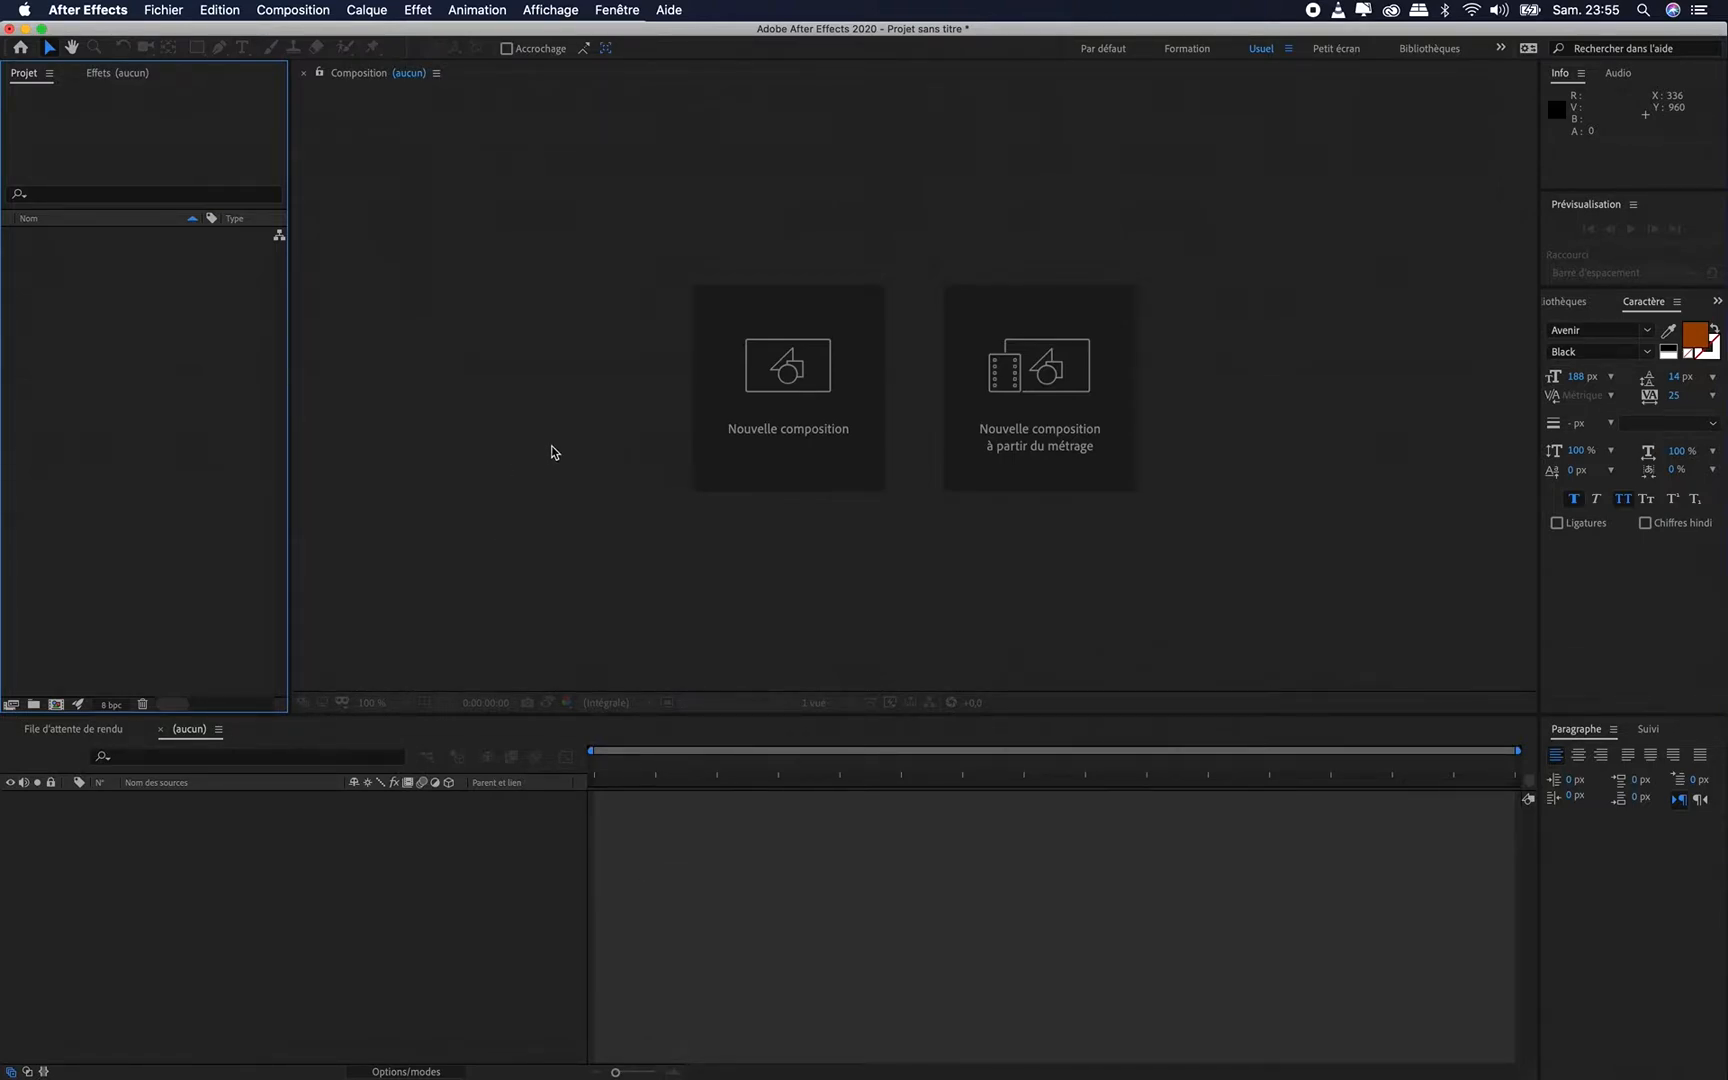
# Create a new 1920 × 1080 composition at 30 frames per second with a duration of 0:00:05:00
pyautogui.click(760, 424)
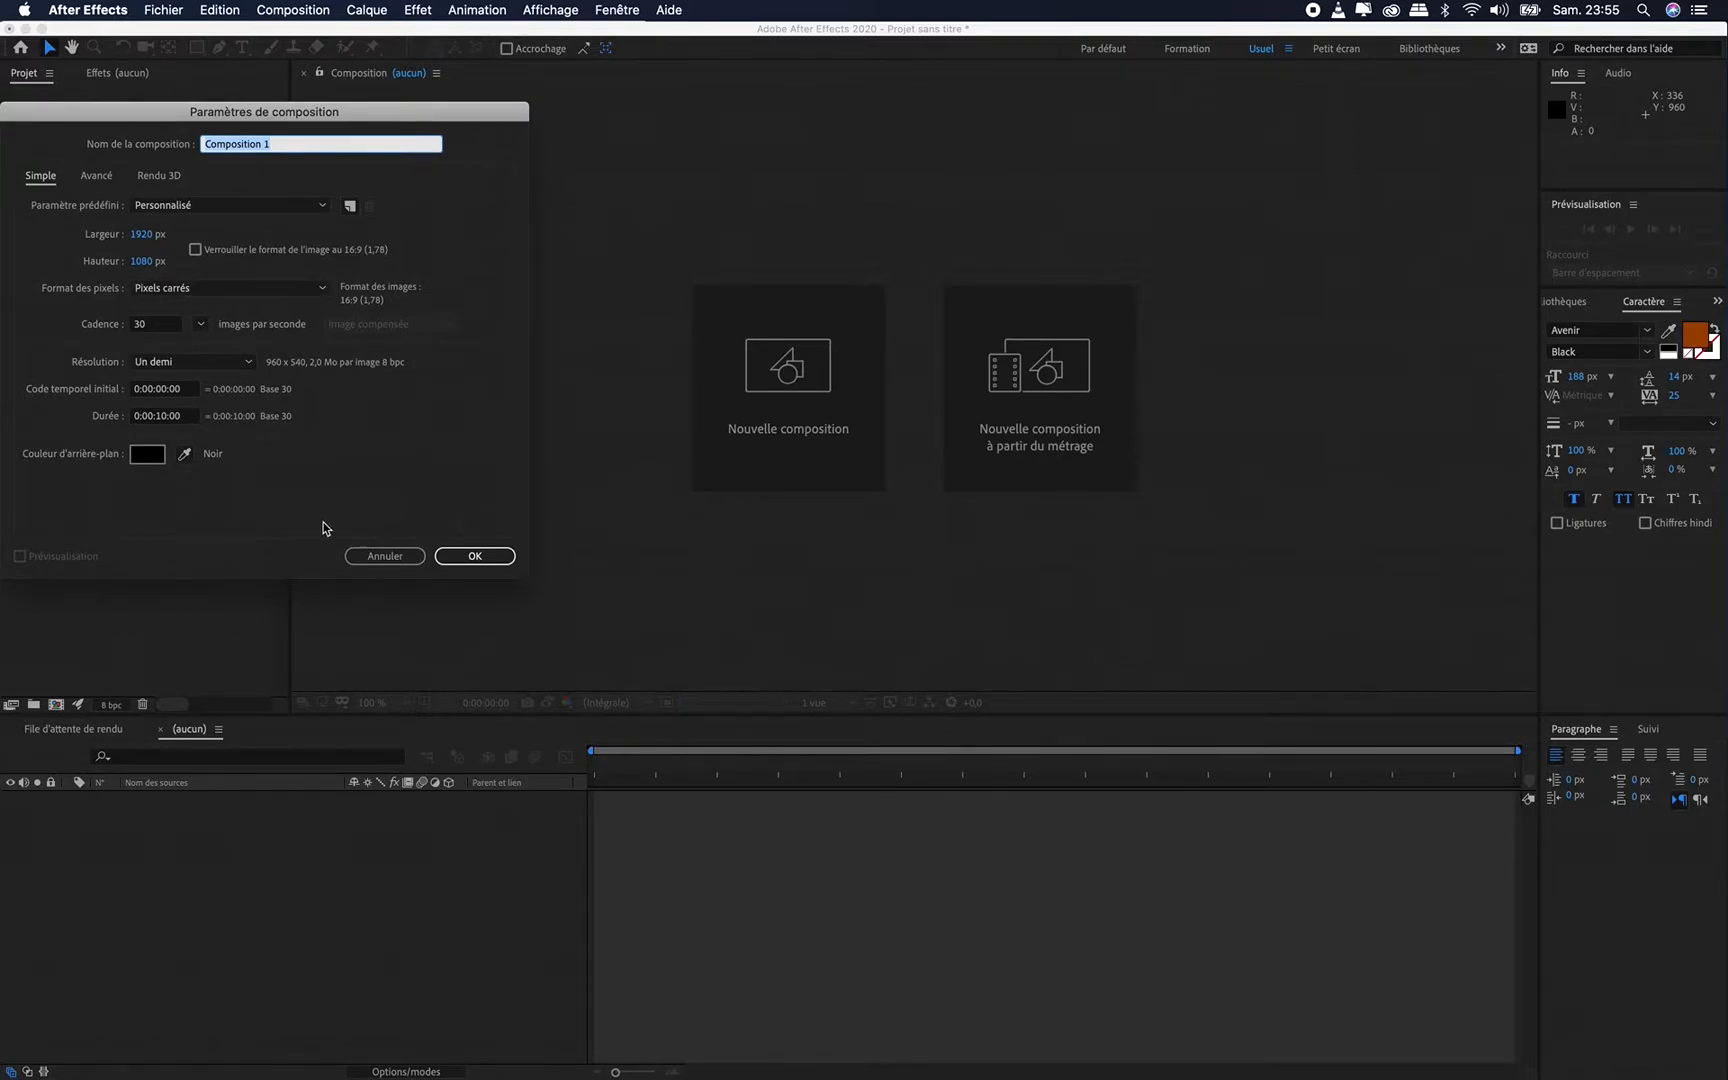
pyautogui.click(163, 416)
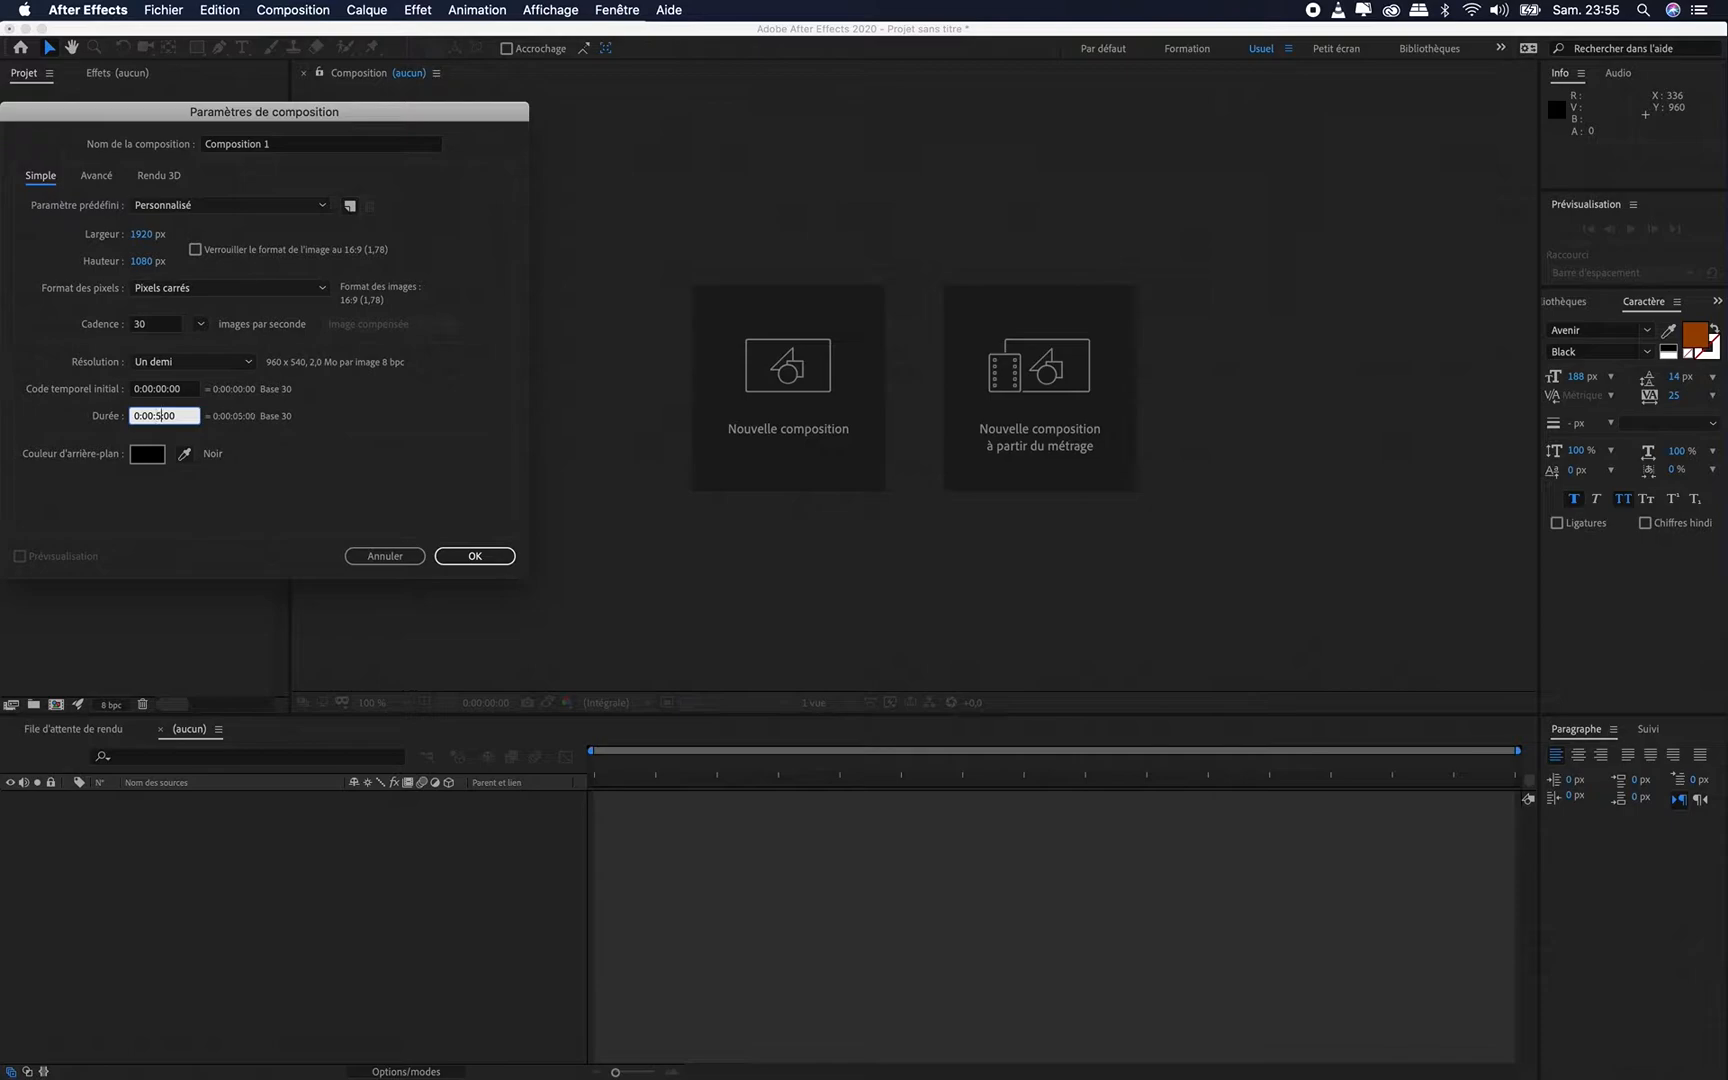
pyautogui.press('Return')
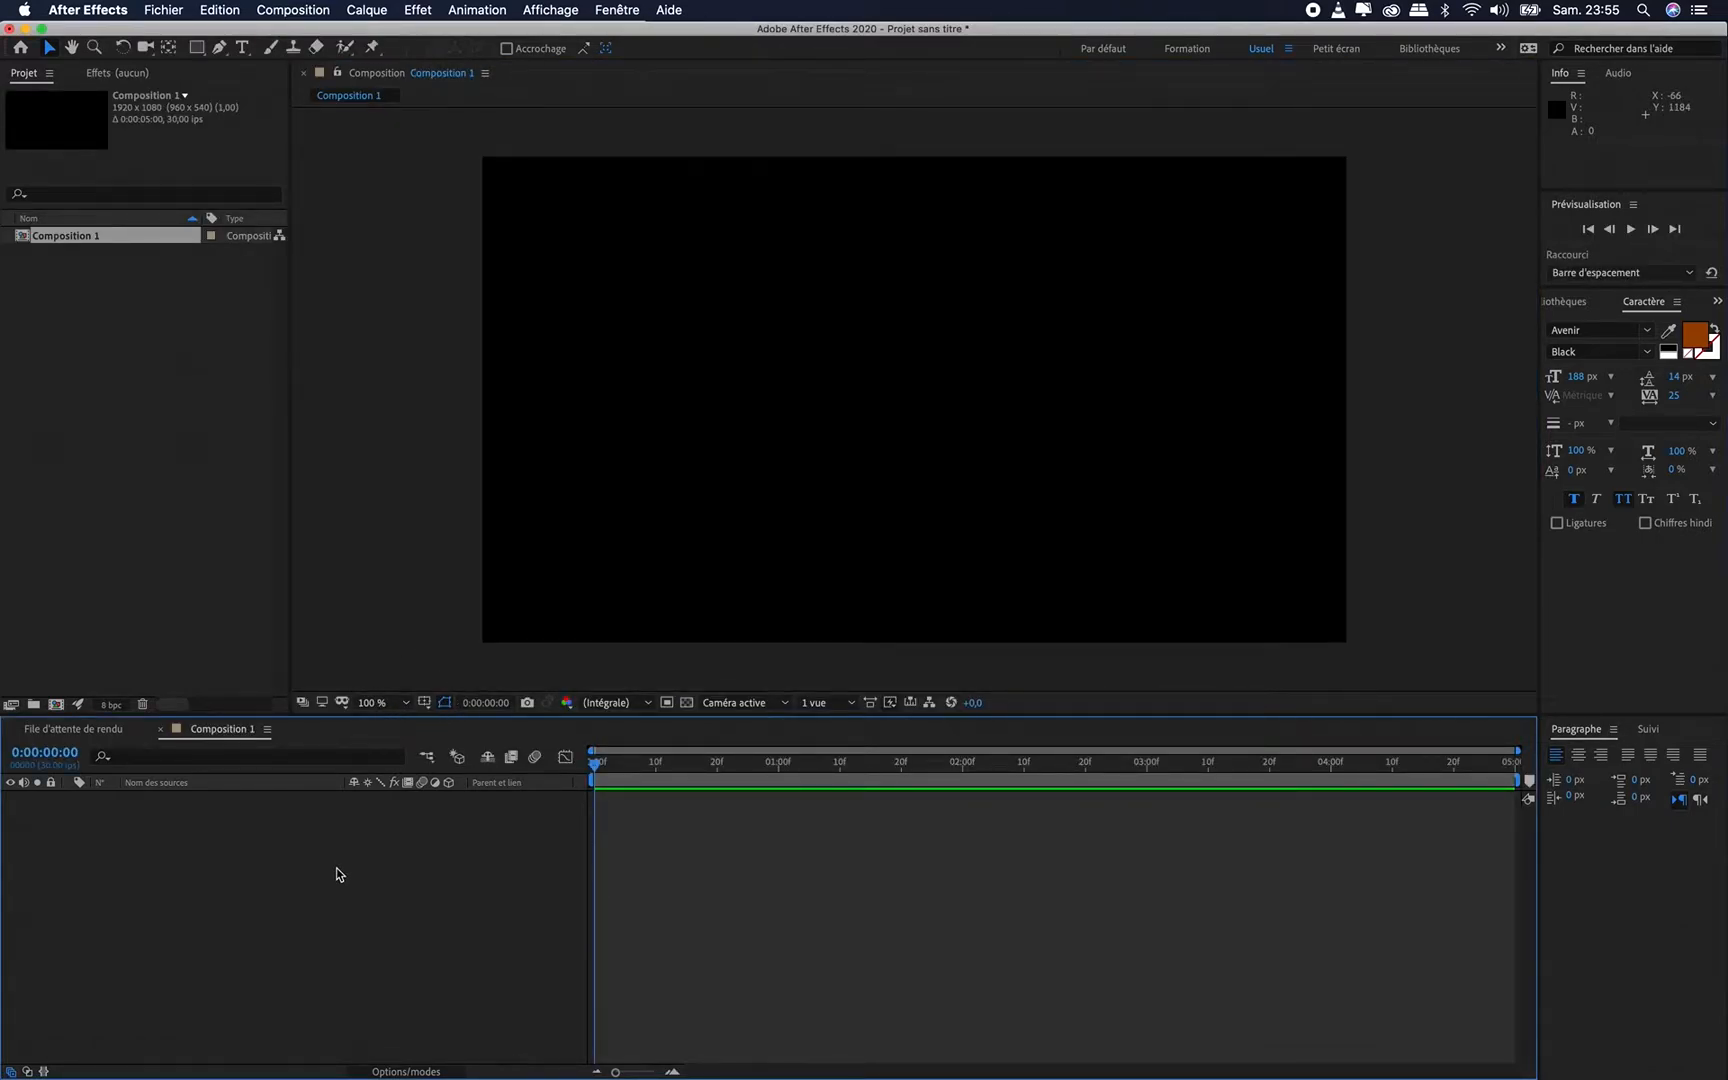
# Add a text layer containing the letter "G" to the composition
pyautogui.press('super+t')
pyautogui.click(765, 429)
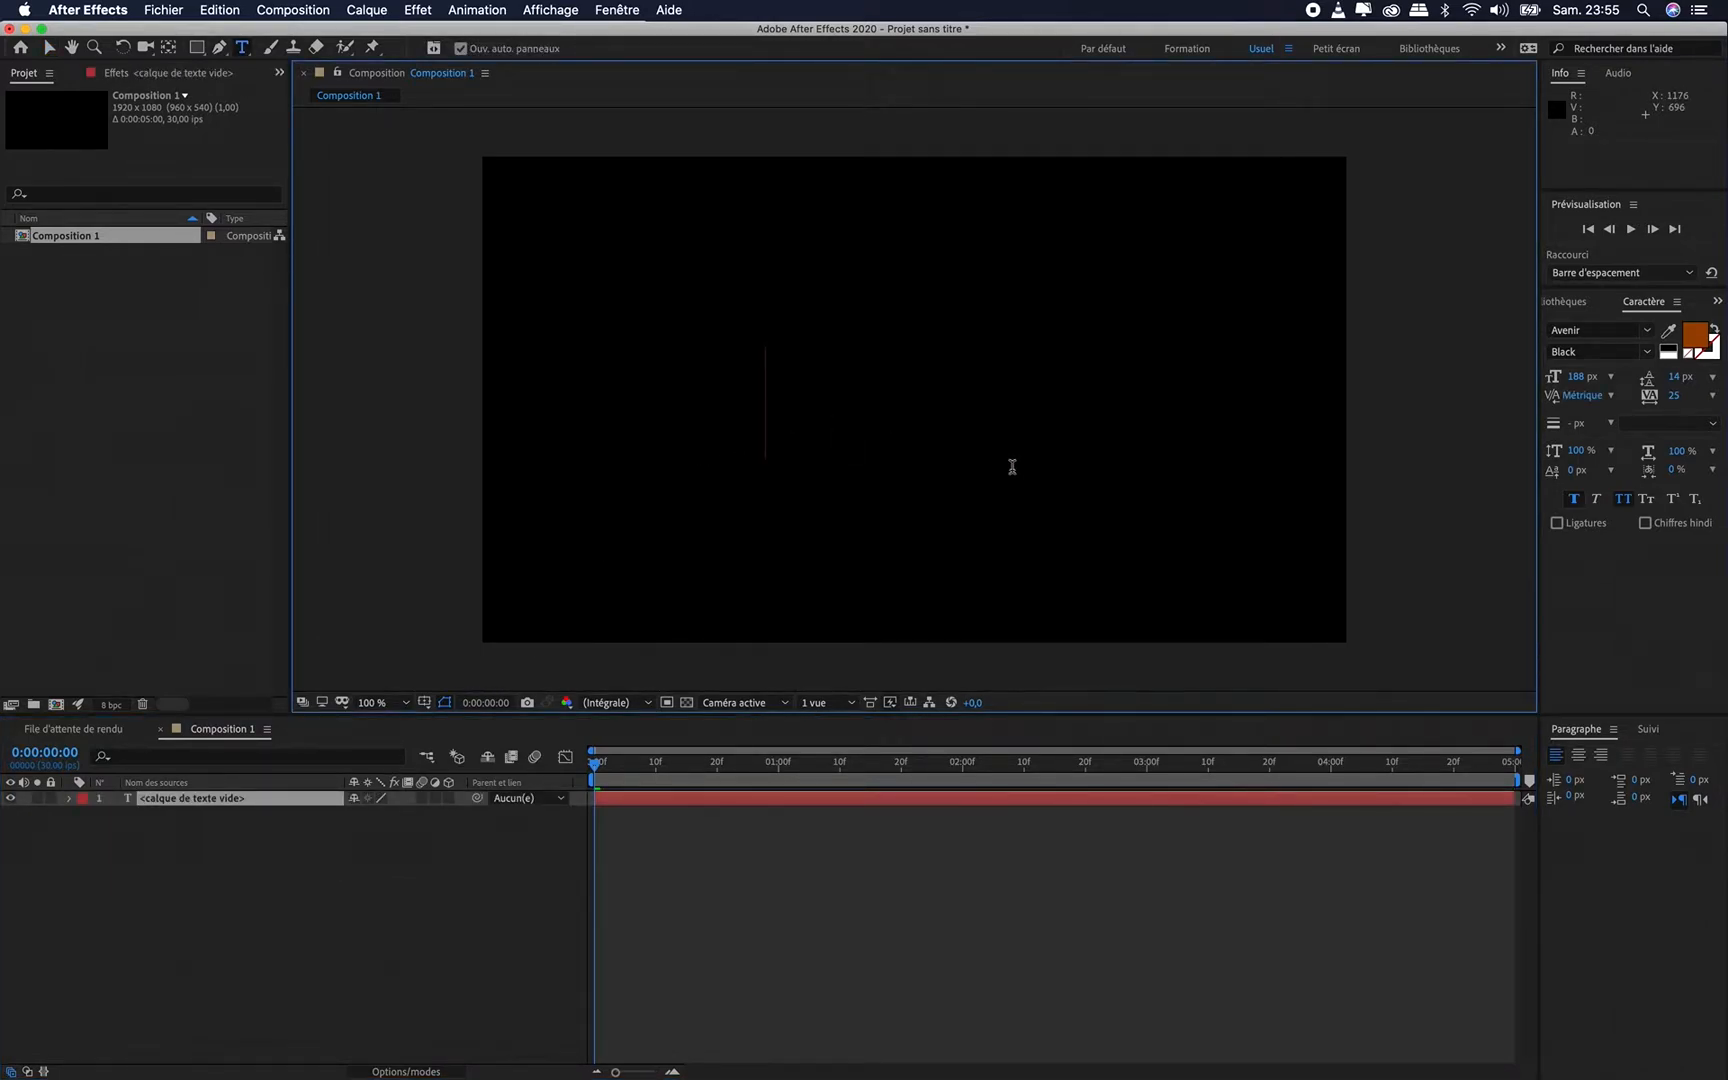
pyautogui.write('G')
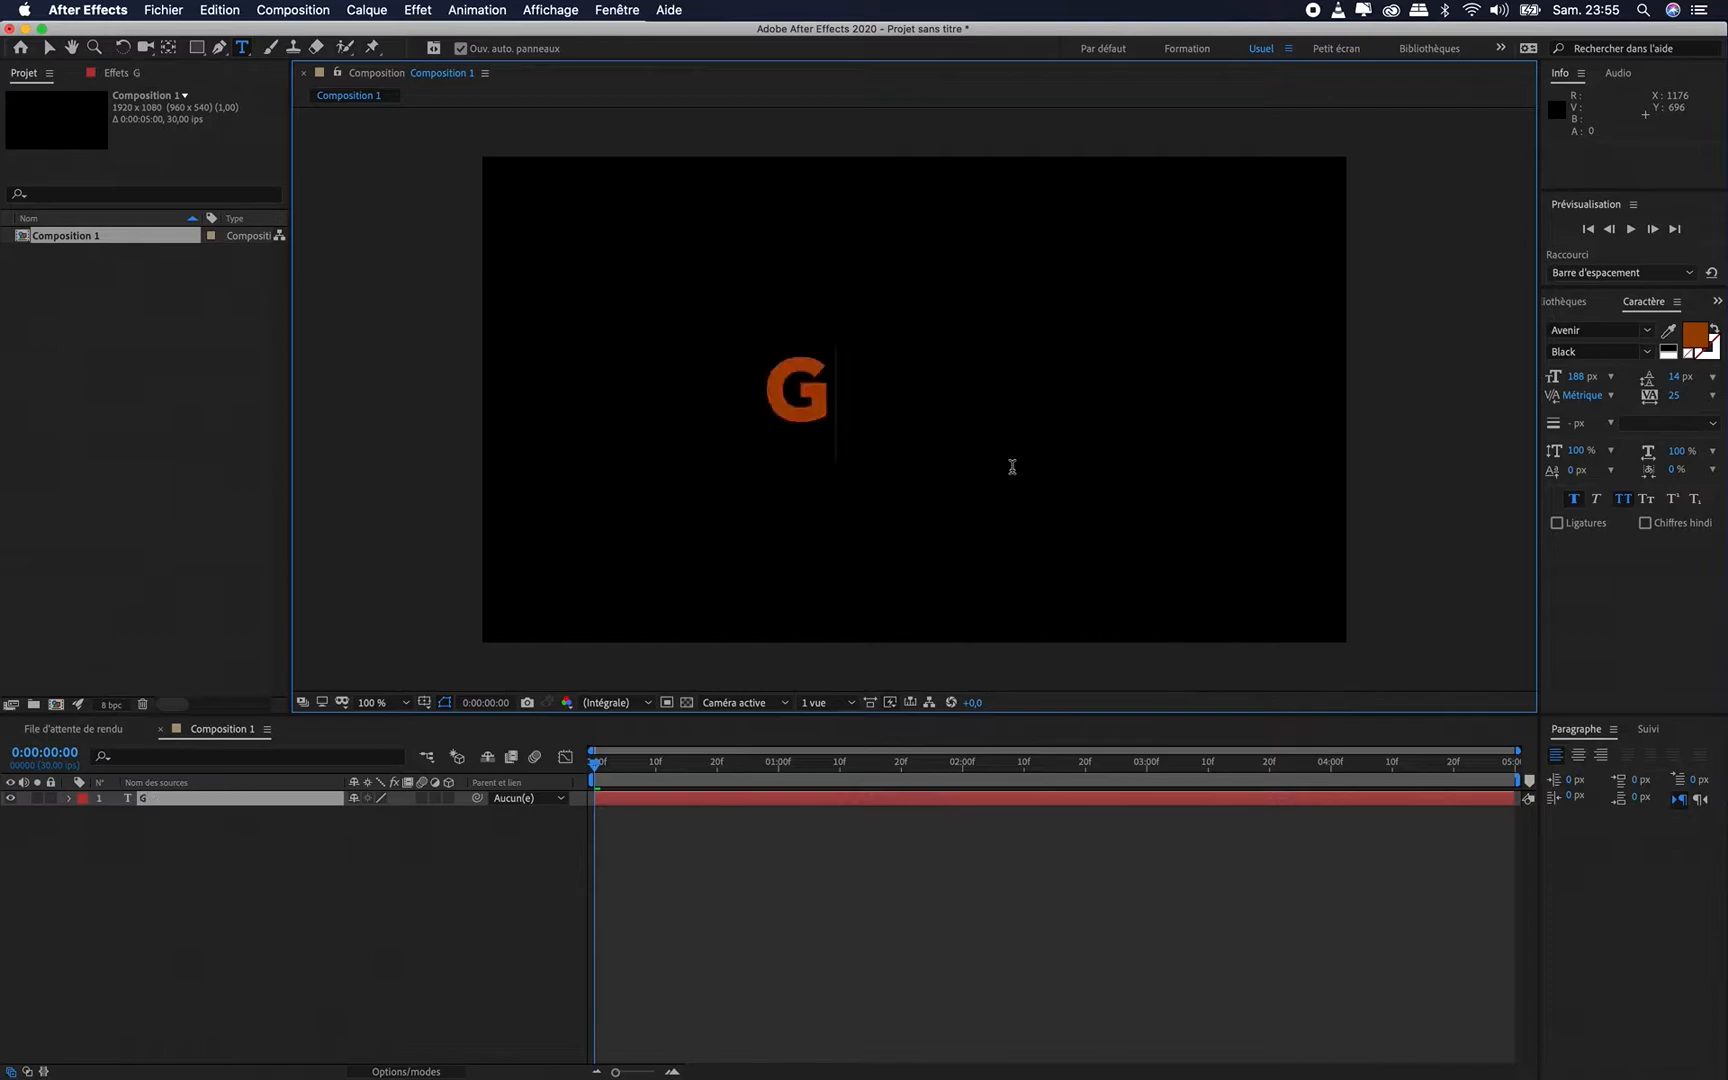
pyautogui.click(49, 48)
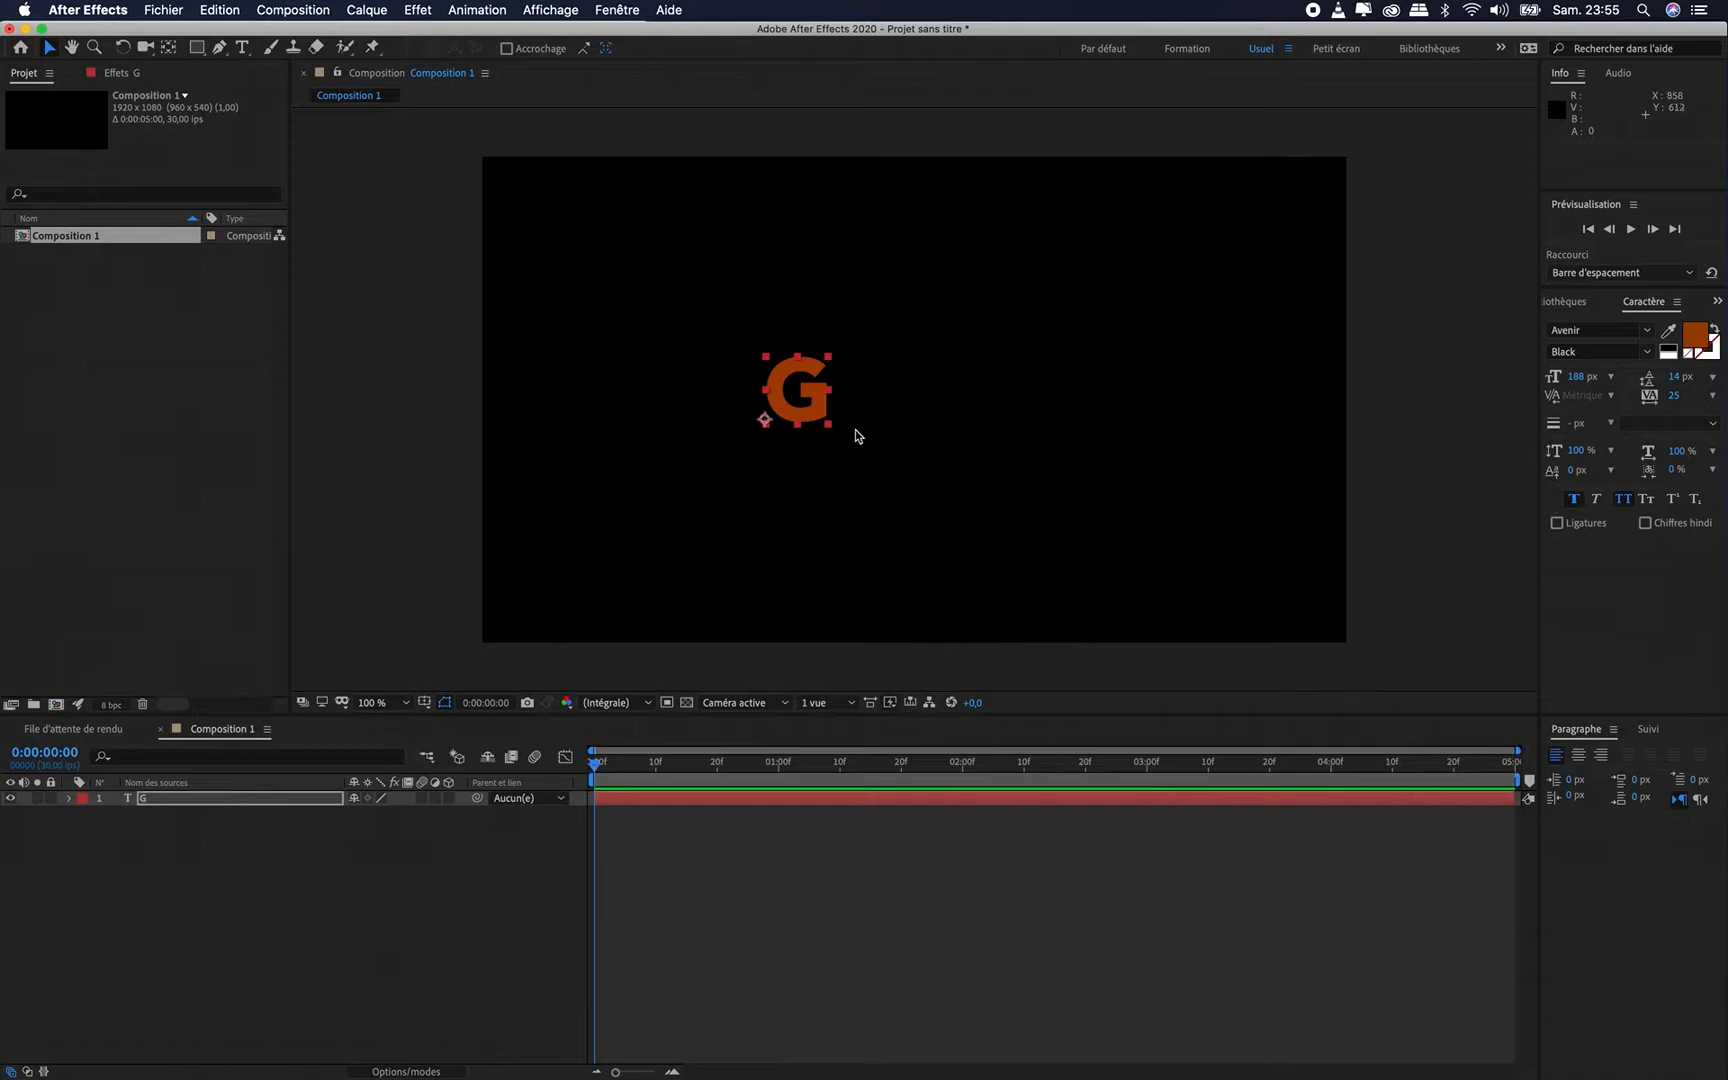
# Set the G text's font size to 335 px and move the letter to the middle of the frame, at about 832, 710
pyautogui.scroll(1, 853, 429)
pyautogui.scroll(-1, 851, 429)
pyautogui.moveTo(1577, 385); pyautogui.dragTo(1643, 405)
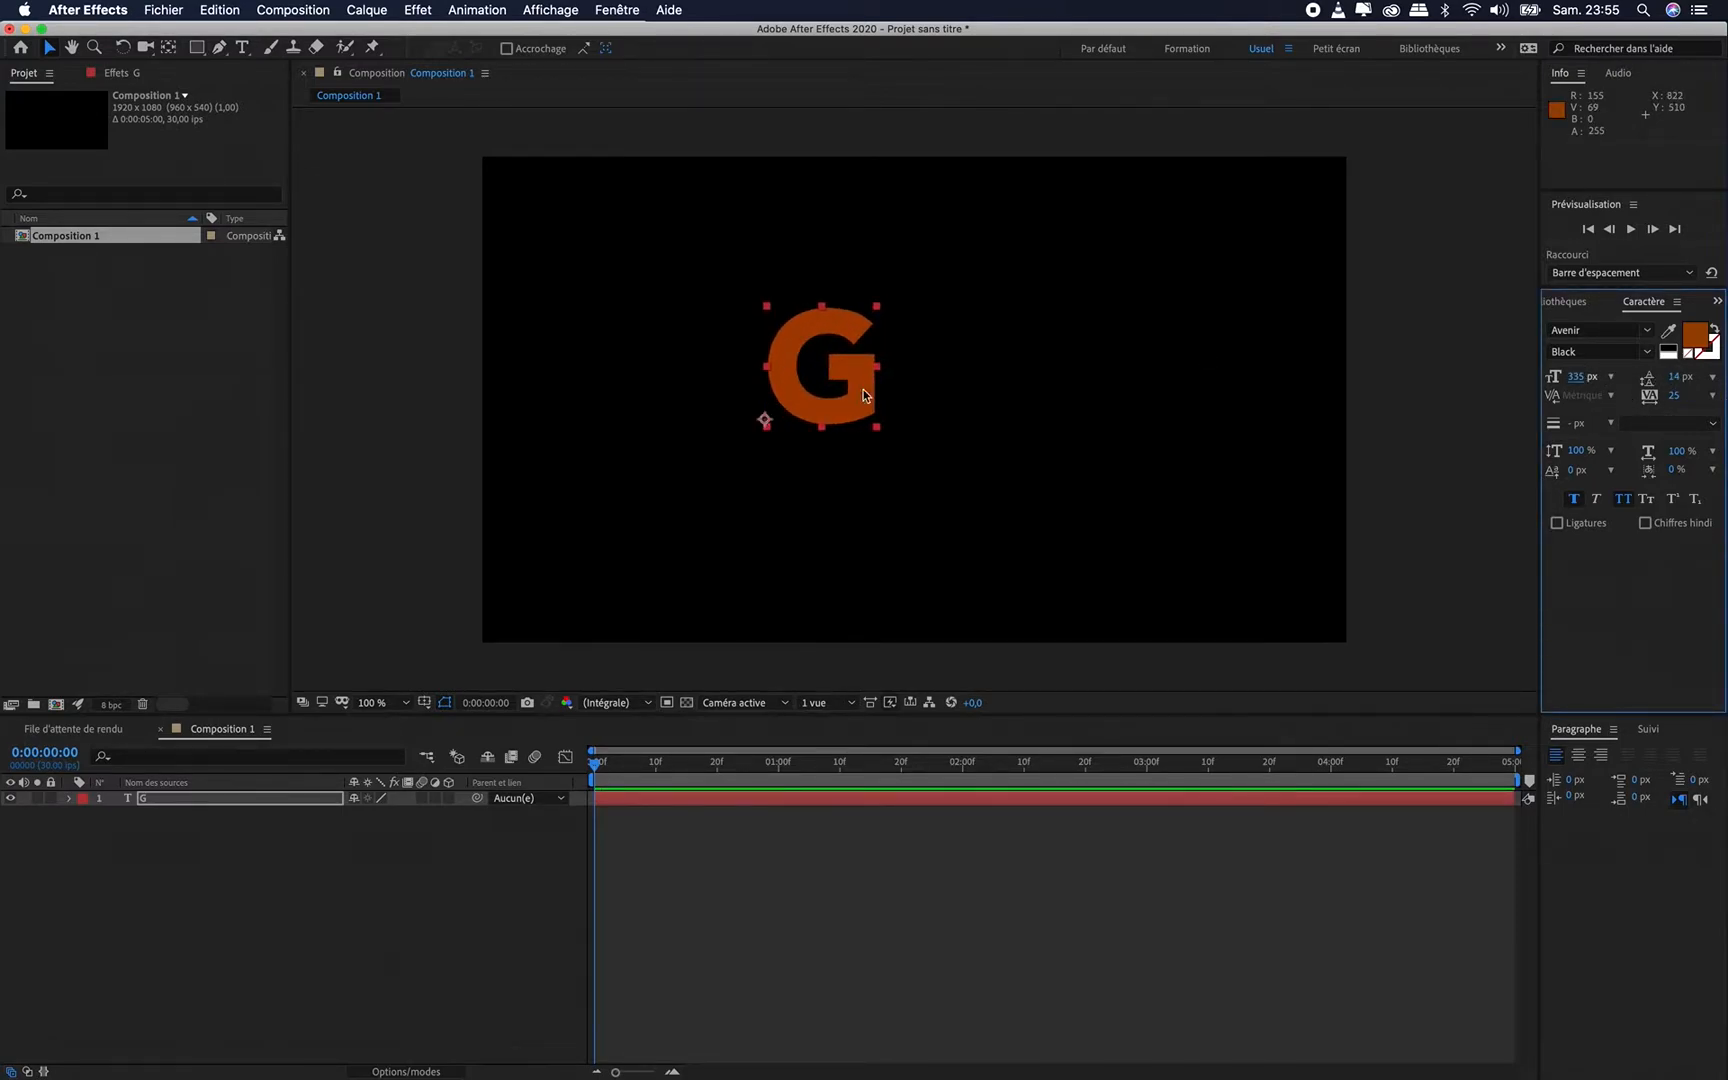
pyautogui.moveTo(863, 395); pyautogui.dragTo(955, 451)
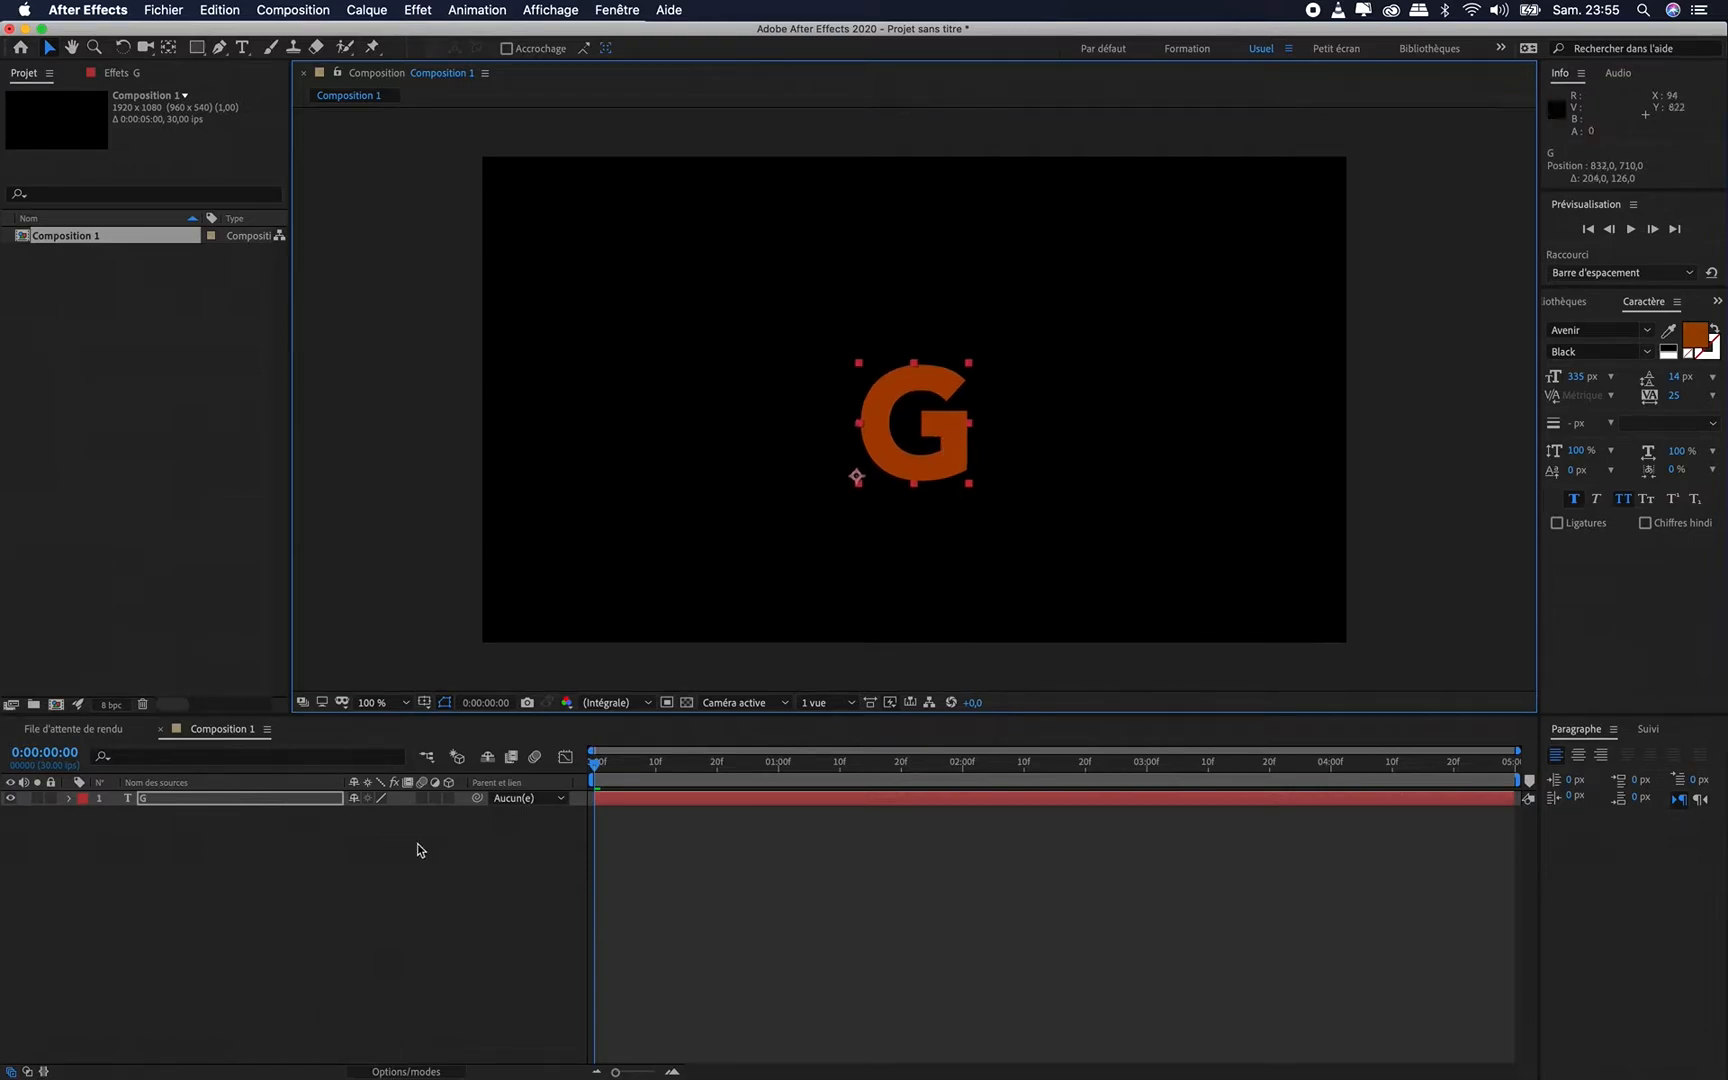
# Make the G text layer 3D and set the composition's 3D renderer to CINEMA 4D
pyautogui.click(449, 798)
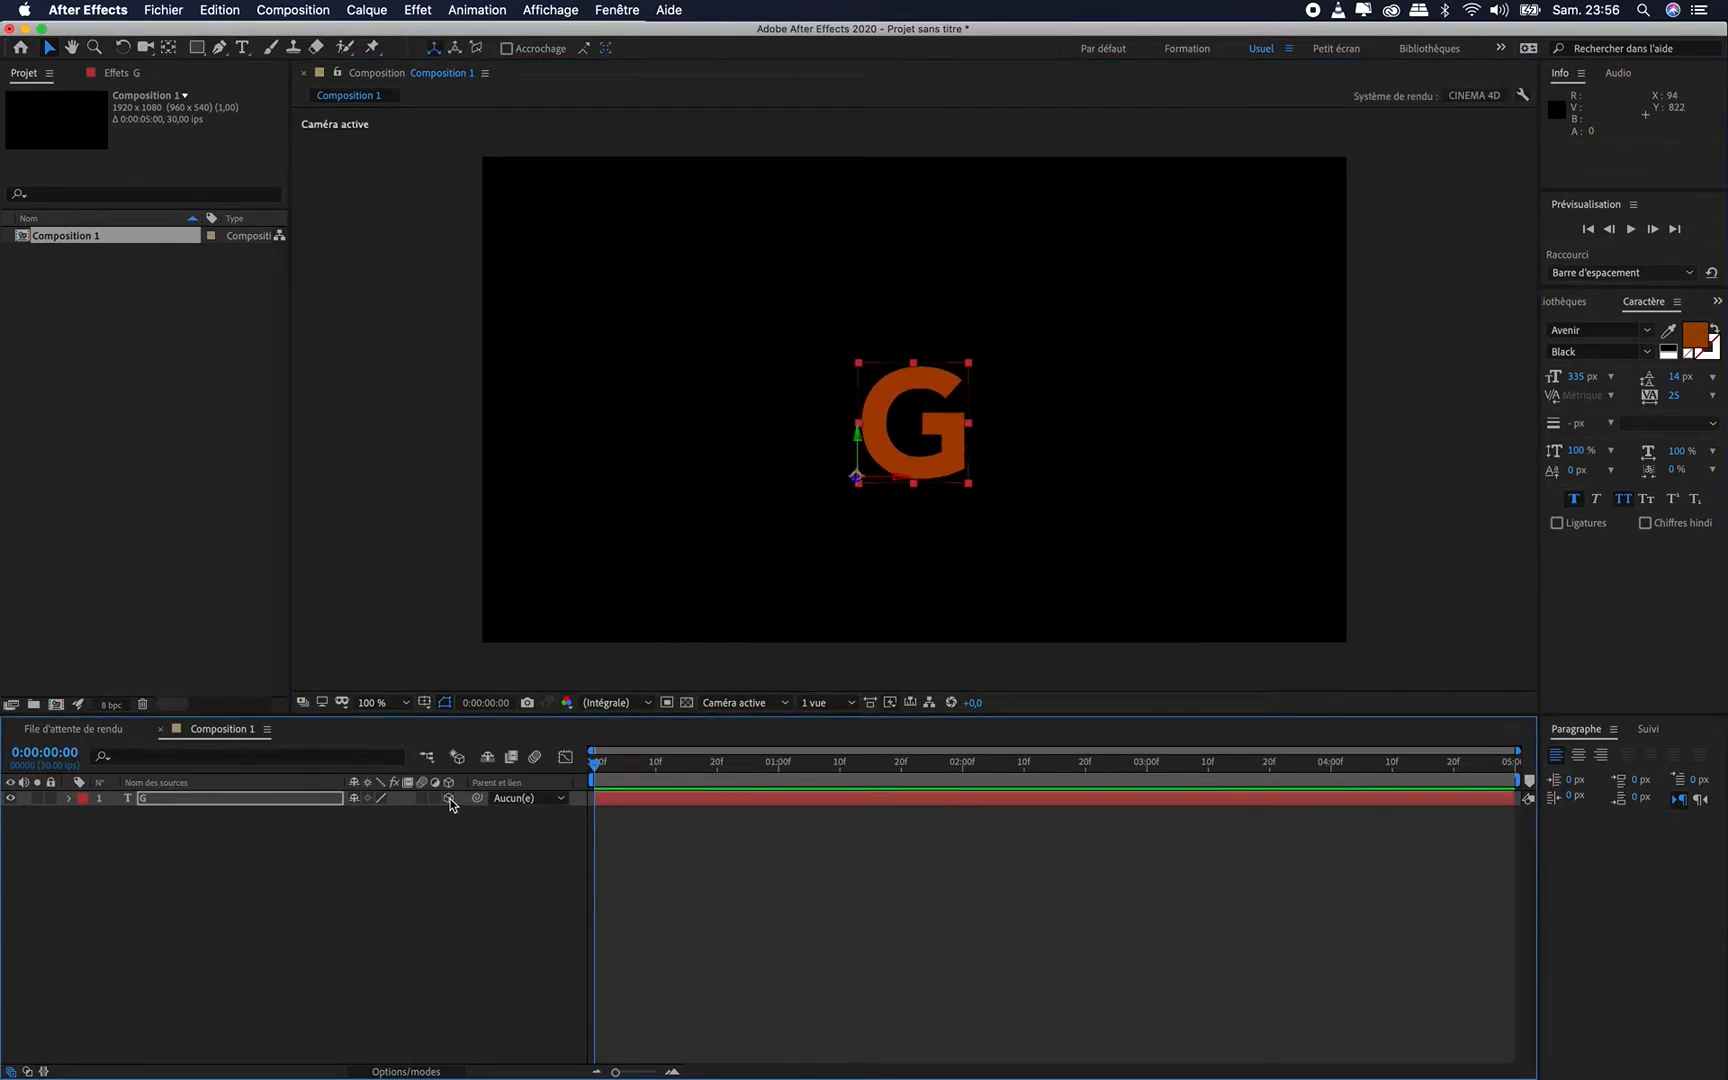
pyautogui.click(1488, 98)
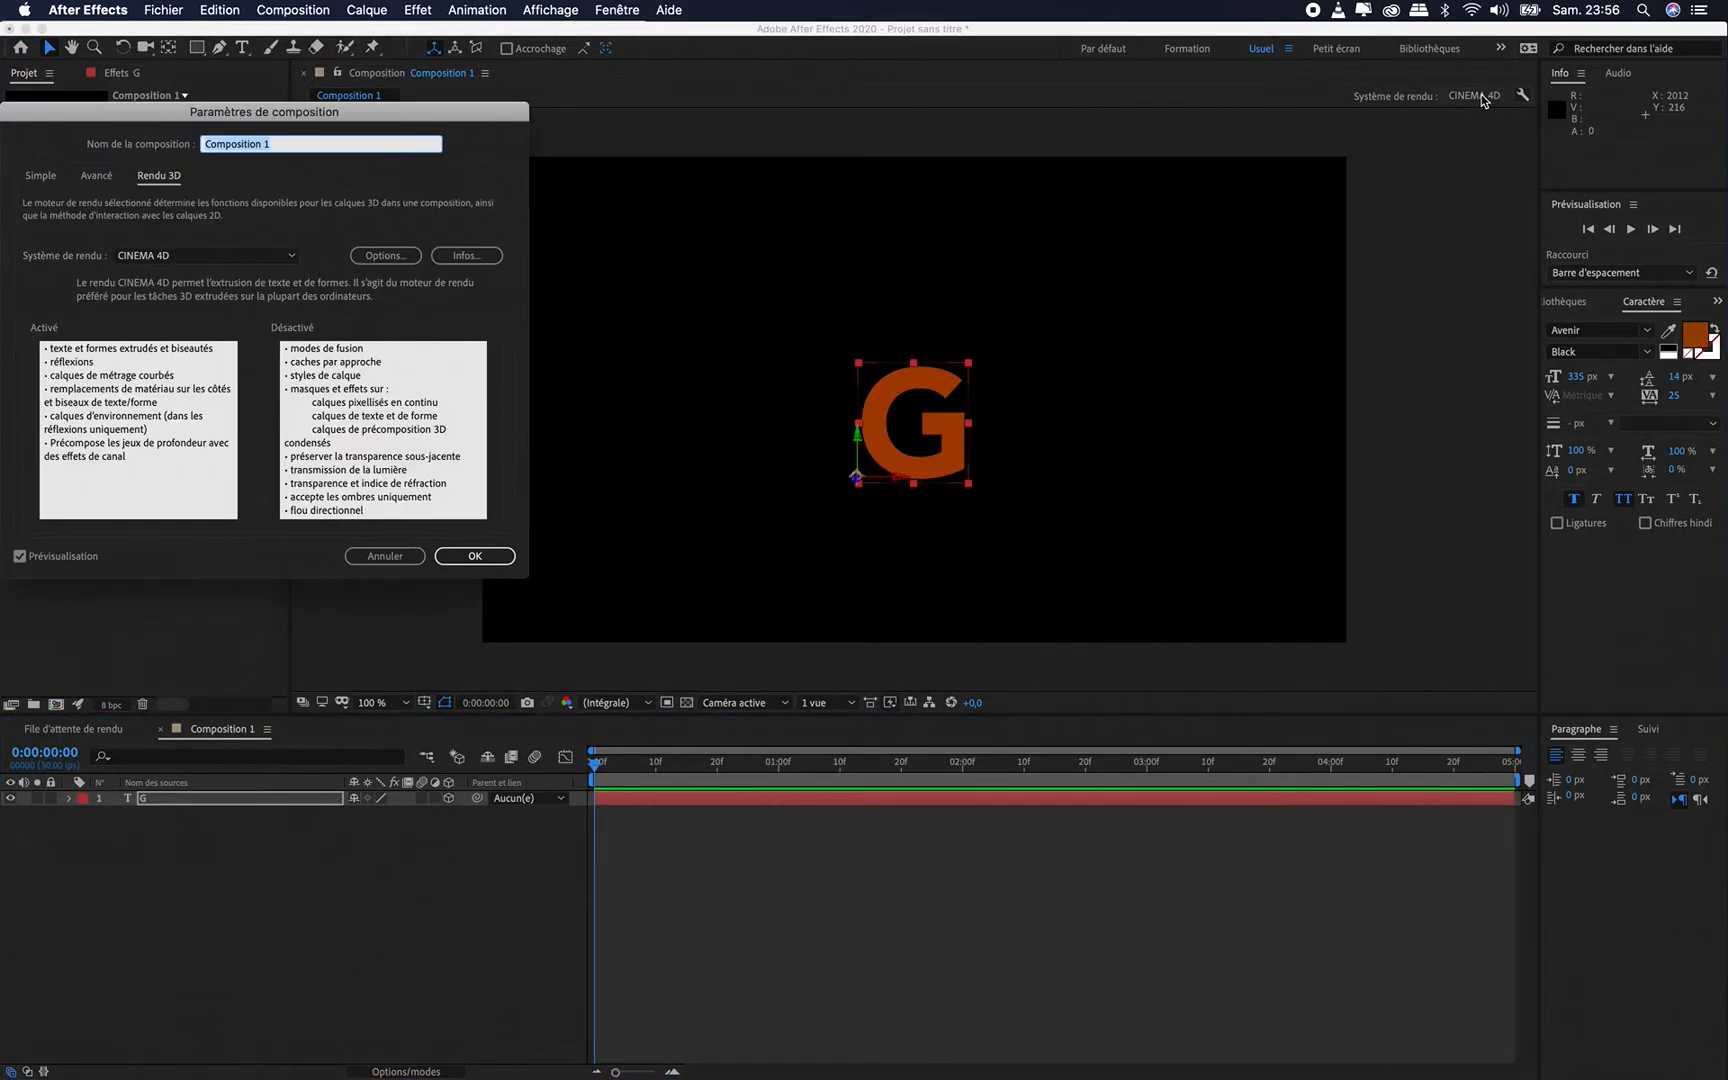
pyautogui.click(207, 262)
pyautogui.click(201, 274)
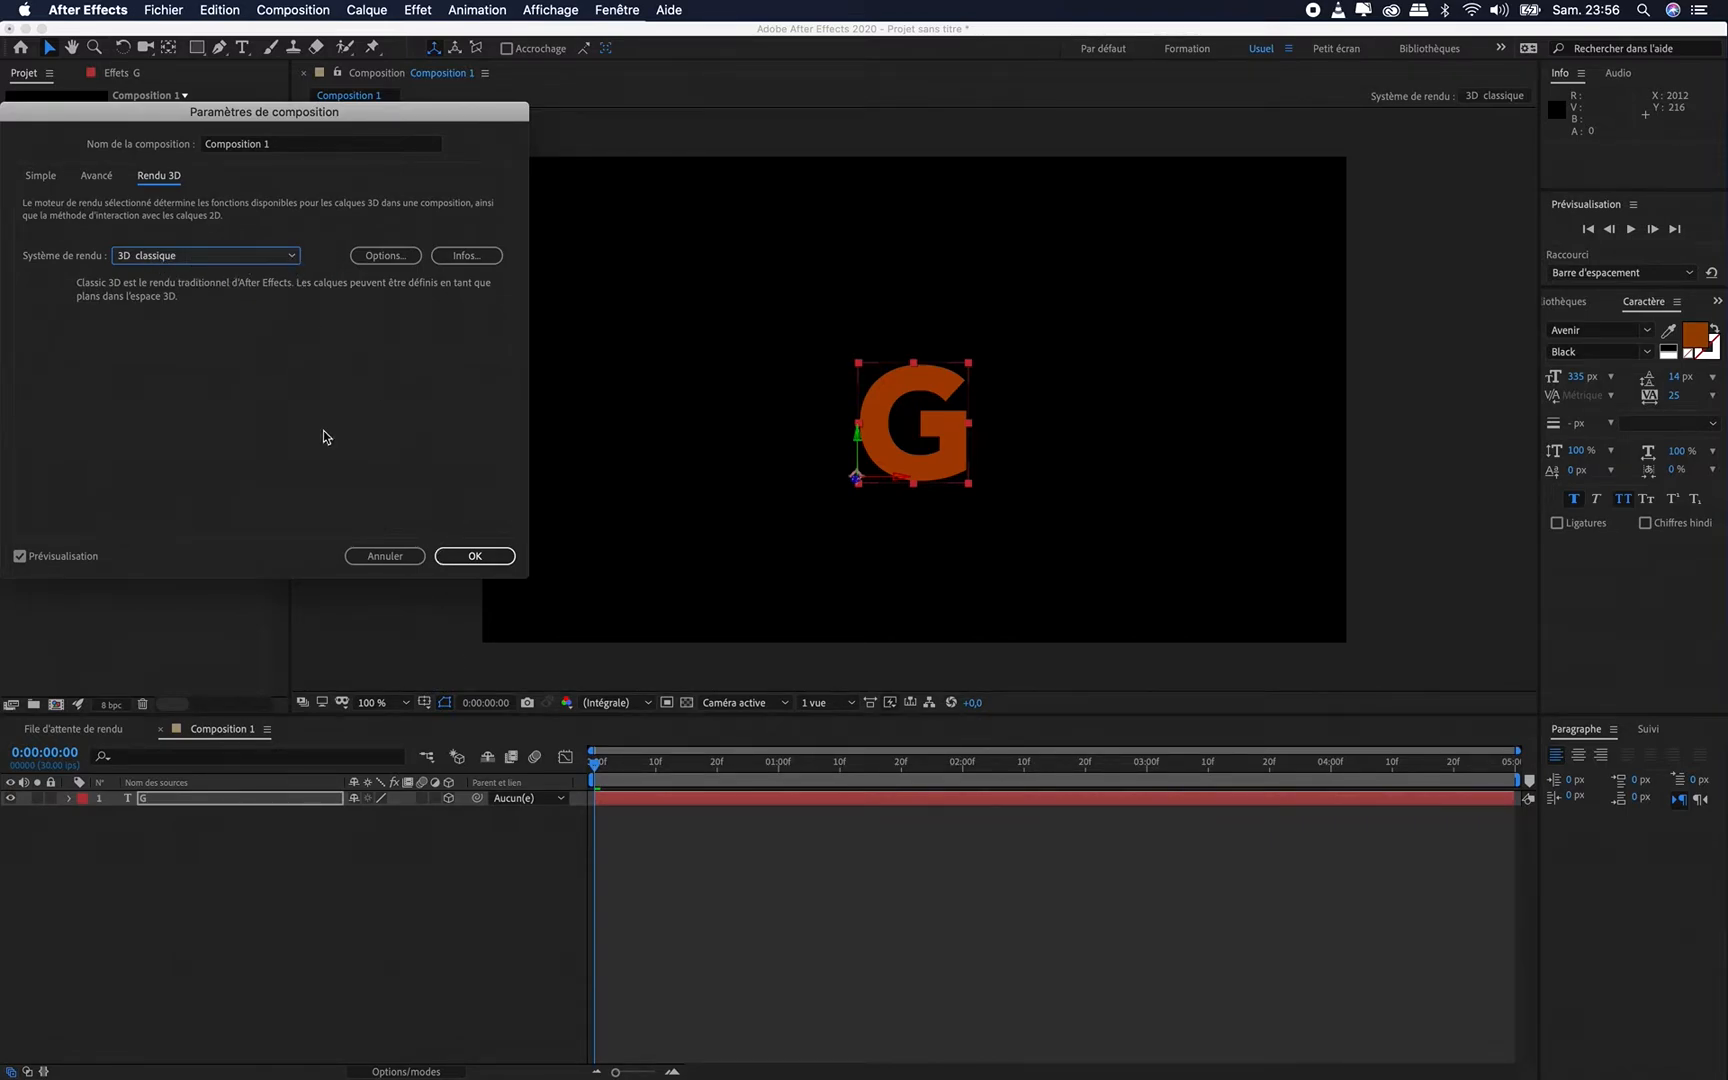
pyautogui.click(268, 264)
pyautogui.click(251, 292)
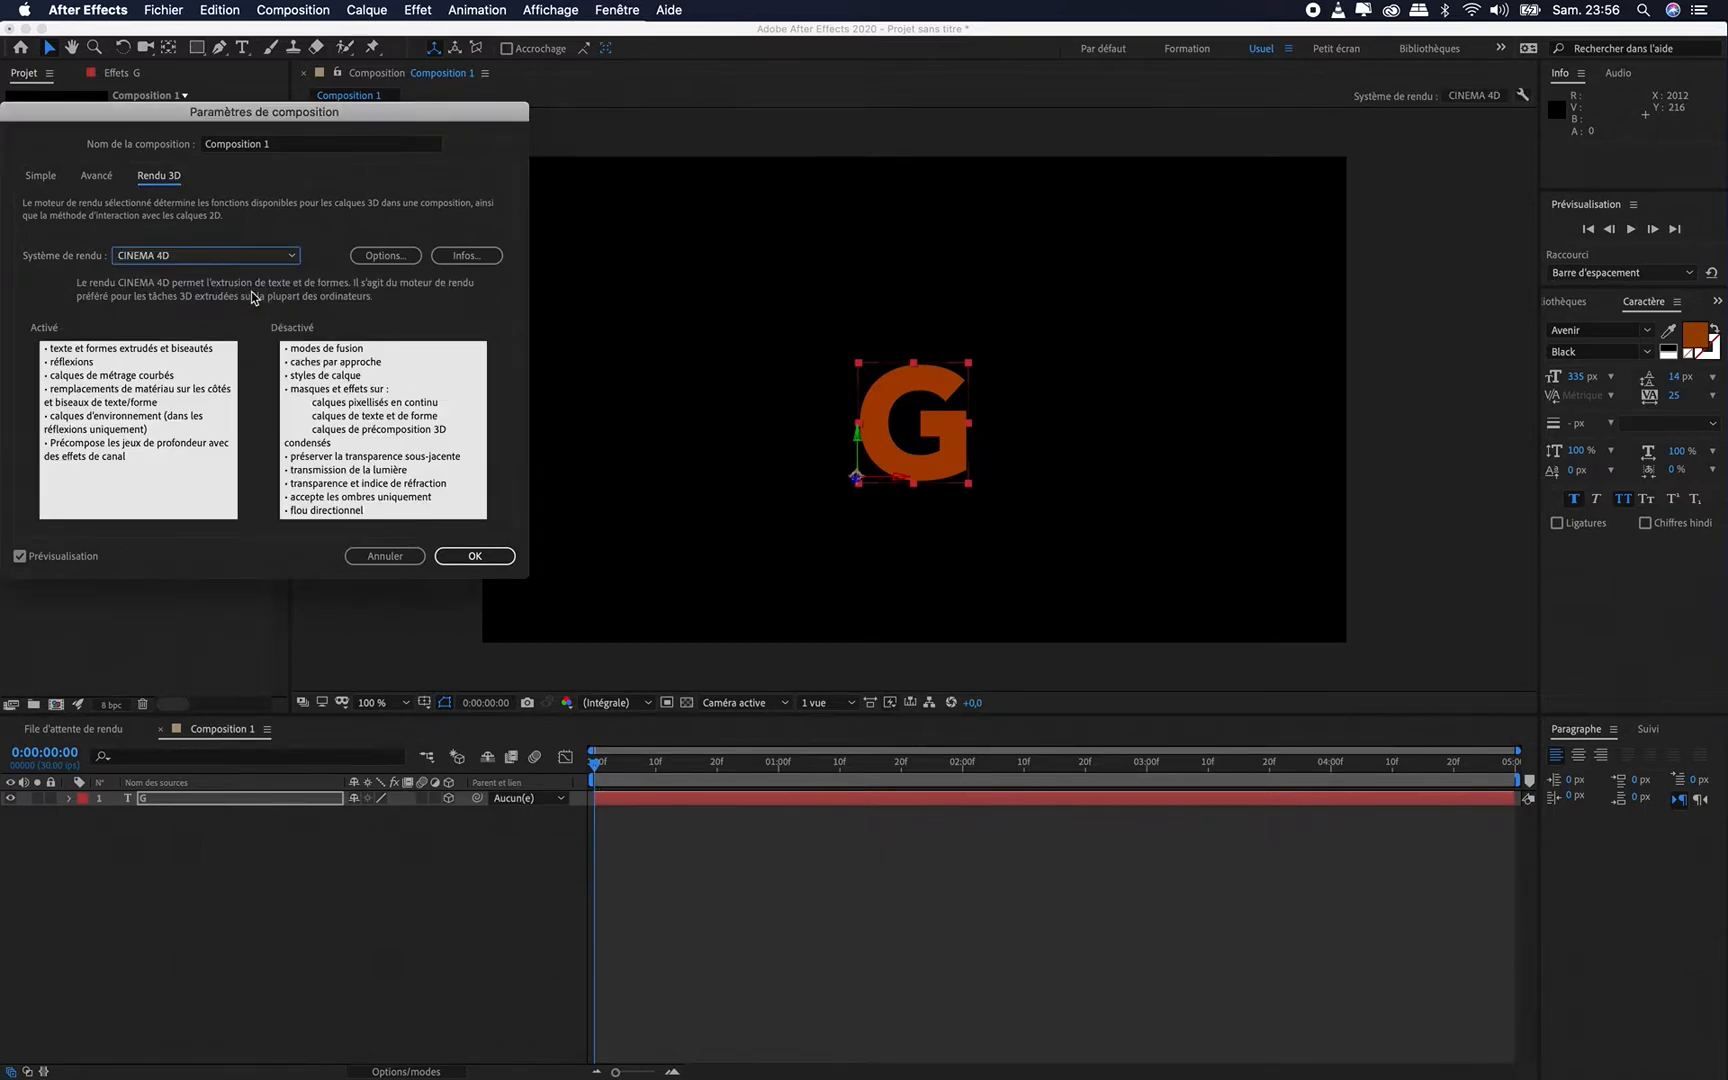
pyautogui.click(462, 558)
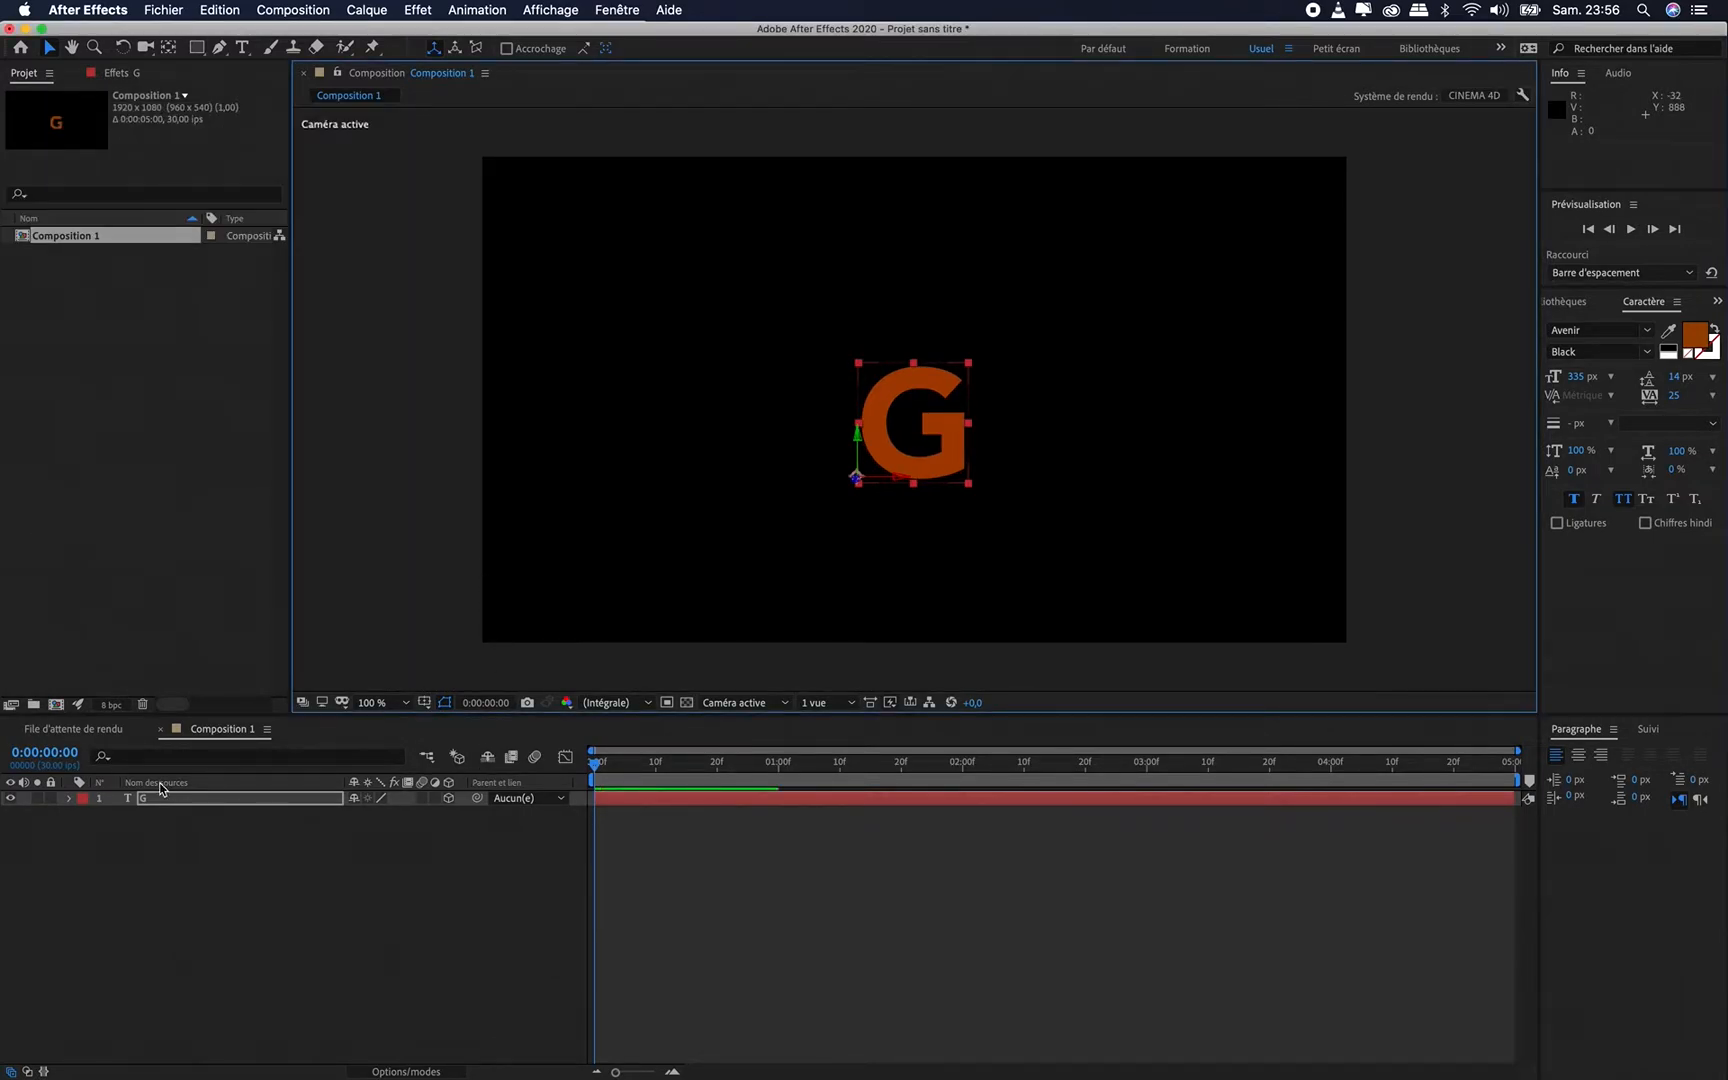
# Expand the G layer's properties and switch the composition's renderer to 3D classique to compare the available geometry options
pyautogui.click(69, 798)
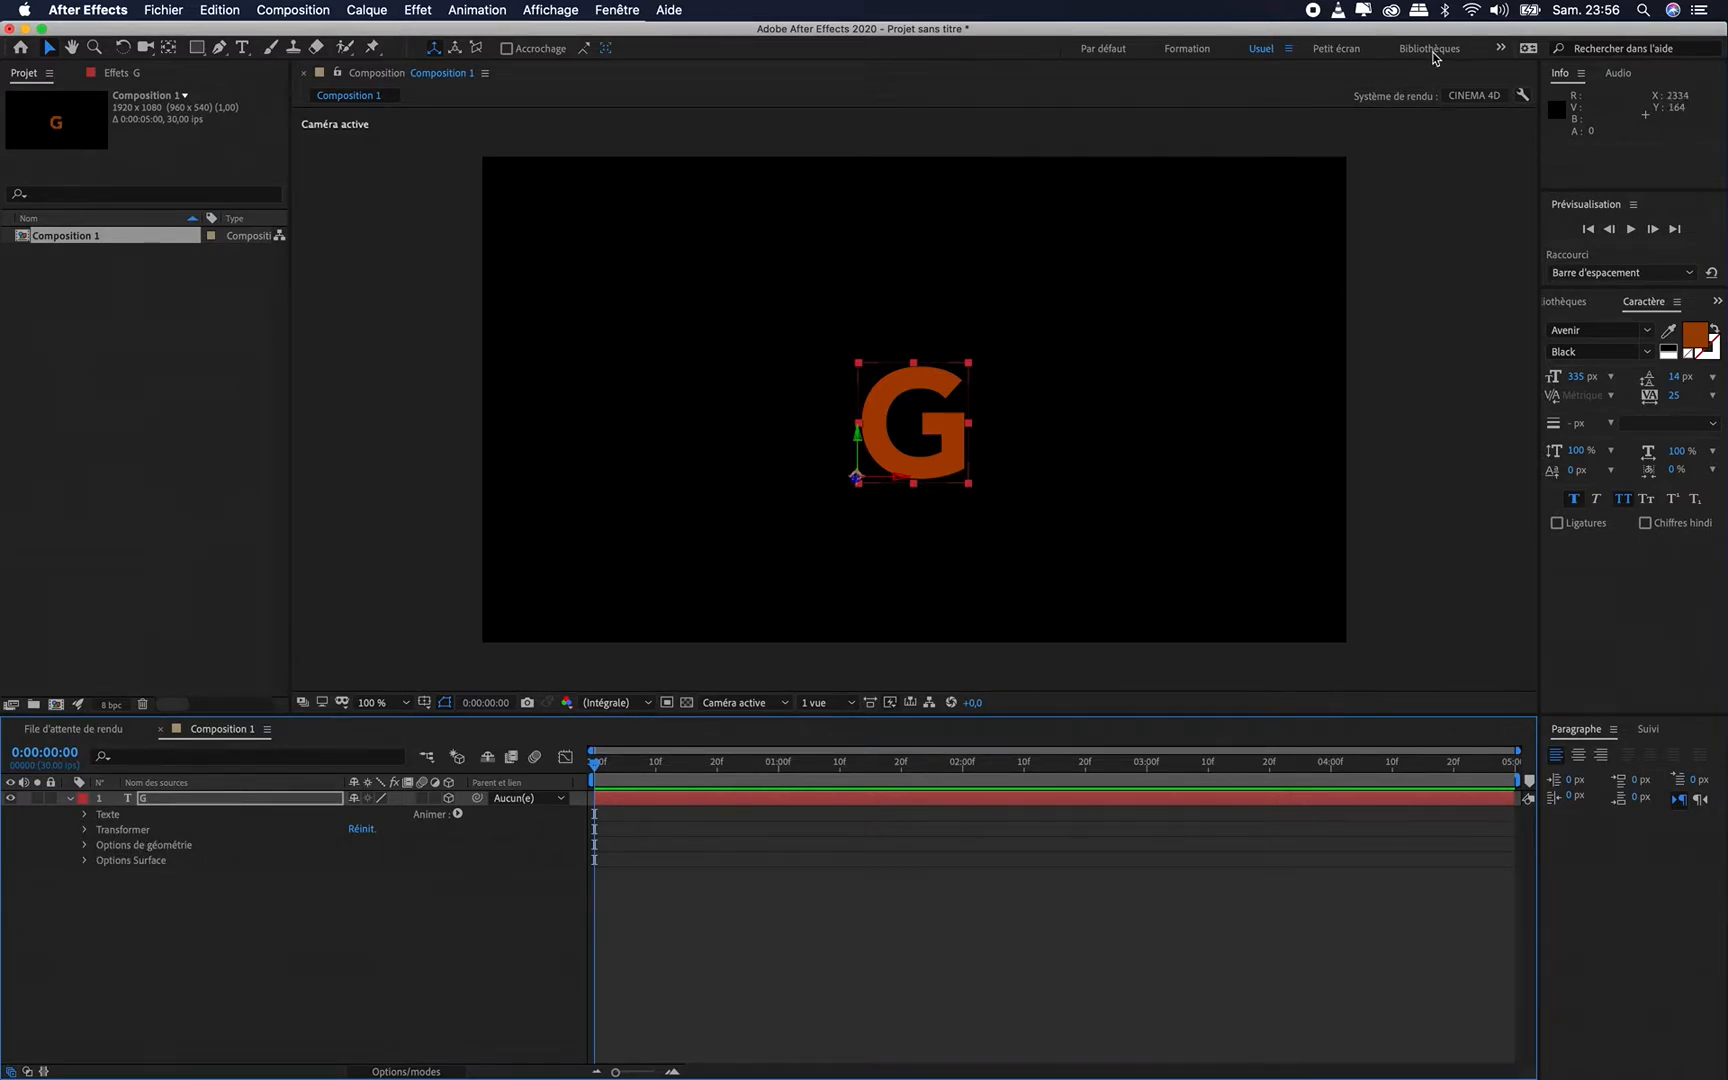
pyautogui.click(1460, 98)
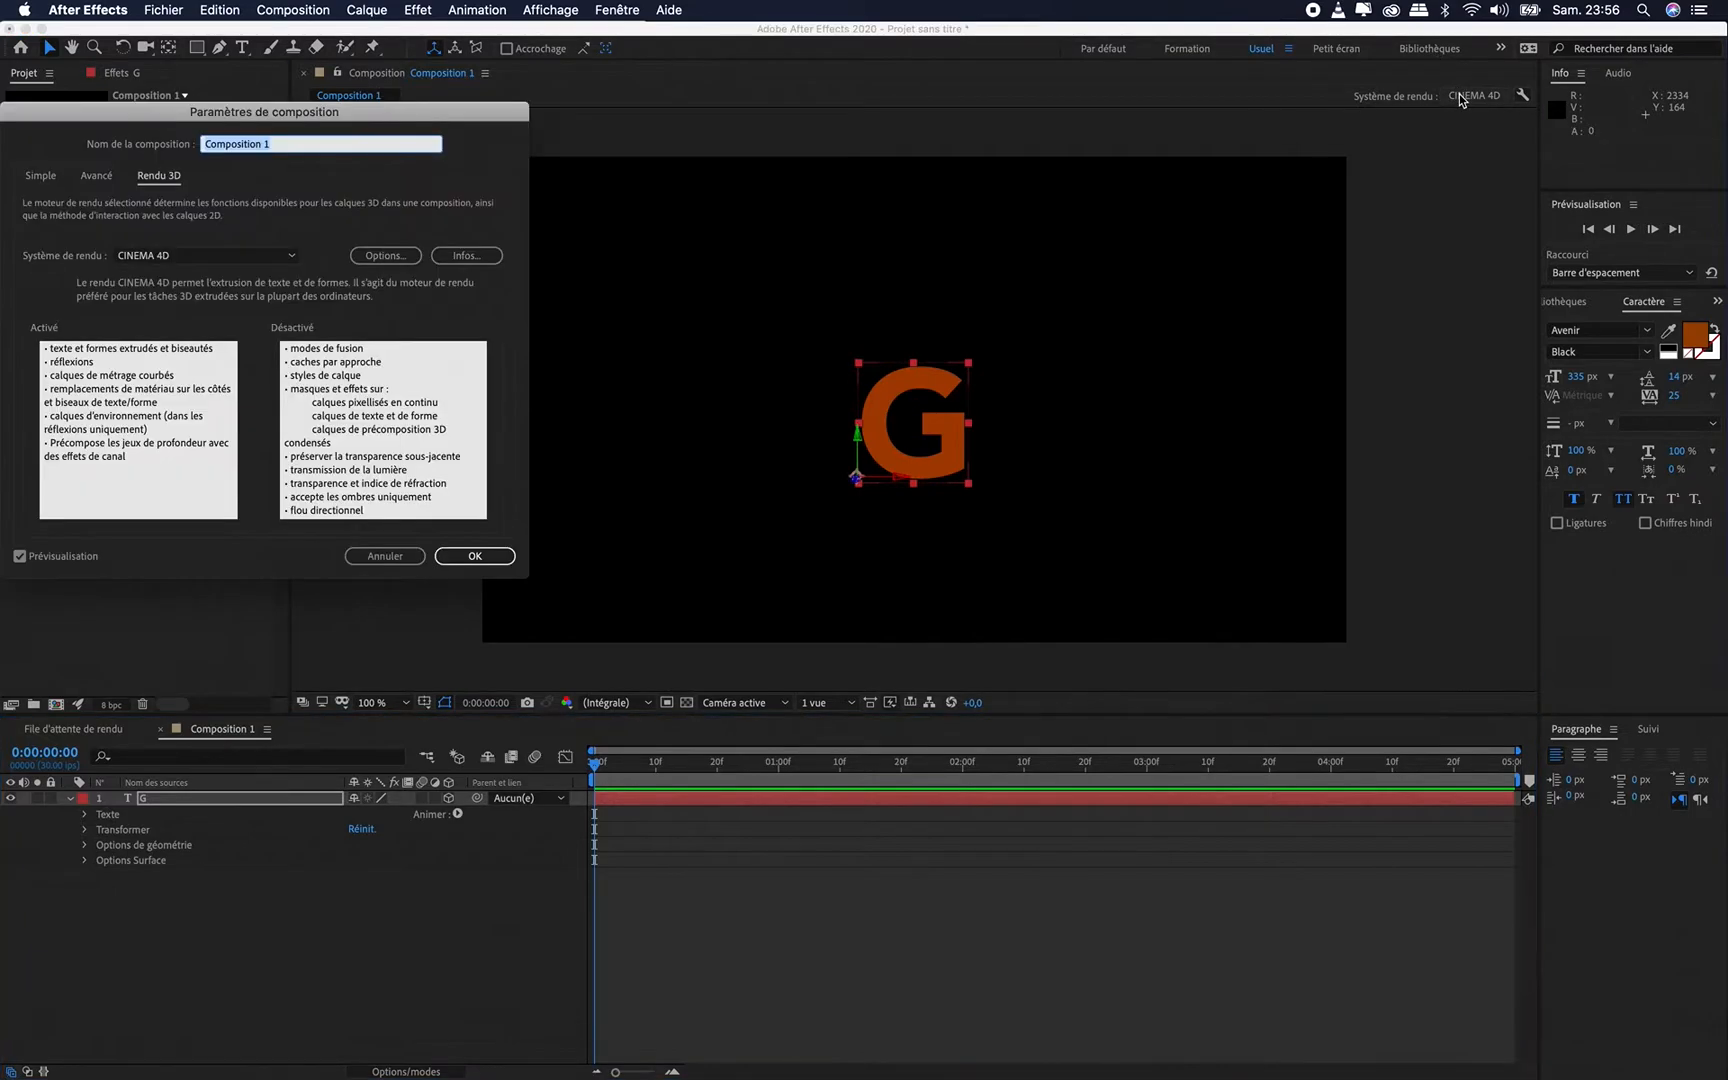
pyautogui.click(205, 257)
pyautogui.click(205, 275)
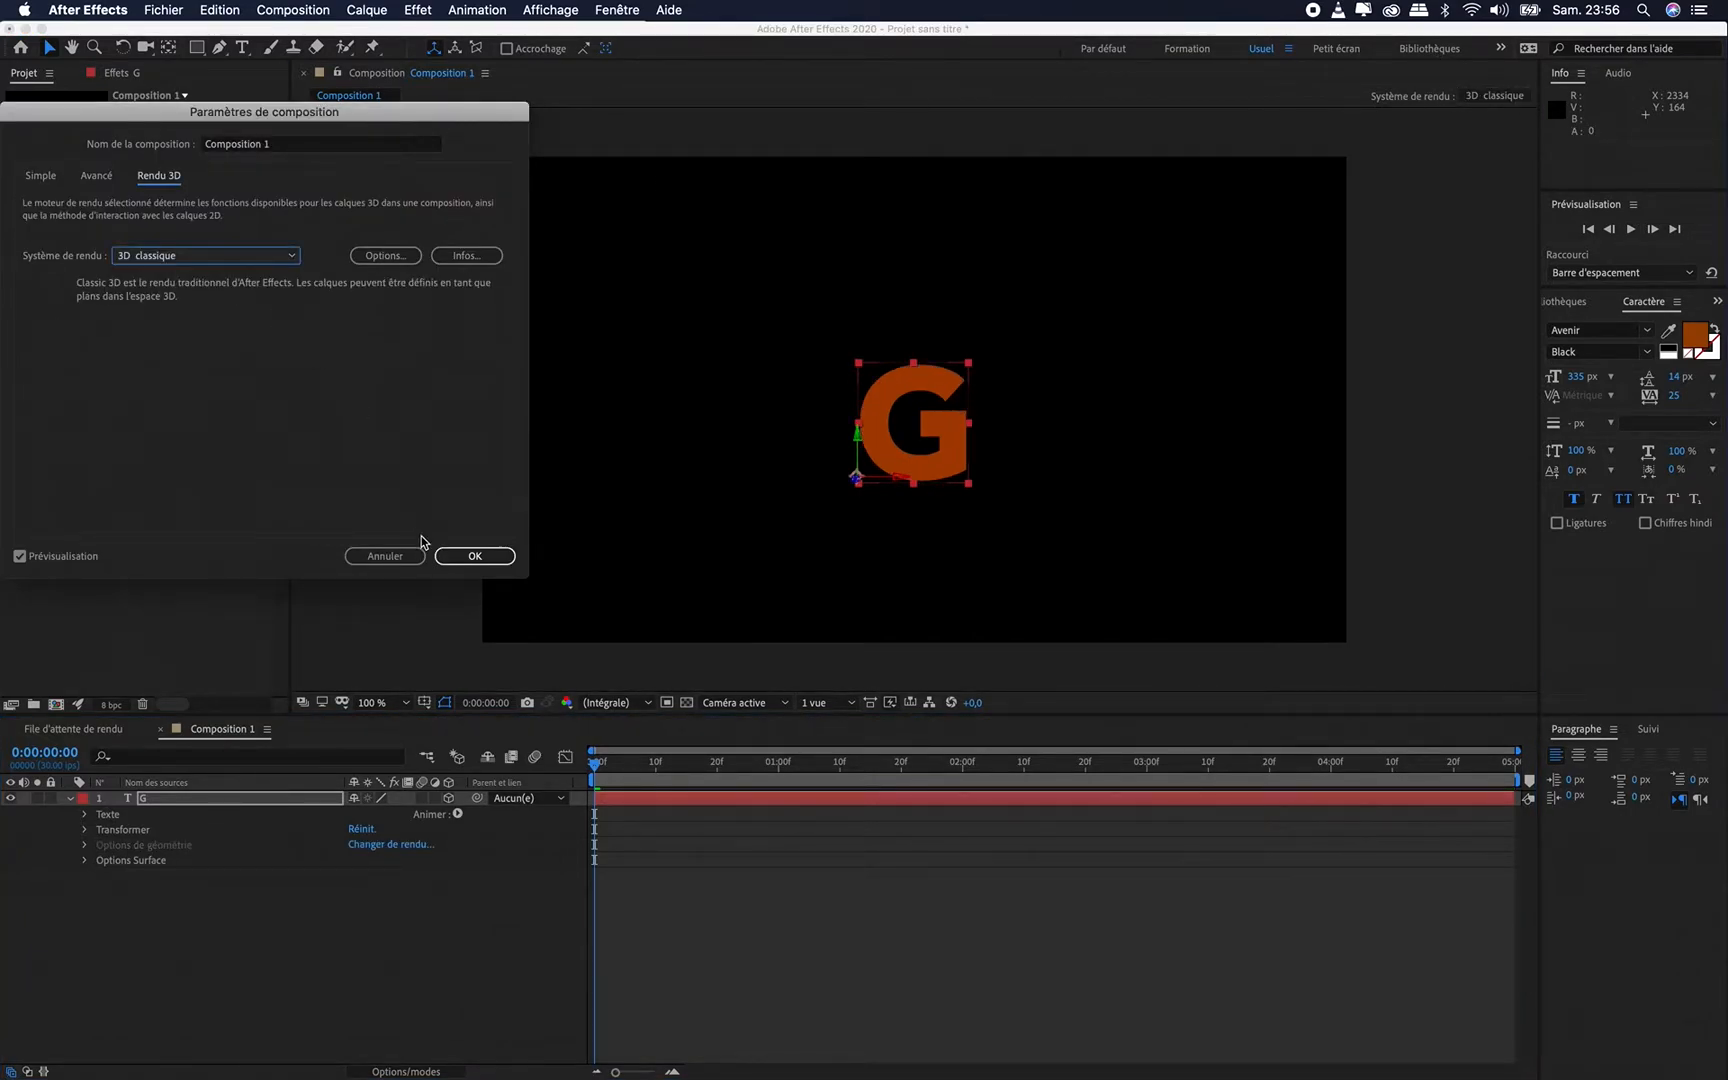
pyautogui.click(470, 555)
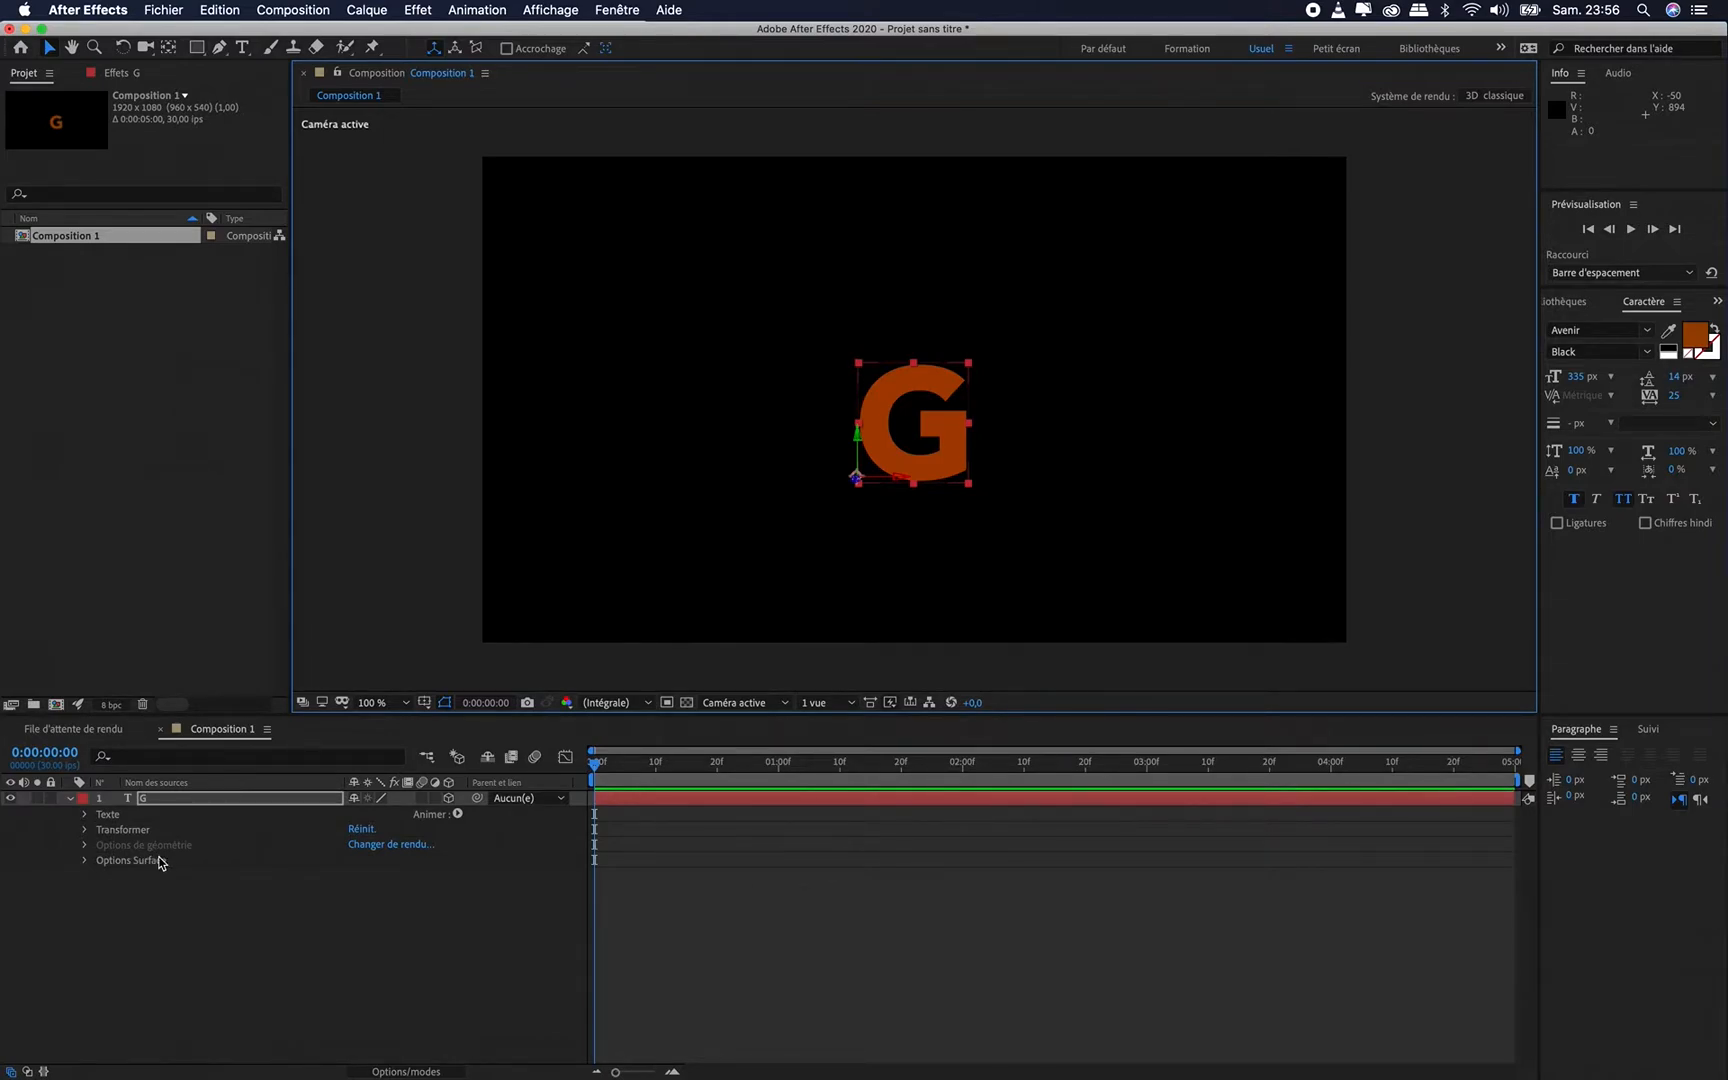
# Change the composition's render system to CINEMA 4D so the G layer's geometry options can be edited
pyautogui.click(1507, 95)
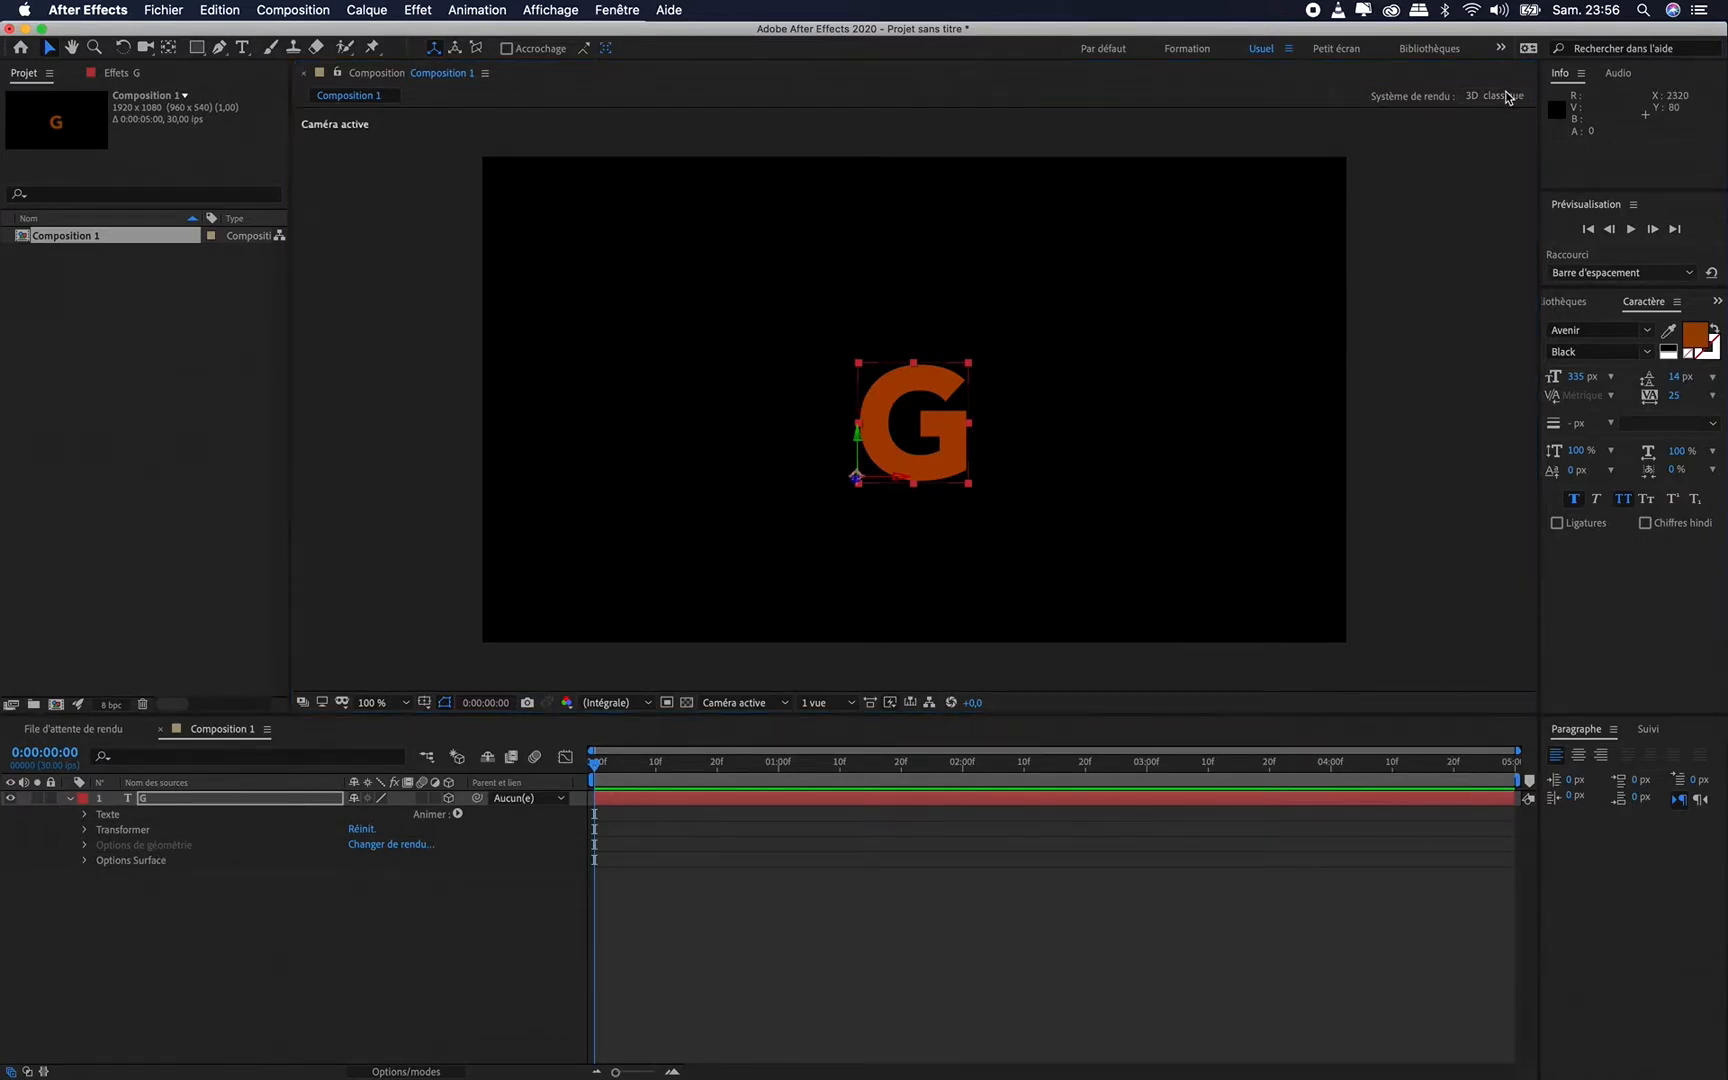
pyautogui.click(257, 258)
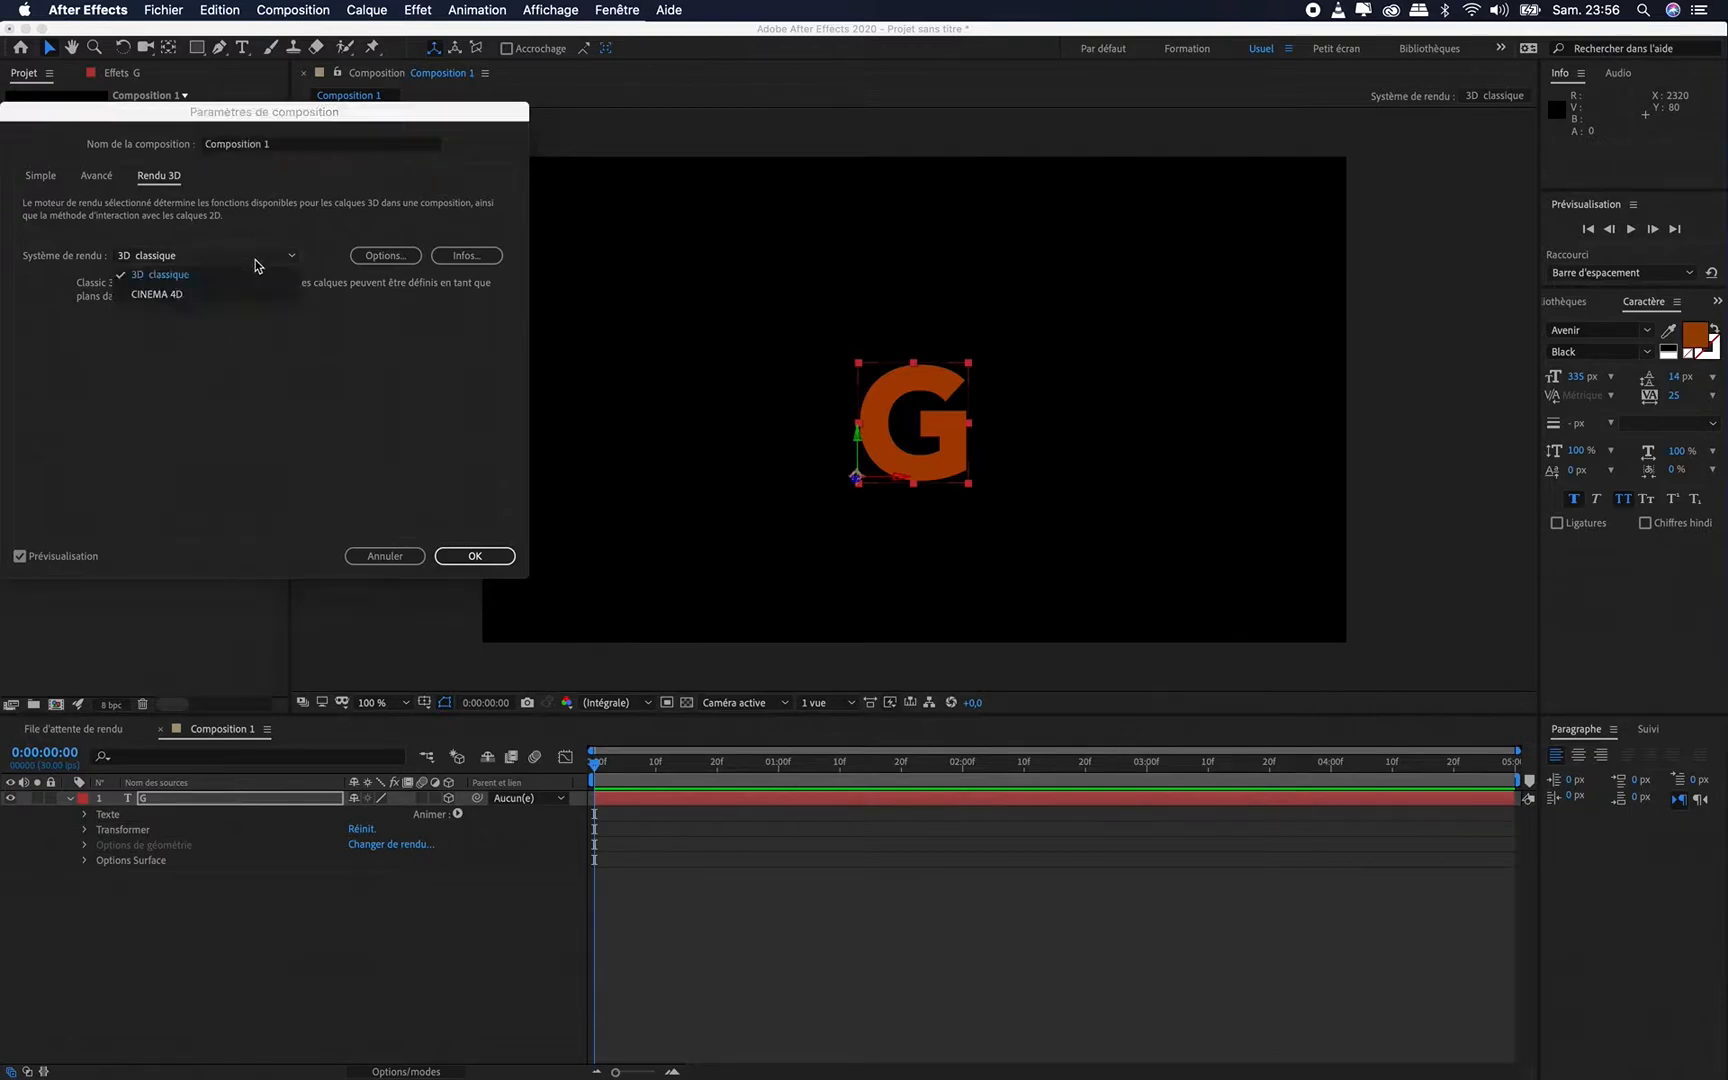
pyautogui.click(240, 294)
pyautogui.click(478, 555)
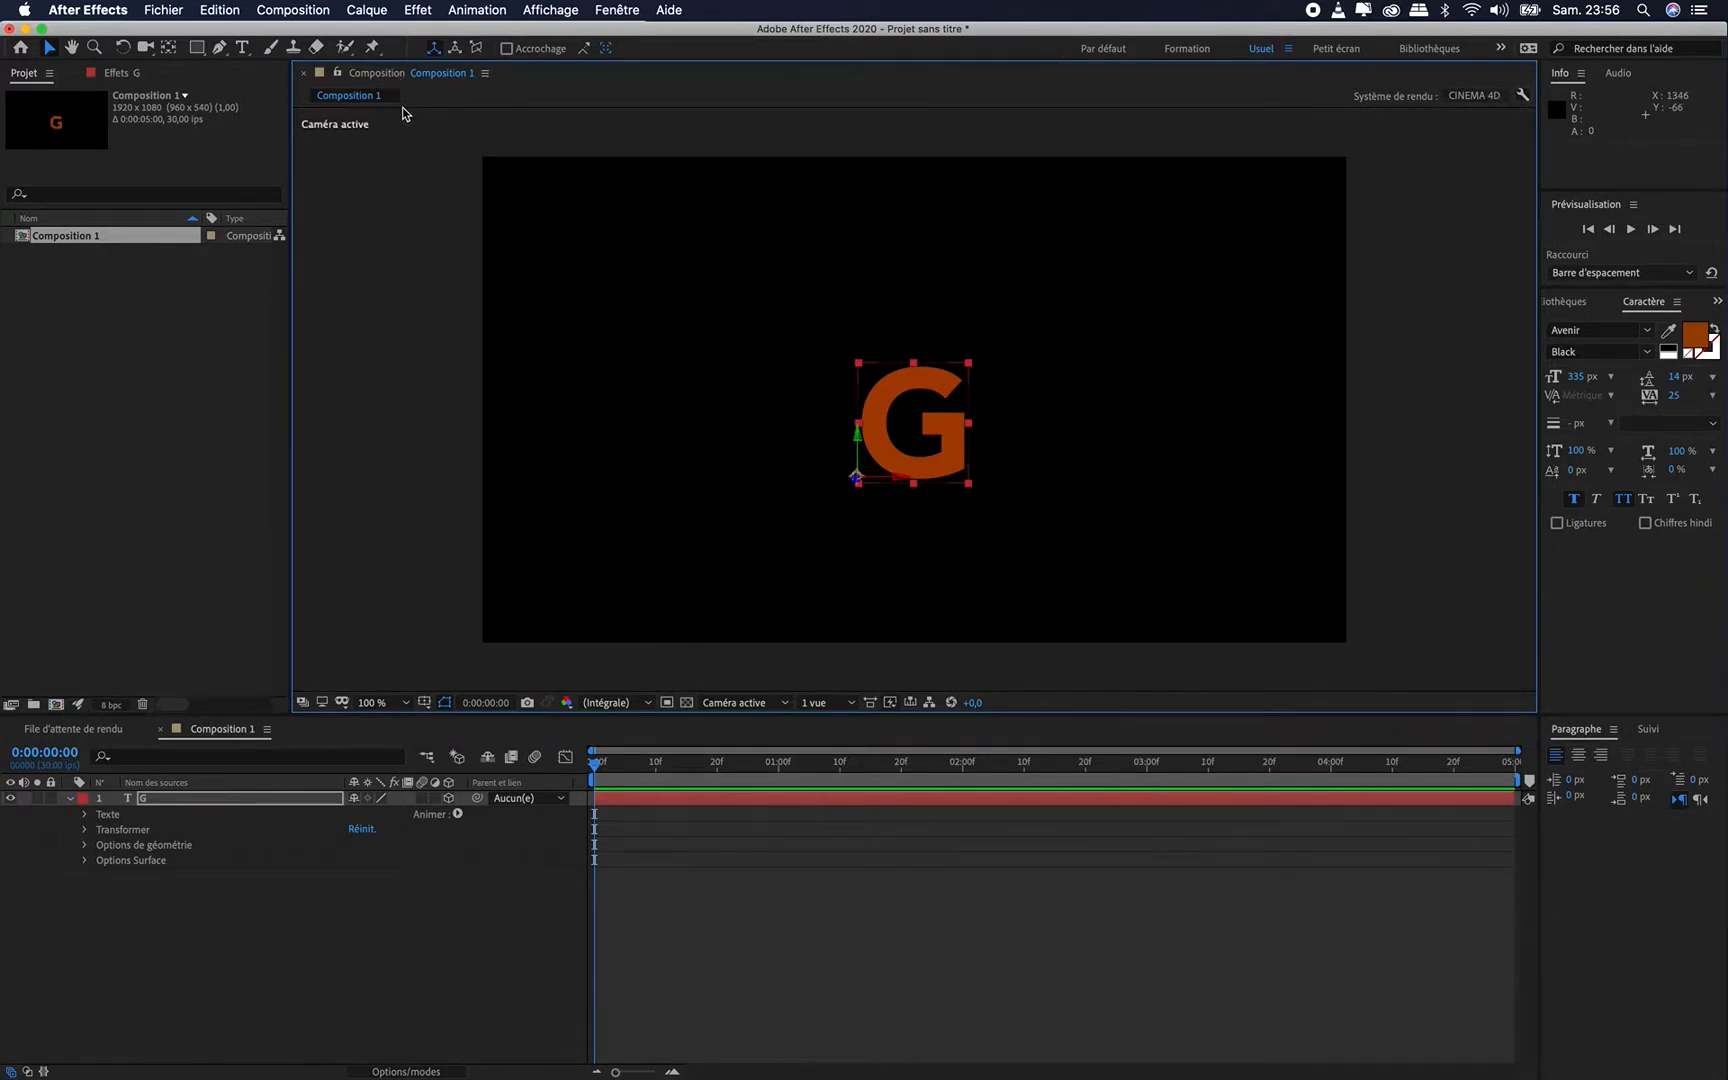
# Review the 3D rendering page of the composition settings, including the features CINEMA 4D enables and disables
pyautogui.click(278, 10)
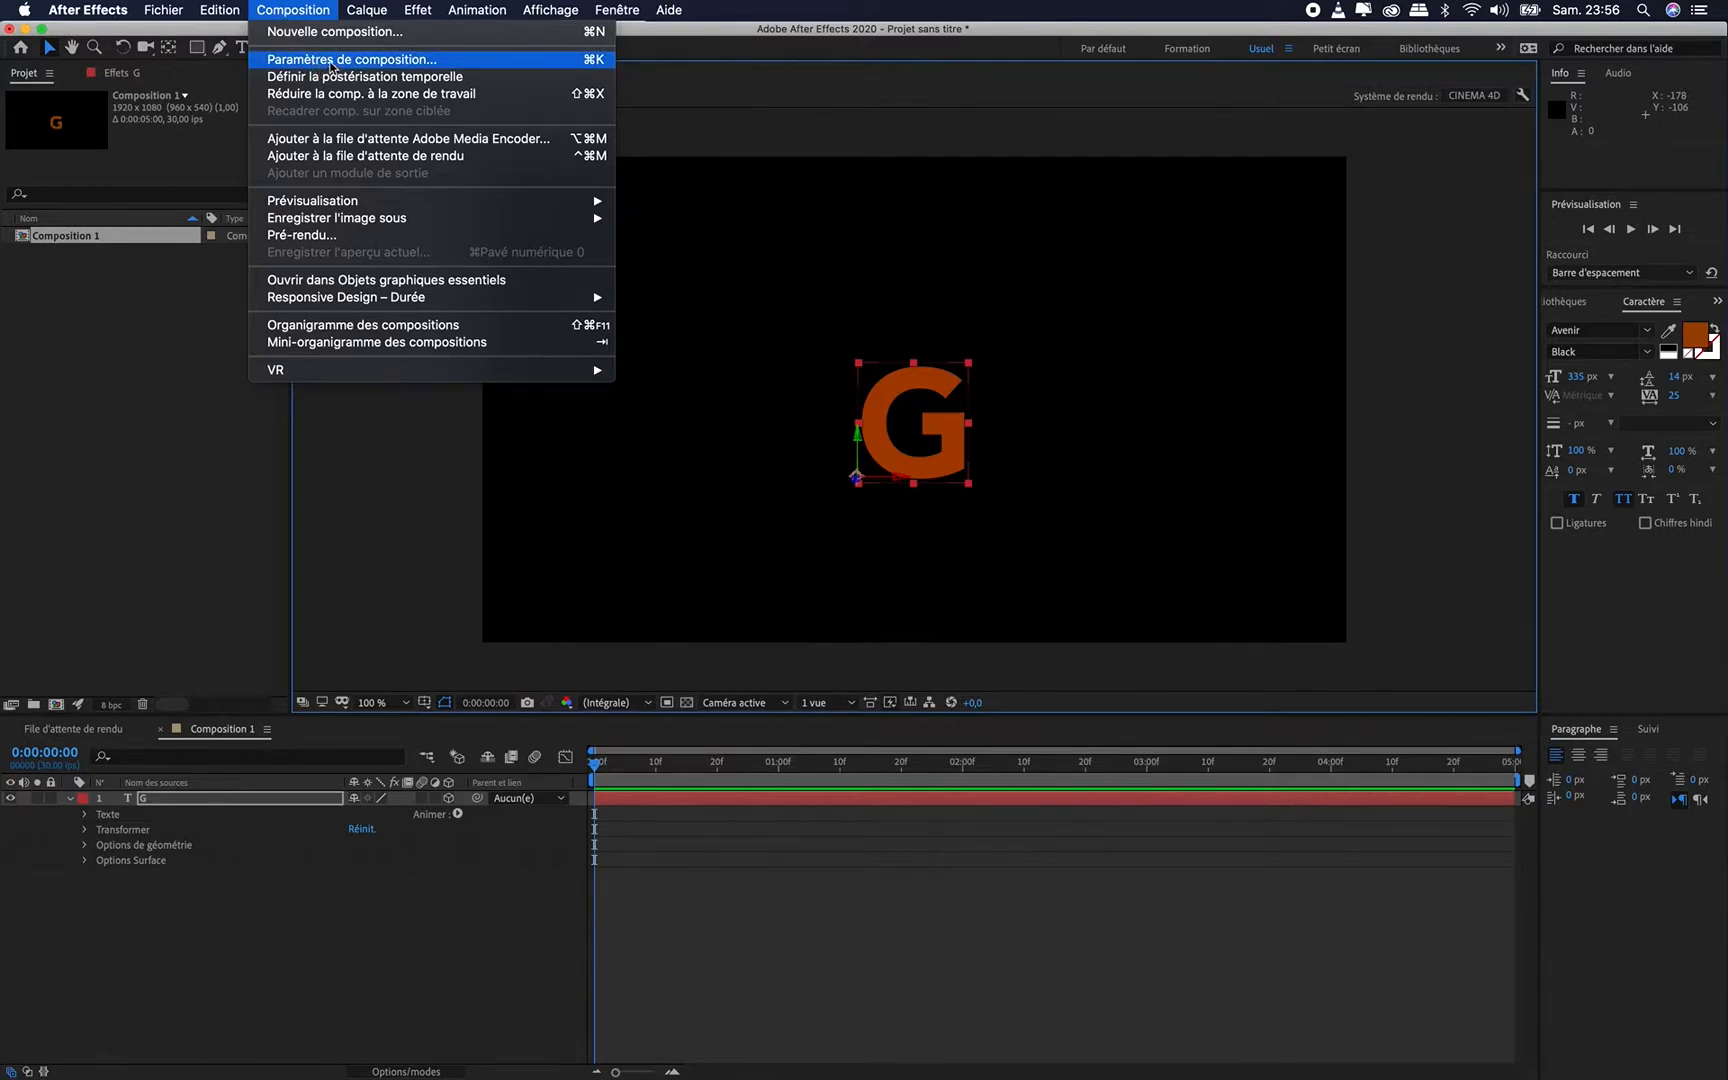
pyautogui.click(416, 62)
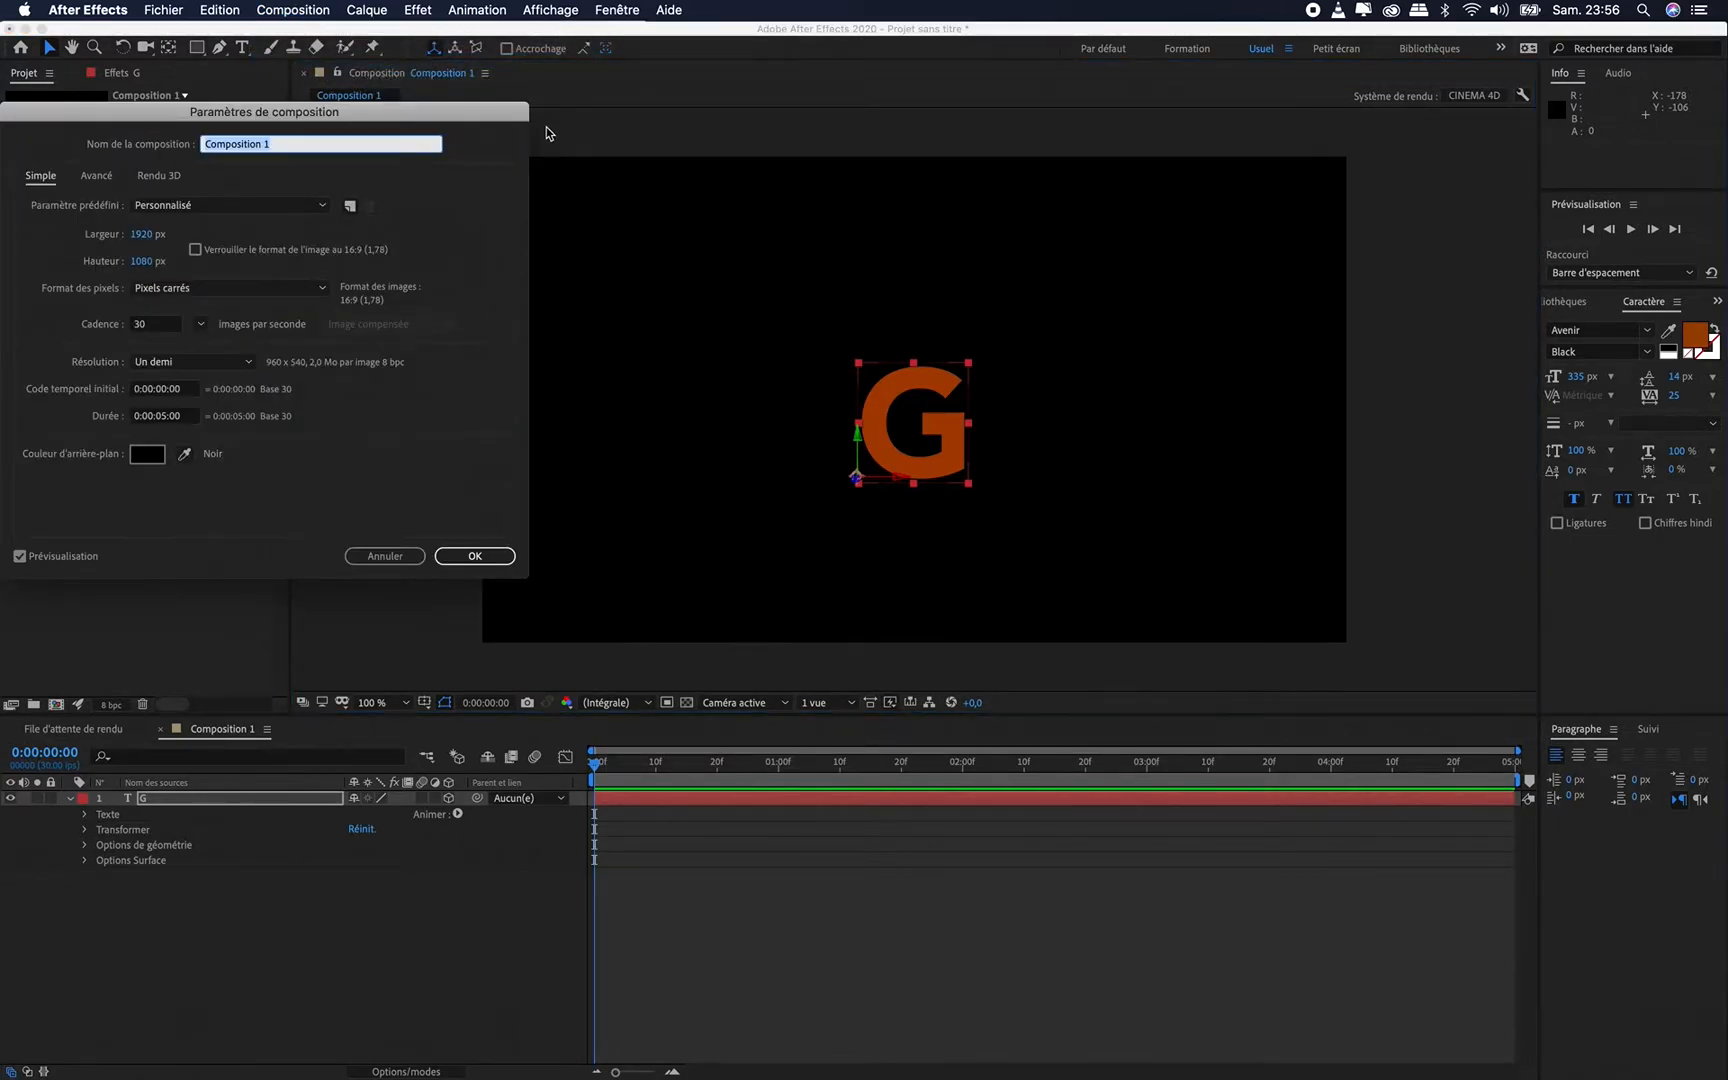
pyautogui.click(159, 180)
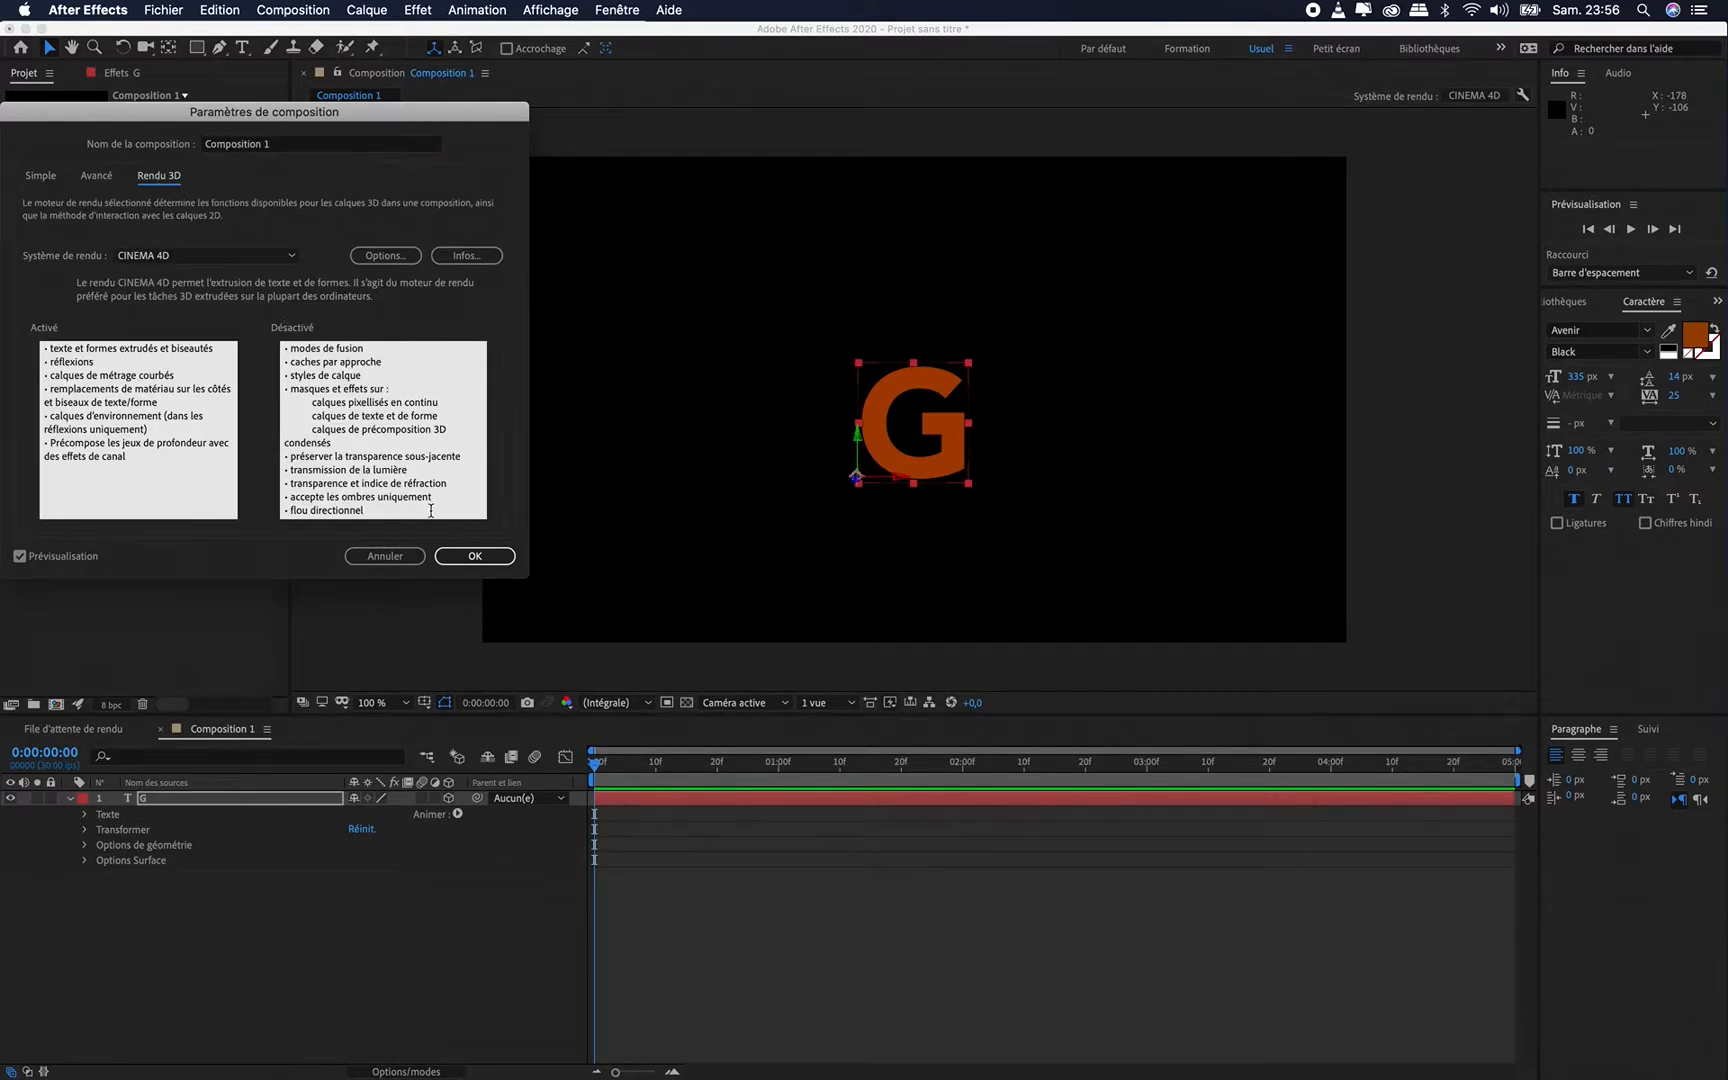
pyautogui.click(476, 556)
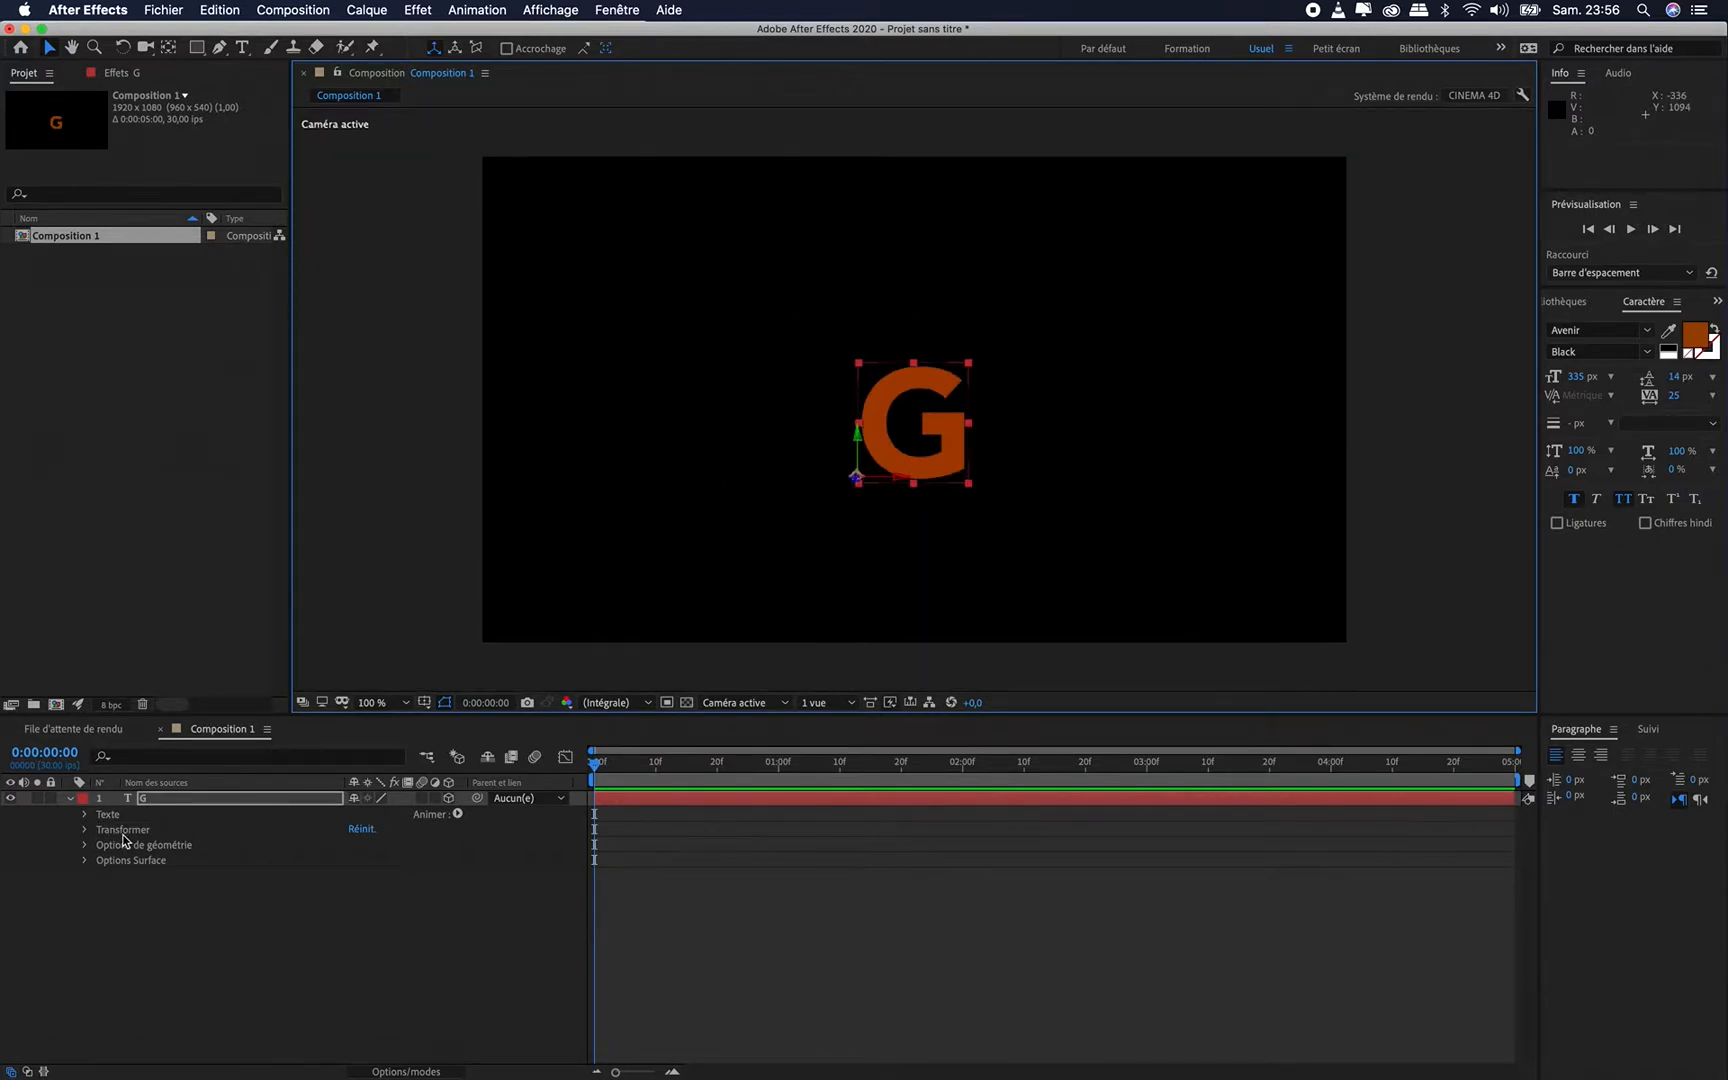
# Add a two-node camera layer with the 50 mm preset
pyautogui.click(374, 14)
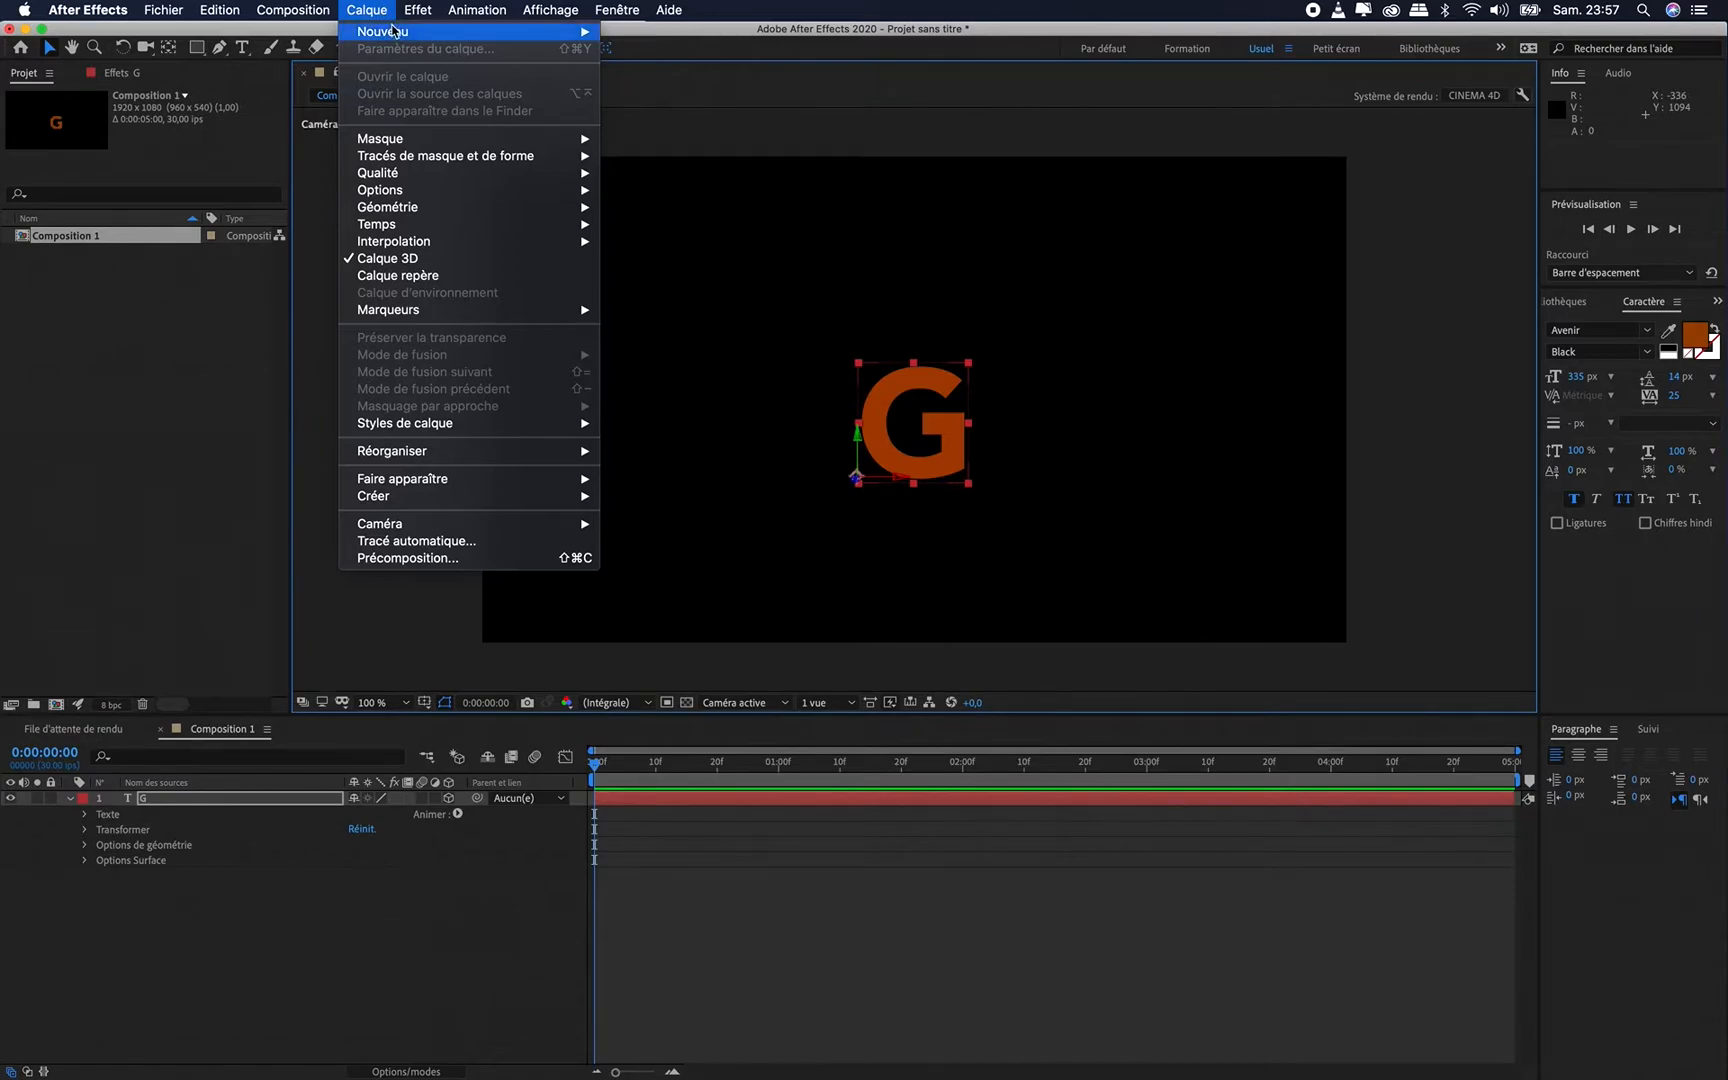
pyautogui.moveTo(395, 31)
pyautogui.click(685, 90)
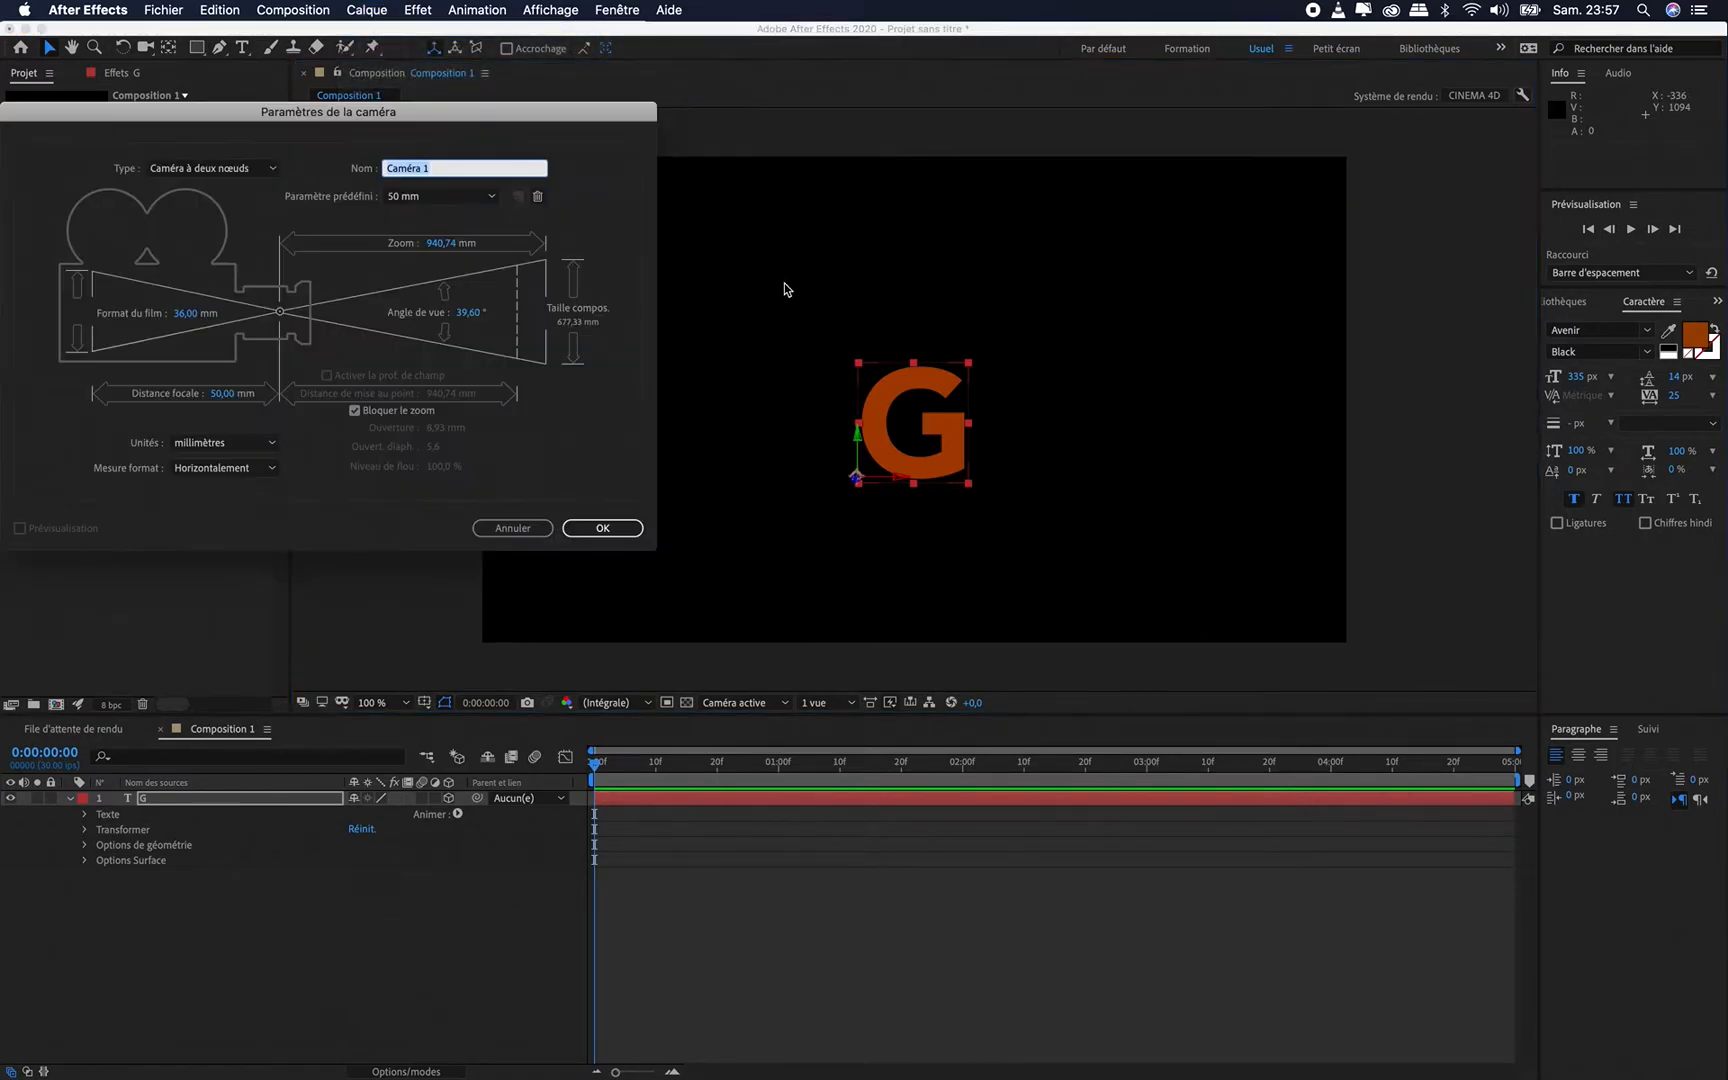
pyautogui.click(603, 528)
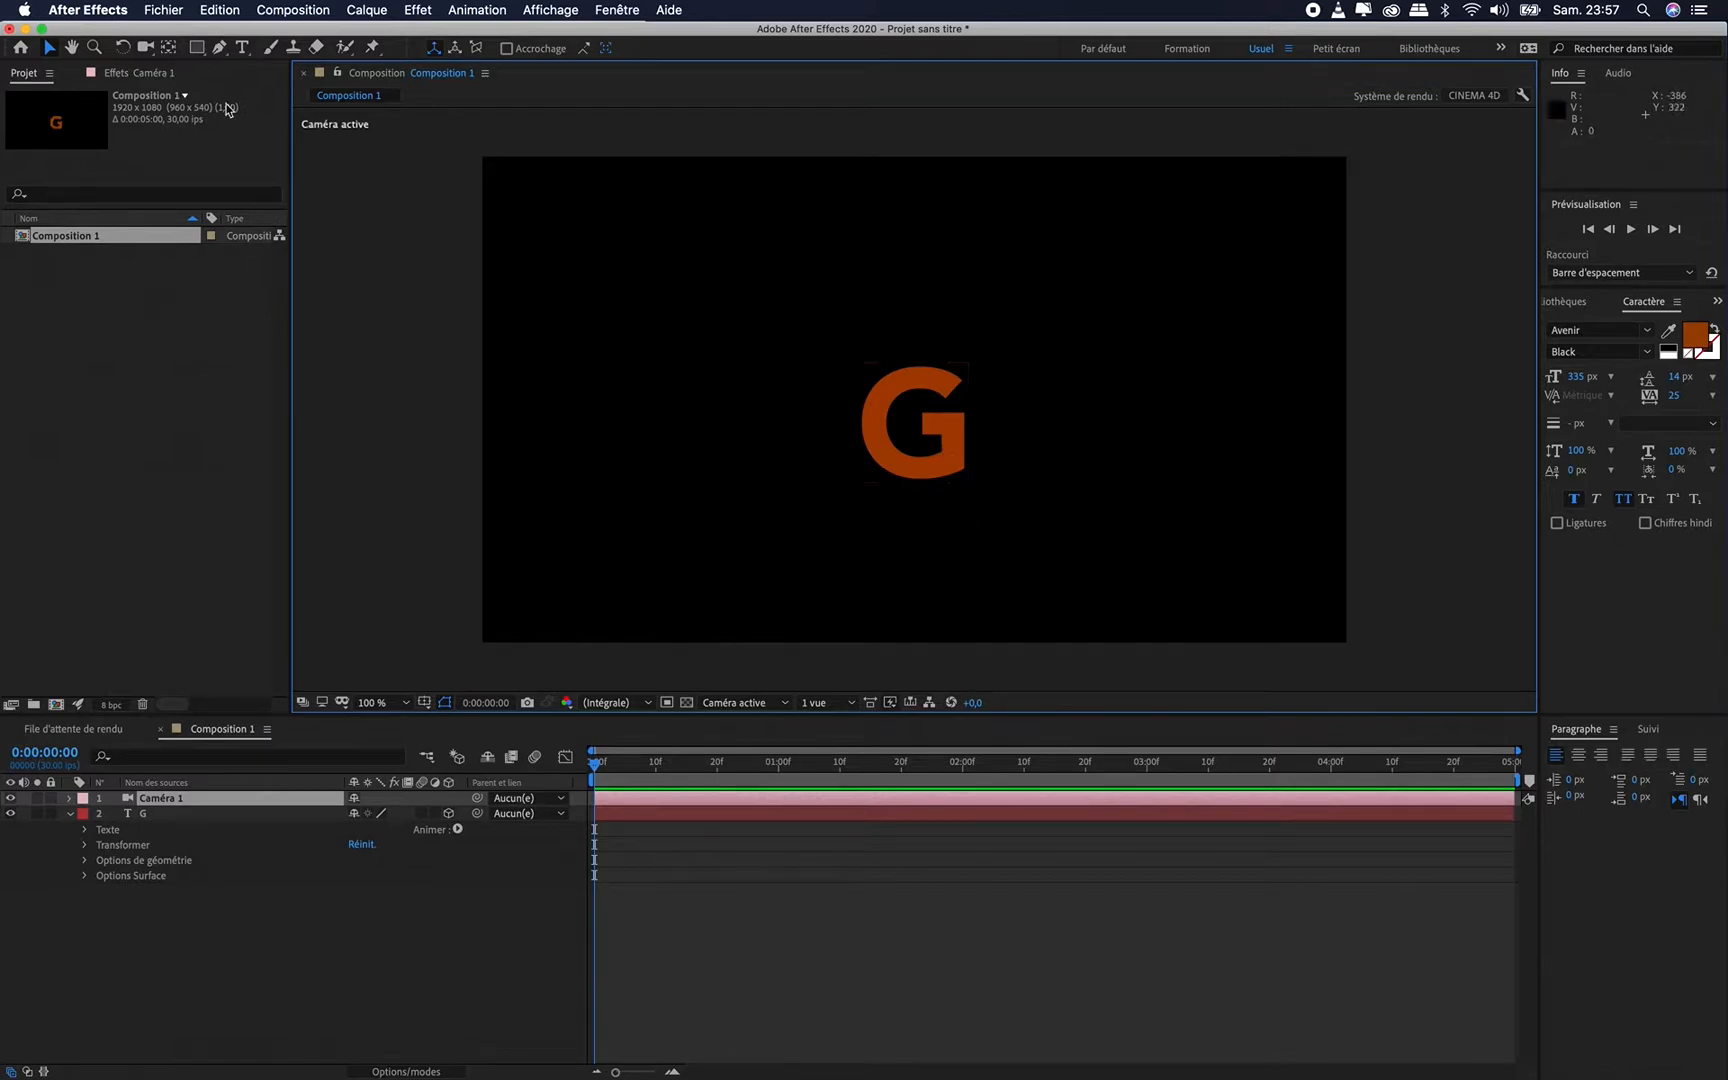
# Orbit the camera slightly around the letter G, and undo that orbit
pyautogui.click(145, 48)
pyautogui.moveTo(962, 505)
pyautogui.mouseDown()
pyautogui.moveTo(882, 479)
pyautogui.moveTo(937, 463)
pyautogui.moveTo(955, 517)
pyautogui.mouseUp()
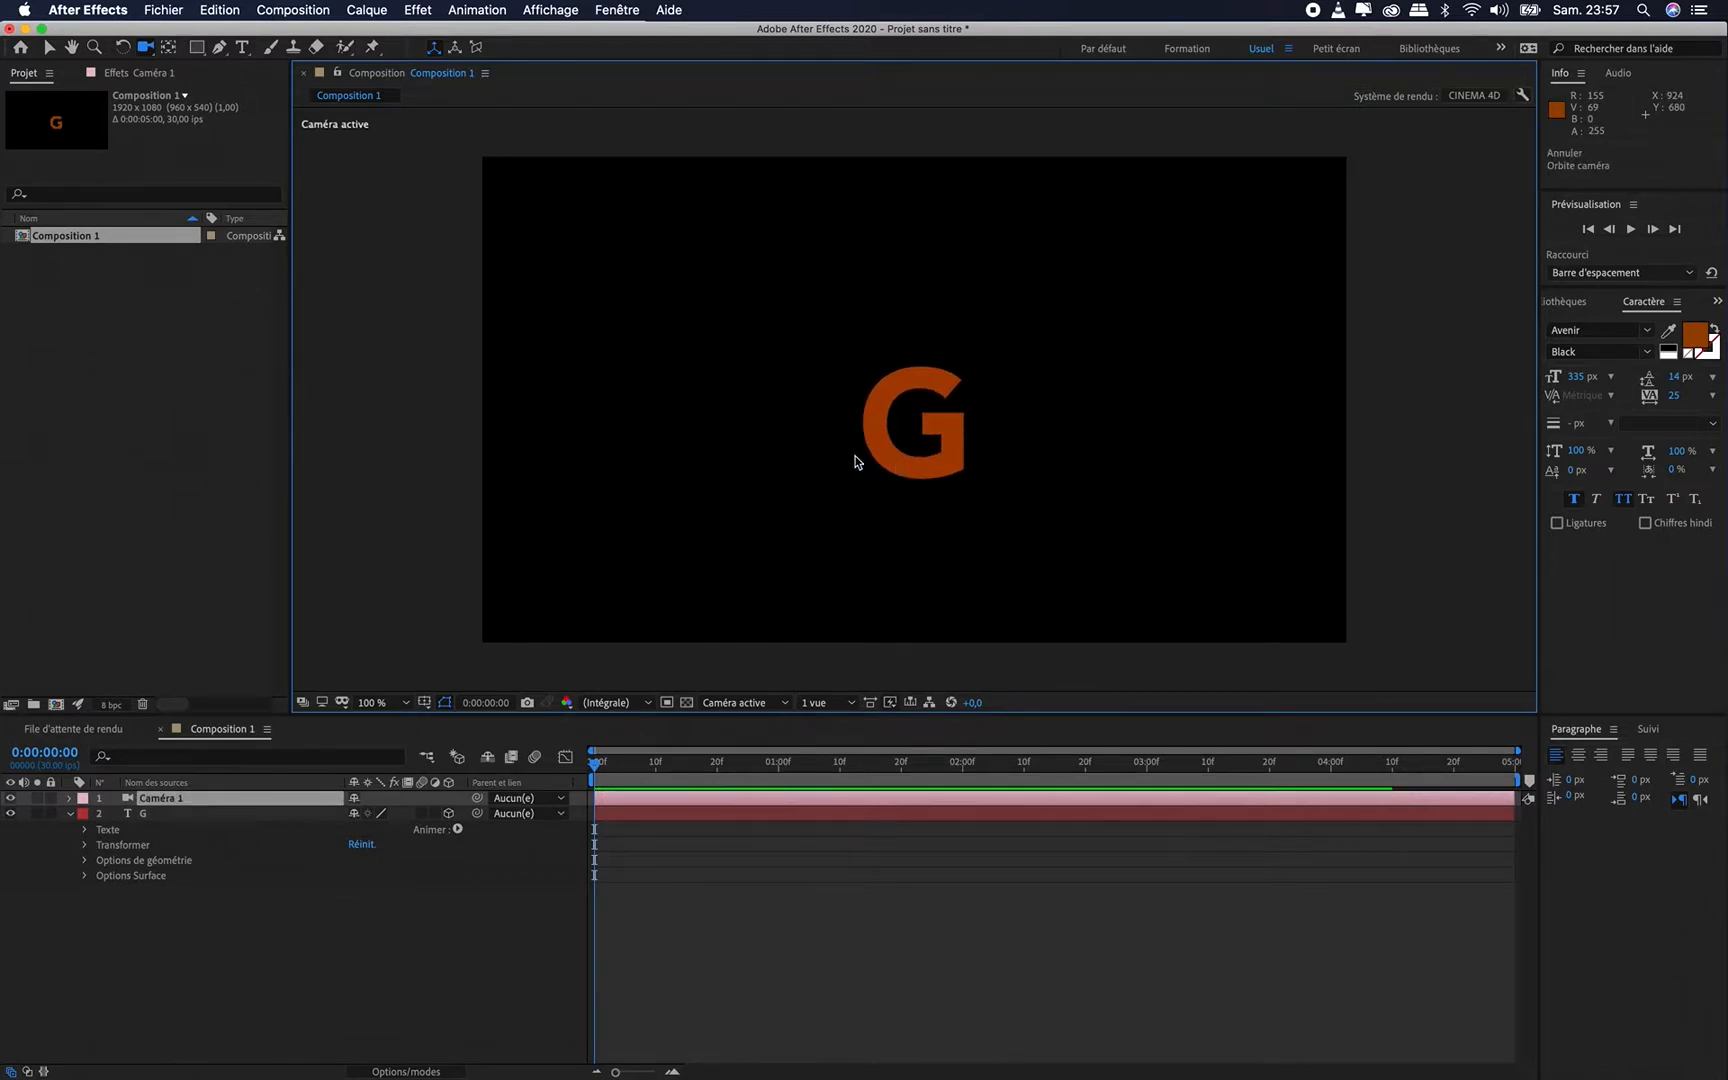
pyautogui.press('super+z')
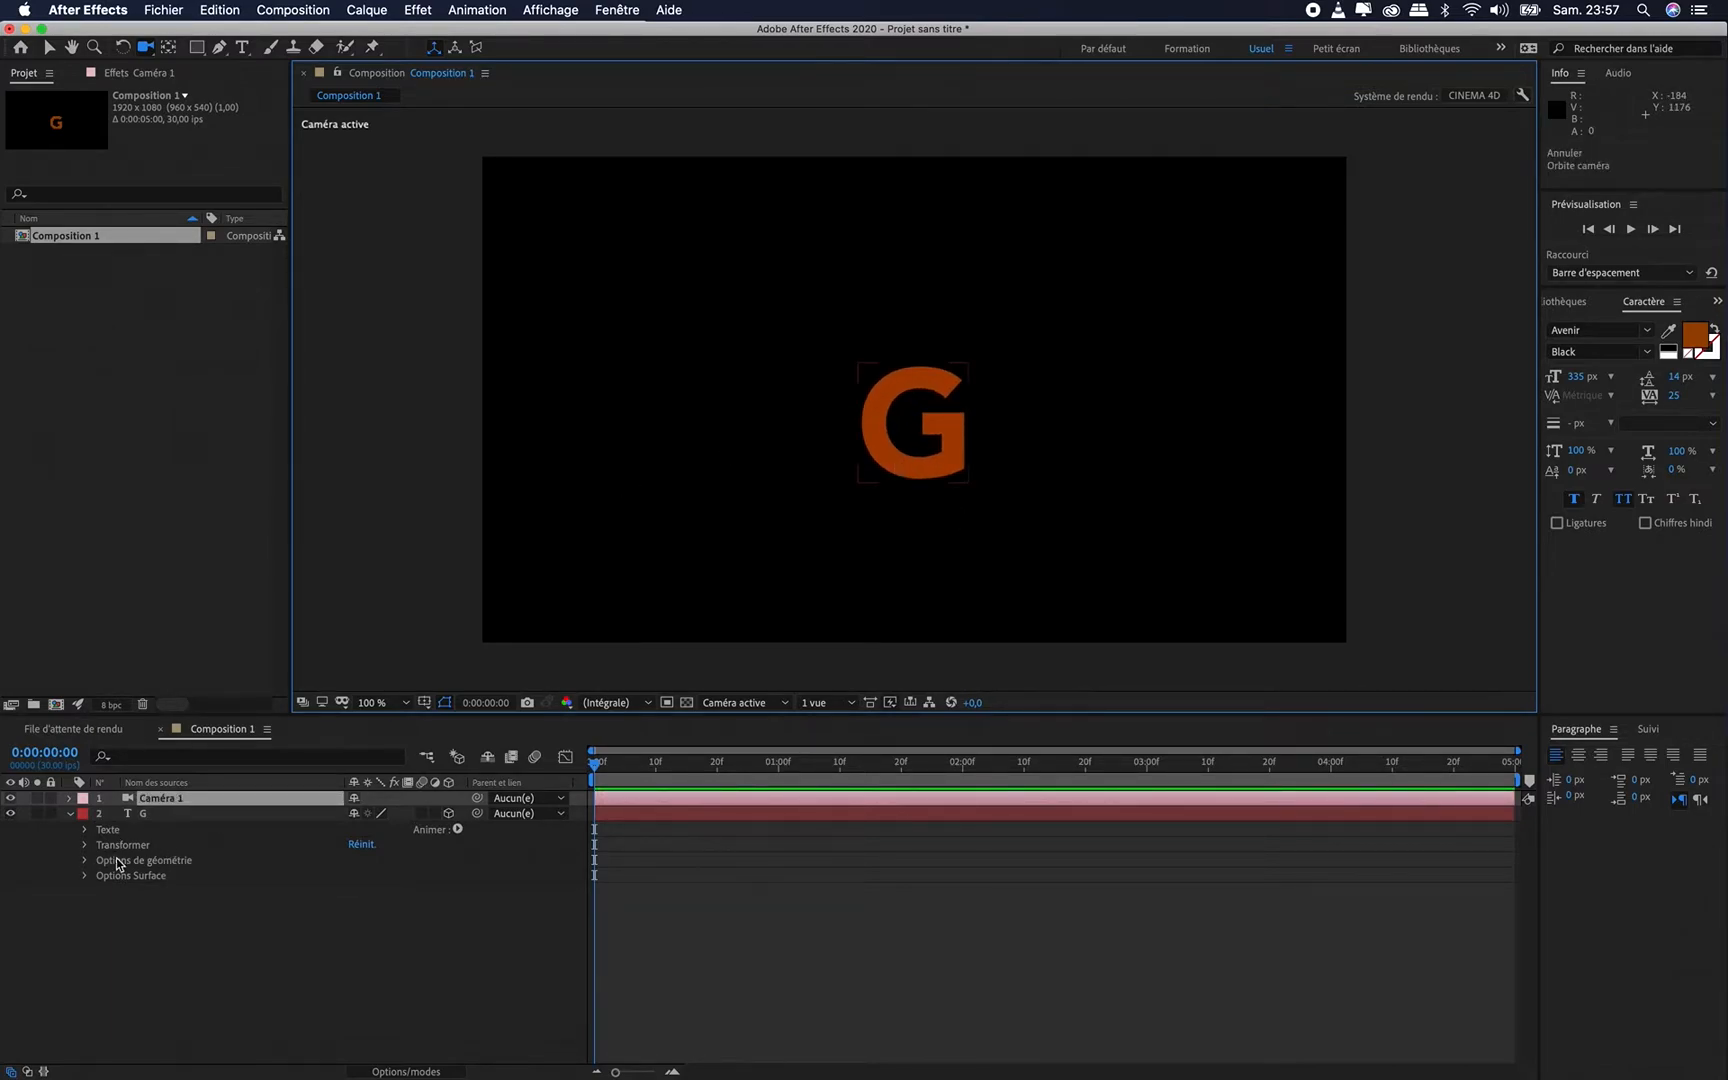
# Set the extrusion depth in the G layer's geometry options to 50
pyautogui.click(86, 861)
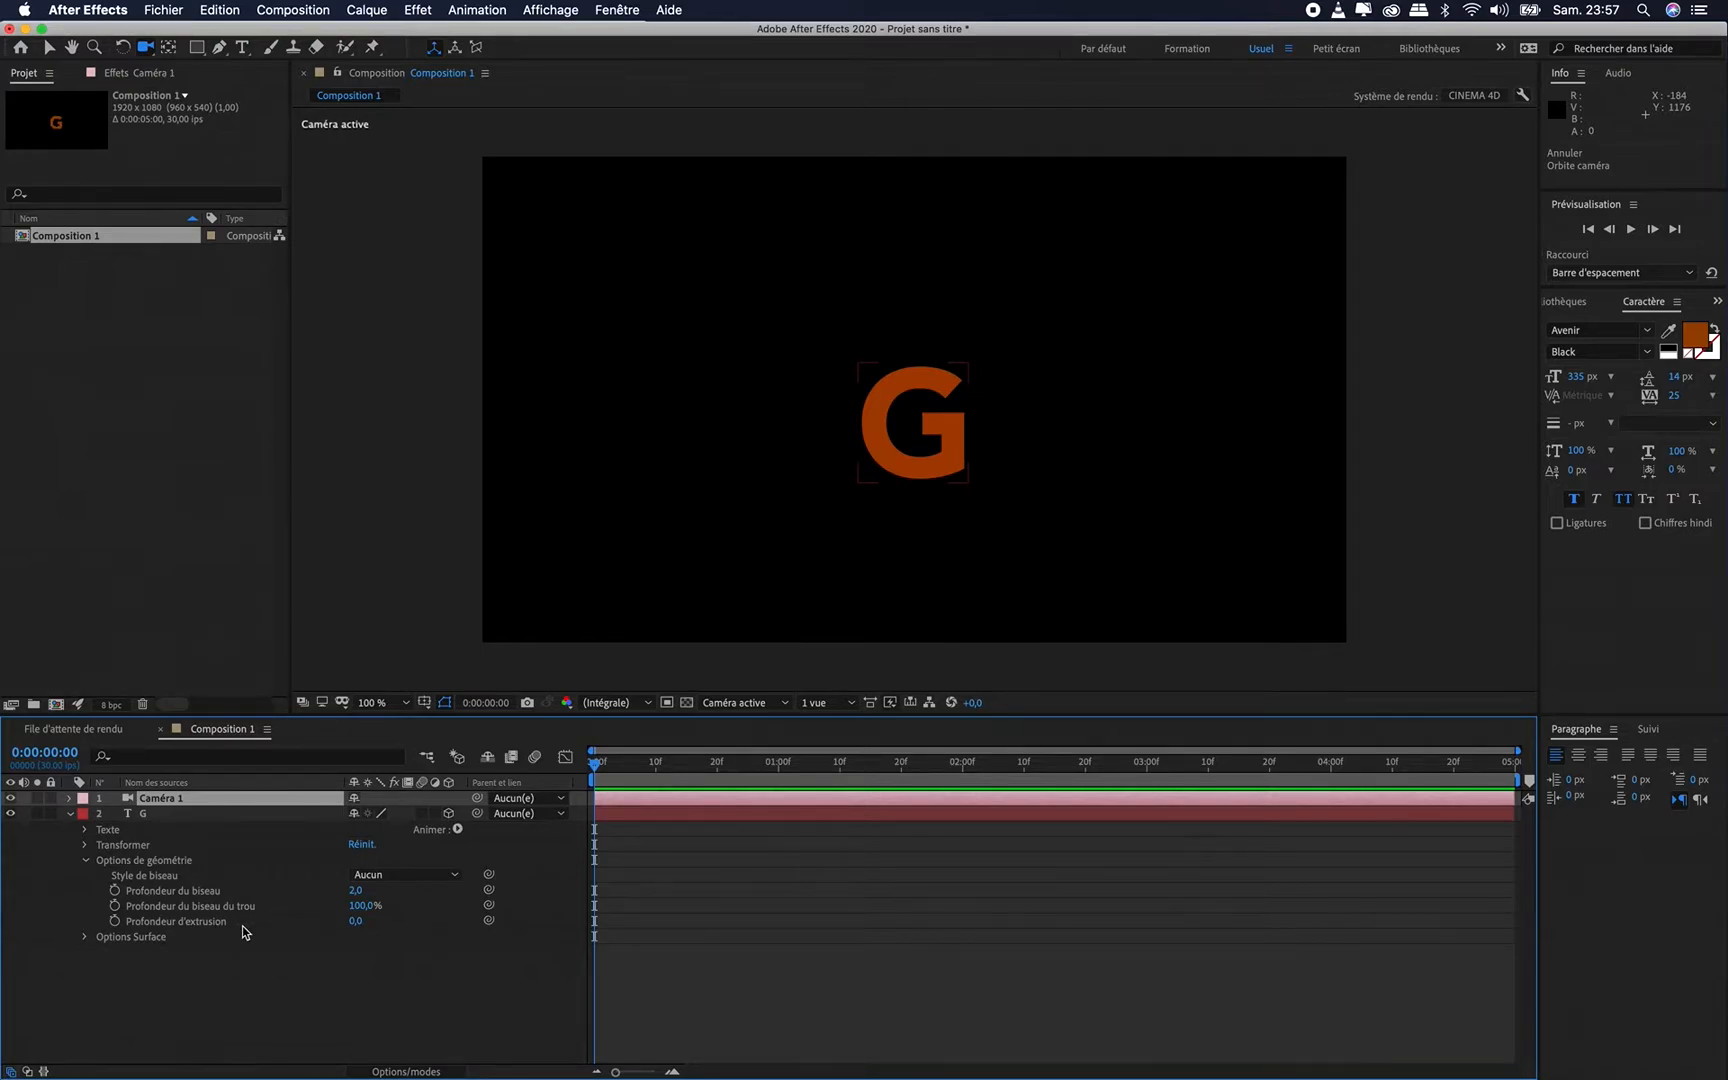
pyautogui.click(357, 921)
pyautogui.press('Return')
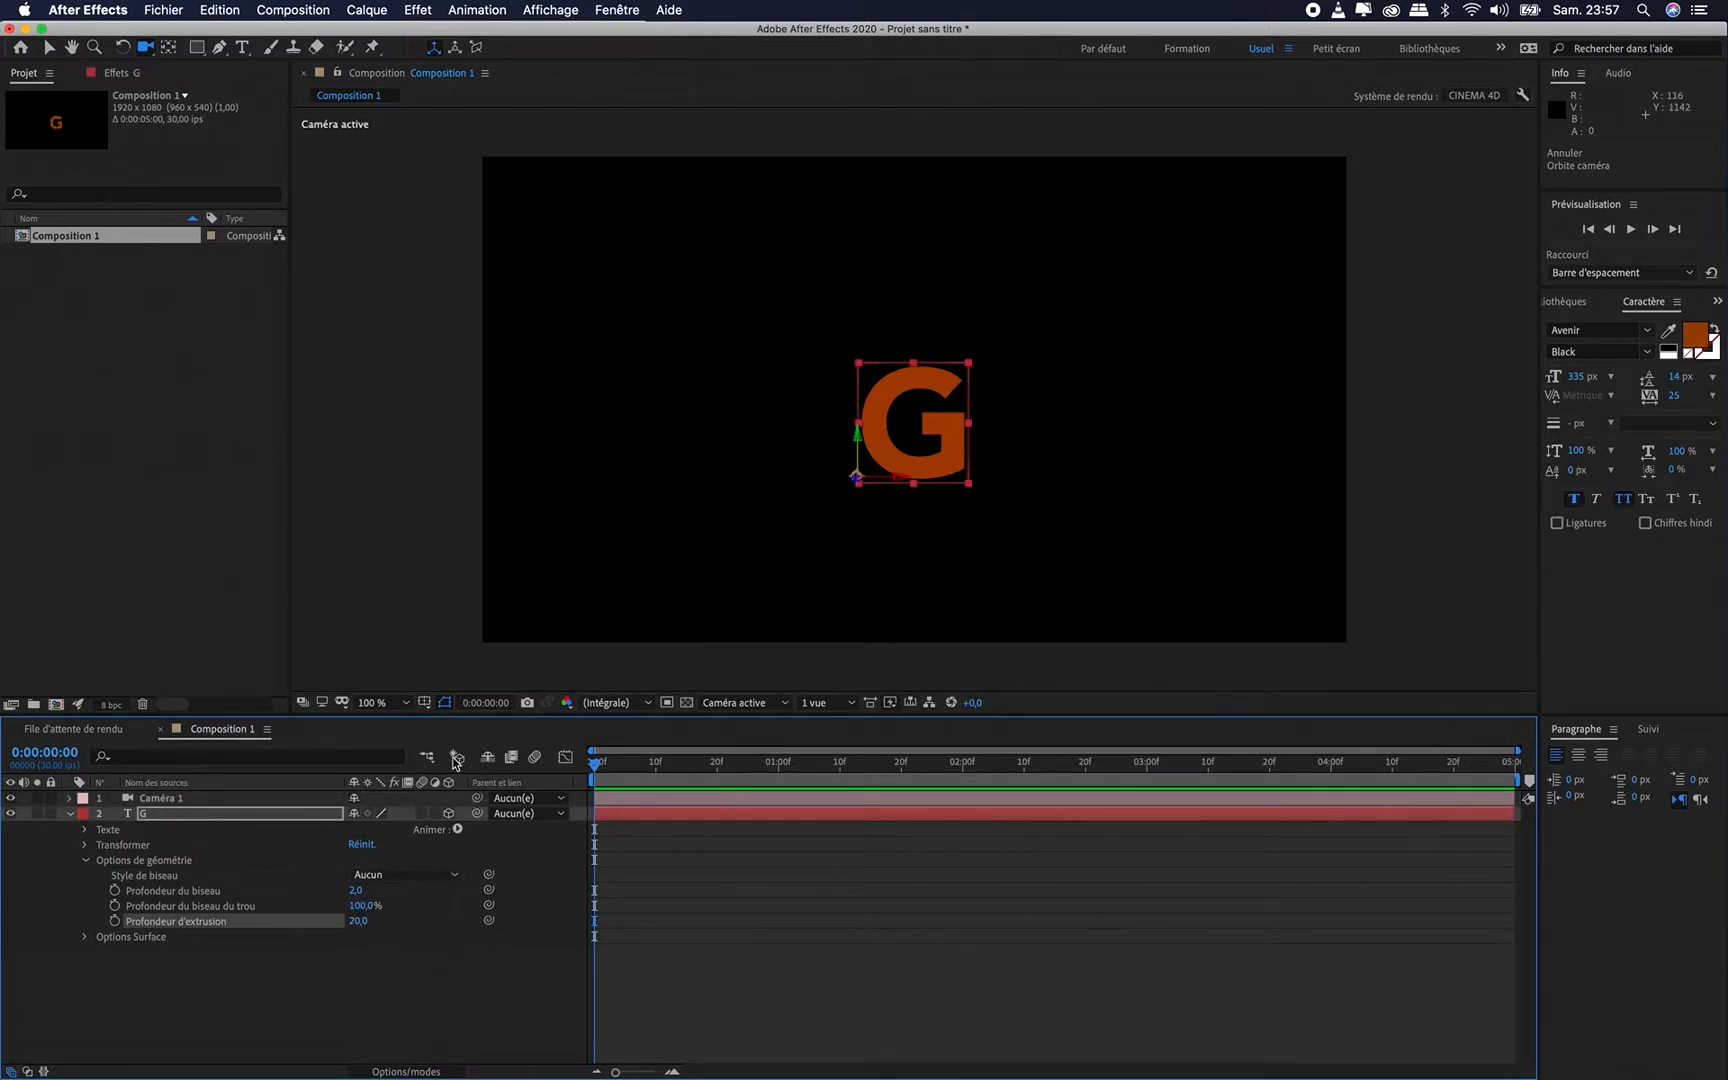
pyautogui.click(358, 921)
pyautogui.write('3')
pyautogui.press('Return')
pyautogui.click(358, 923)
pyautogui.write('30')
pyautogui.press('Return')
pyautogui.click(360, 922)
pyautogui.press('Return')
# Move the G down and left to about 544, 868, and orbit the camera to view the extruded letter at an angle
pyautogui.click(48, 47)
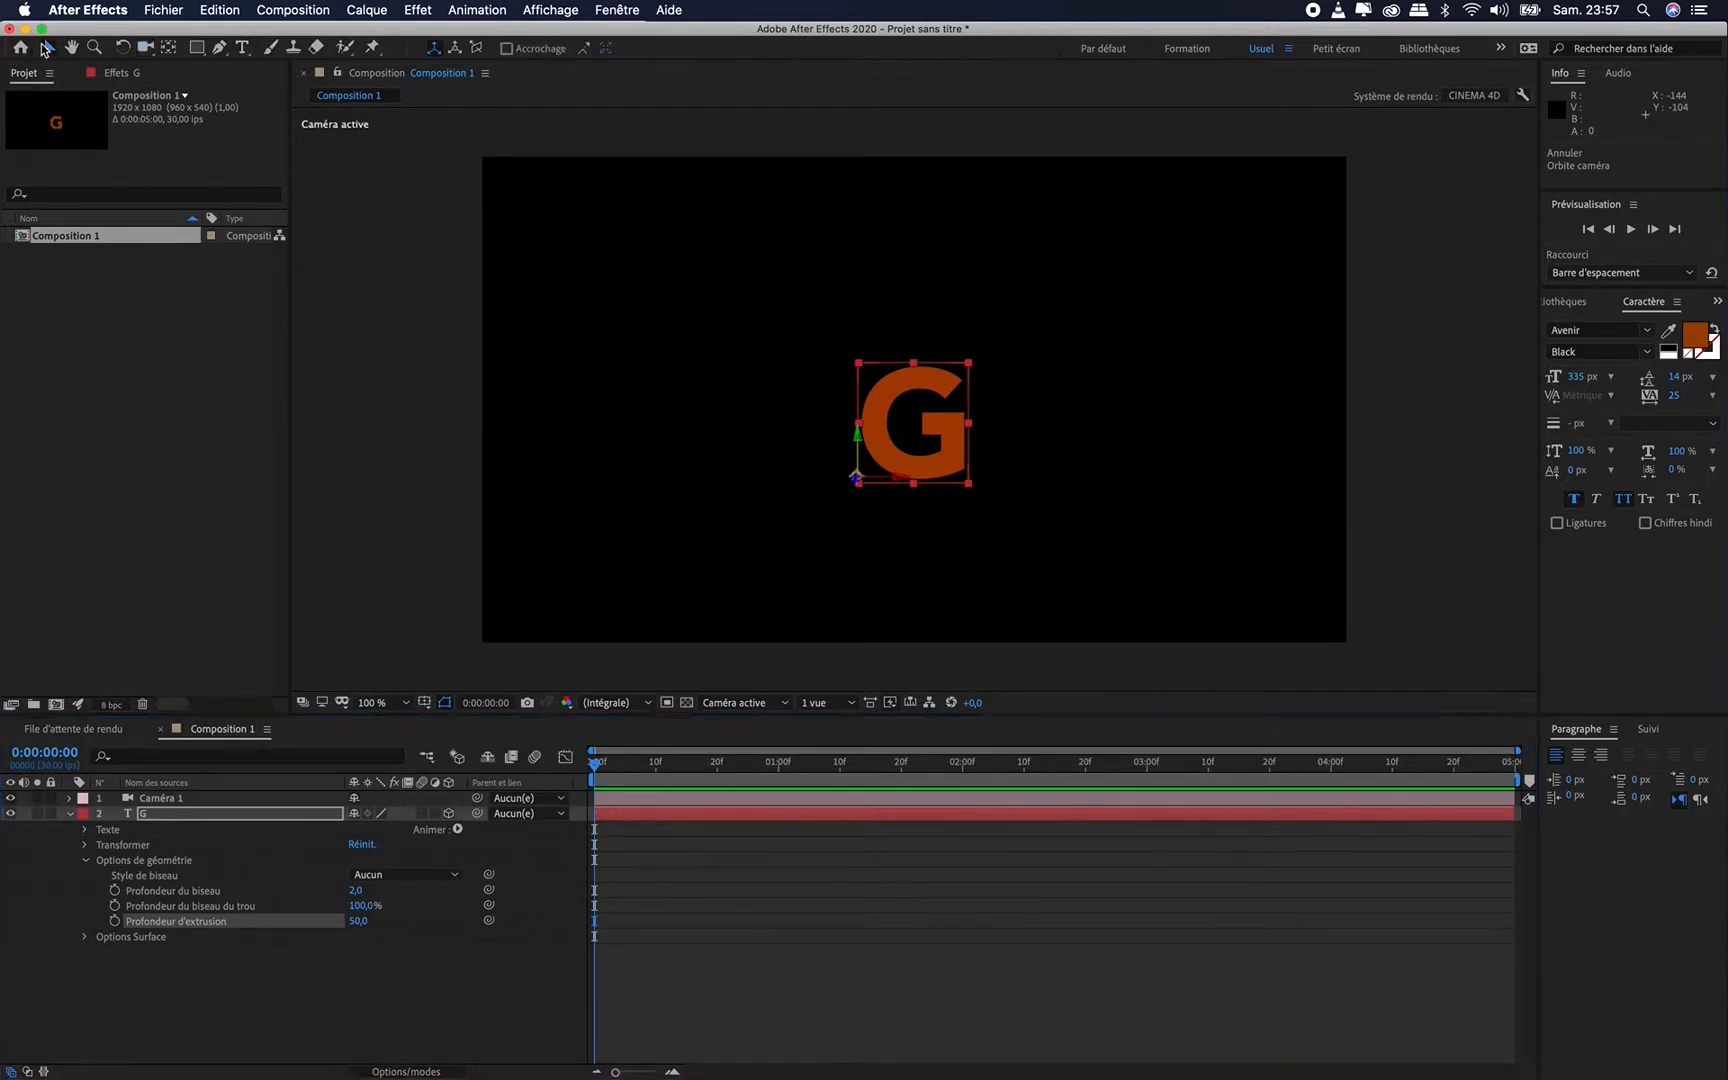
pyautogui.moveTo(860, 450); pyautogui.dragTo(770, 538)
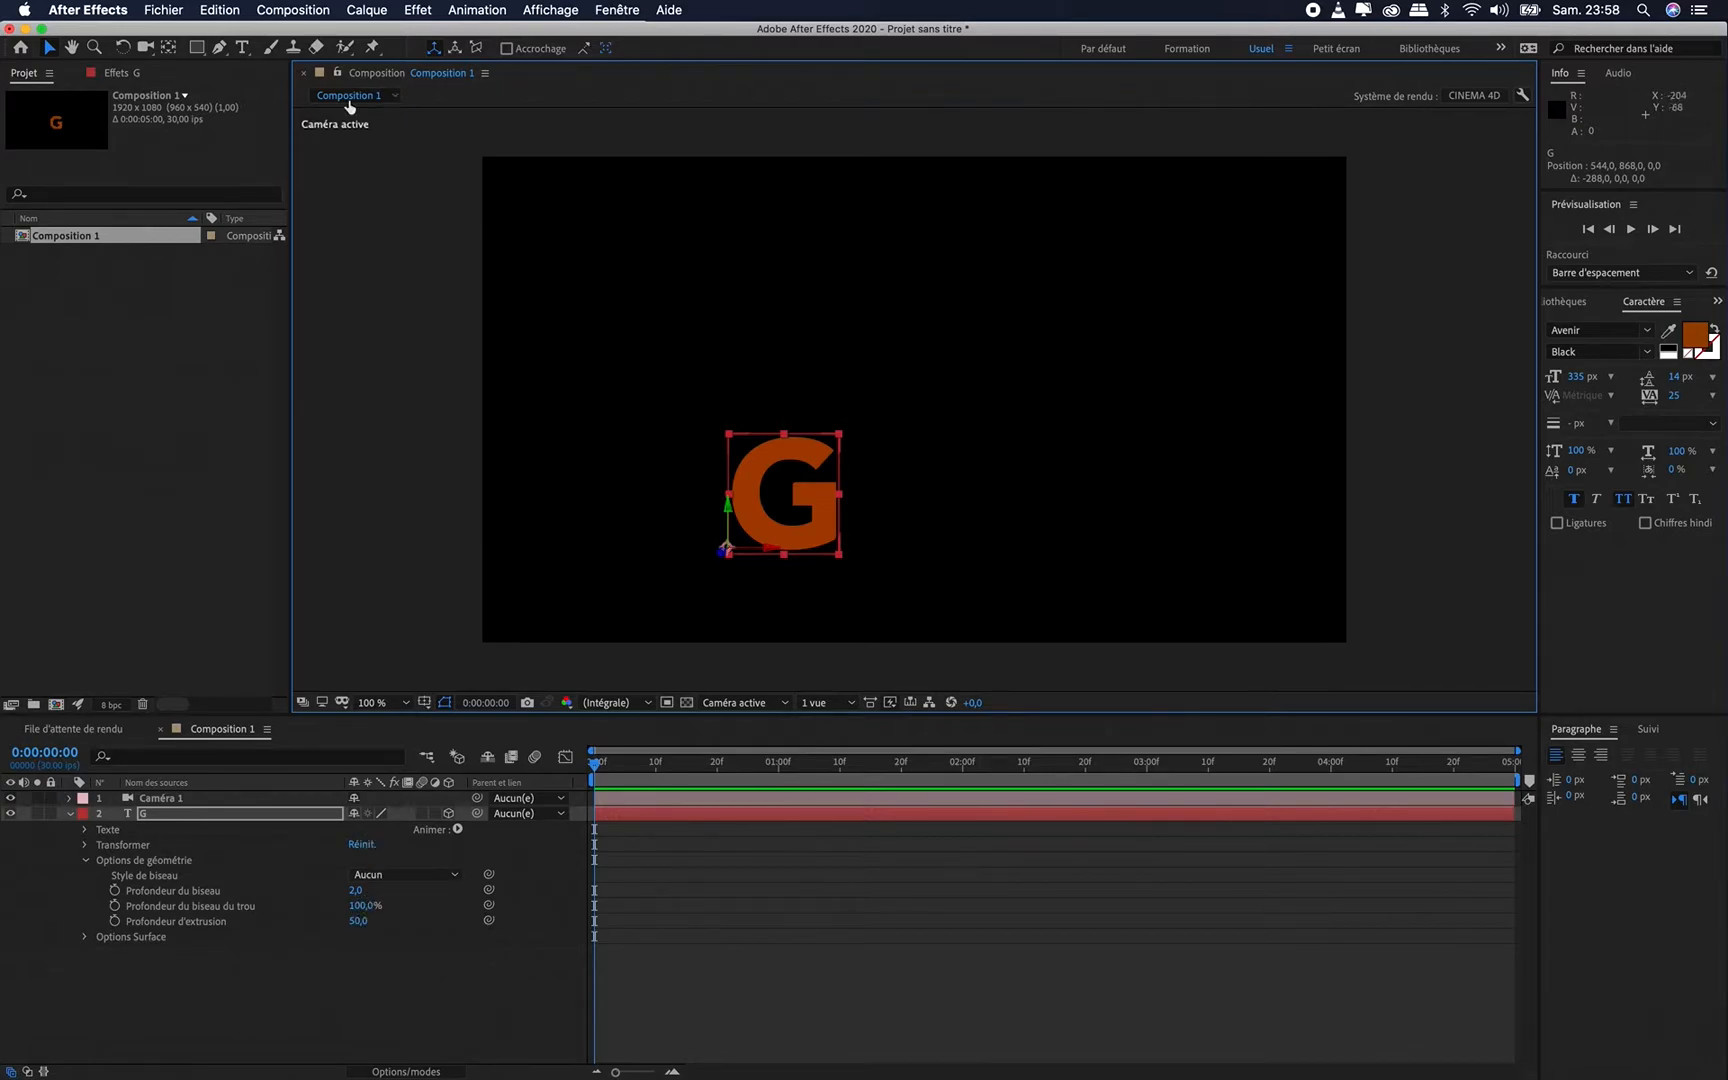
pyautogui.click(147, 47)
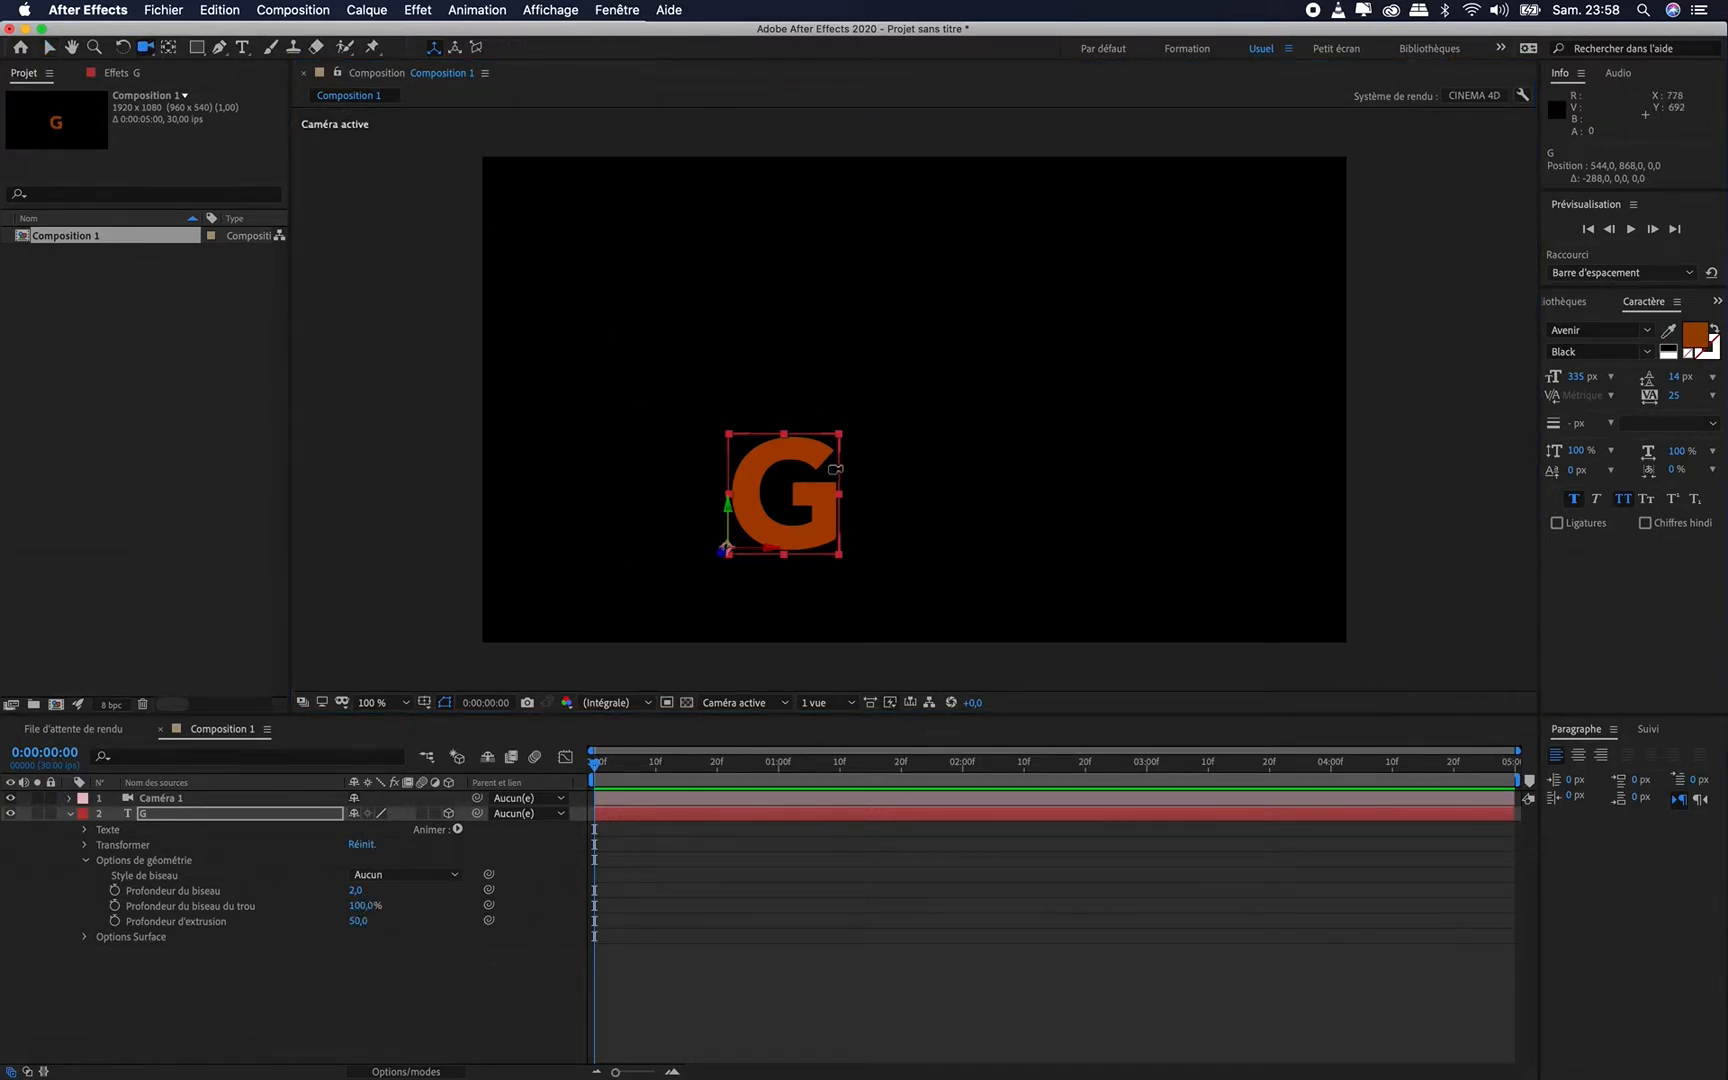
pyautogui.moveTo(835, 470); pyautogui.dragTo(868, 484)
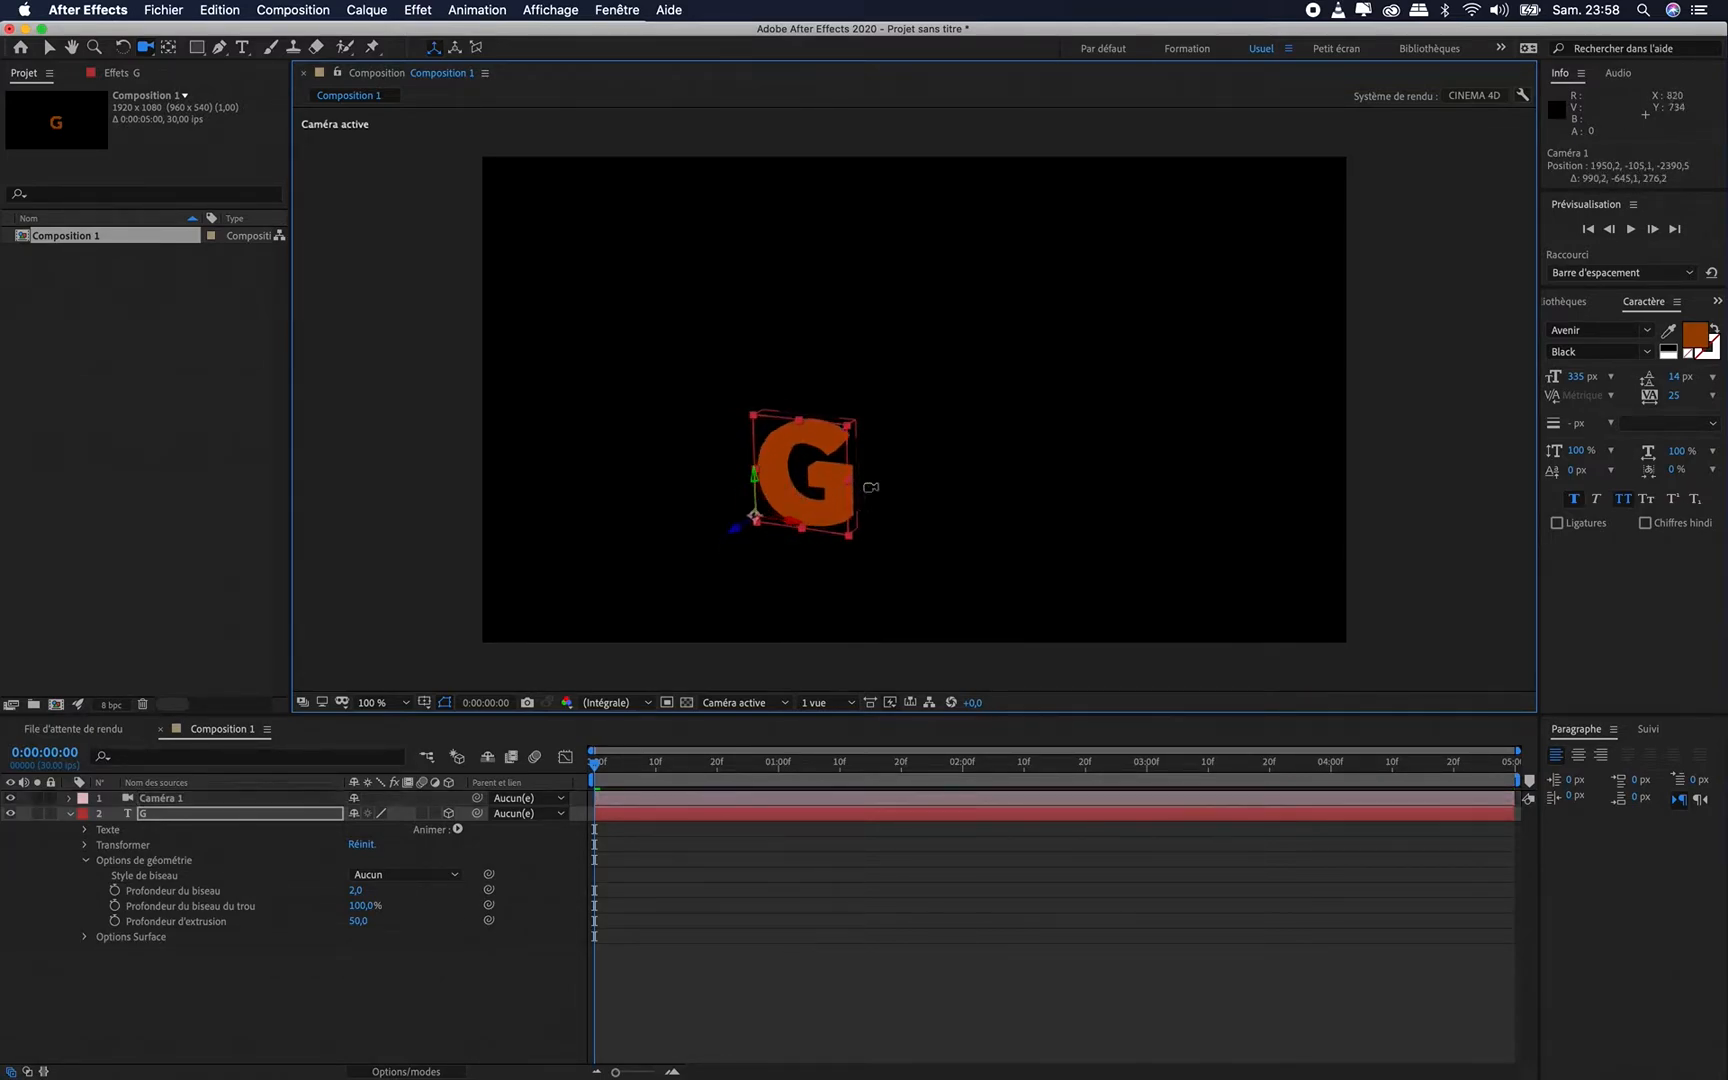
# Set the bevel style in the G layer's geometry options to Angulaire
pyautogui.scroll(2, 826, 476)
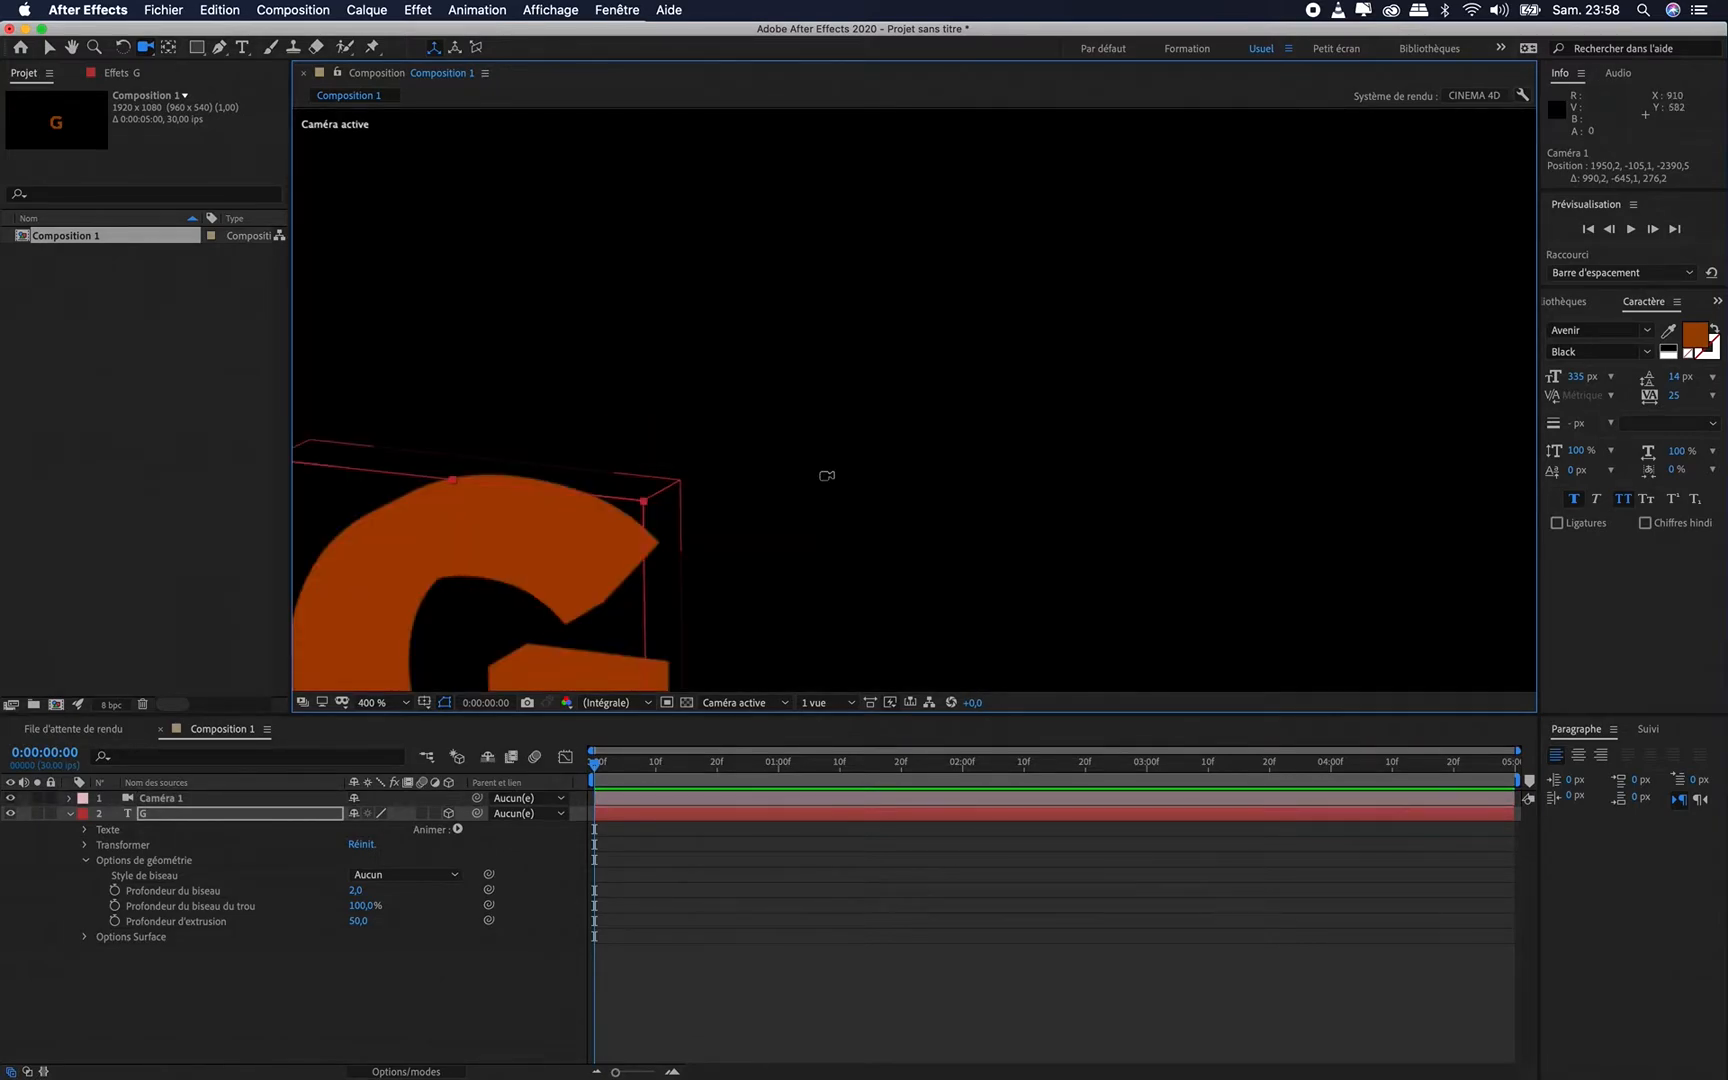
pyautogui.scroll(-1, 826, 476)
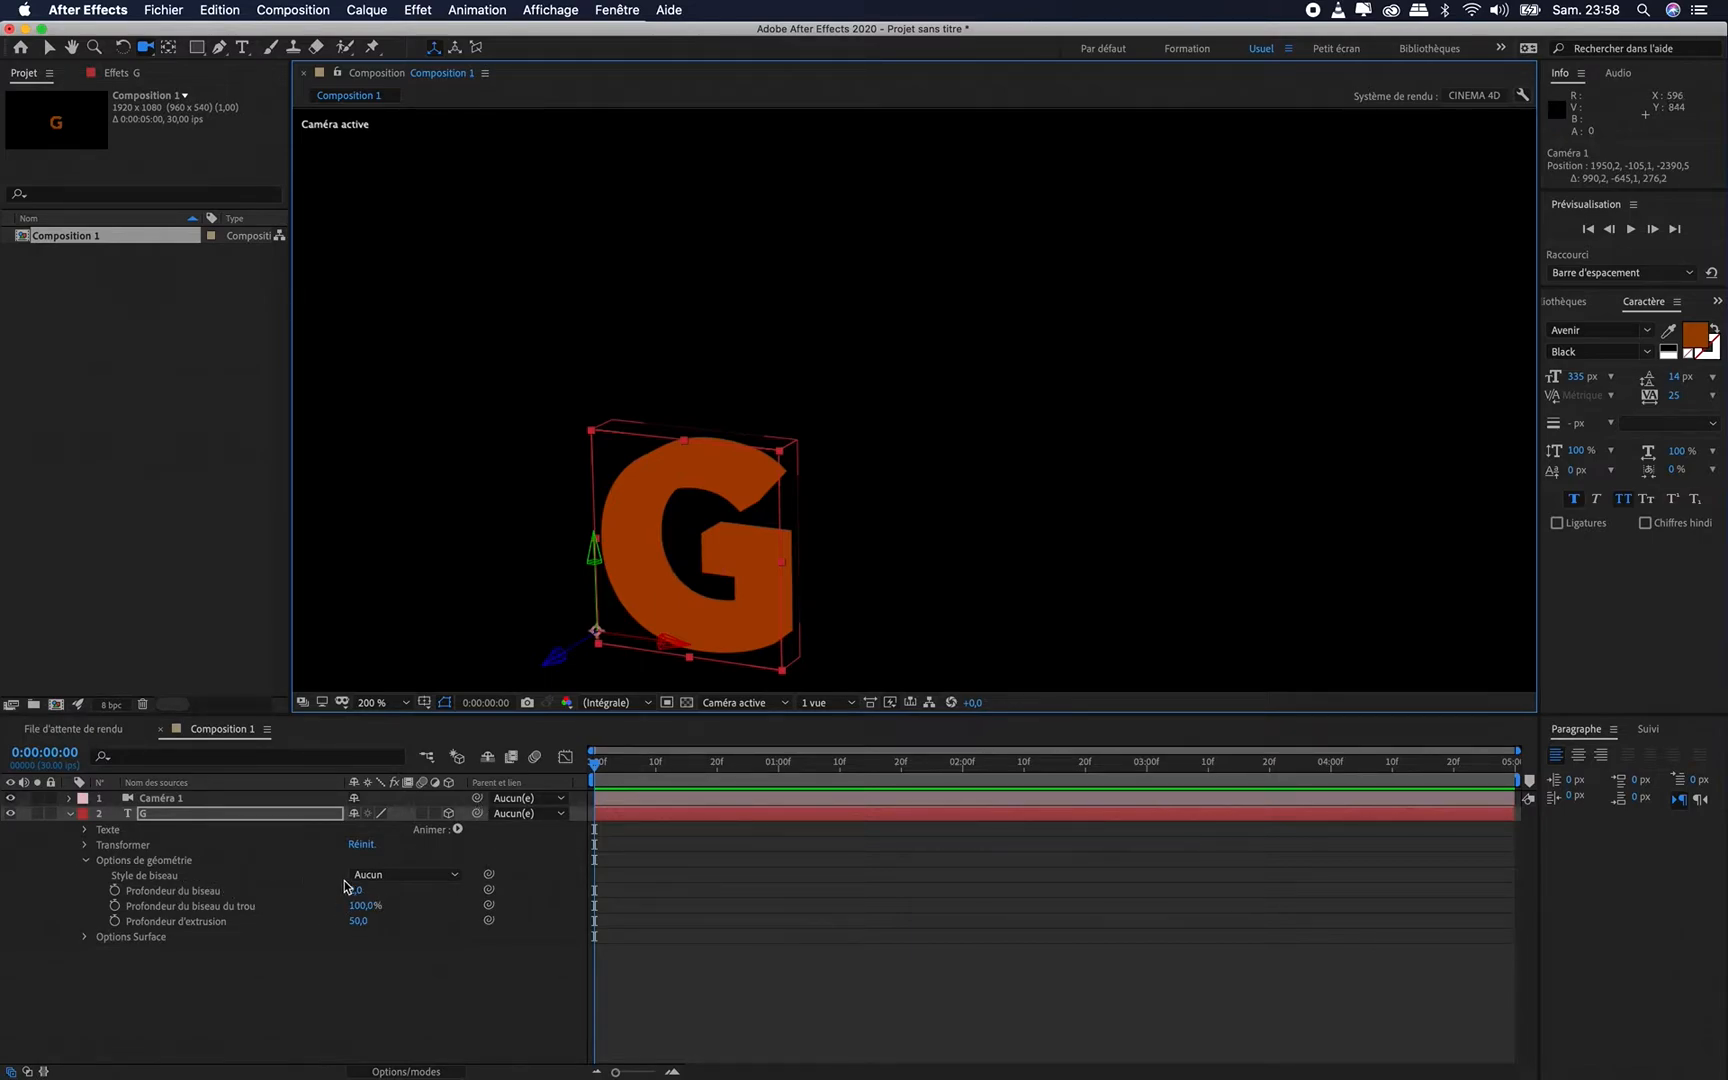
pyautogui.click(434, 877)
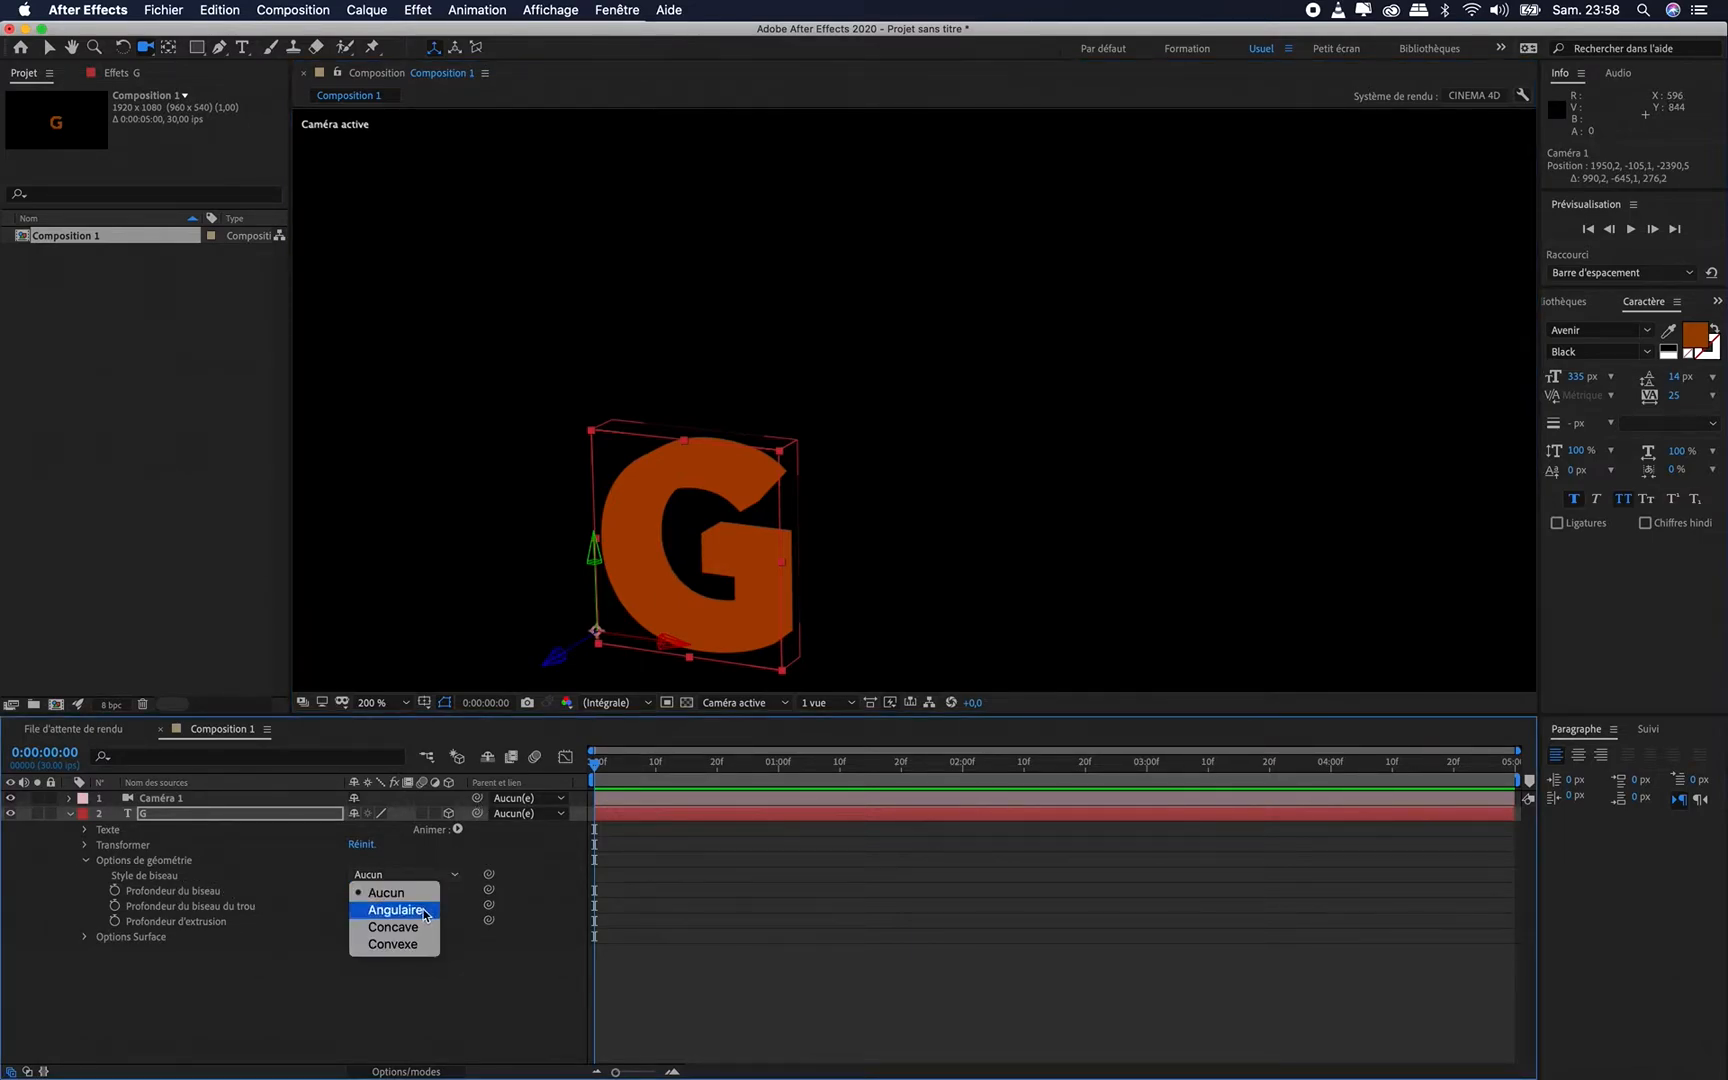
pyautogui.click(410, 912)
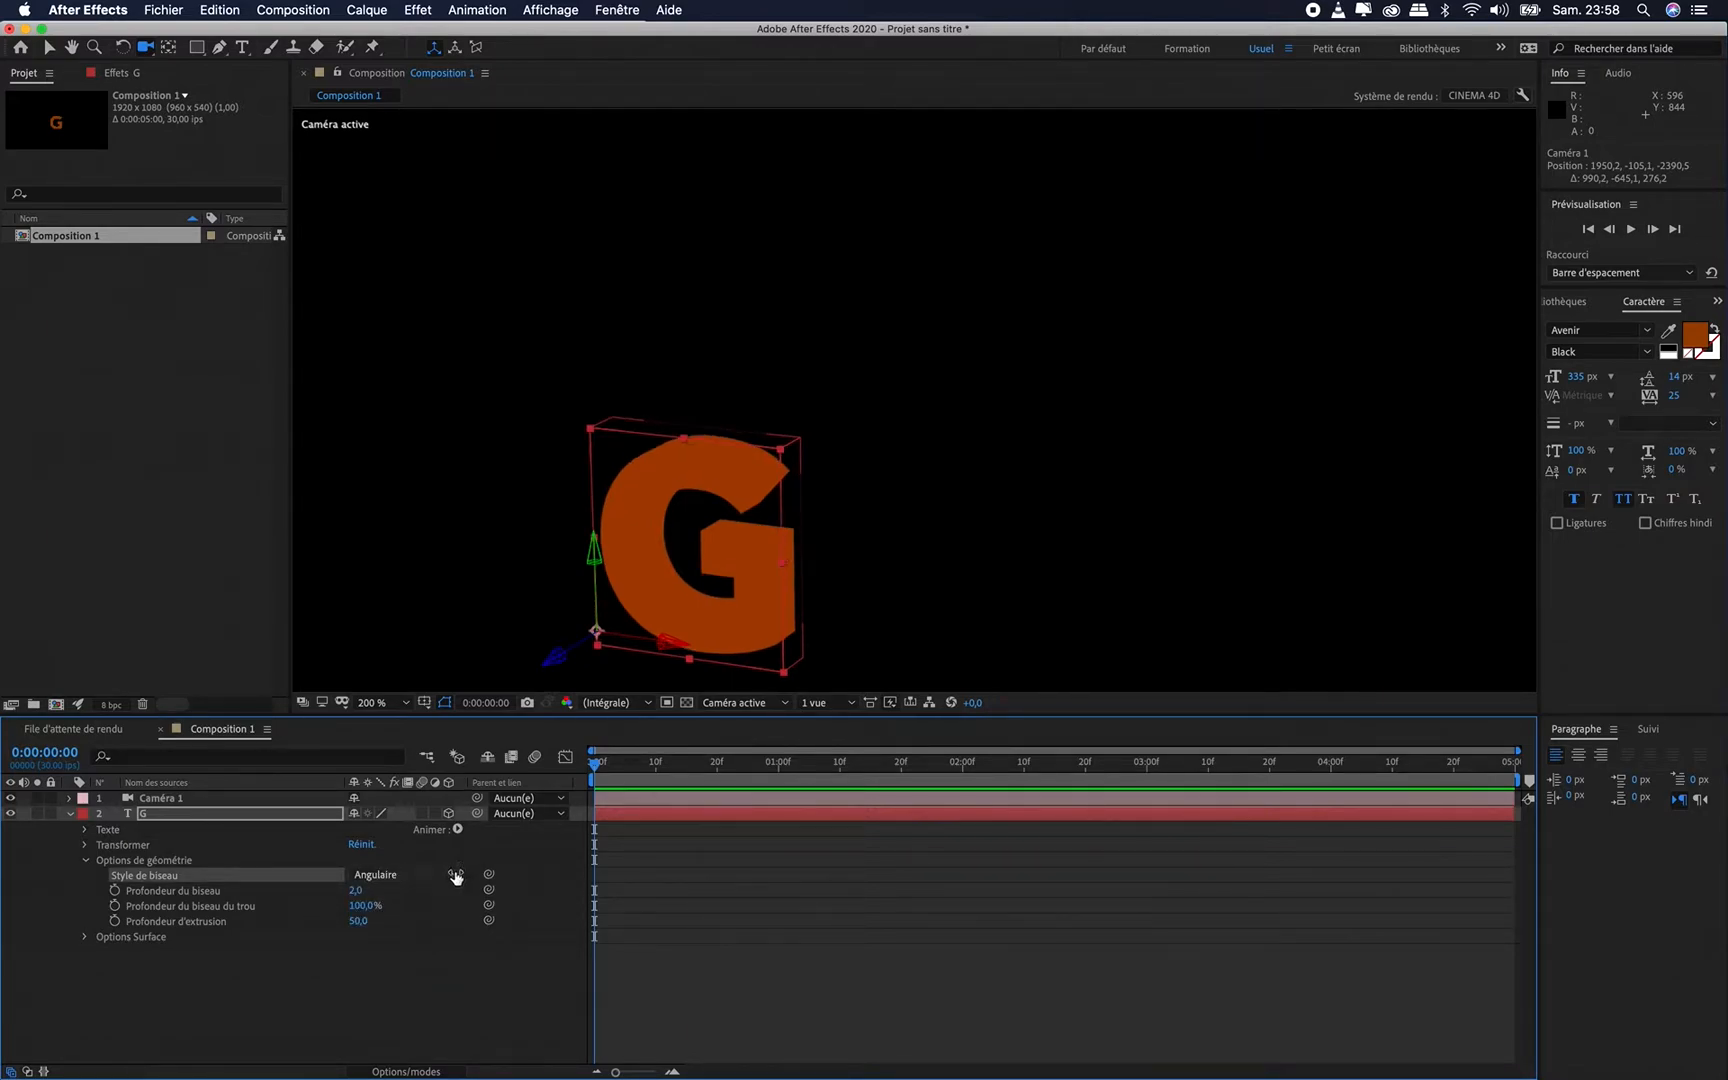
# Try the Concave and Convexe bevel styles on the G, and set the style back to Angulaire
pyautogui.click(453, 877)
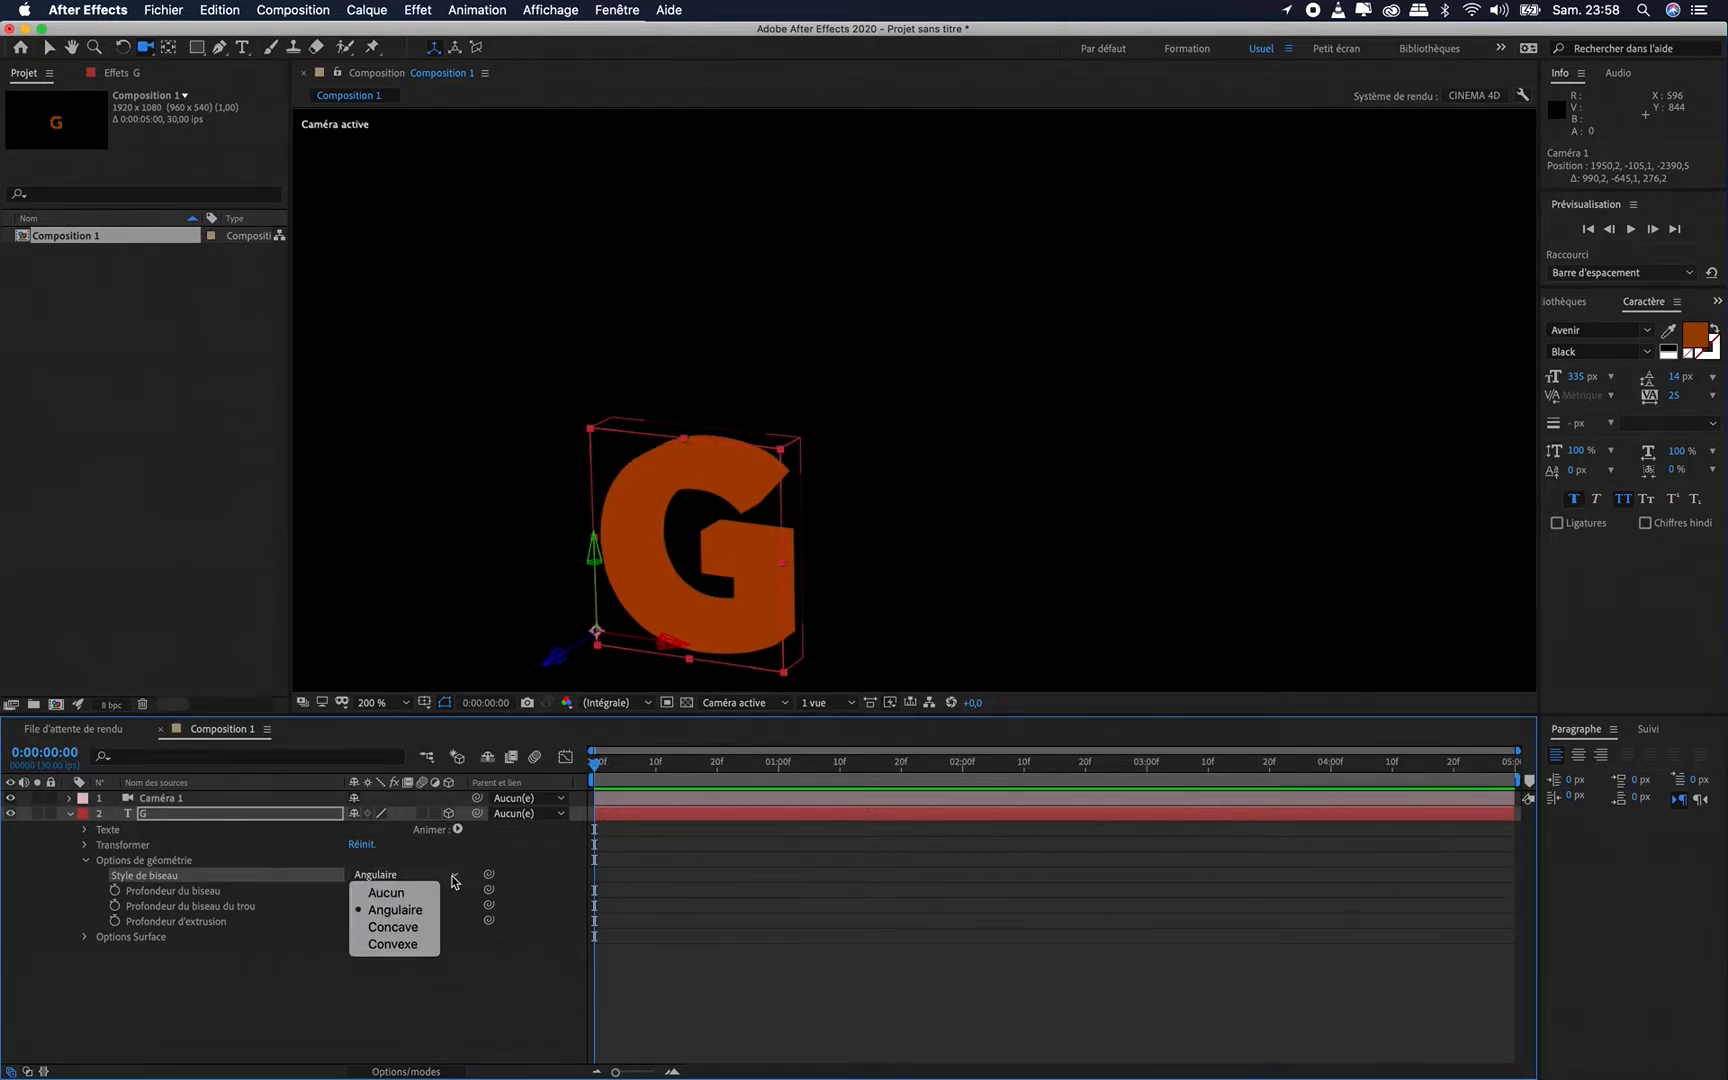
pyautogui.click(408, 928)
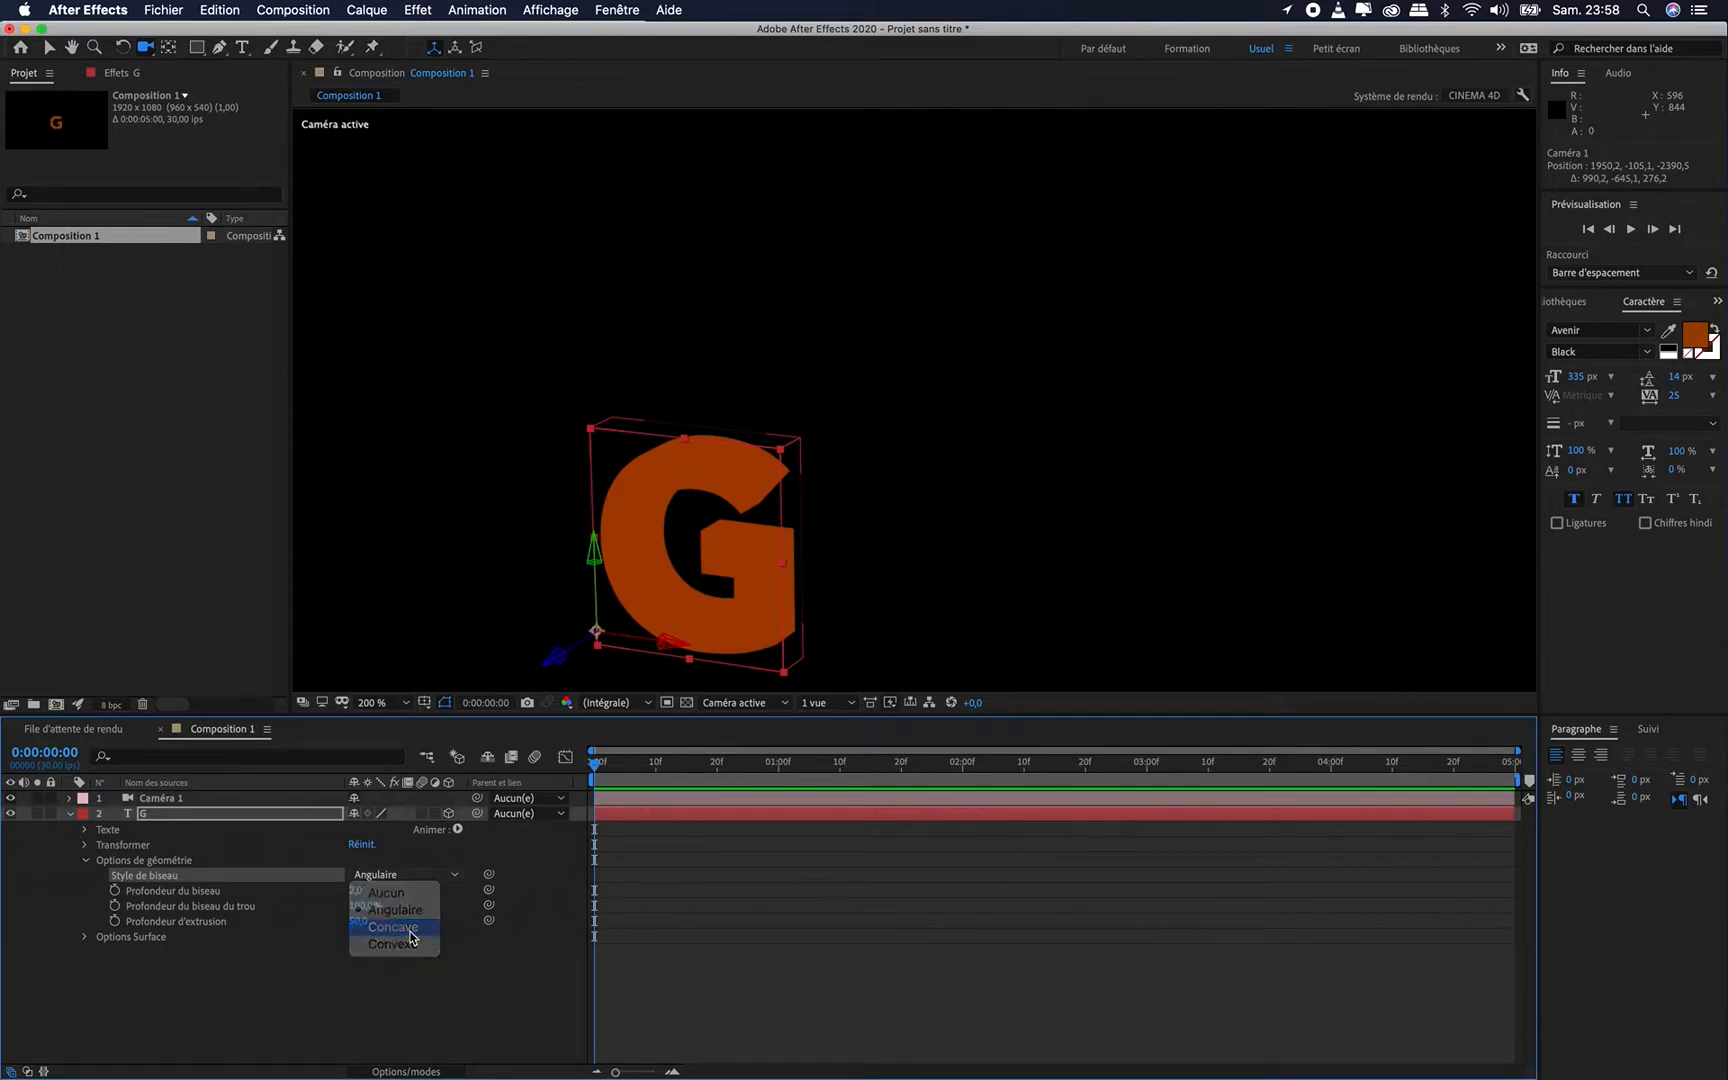
pyautogui.click(412, 877)
pyautogui.click(424, 946)
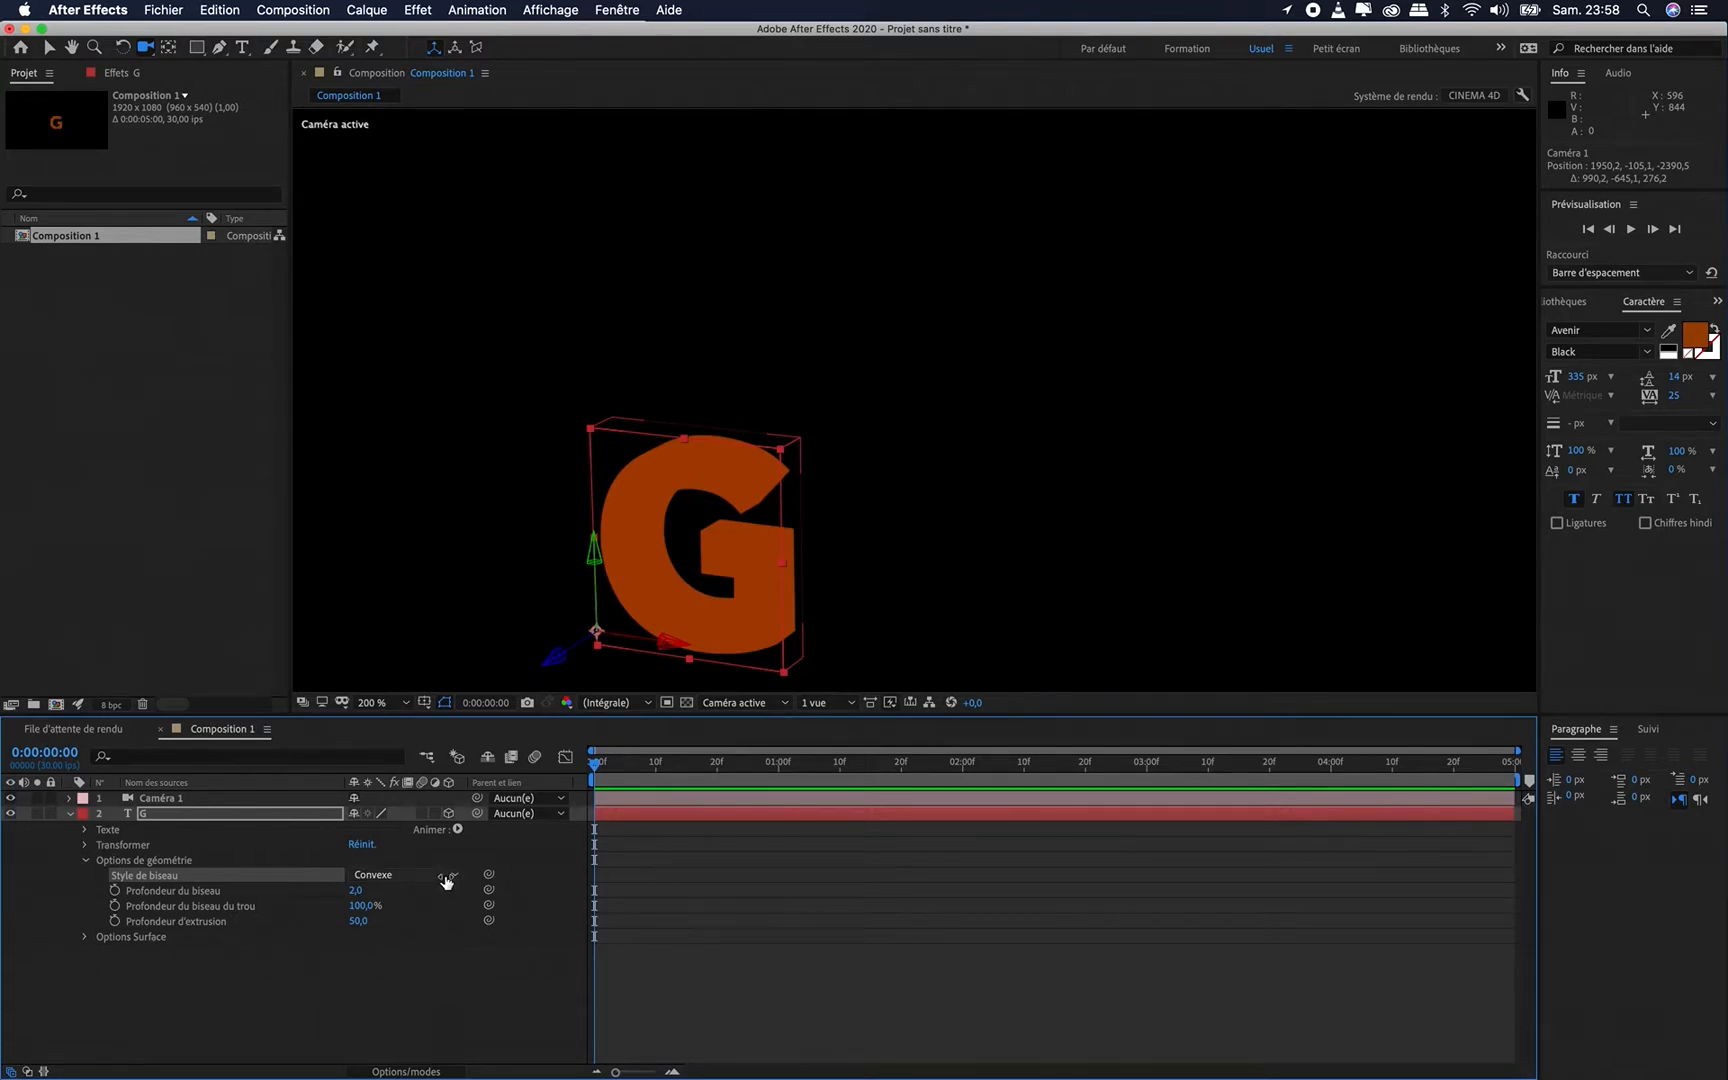
pyautogui.click(446, 881)
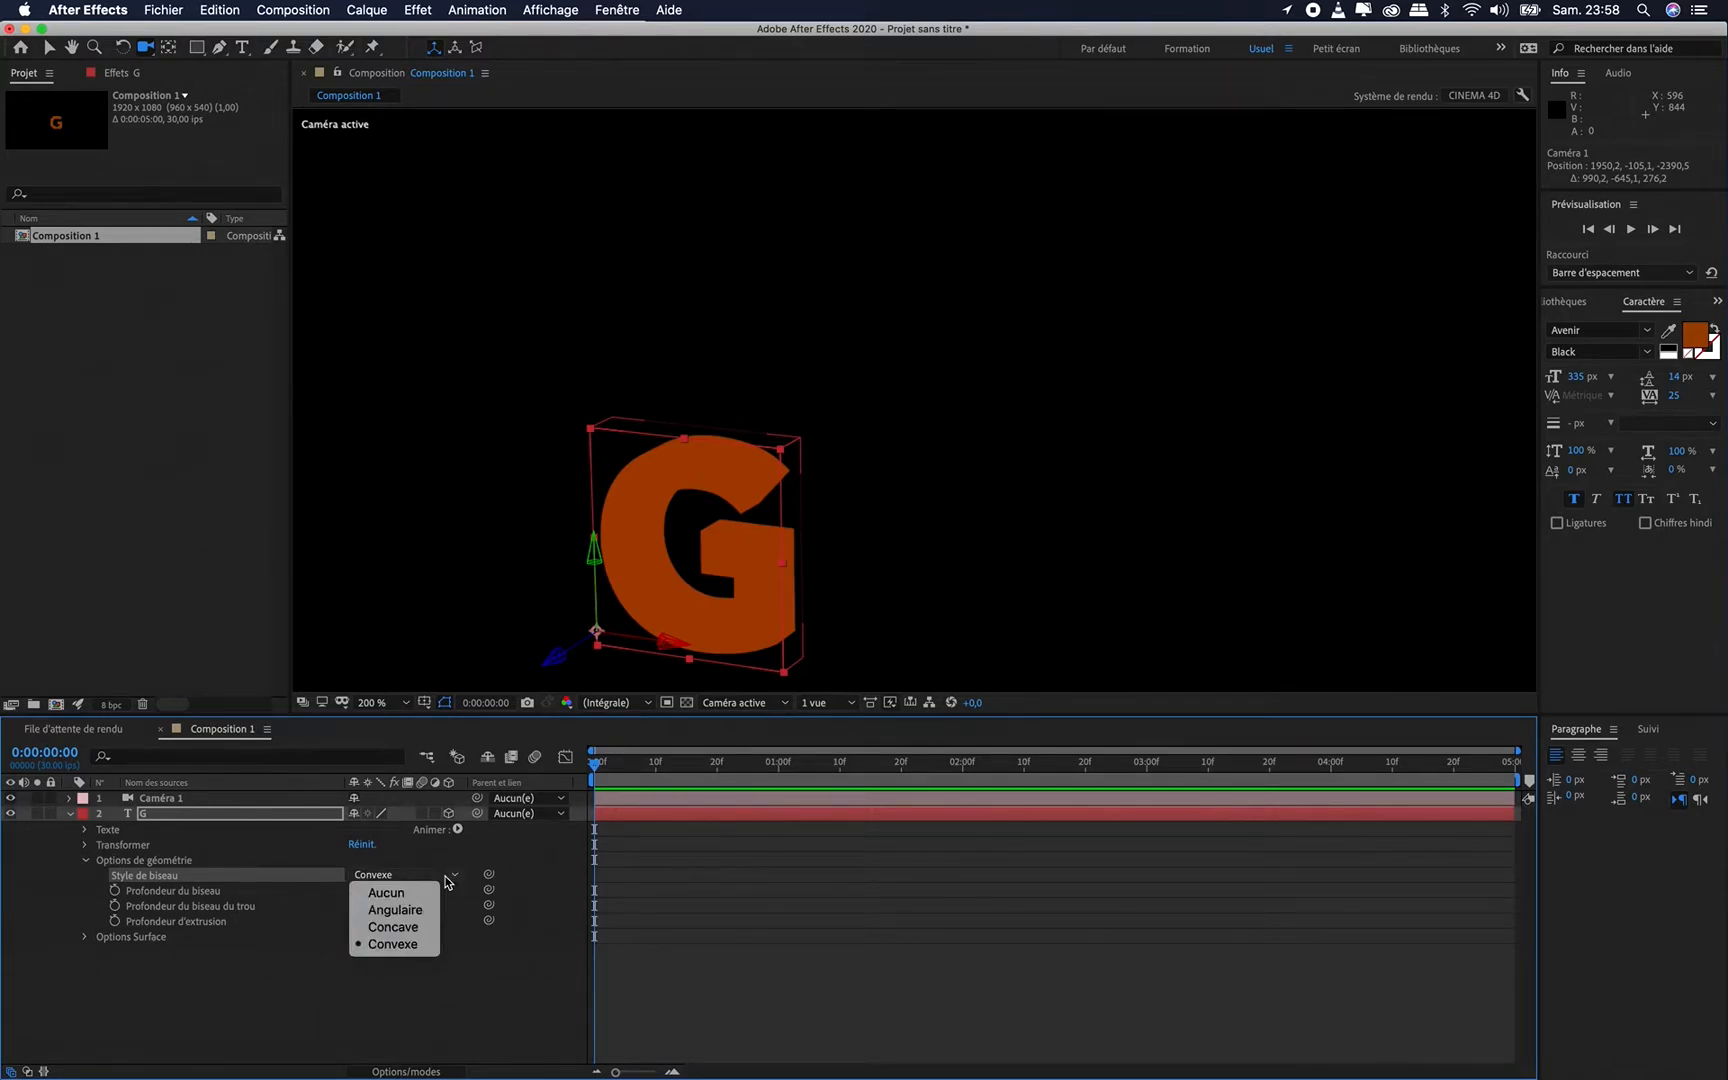
pyautogui.click(405, 908)
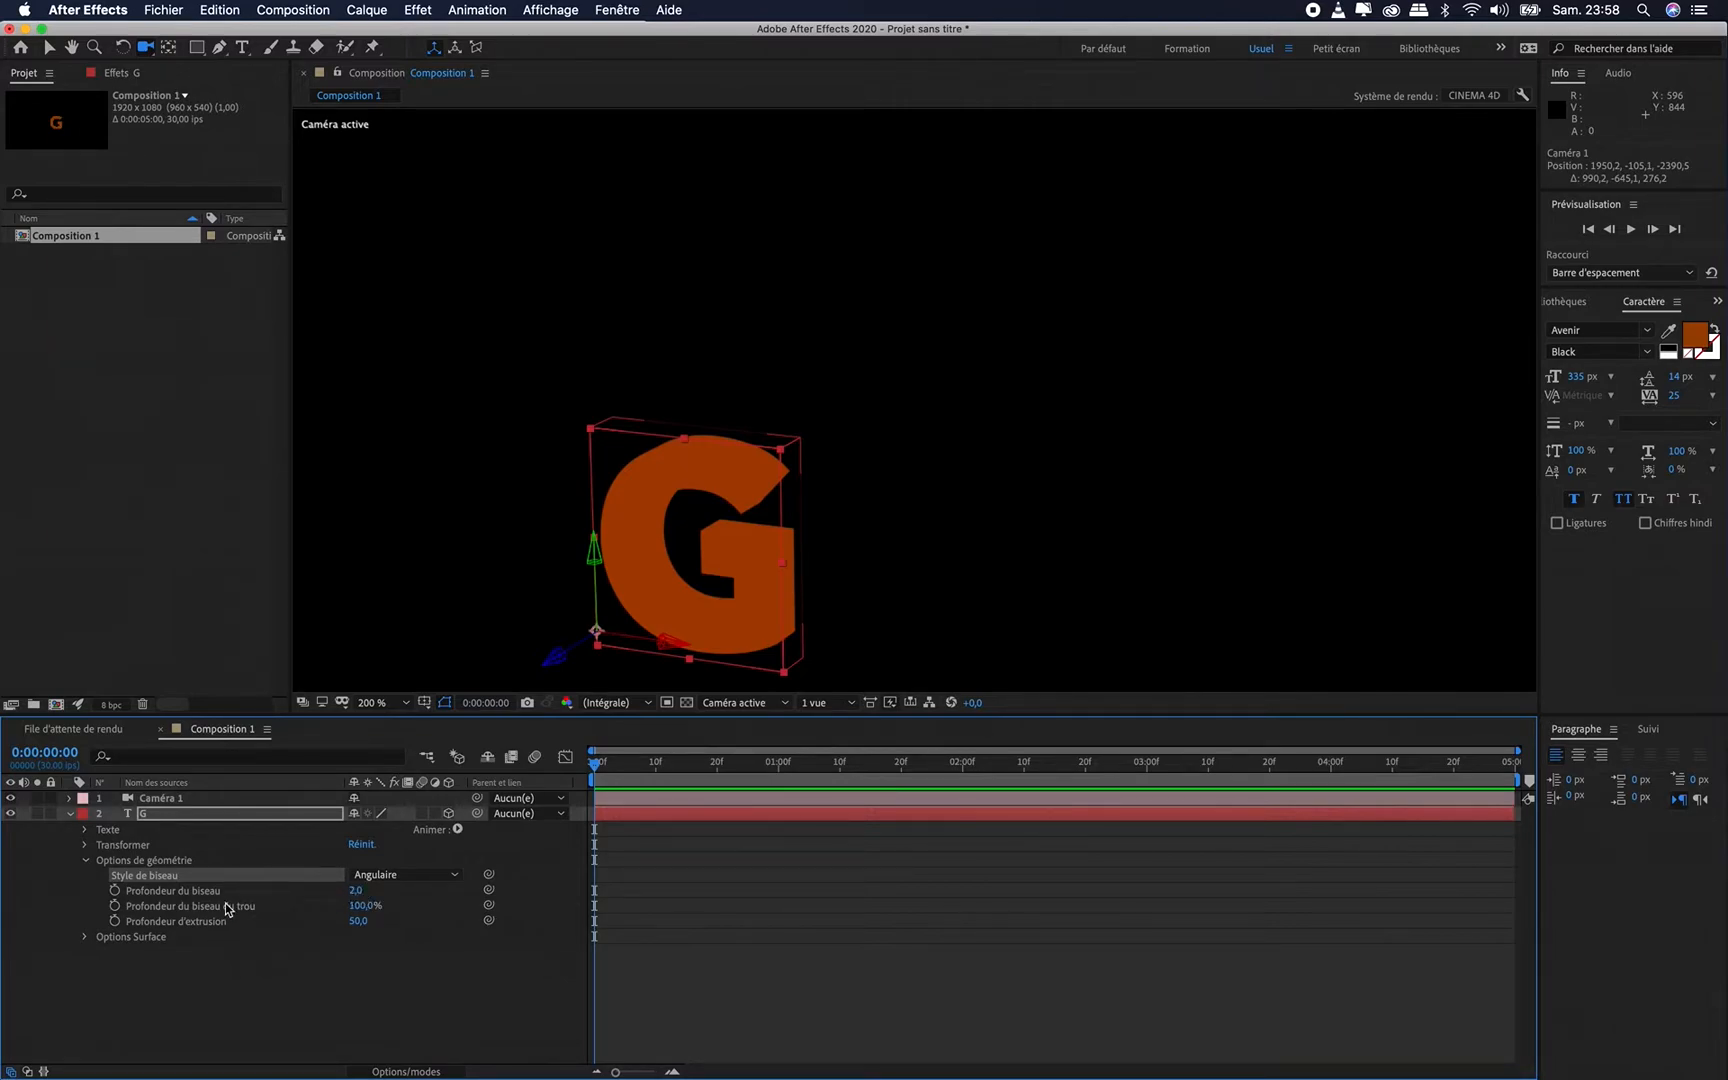
# Try bevel depths of 1.2 and 1.5 on the G, and set the bevel depth back to 2
pyautogui.moveTo(355, 898)
pyautogui.mouseDown()
pyautogui.moveTo(380, 893)
pyautogui.moveTo(335, 890)
pyautogui.mouseUp()
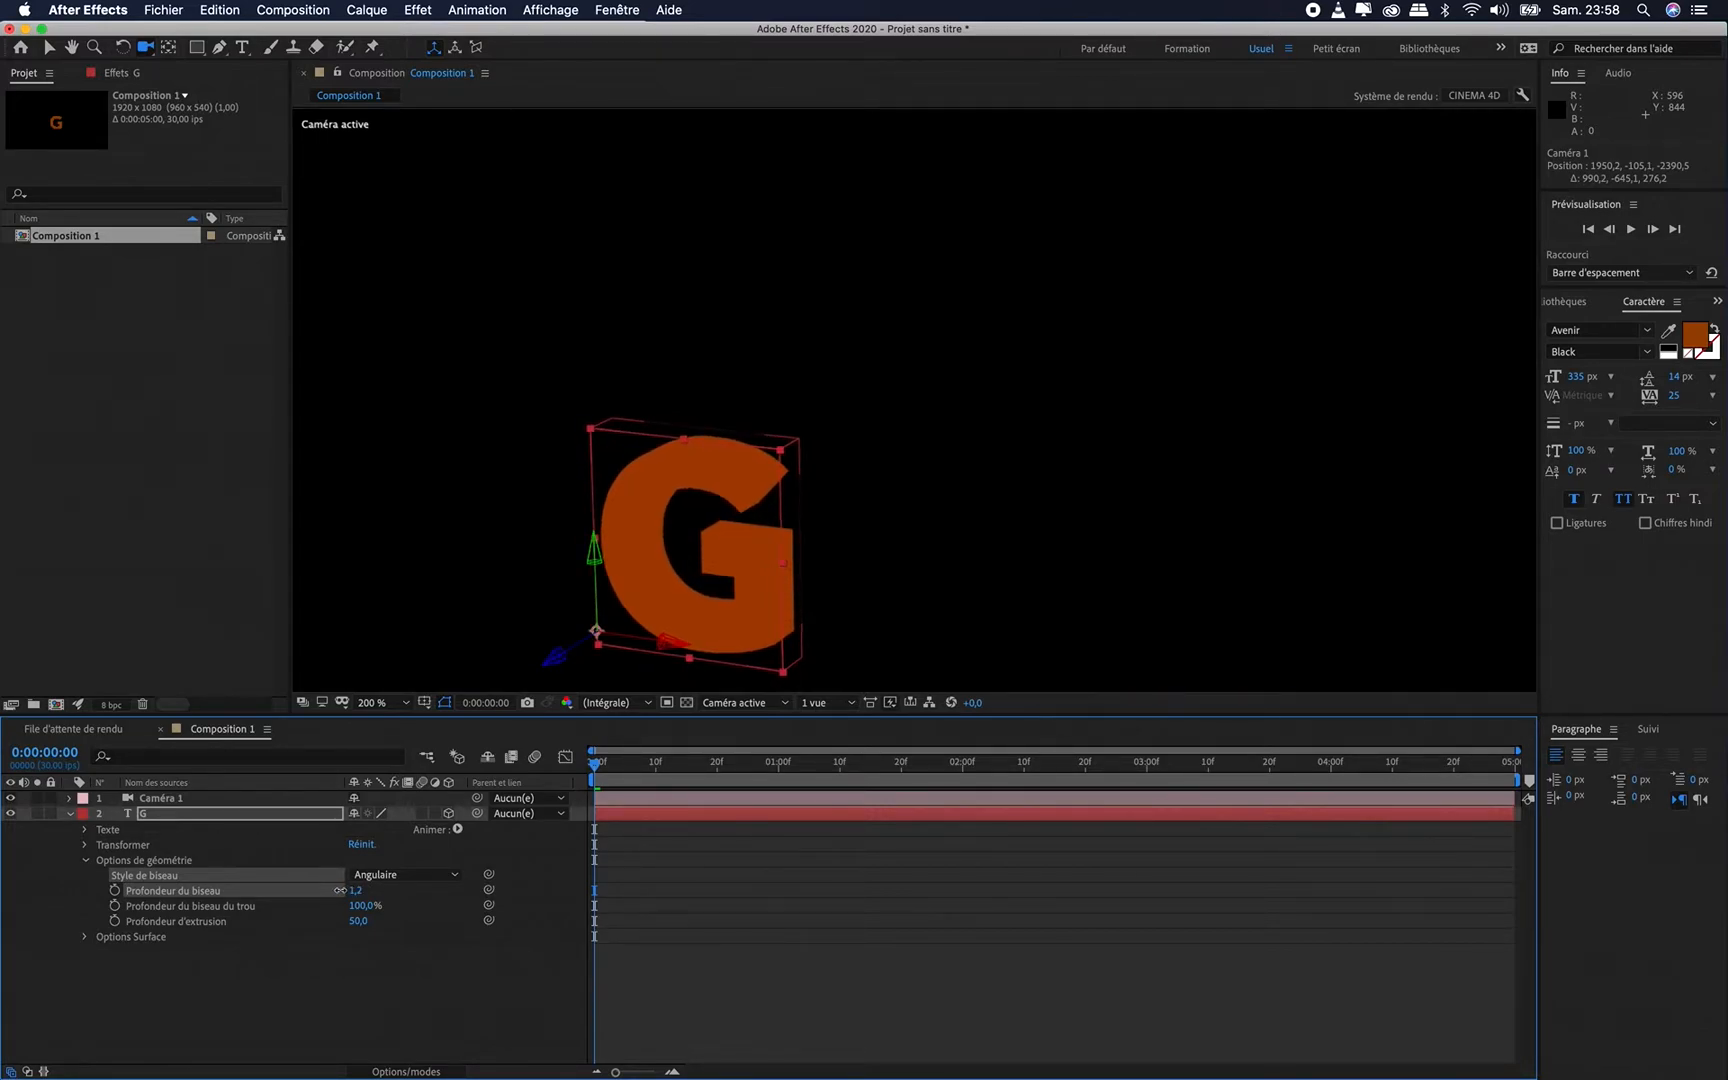
pyautogui.moveTo(343, 890); pyautogui.dragTo(347, 889)
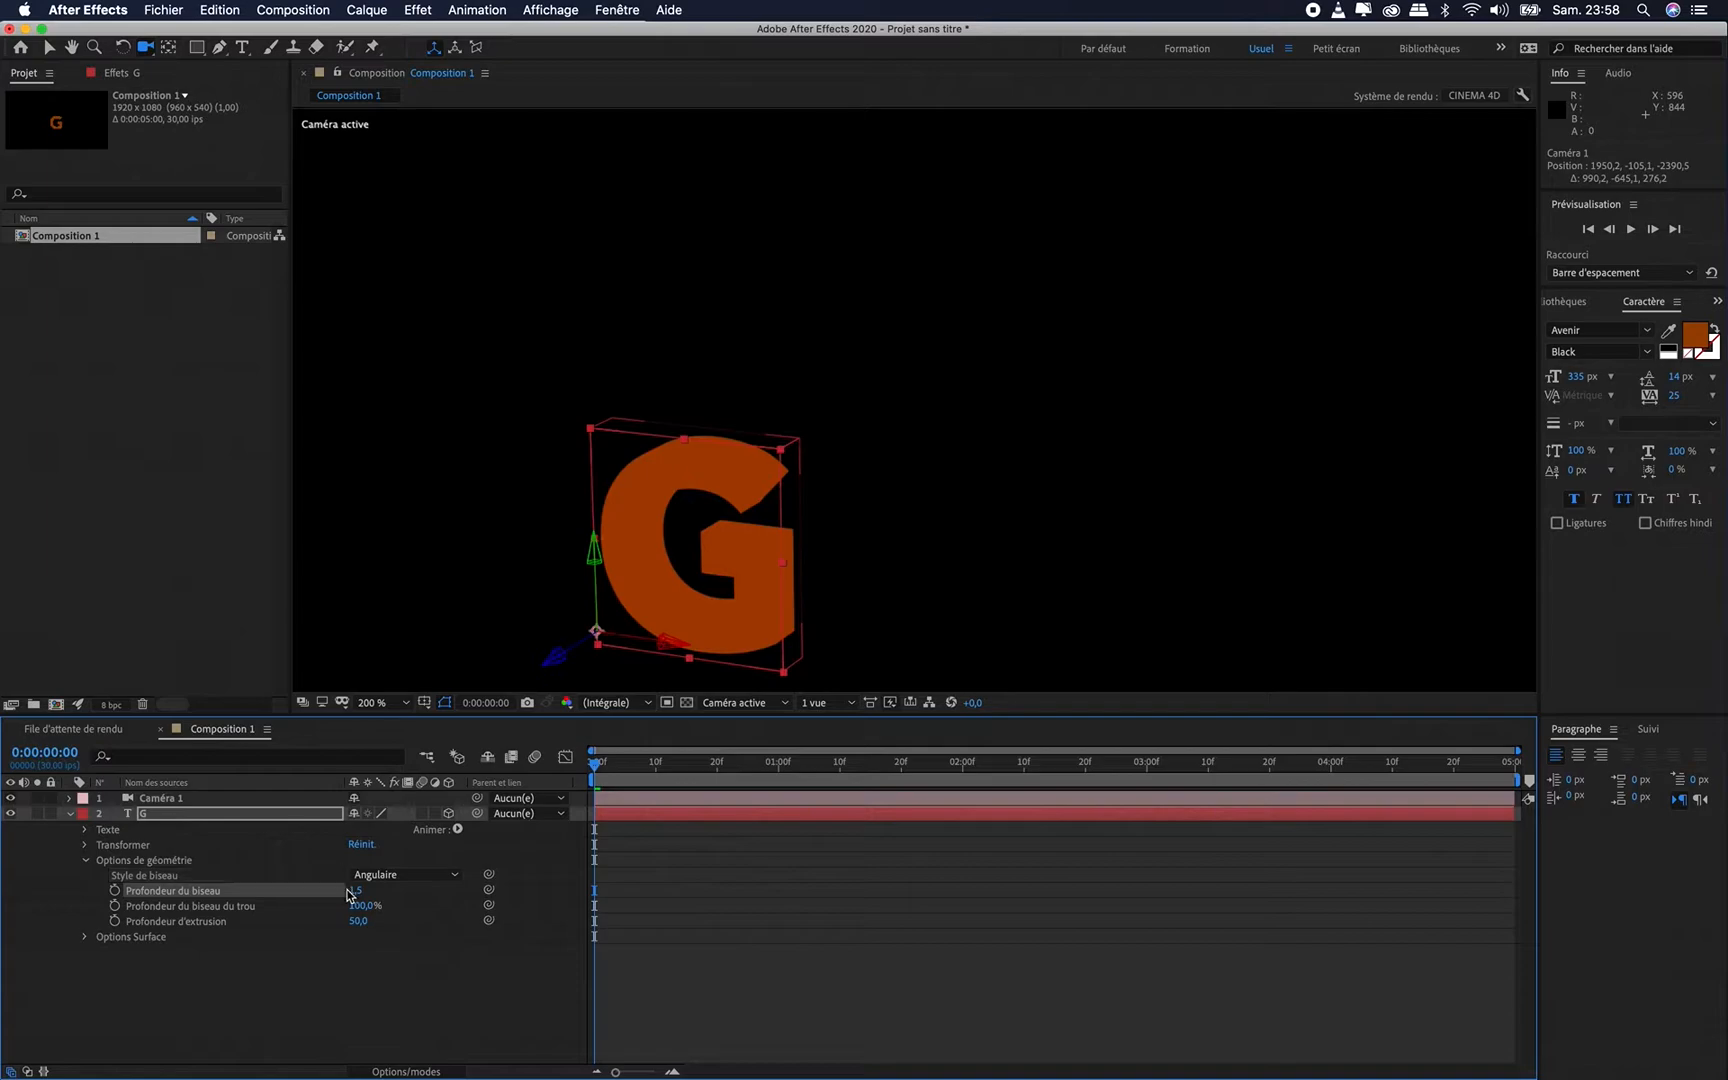
pyautogui.click(354, 890)
pyautogui.write('2')
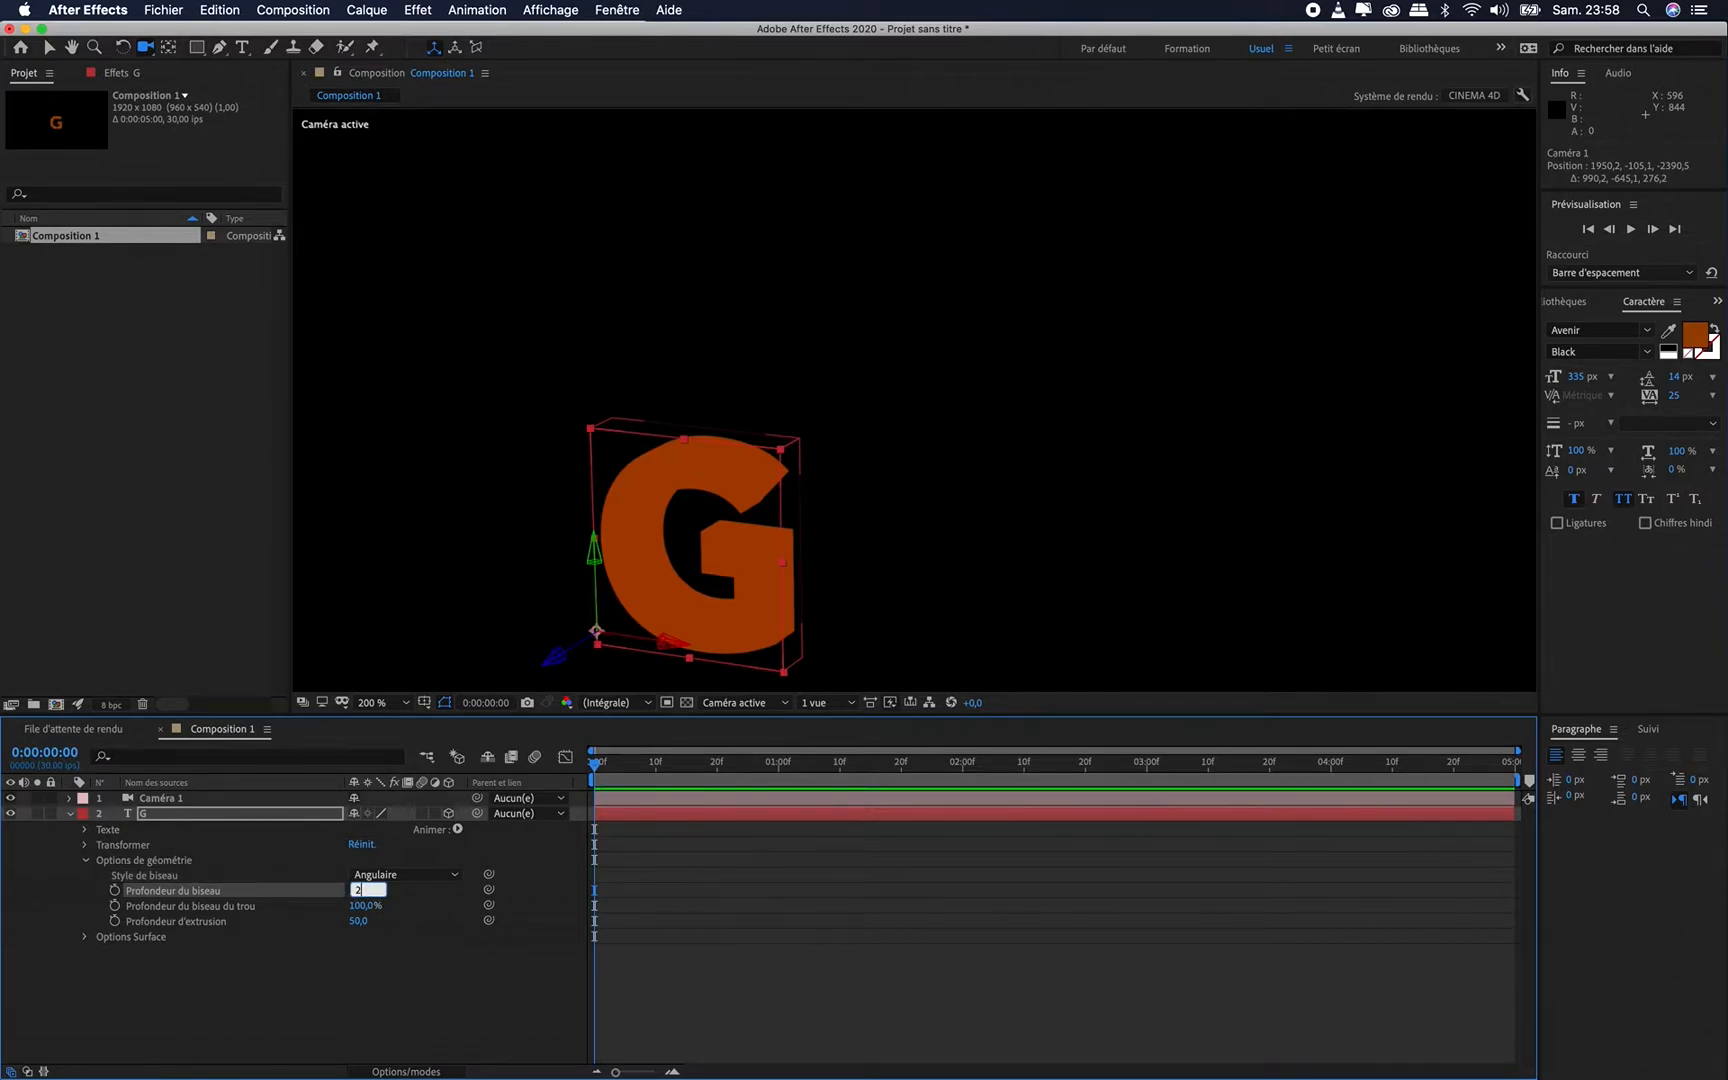
pyautogui.click(427, 977)
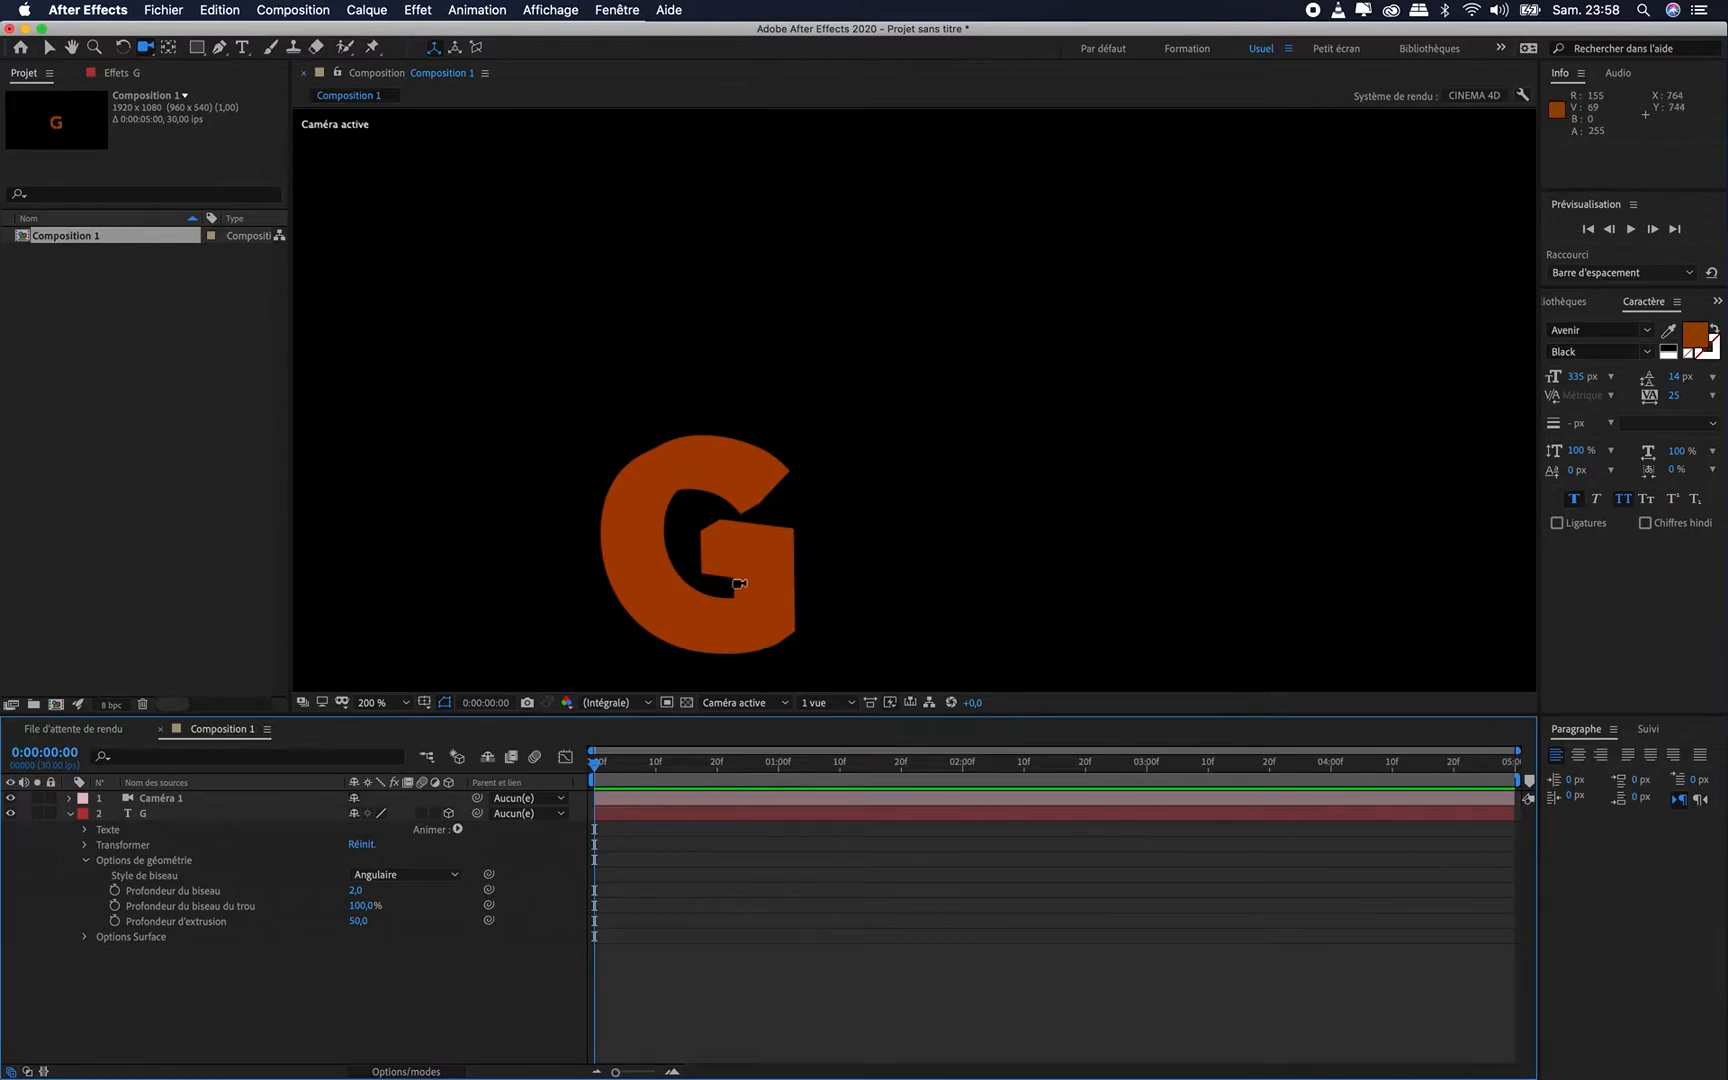
# Orbit the camera to view the bevelled G from a more frontal angle at 100 % magnification
pyautogui.moveTo(739, 584); pyautogui.dragTo(790, 583)
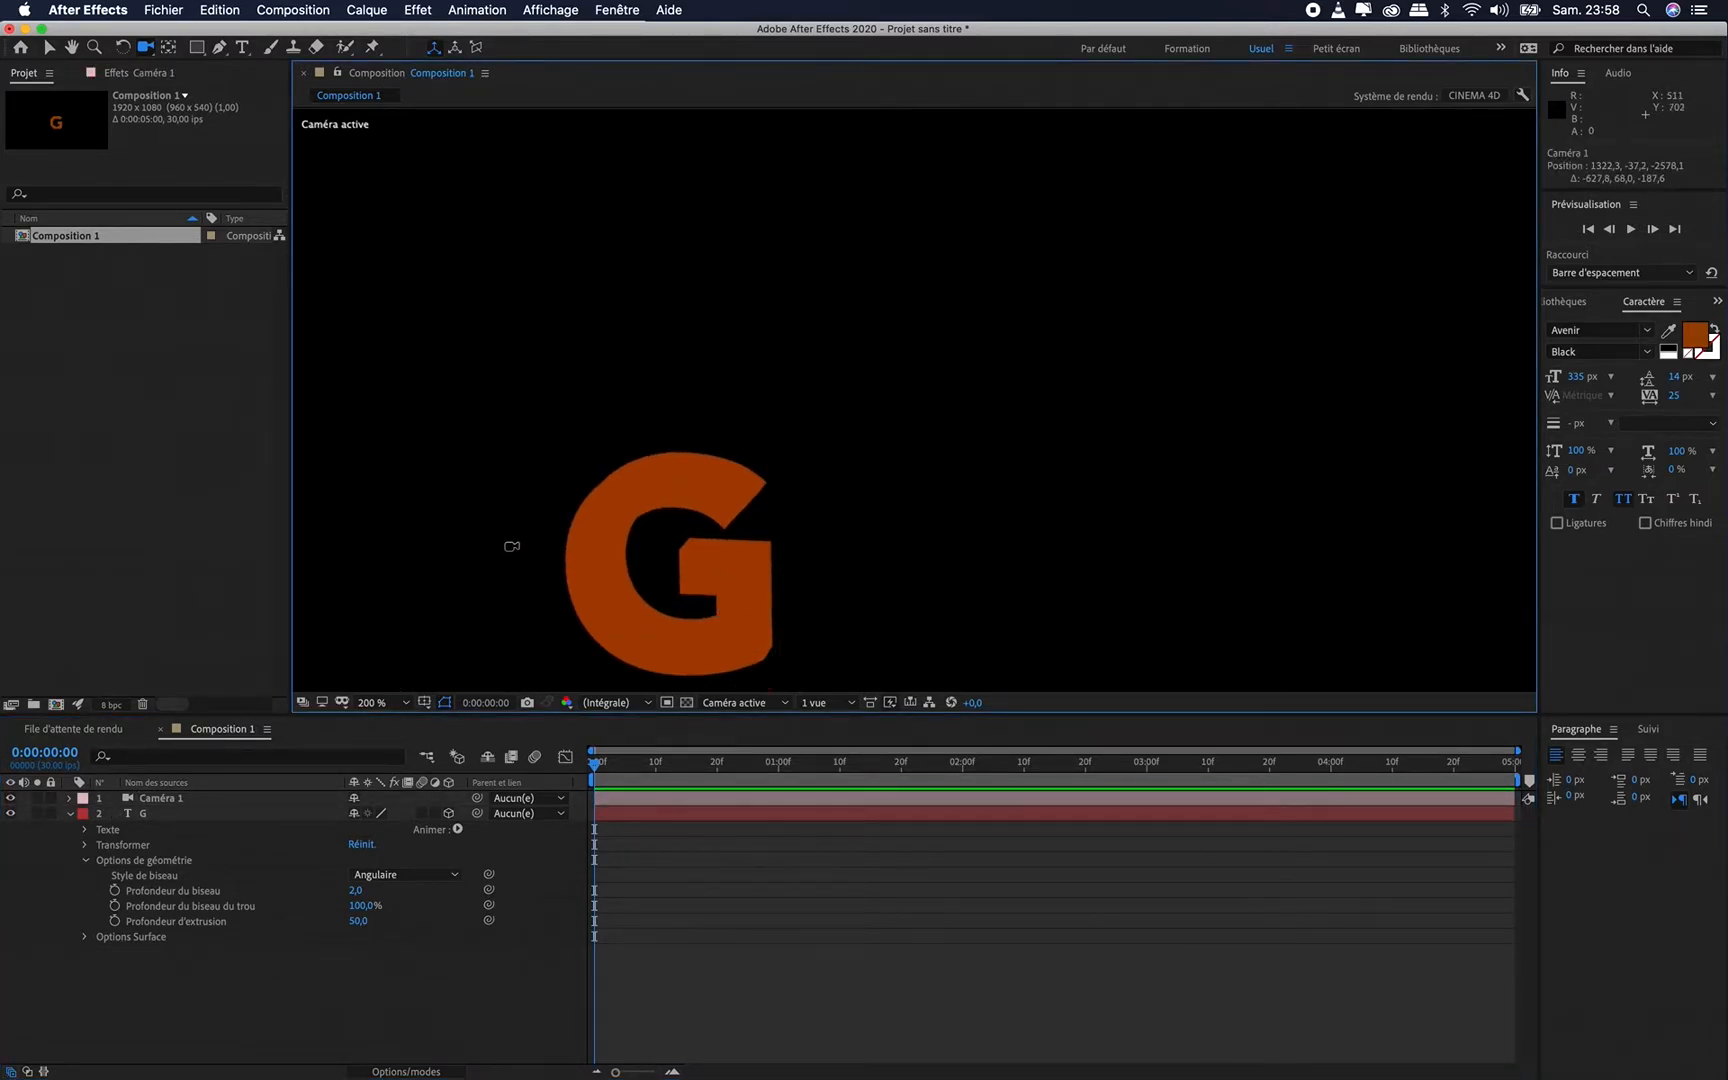
pyautogui.press(',')
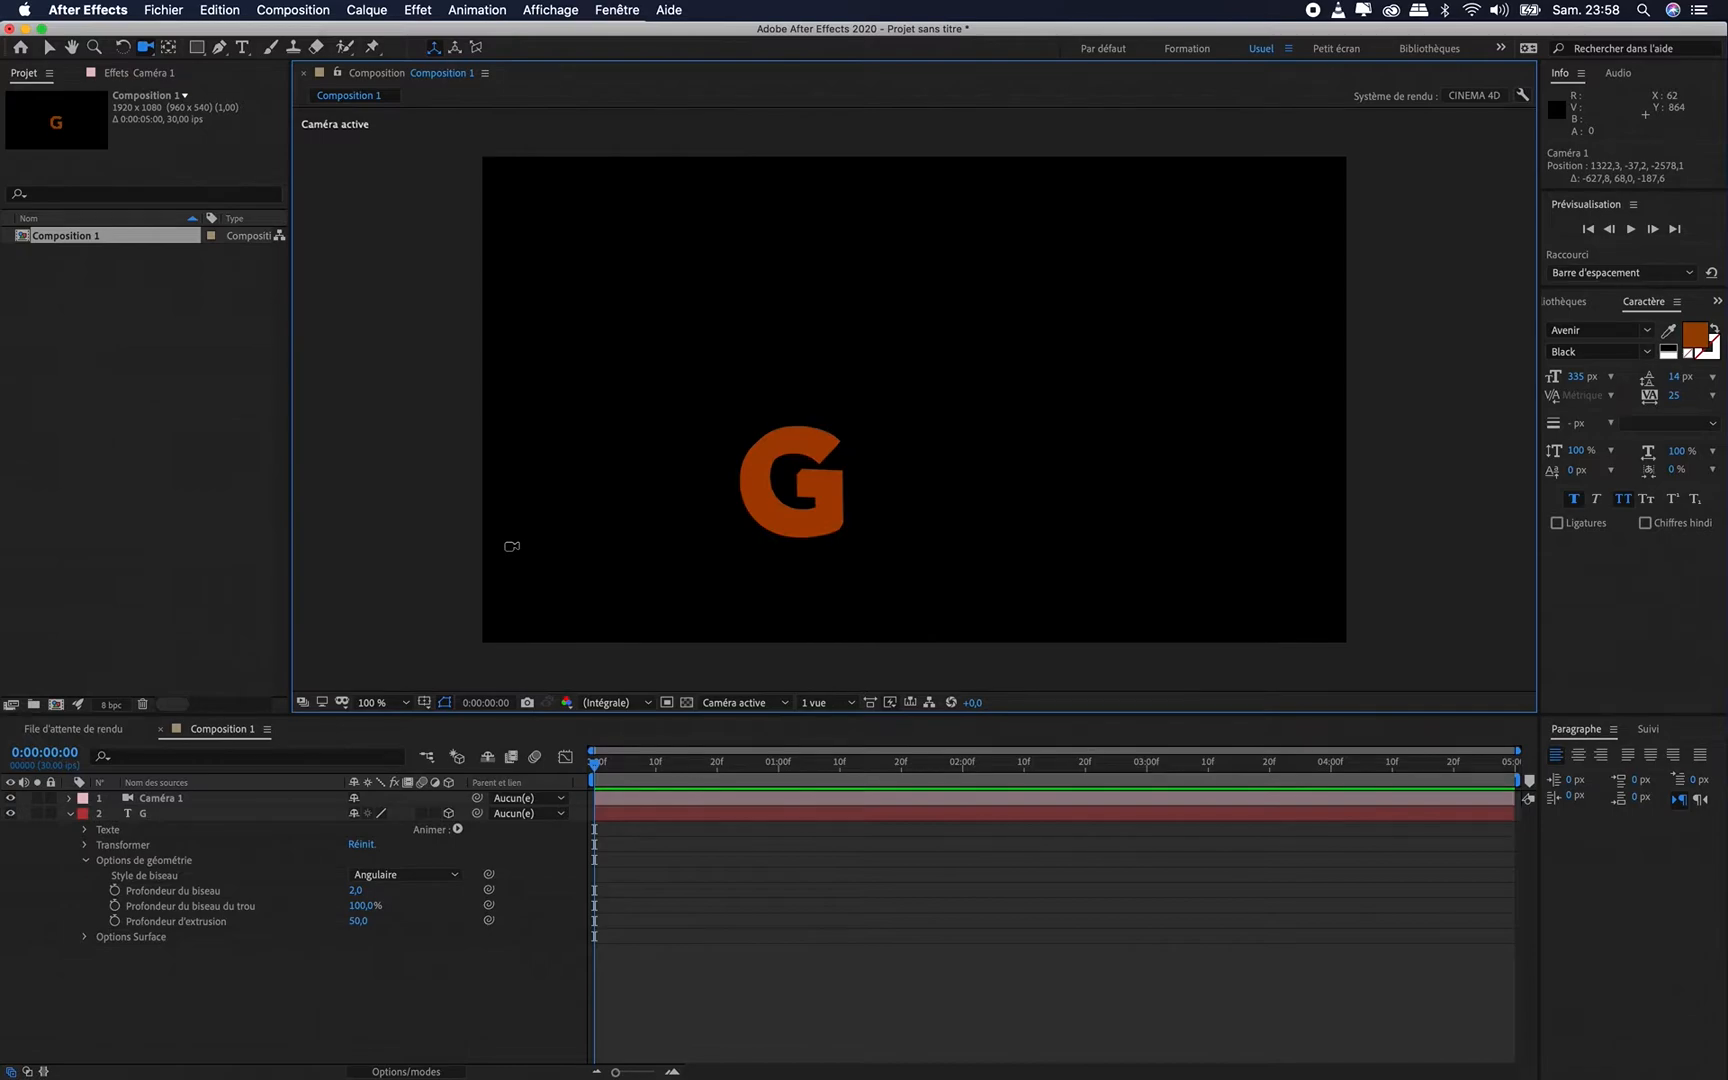
pyautogui.click(230, 980)
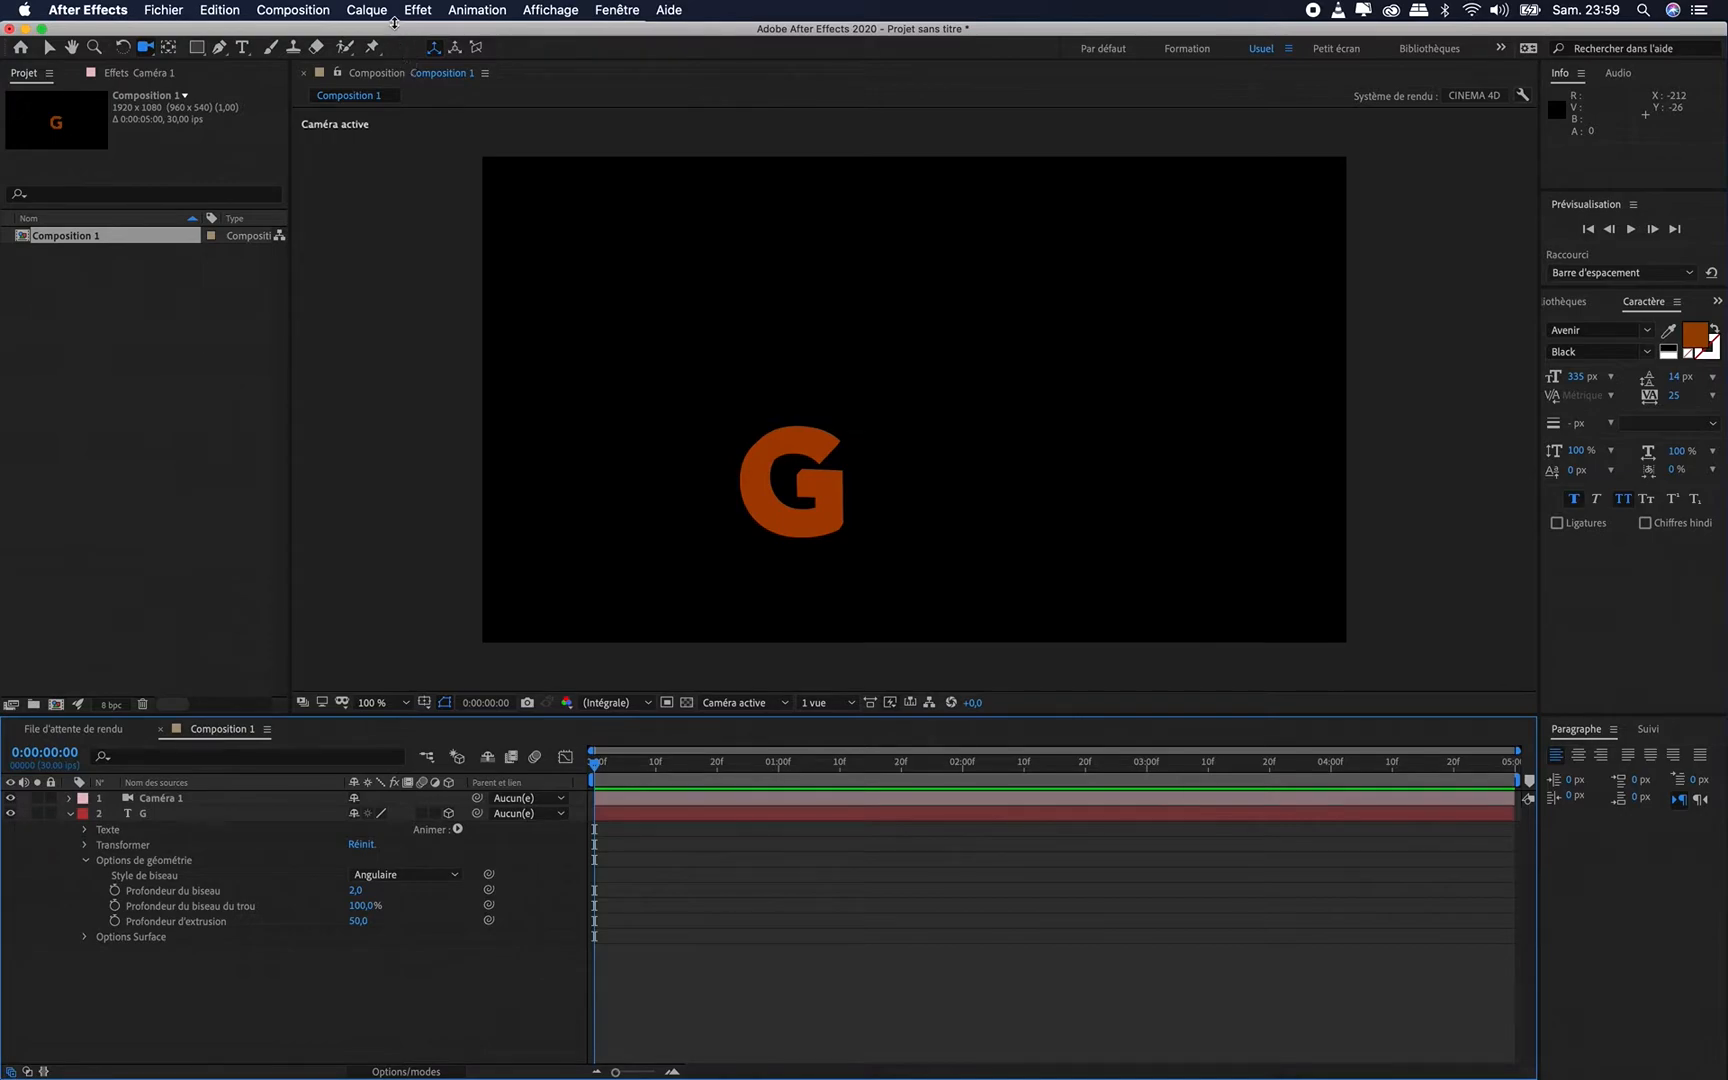
# Start a new light layer and set its light type to Parallèle
pyautogui.click(366, 10)
pyautogui.moveTo(402, 36)
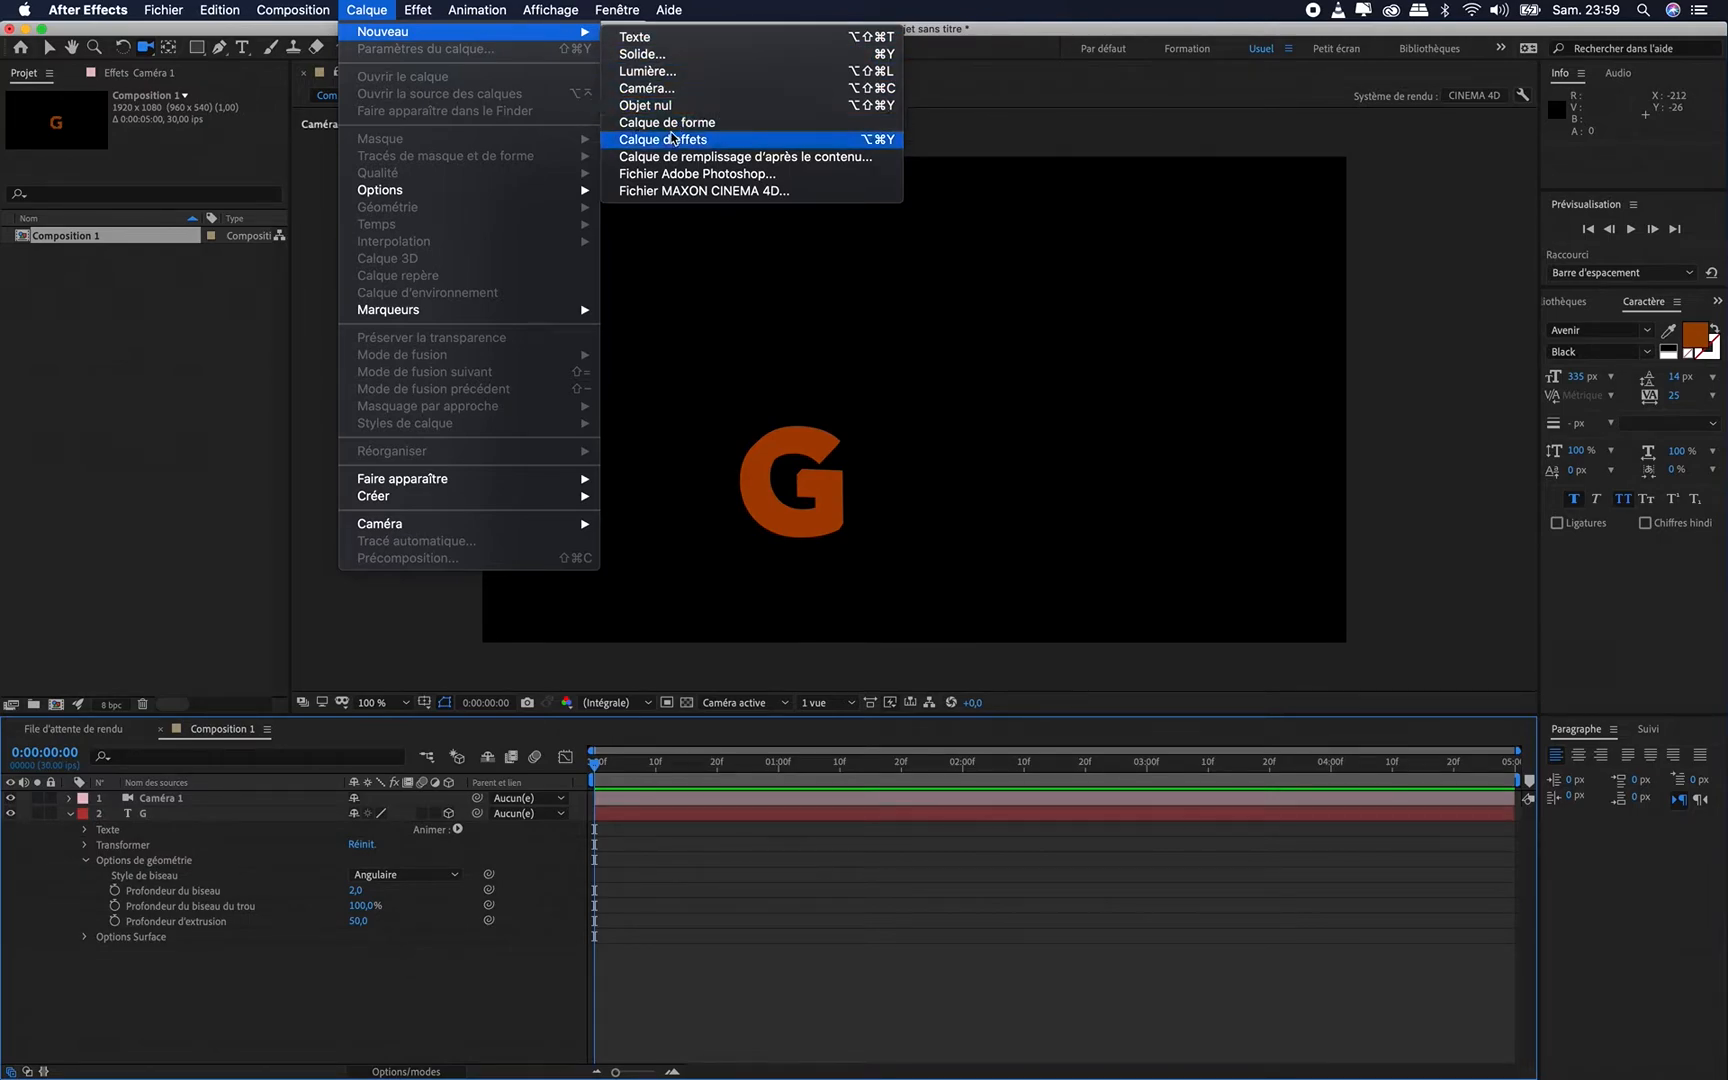
pyautogui.click(665, 75)
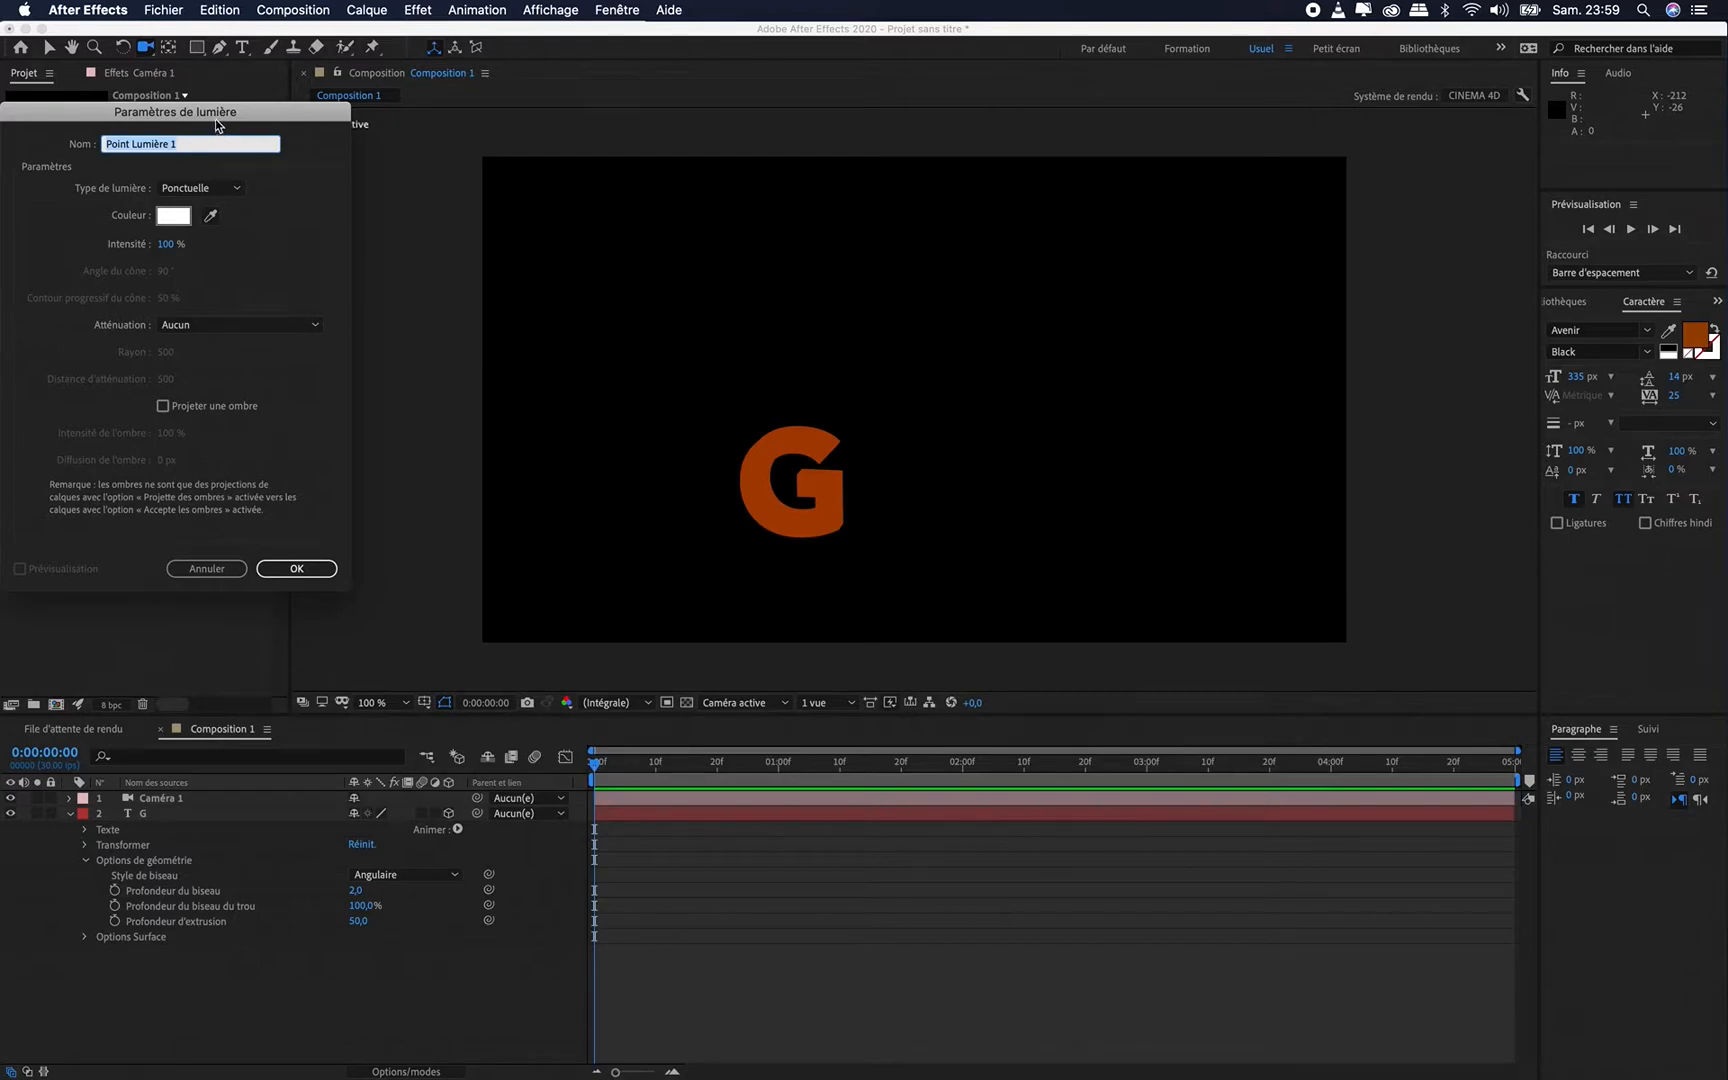
pyautogui.moveTo(215, 119); pyautogui.dragTo(490, 166)
pyautogui.click(509, 237)
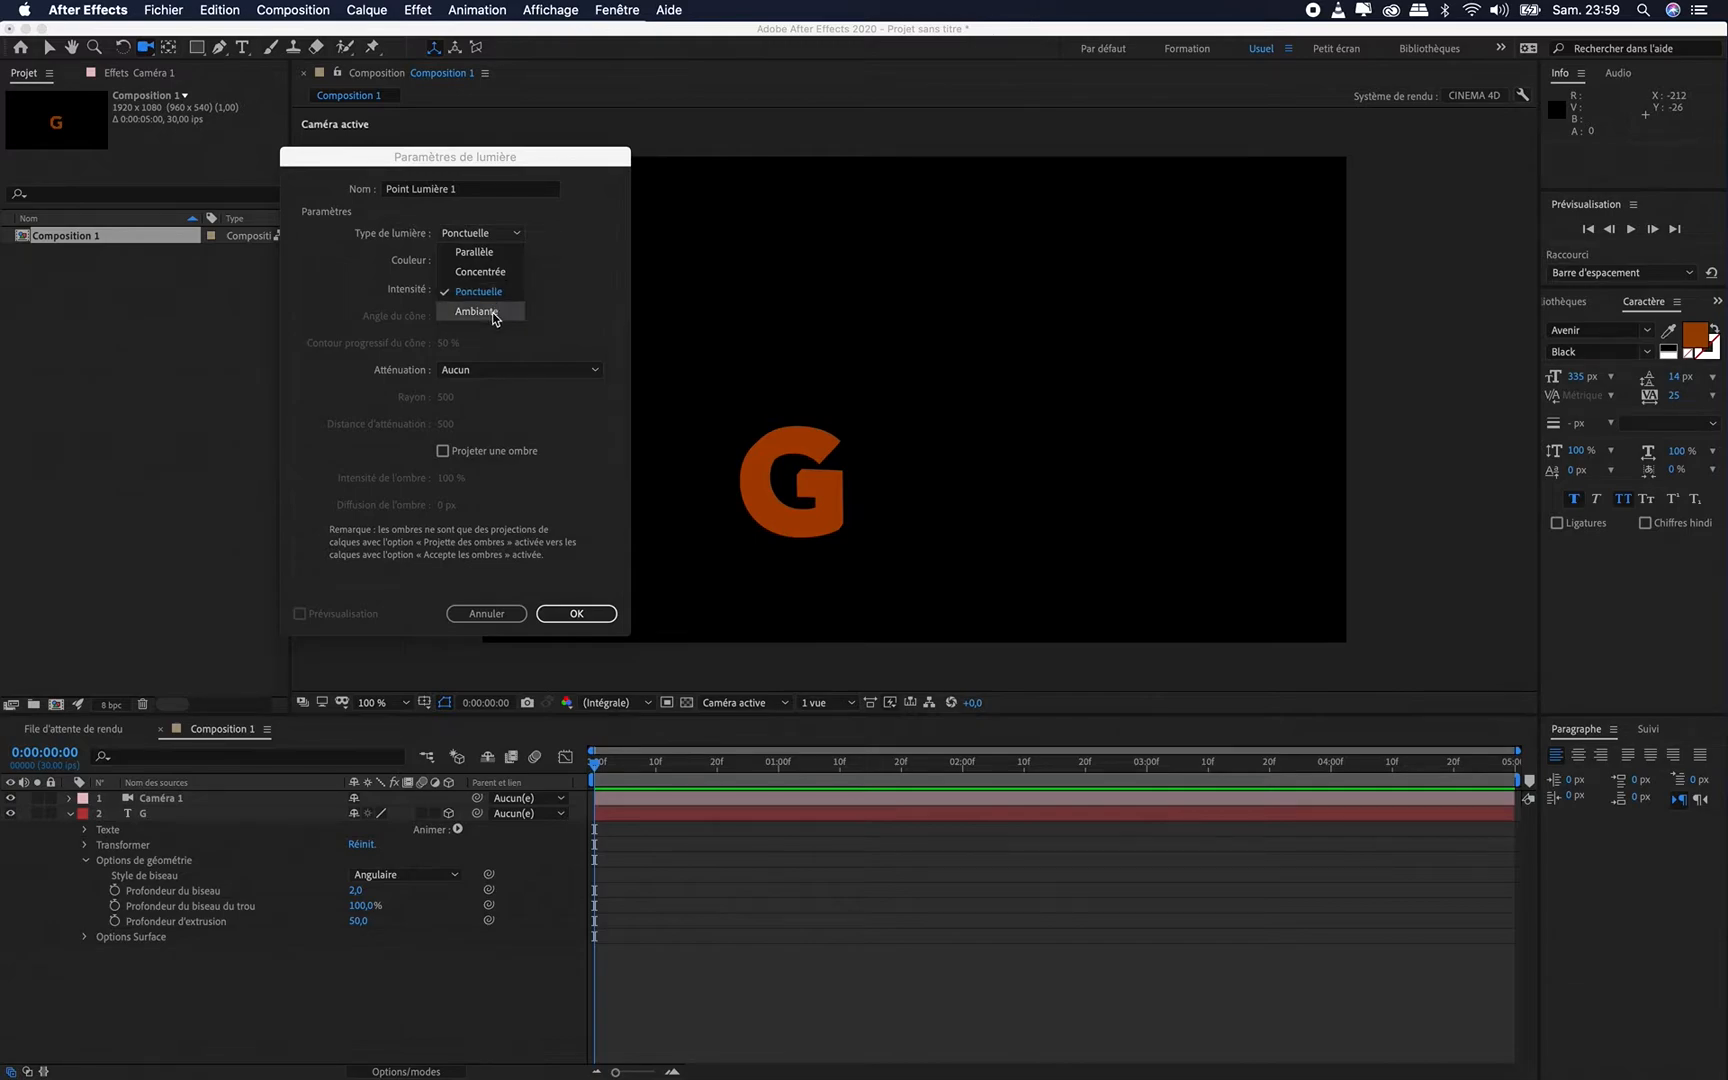
pyautogui.click(487, 257)
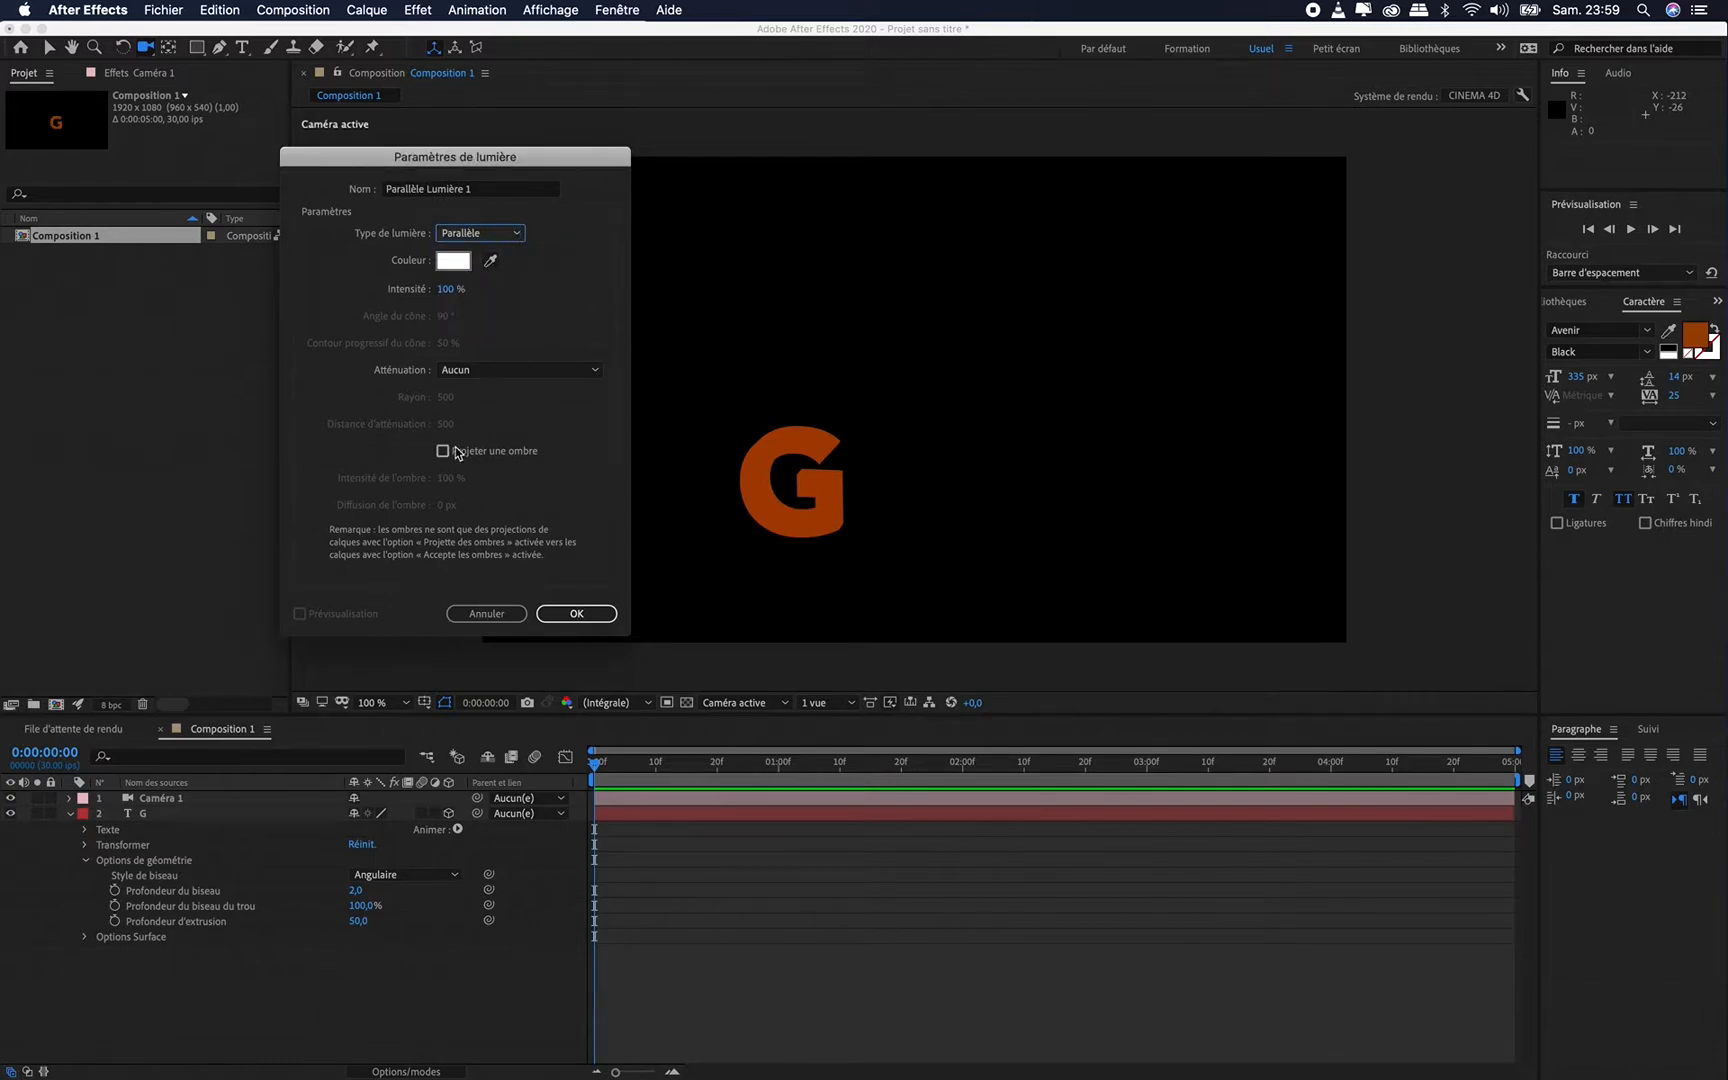
# Give the parallel light the pale cyan colour E5FCFC with shadow casting enabled, and create it
pyautogui.click(453, 260)
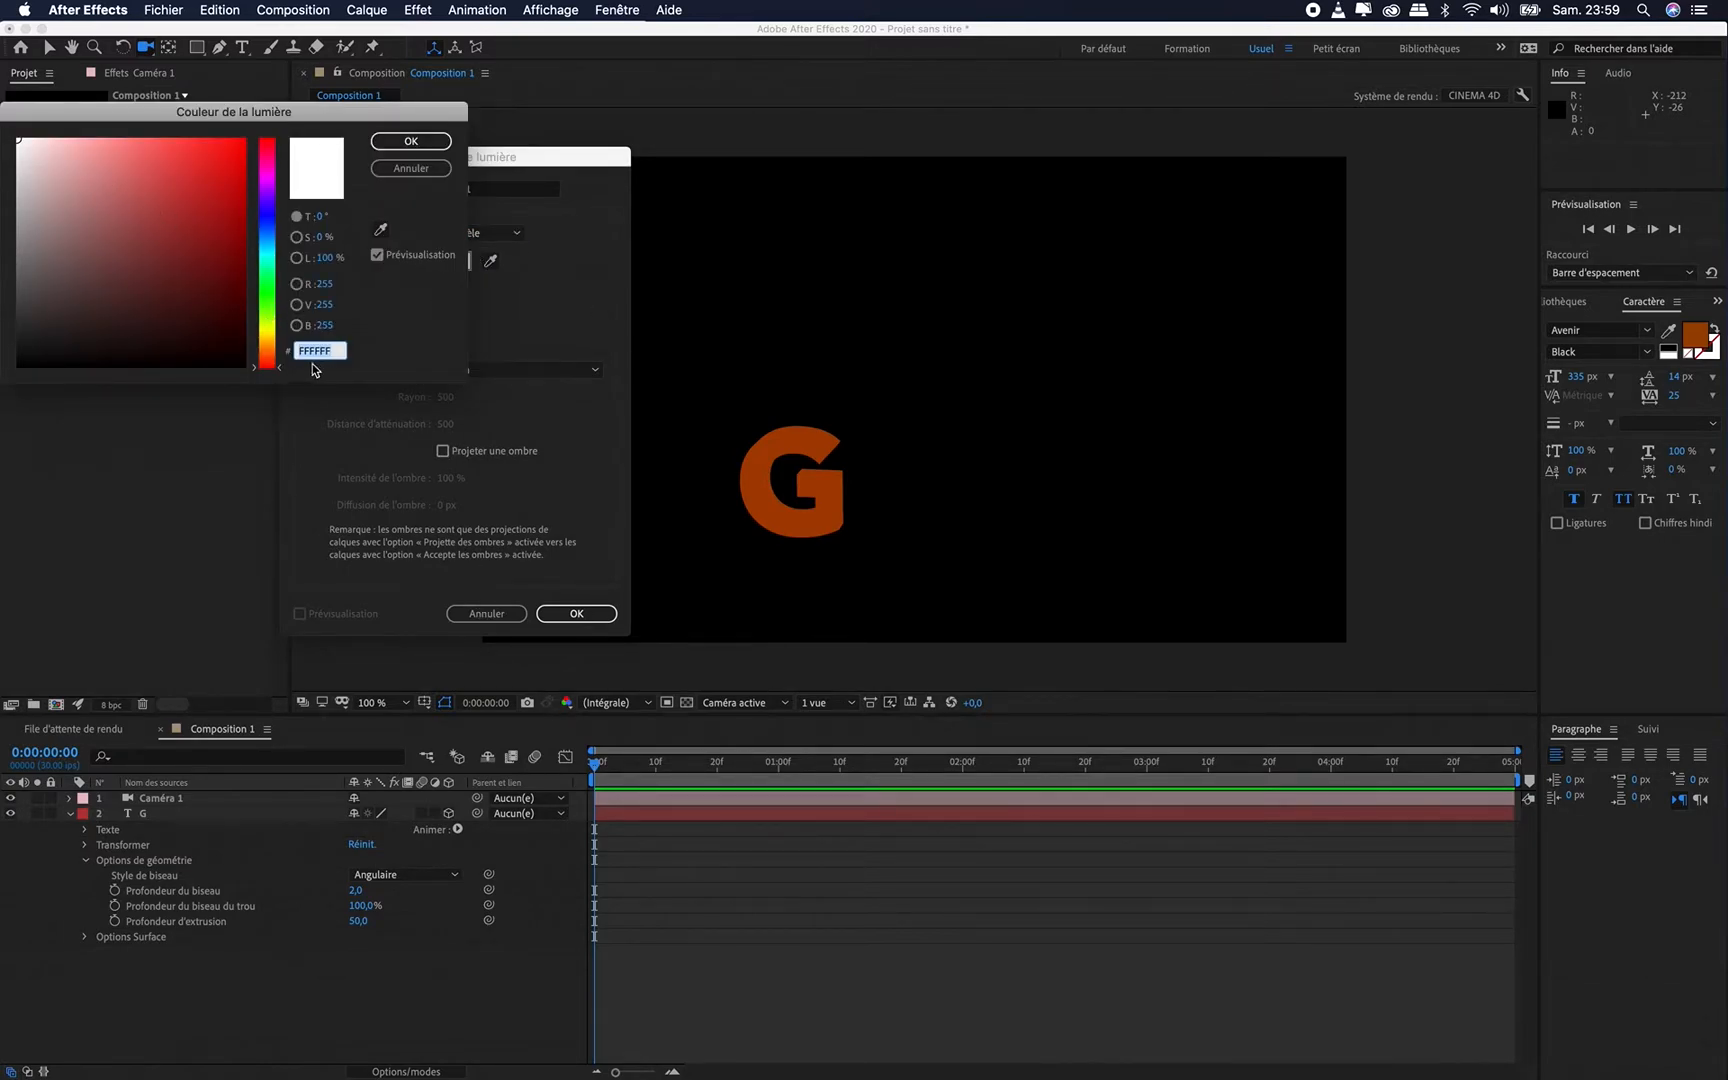
pyautogui.click(267, 342)
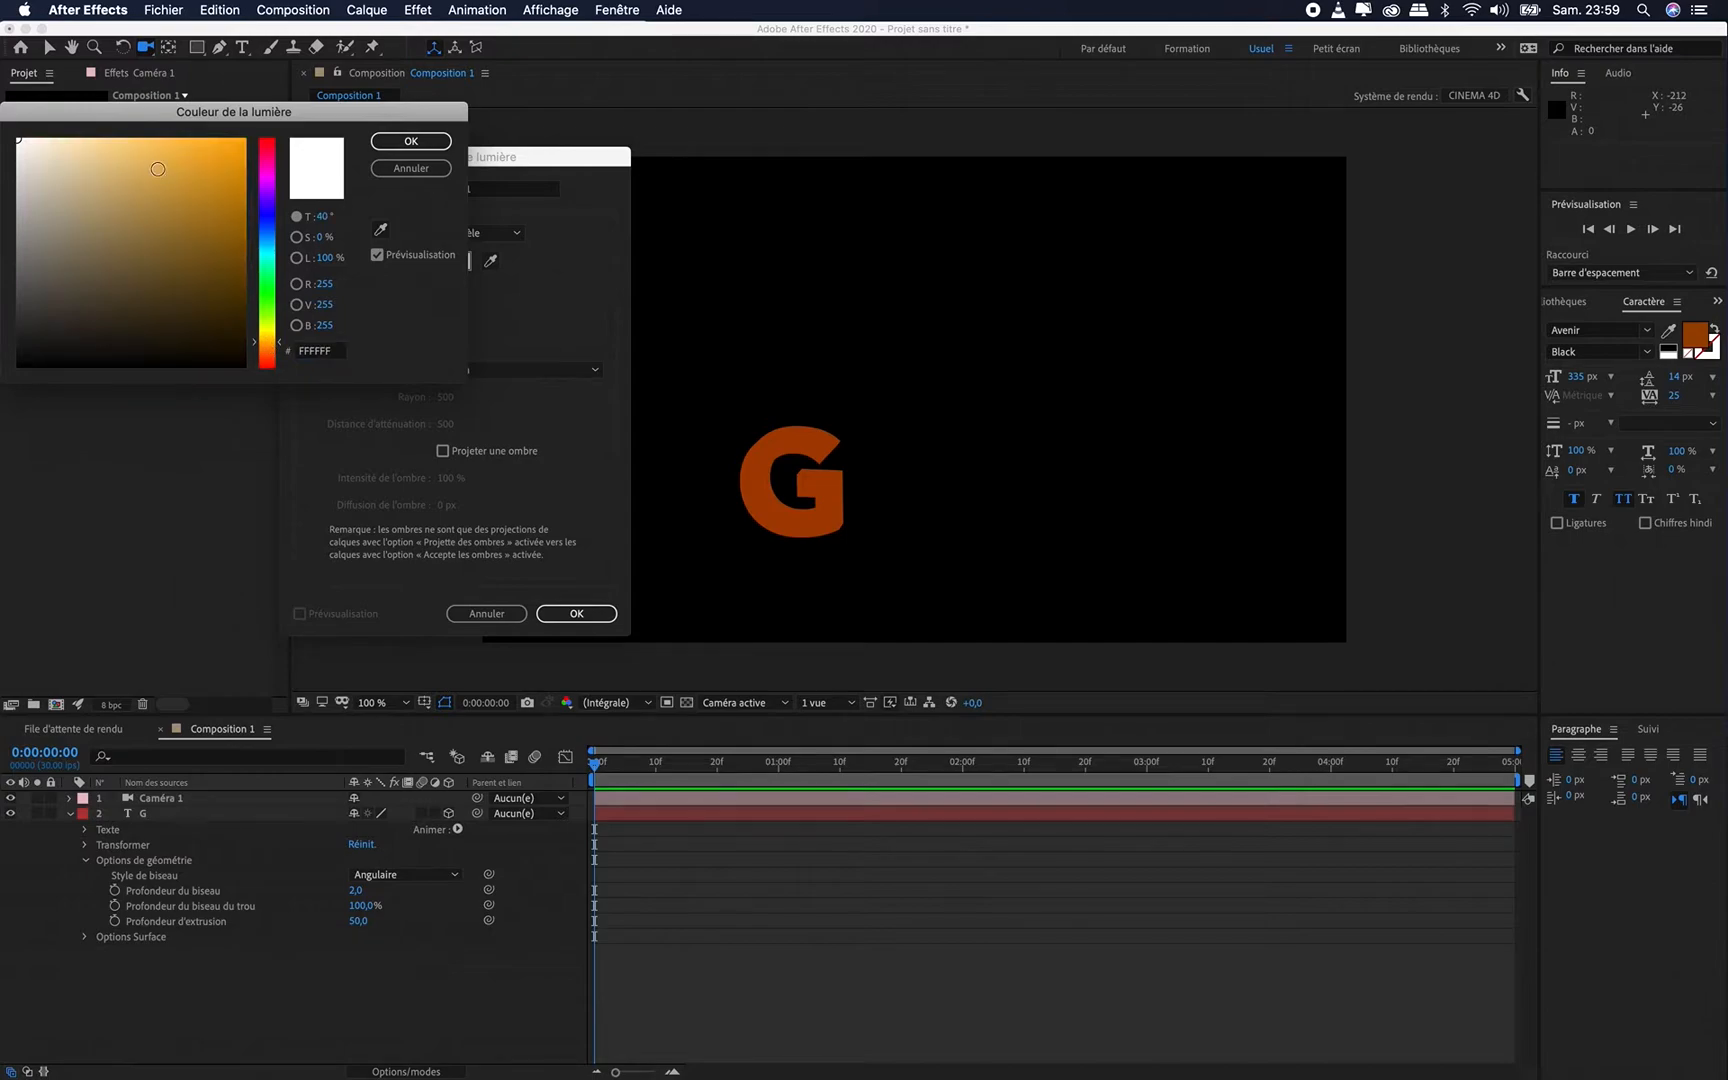
pyautogui.moveTo(271, 337); pyautogui.dragTo(277, 258)
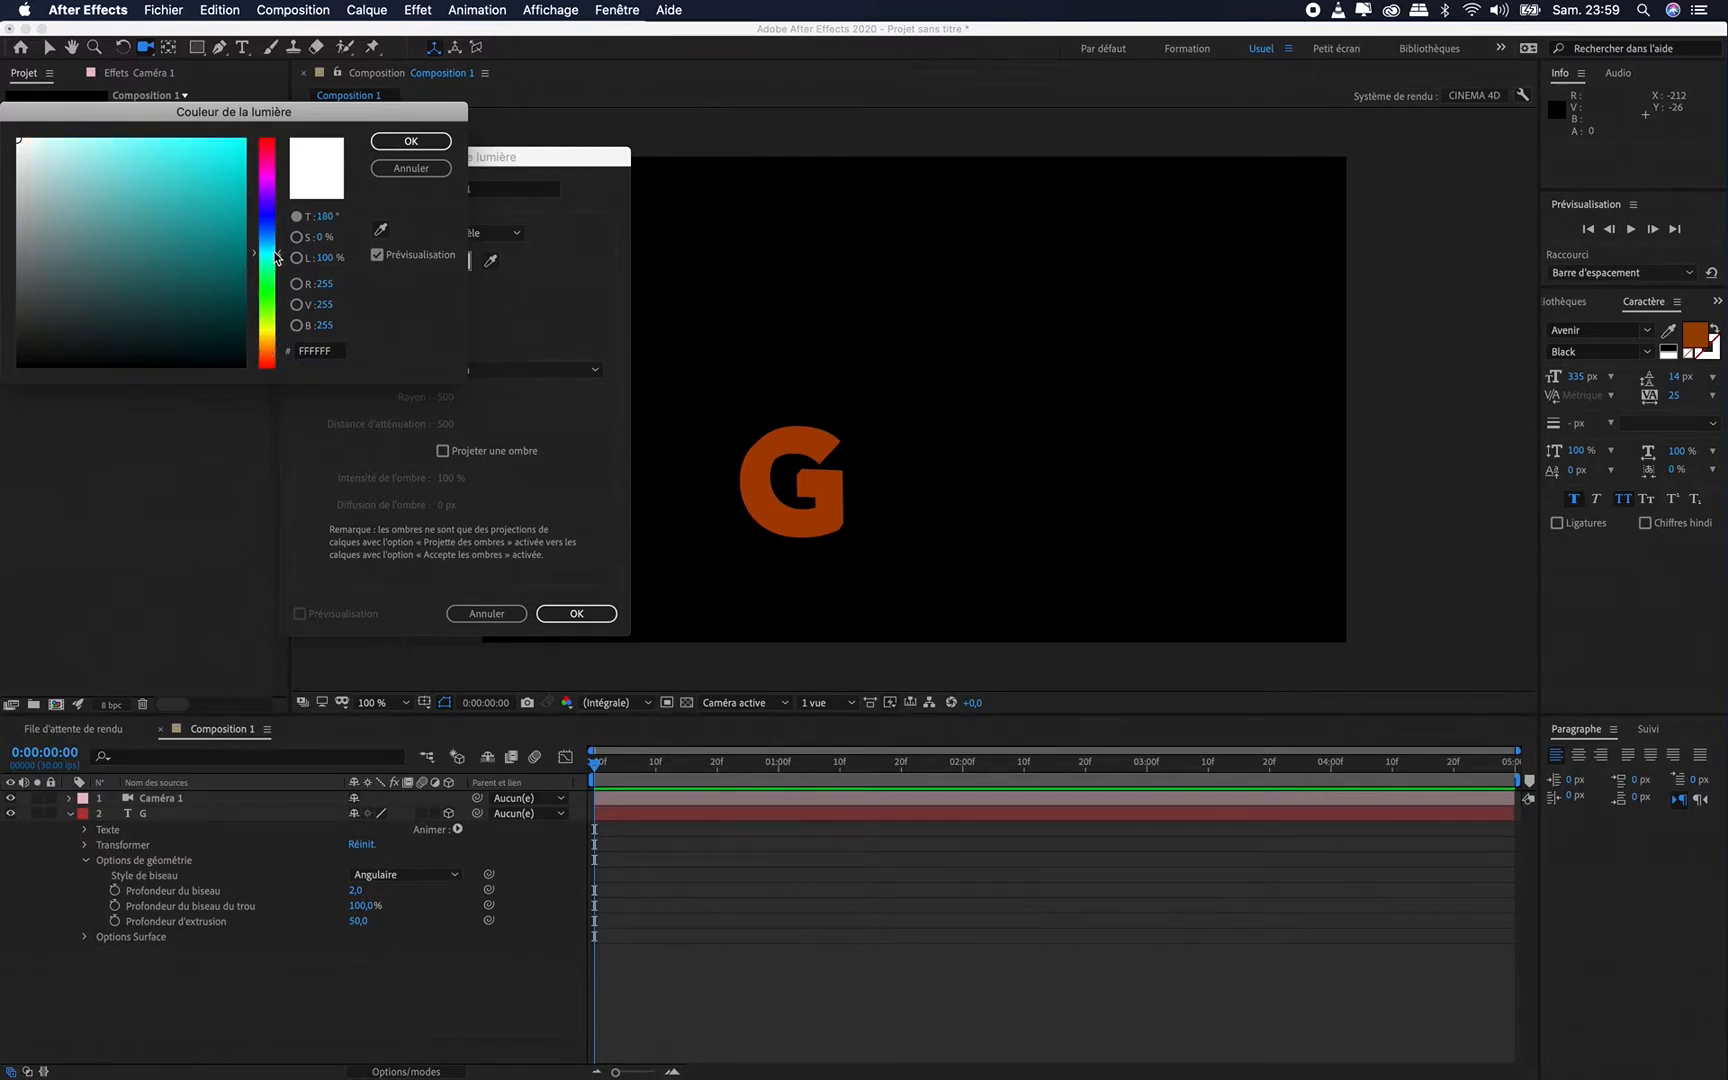
pyautogui.click(44, 138)
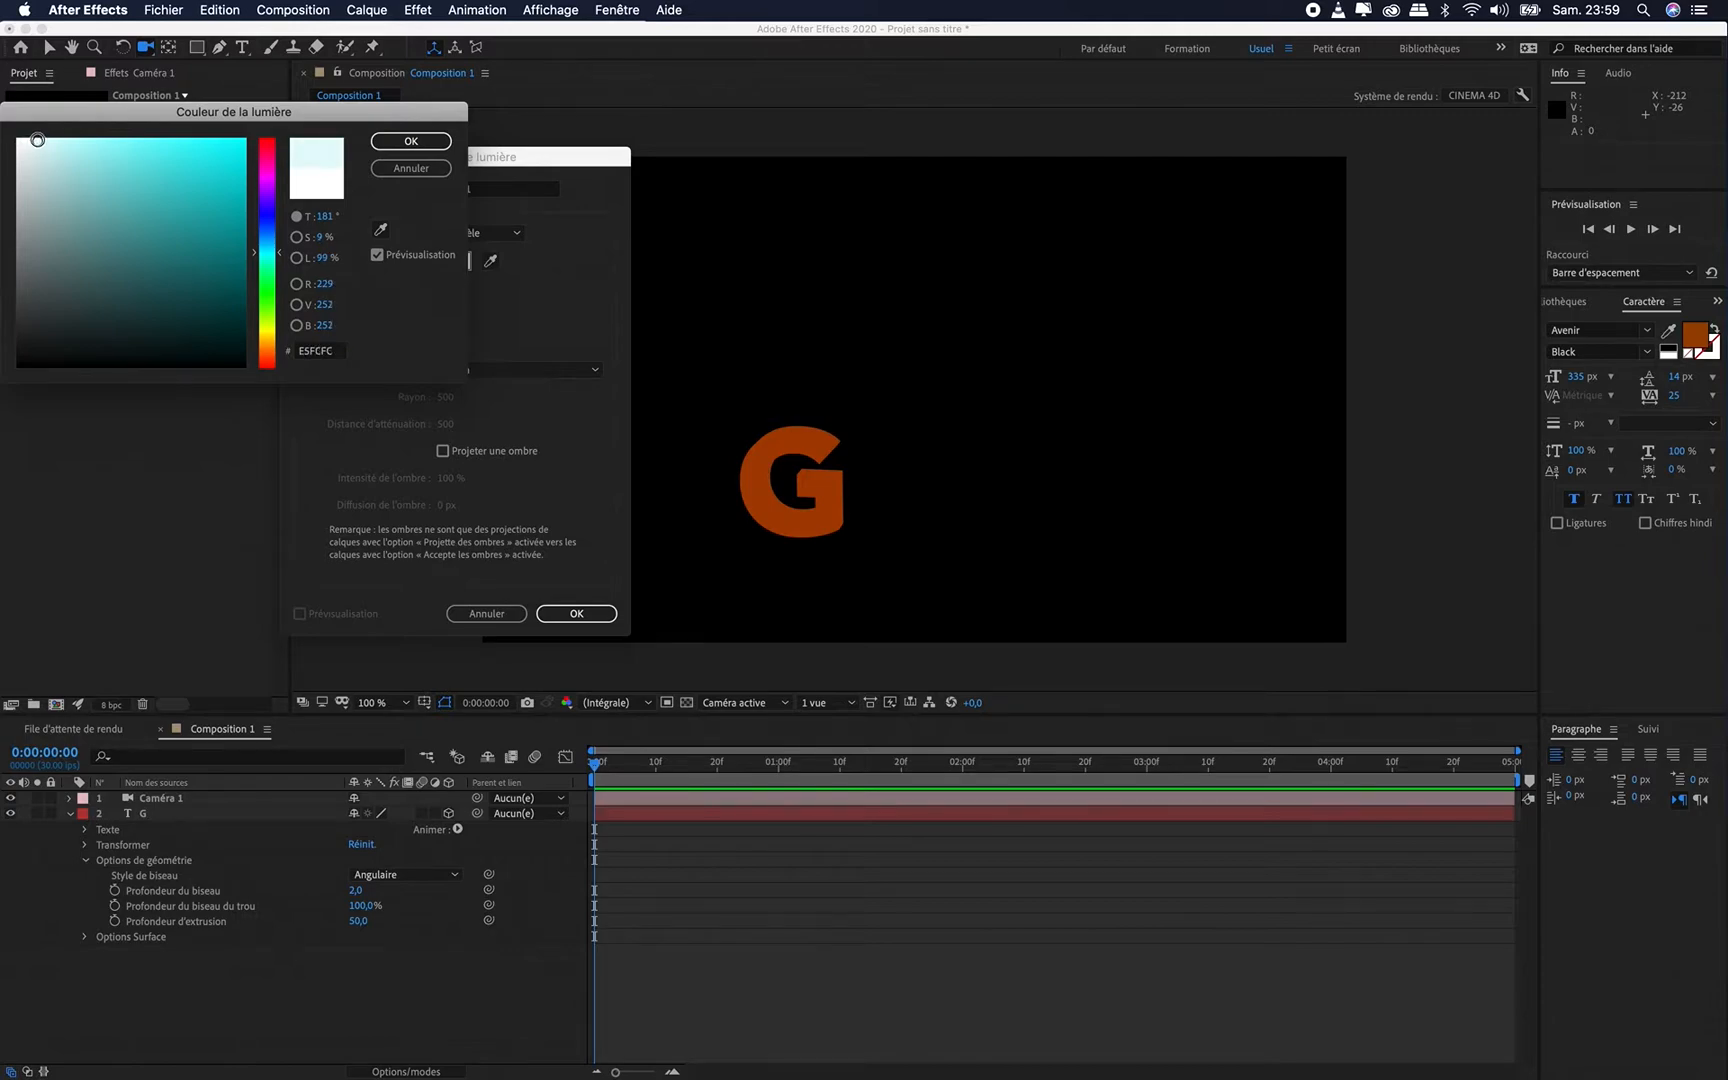
pyautogui.click(411, 141)
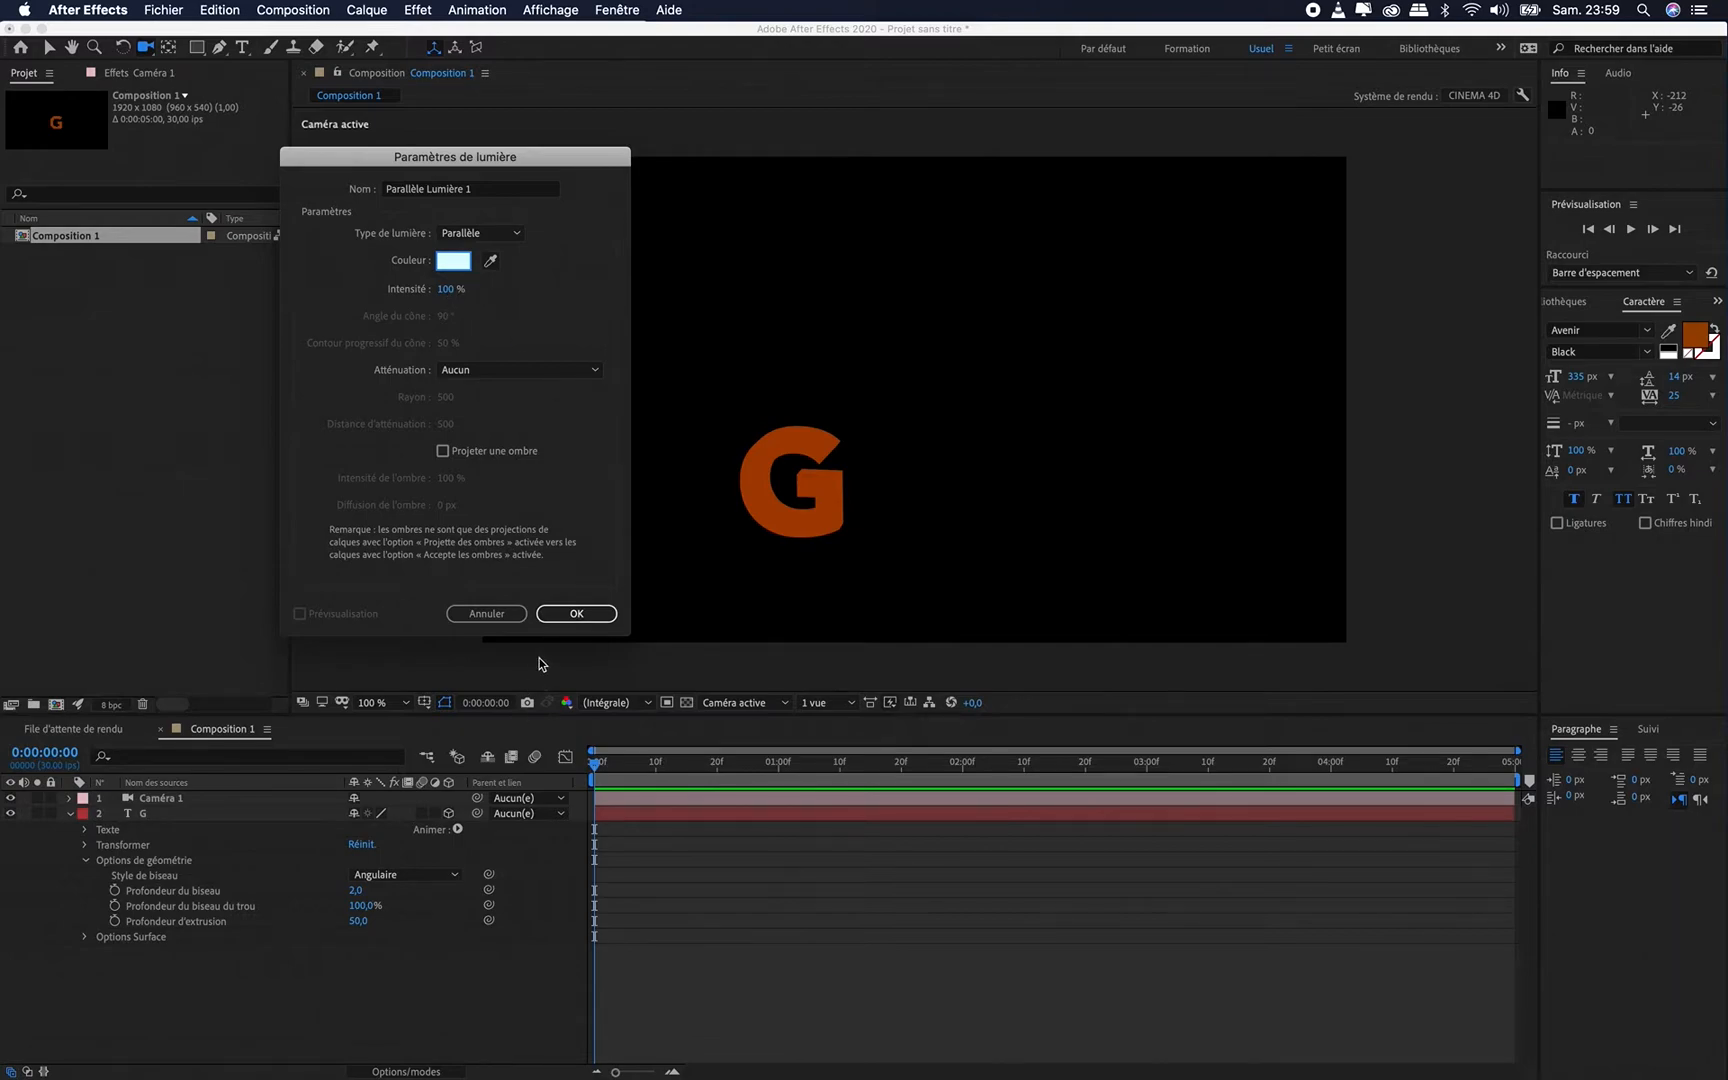
pyautogui.click(474, 452)
pyautogui.click(572, 613)
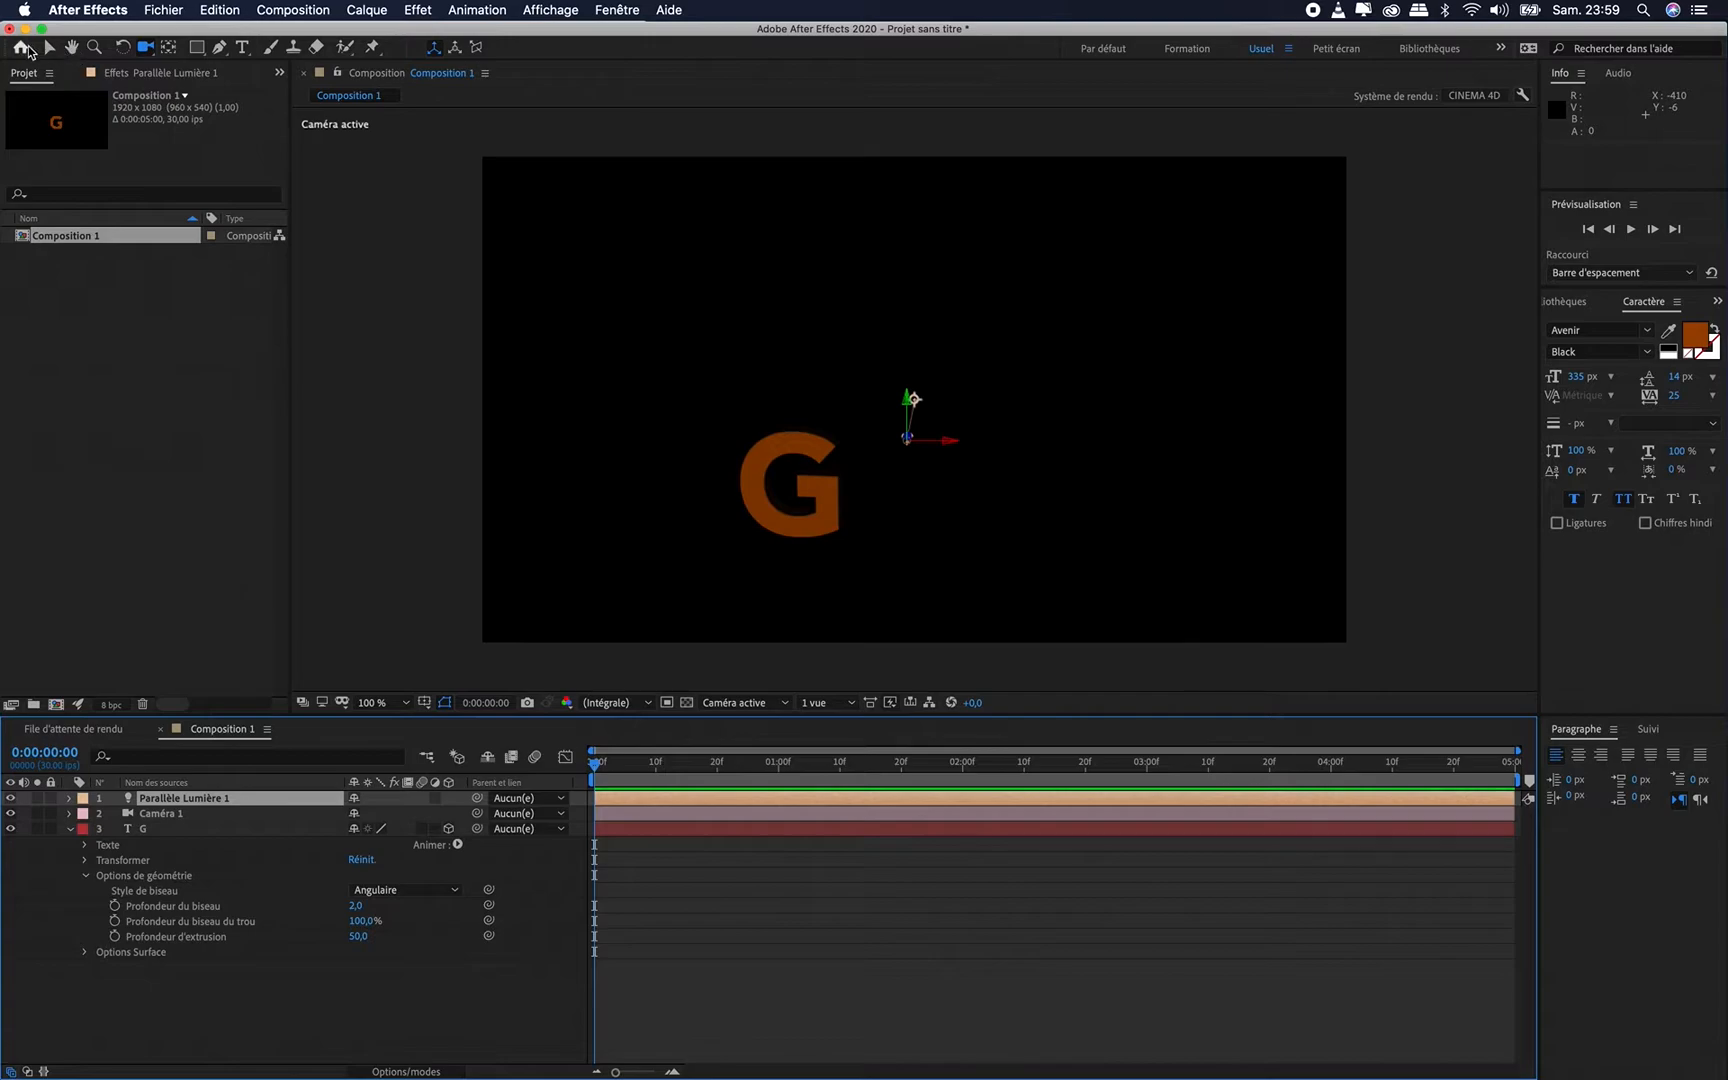
# Move the parallel light to about 1402, -107, -1014, and aim its point of interest at the G, at about 818, 520, -540
pyautogui.click(49, 47)
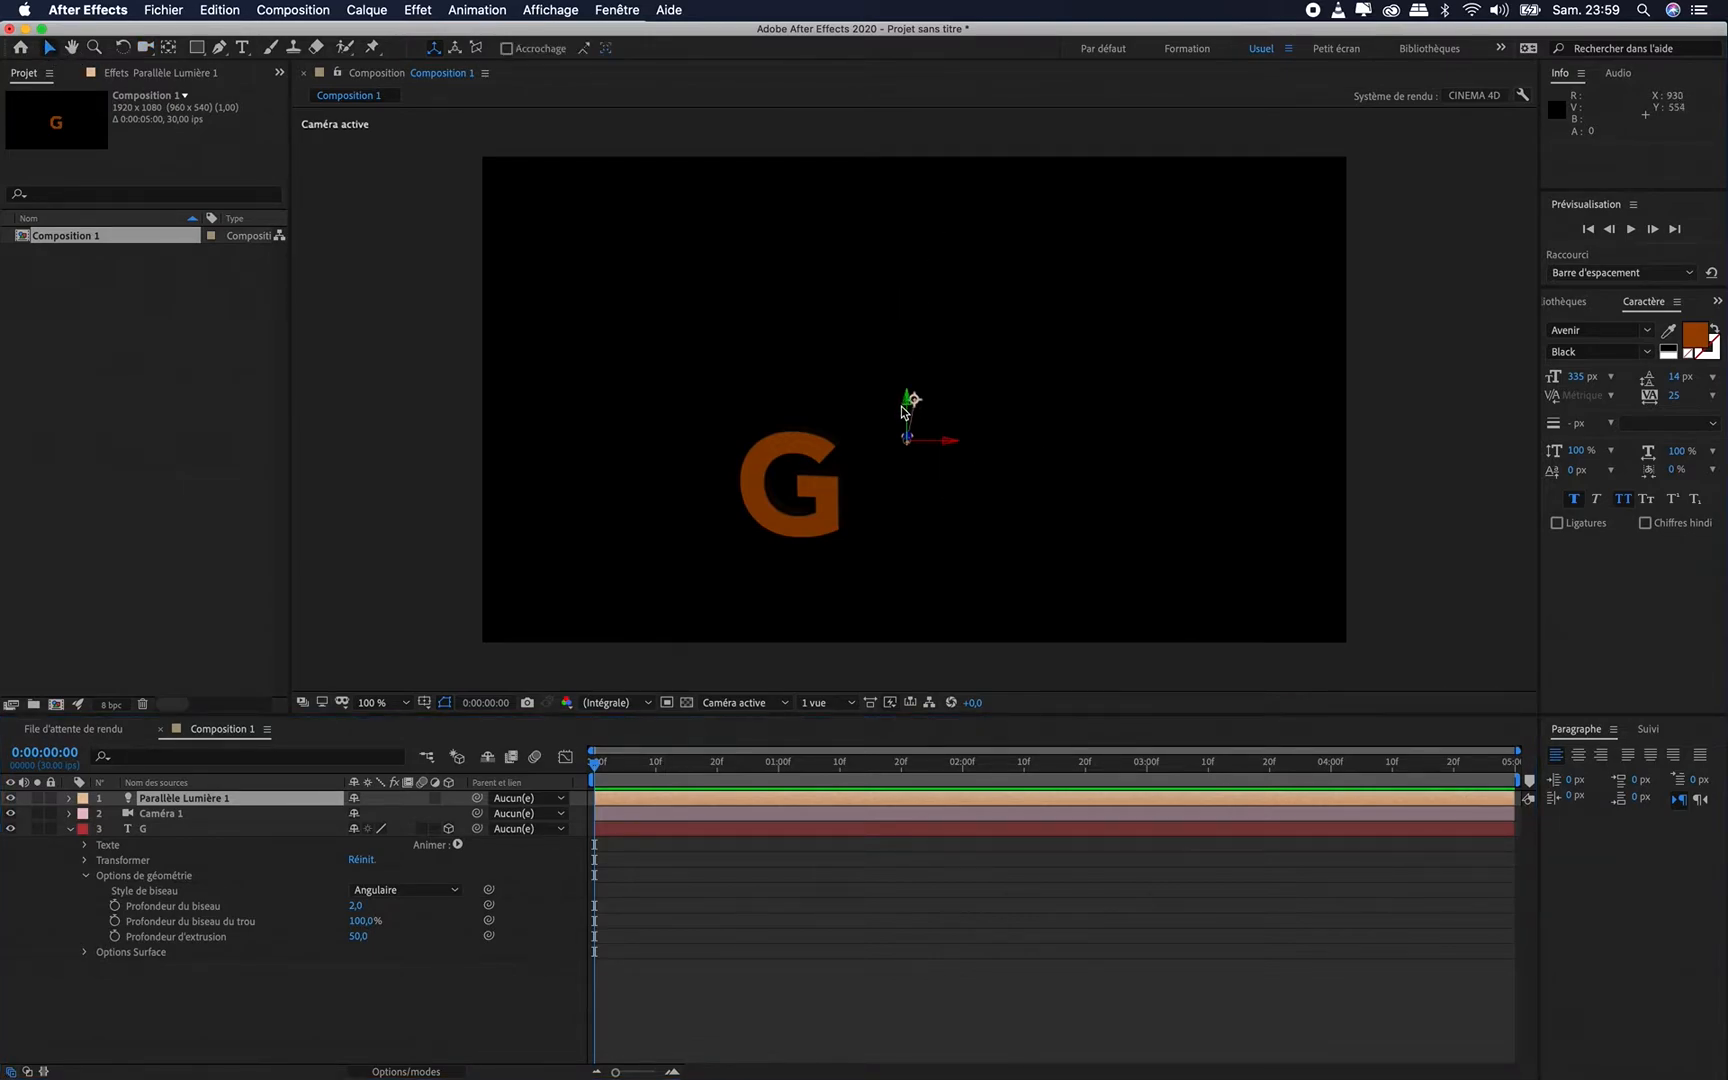
pyautogui.moveTo(909, 419); pyautogui.dragTo(1041, 204)
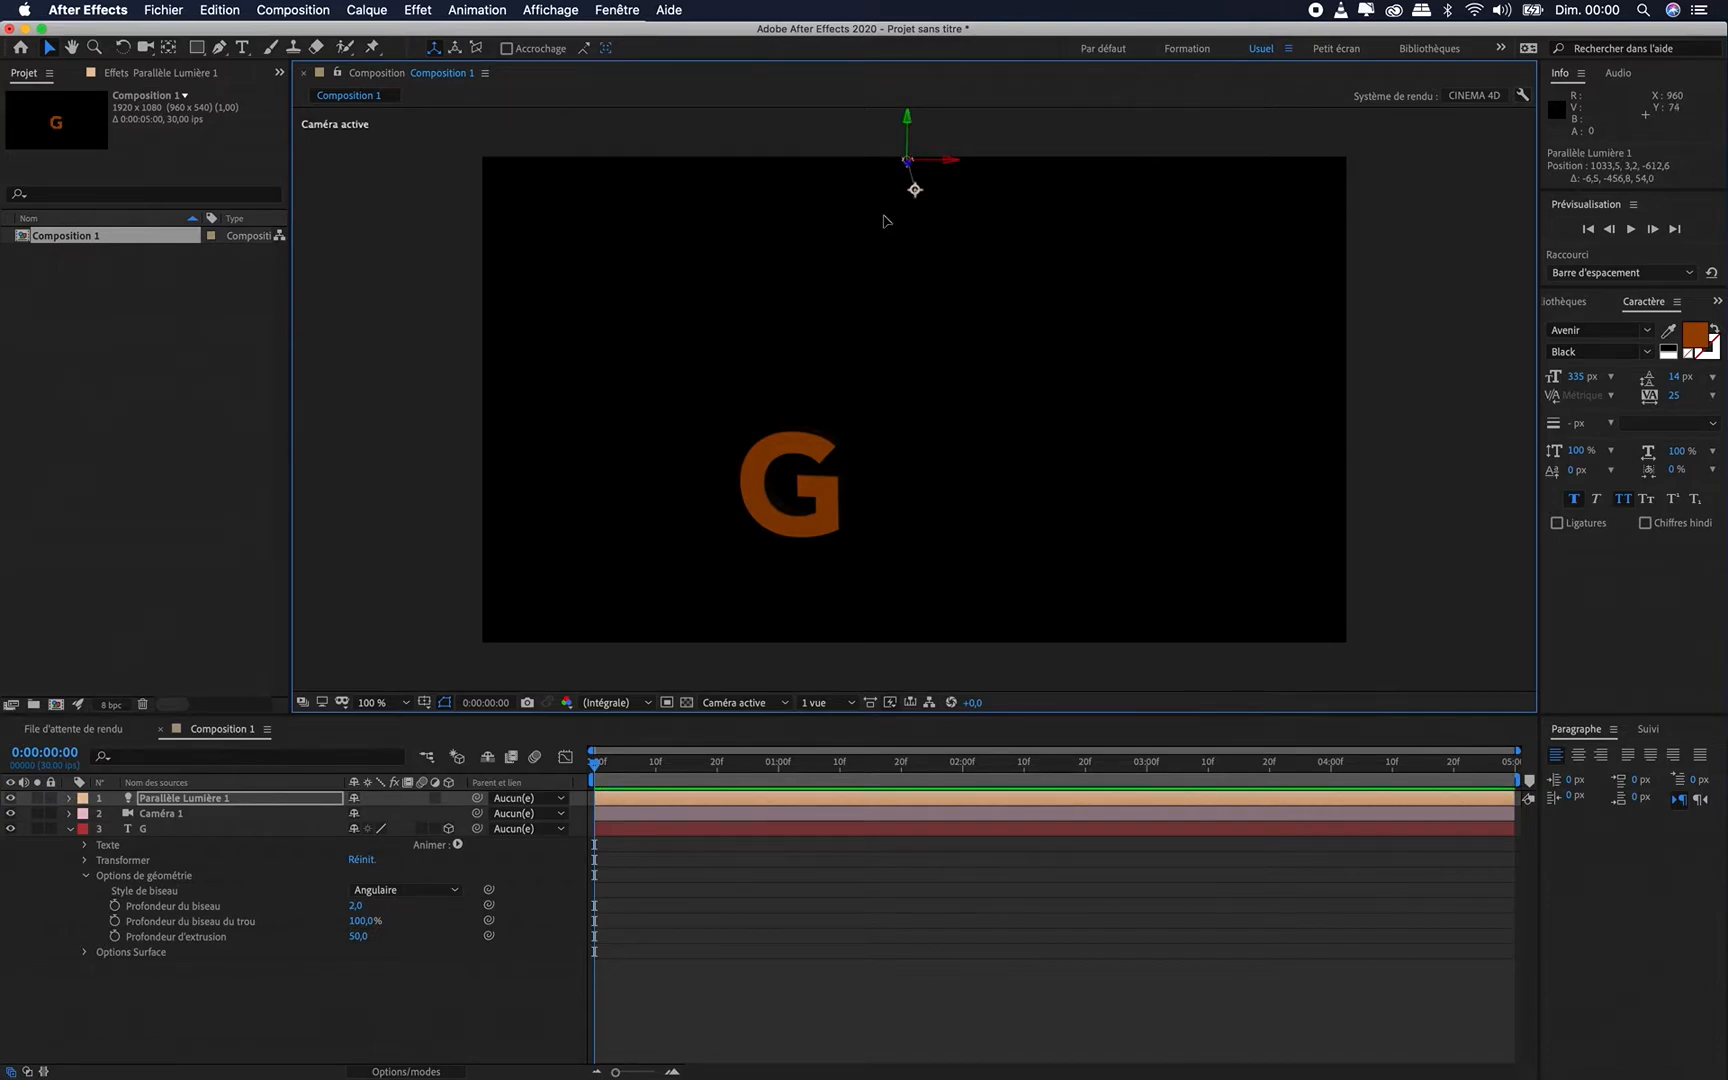
pyautogui.moveTo(914, 189); pyautogui.dragTo(730, 411)
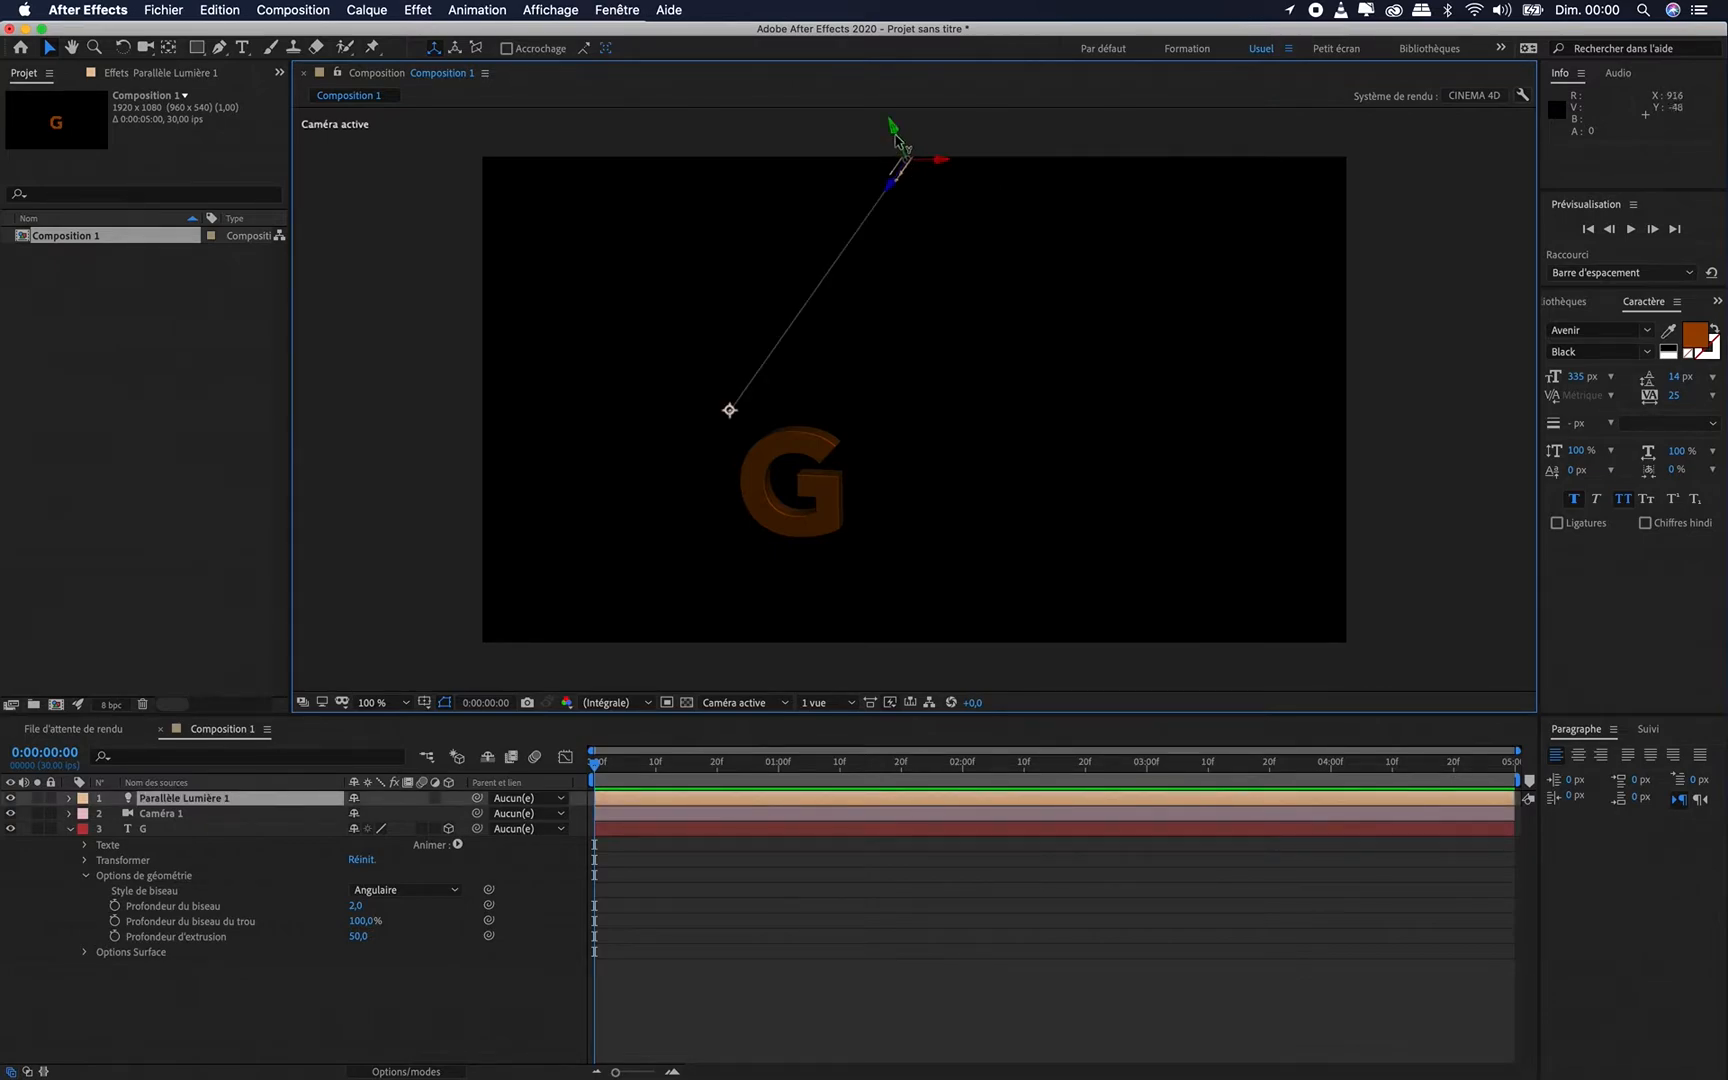
pyautogui.moveTo(904, 145); pyautogui.dragTo(1014, 219)
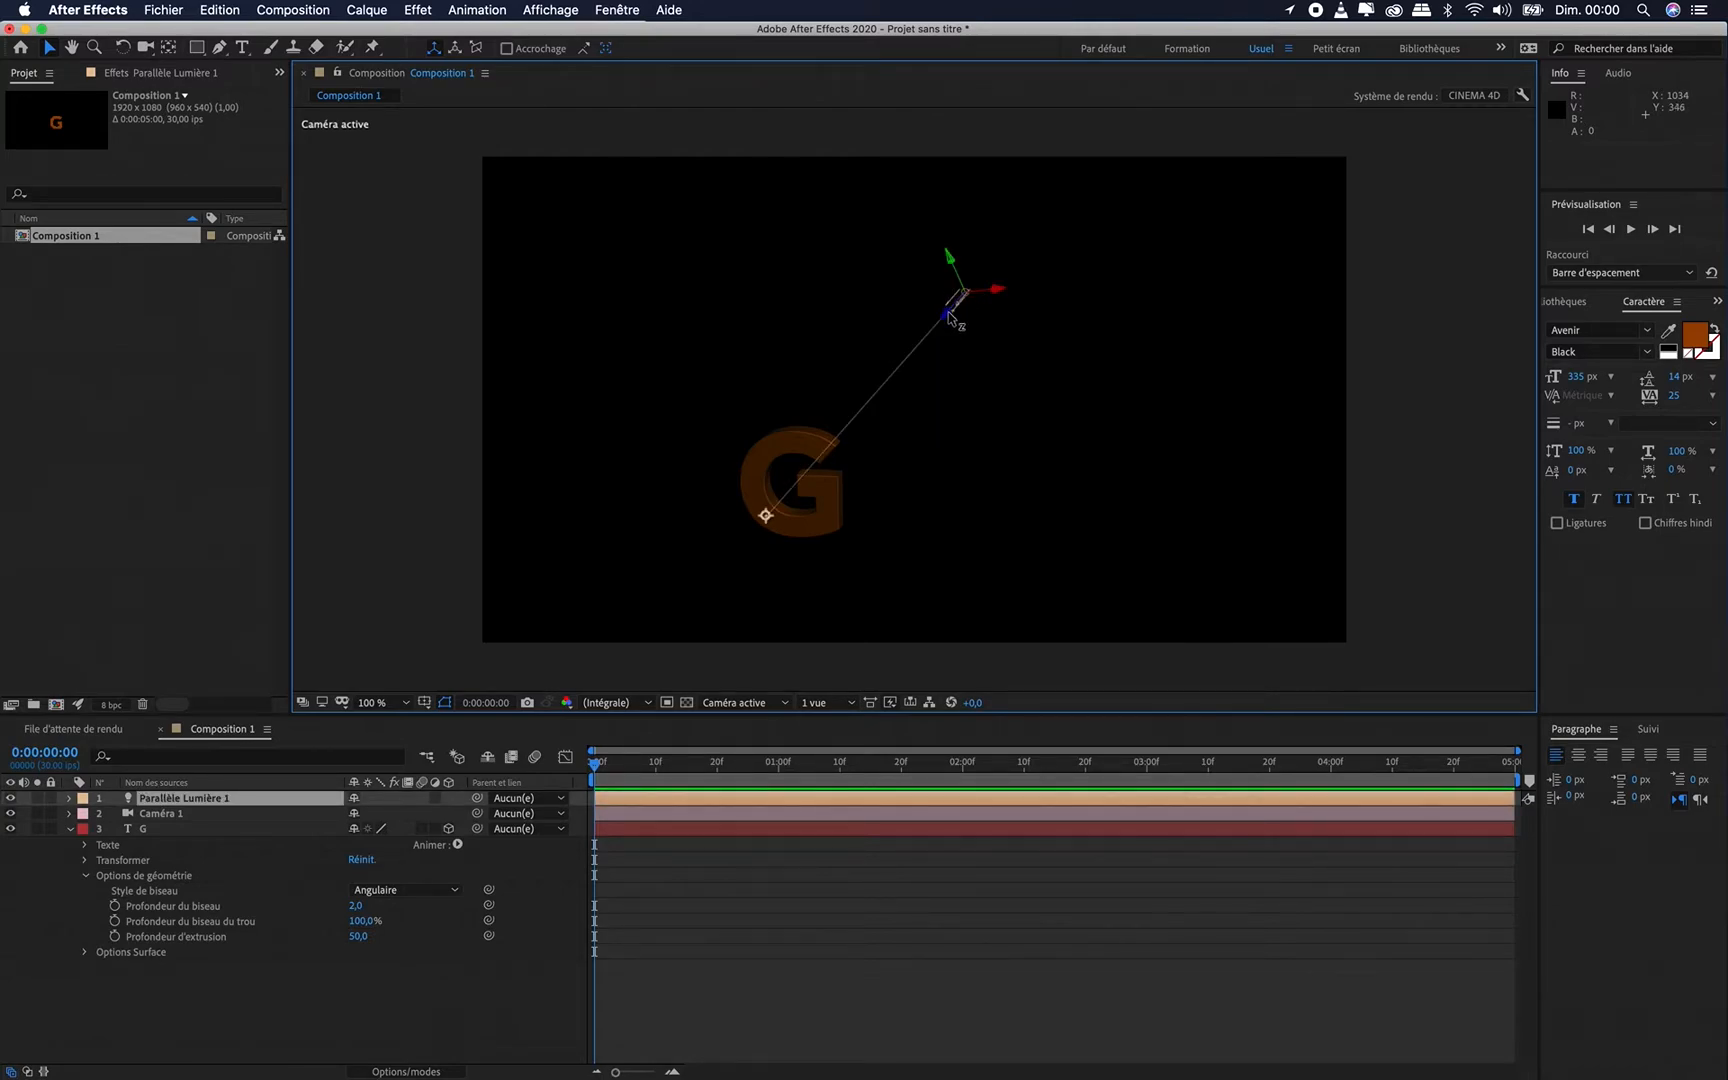
pyautogui.moveTo(955, 315); pyautogui.dragTo(1131, 204)
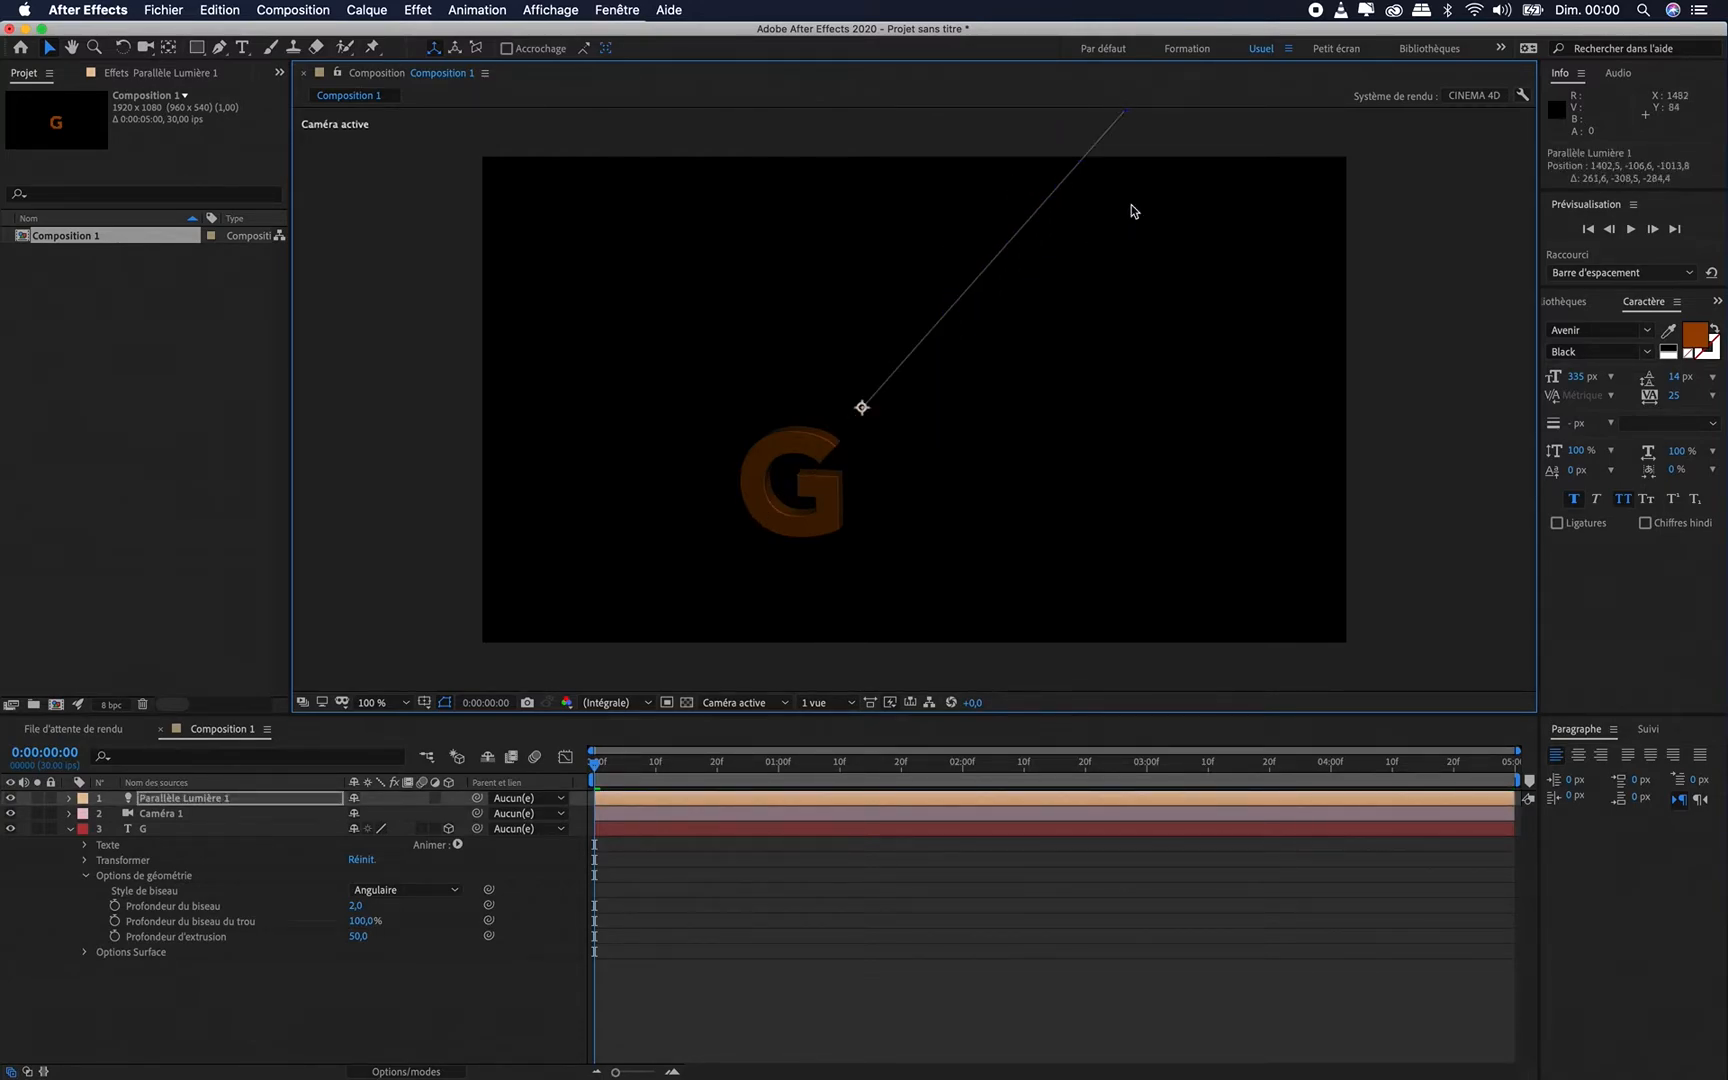
pyautogui.moveTo(864, 413); pyautogui.dragTo(795, 451)
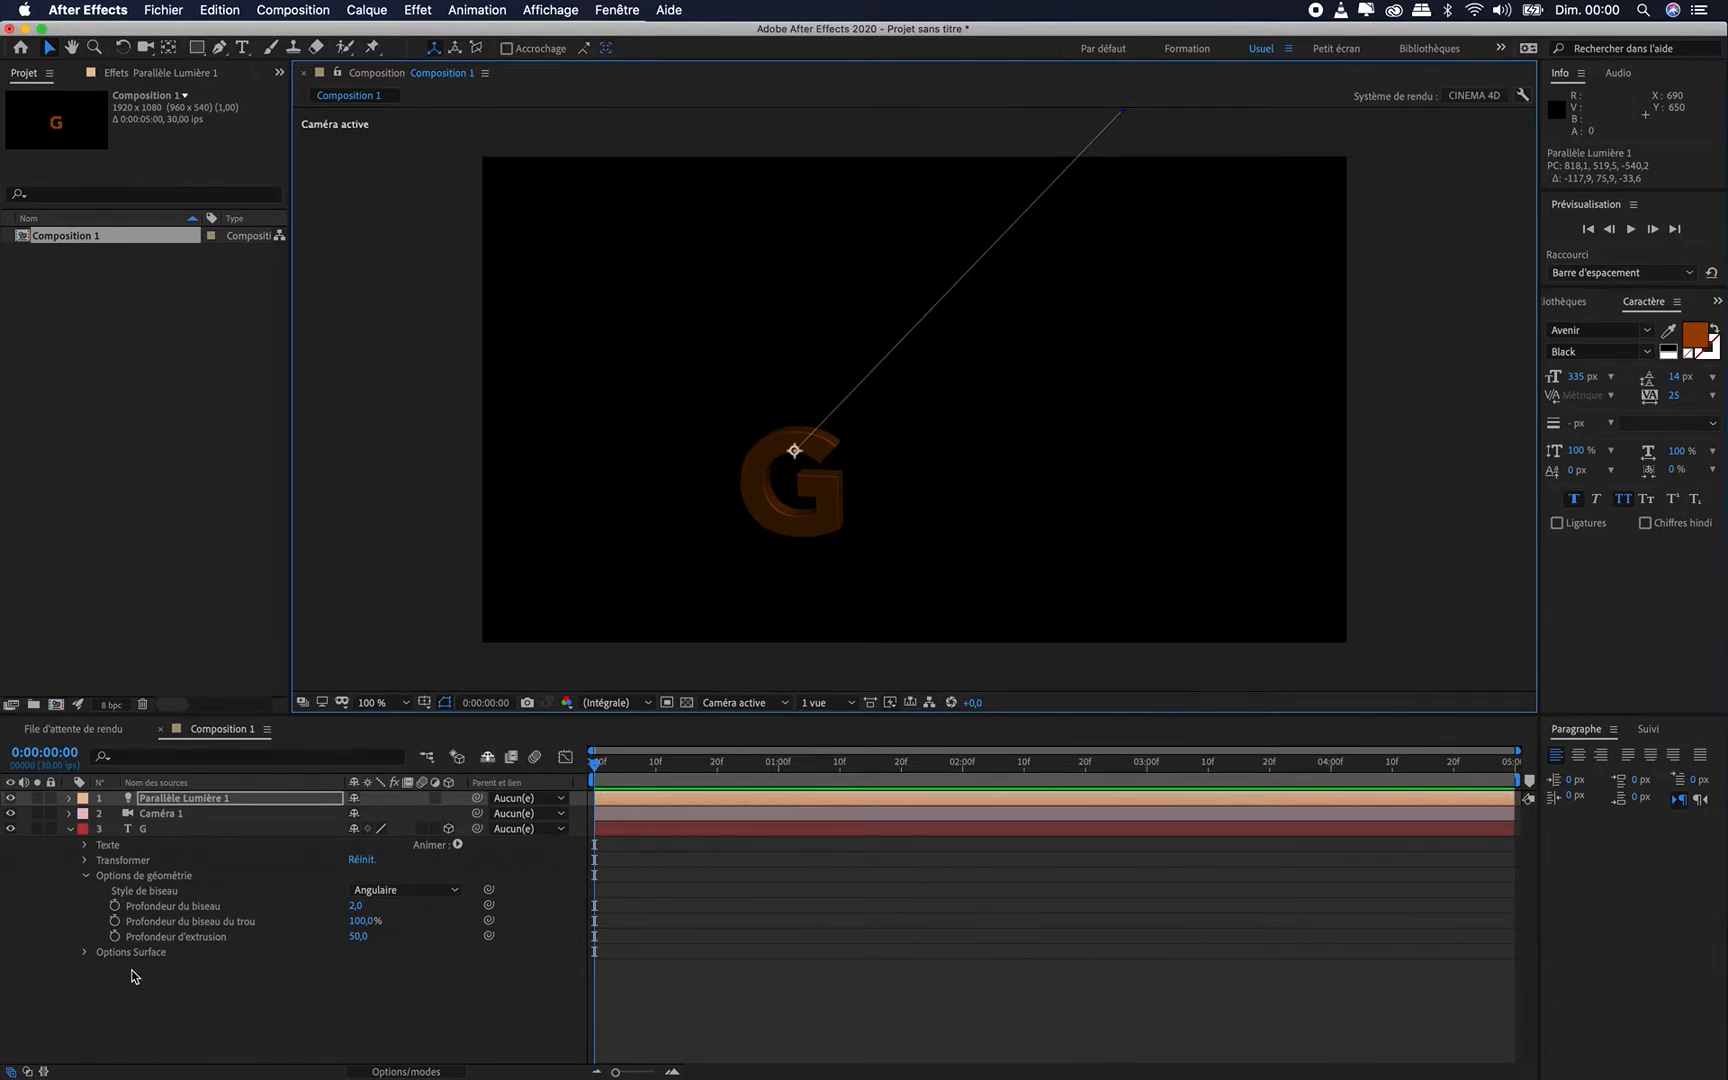
# Examine the surface options of the G text layer and inspect the letter at 200 % magnification
pyautogui.press('.')
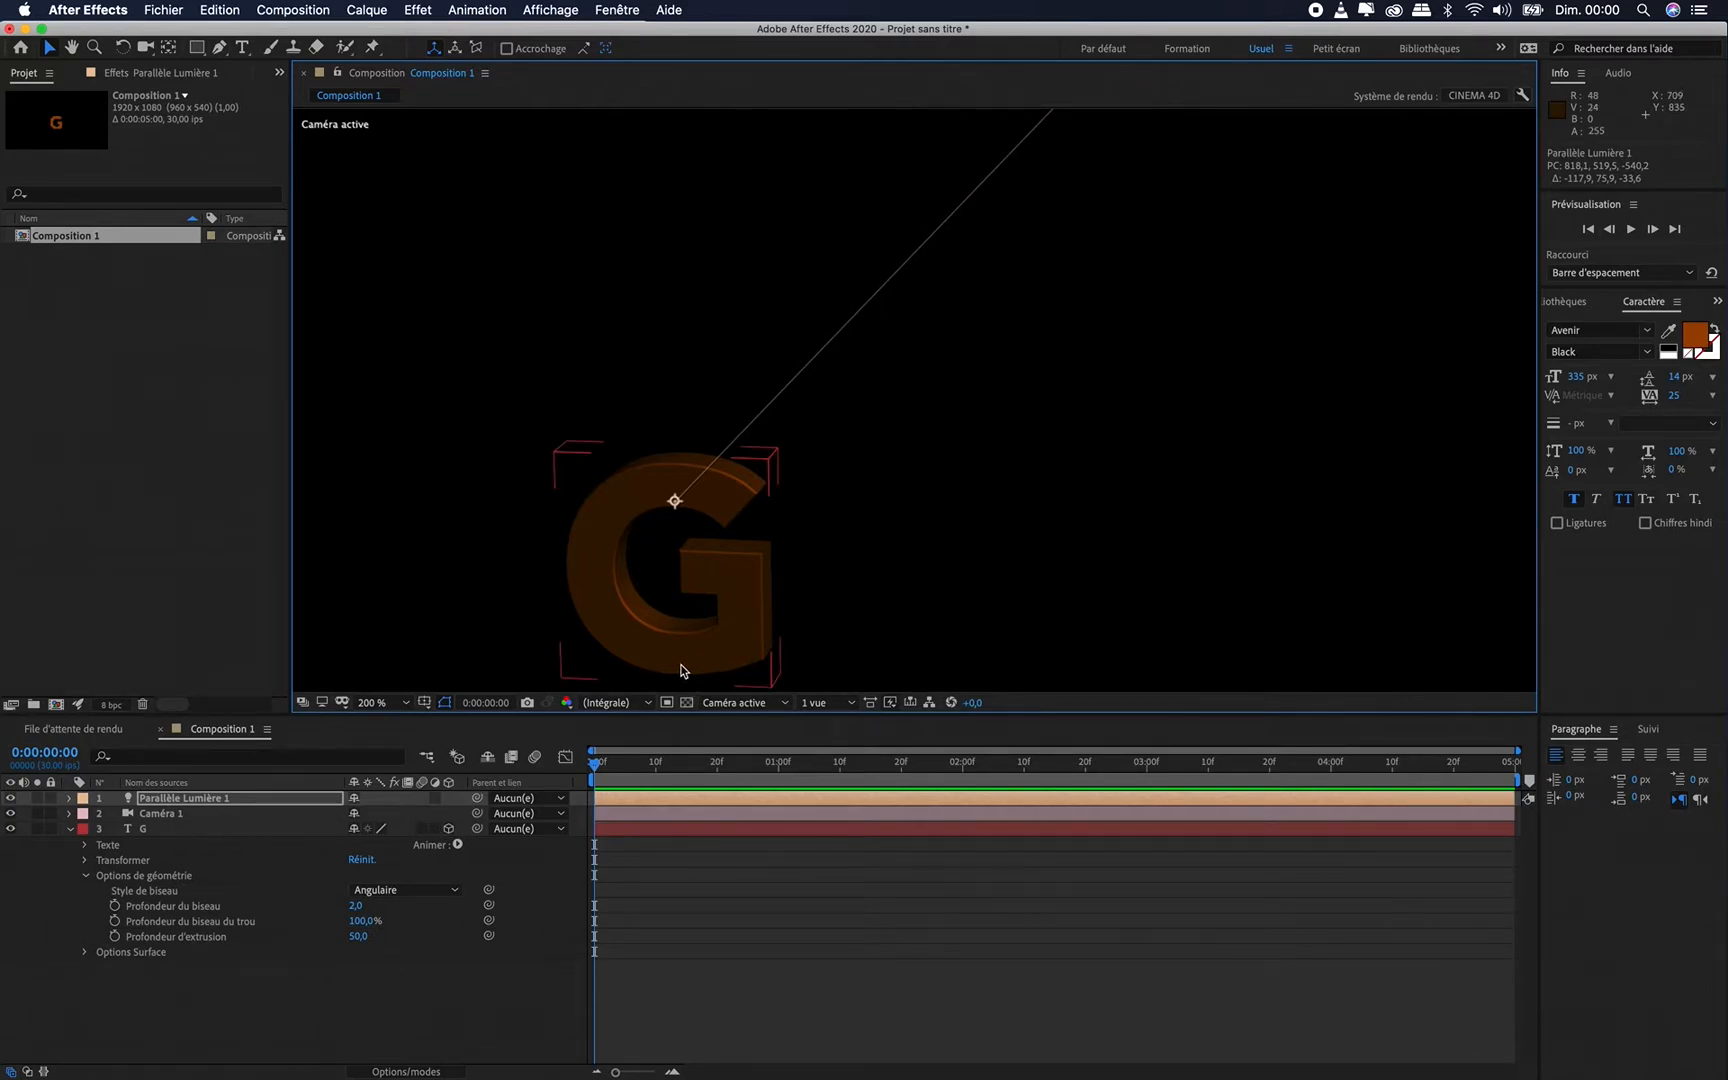
pyautogui.click(84, 953)
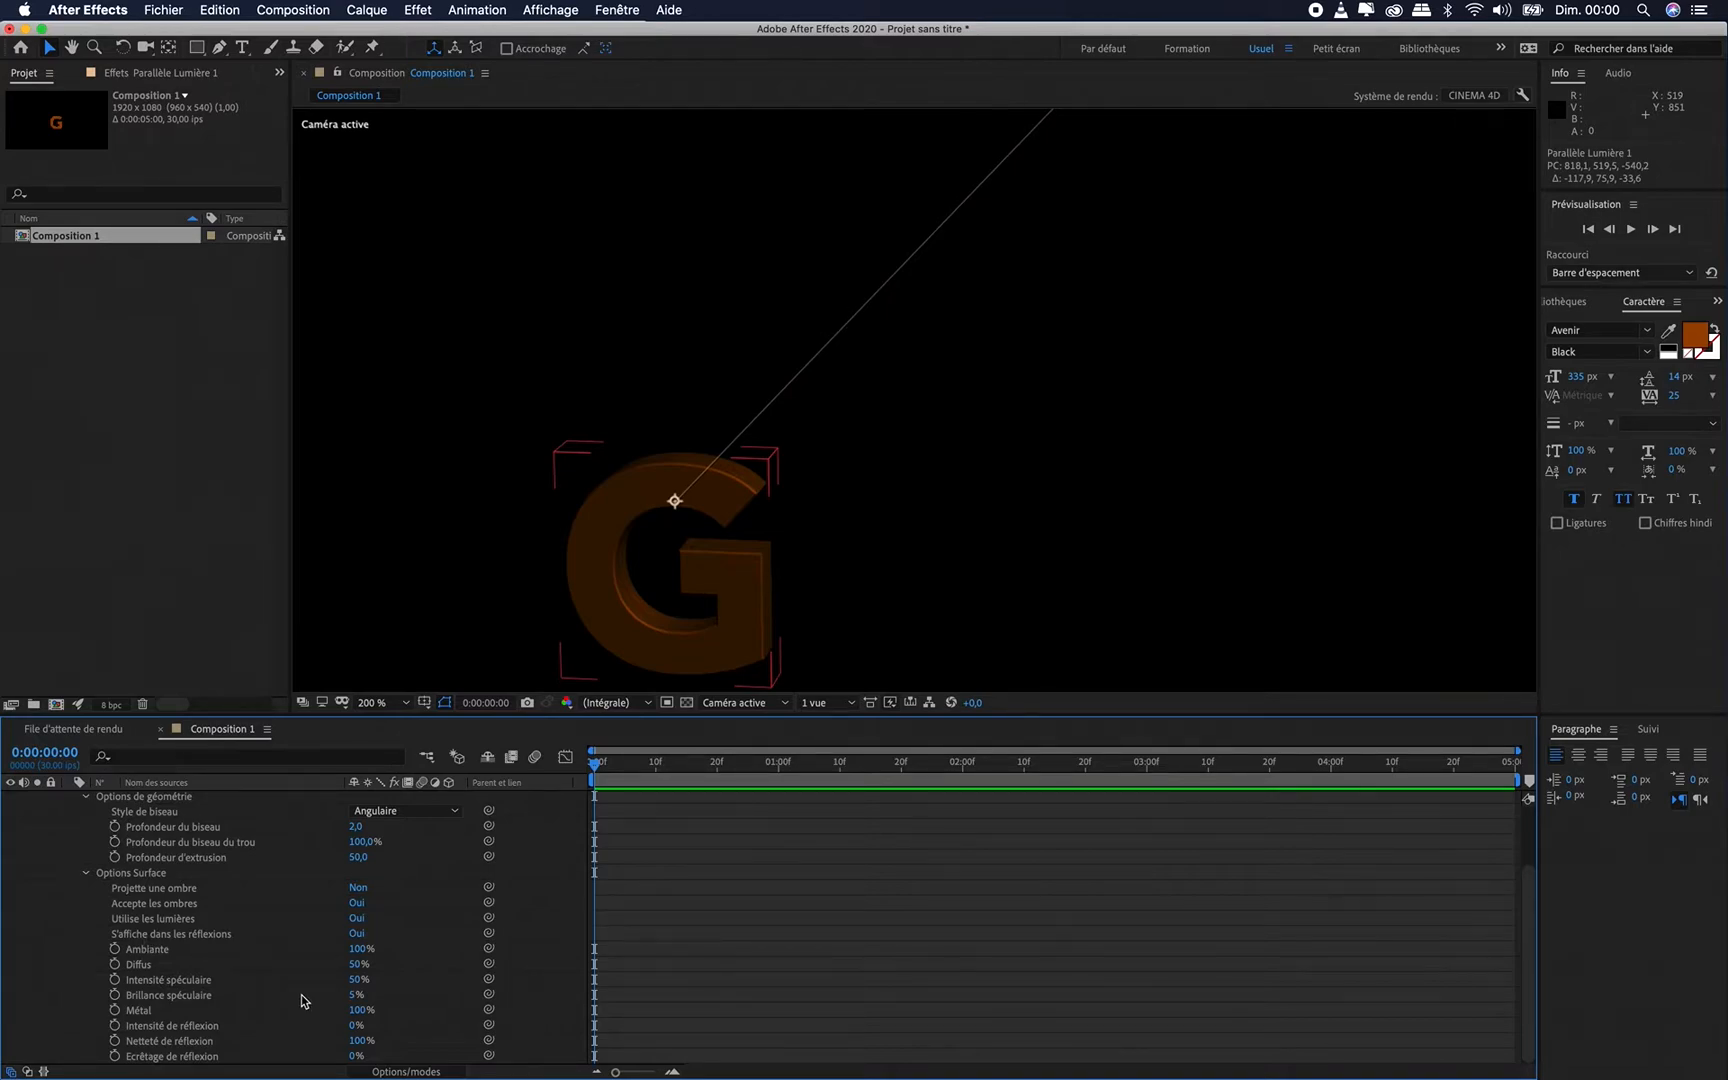
pyautogui.scroll(2, 279, 972)
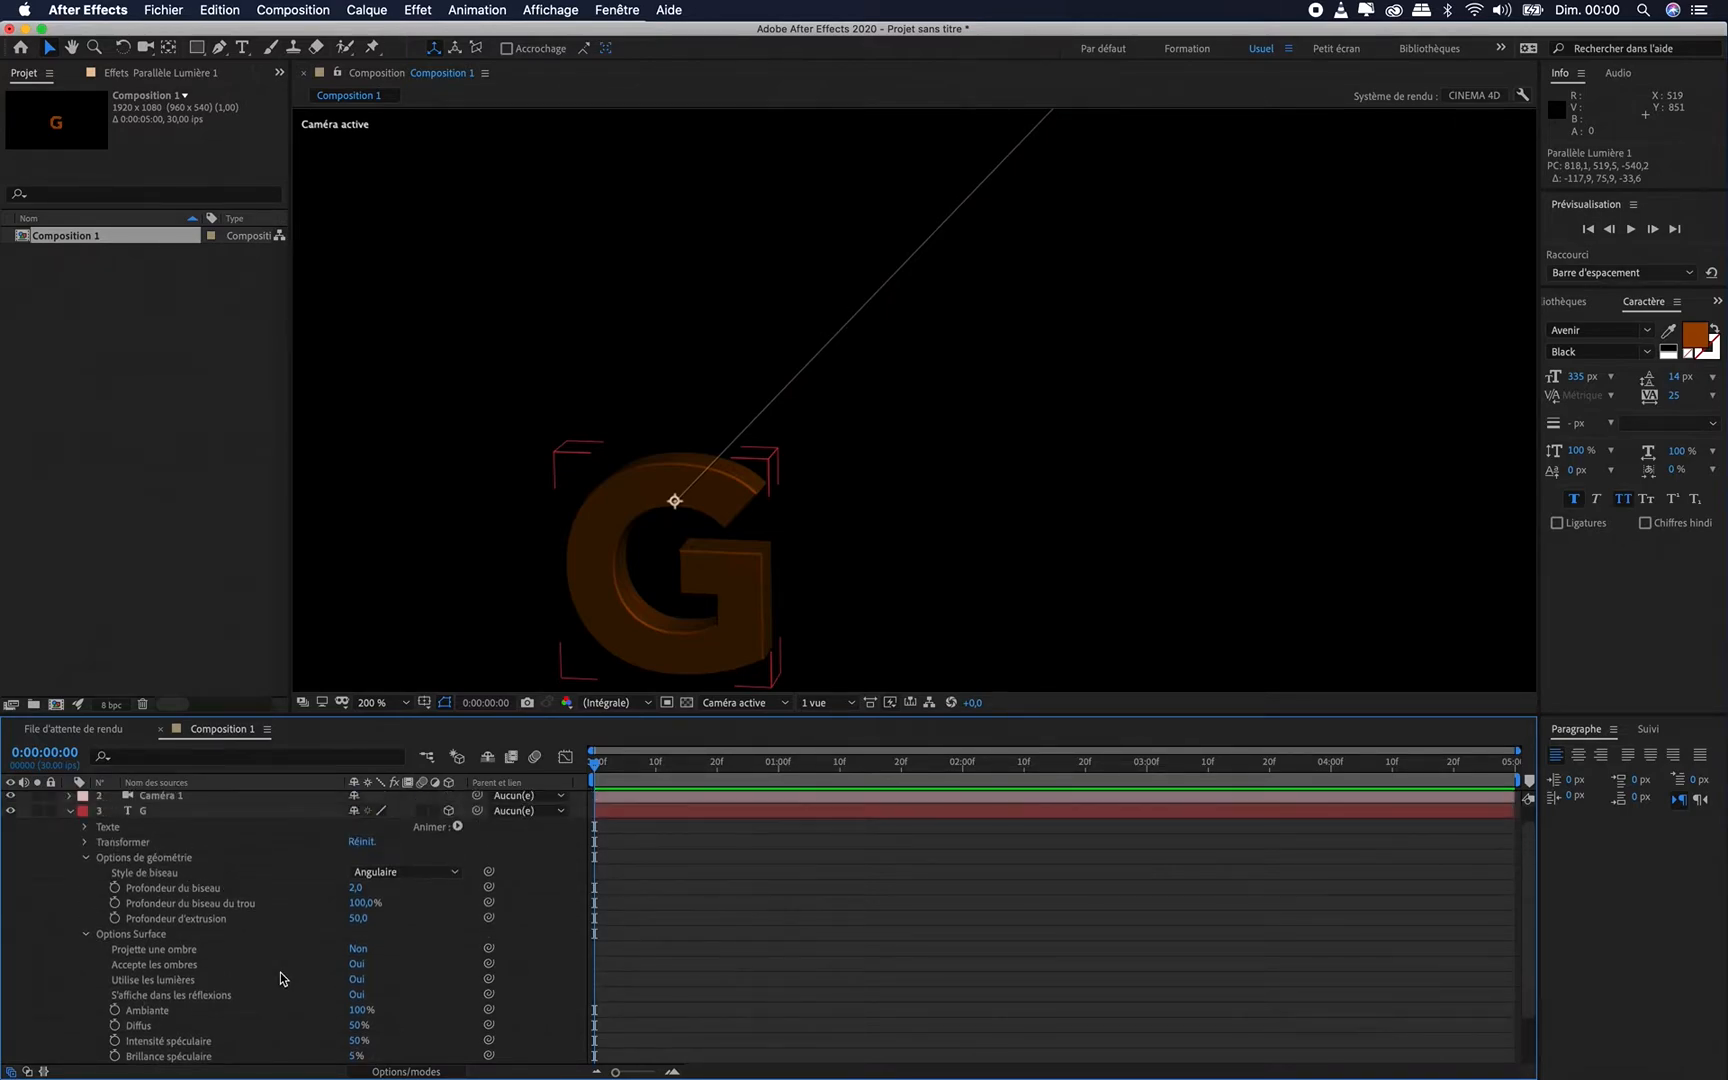
pyautogui.click(72, 815)
pyautogui.click(153, 892)
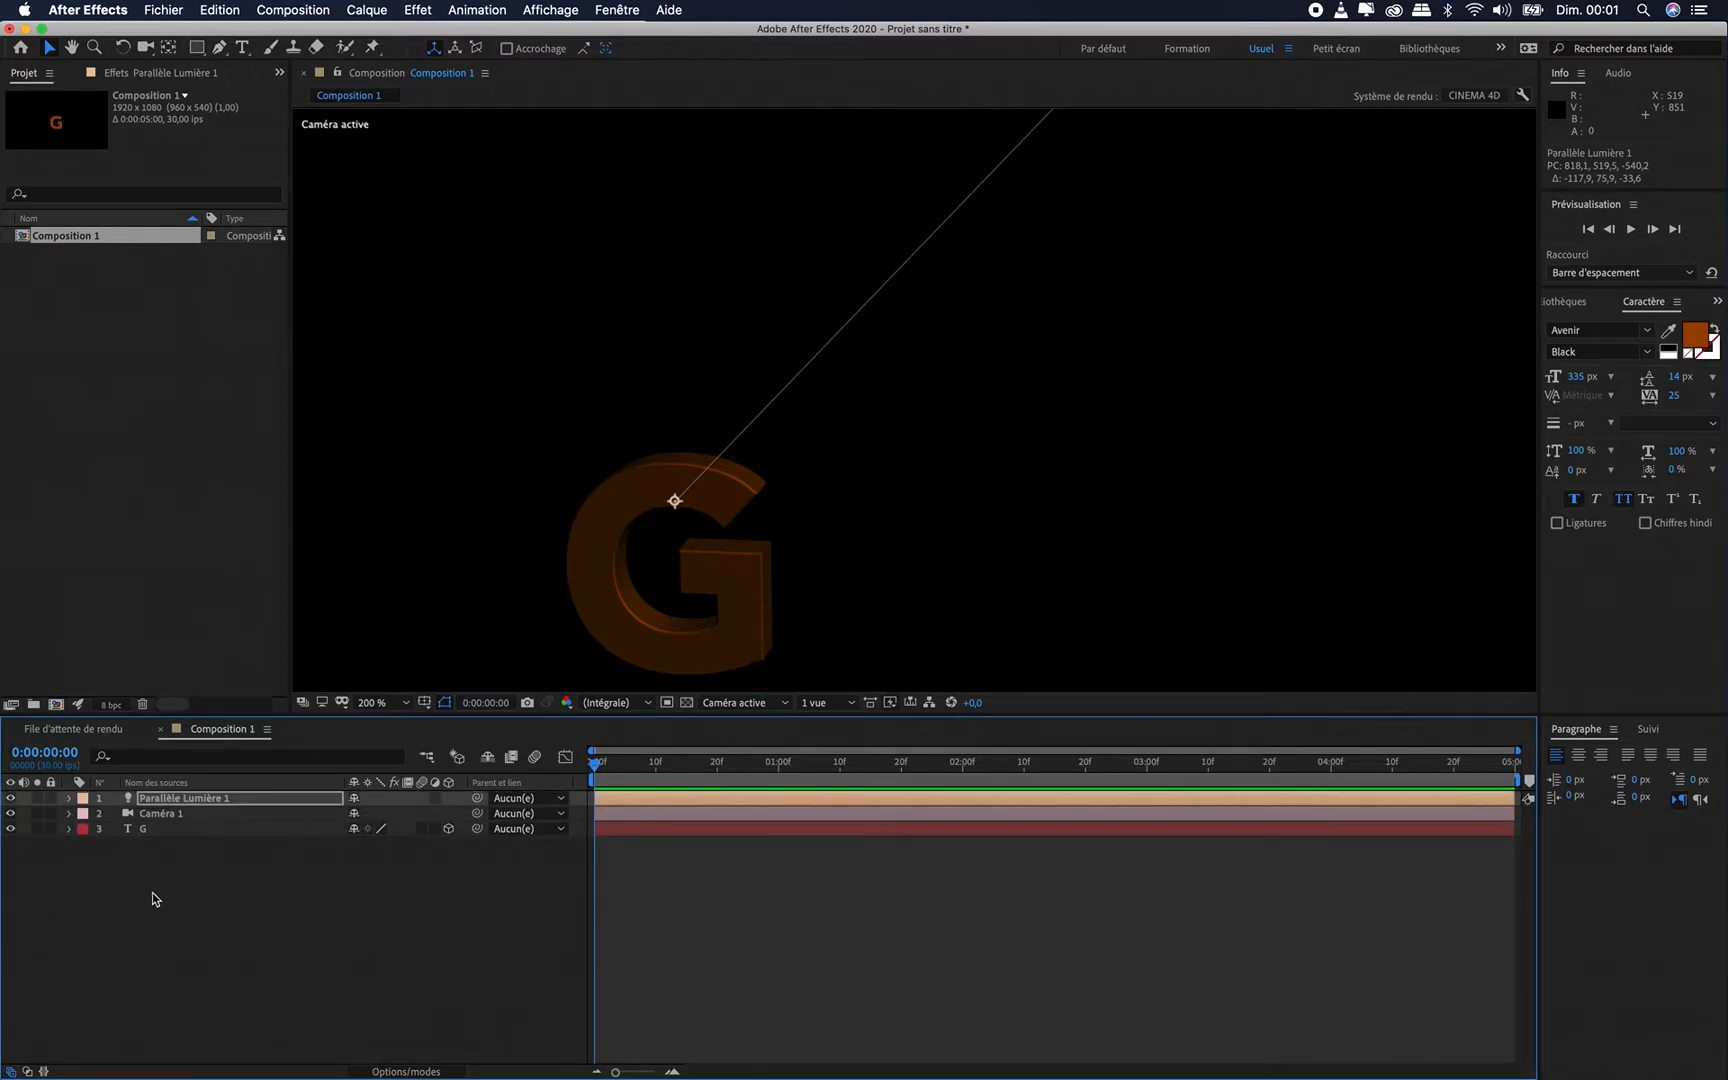
pyautogui.press(',')
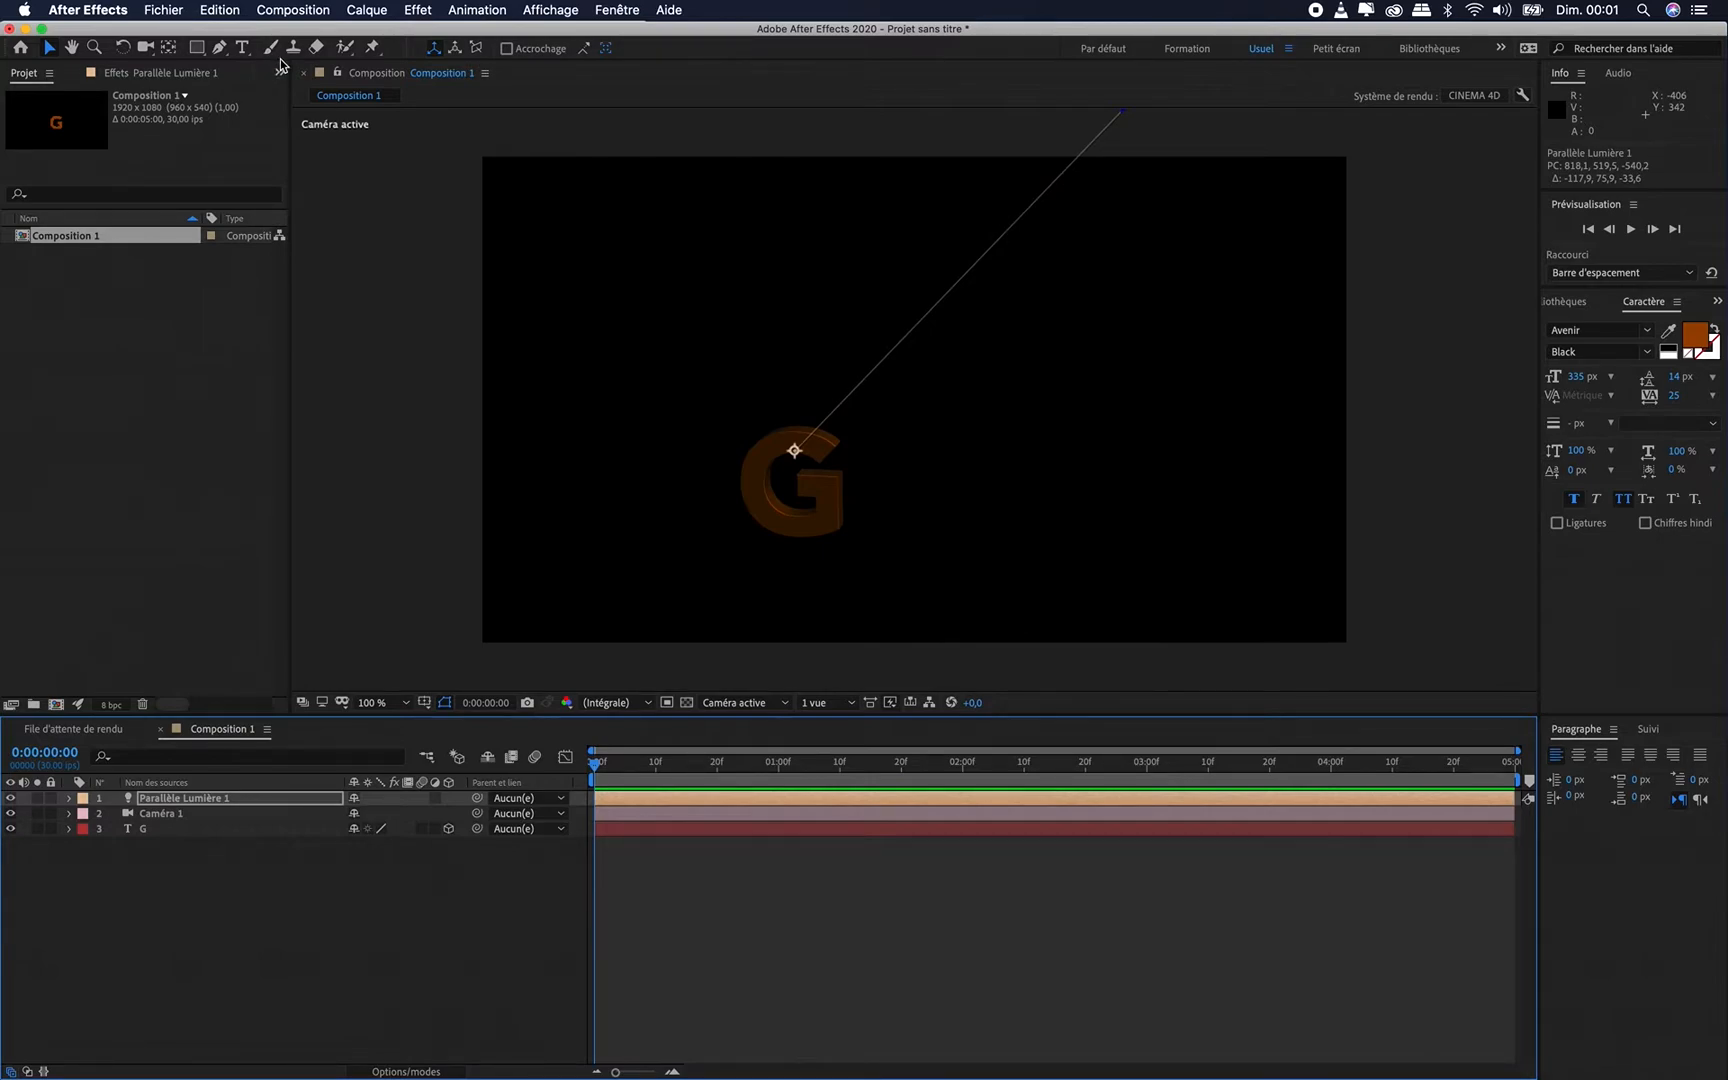
# Create a 1920 × 1080 px solid layer in lime green, colour A1FF00
pyautogui.click(378, 11)
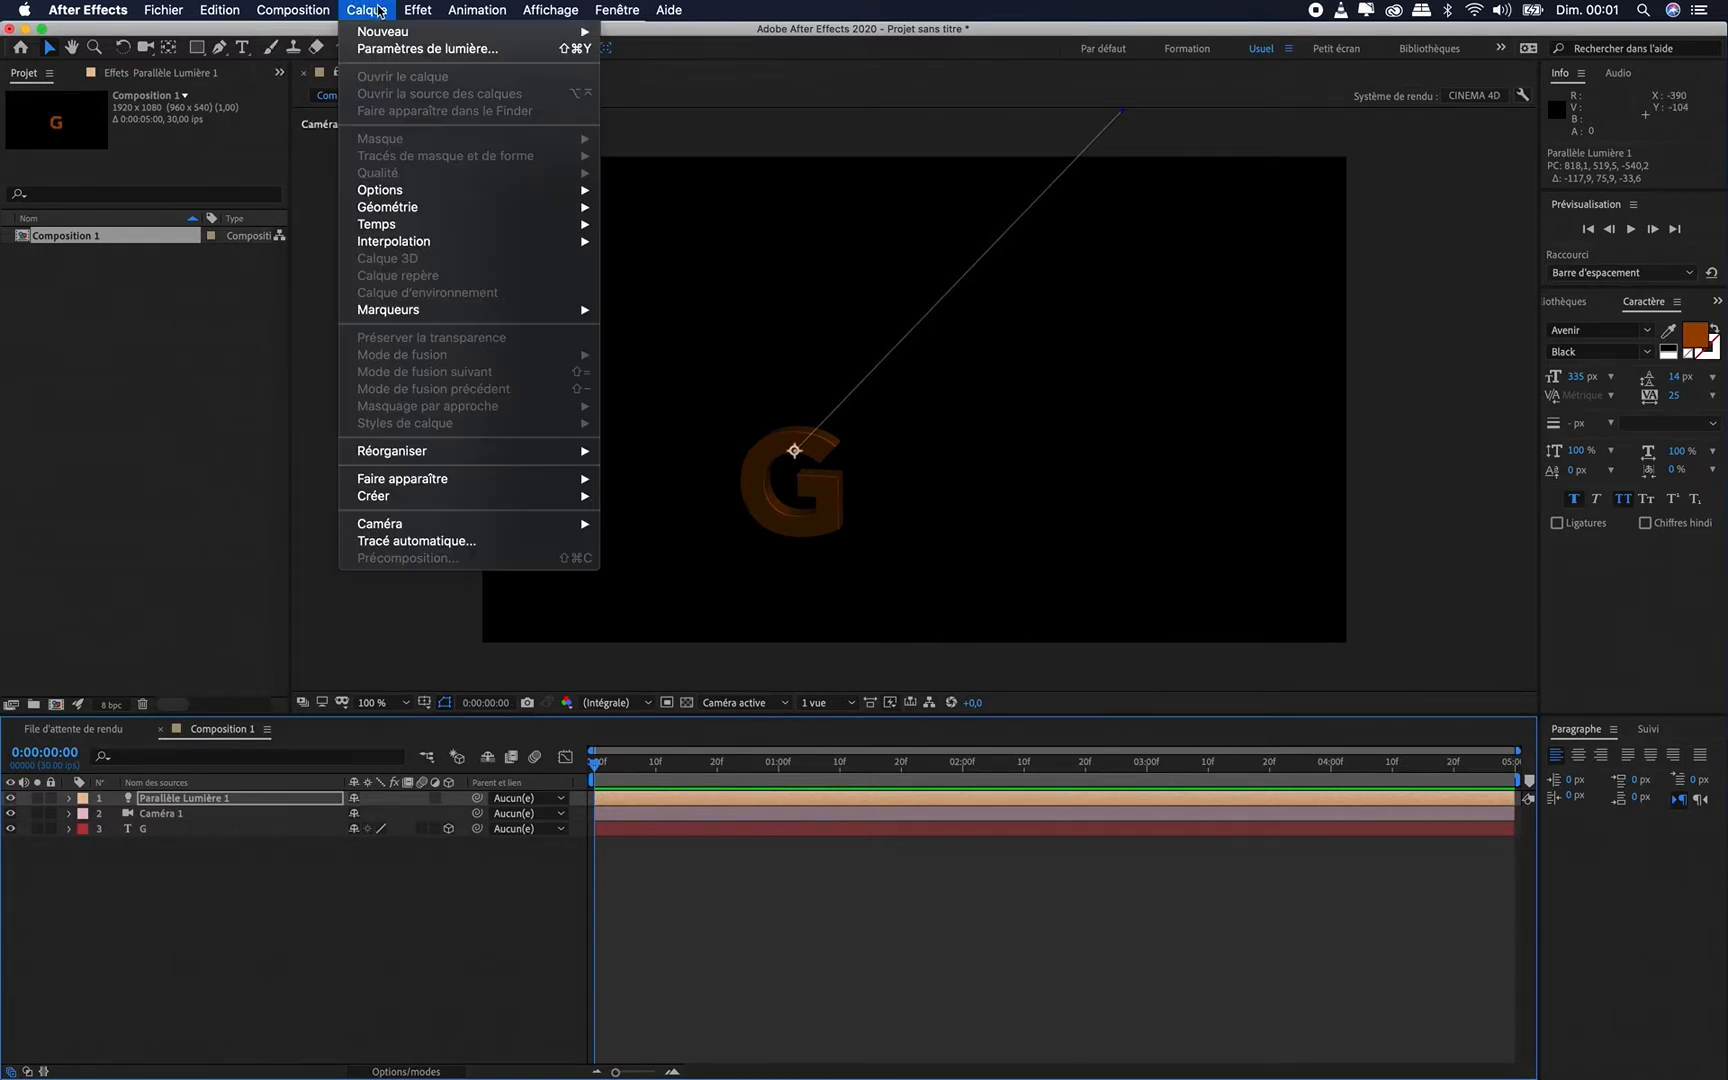
pyautogui.moveTo(400, 33)
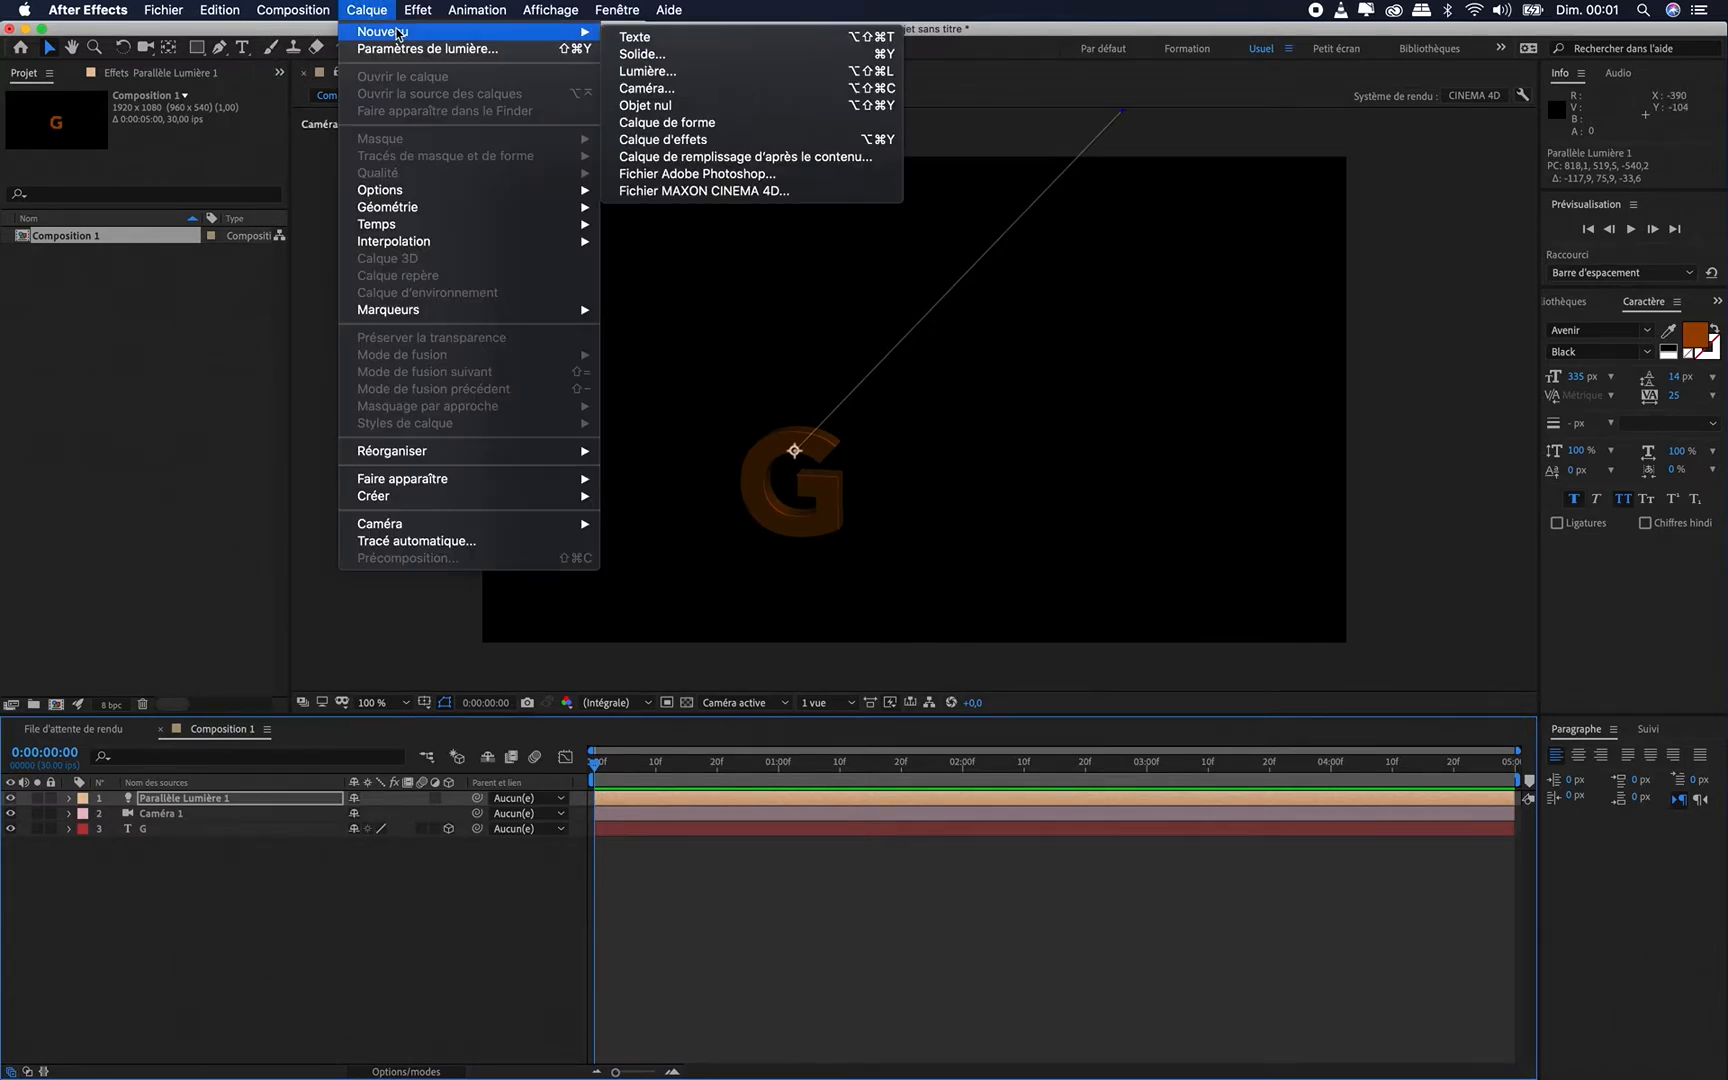
pyautogui.click(738, 56)
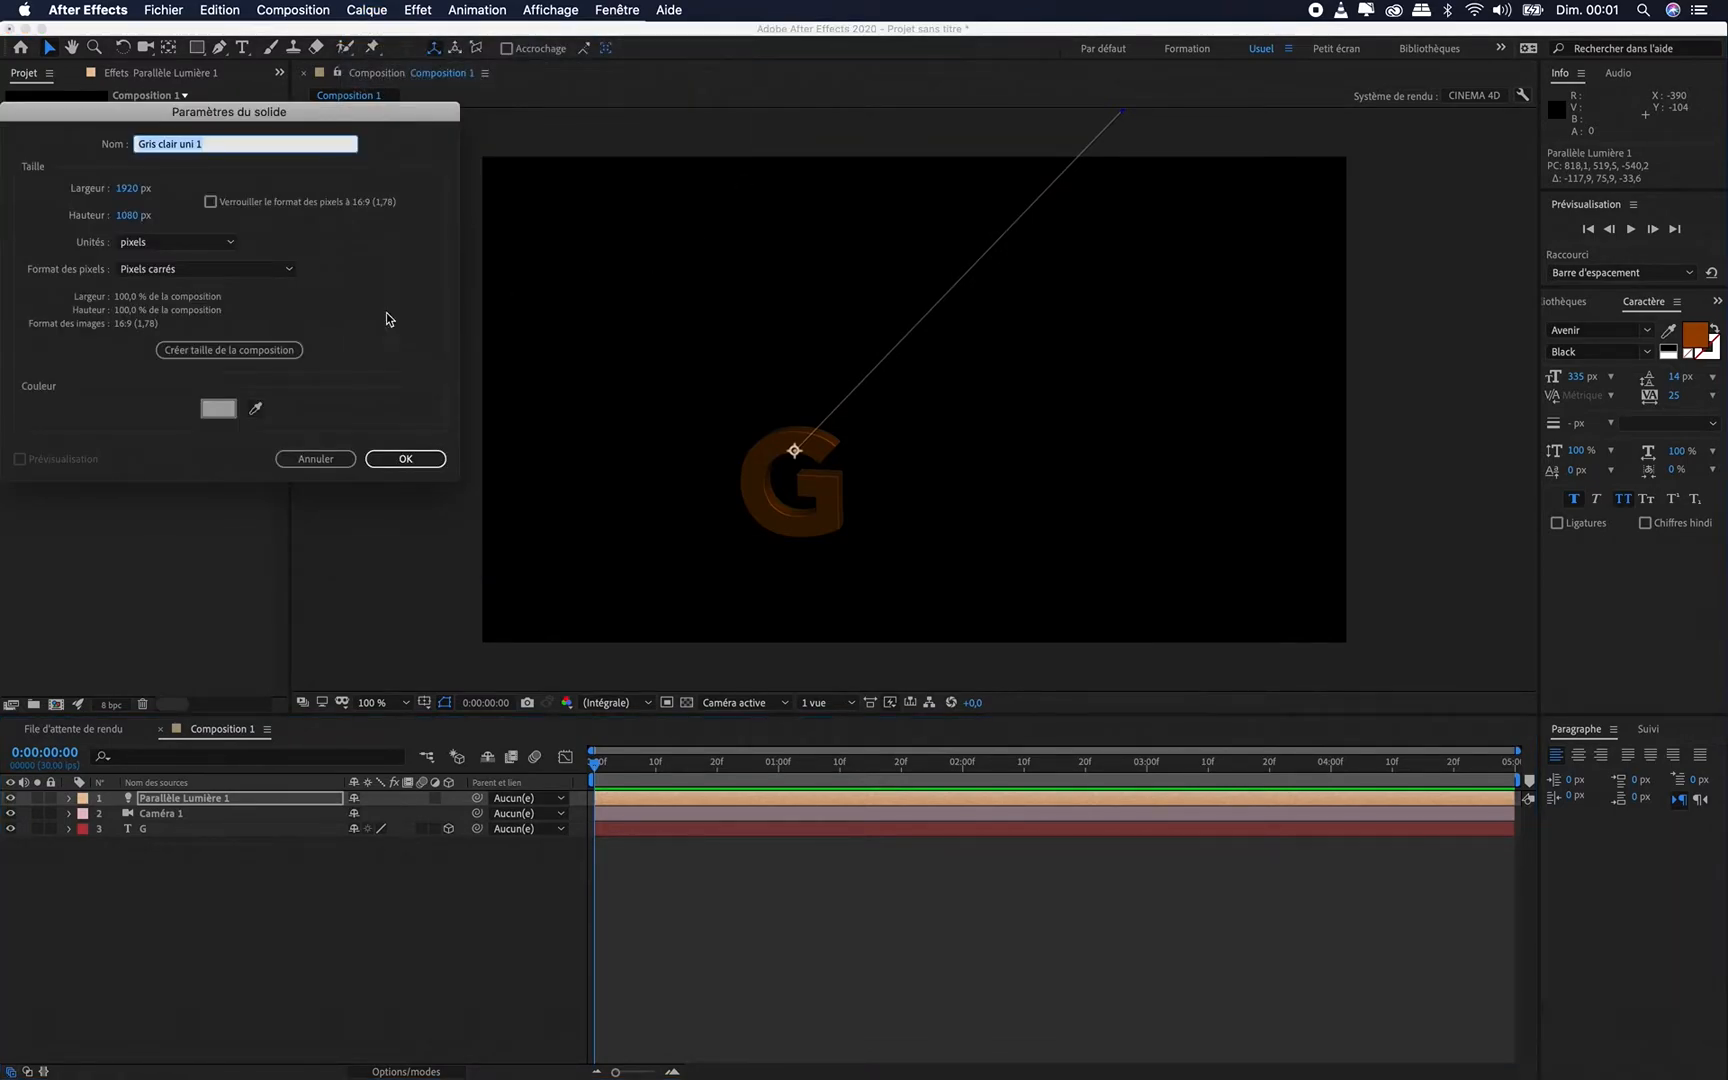
pyautogui.click(218, 408)
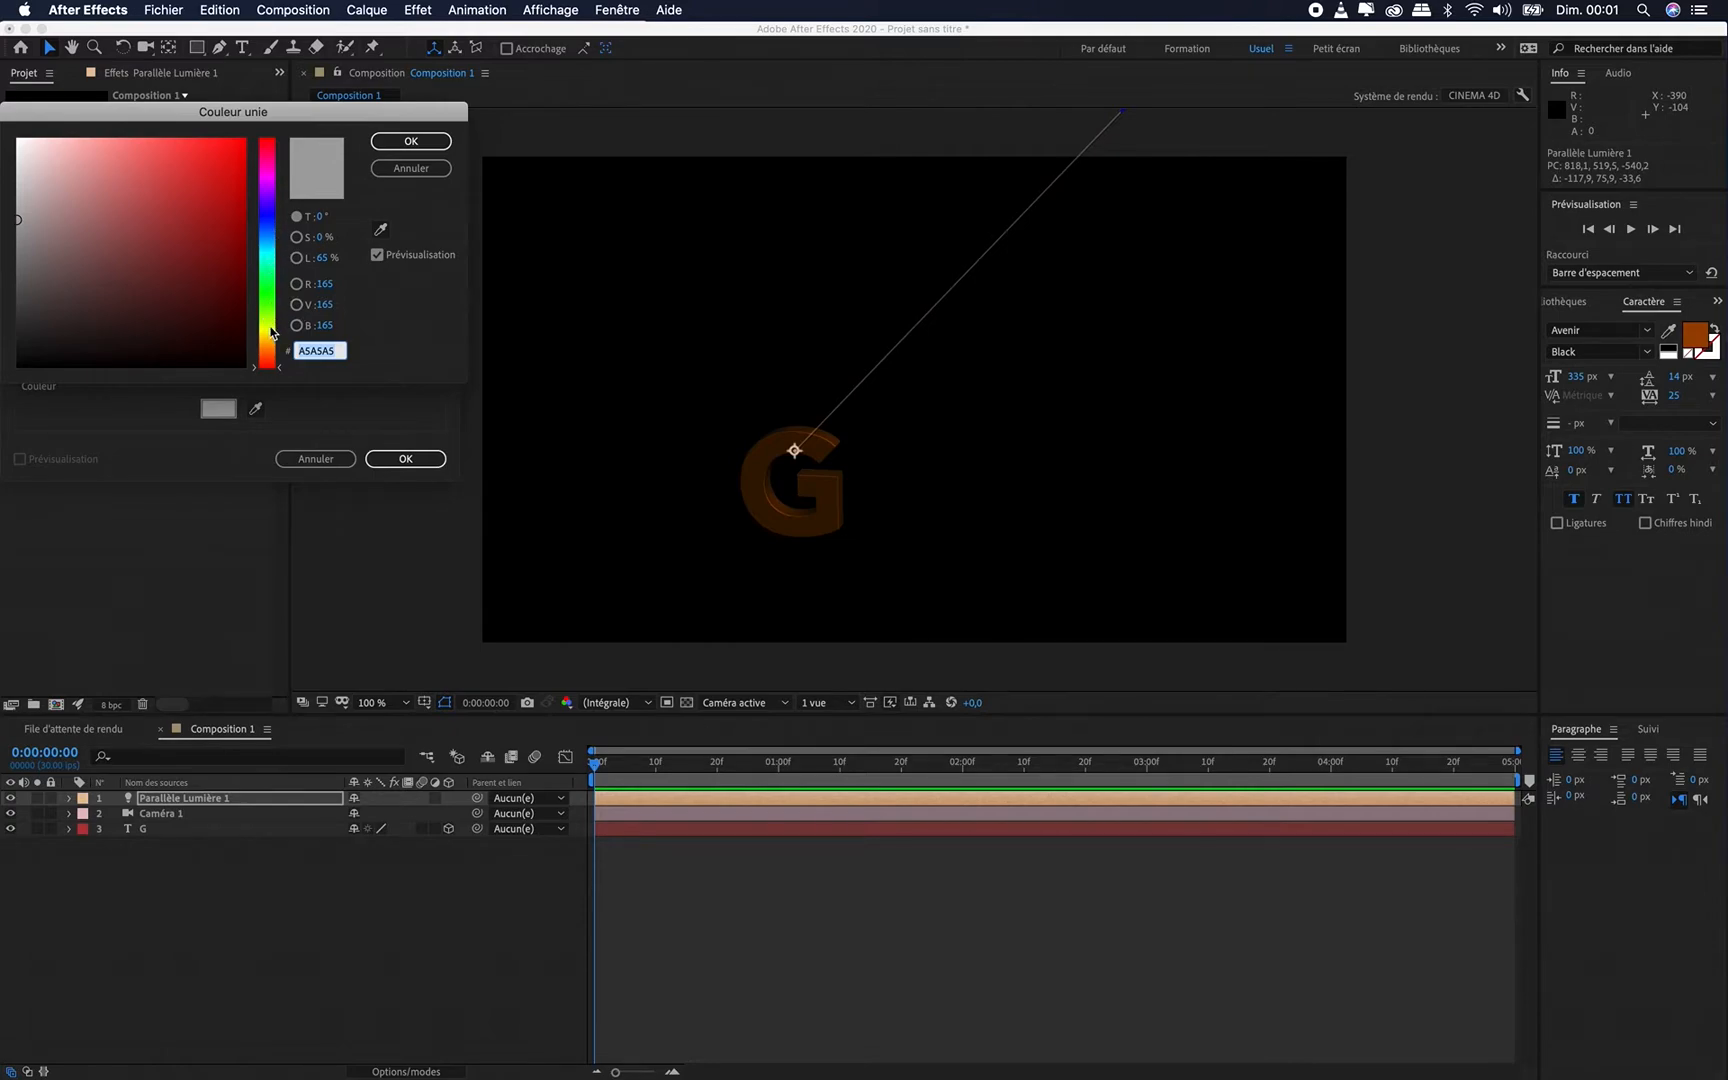
pyautogui.click(268, 320)
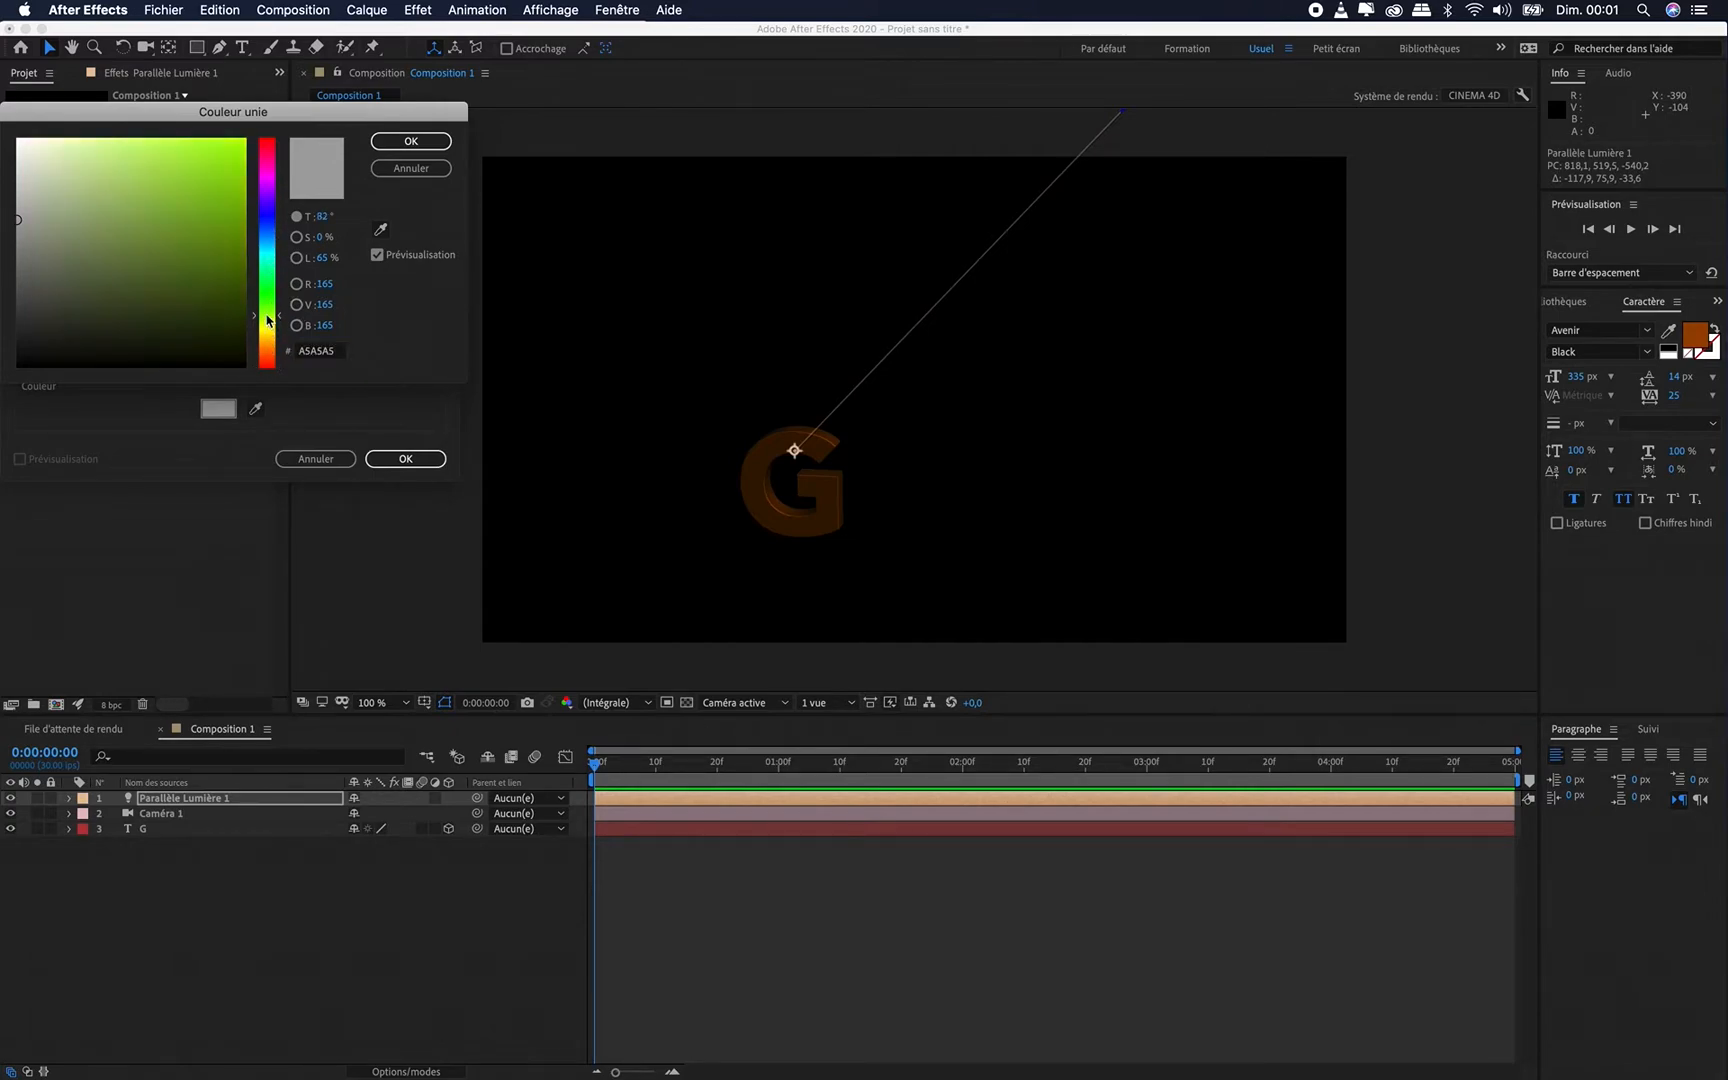
pyautogui.moveTo(214, 244); pyautogui.dragTo(272, 180)
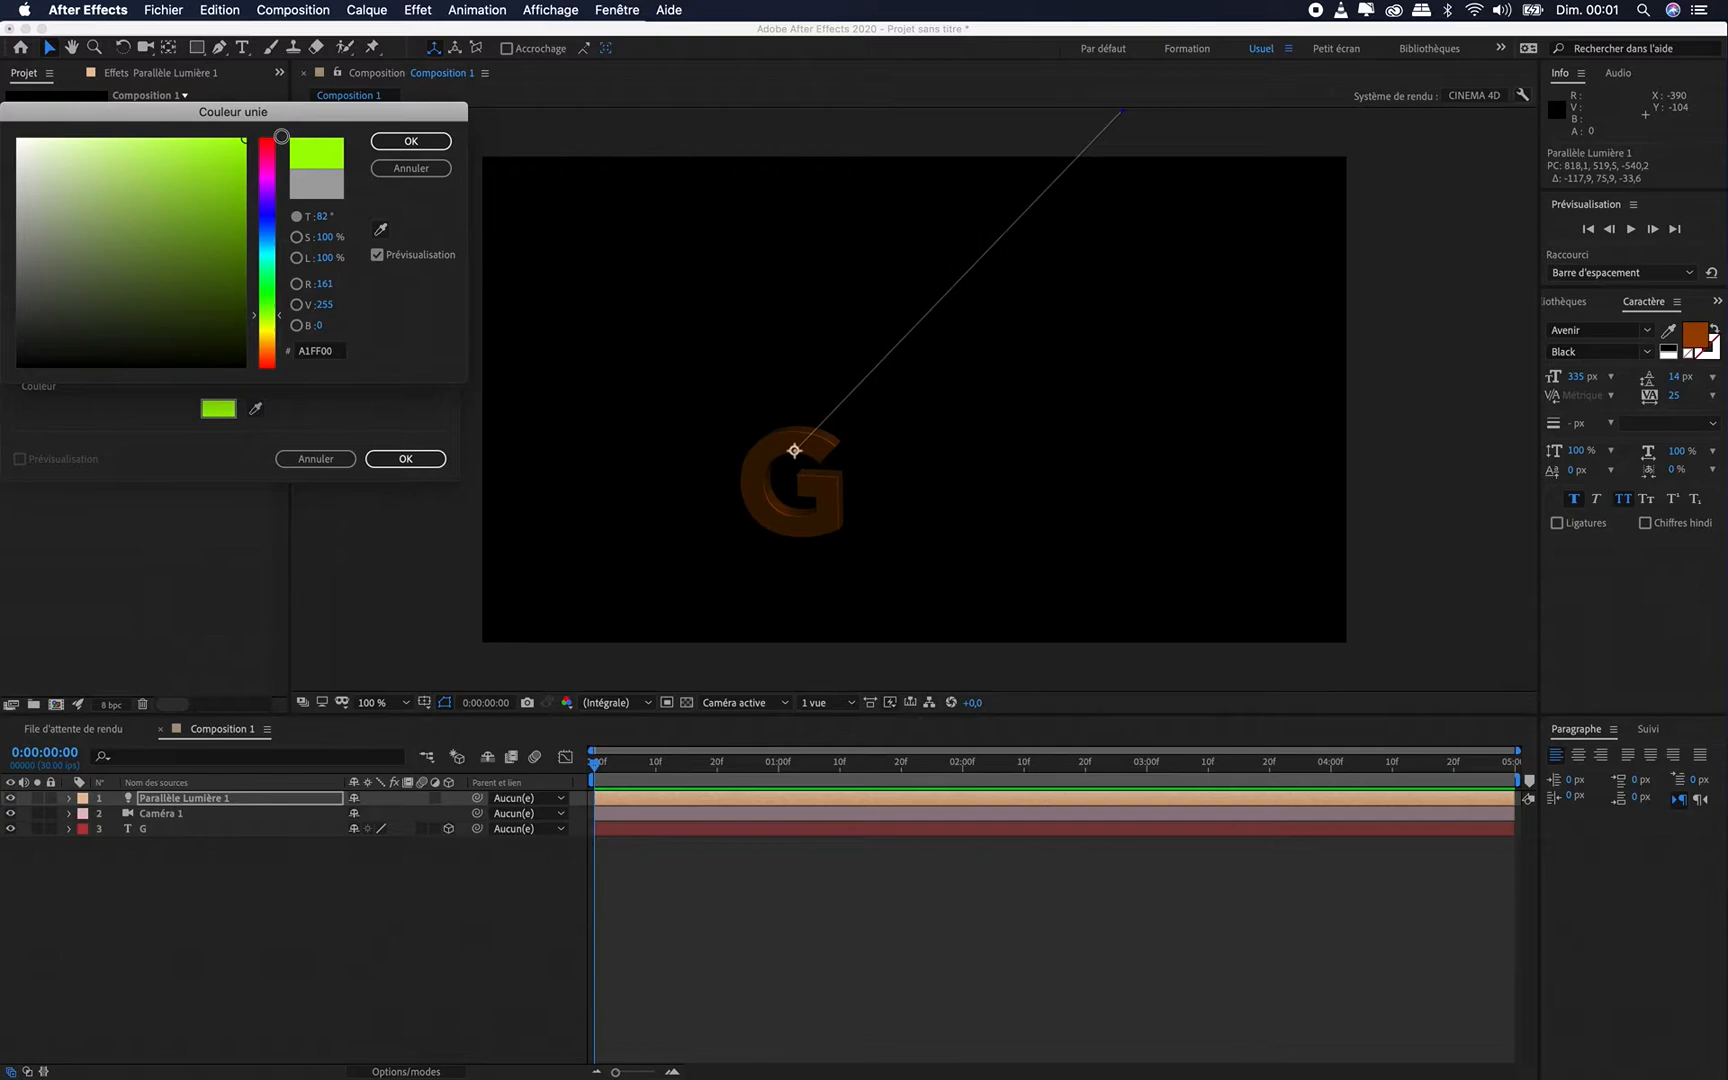
pyautogui.click(400, 141)
pyautogui.click(405, 458)
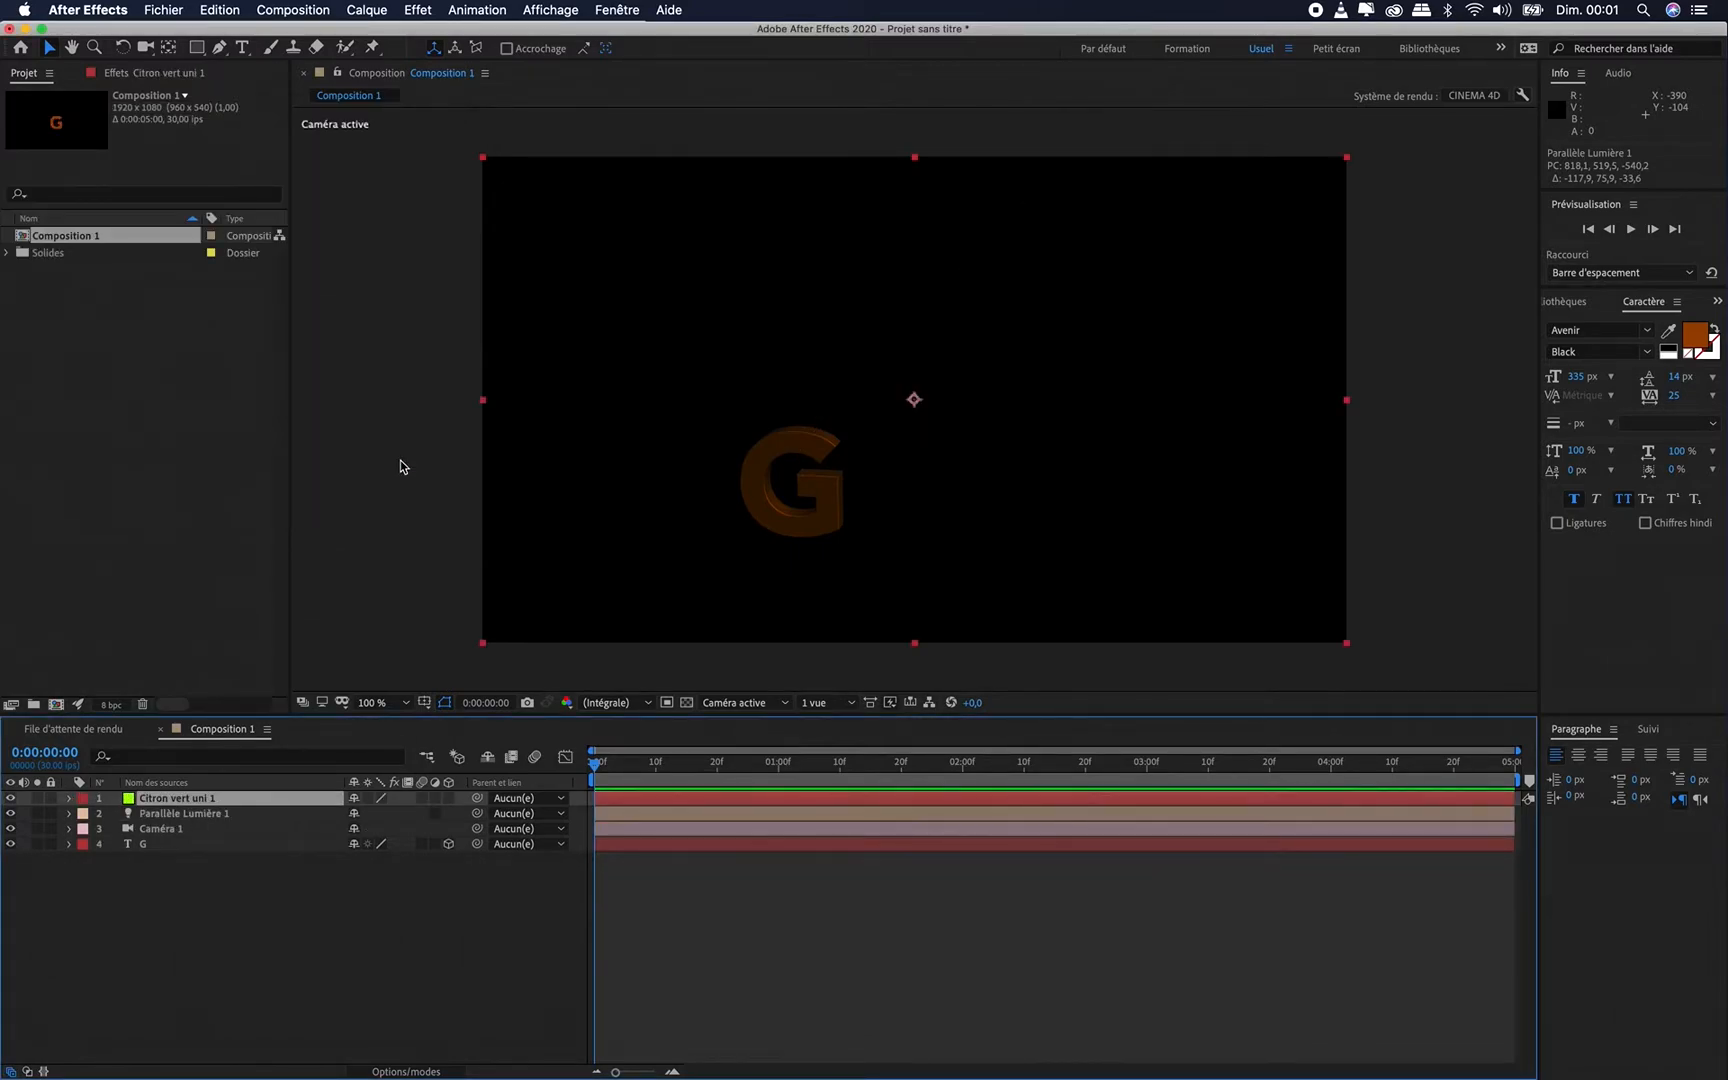
# Make the lime green solid a 3D layer and rotate it flat to an orientation of 270°, 0°, 0°
pyautogui.click(450, 798)
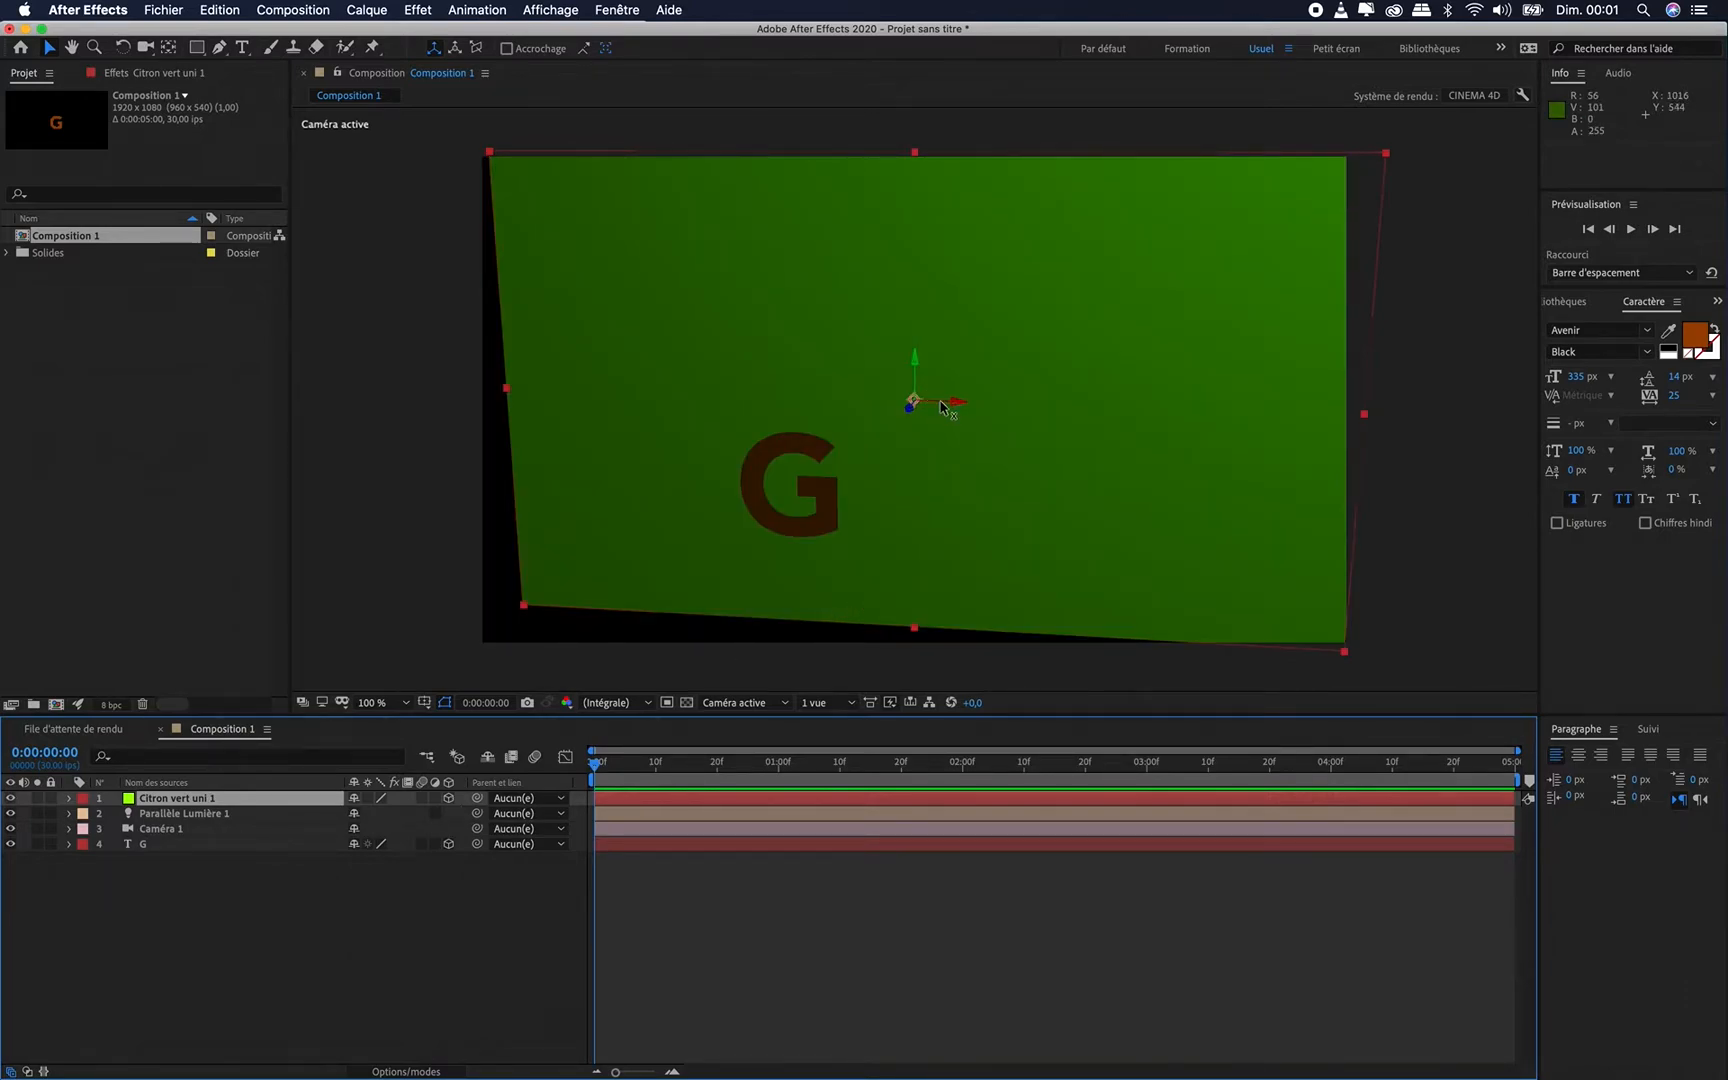
pyautogui.press('w')
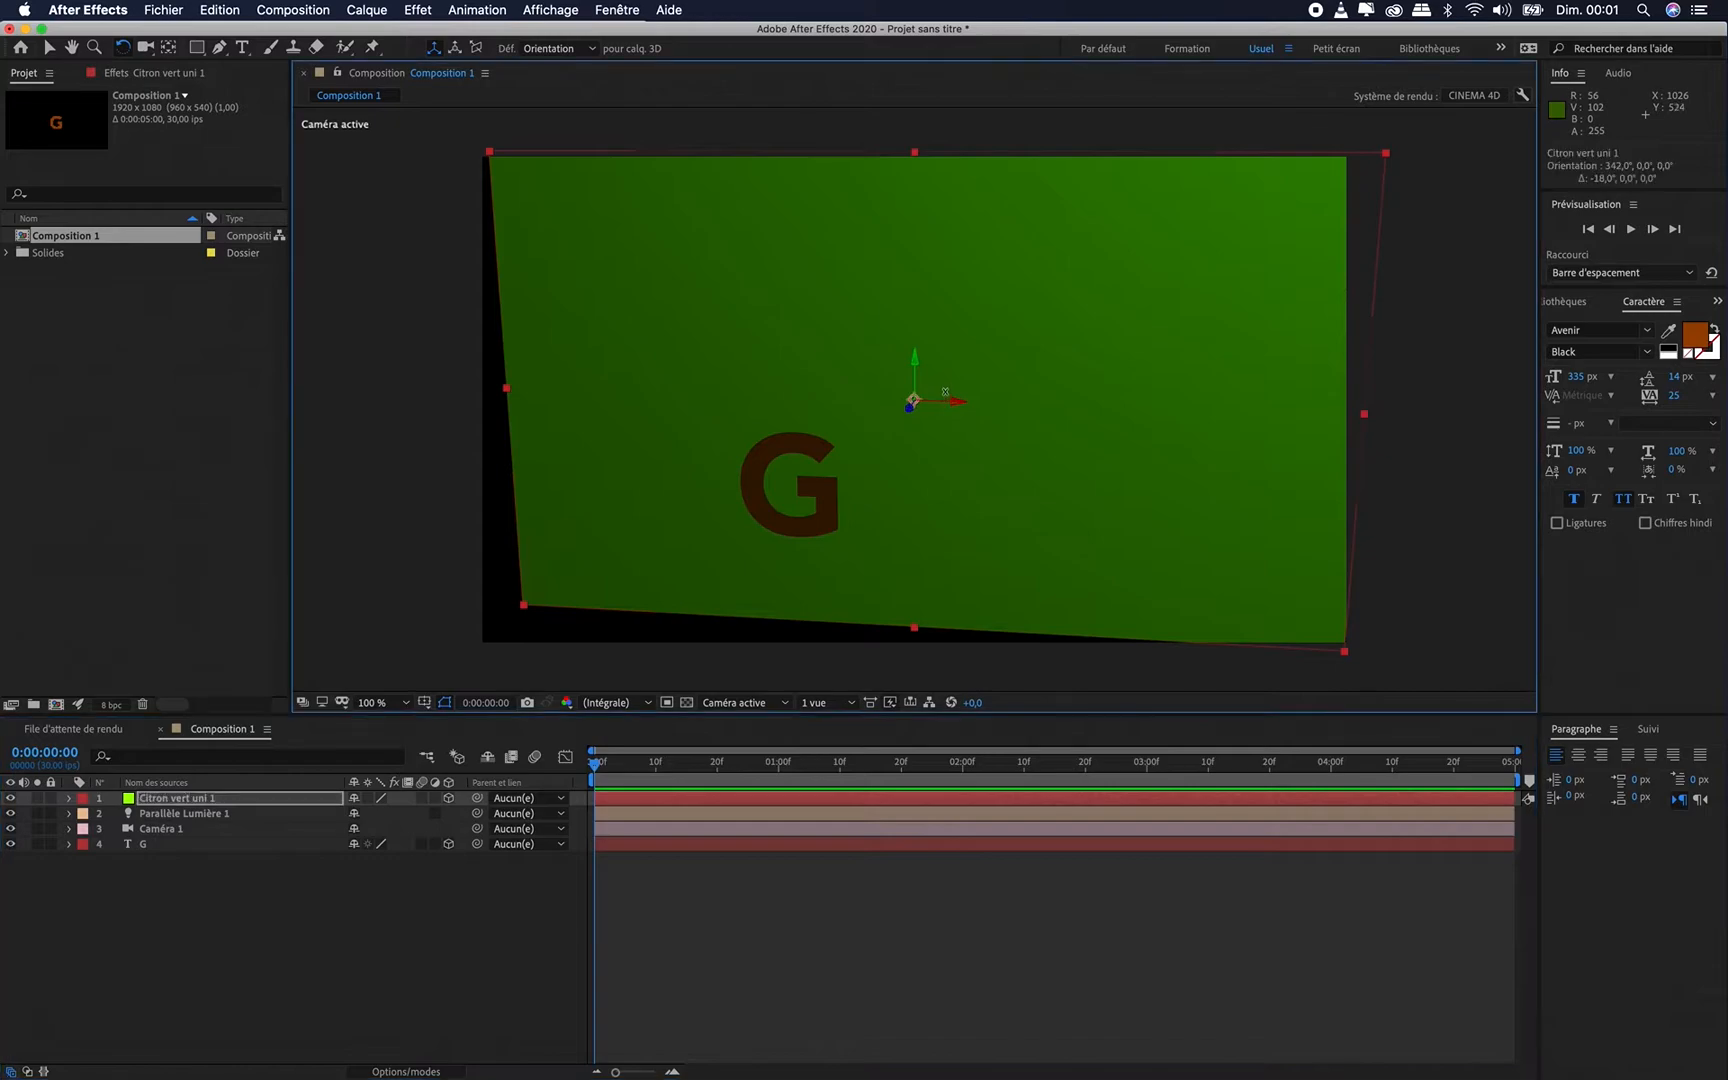
pyautogui.moveTo(945, 401); pyautogui.dragTo(942, 355)
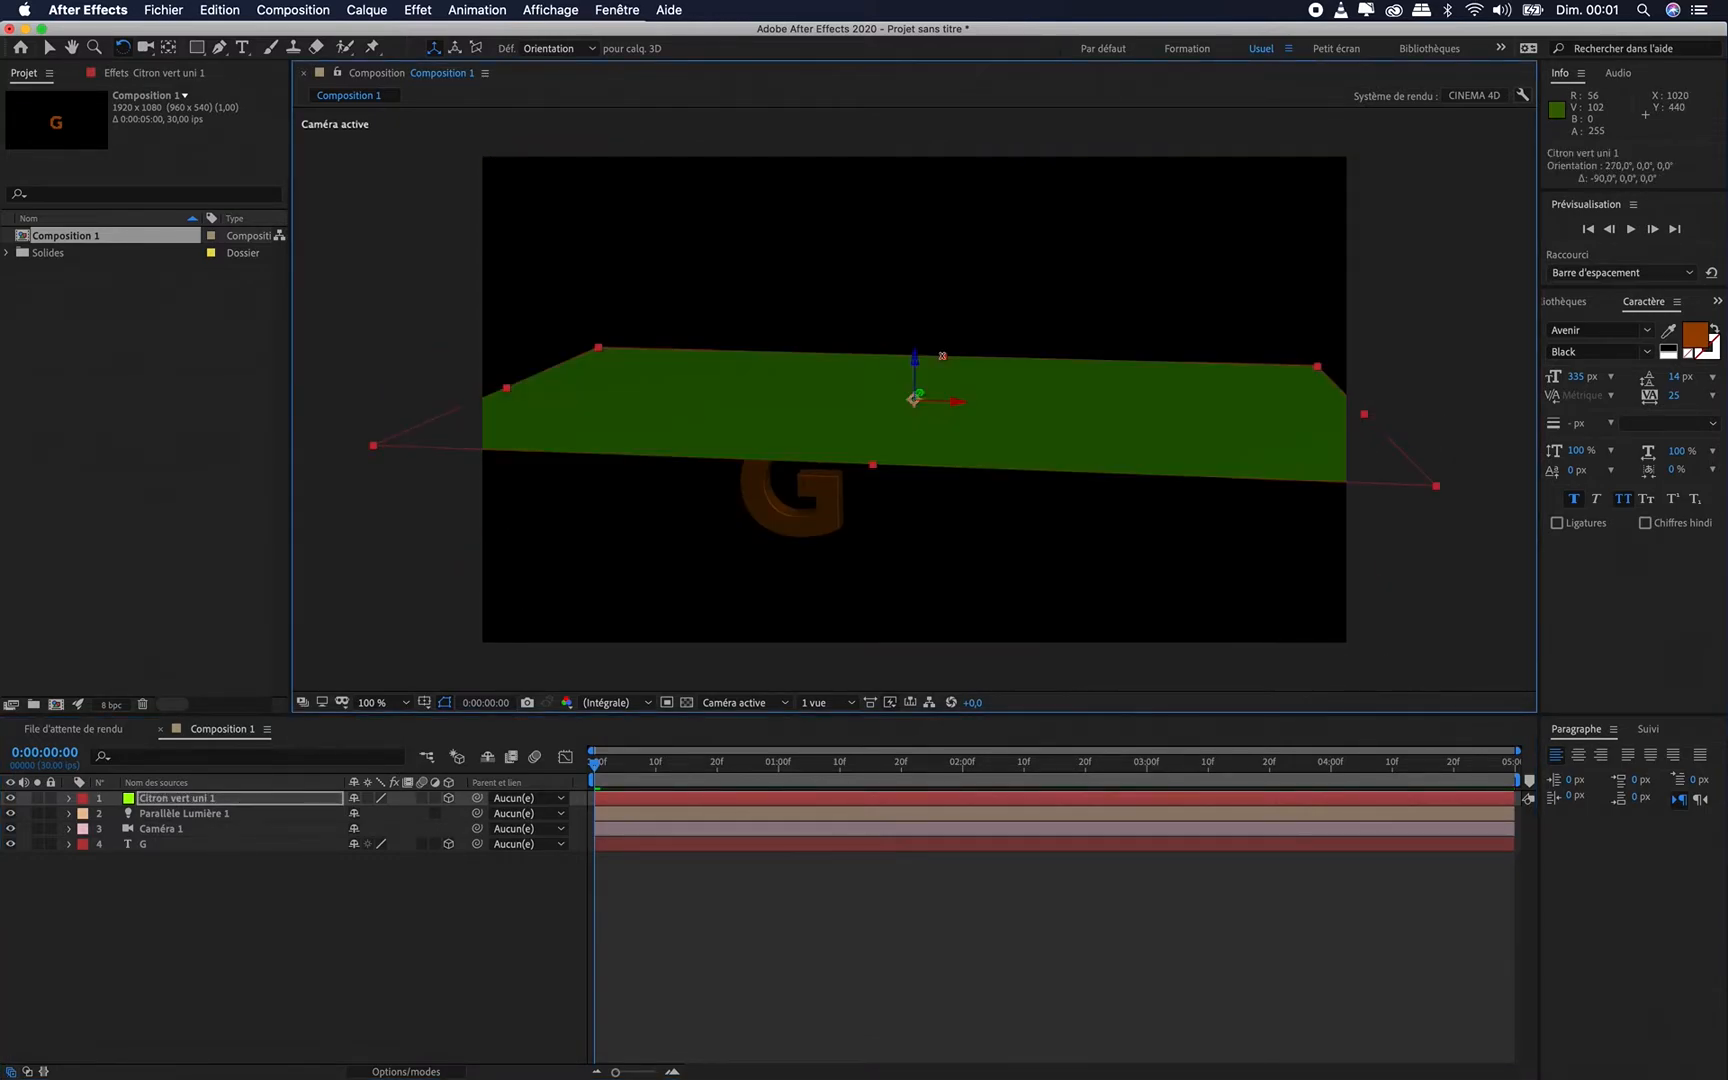
# Lower the green solid beneath the G as a floor, to position 960, 874, 0
pyautogui.press('v')
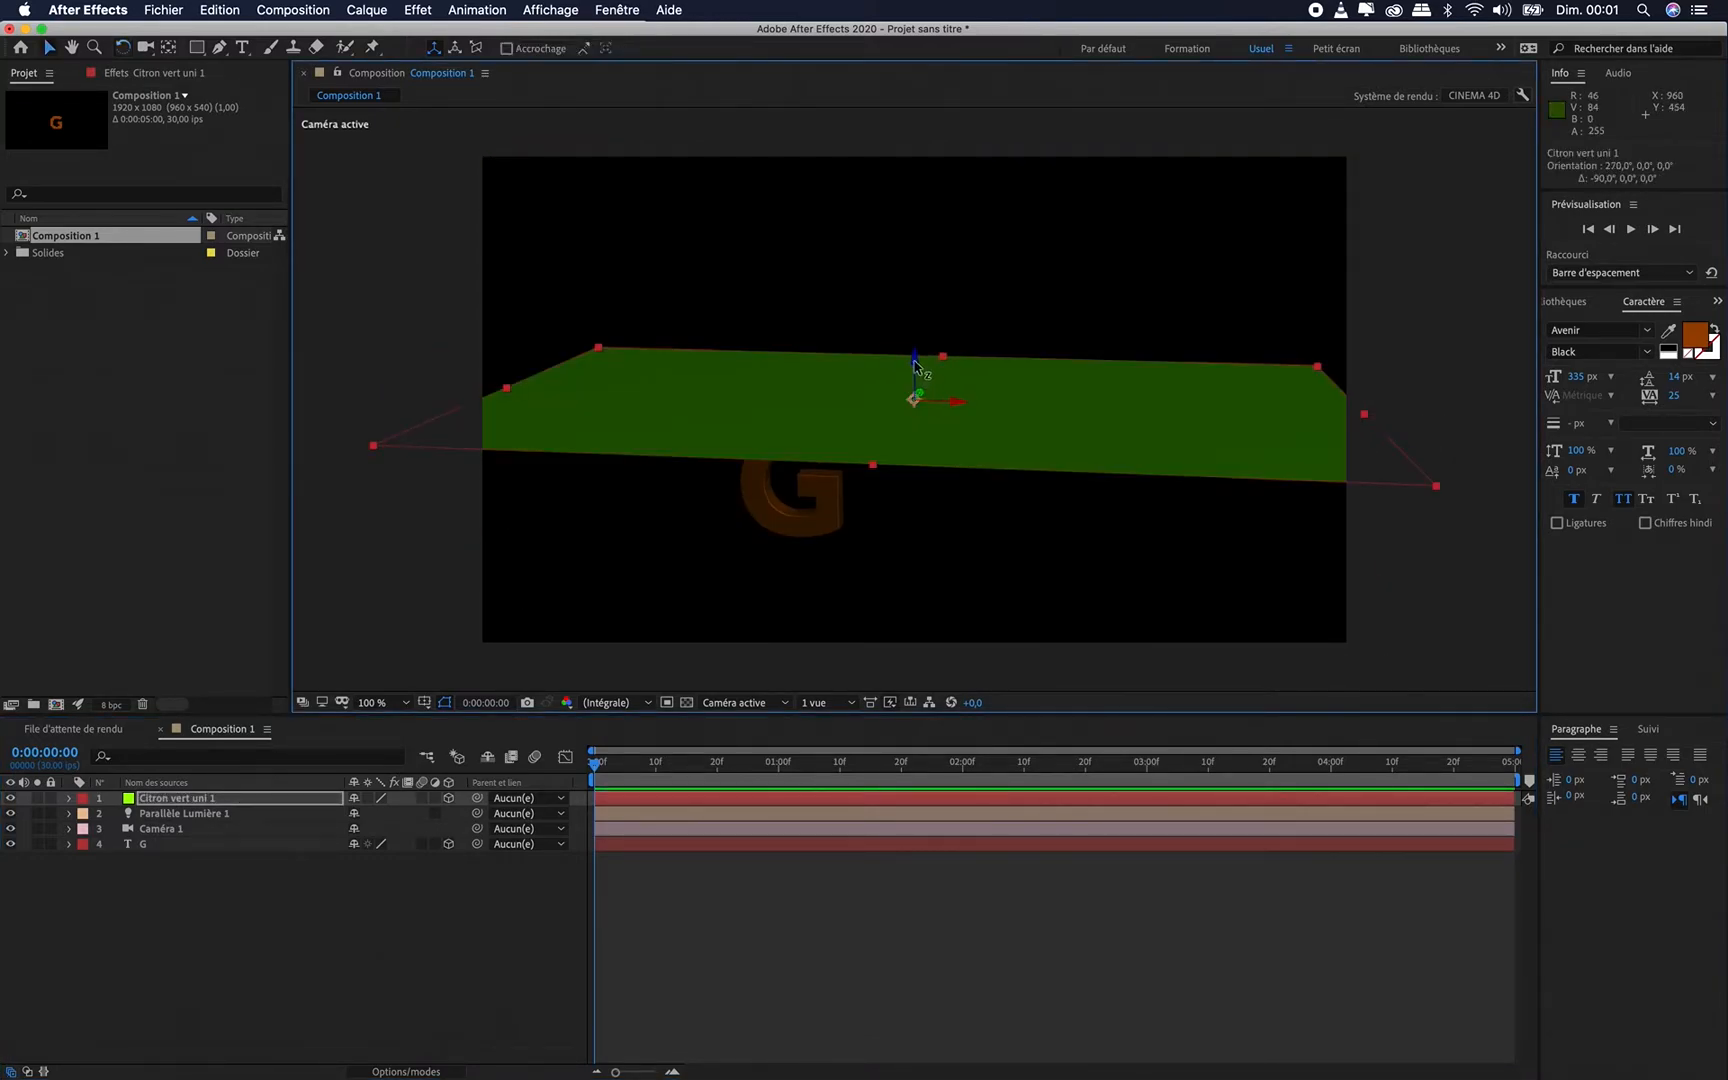
pyautogui.moveTo(914, 363); pyautogui.dragTo(922, 440)
pyautogui.moveTo(914, 478); pyautogui.dragTo(913, 519)
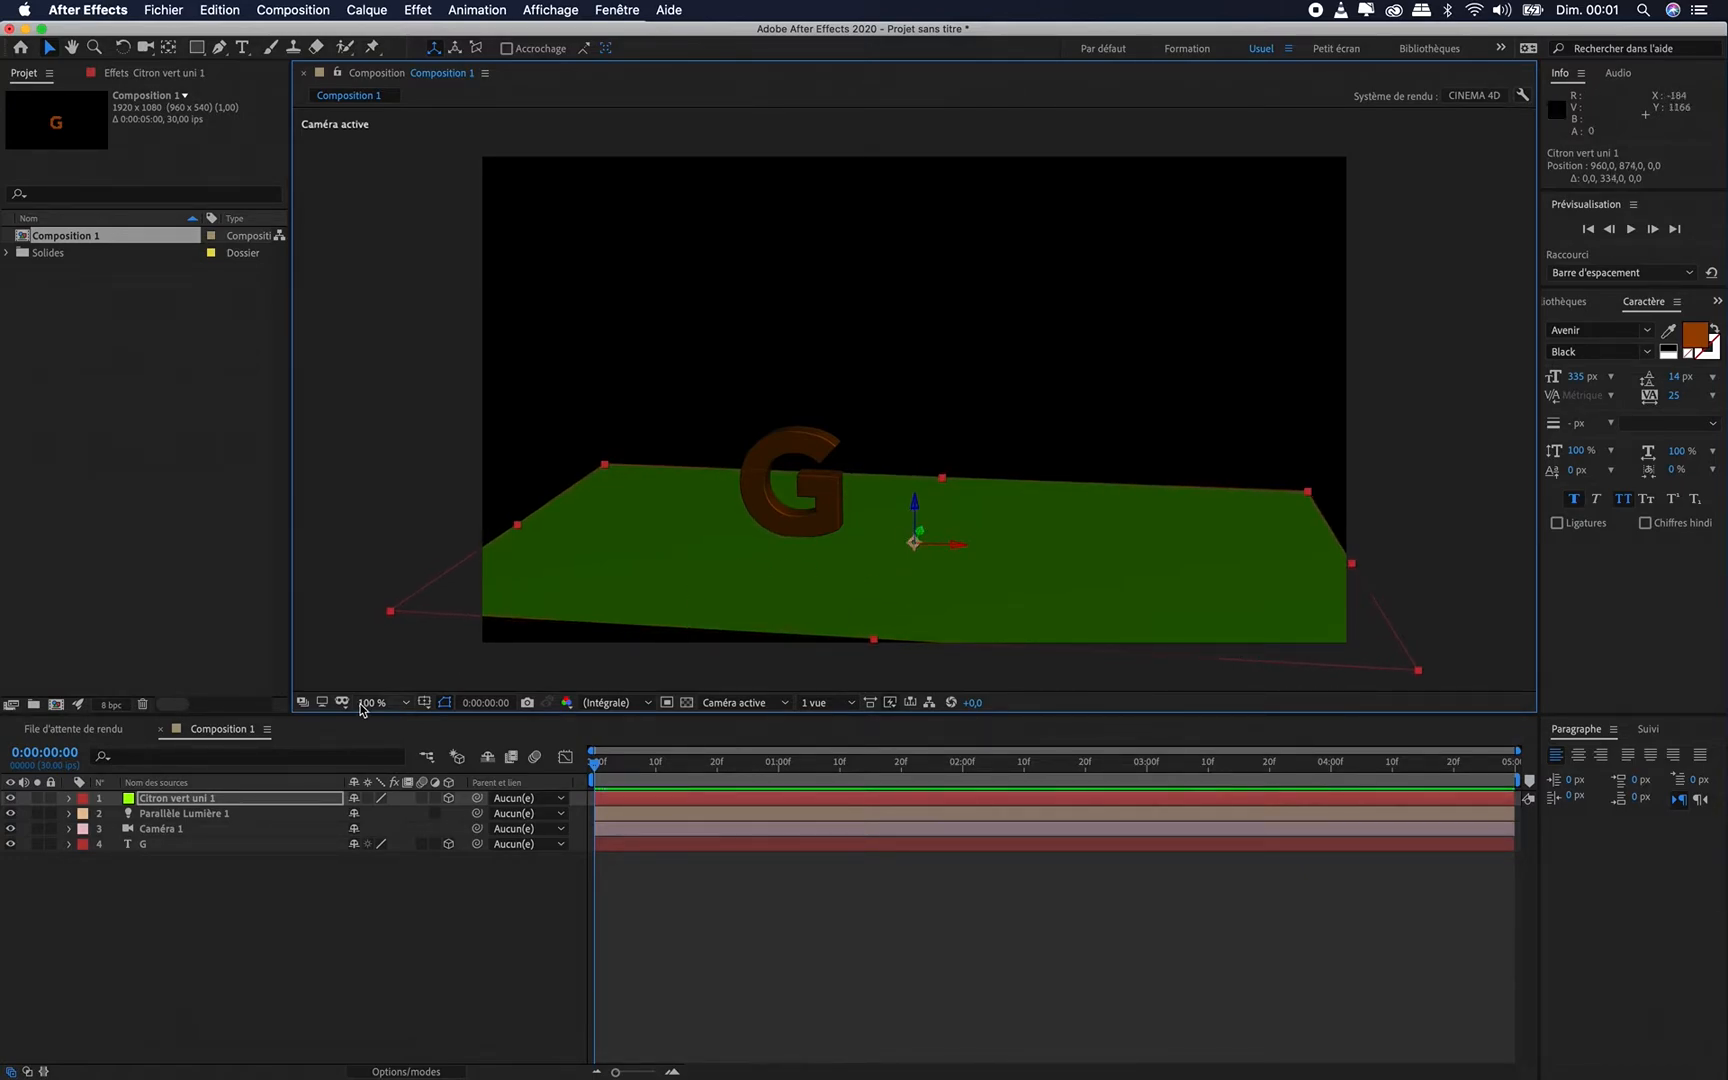
# Set Projette une ombre to Oui in the green solid's surface options
pyautogui.click(69, 799)
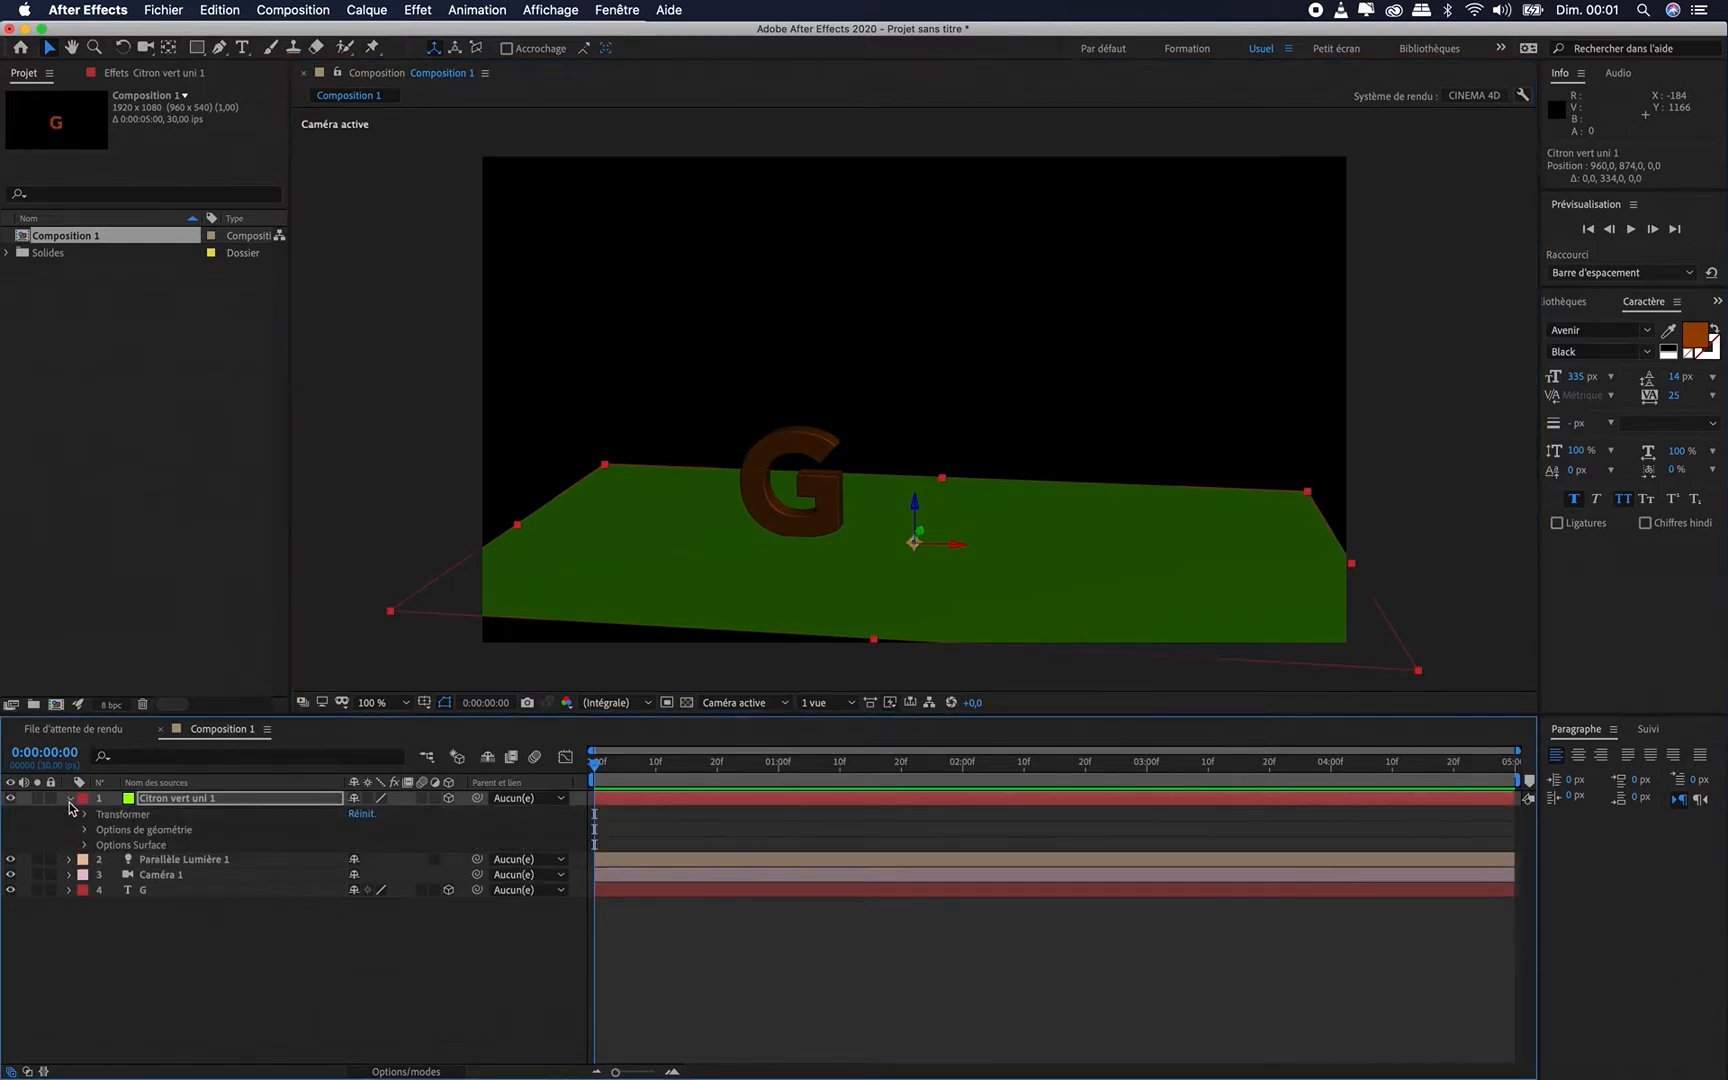
pyautogui.click(85, 846)
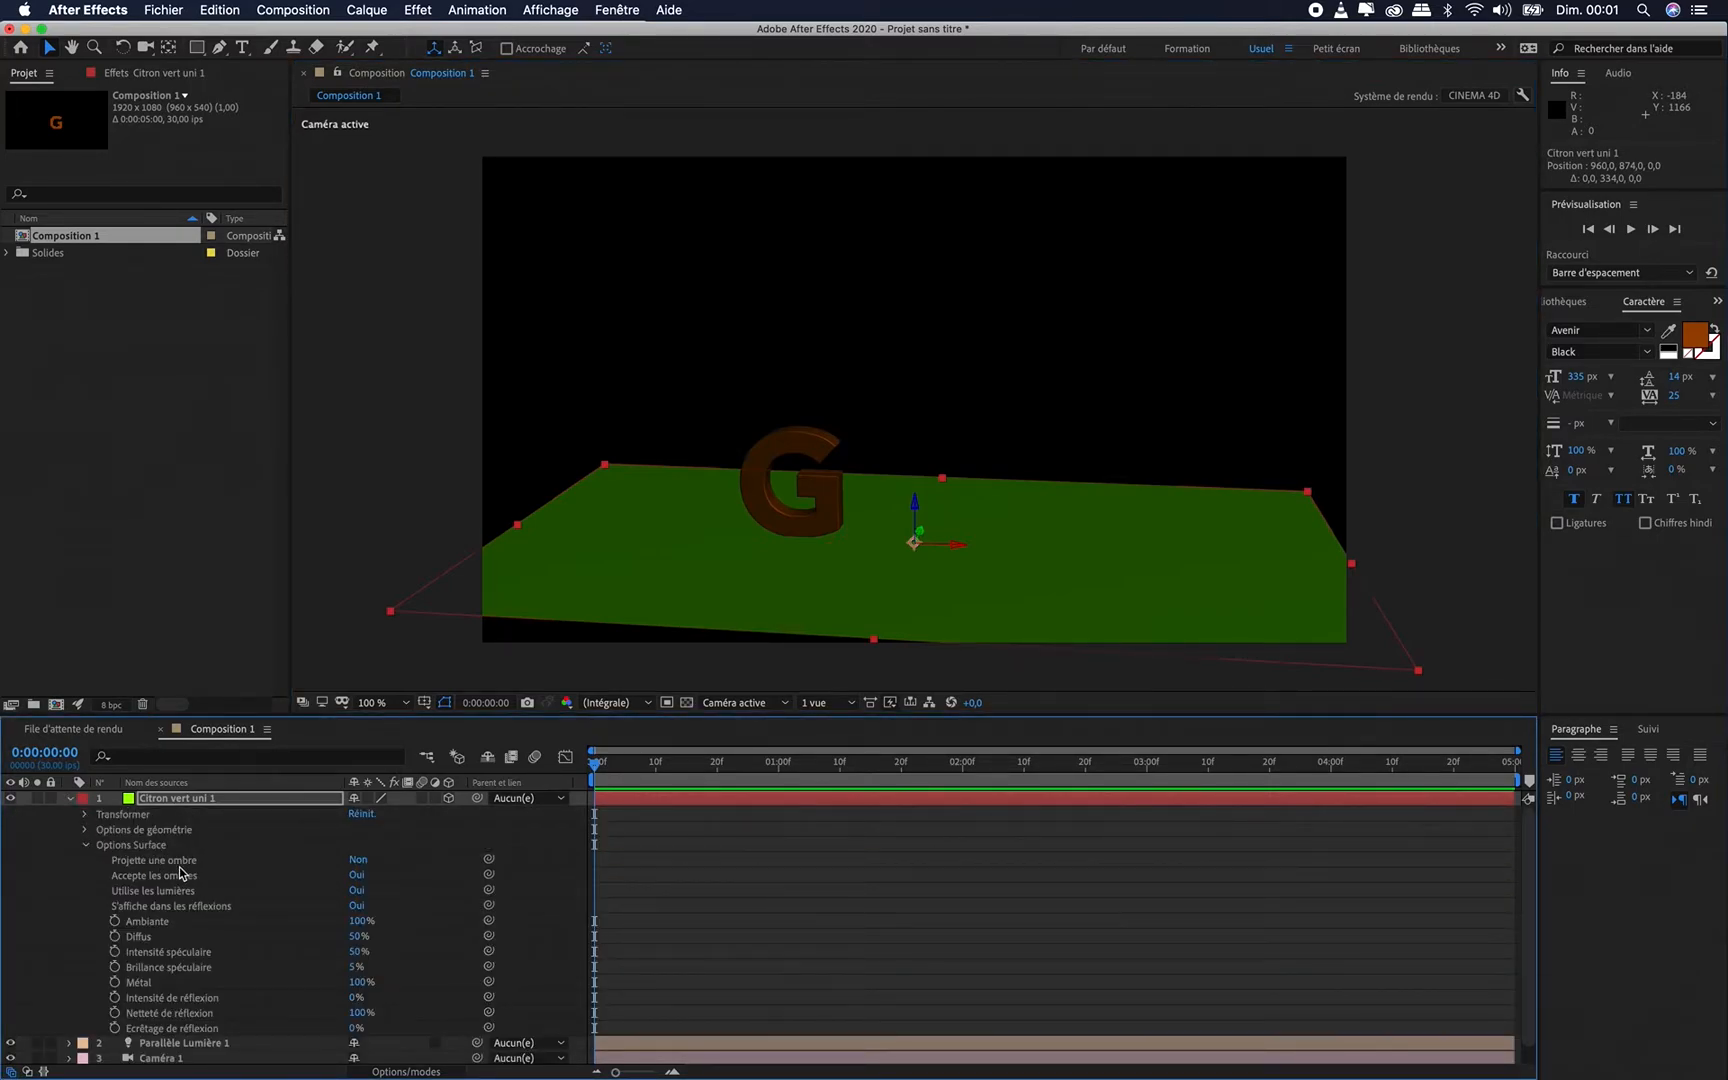
pyautogui.click(356, 860)
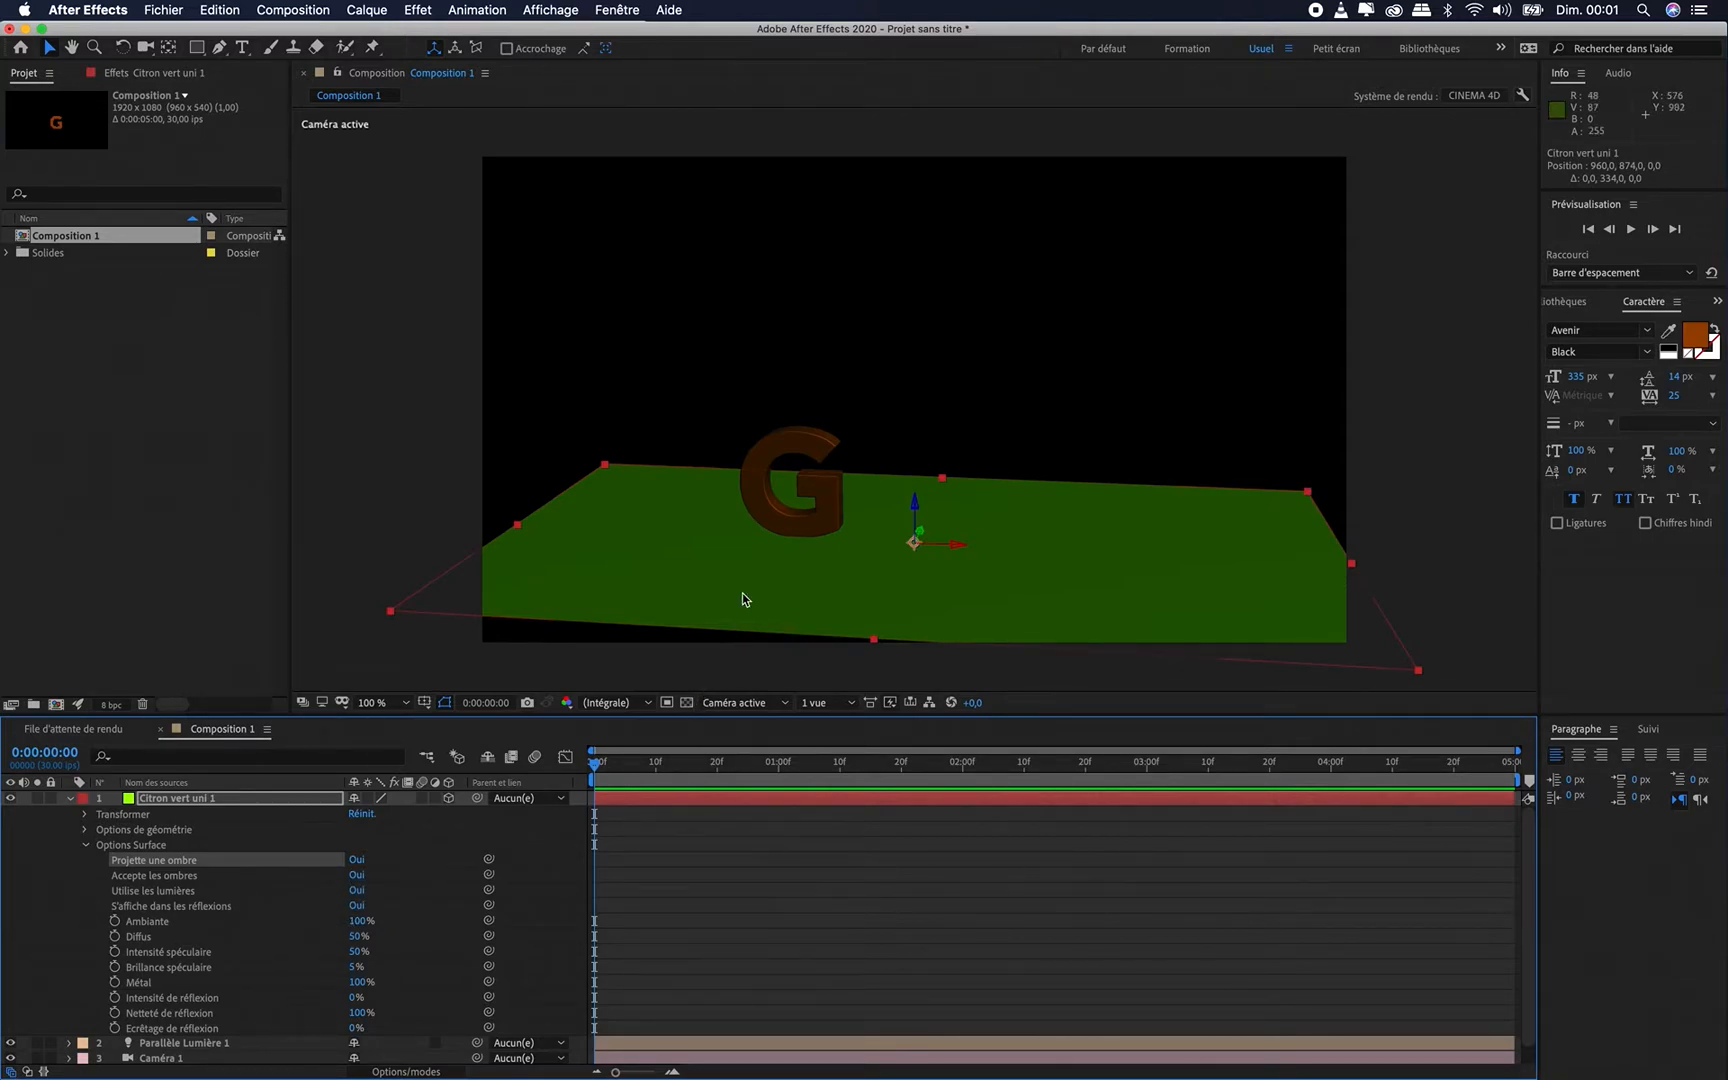
# Orbit the camera, move the parallel light to about 1241, 66, -883, and aim its point of interest at about 582, 575, -345
pyautogui.press('c')
pyautogui.moveTo(749, 558); pyautogui.dragTo(791, 567)
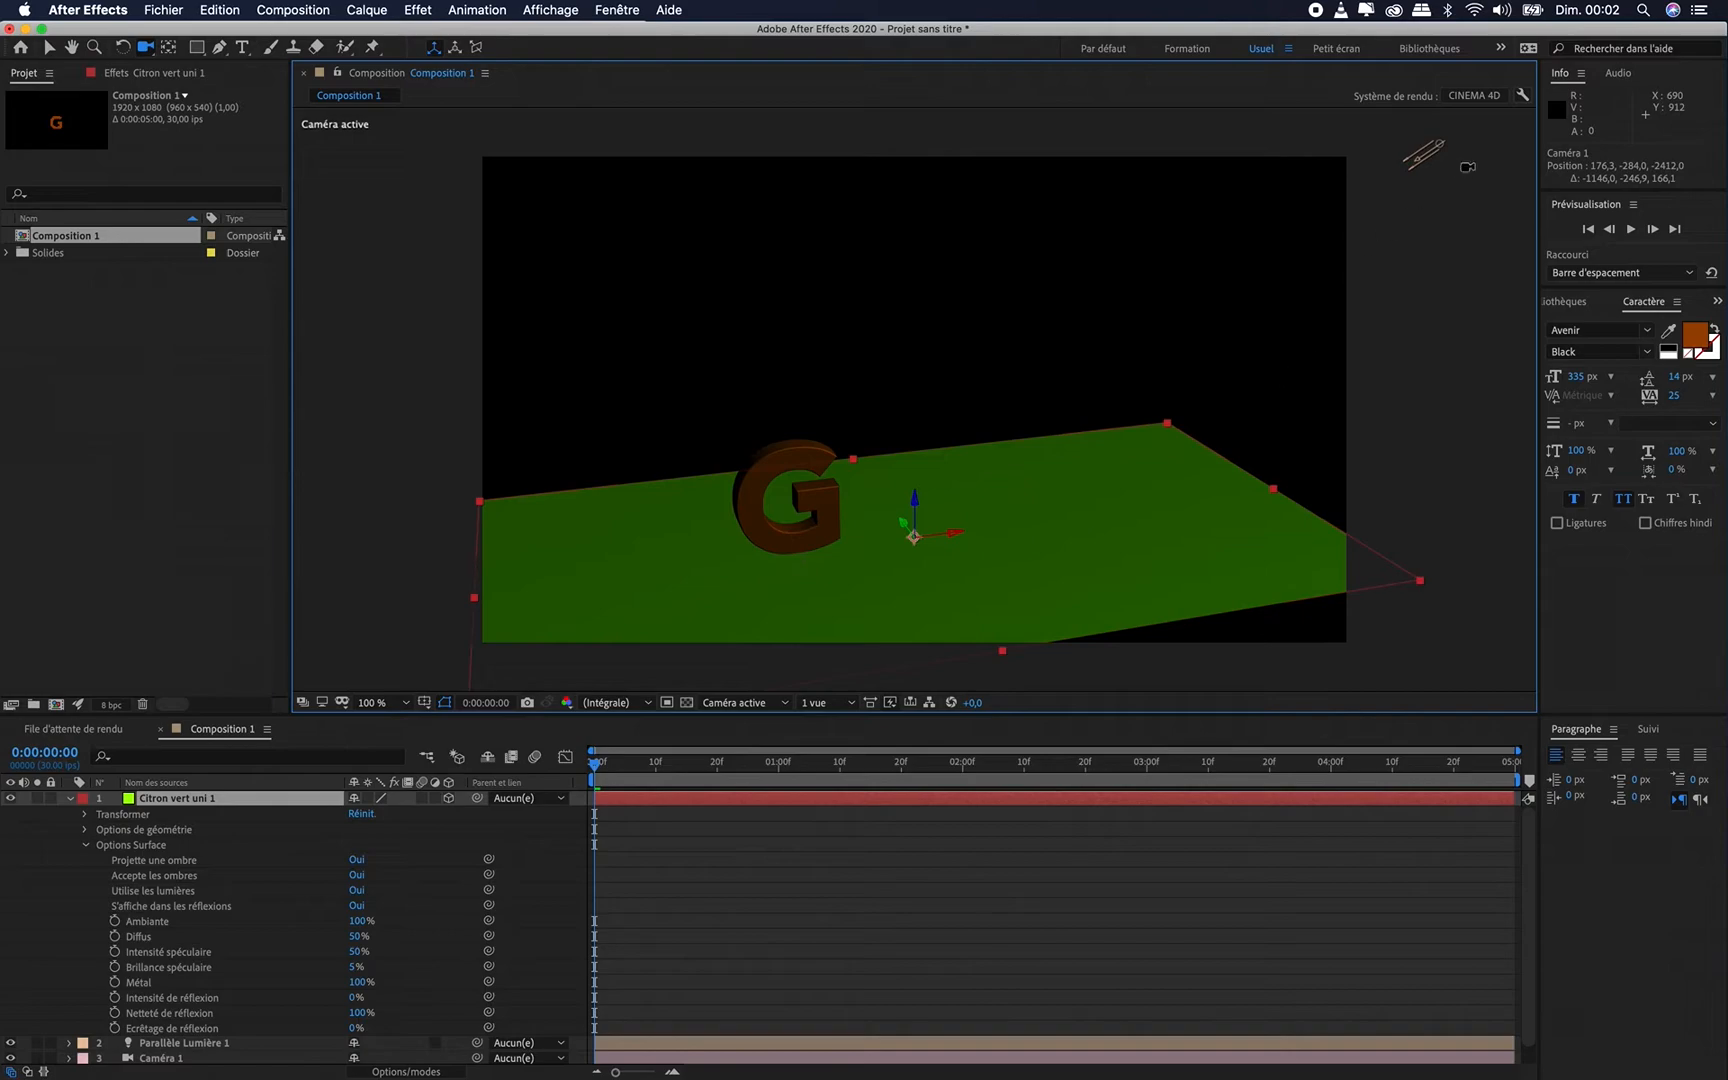
pyautogui.press('v')
pyautogui.click(1433, 160)
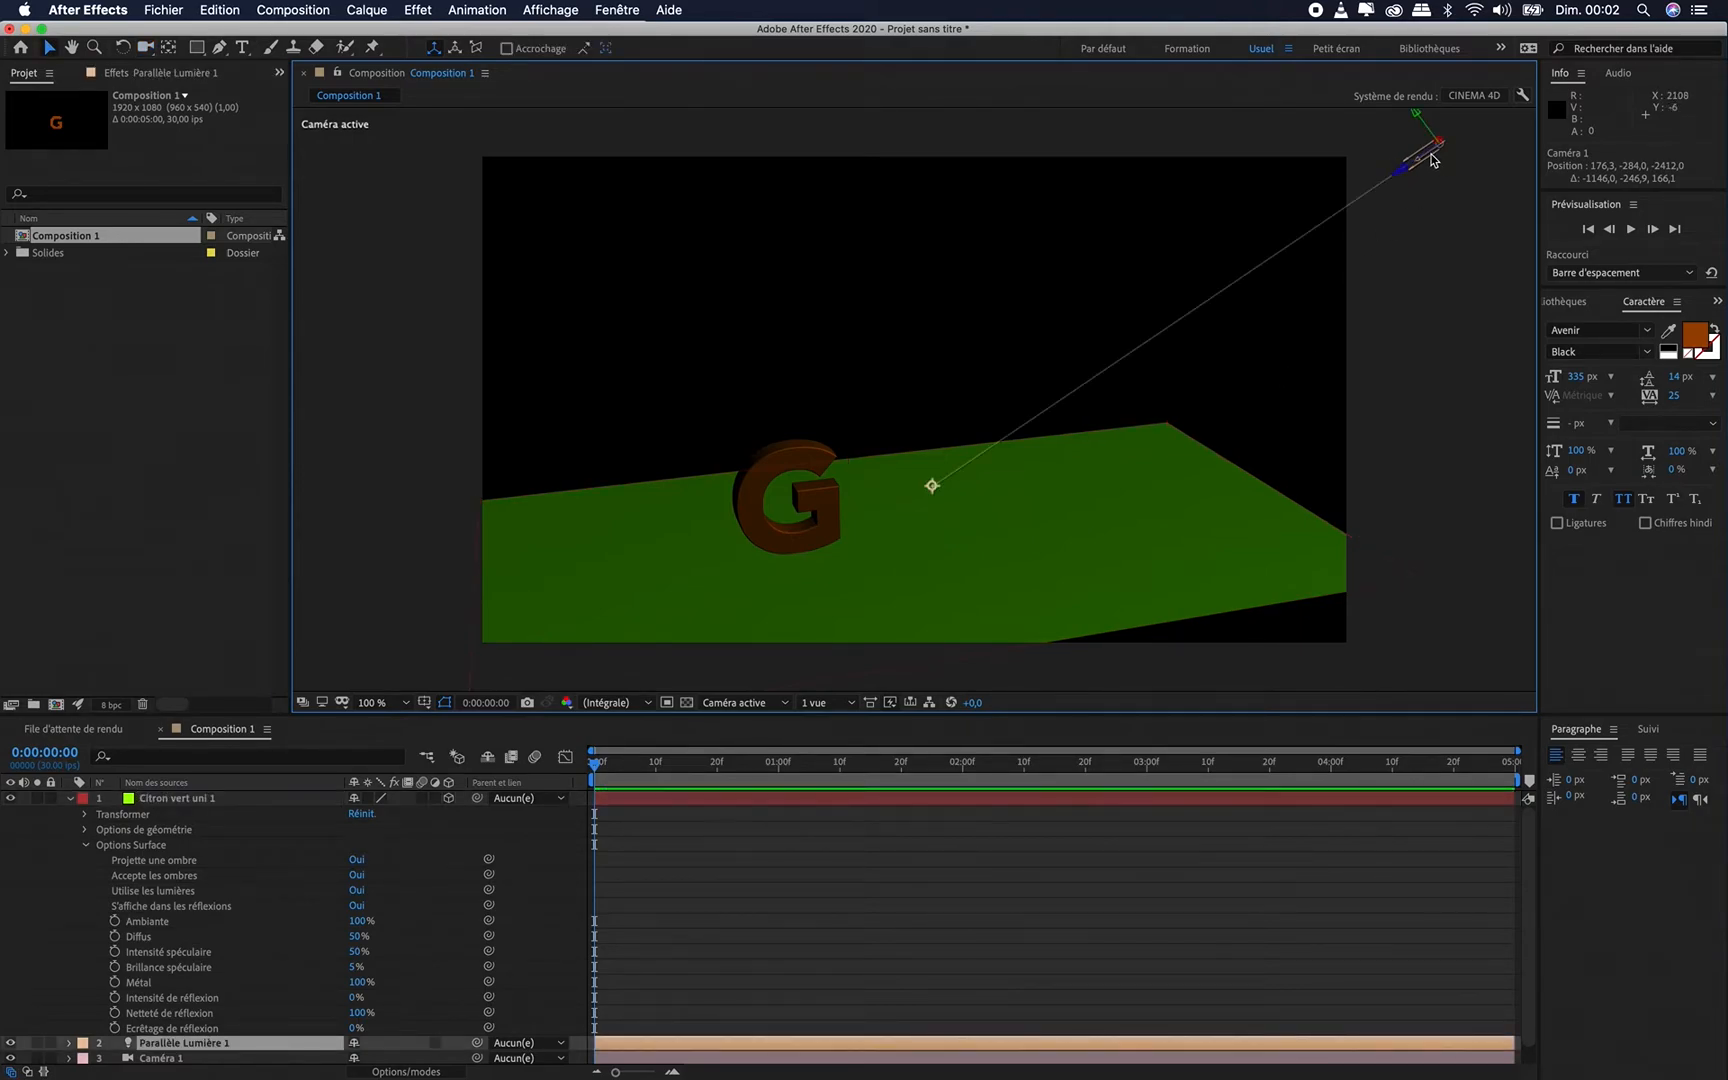
pyautogui.moveTo(1410, 172); pyautogui.dragTo(1308, 239)
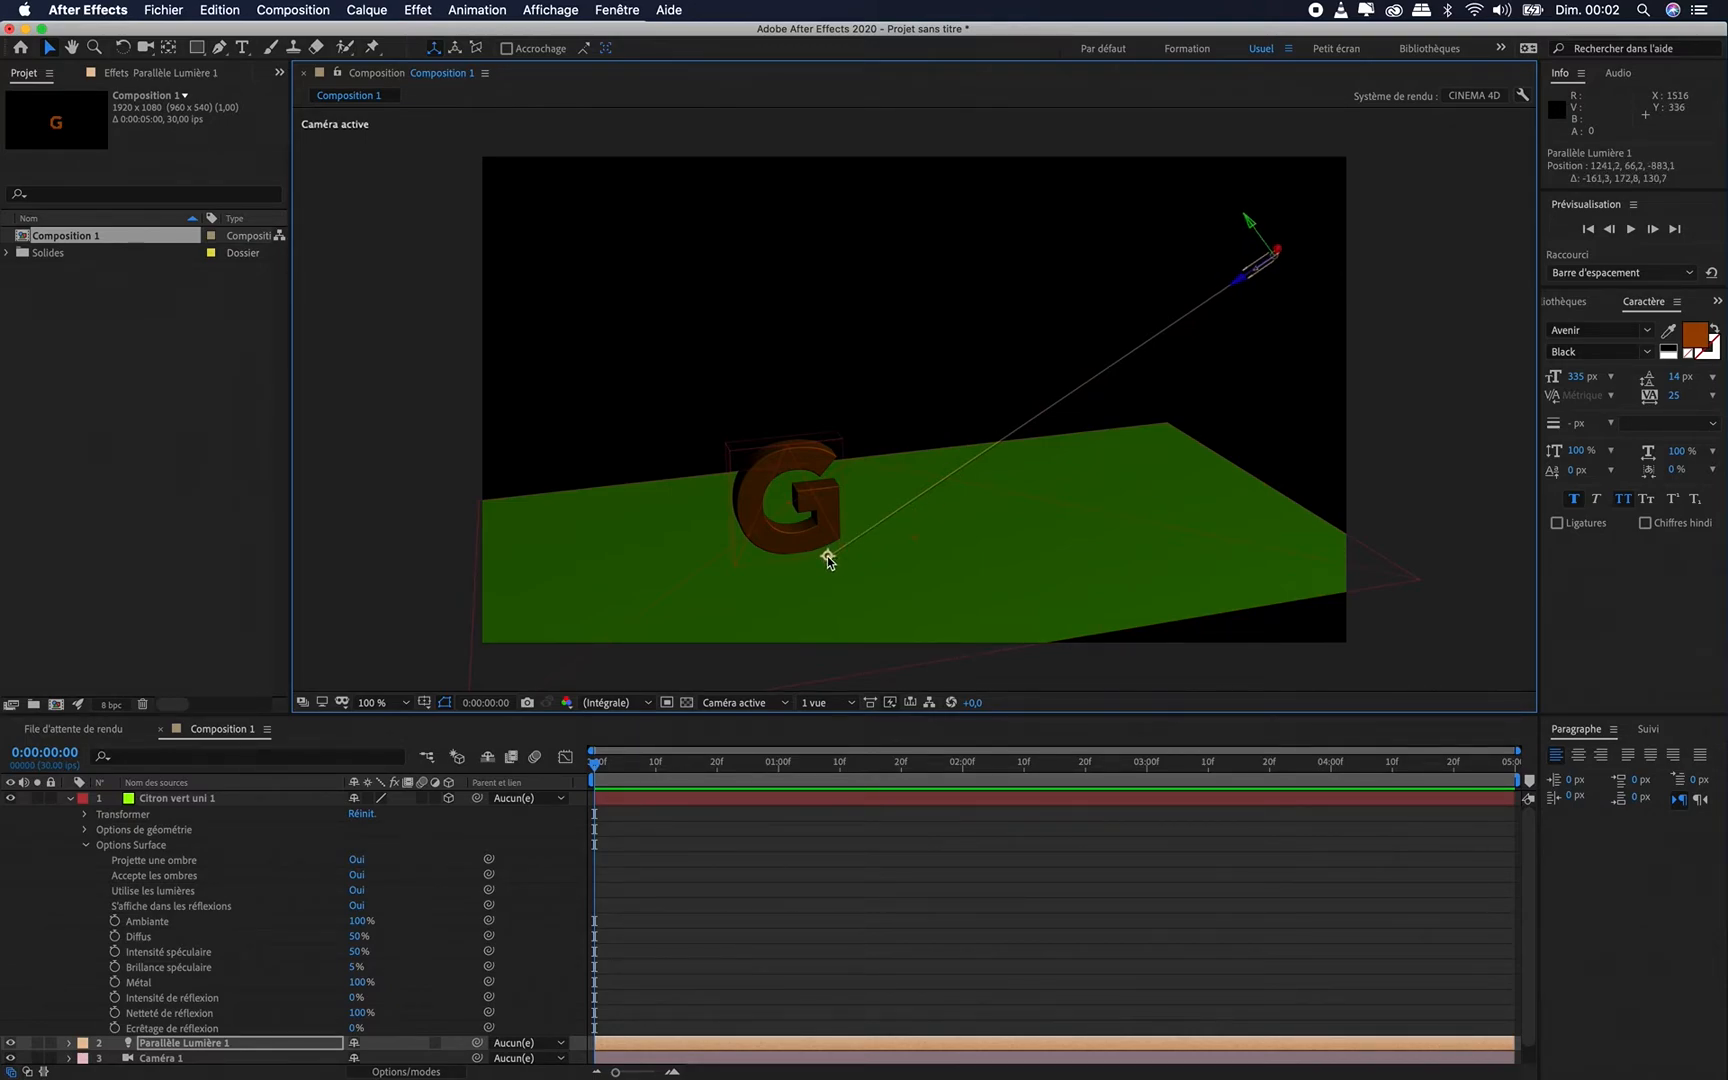
pyautogui.moveTo(828, 560); pyautogui.dragTo(779, 491)
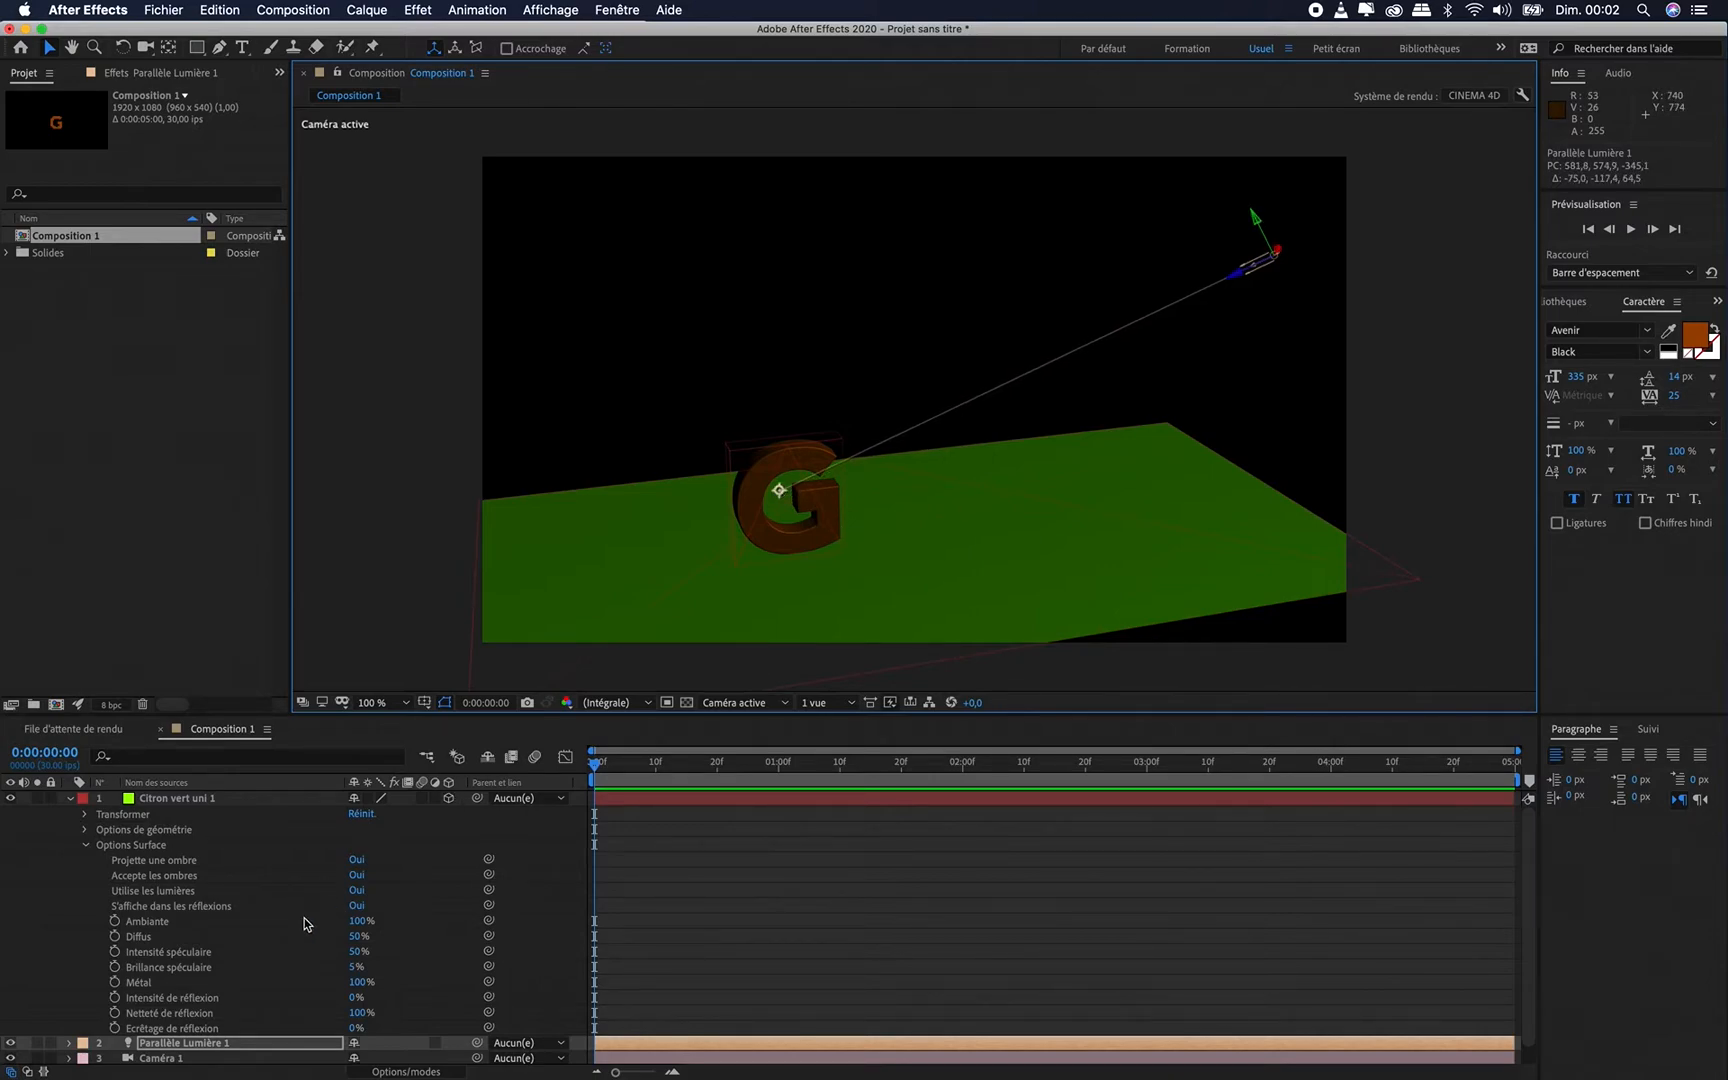
# In Vue personnalisée 1, move the parallel light to about 1322, -49, -1089 and its point of interest to about 447, 385, -260
pyautogui.scroll(-1, 289, 944)
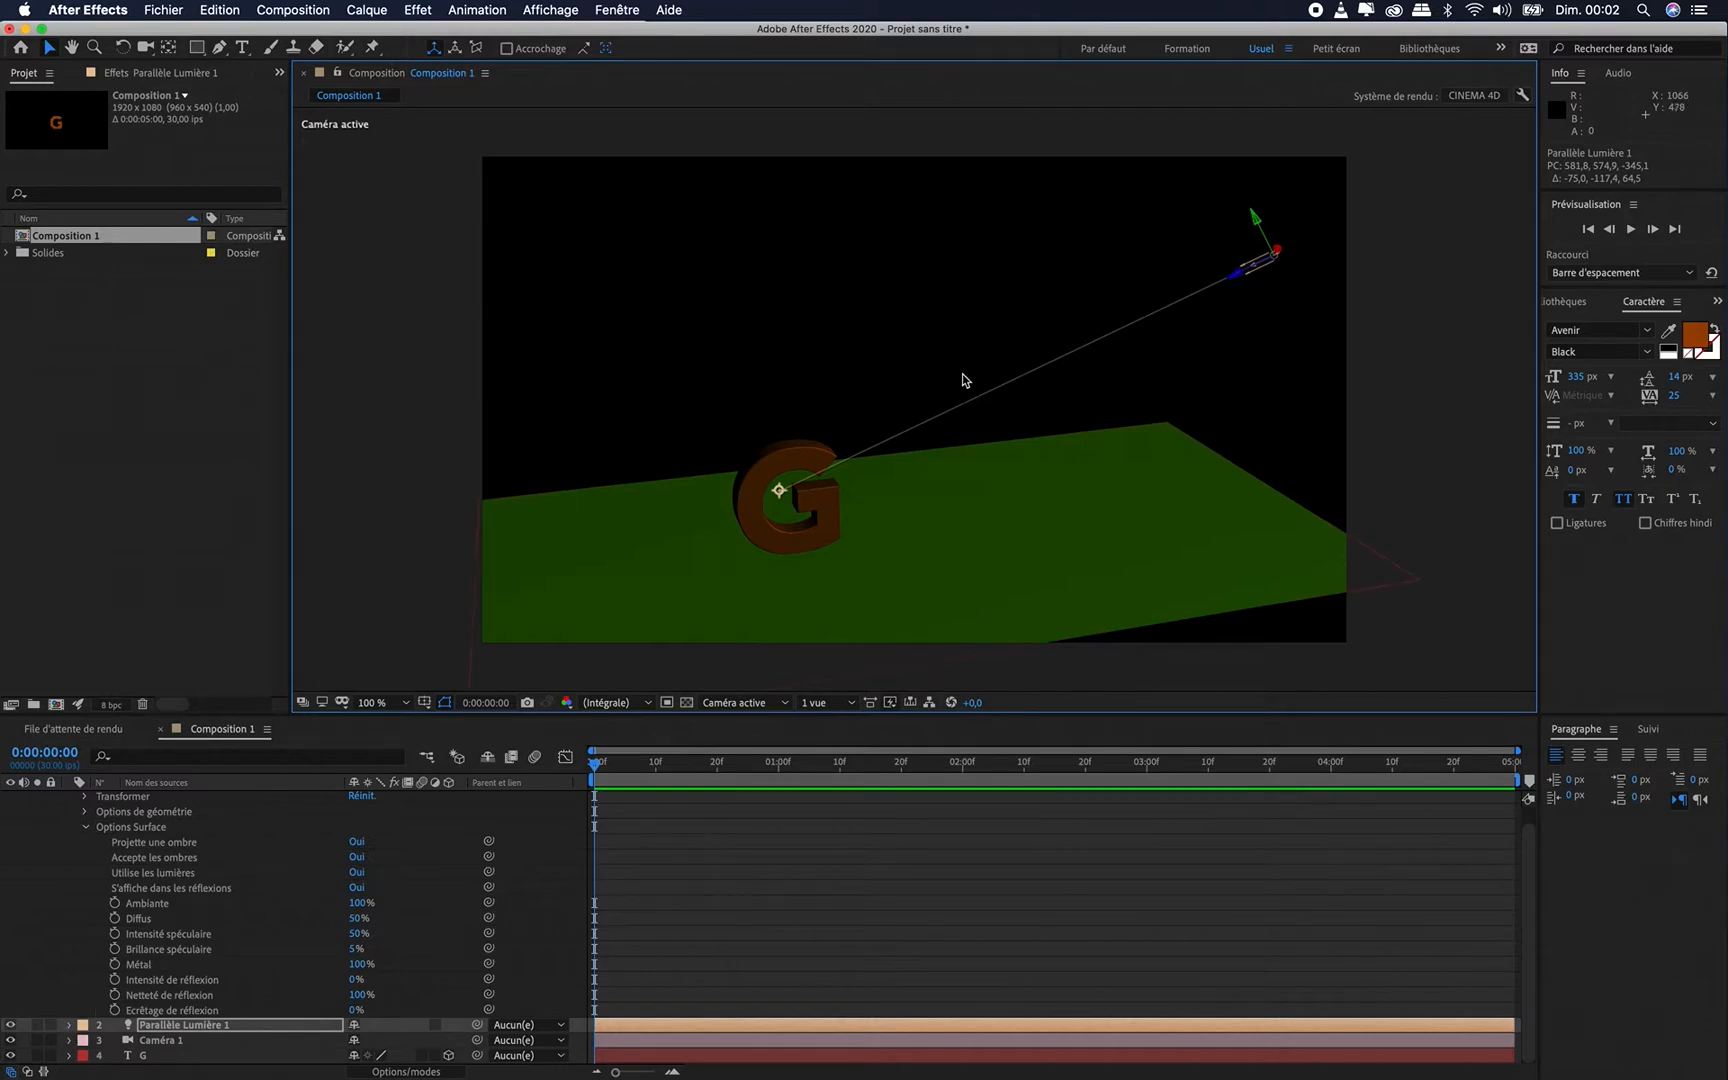
pyautogui.click(831, 710)
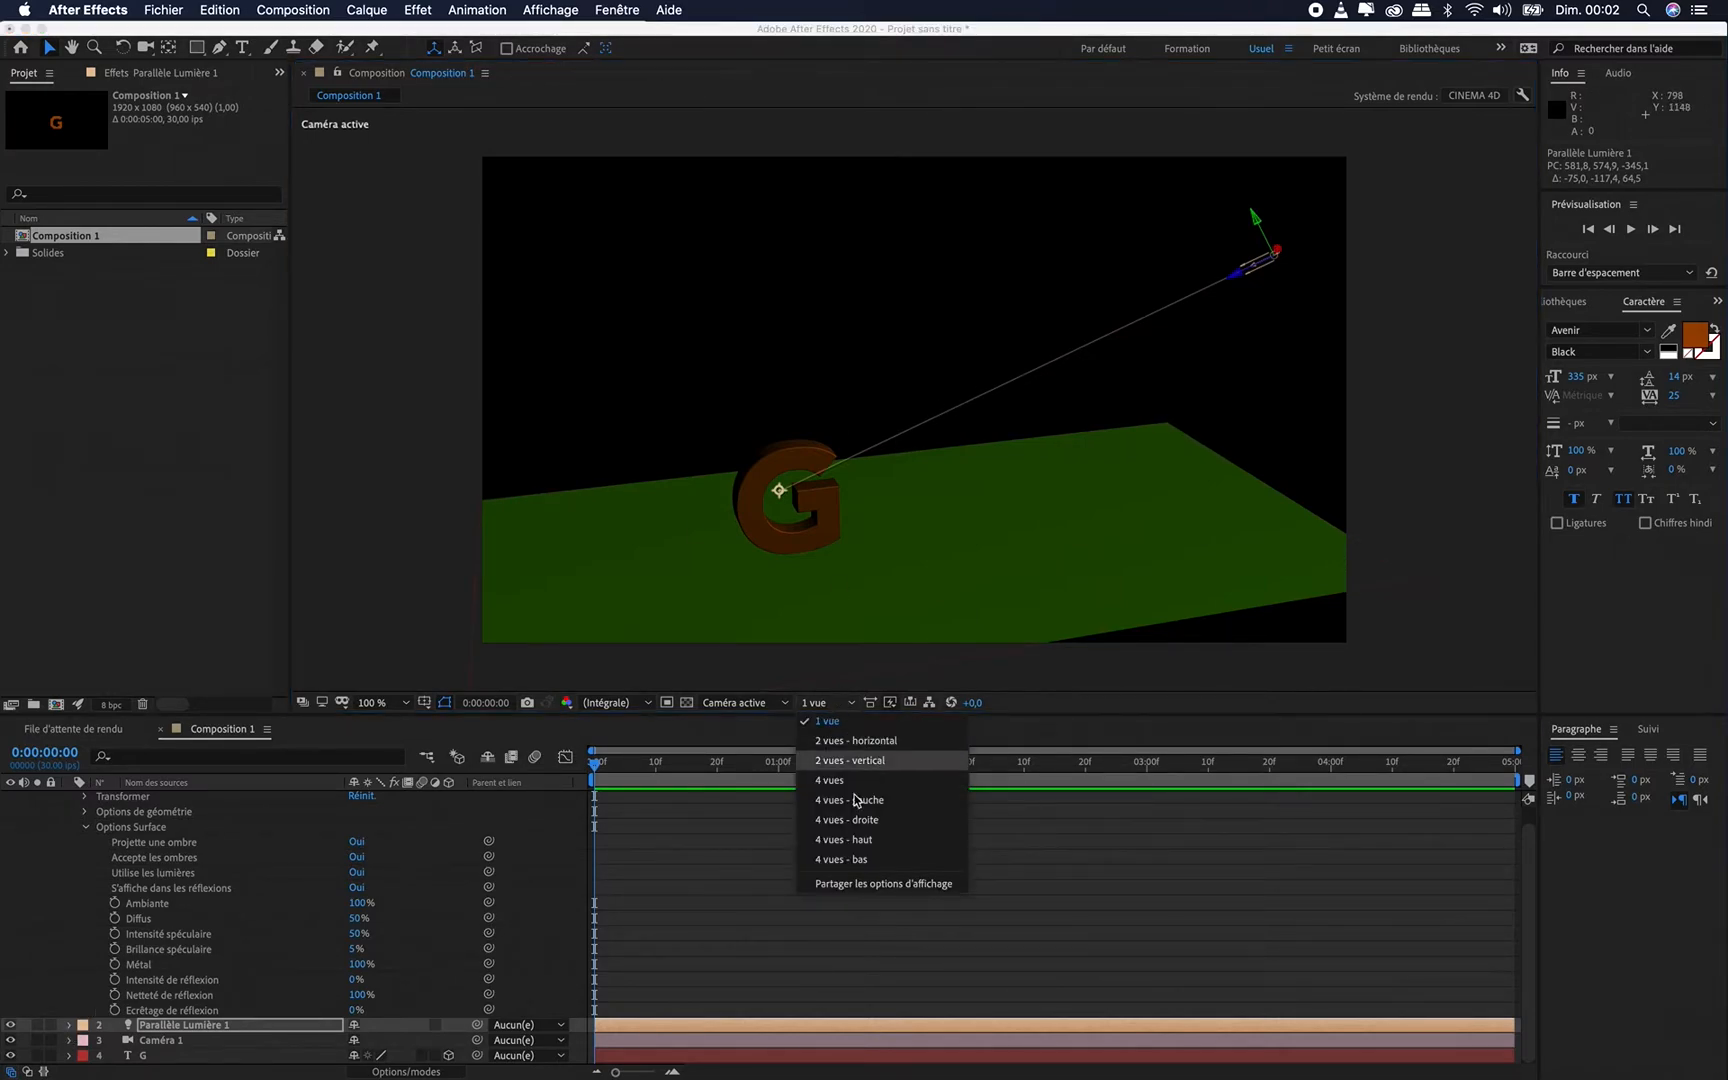
pyautogui.click(773, 705)
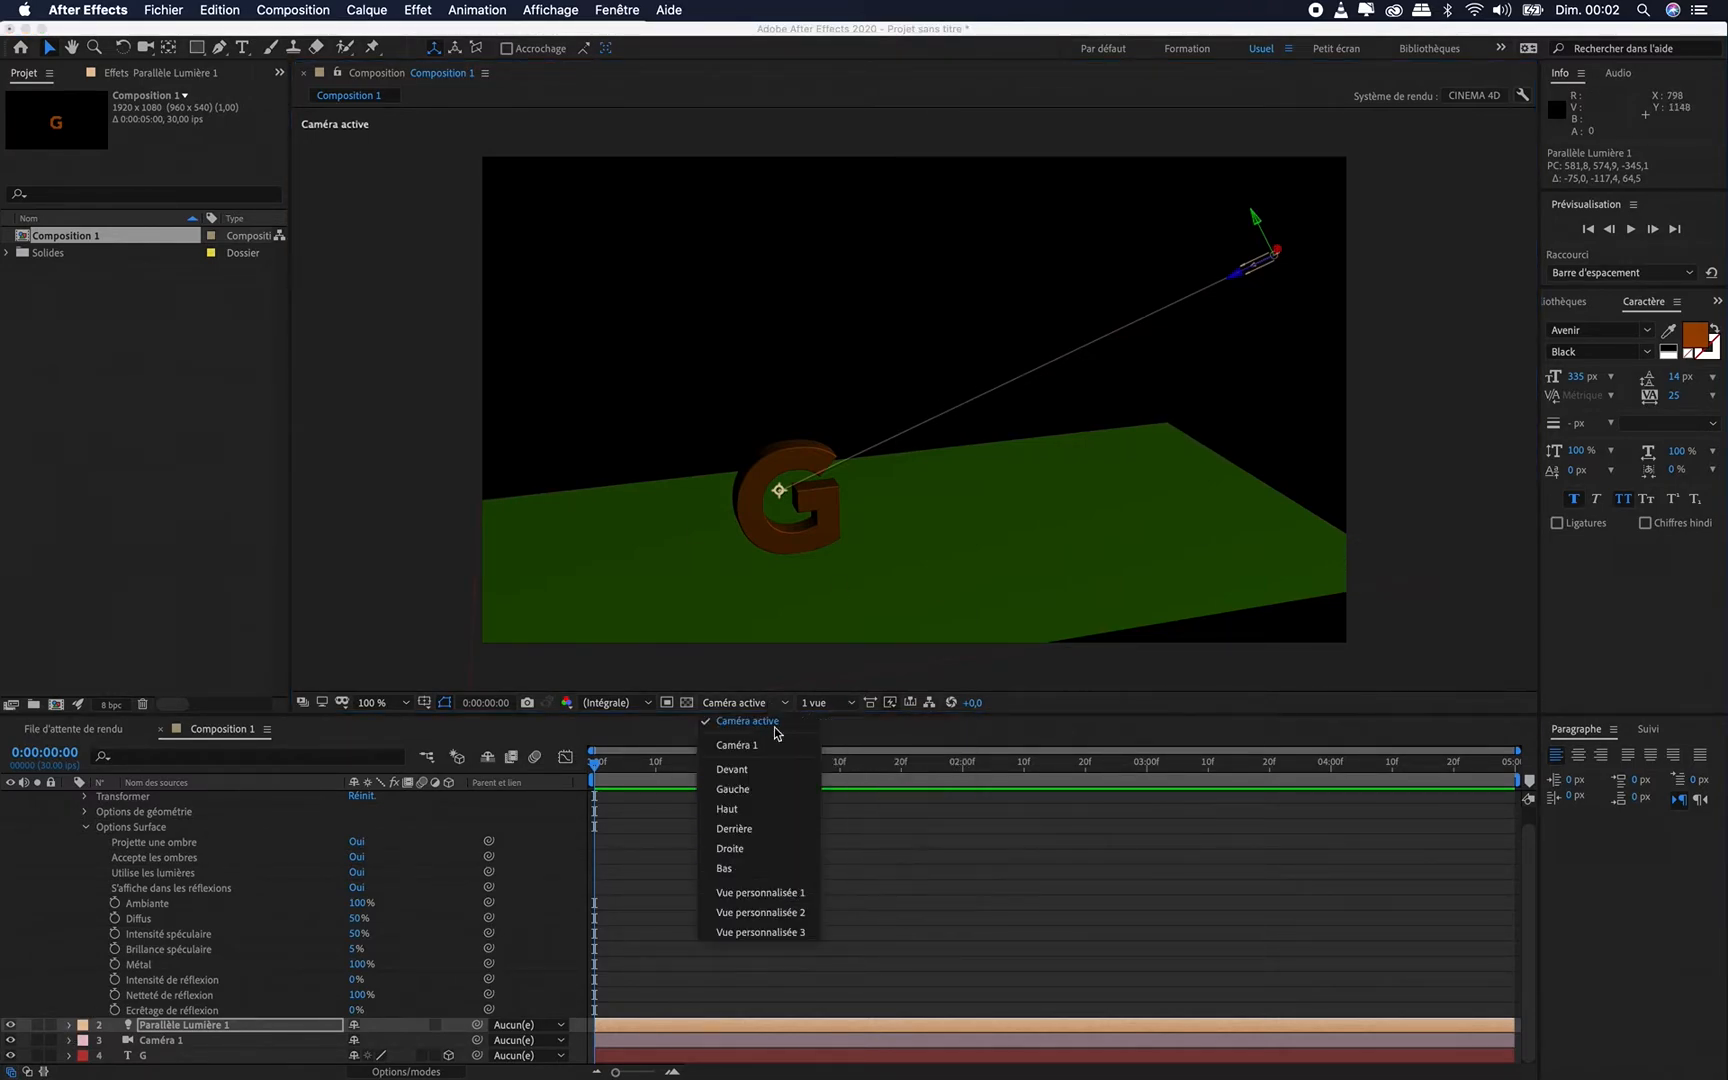
pyautogui.click(775, 892)
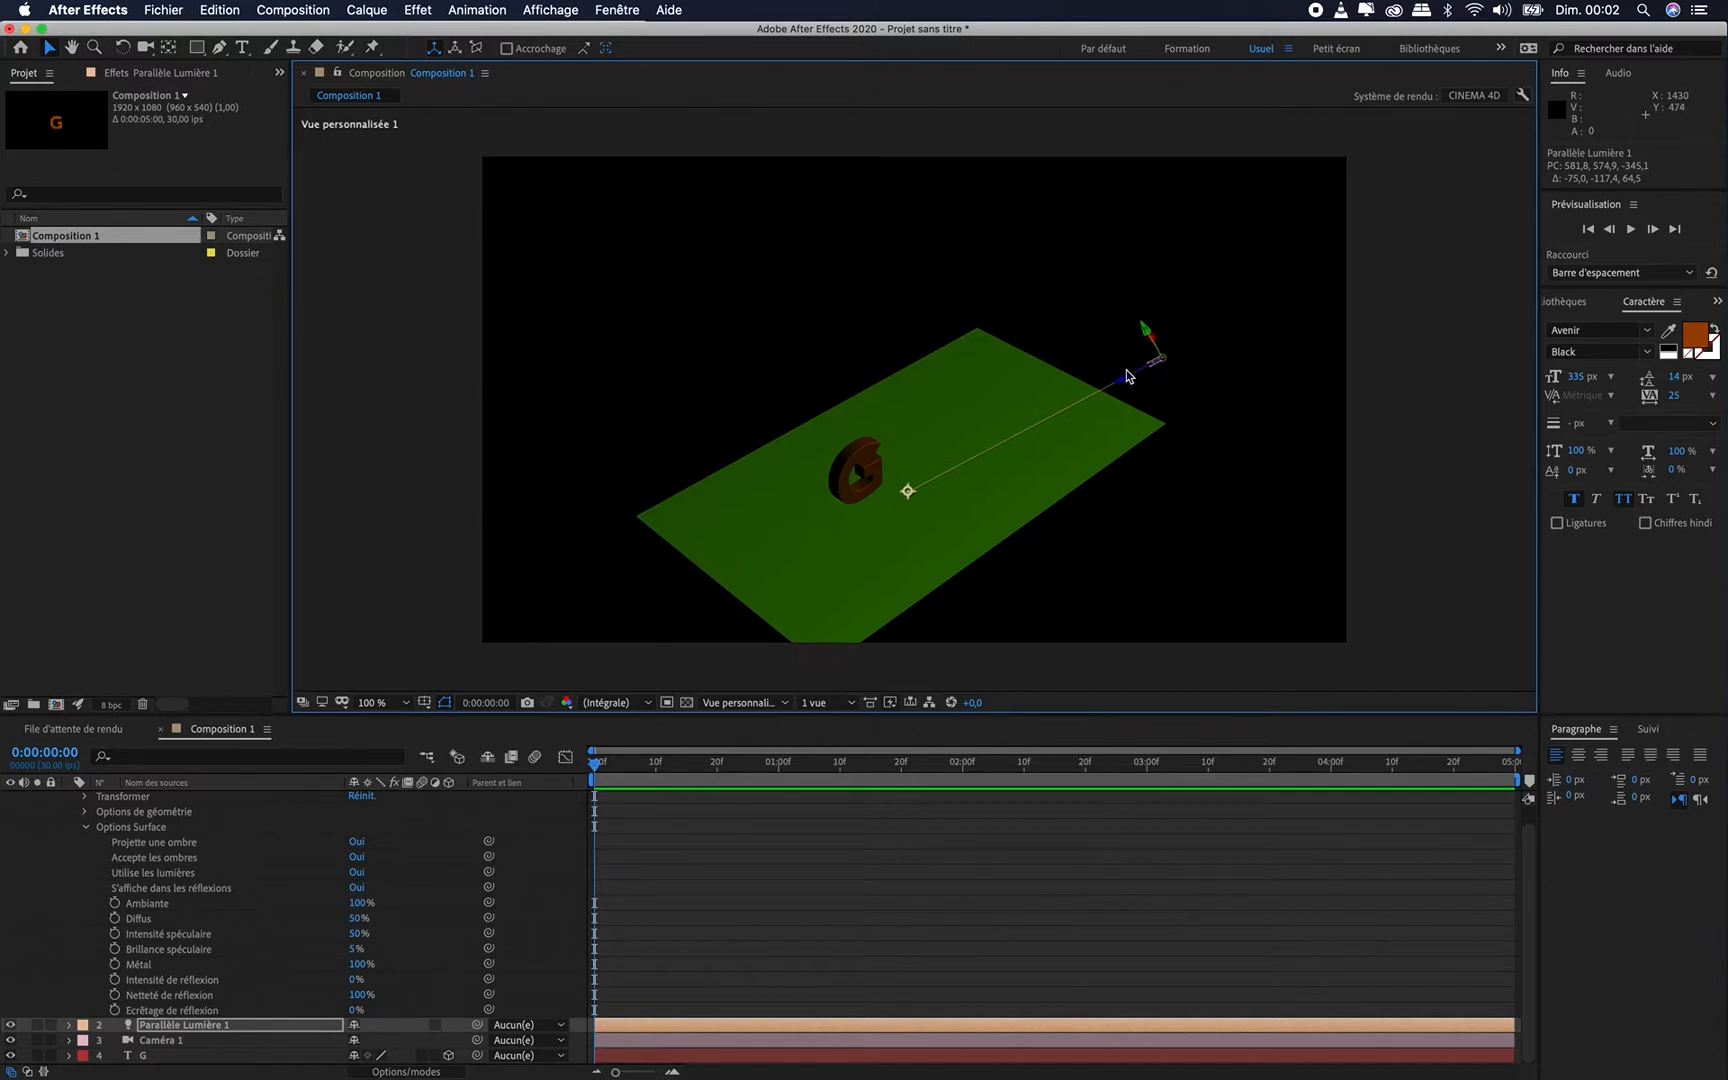
pyautogui.moveTo(1149, 335); pyautogui.dragTo(1195, 368)
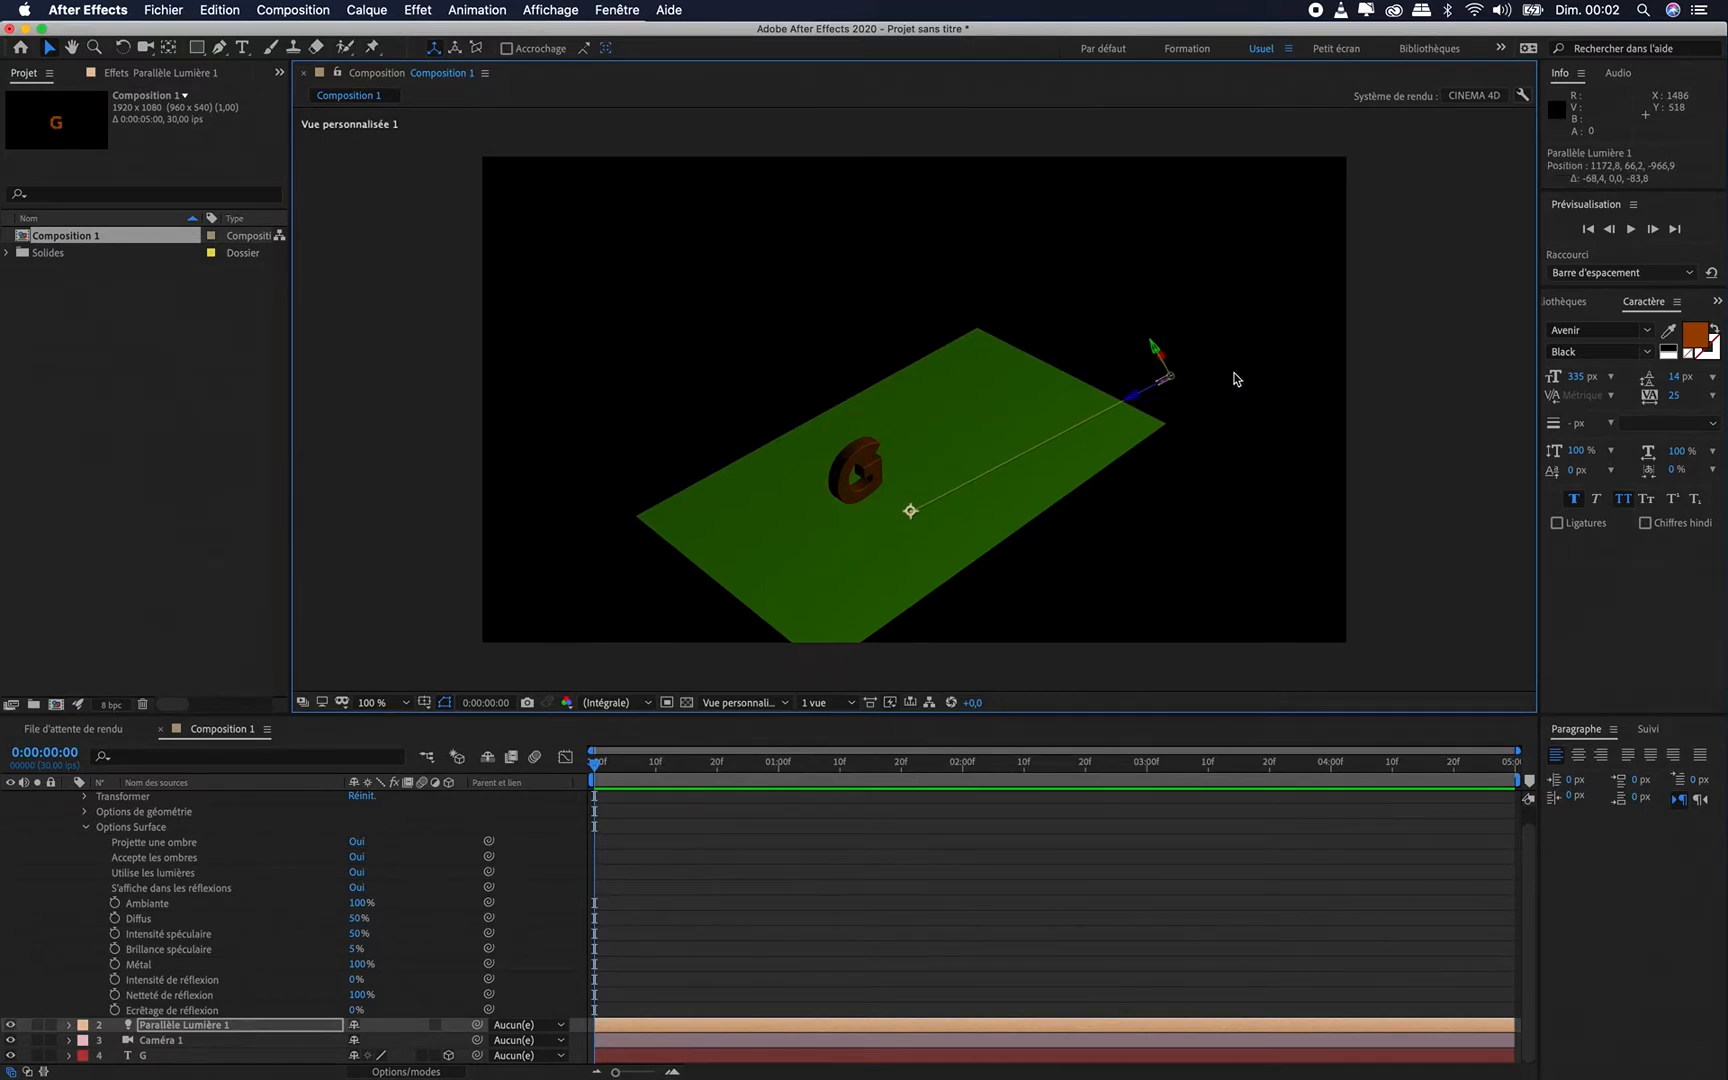
pyautogui.moveTo(1151, 390); pyautogui.dragTo(1238, 378)
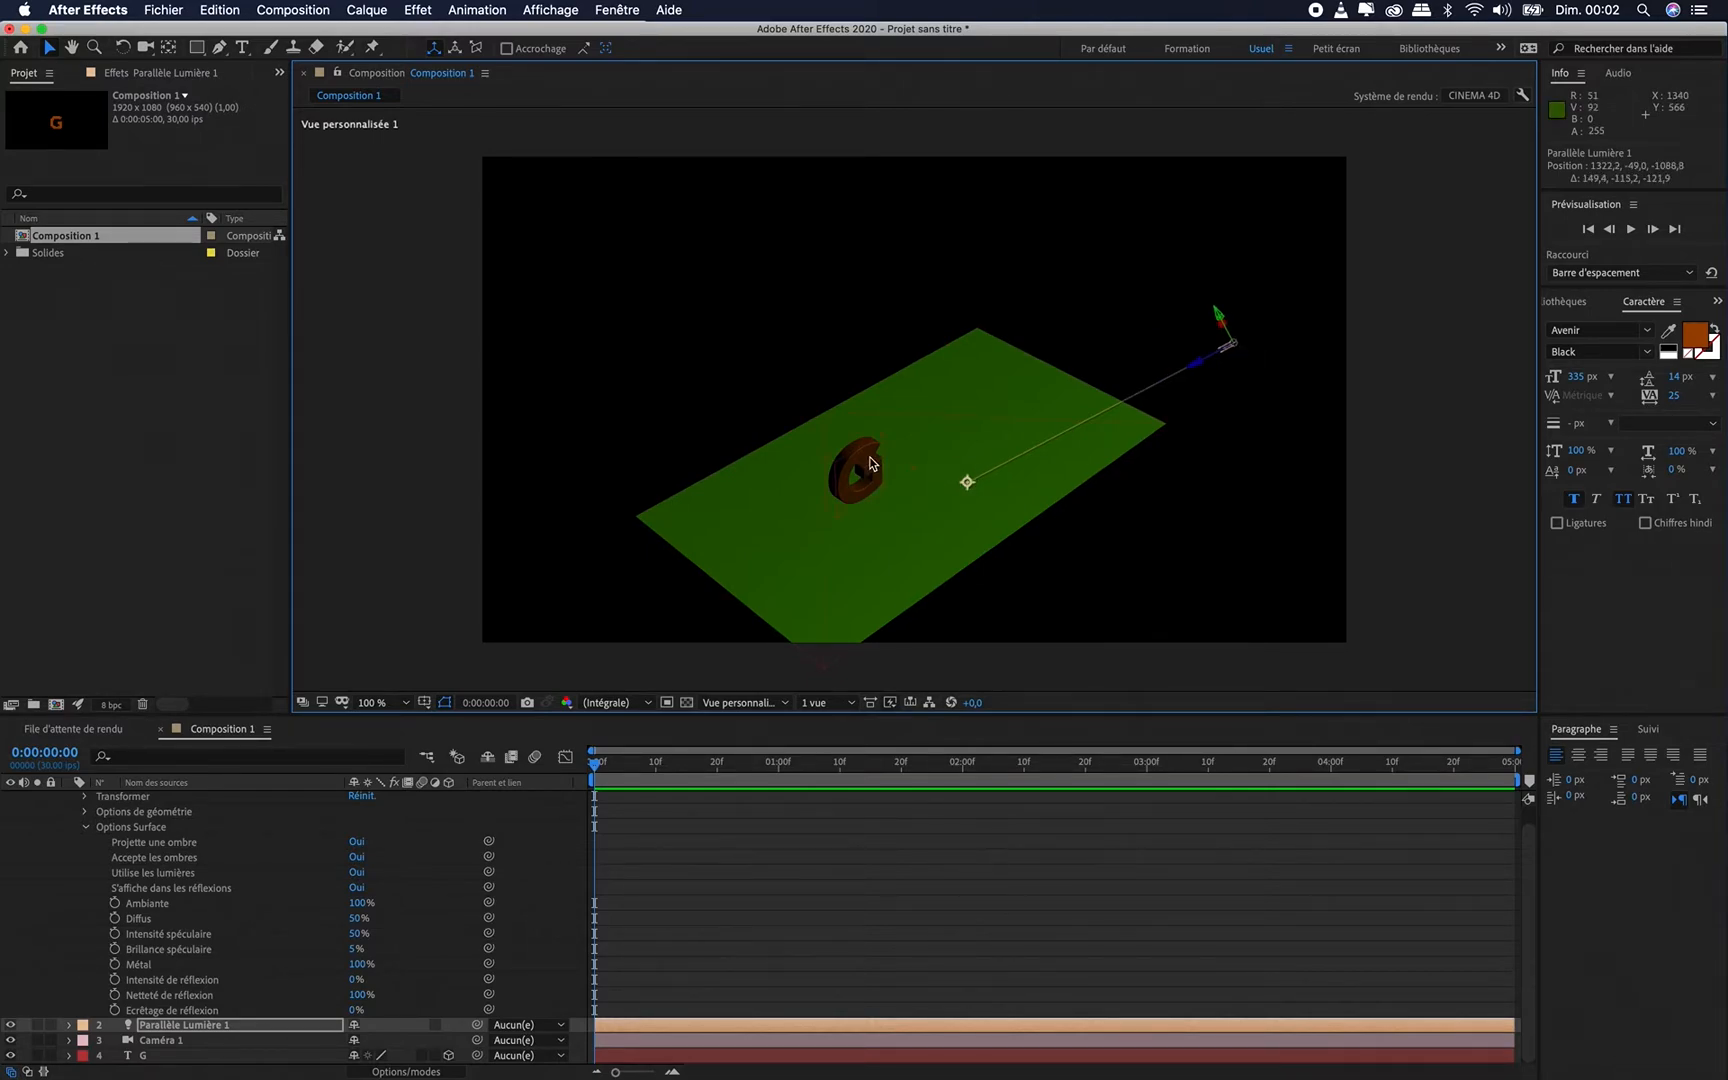
pyautogui.moveTo(969, 484); pyautogui.dragTo(869, 460)
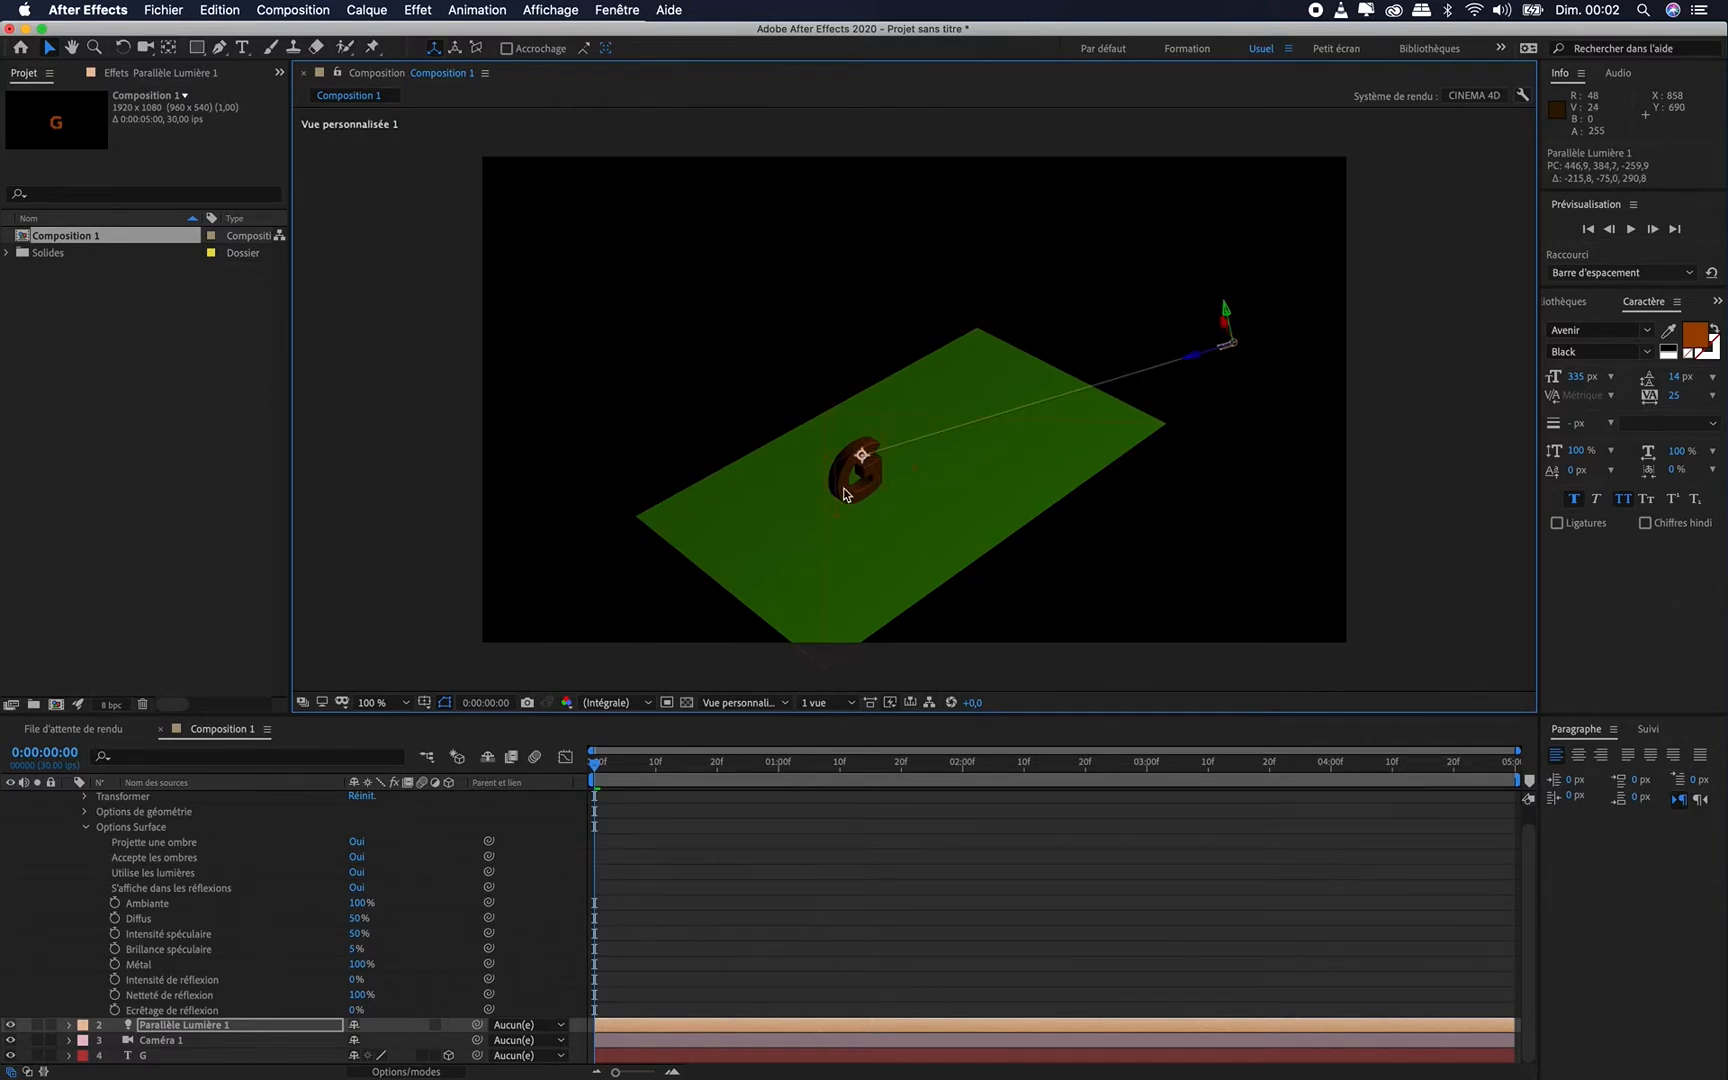
# From an orbited custom view, aim the light at the G, about 558, 507, 77, and move it to about 925, -170, -1766
pyautogui.press('c')
pyautogui.moveTo(835, 493); pyautogui.dragTo(980, 515)
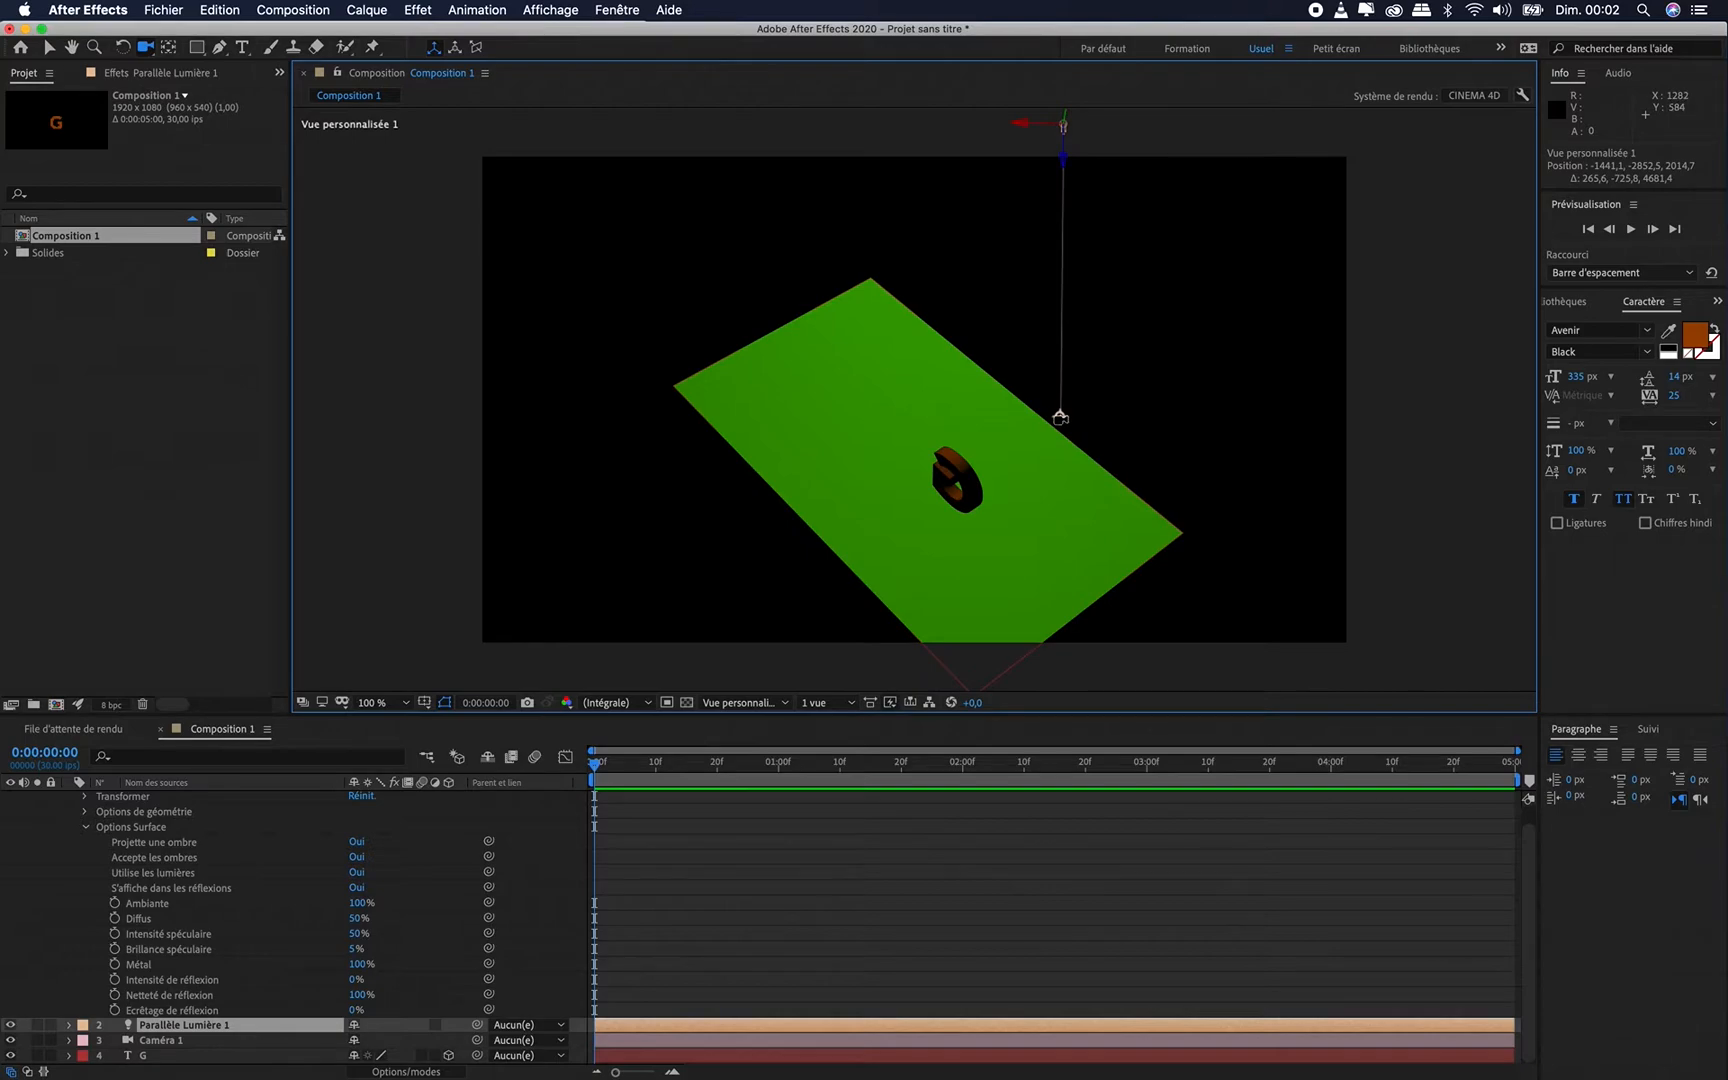
pyautogui.press('v')
pyautogui.moveTo(1060, 418); pyautogui.dragTo(968, 466)
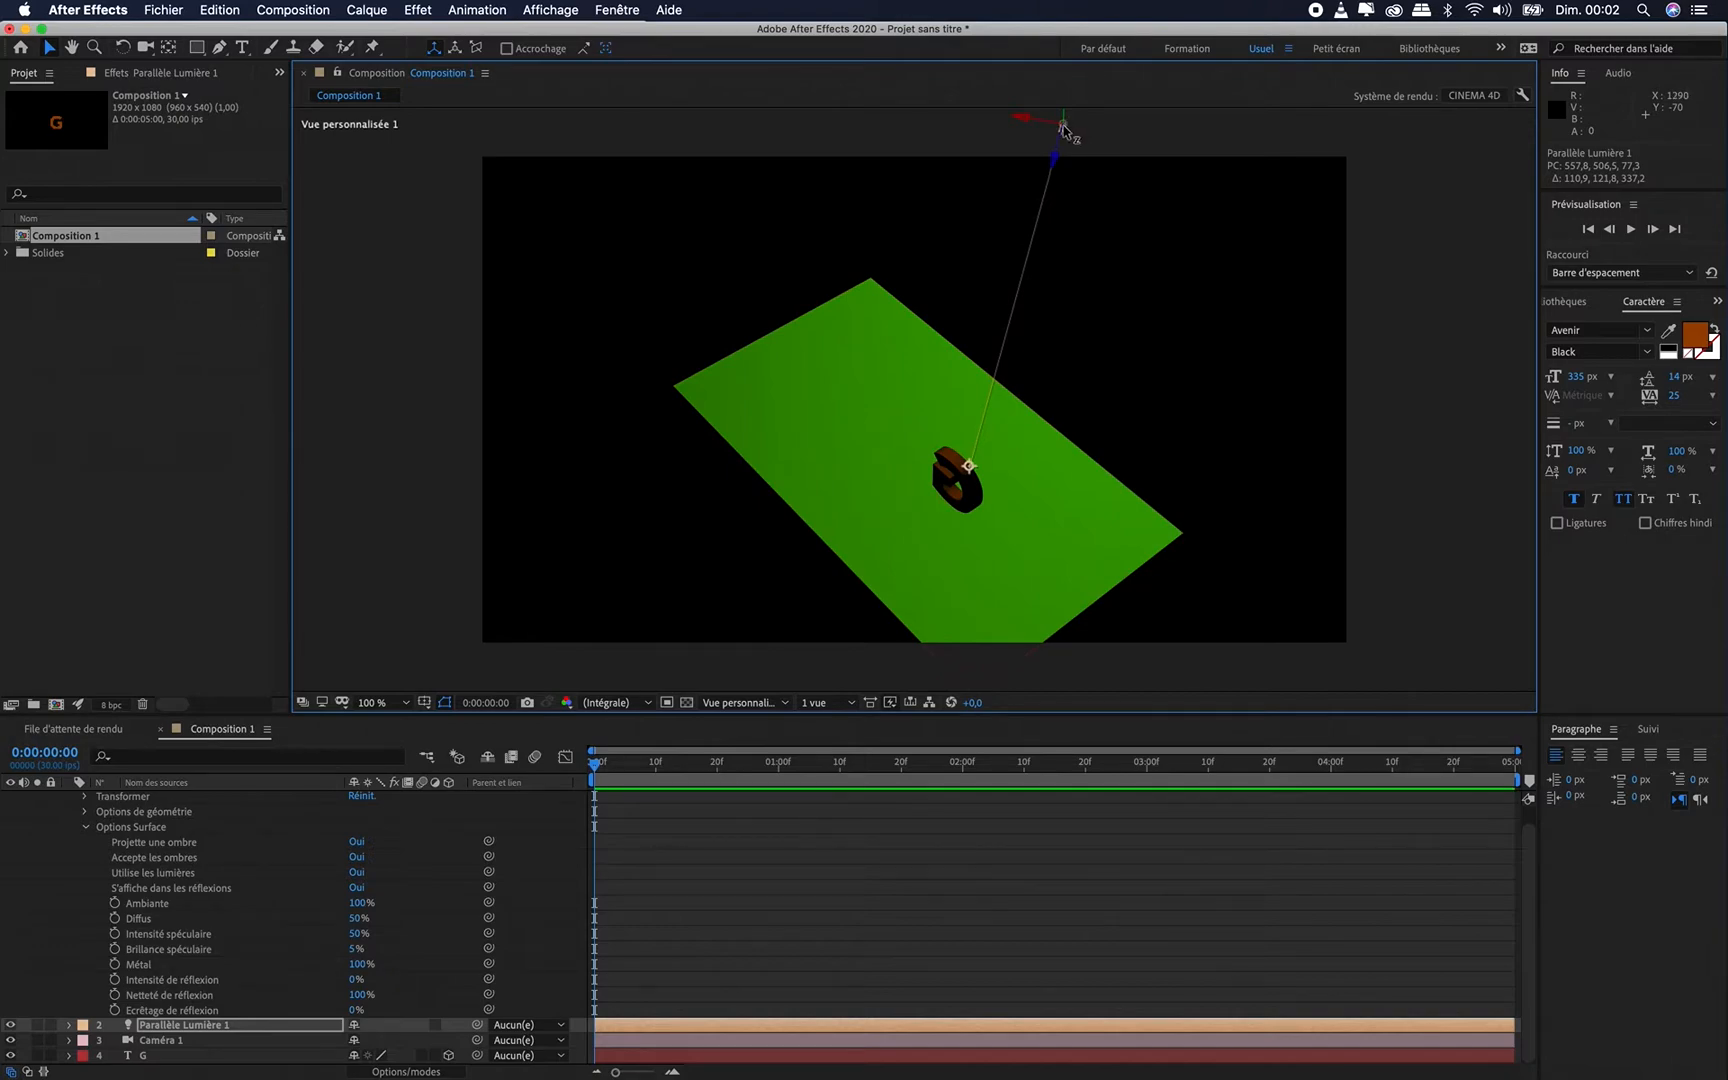
pyautogui.moveTo(1065, 138); pyautogui.dragTo(1257, 90)
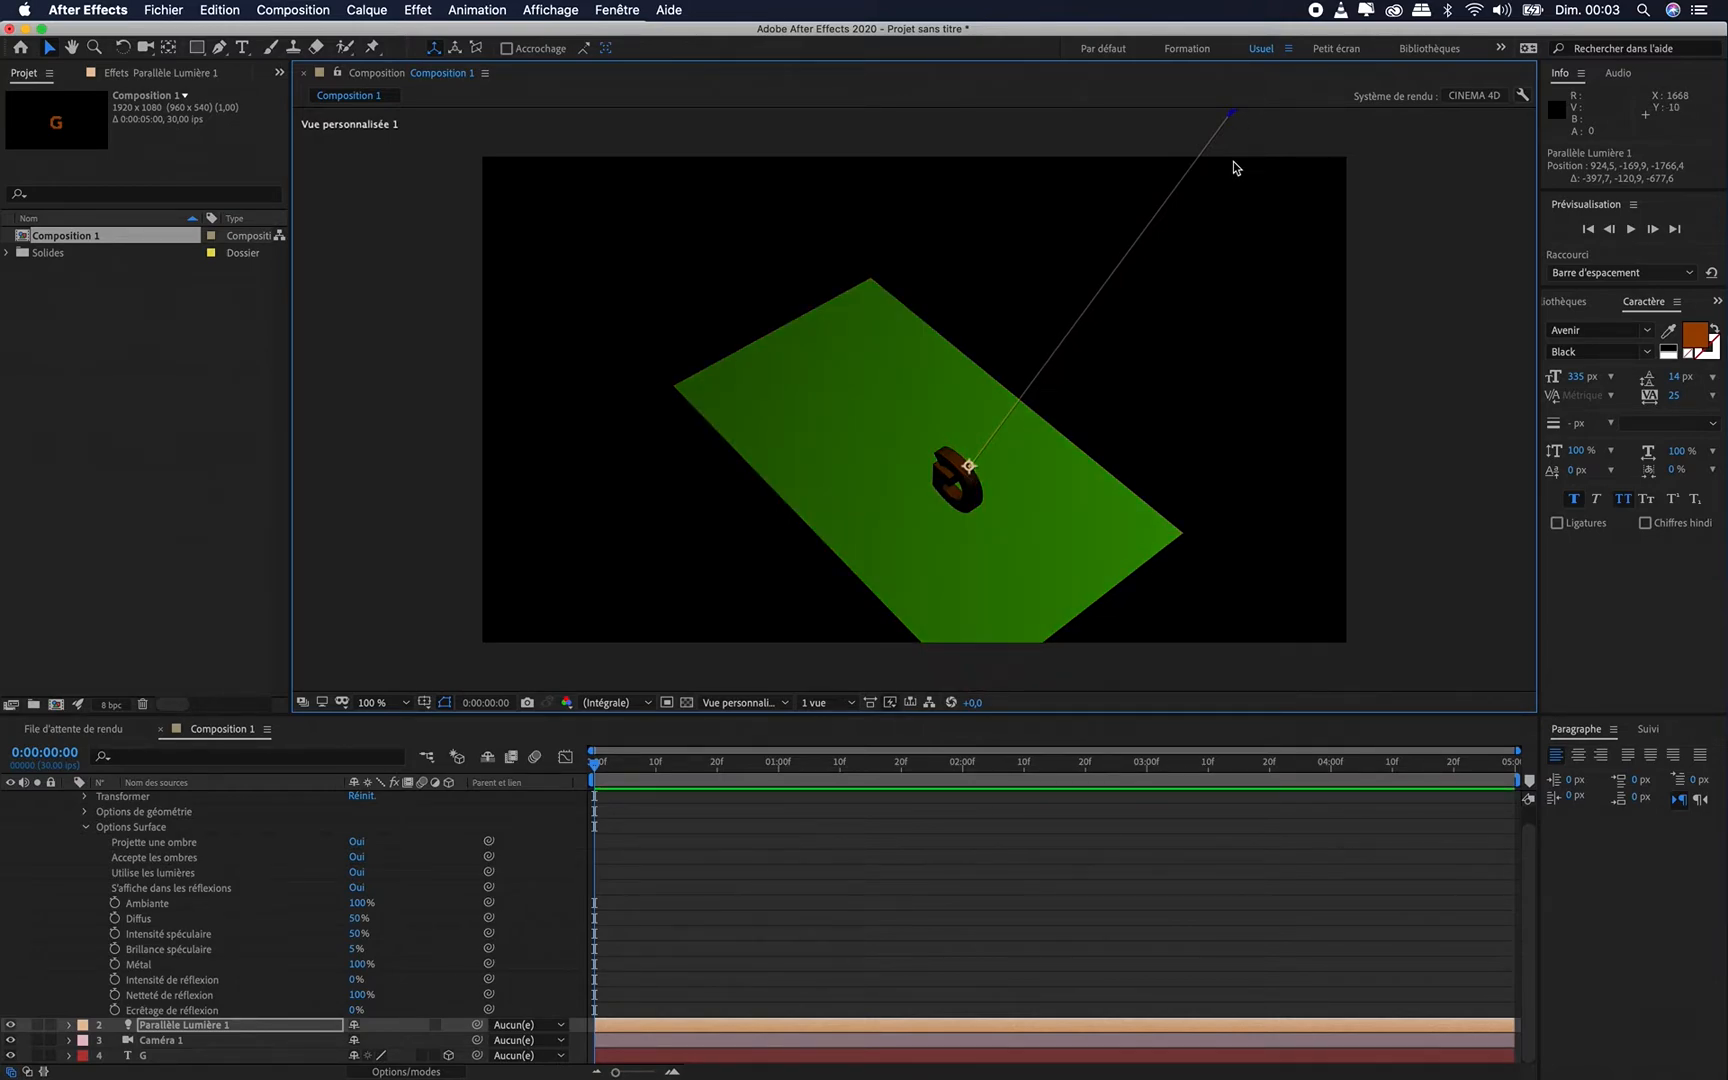
# Lower the parallel light to about 971, 489, -1999 and set its point of interest near 885, 953, -177
pyautogui.press(',')
pyautogui.press('h')
pyautogui.moveTo(1092, 378); pyautogui.dragTo(1053, 448)
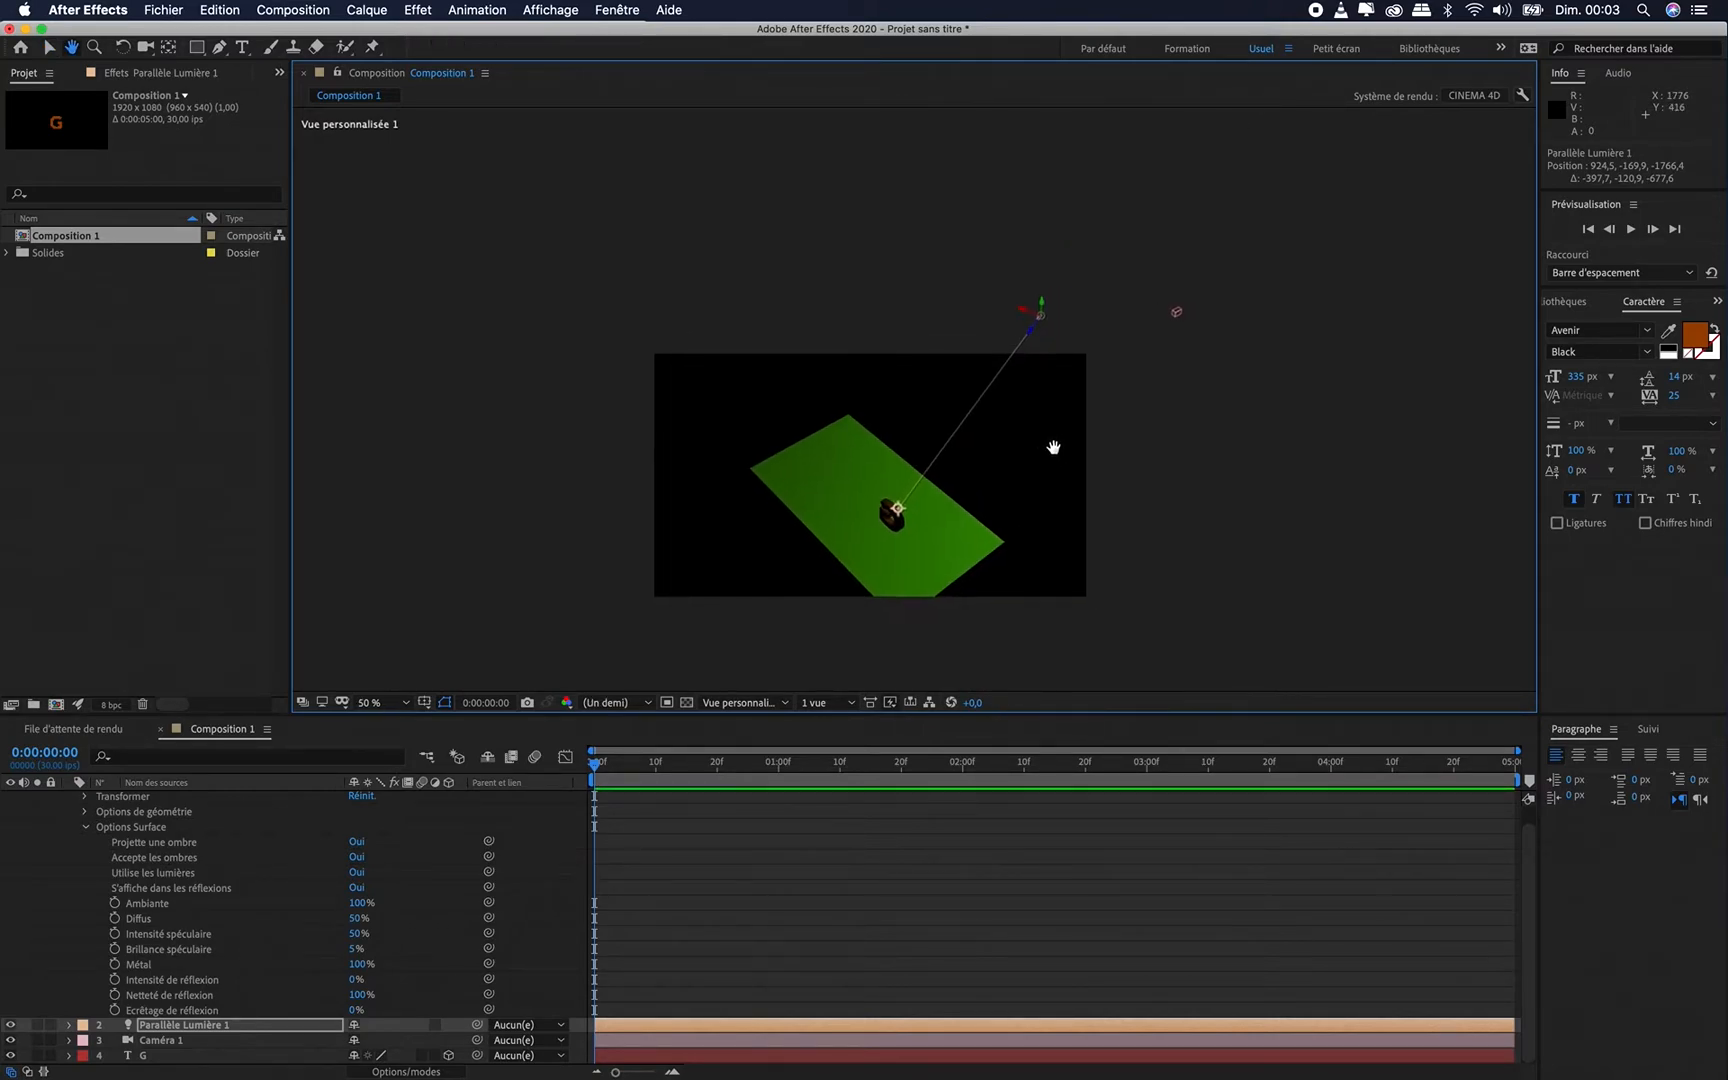
pyautogui.press('v')
pyautogui.moveTo(1043, 308); pyautogui.dragTo(1066, 478)
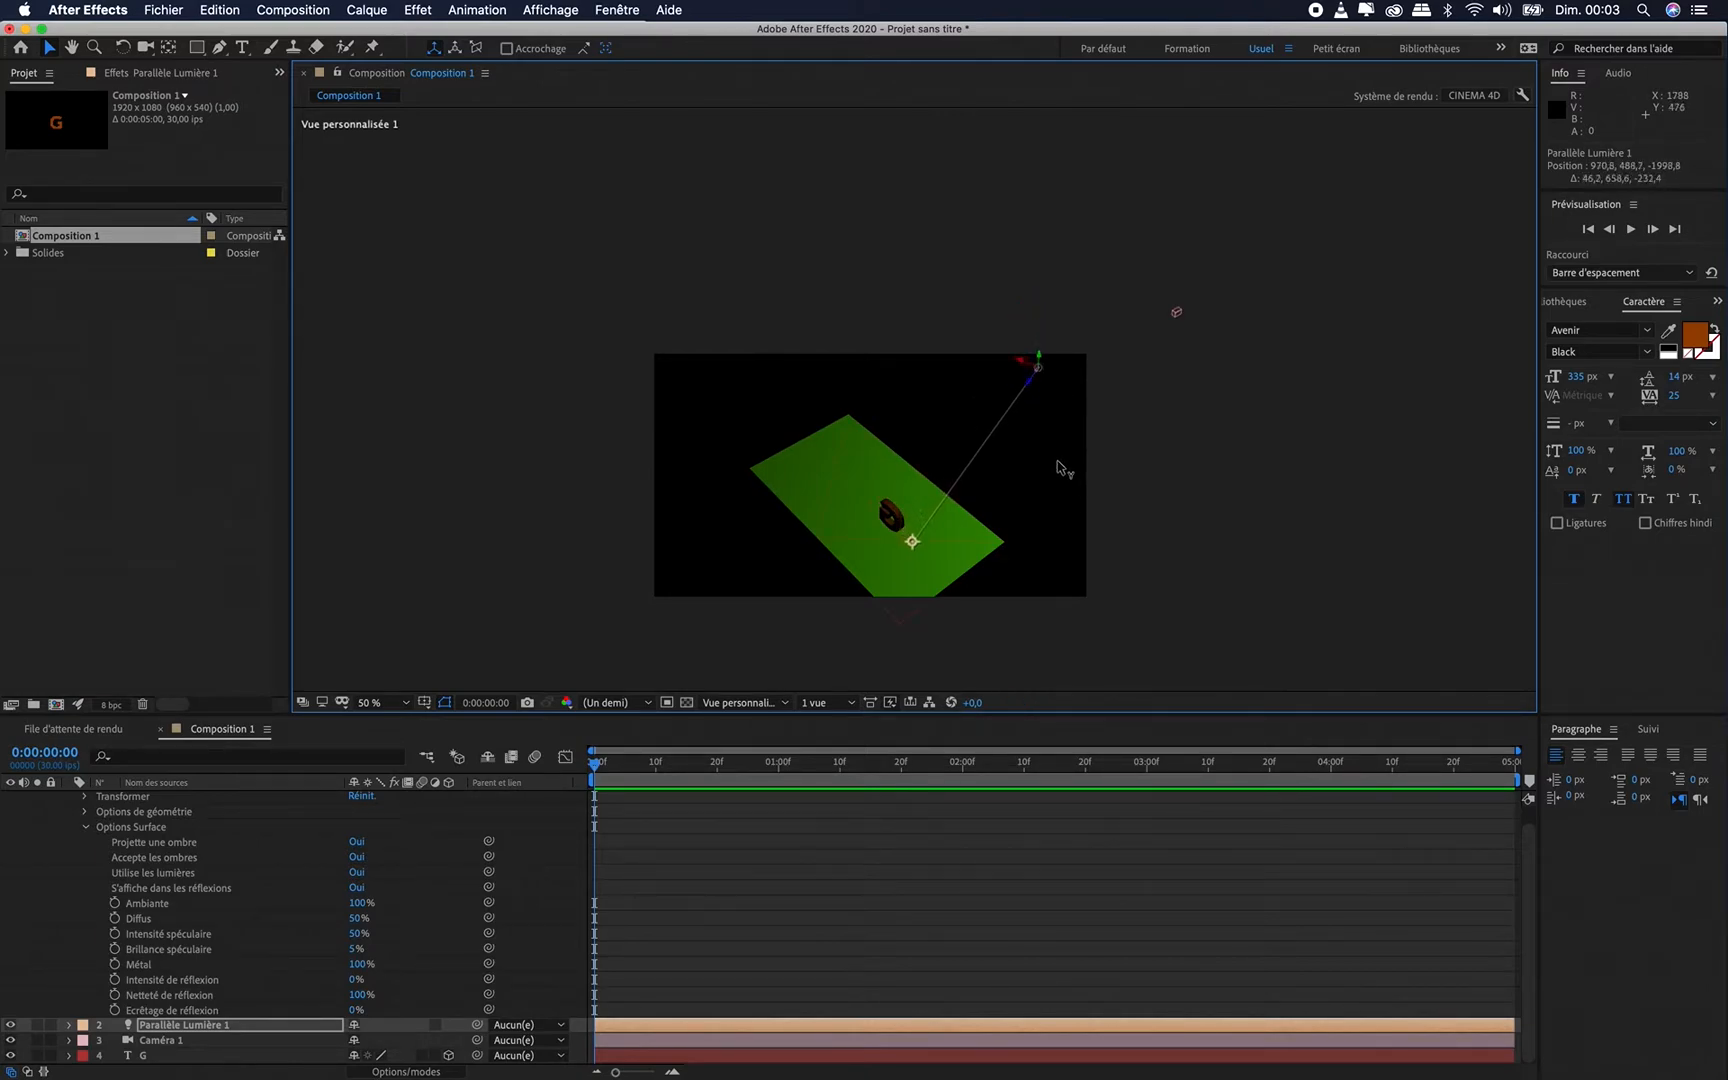
pyautogui.moveTo(912, 541); pyautogui.dragTo(893, 510)
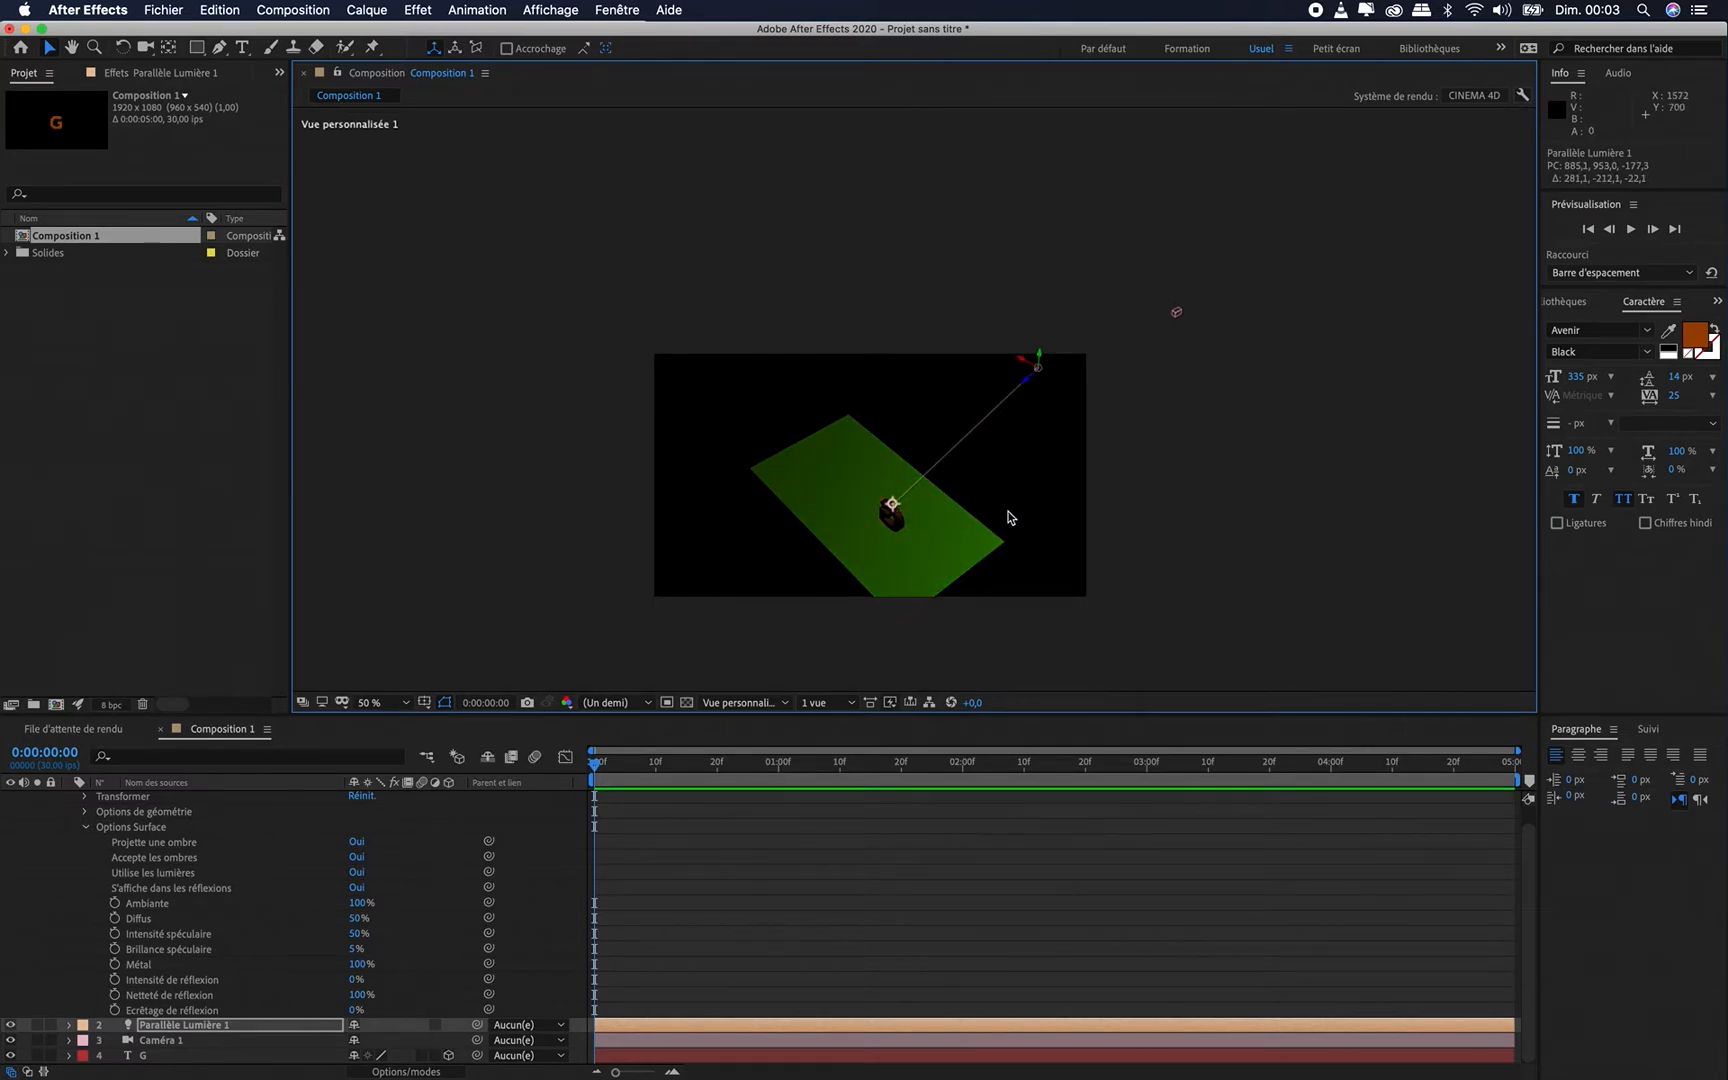
# From an orbited custom view, raise the parallel light to about 961, -300, -1798 and set its point of interest near 635, 499, -201
pyautogui.press('c')
pyautogui.moveTo(1002, 497); pyautogui.dragTo(933, 492)
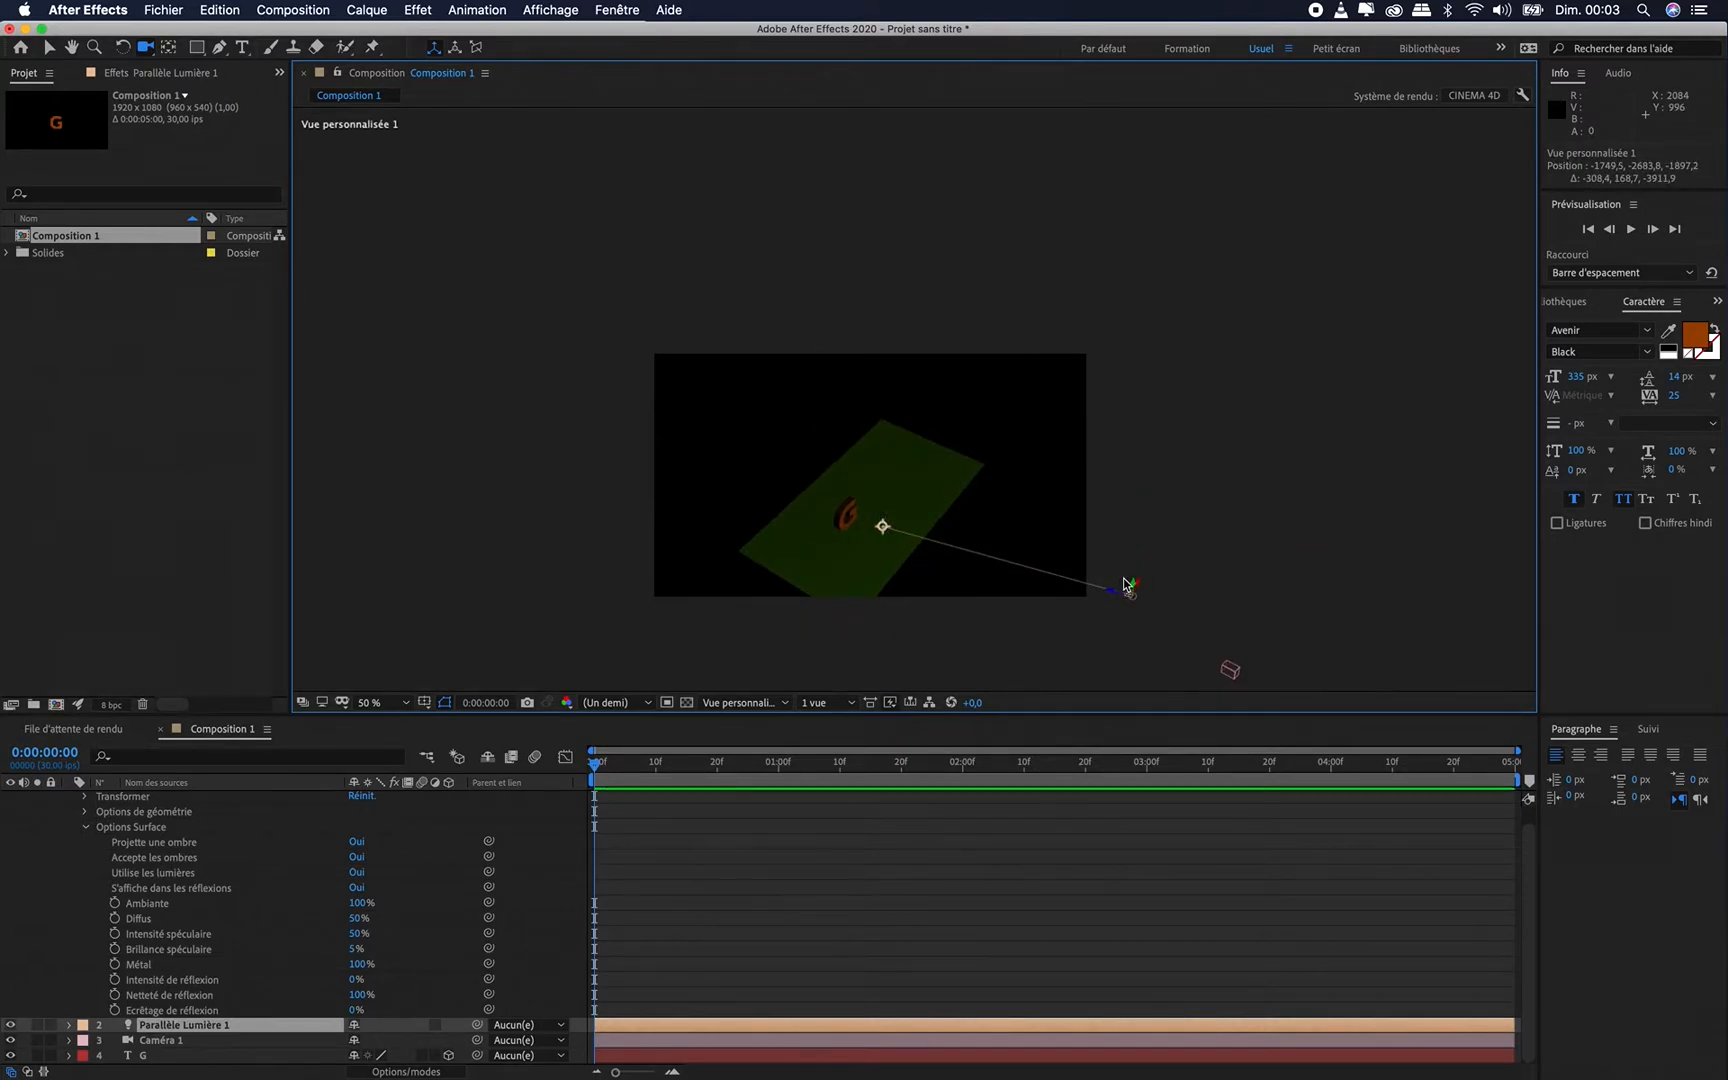
pyautogui.press('v')
pyautogui.moveTo(1133, 592); pyautogui.dragTo(1130, 406)
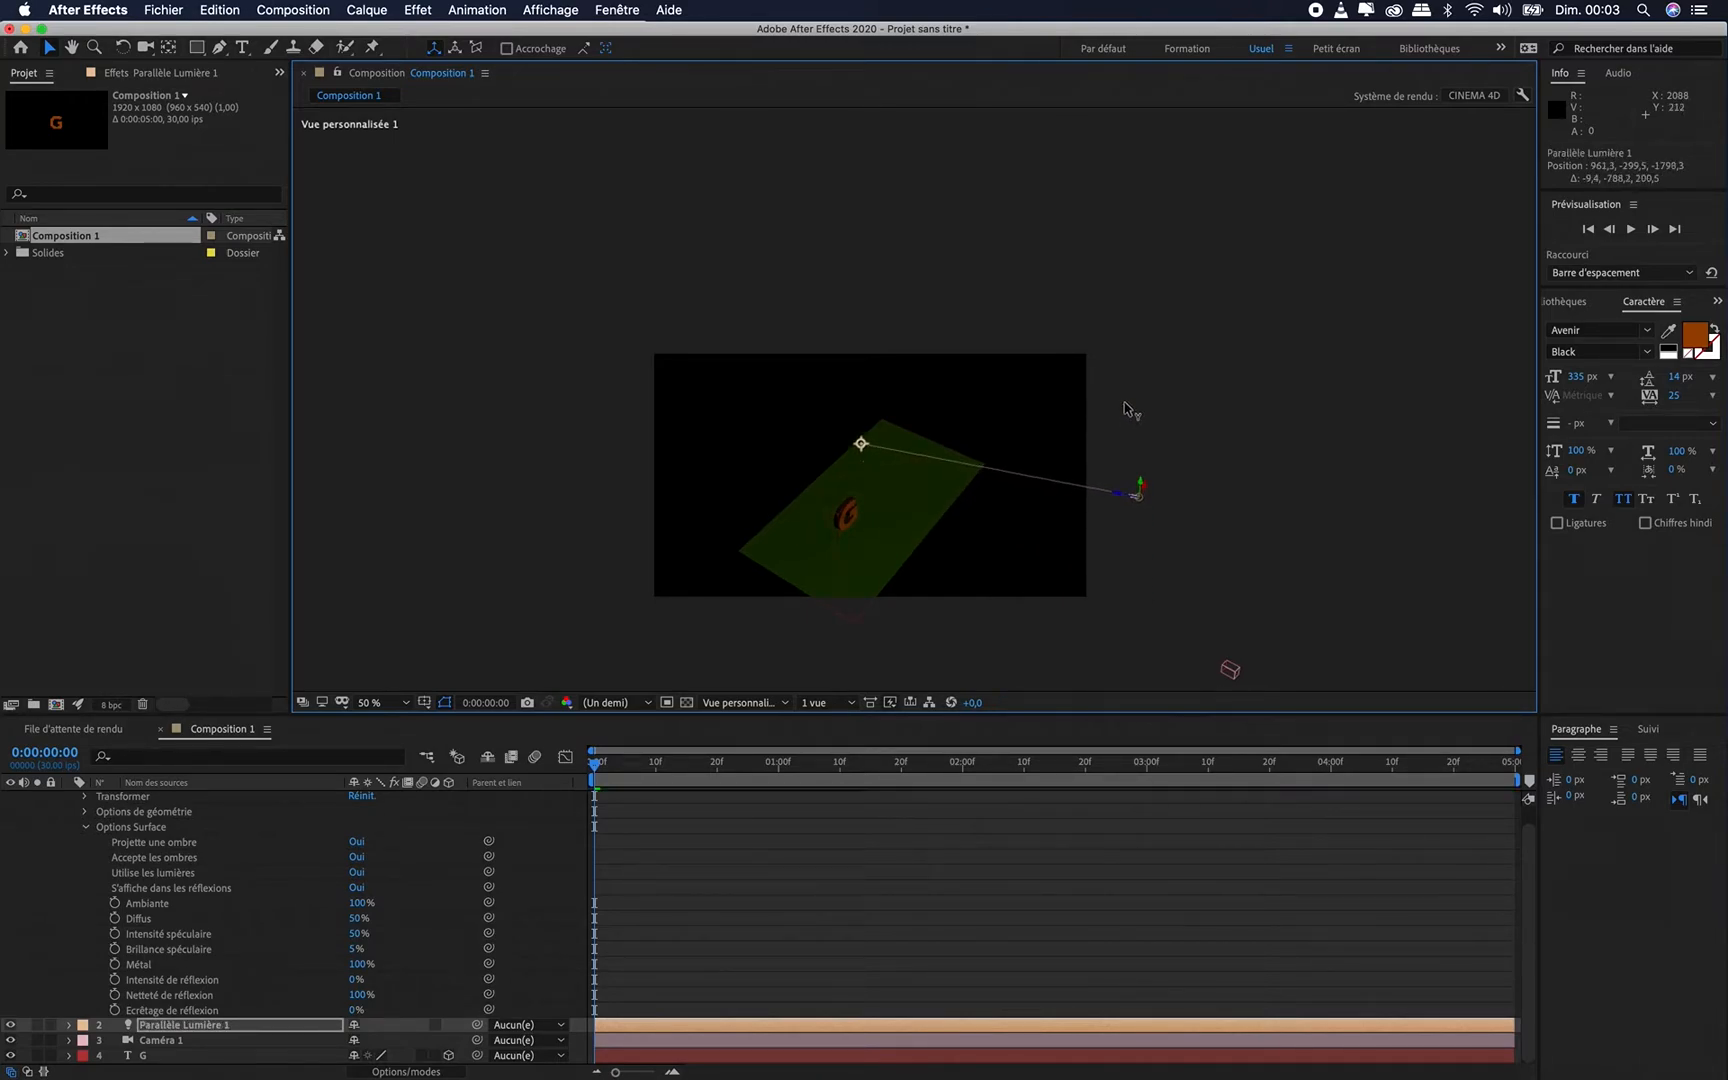
pyautogui.moveTo(860, 443); pyautogui.dragTo(867, 508)
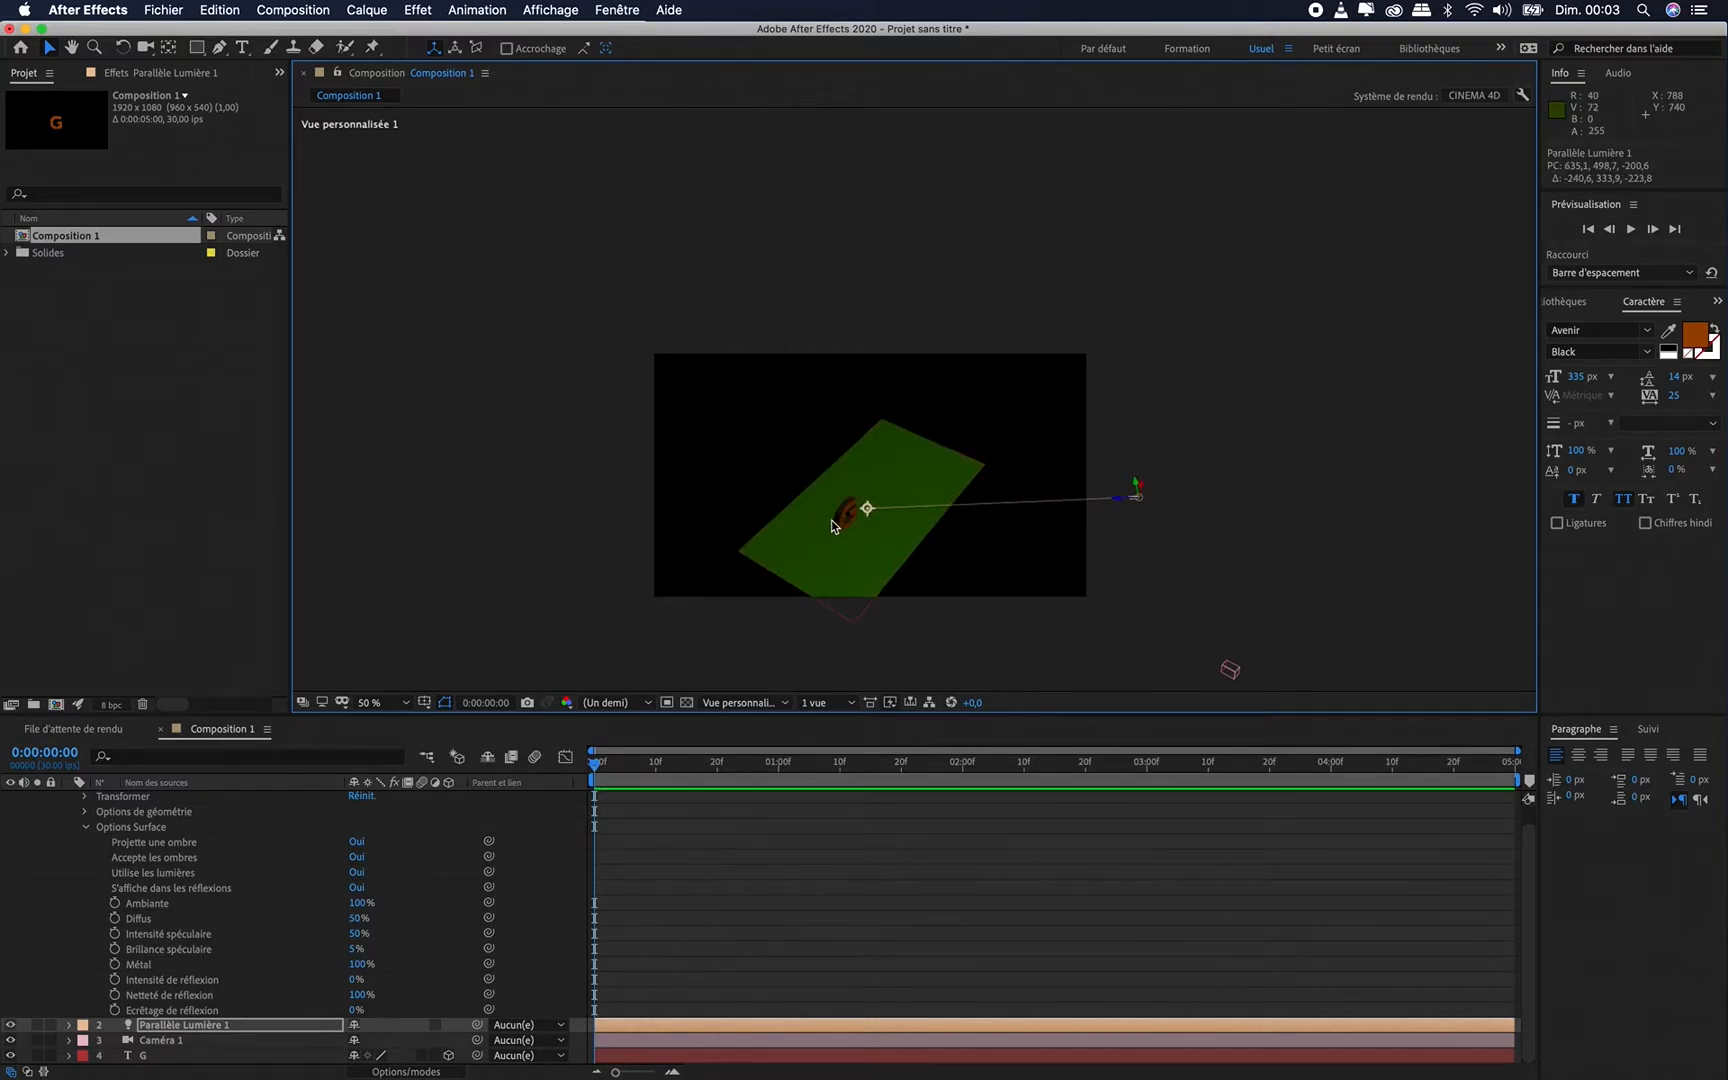
# Switch to the Caméra active view and orbit Caméra 1 to about 1004, -372, -2506, facing the G frontally
pyautogui.click(757, 703)
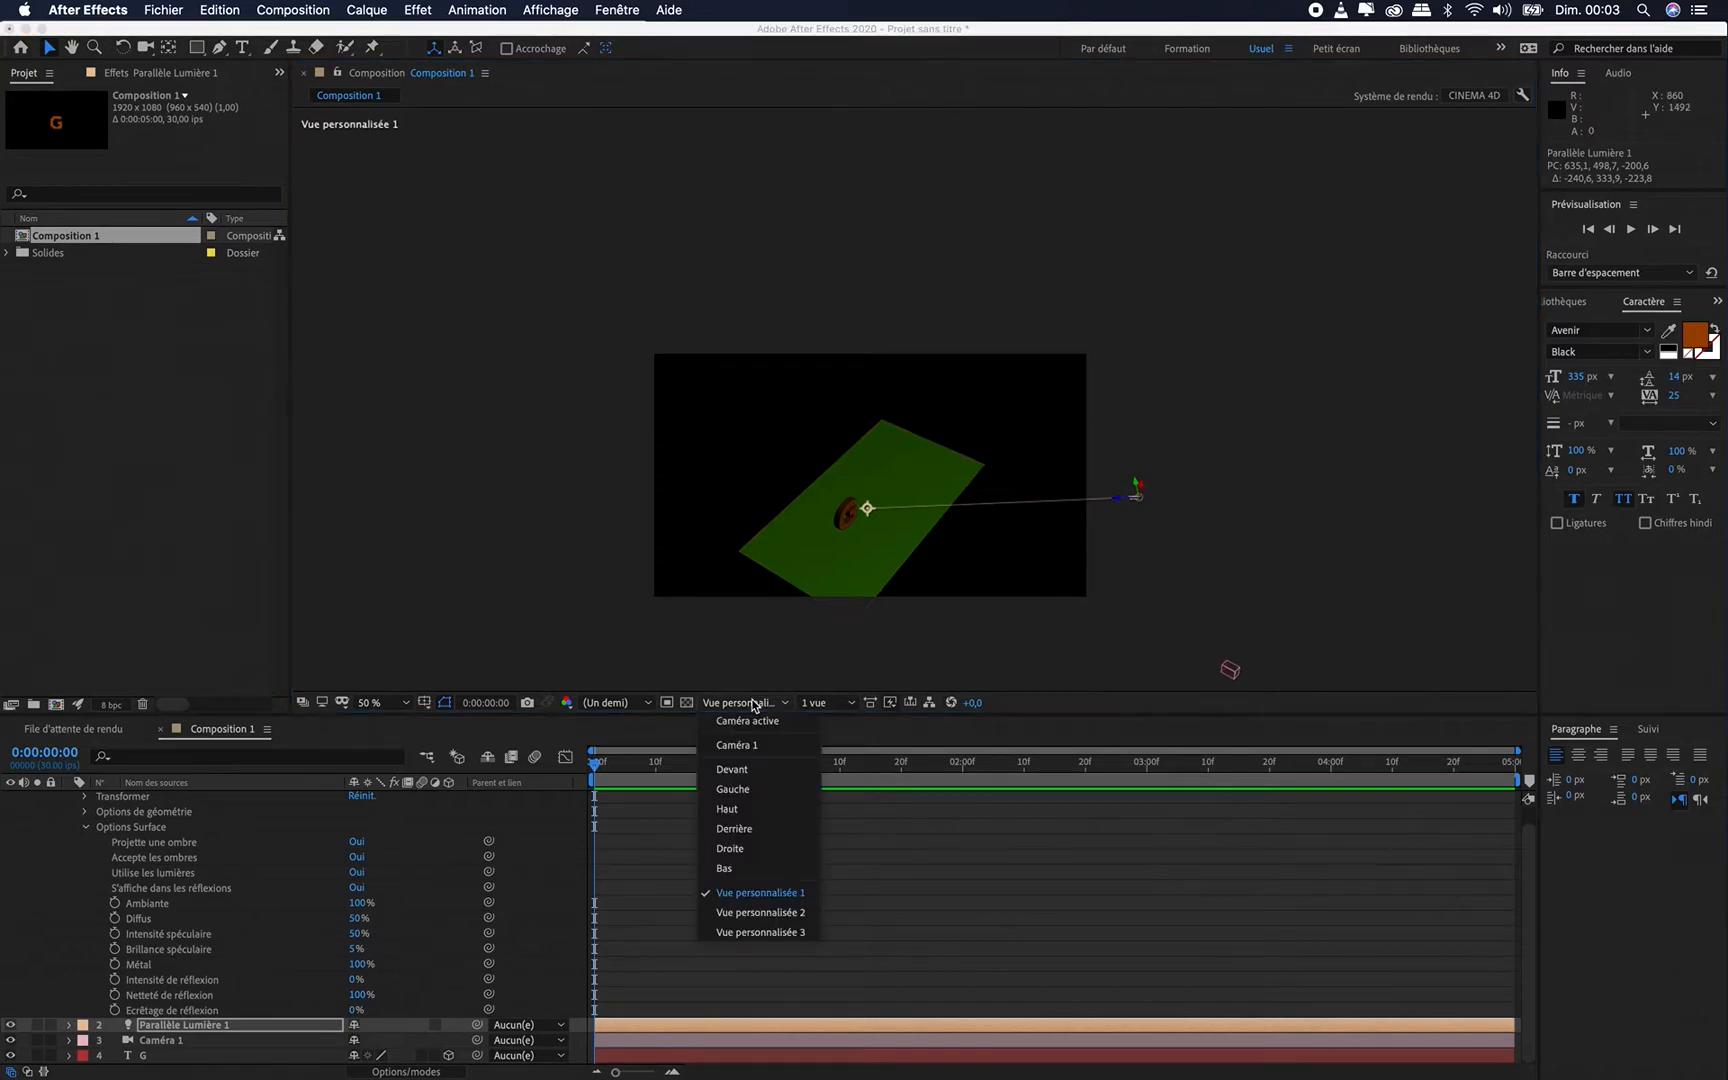
pyautogui.click(760, 721)
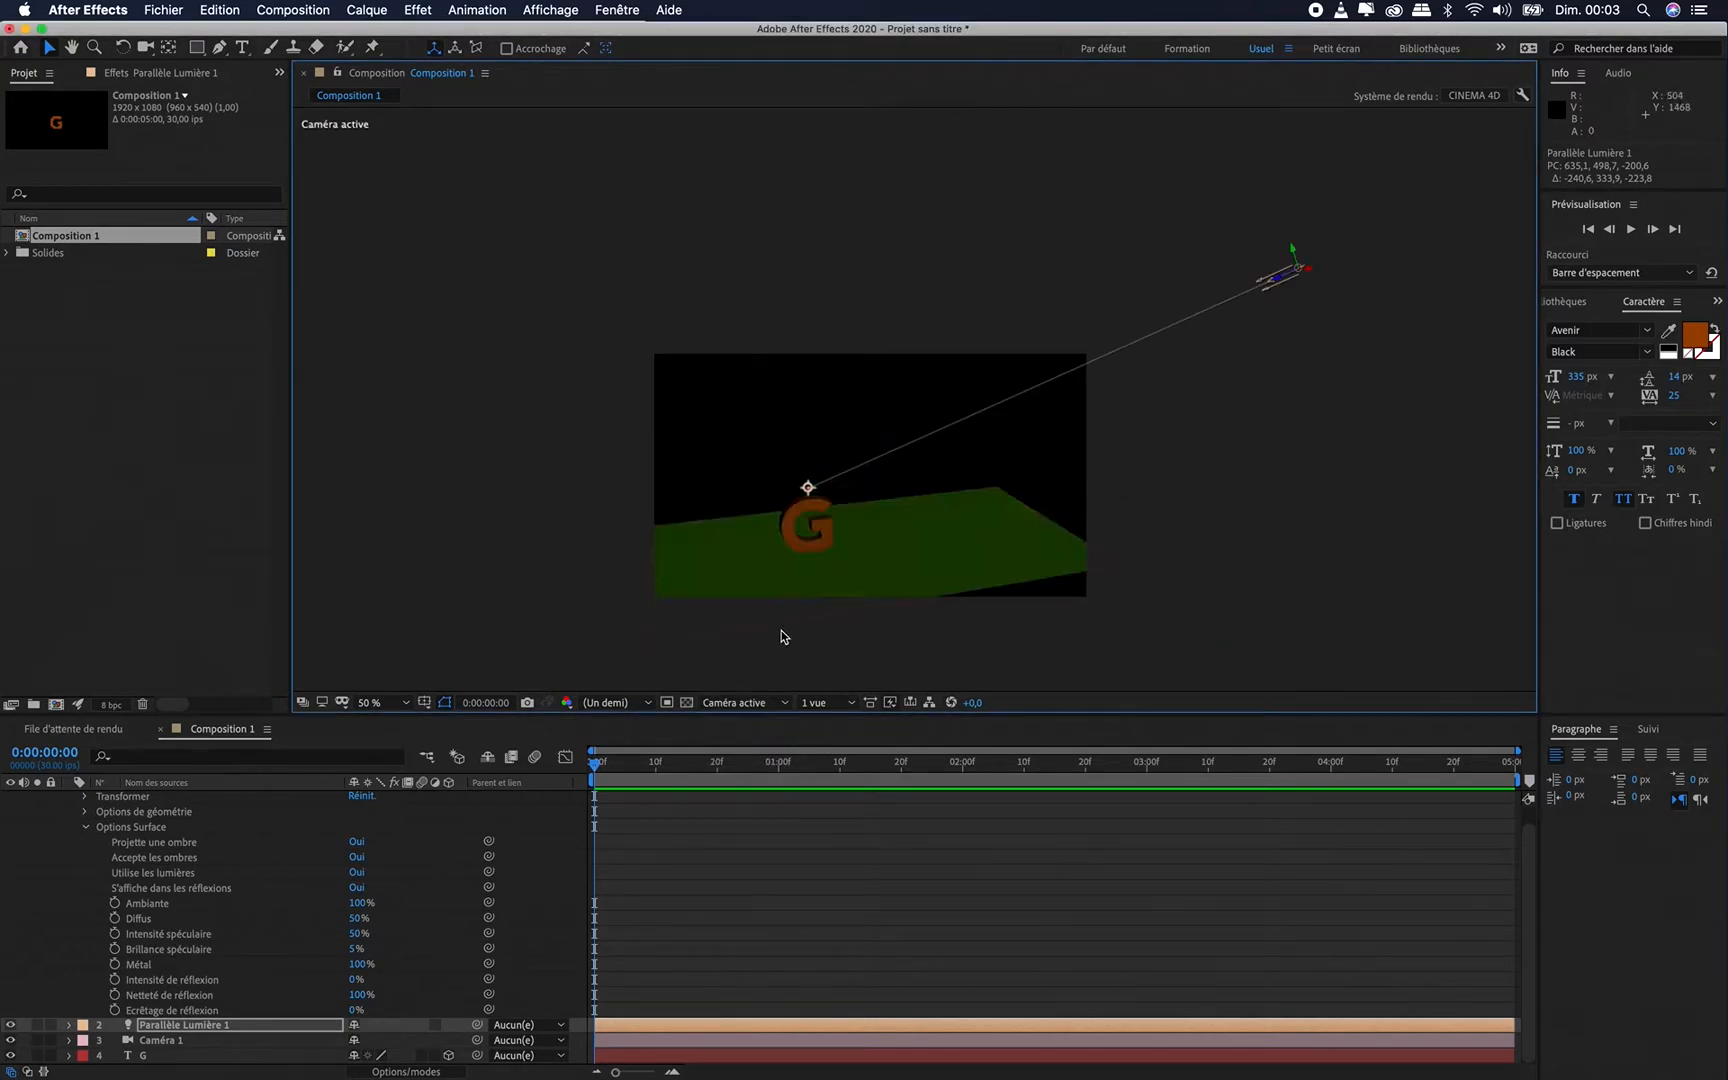
pyautogui.press('c')
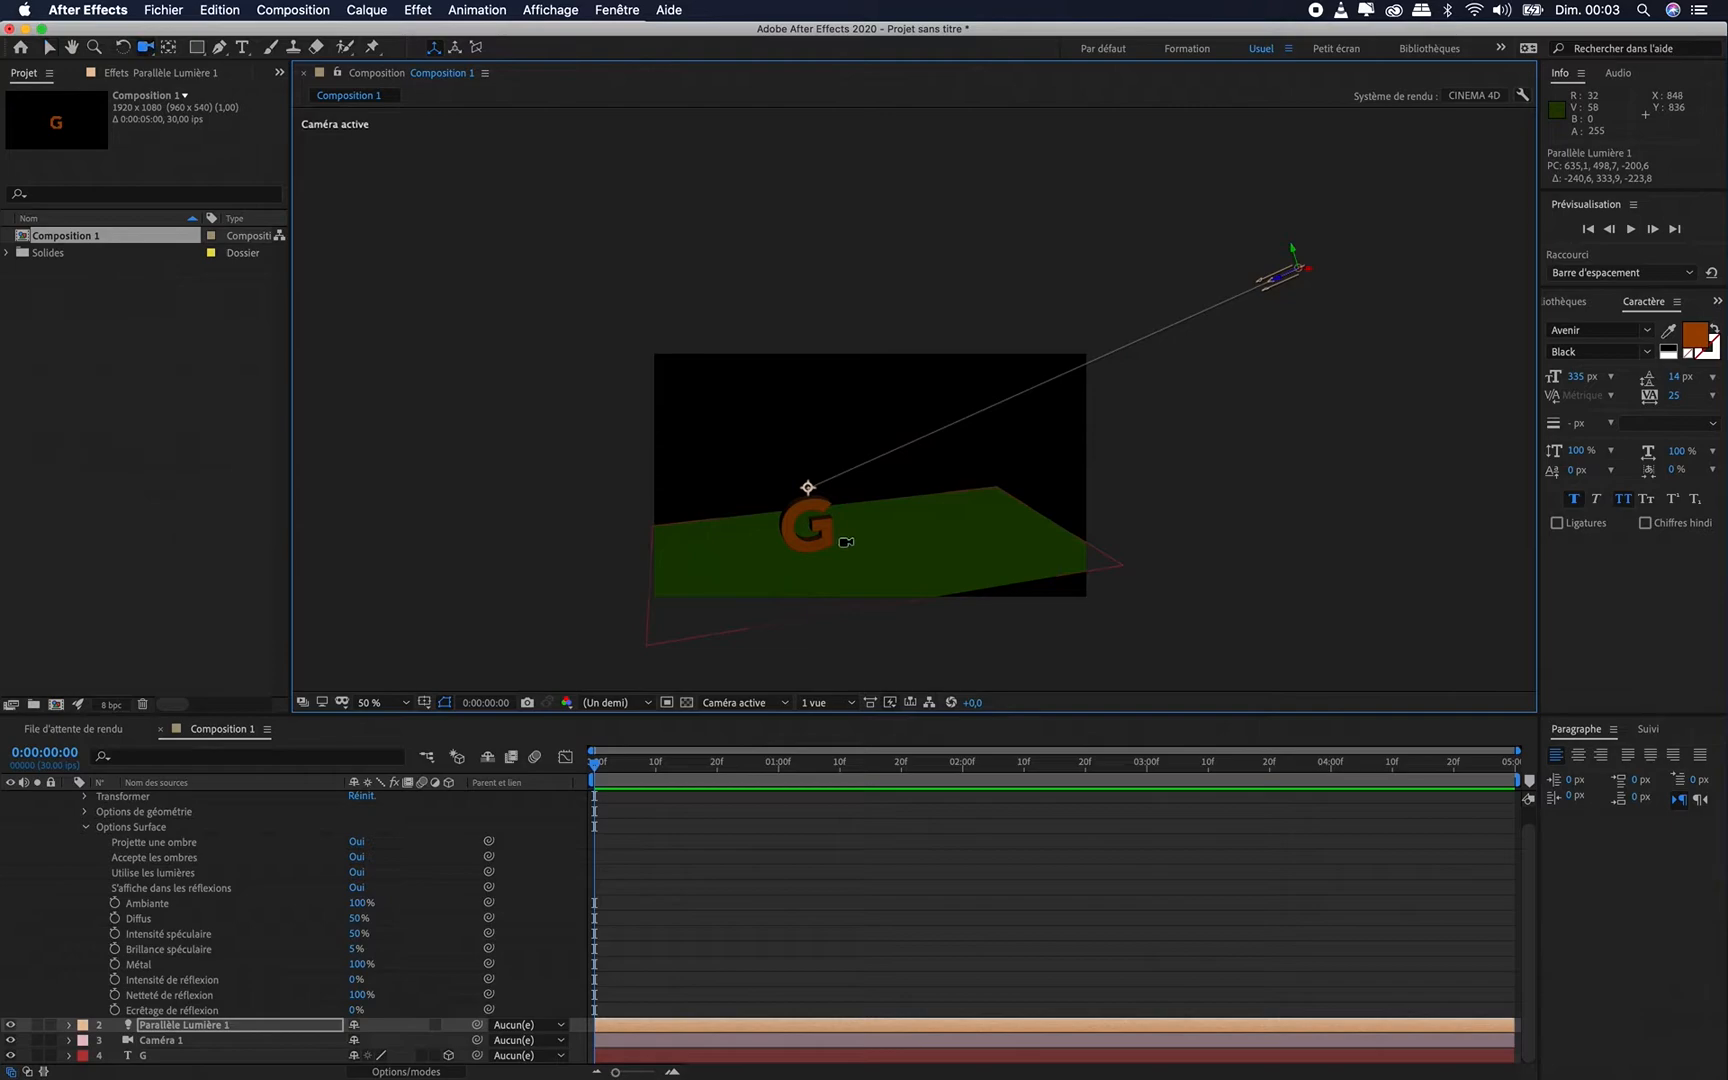
pyautogui.moveTo(826, 580); pyautogui.dragTo(829, 543)
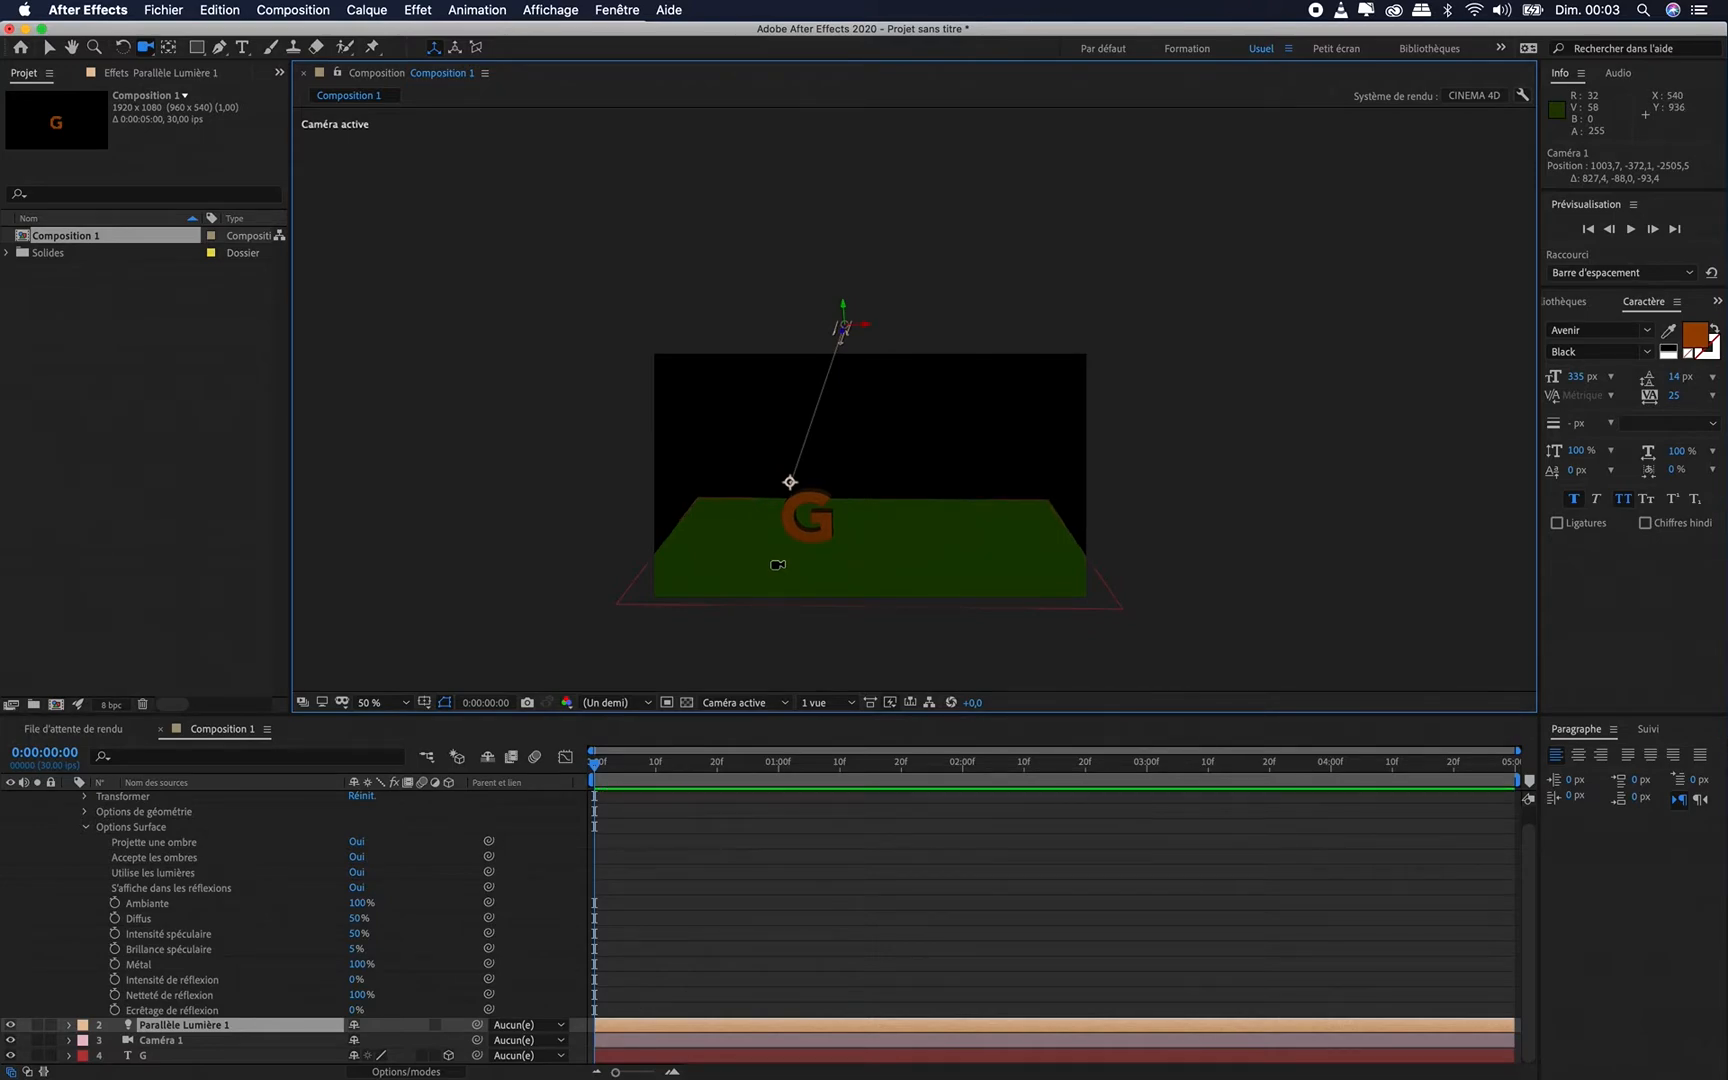
# Set up a new Ponctuelle light with a shadow diffusion of 10 px and Lisse attenuation
pyautogui.click(364, 12)
pyautogui.moveTo(390, 40)
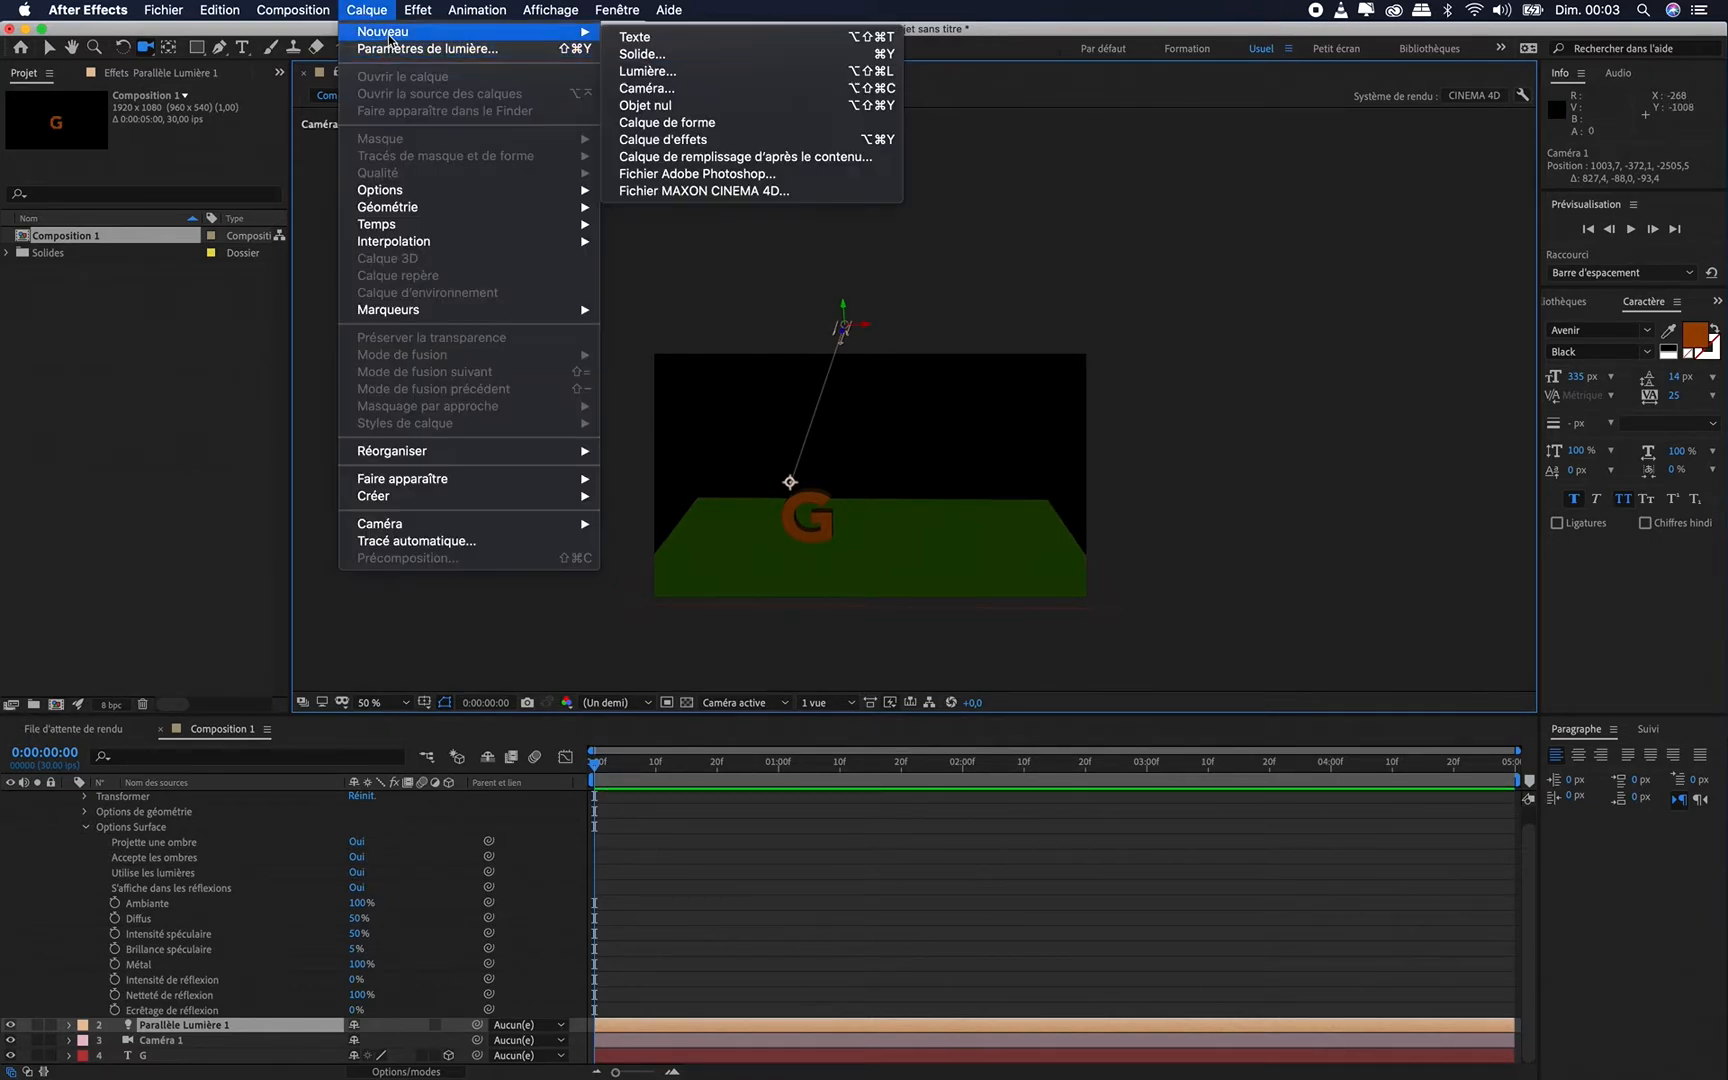
pyautogui.click(699, 73)
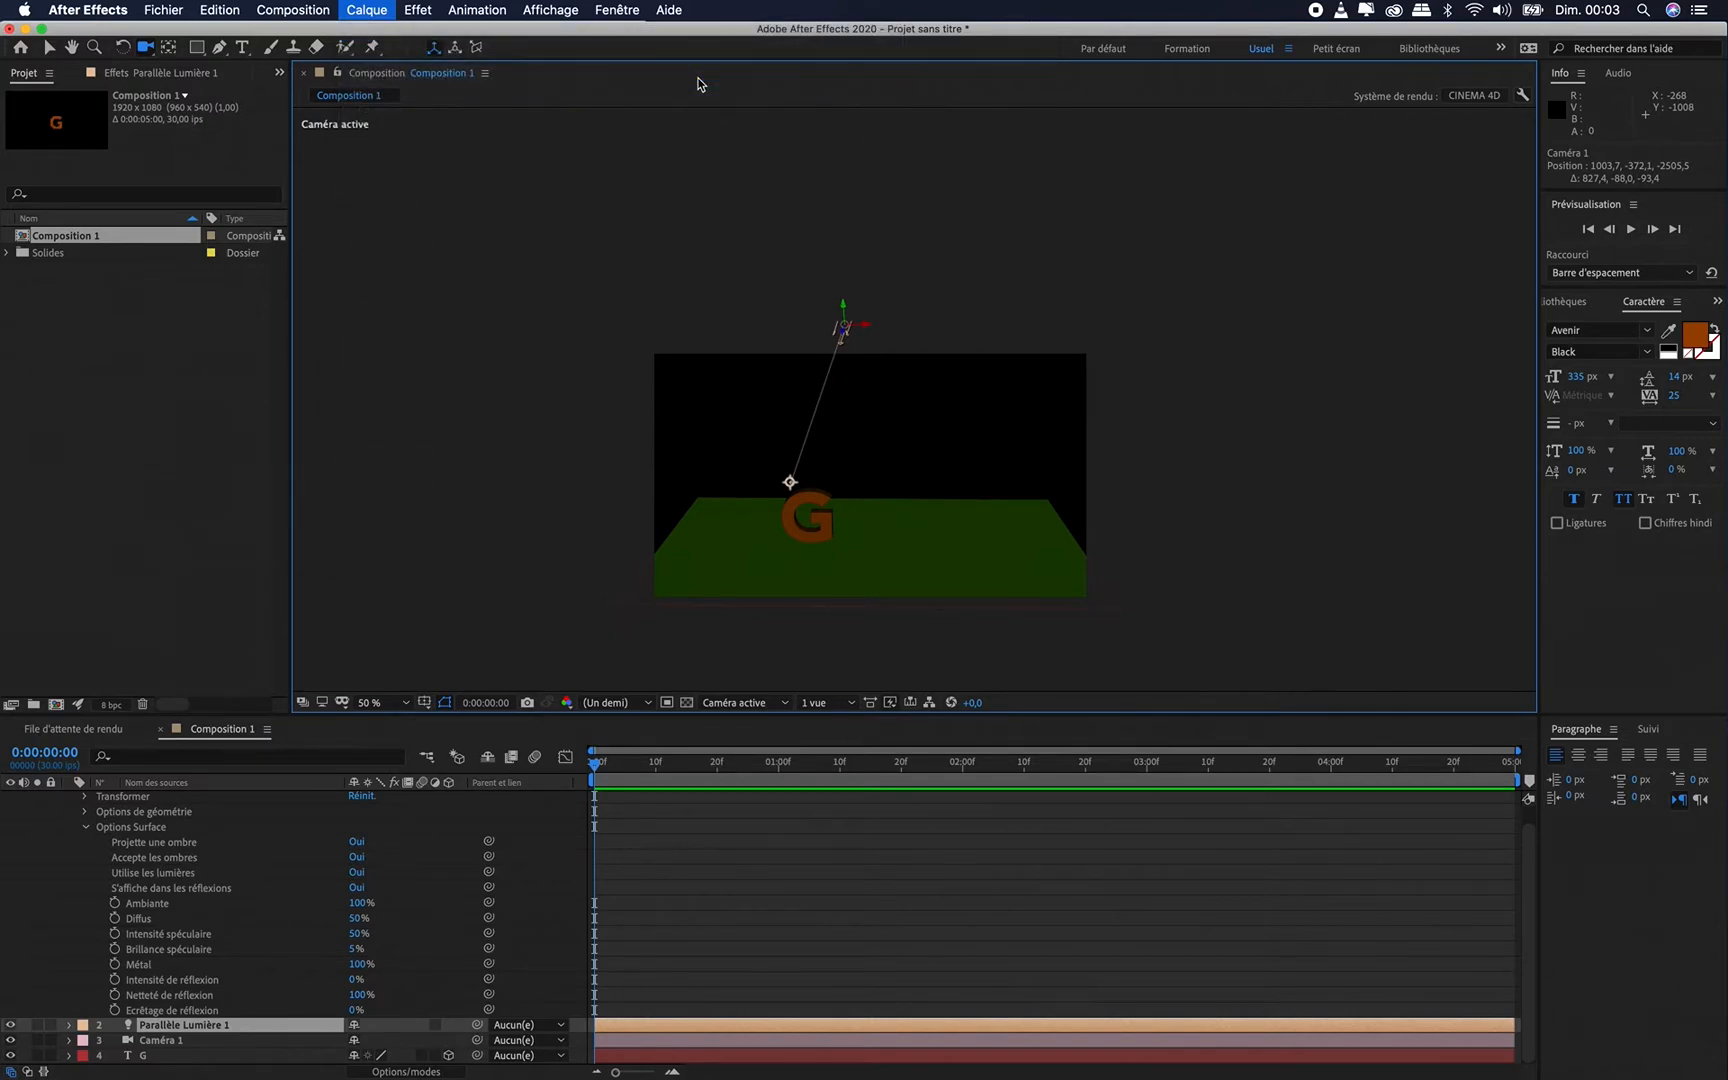
pyautogui.click(497, 235)
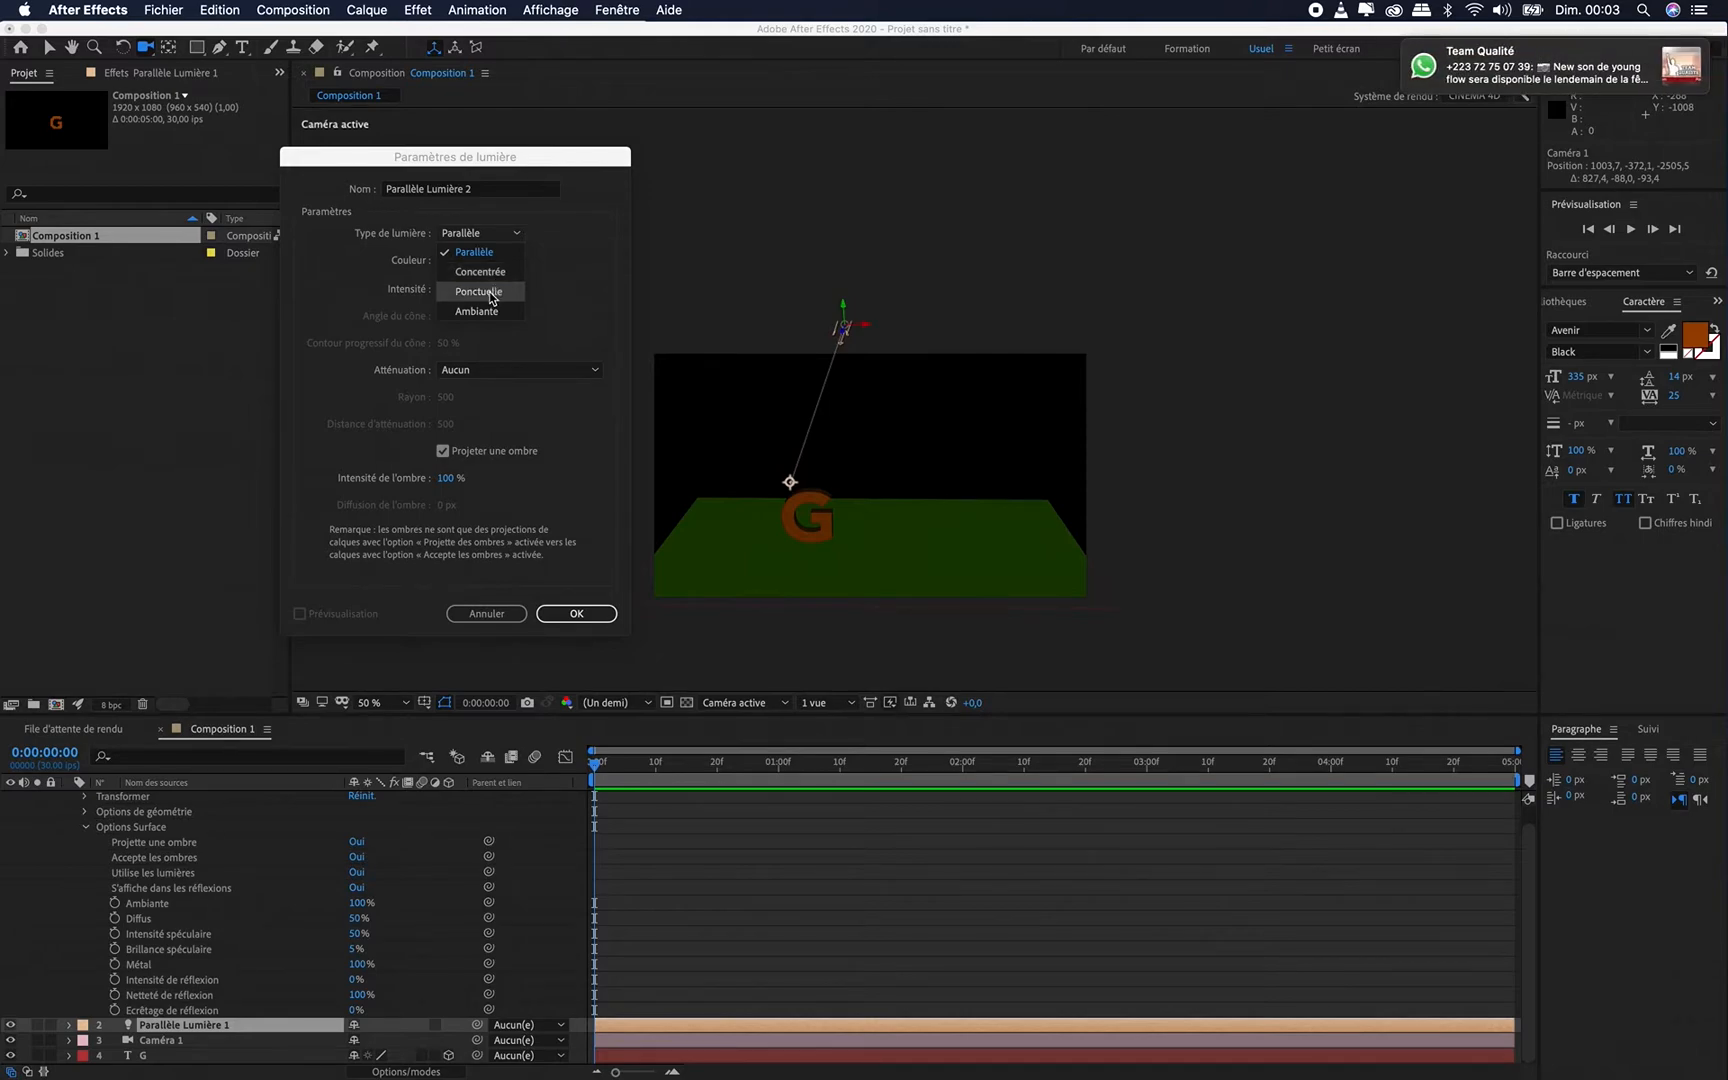
pyautogui.click(491, 293)
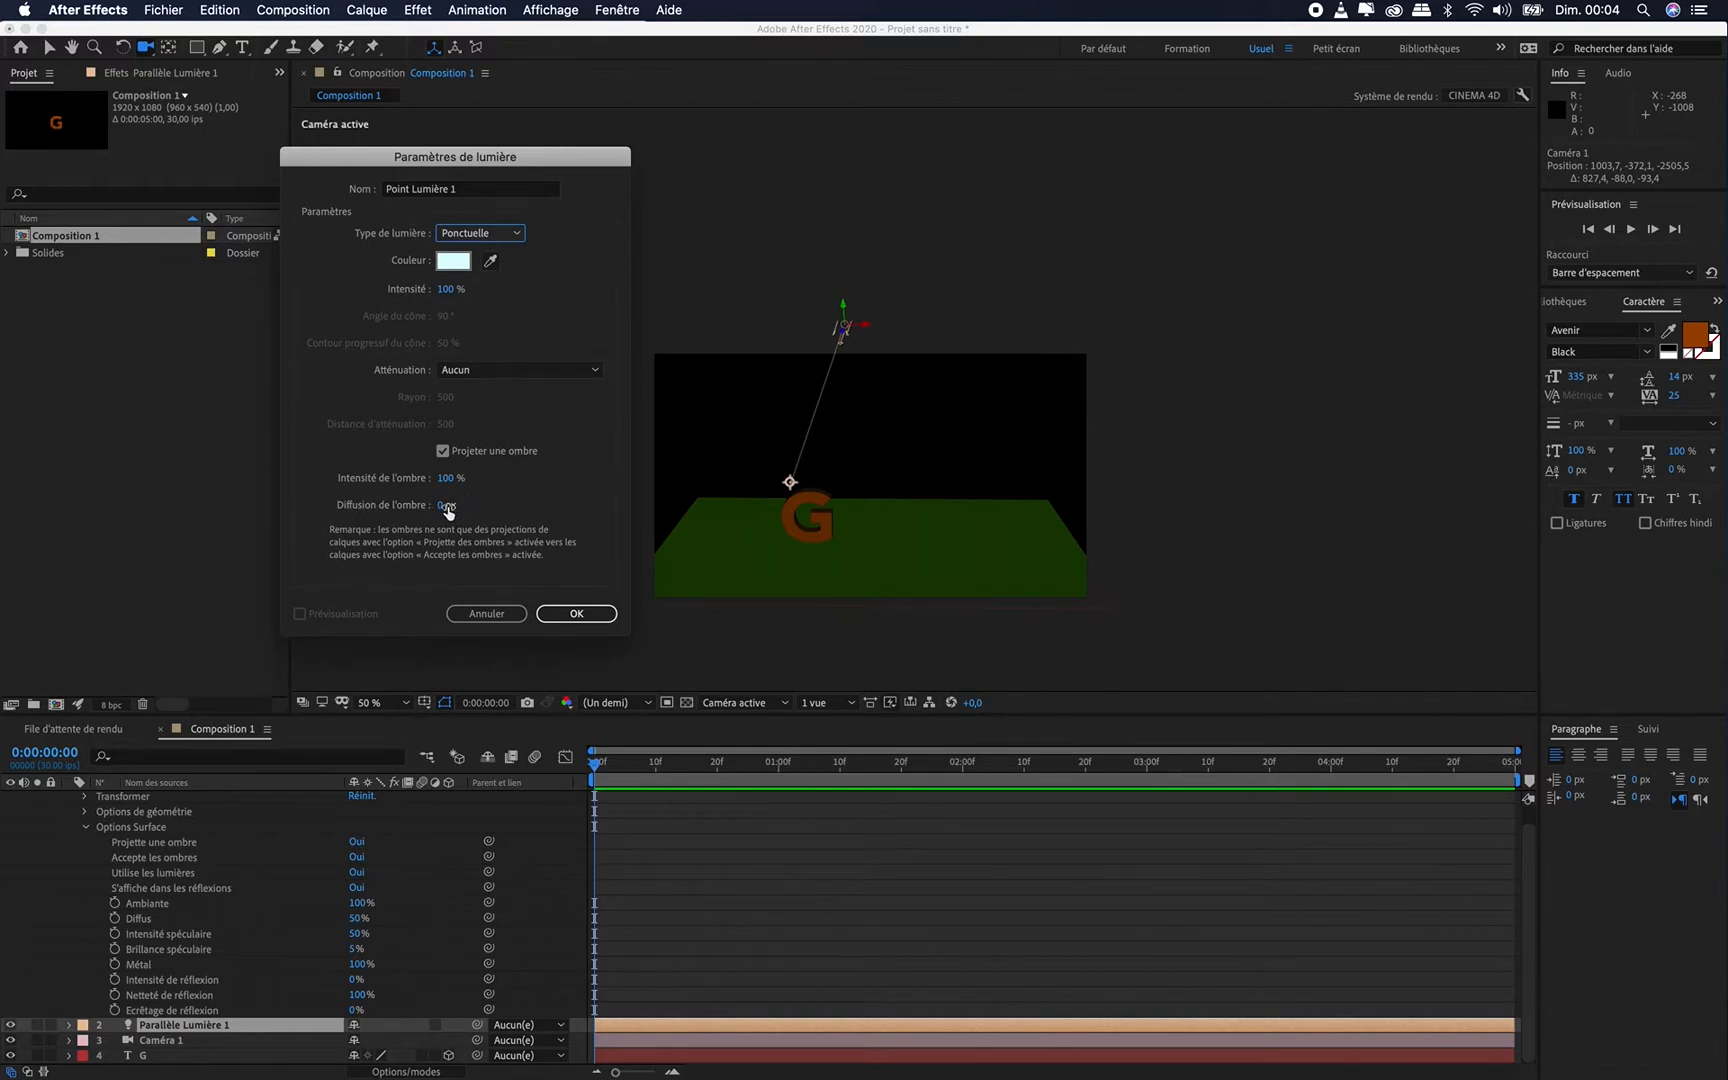
pyautogui.moveTo(443, 515); pyautogui.dragTo(468, 506)
pyautogui.click(490, 366)
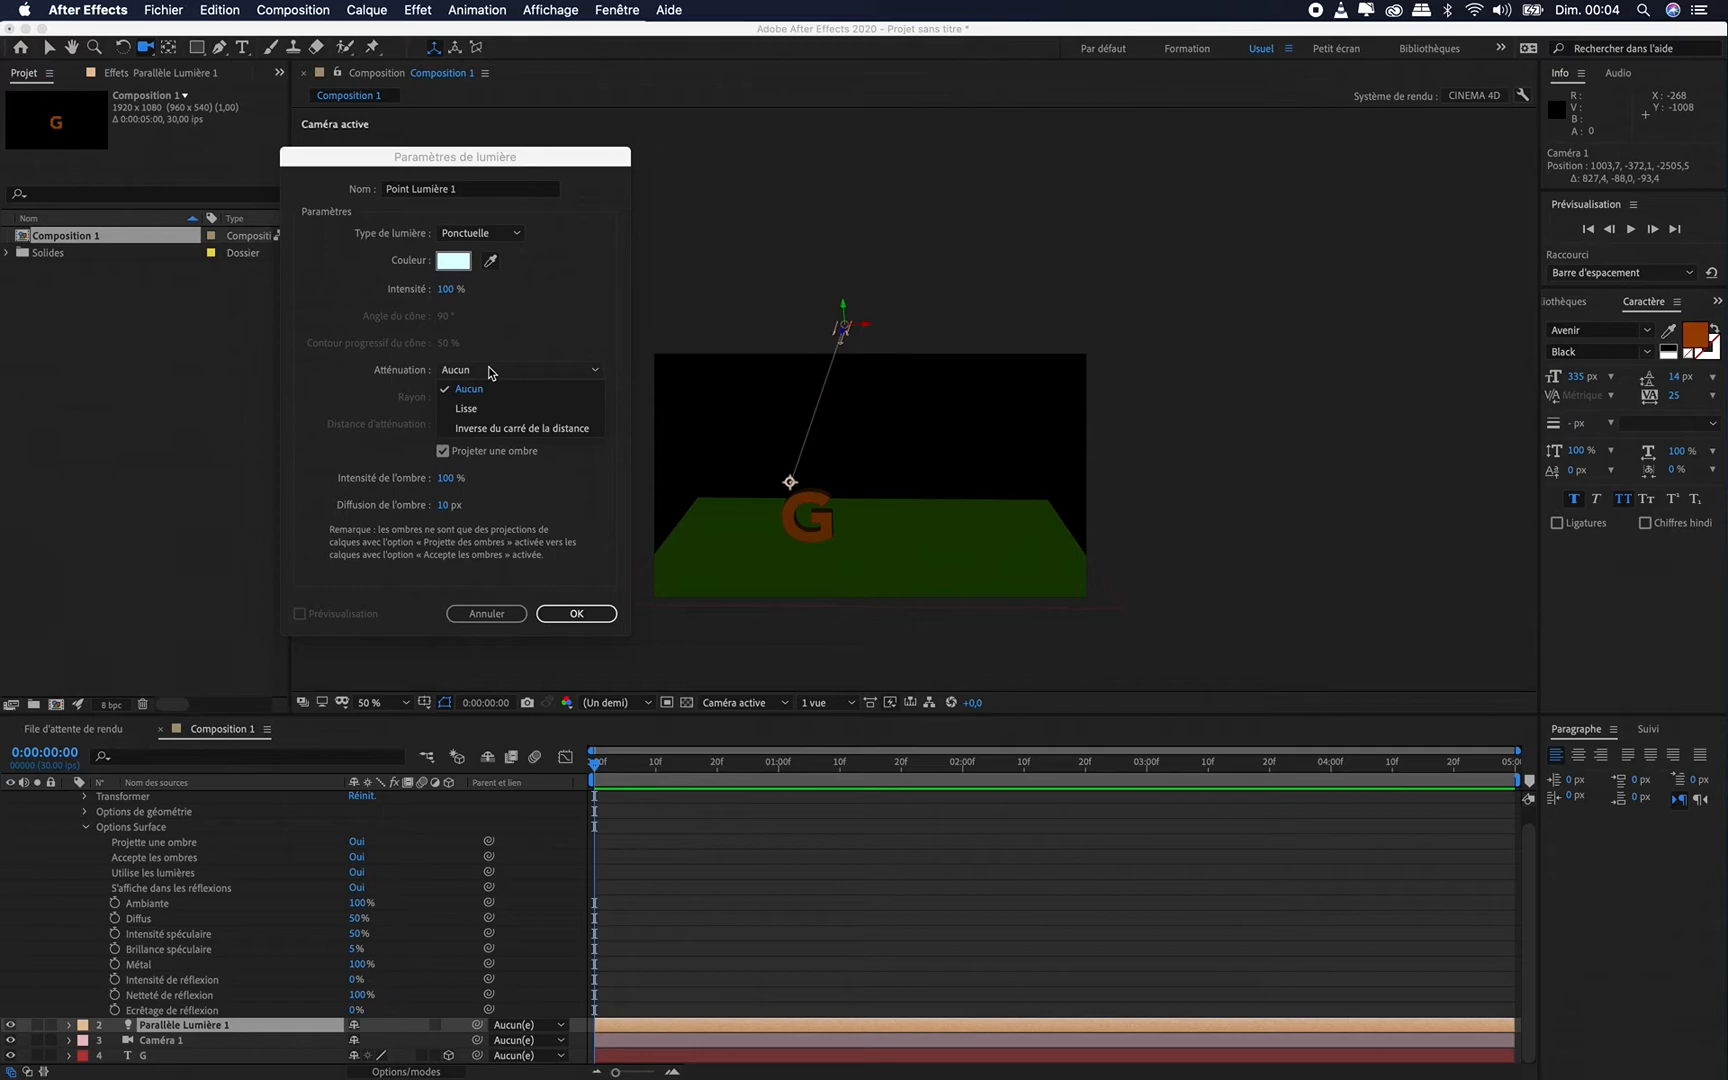
pyautogui.click(489, 414)
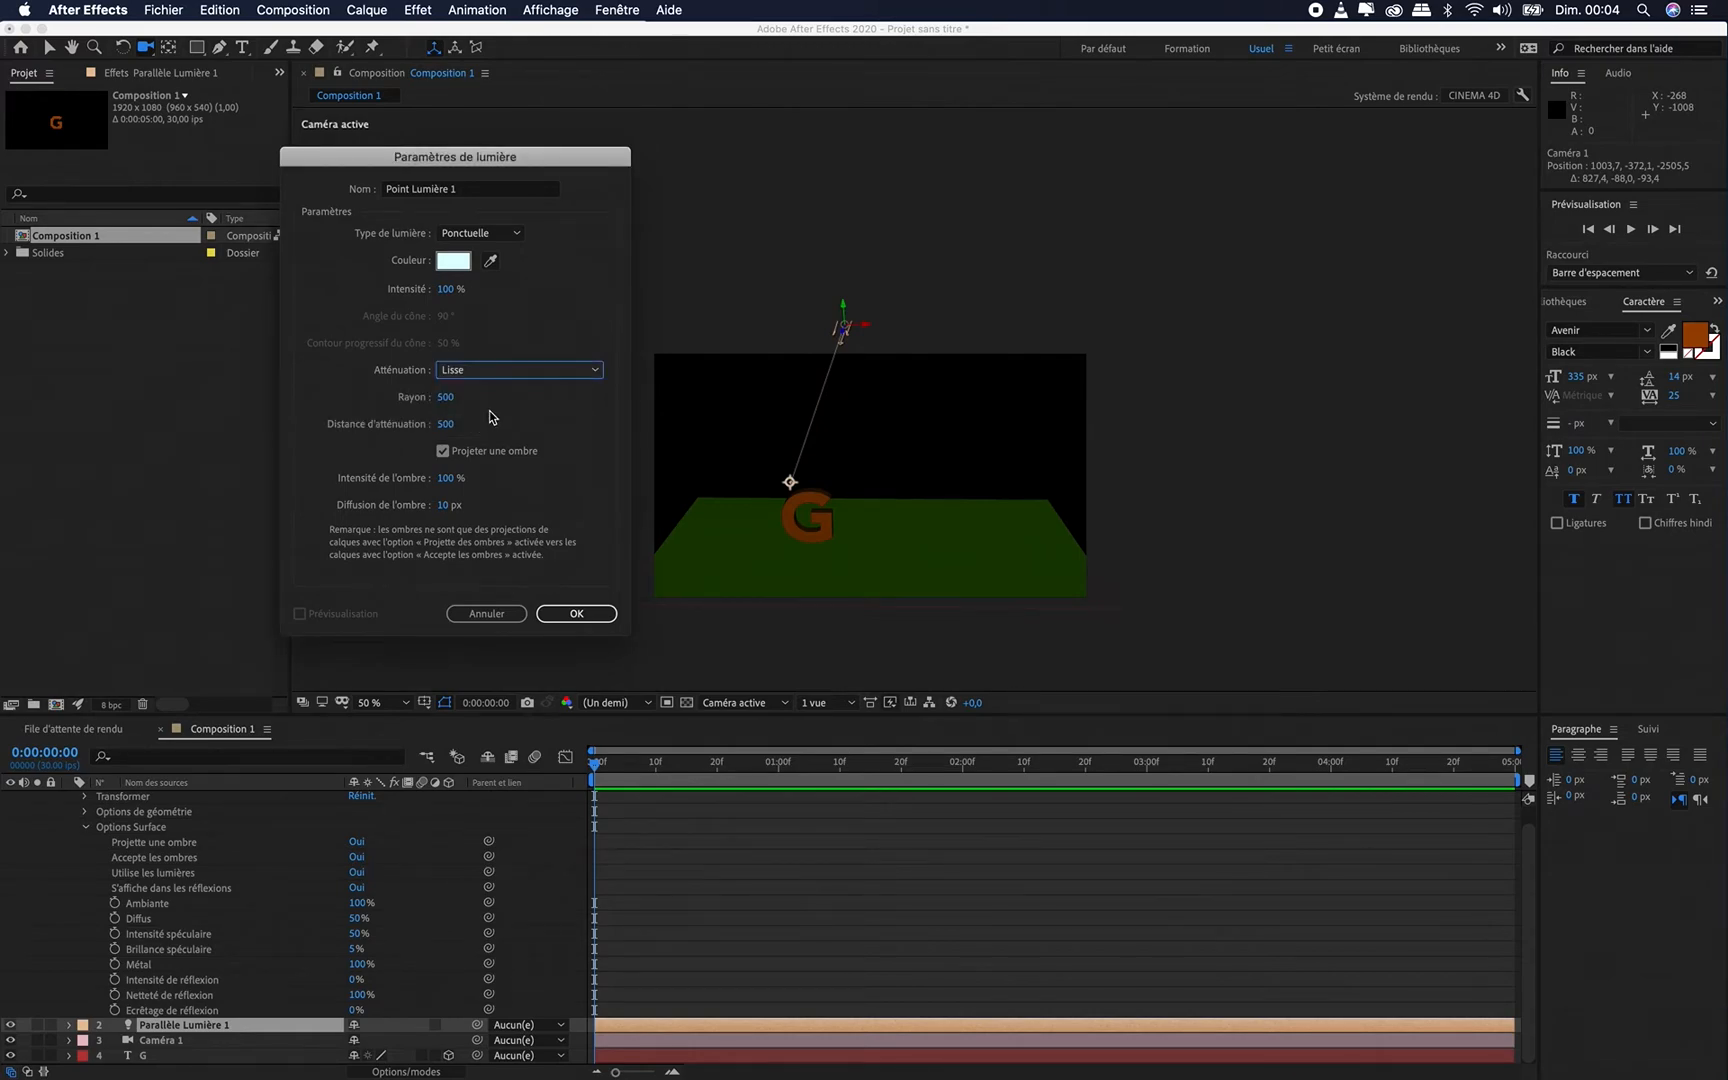
# Give the new point light a pale orange colour and create it
pyautogui.click(453, 260)
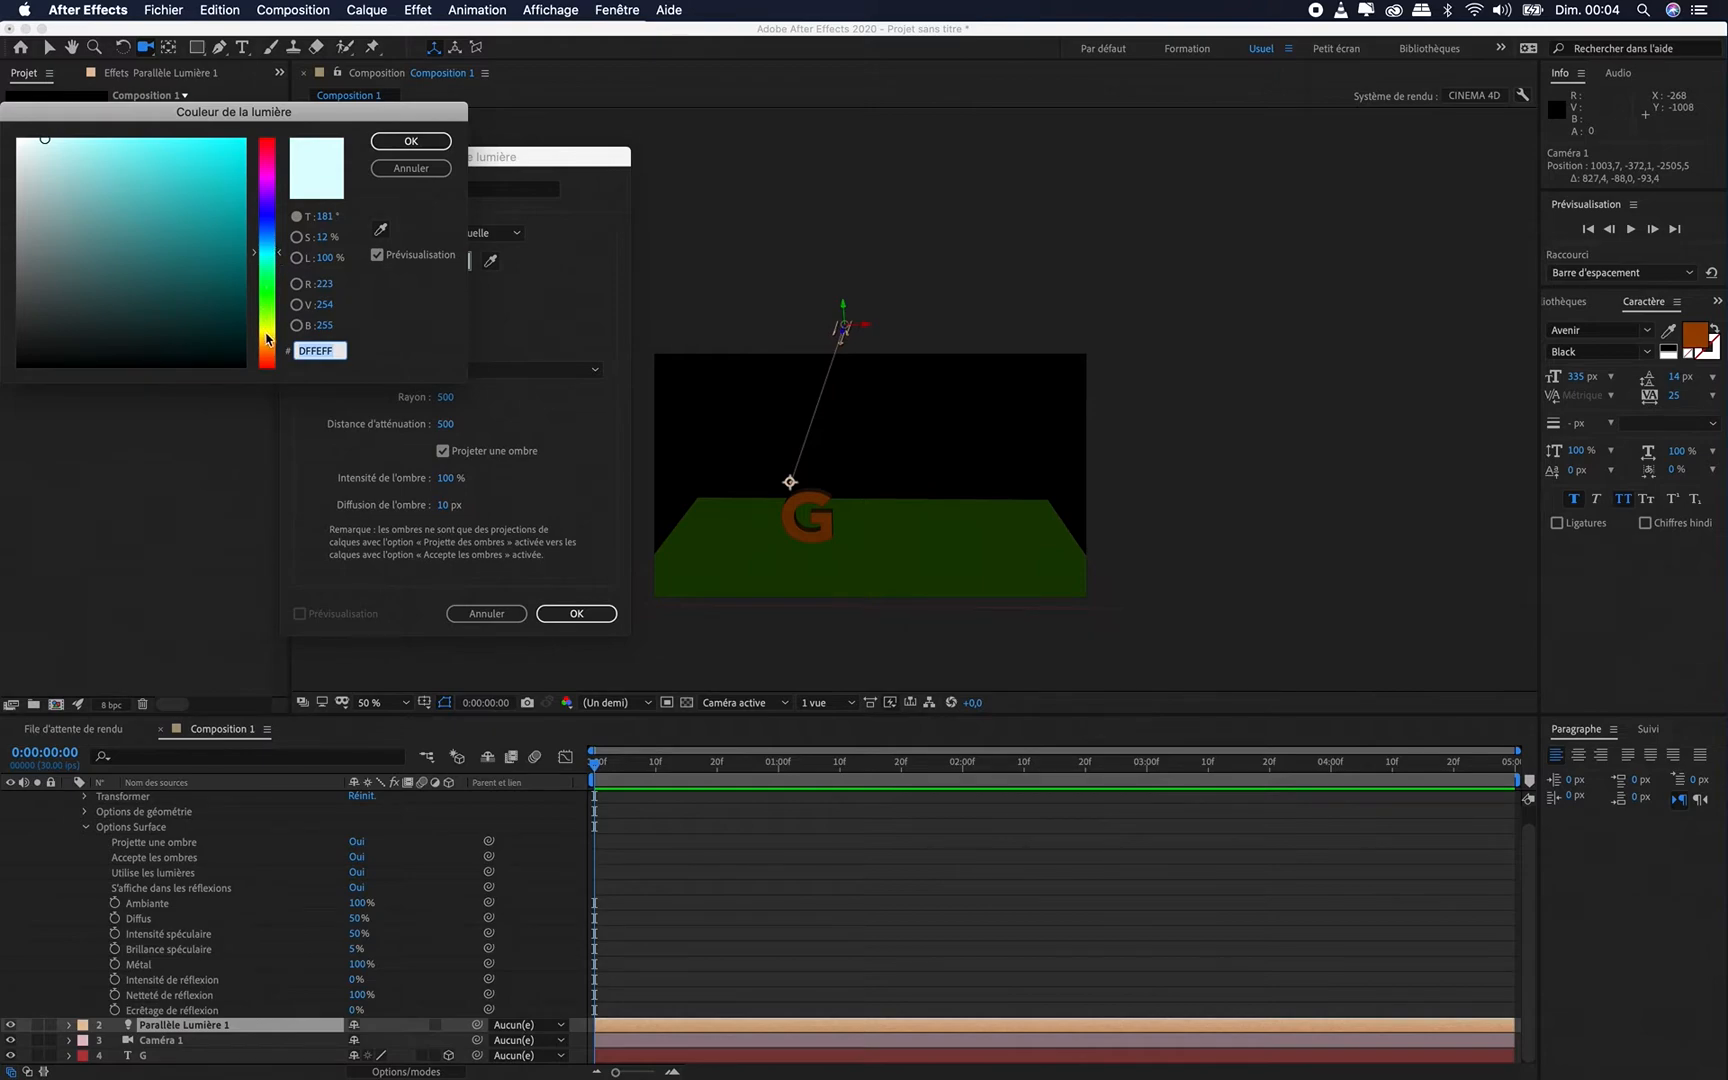
pyautogui.moveTo(266, 334); pyautogui.dragTo(268, 343)
pyautogui.moveTo(163, 160)
pyautogui.mouseDown()
pyautogui.moveTo(190, 136)
pyautogui.moveTo(99, 137)
pyautogui.mouseUp()
pyautogui.click(398, 140)
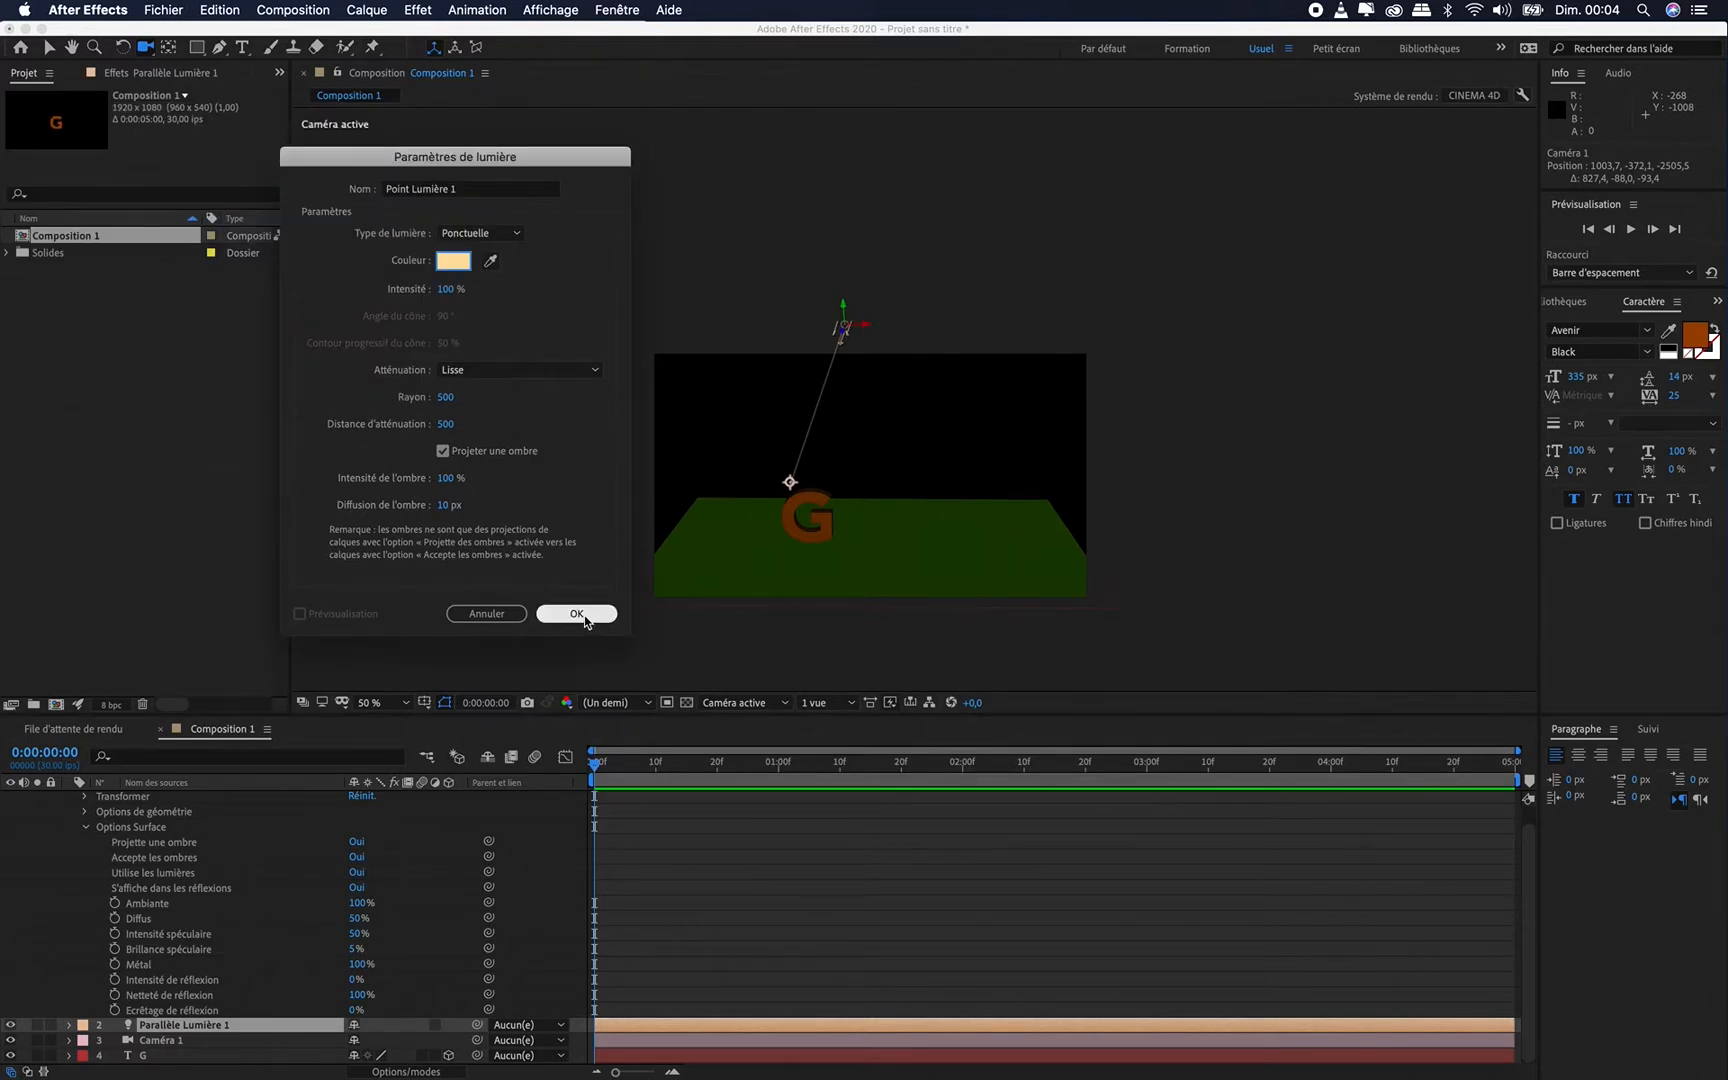
pyautogui.click(586, 618)
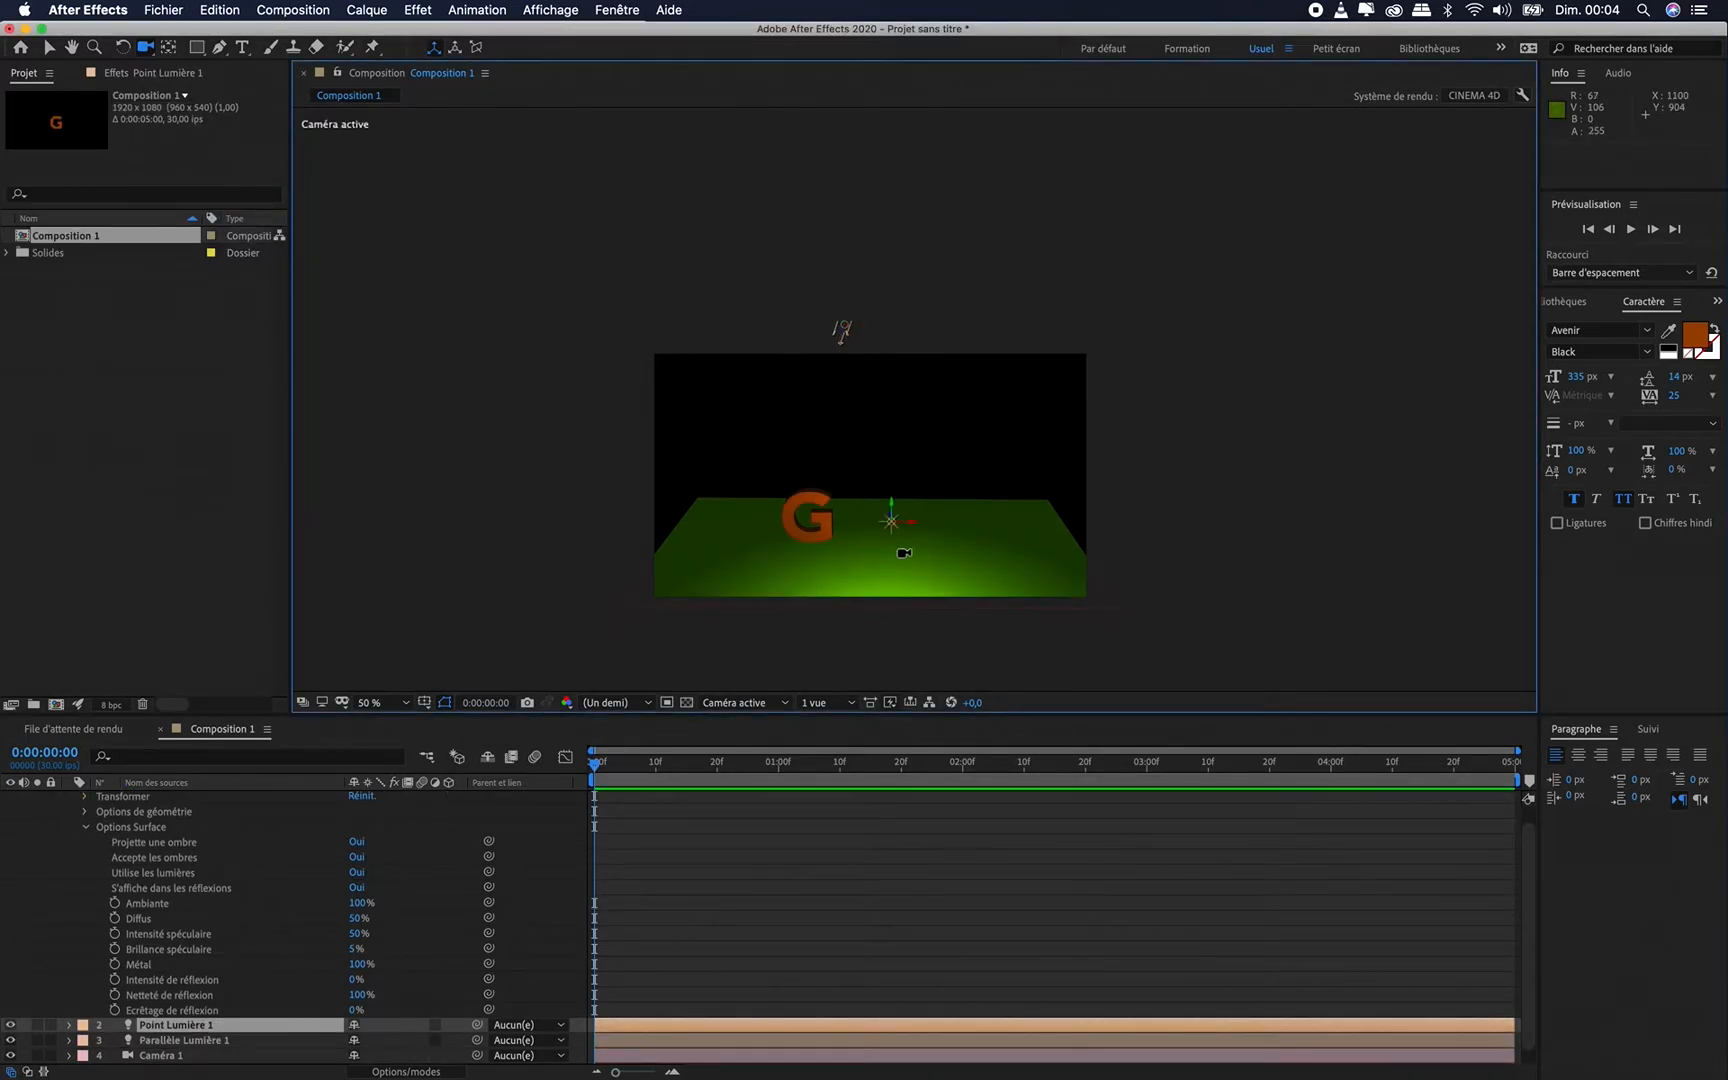
# Switch the composition viewer to the 4 vues layout and activate the Selection tool
pyautogui.scroll(1, 885, 510)
pyautogui.scroll(-3, 885, 510)
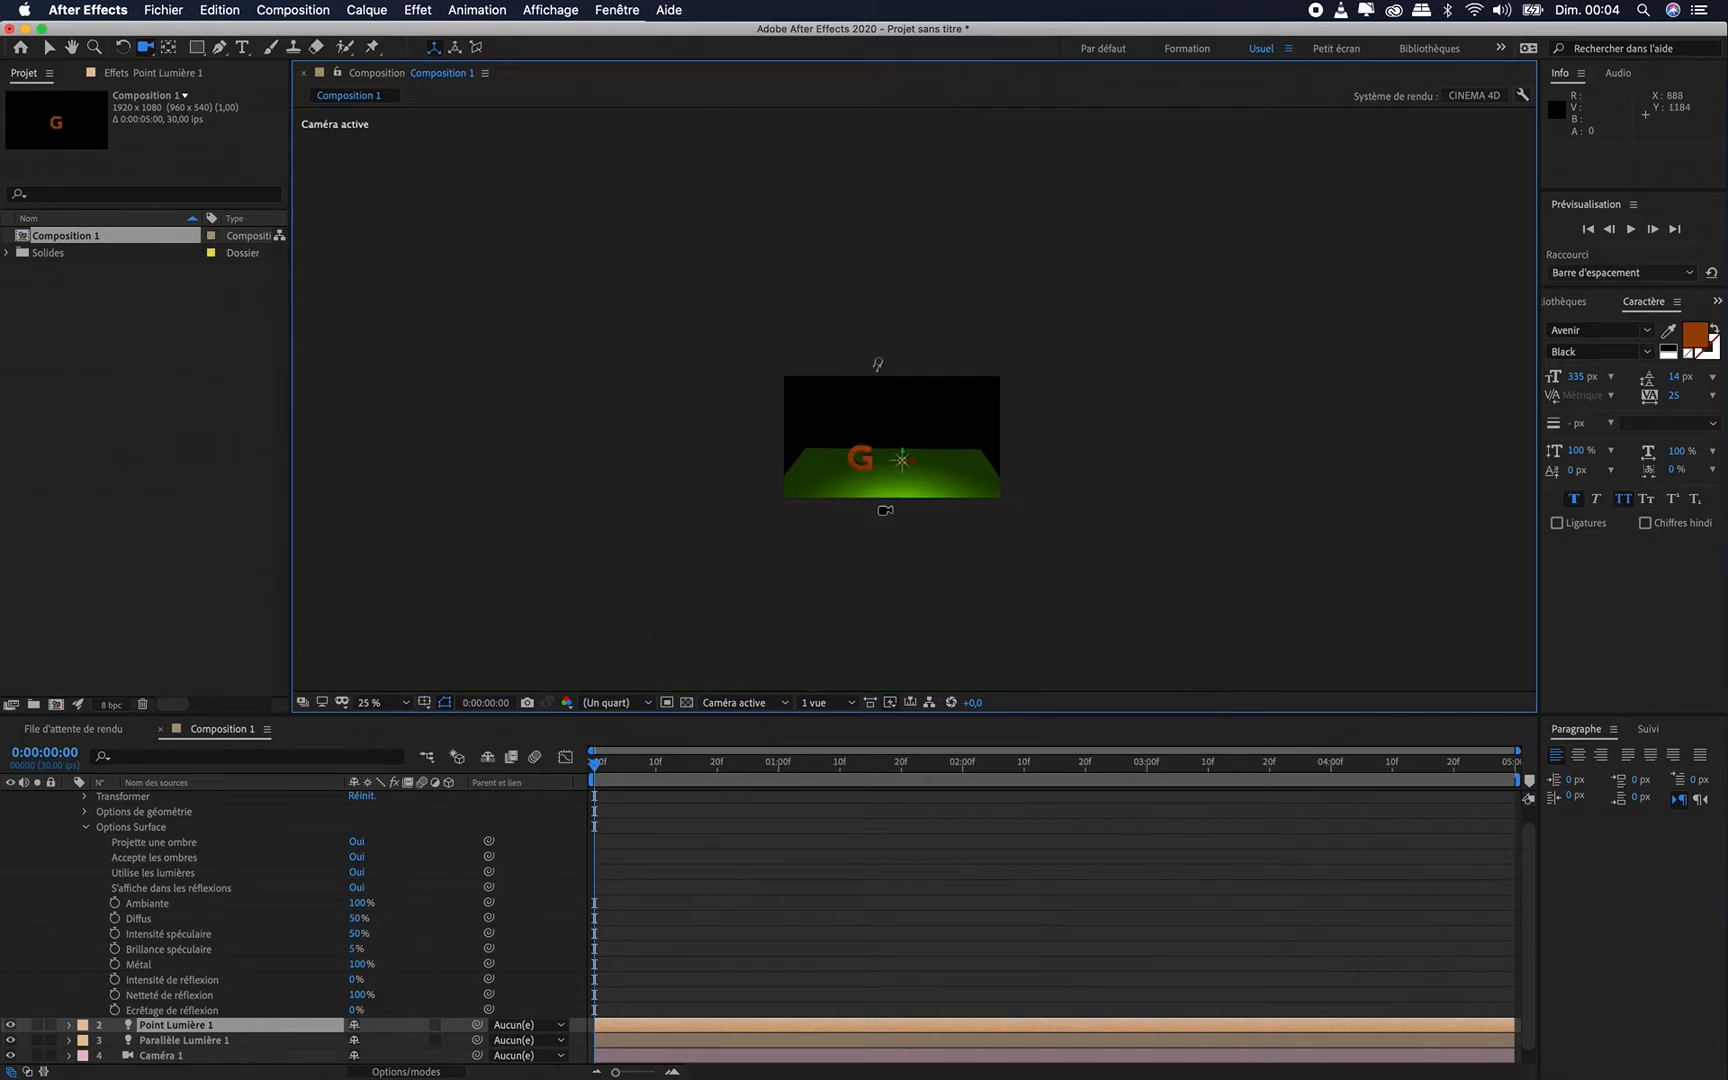
pyautogui.click(832, 703)
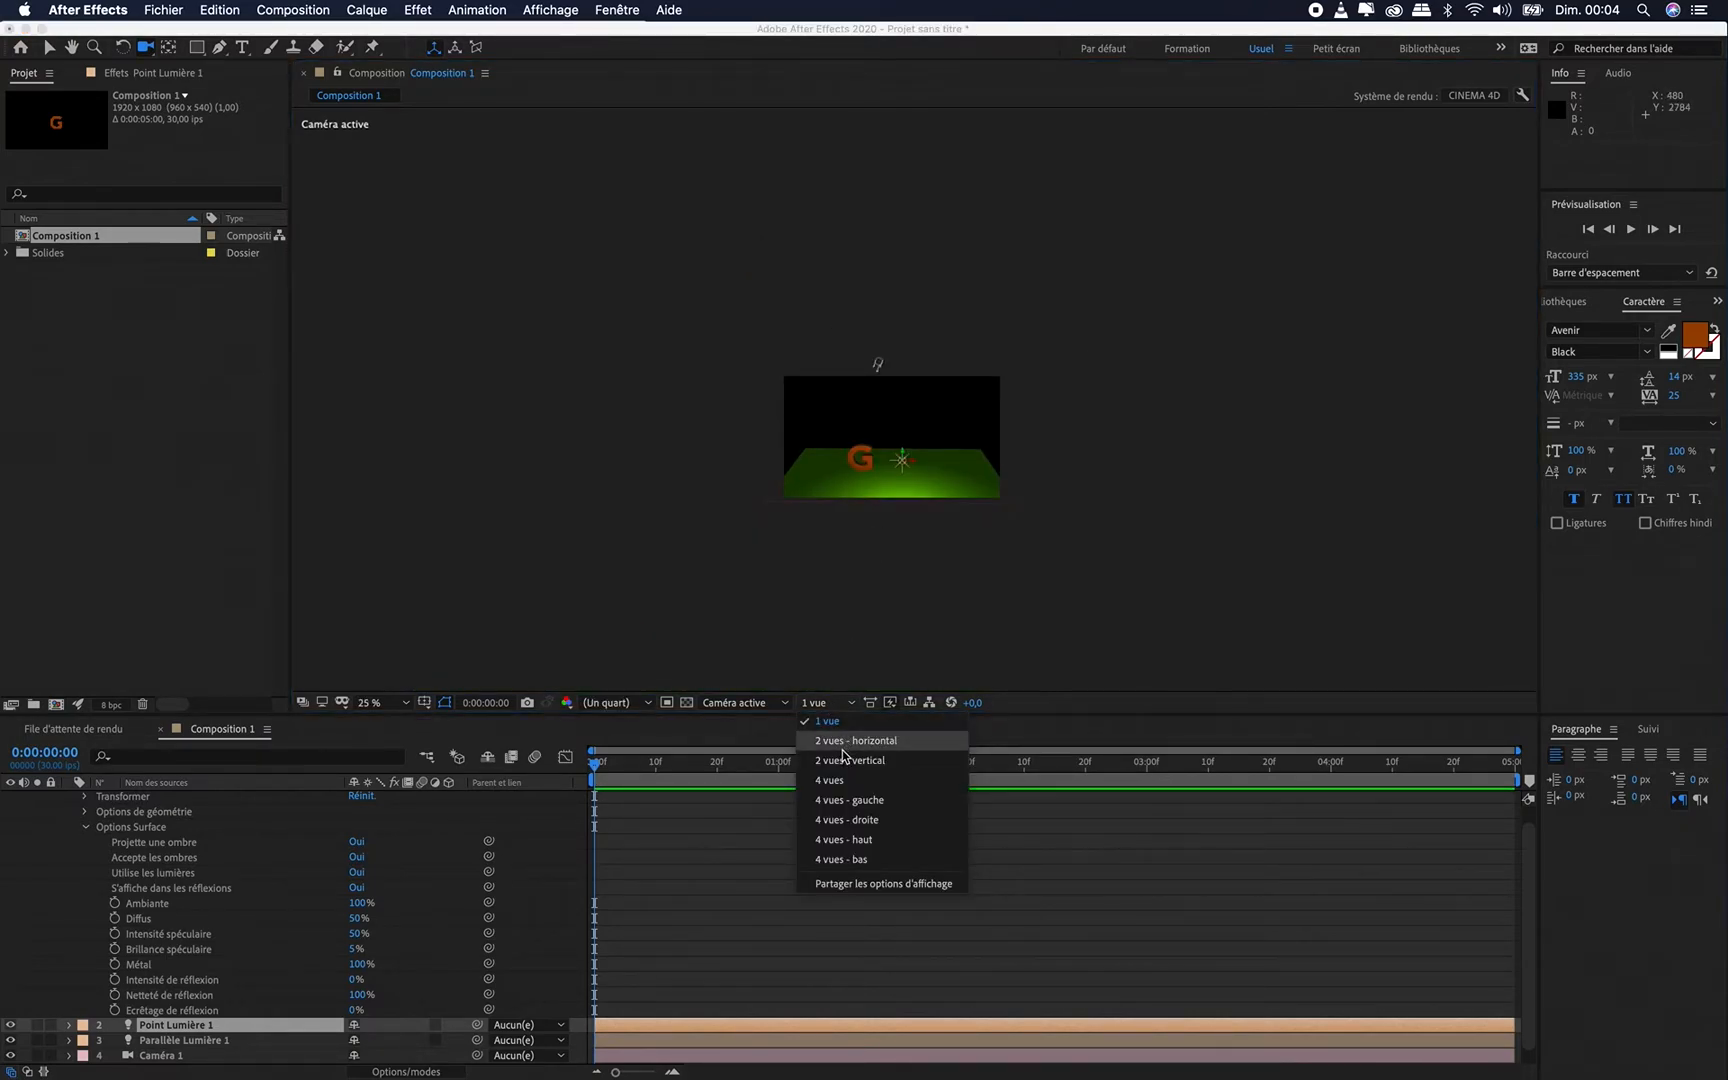
pyautogui.click(841, 784)
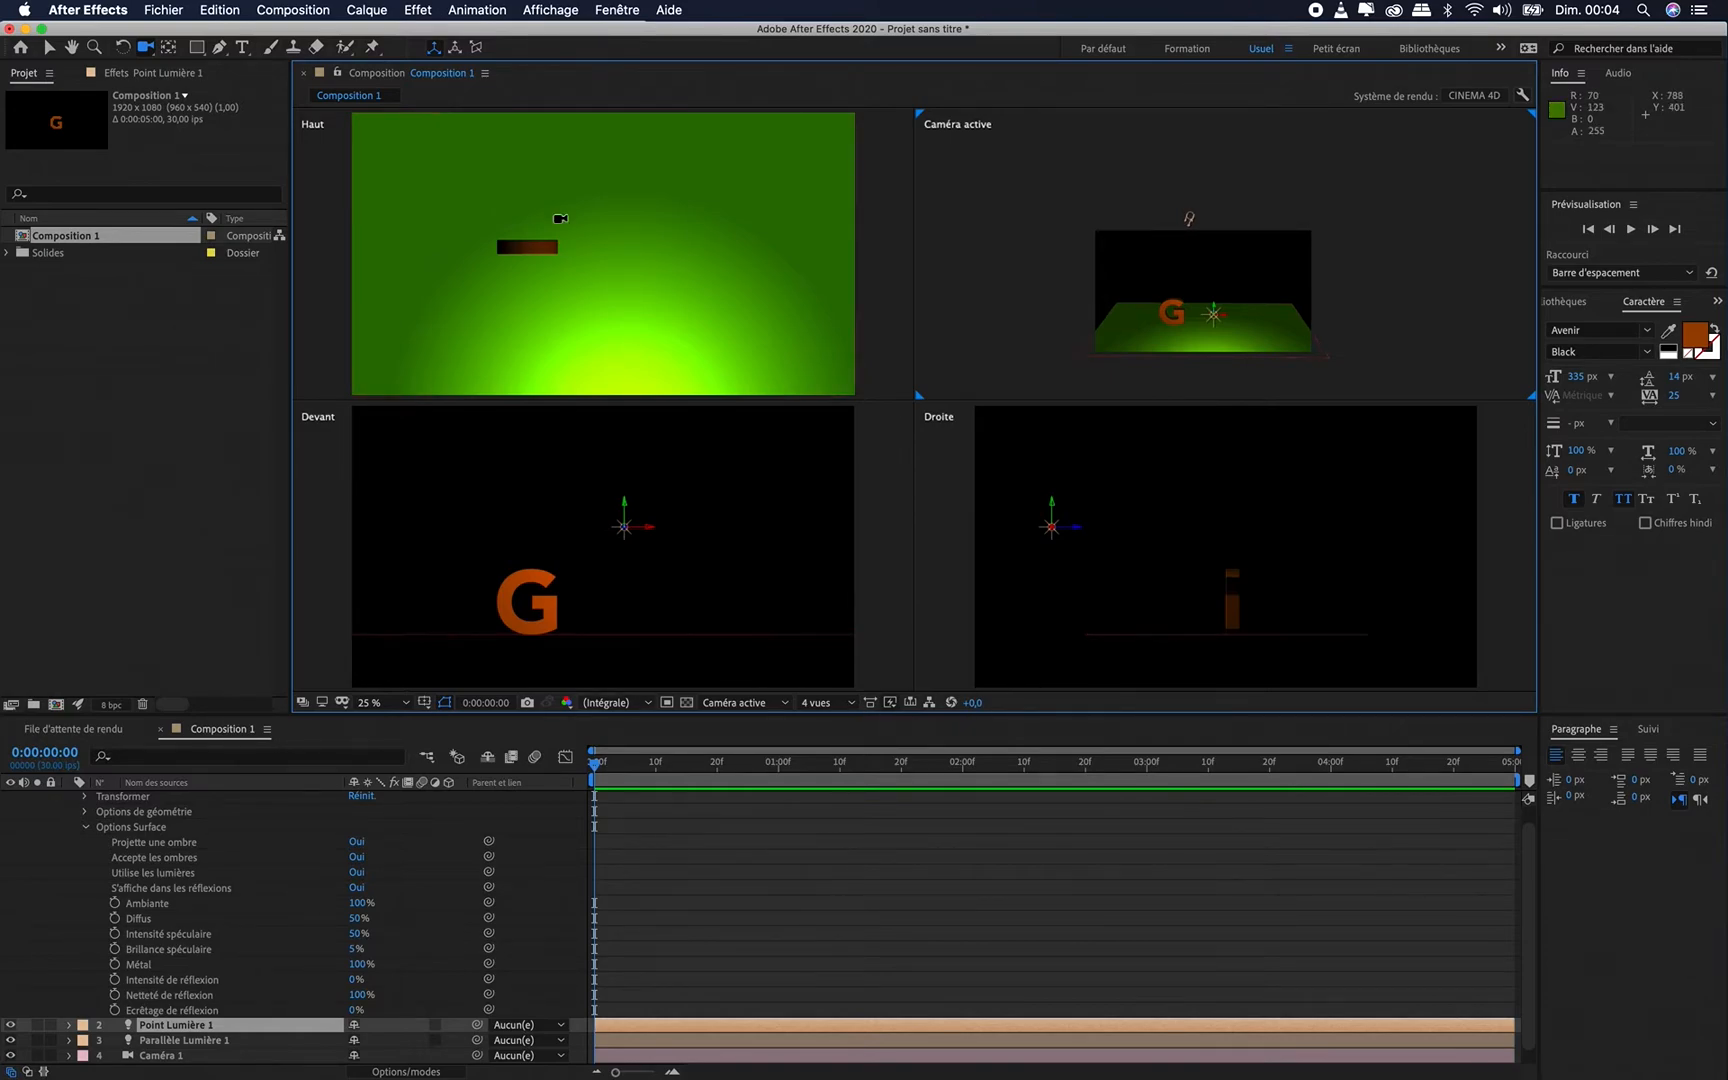
pyautogui.click(43, 47)
pyautogui.click(455, 234)
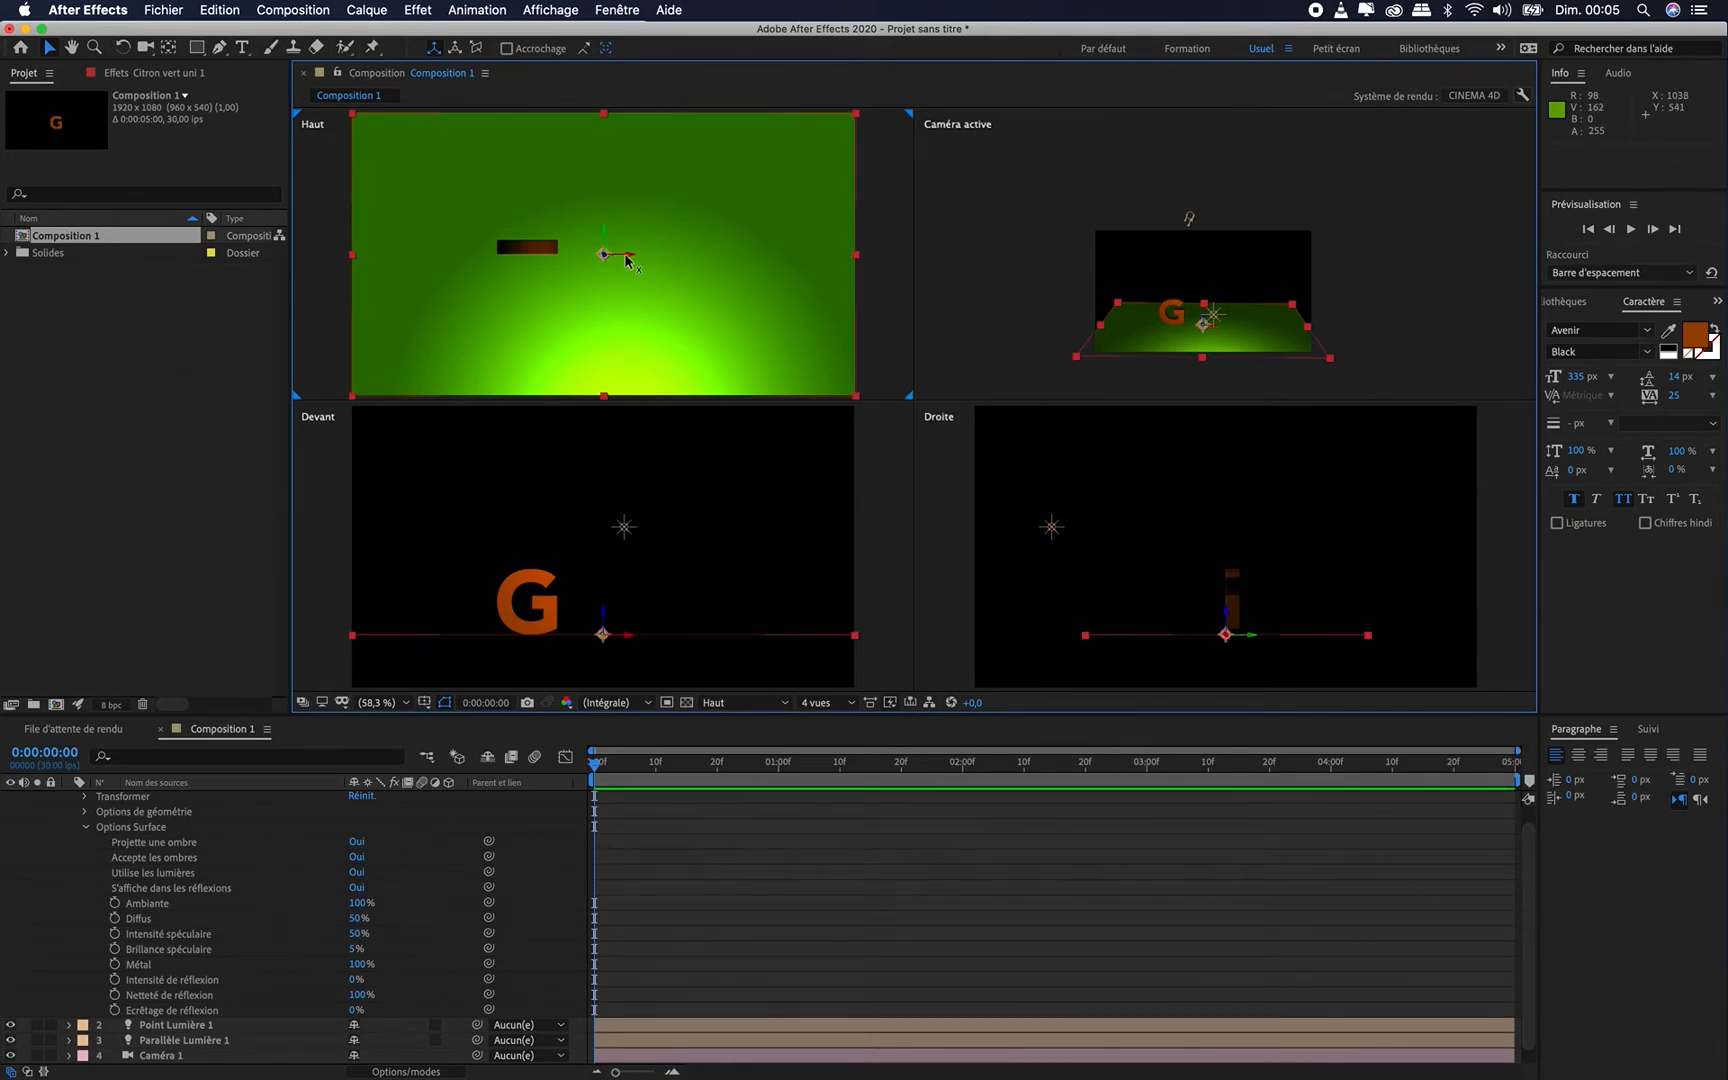
pyautogui.moveTo(627, 260); pyautogui.dragTo(579, 259)
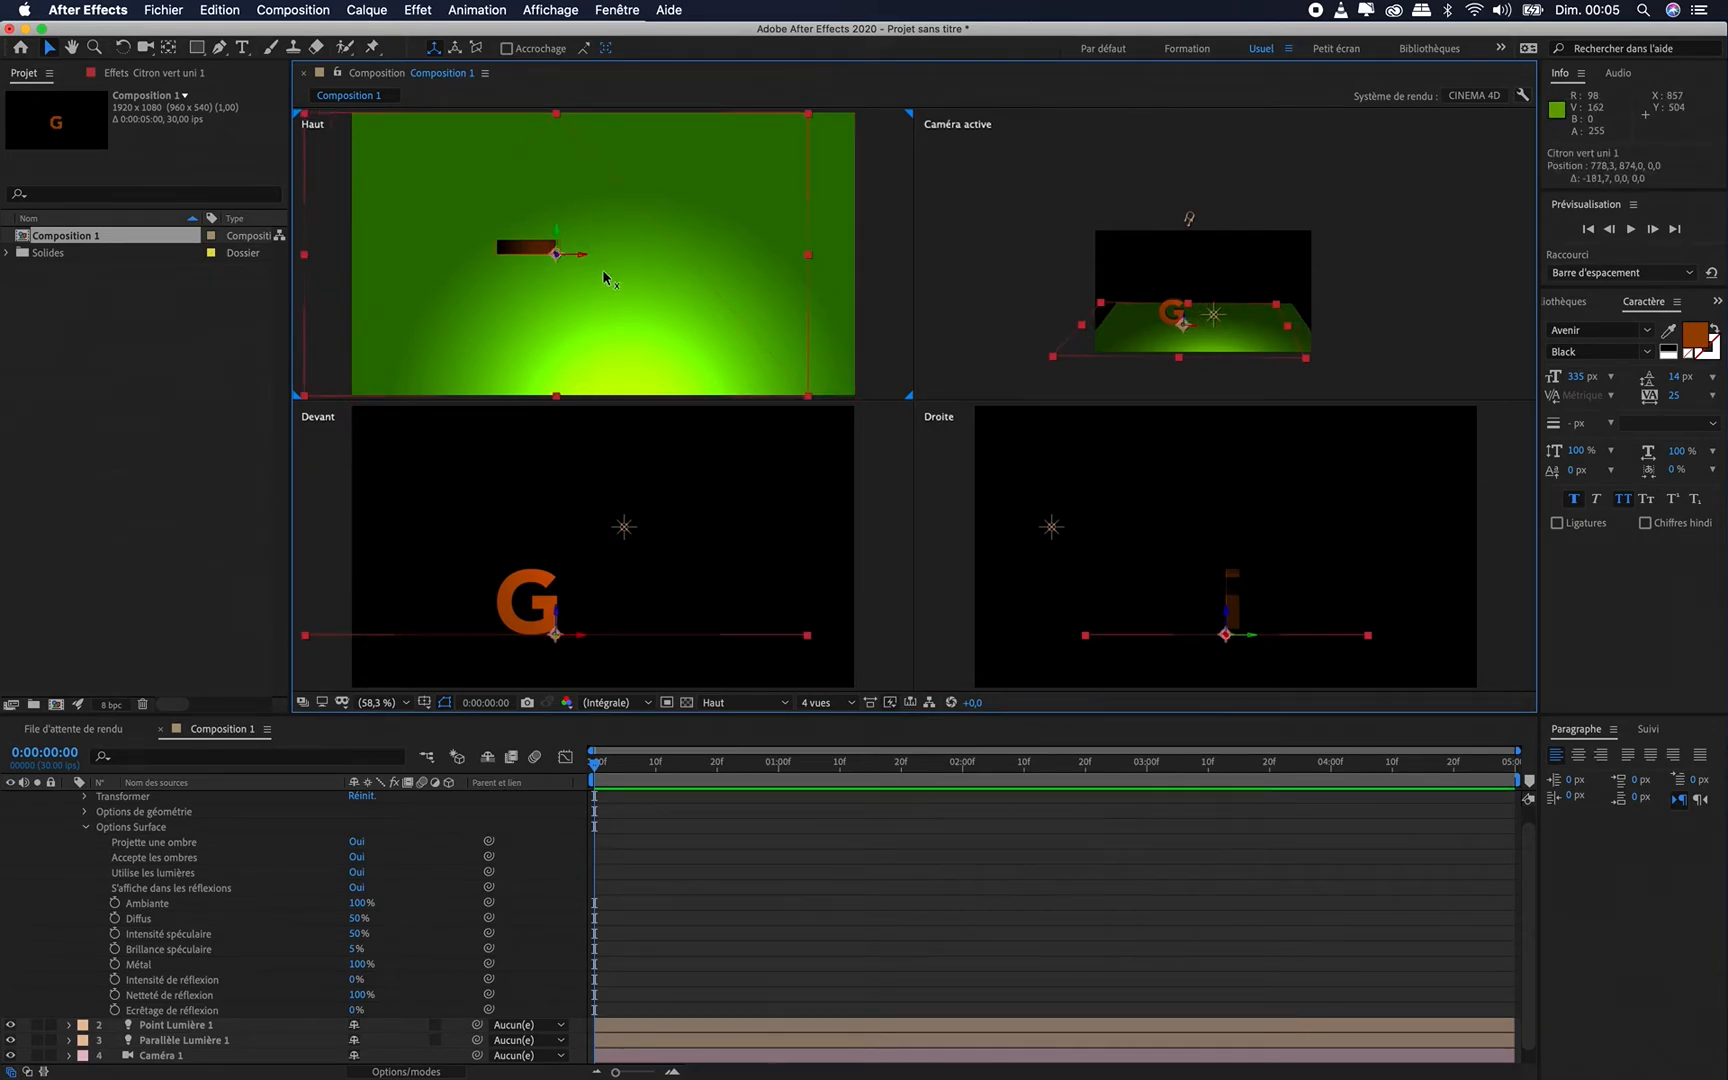
pyautogui.press('super+z')
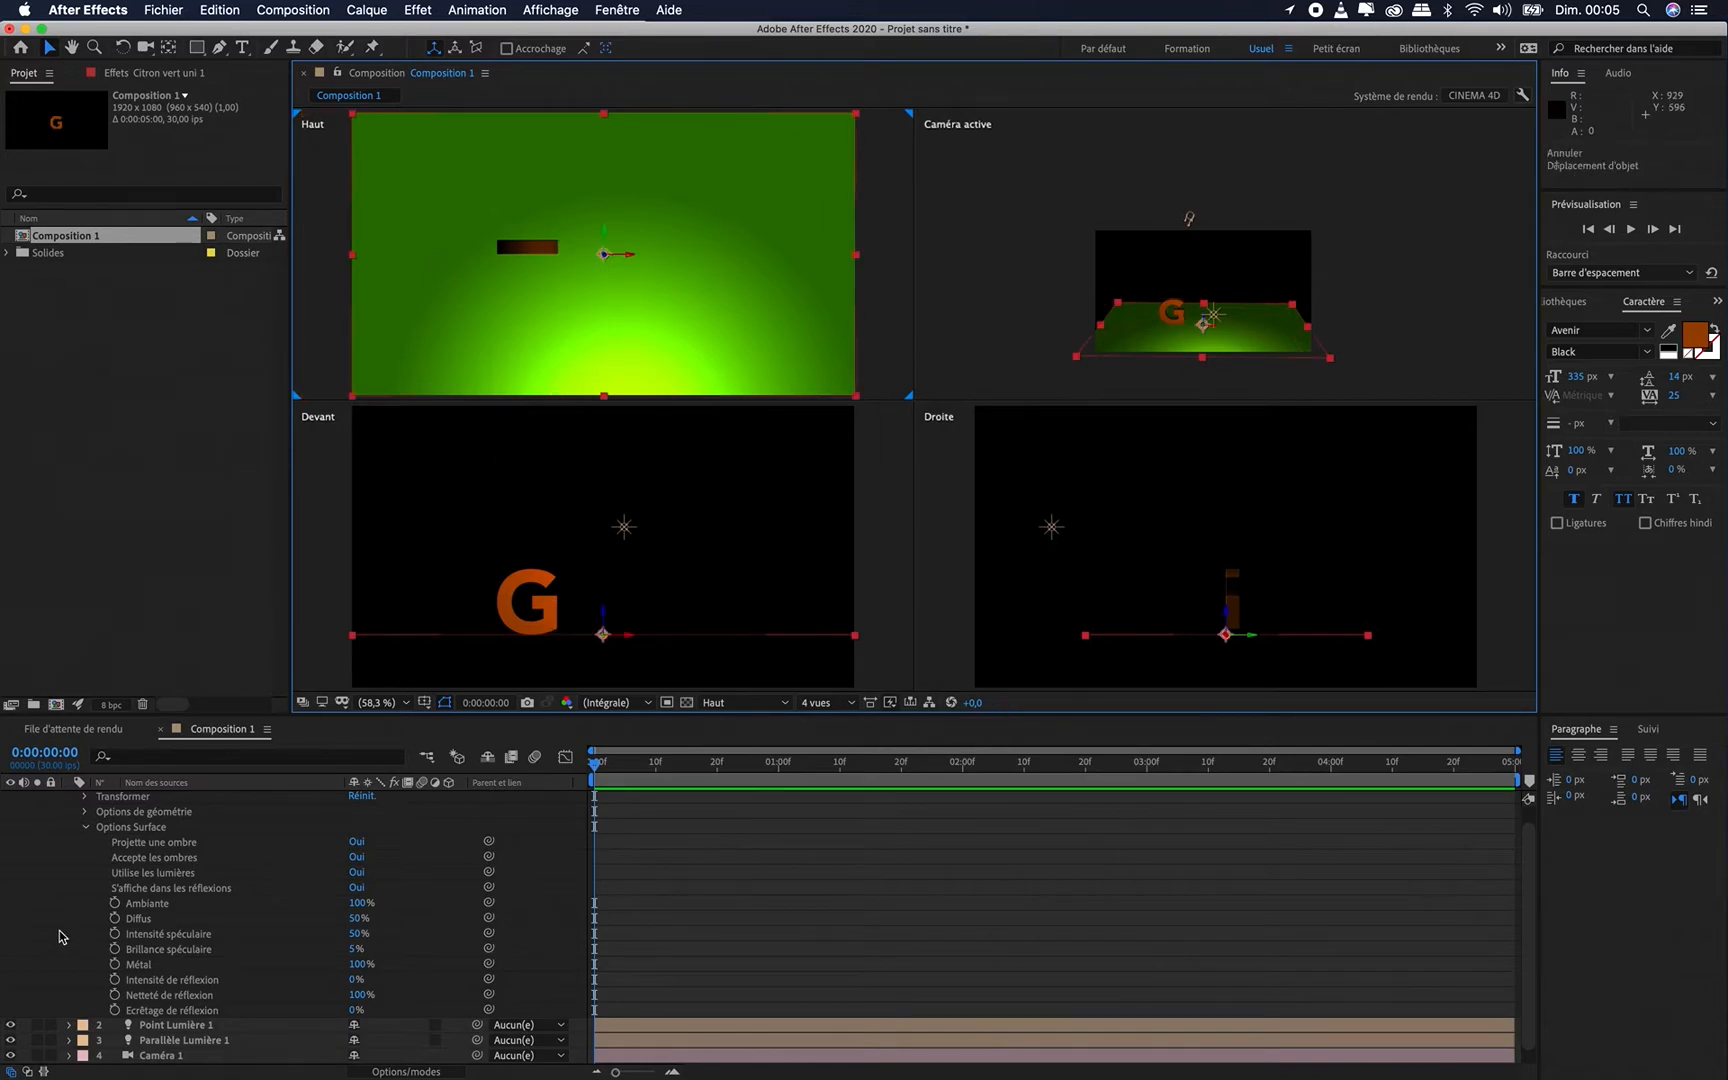
# Move the point light close to the front of the G, to about 896, 594, -199, using the Haut and Devant views
pyautogui.click(183, 1027)
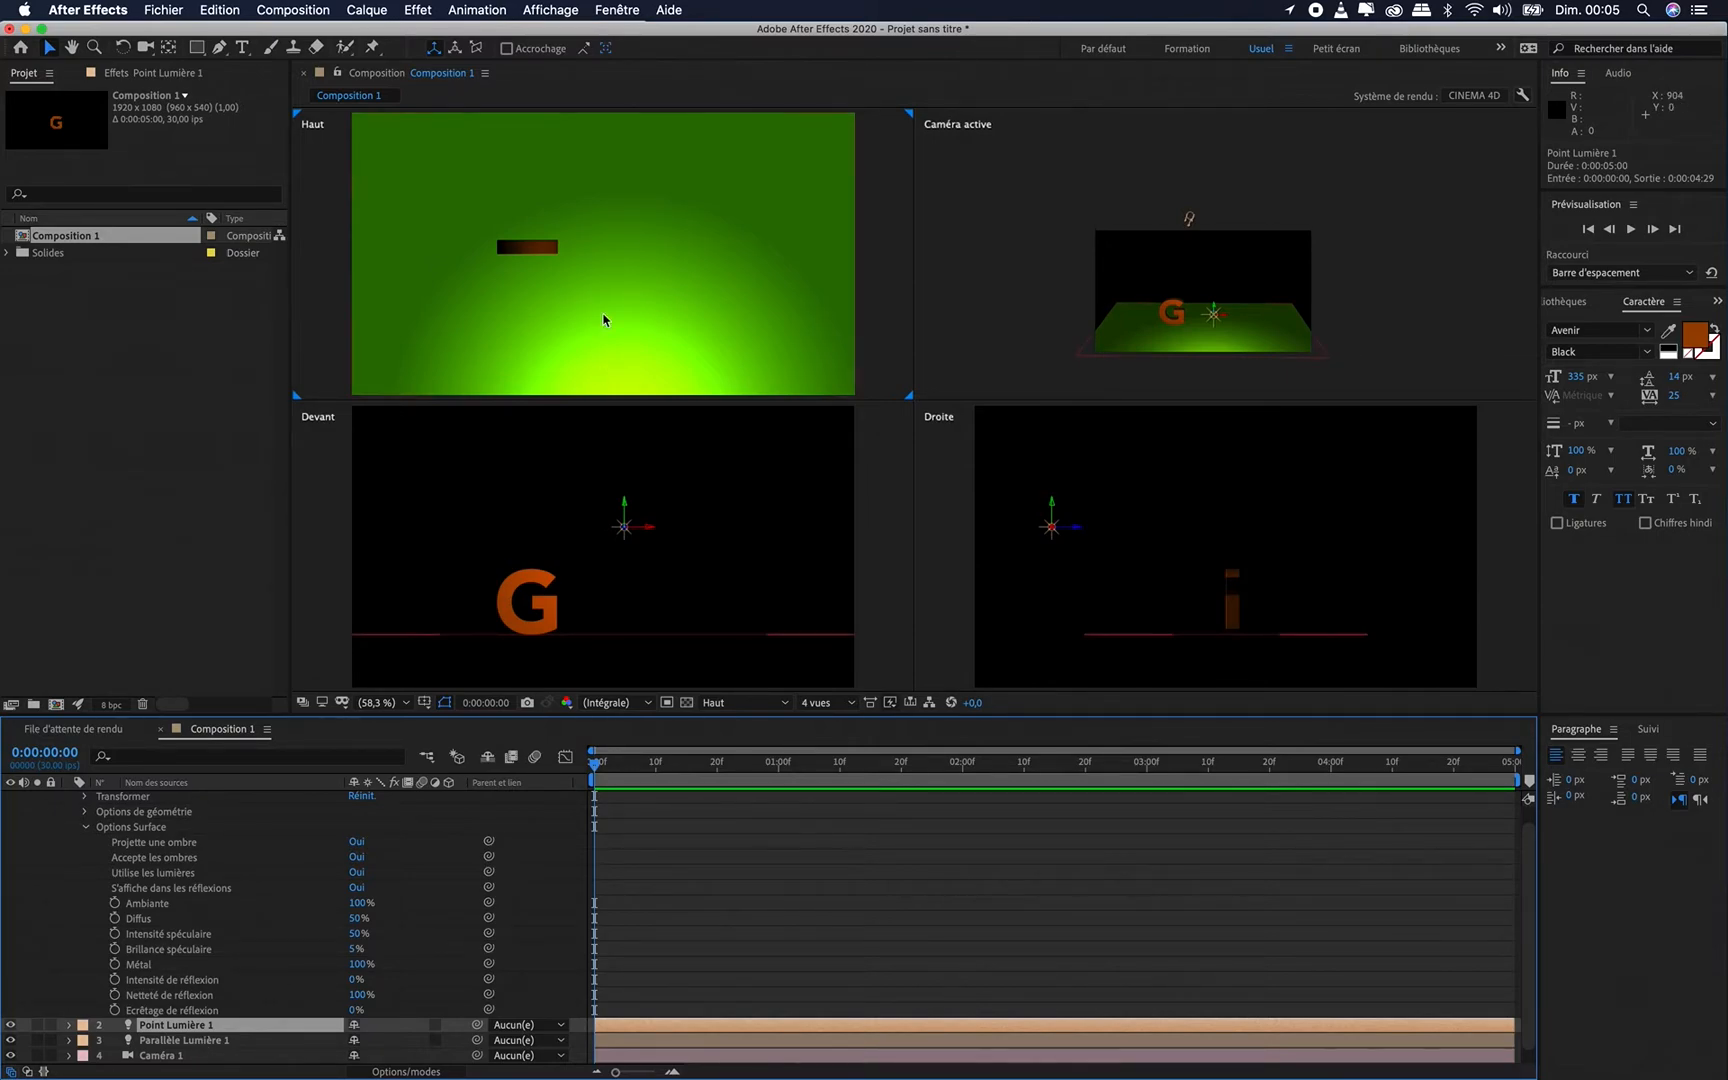
pyautogui.scroll(-2, 606, 340)
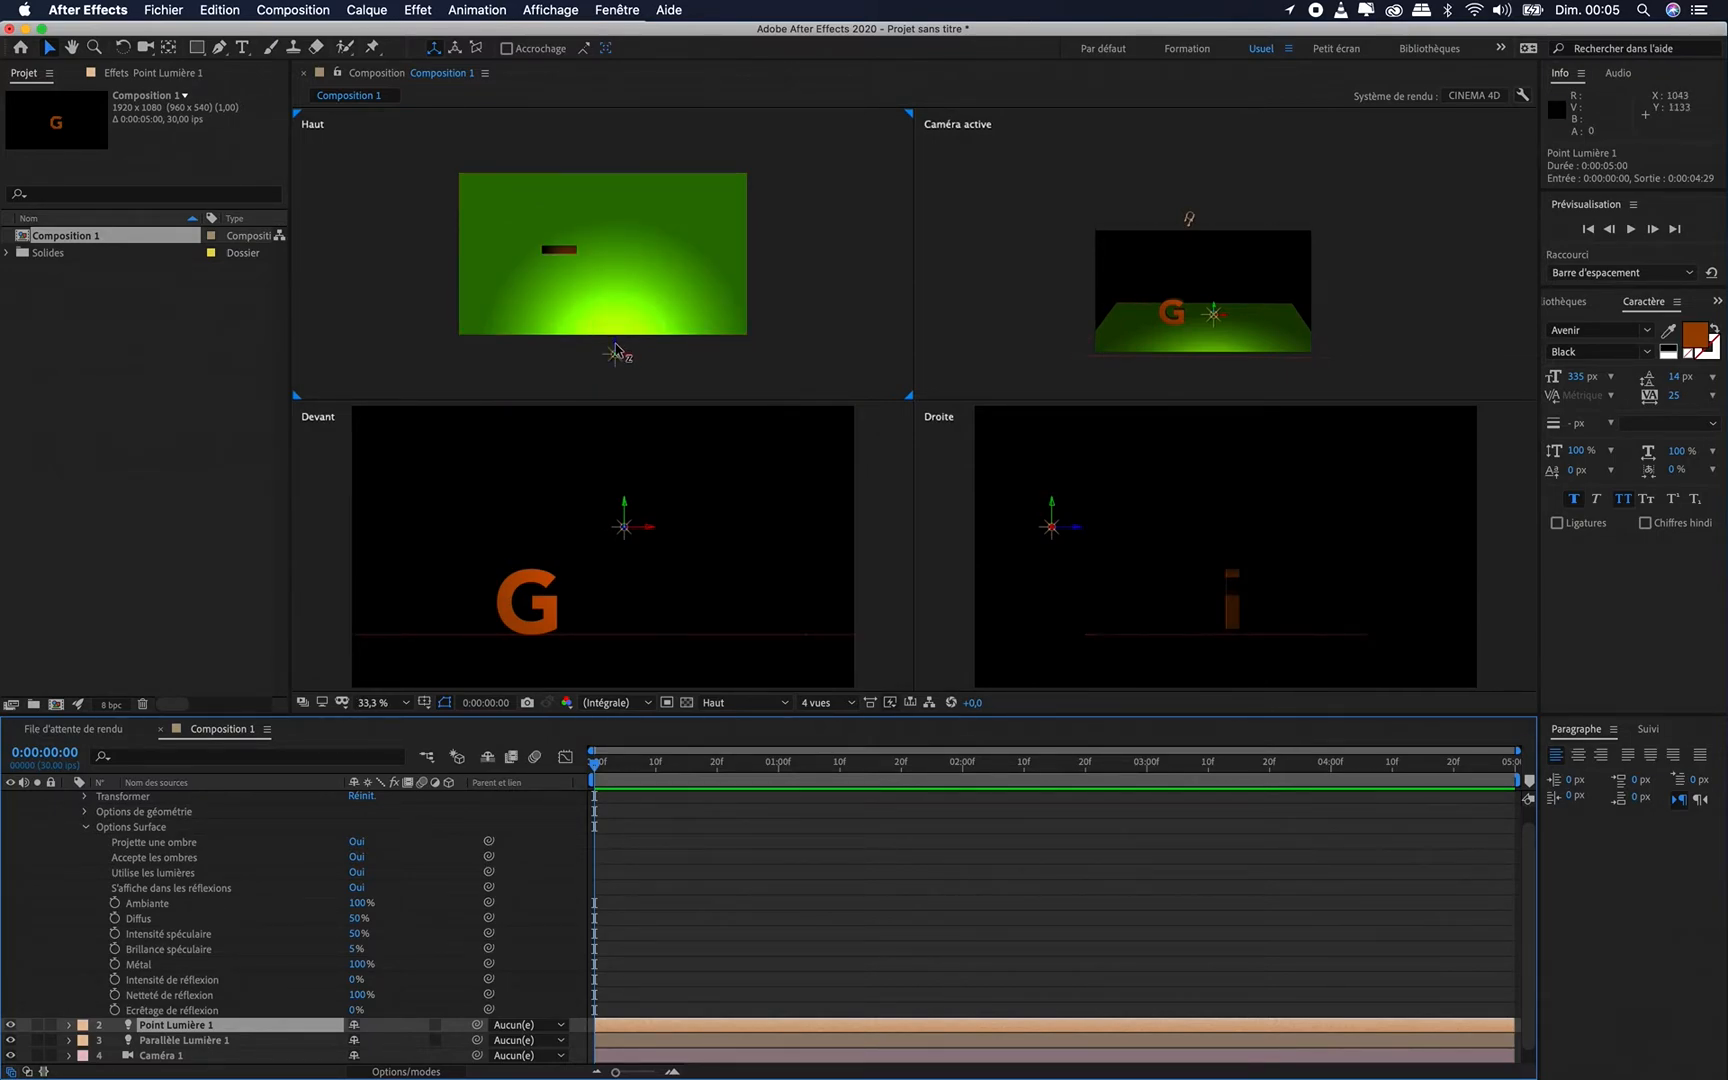
pyautogui.moveTo(616, 310); pyautogui.dragTo(617, 278)
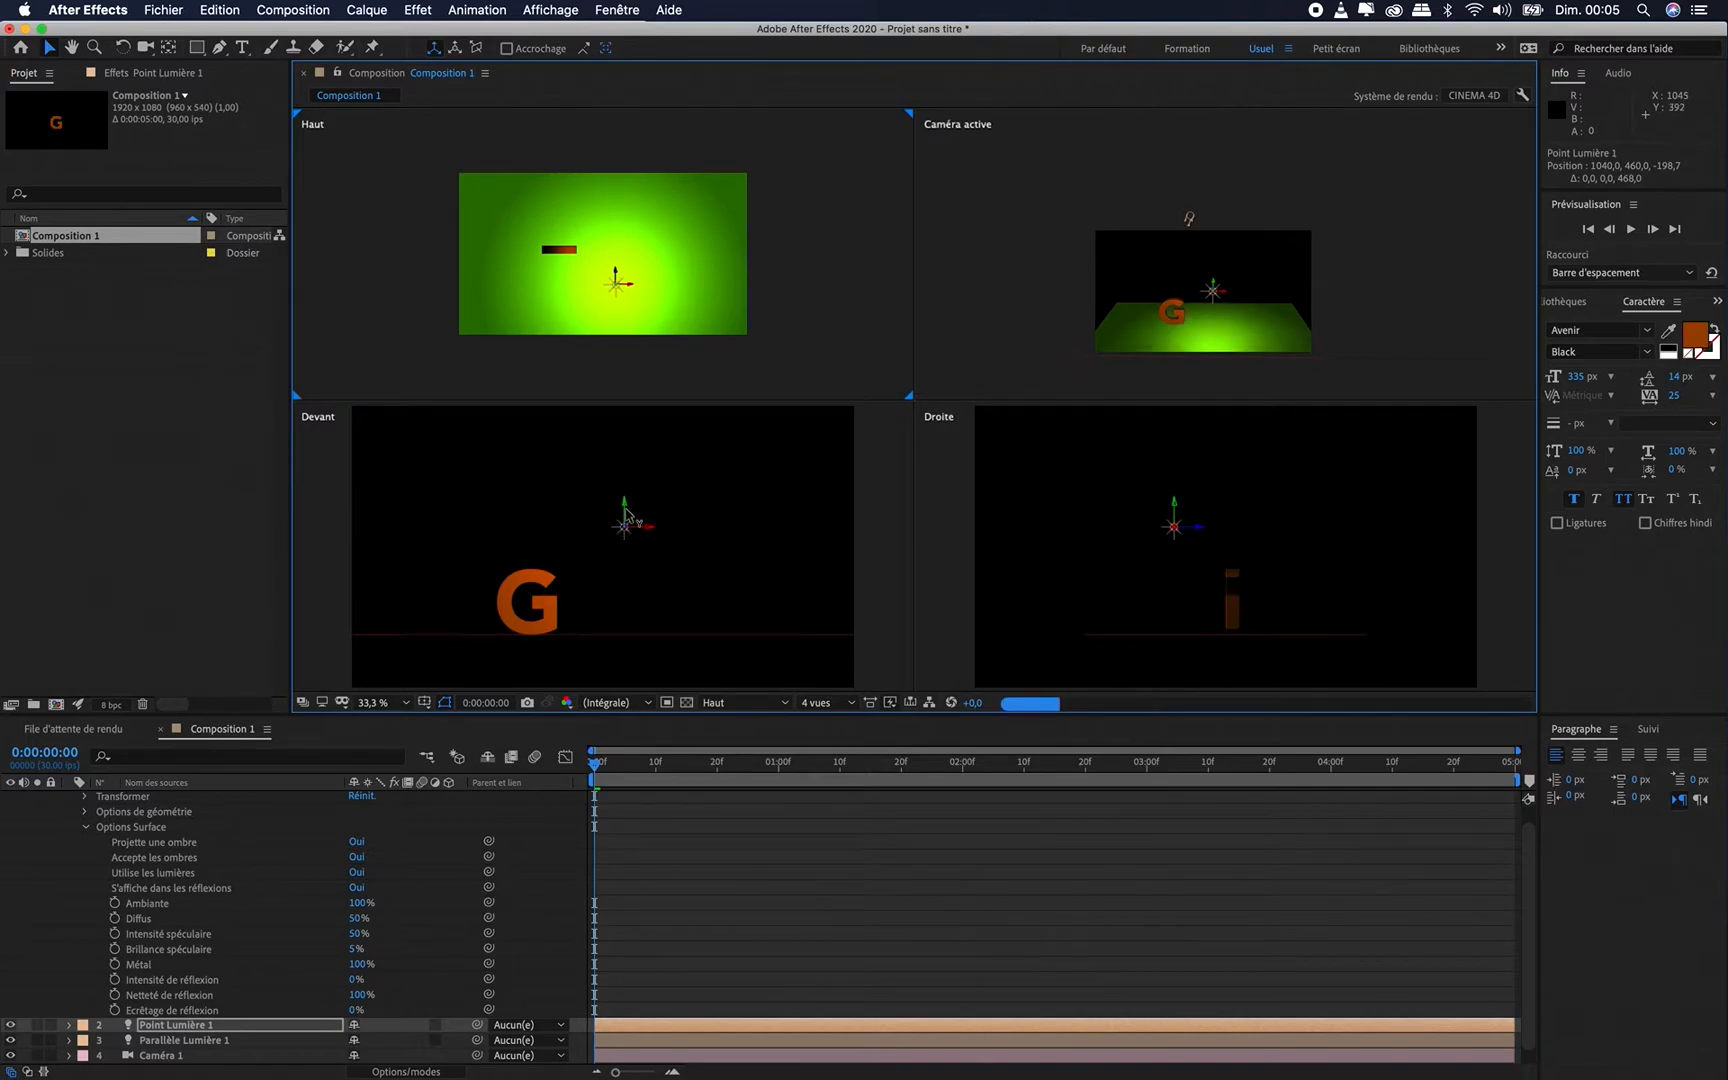
pyautogui.moveTo(626, 517); pyautogui.dragTo(627, 544)
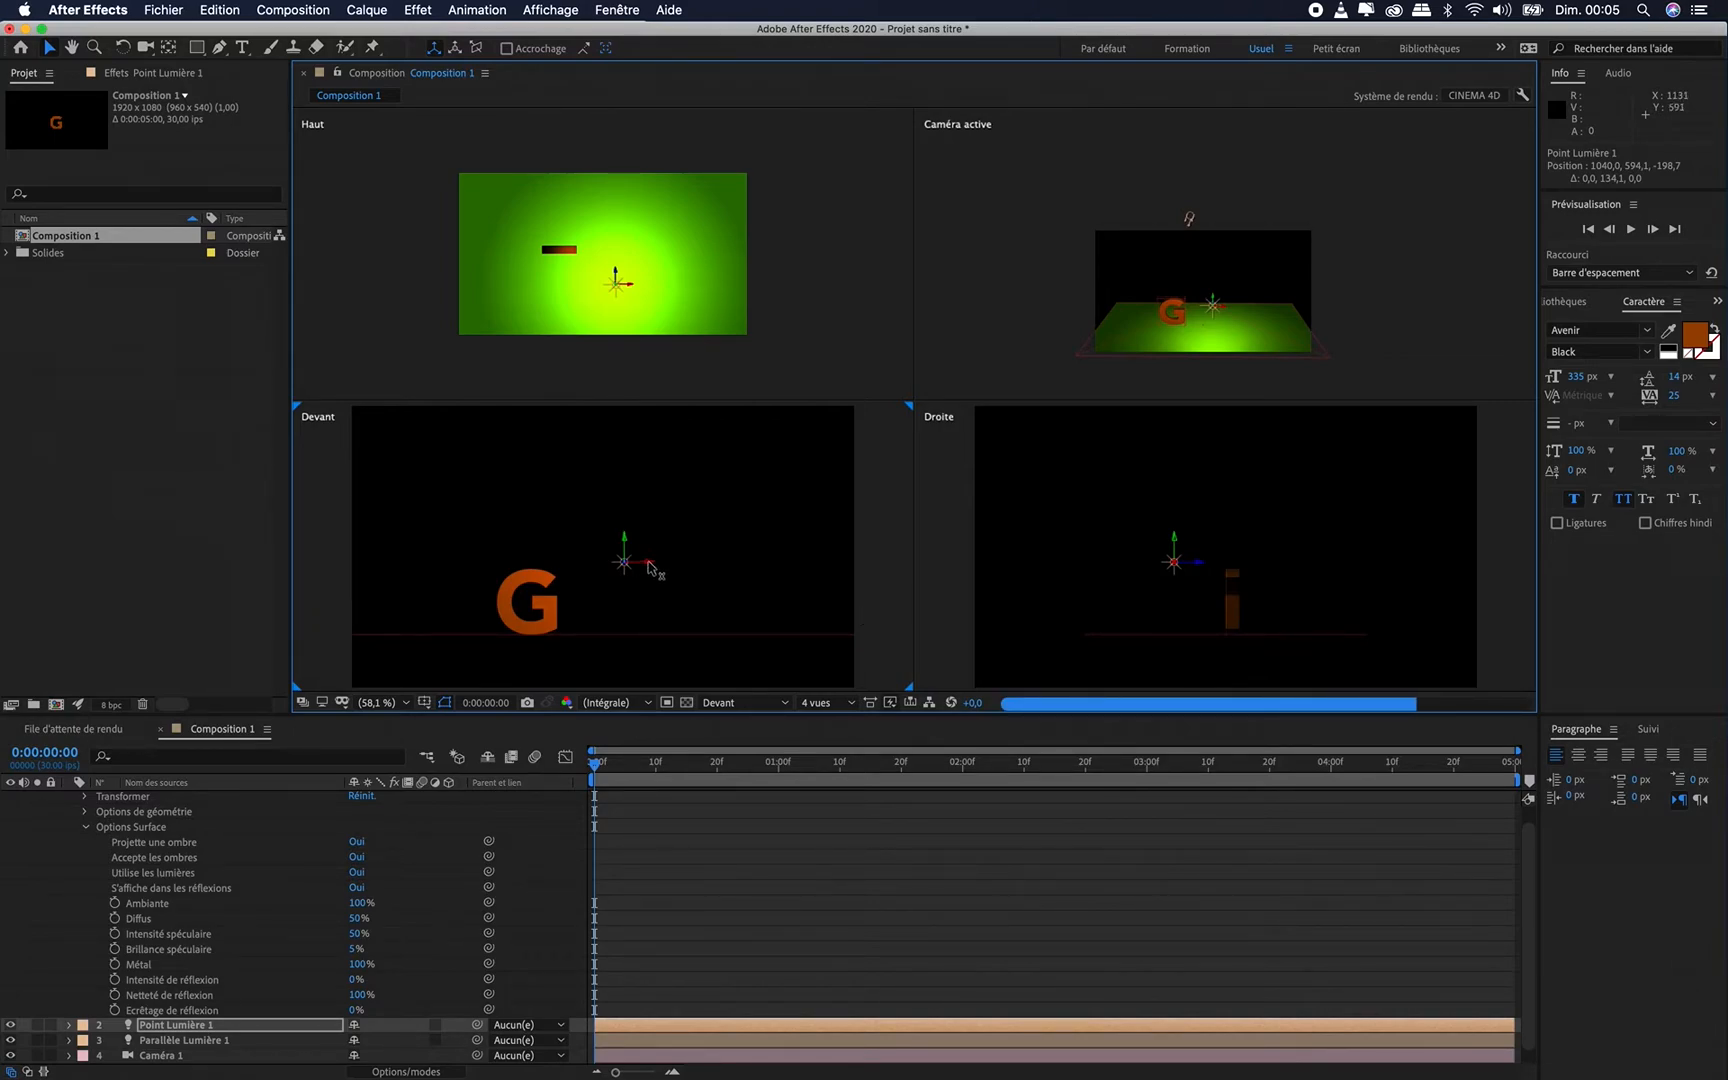
pyautogui.moveTo(650, 567); pyautogui.dragTo(613, 568)
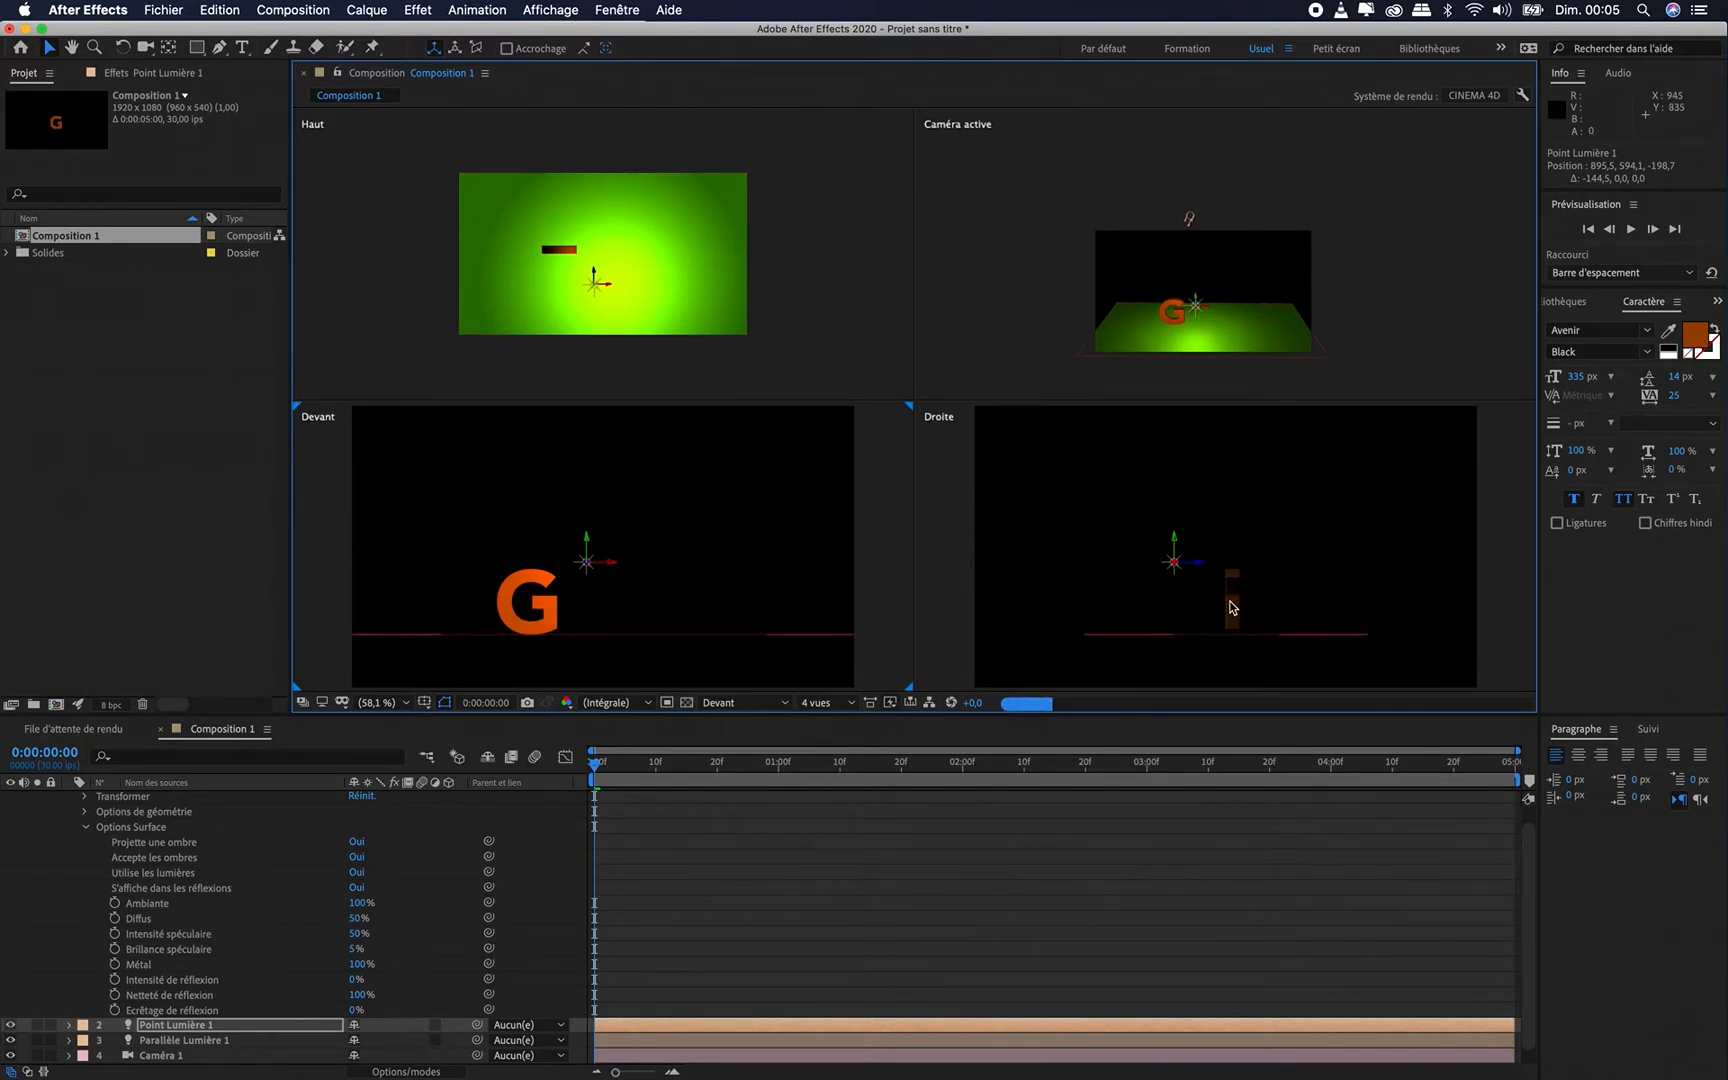
# Return the composition viewer to a single view showing Caméra active
pyautogui.click(944, 564)
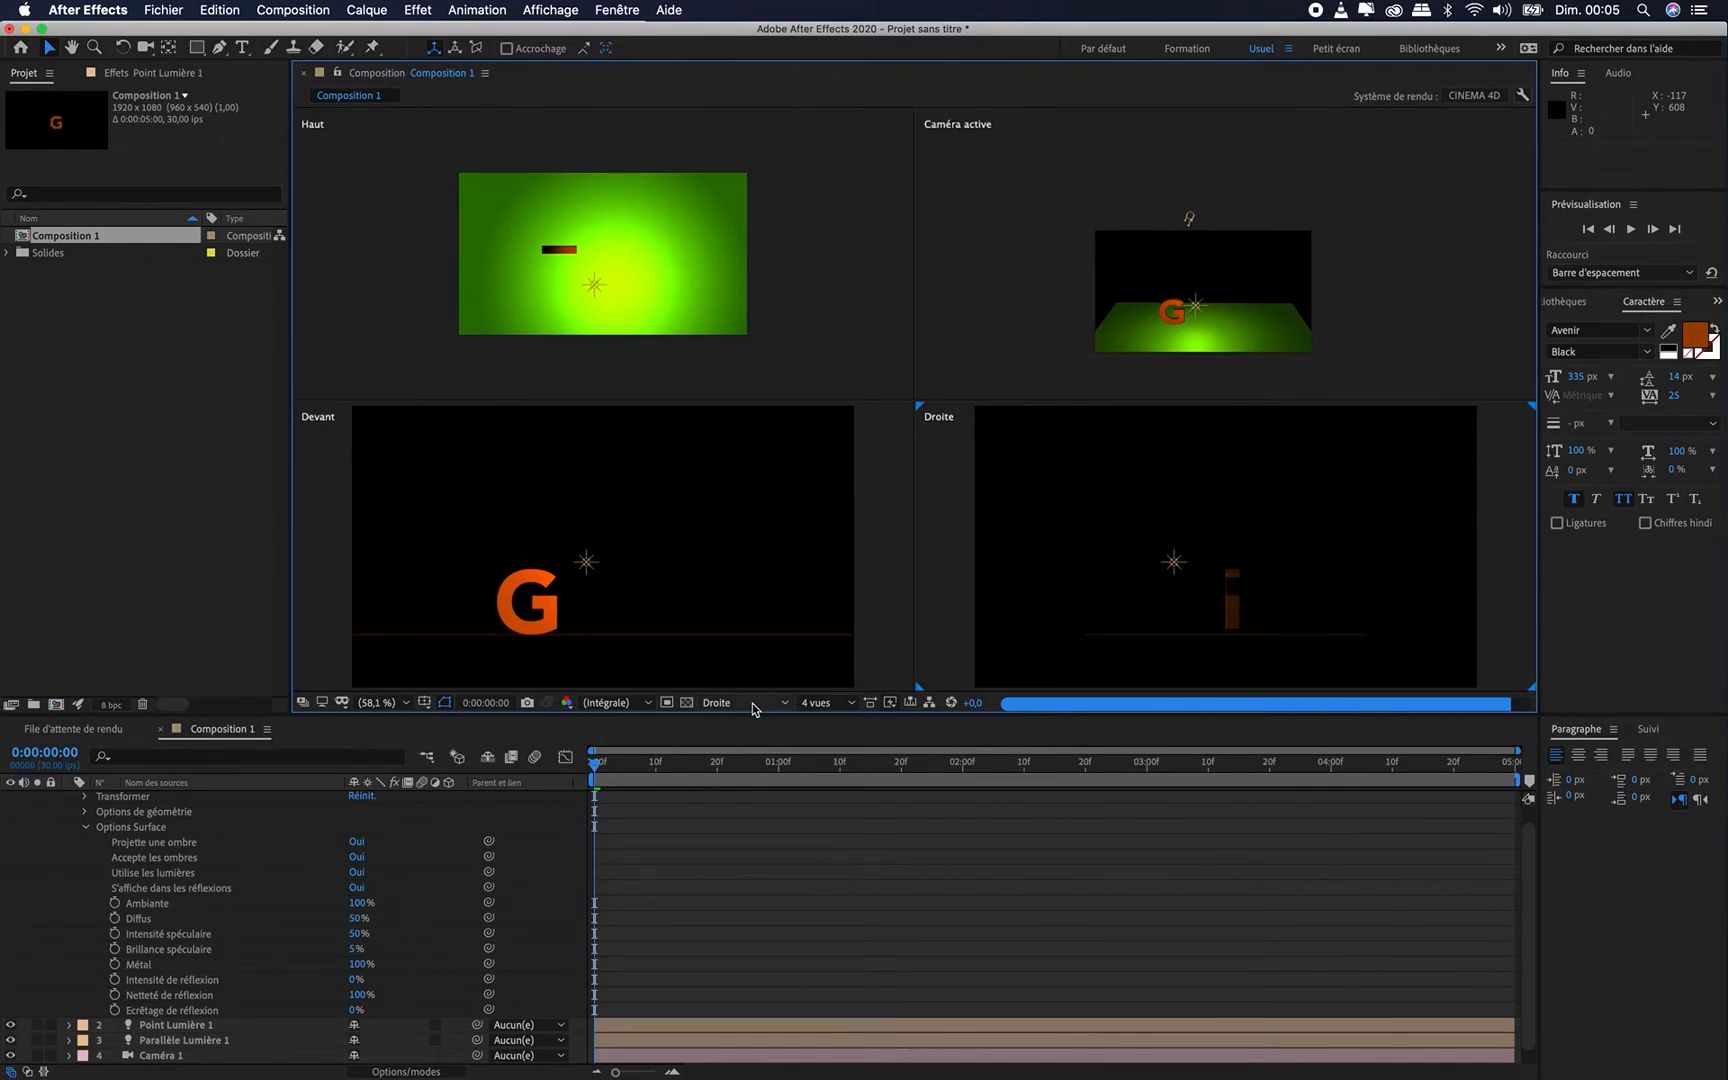
pyautogui.click(752, 705)
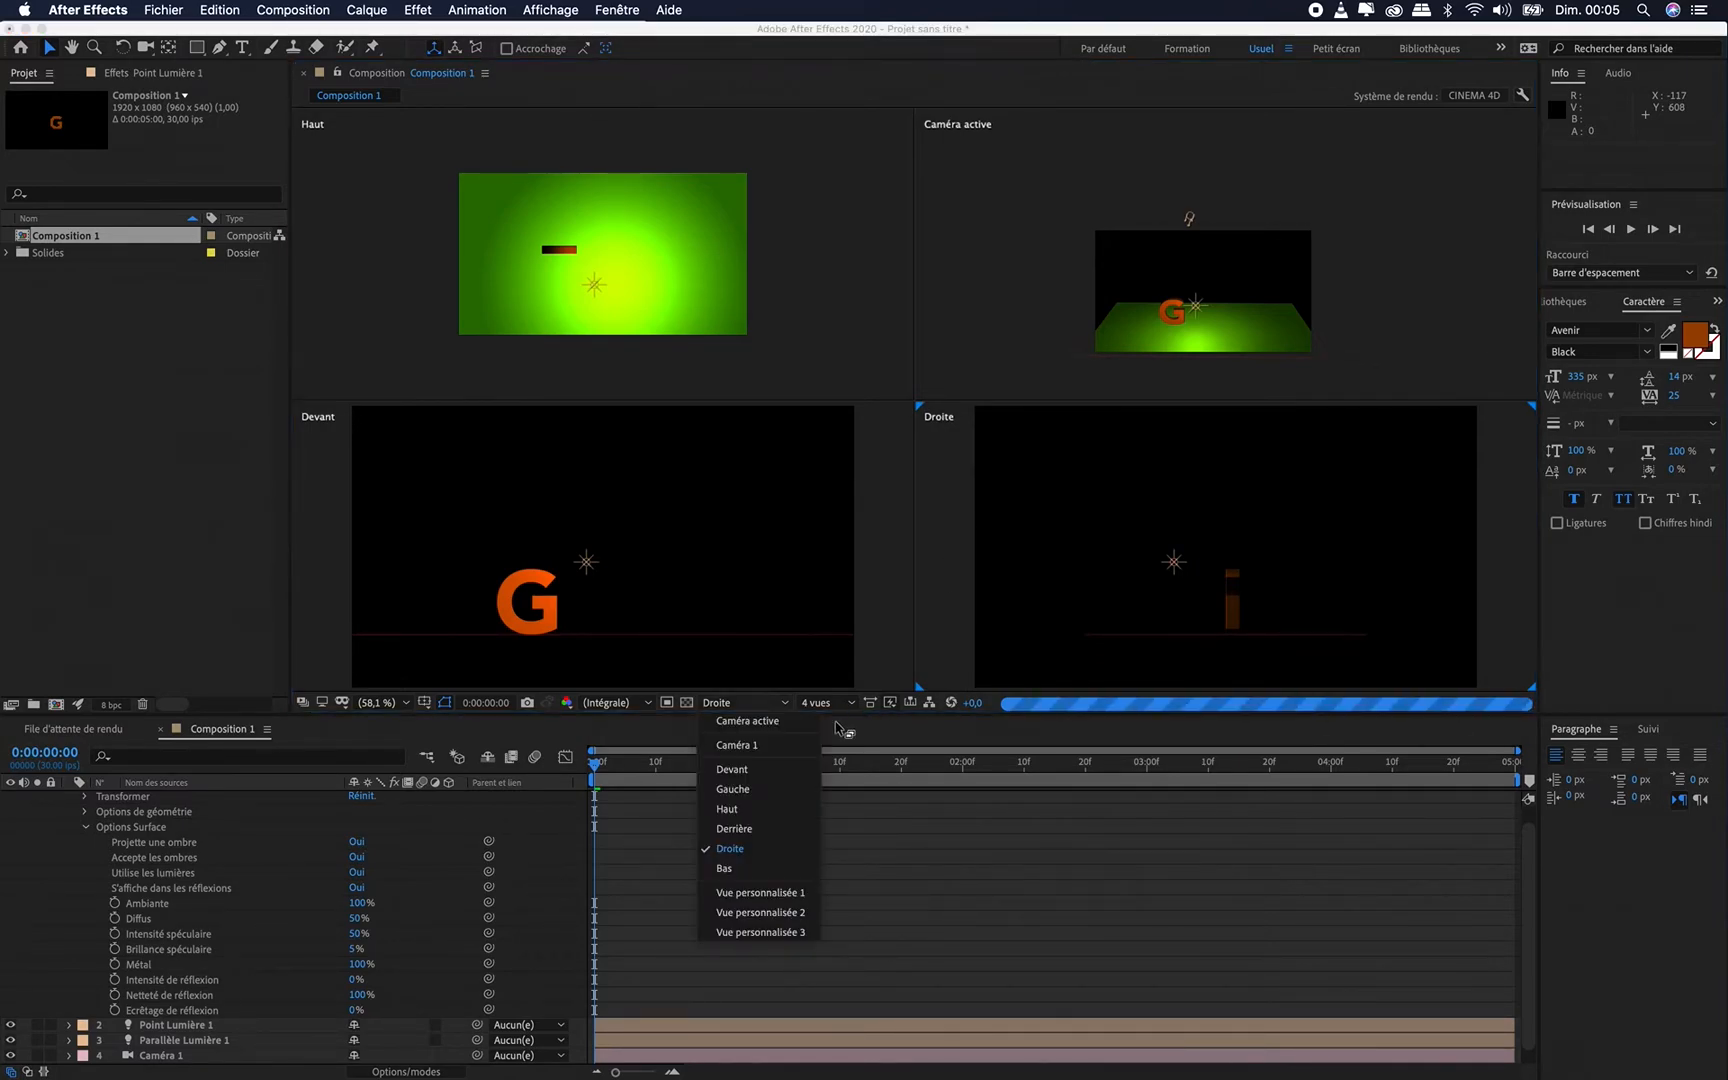
pyautogui.click(933, 591)
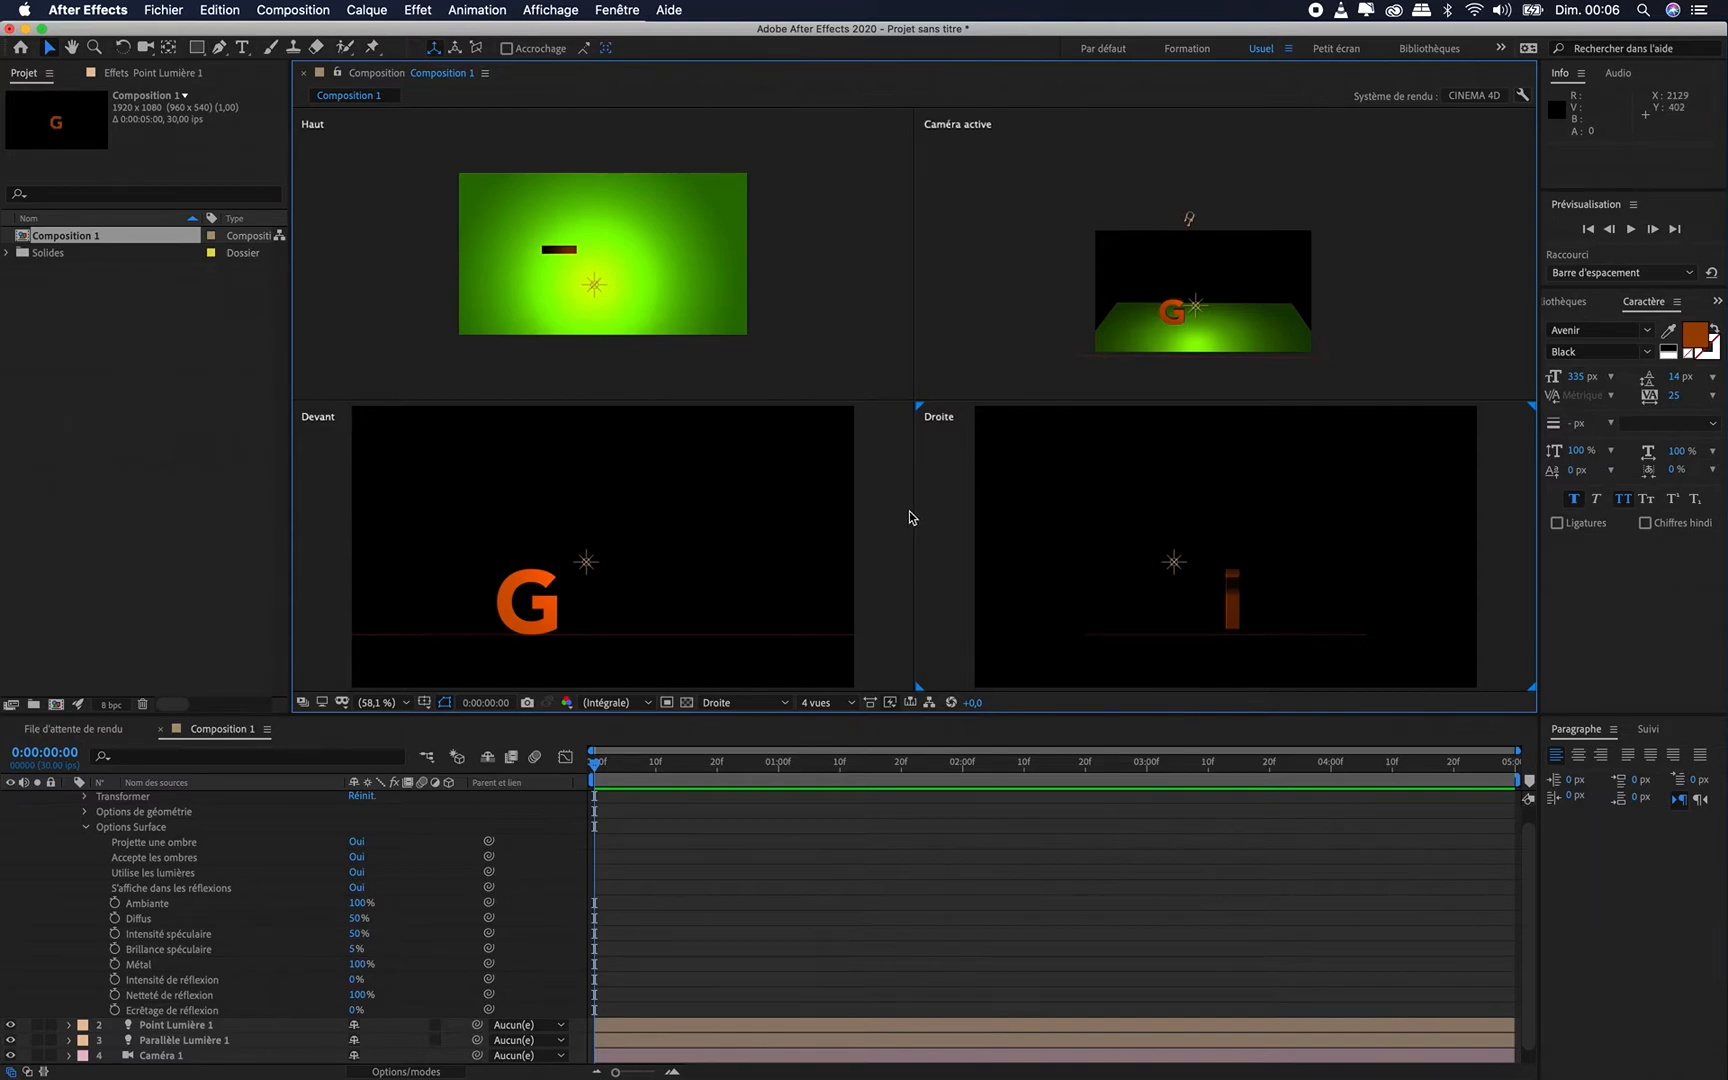
pyautogui.click(1003, 326)
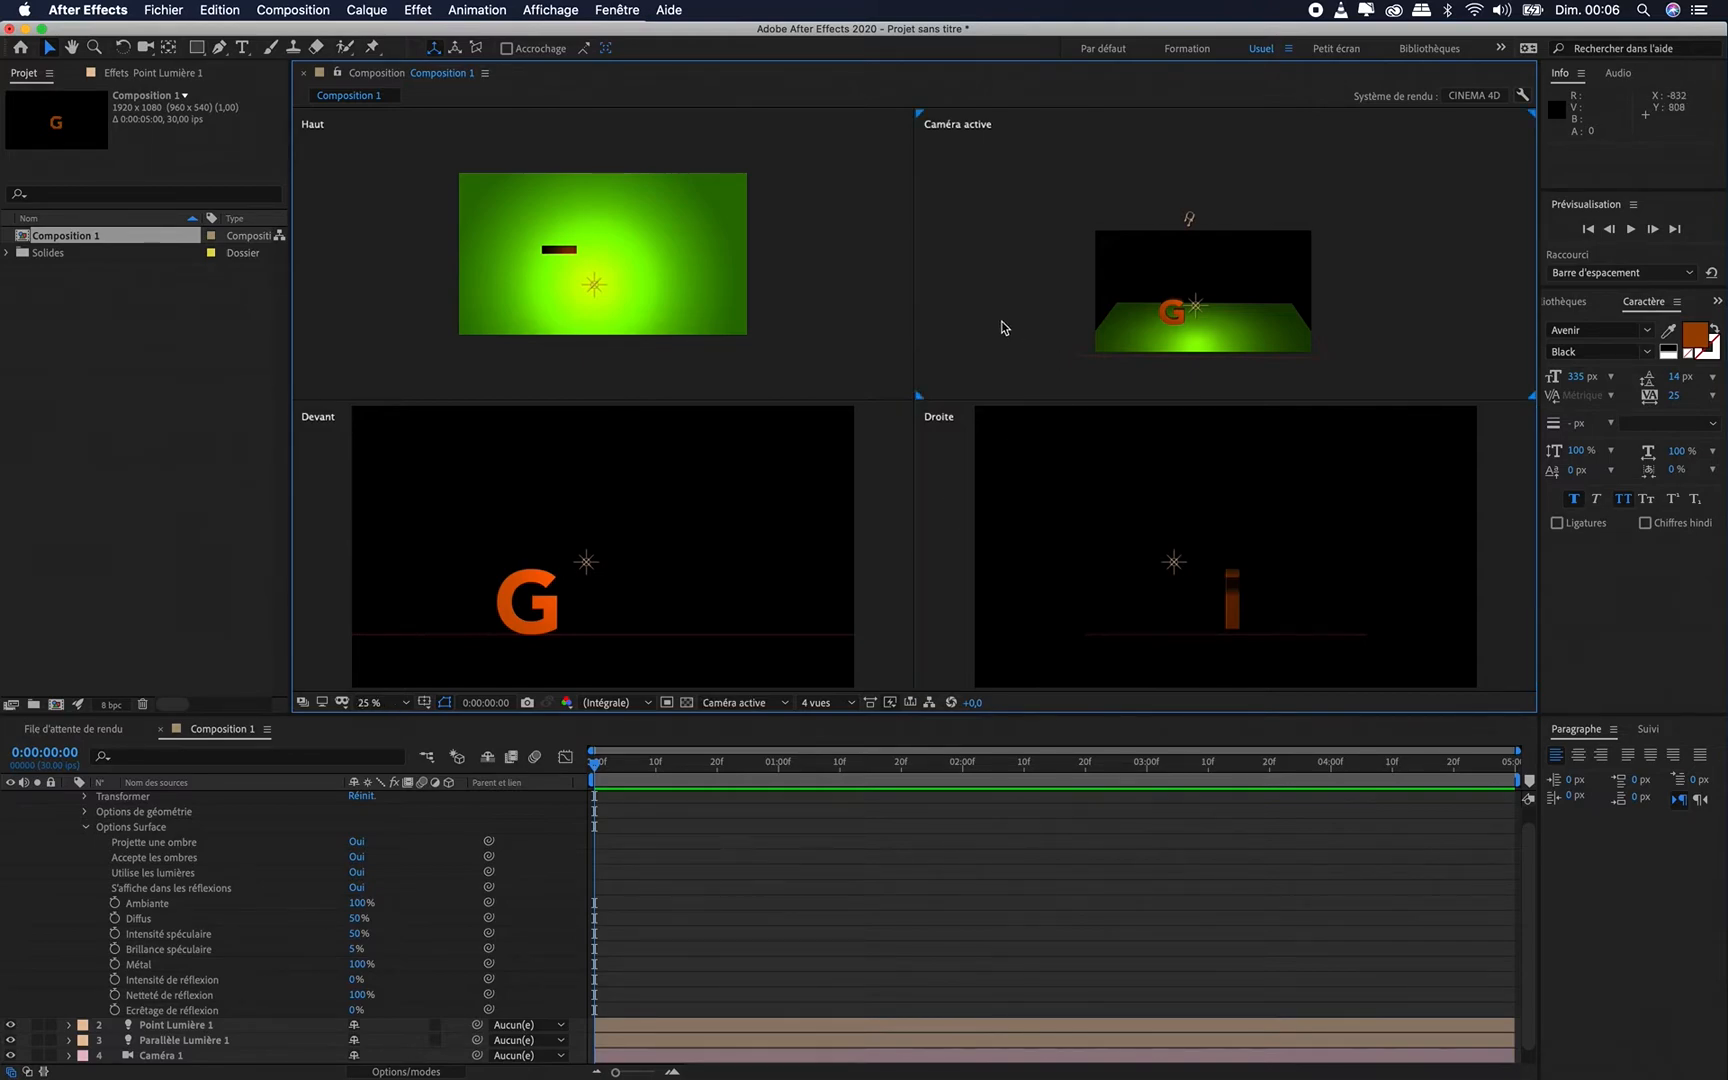
pyautogui.click(812, 702)
pyautogui.click(825, 720)
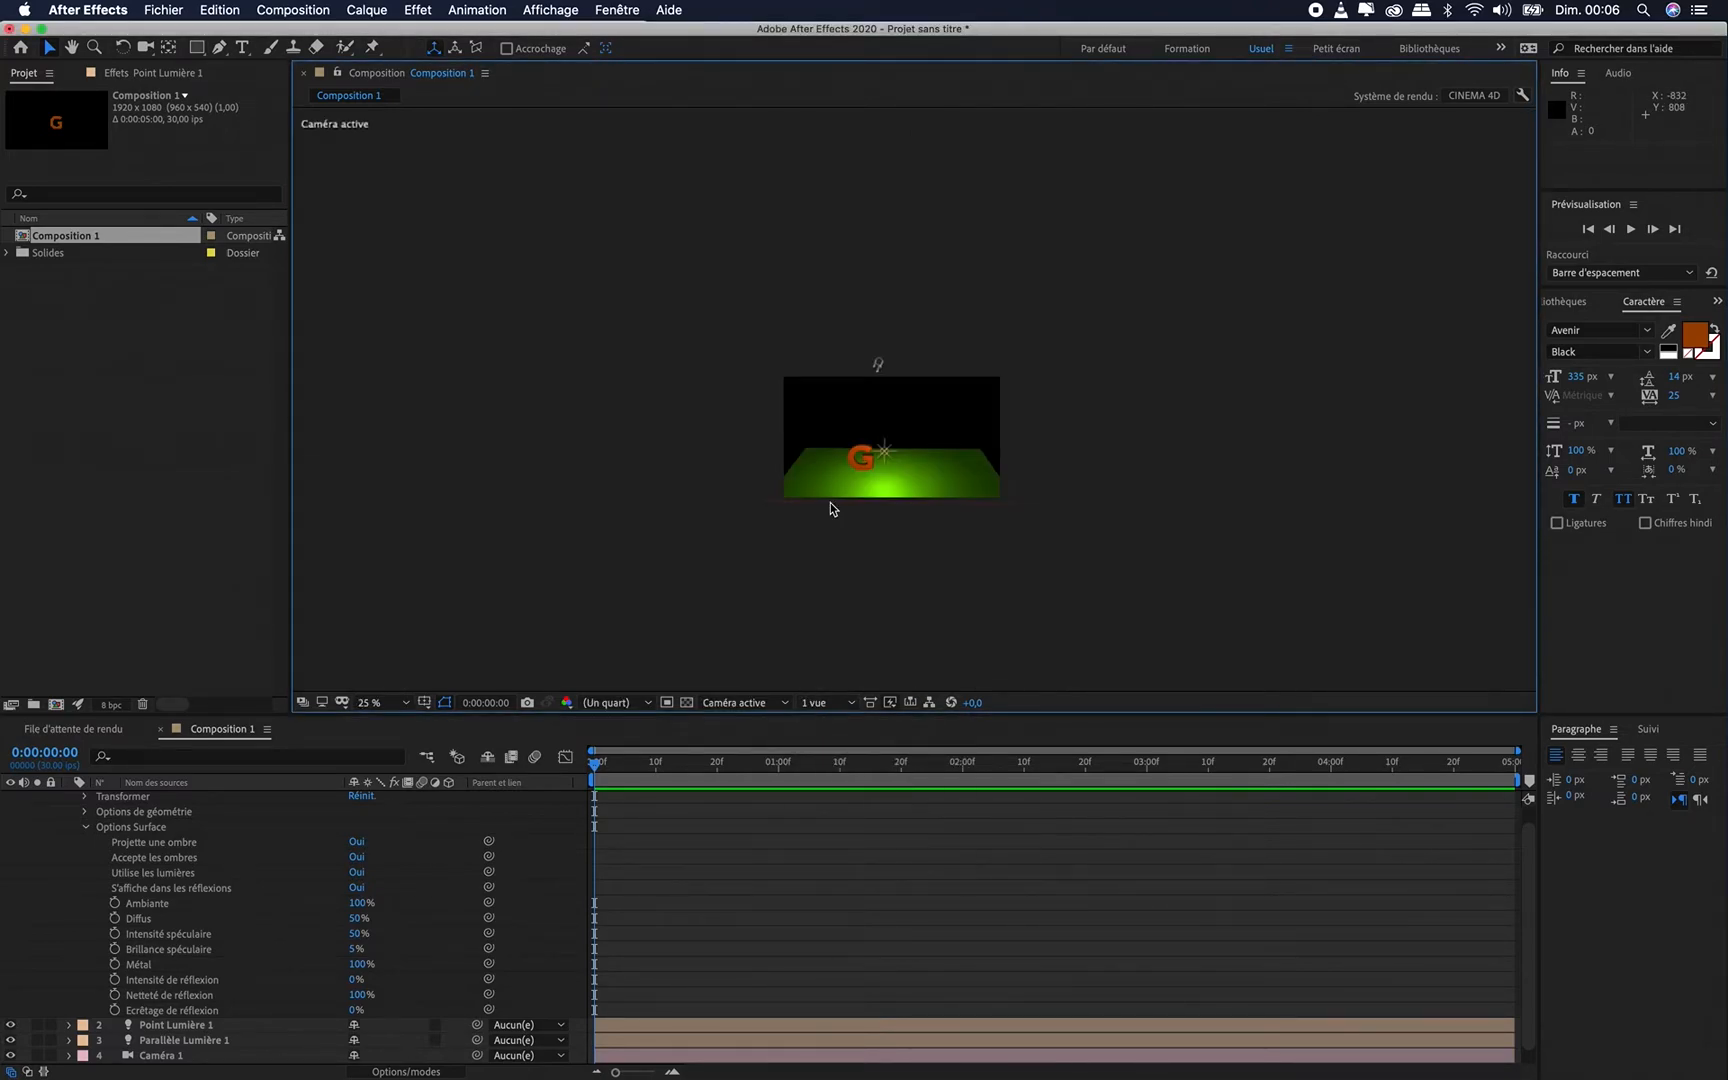
# Turn on Projette une ombre in the surface options of the G text layer
pyautogui.press('.')
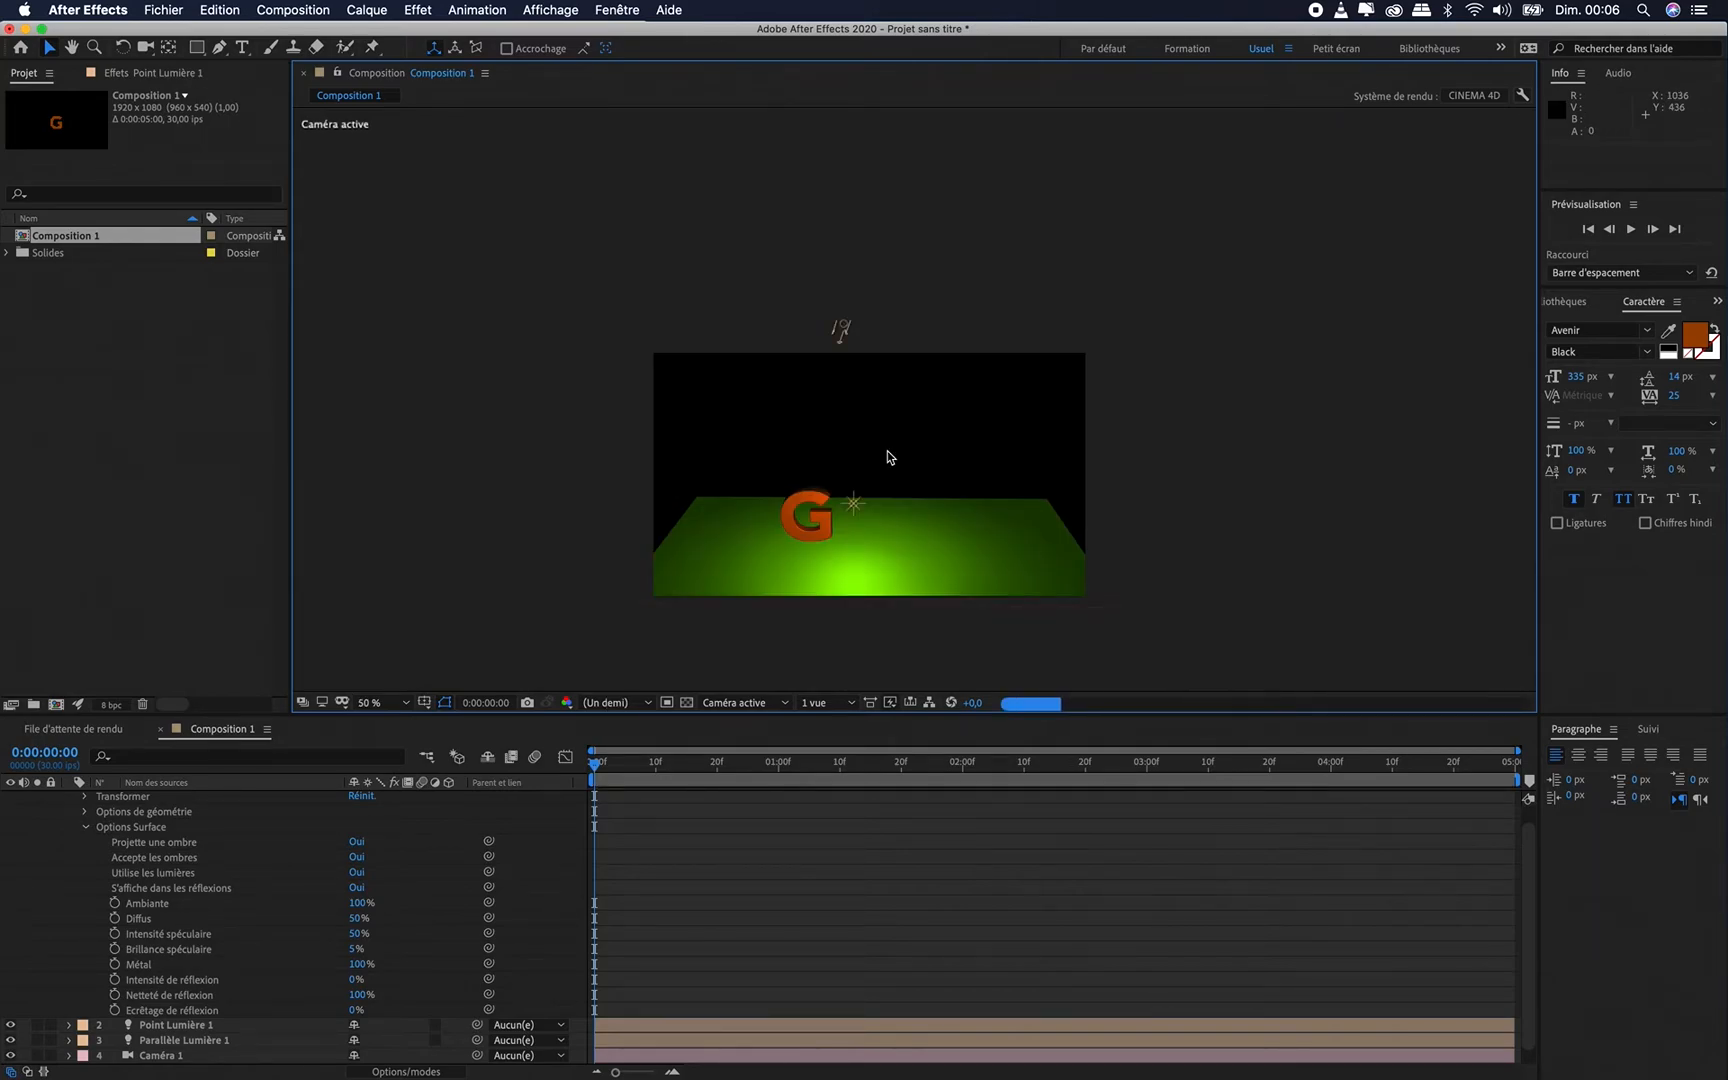
pyautogui.press('h')
pyautogui.moveTo(800, 510); pyautogui.dragTo(797, 422)
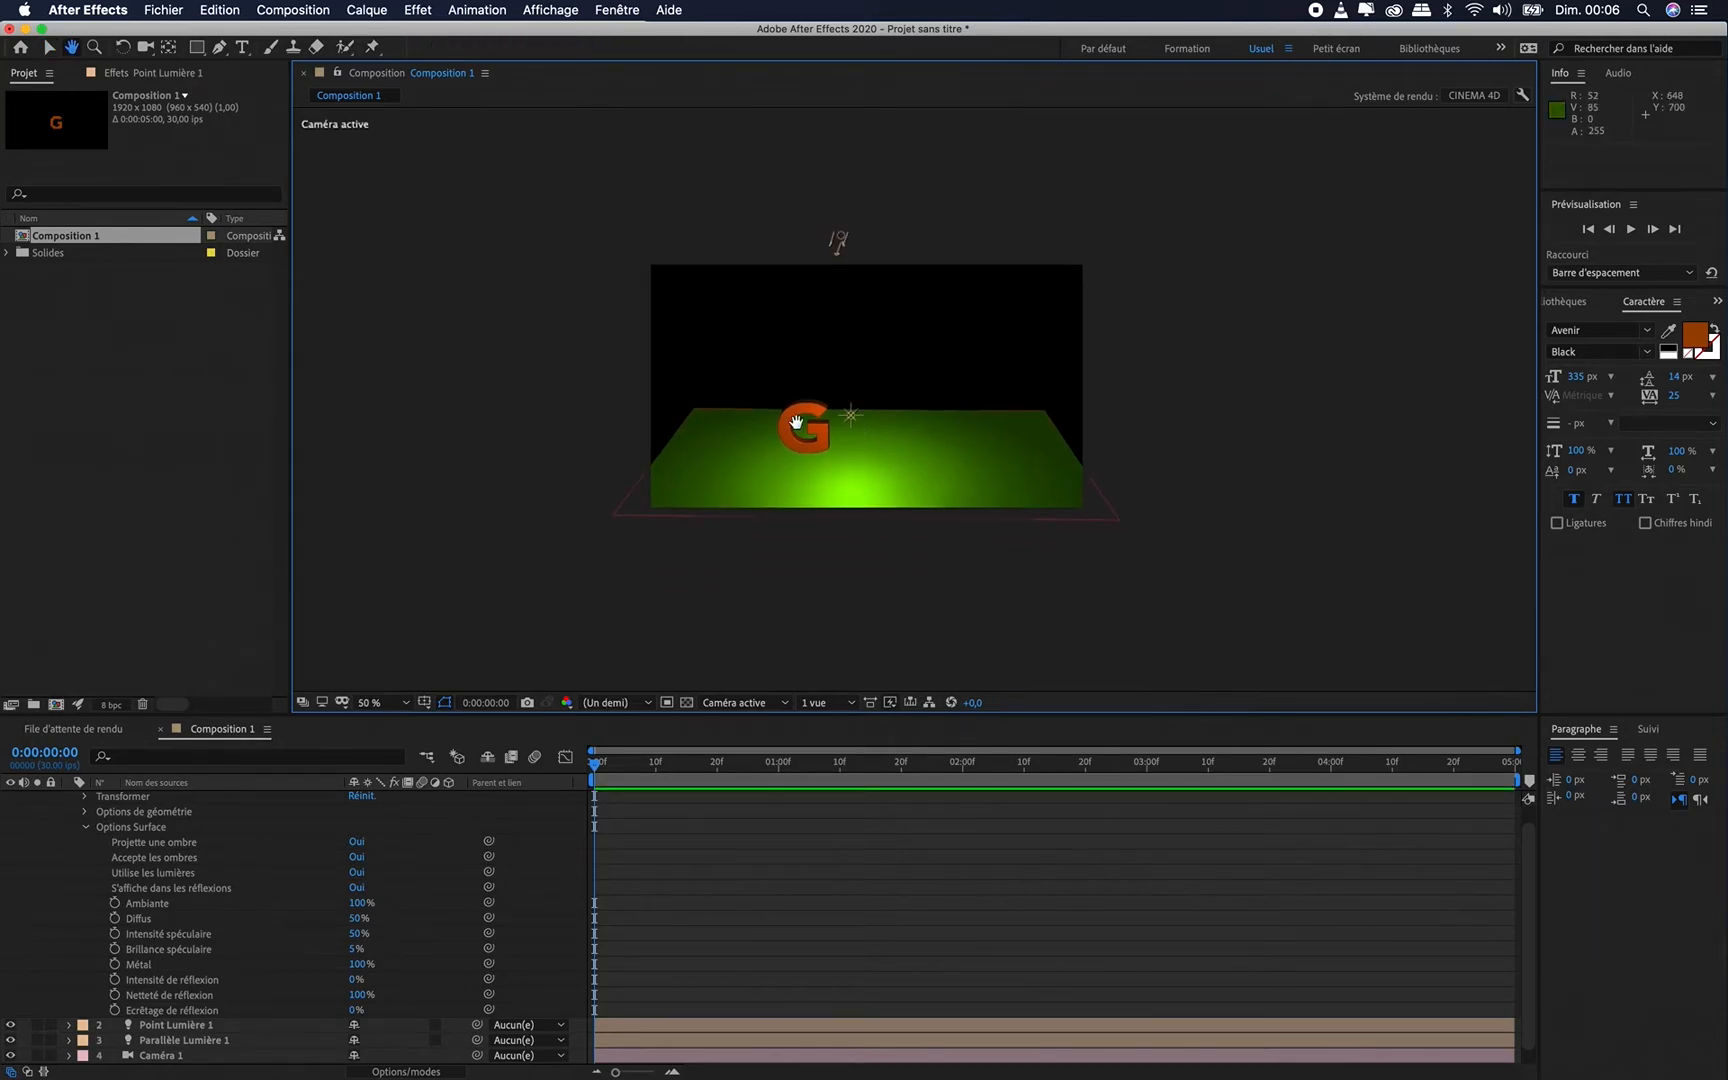
pyautogui.press('v')
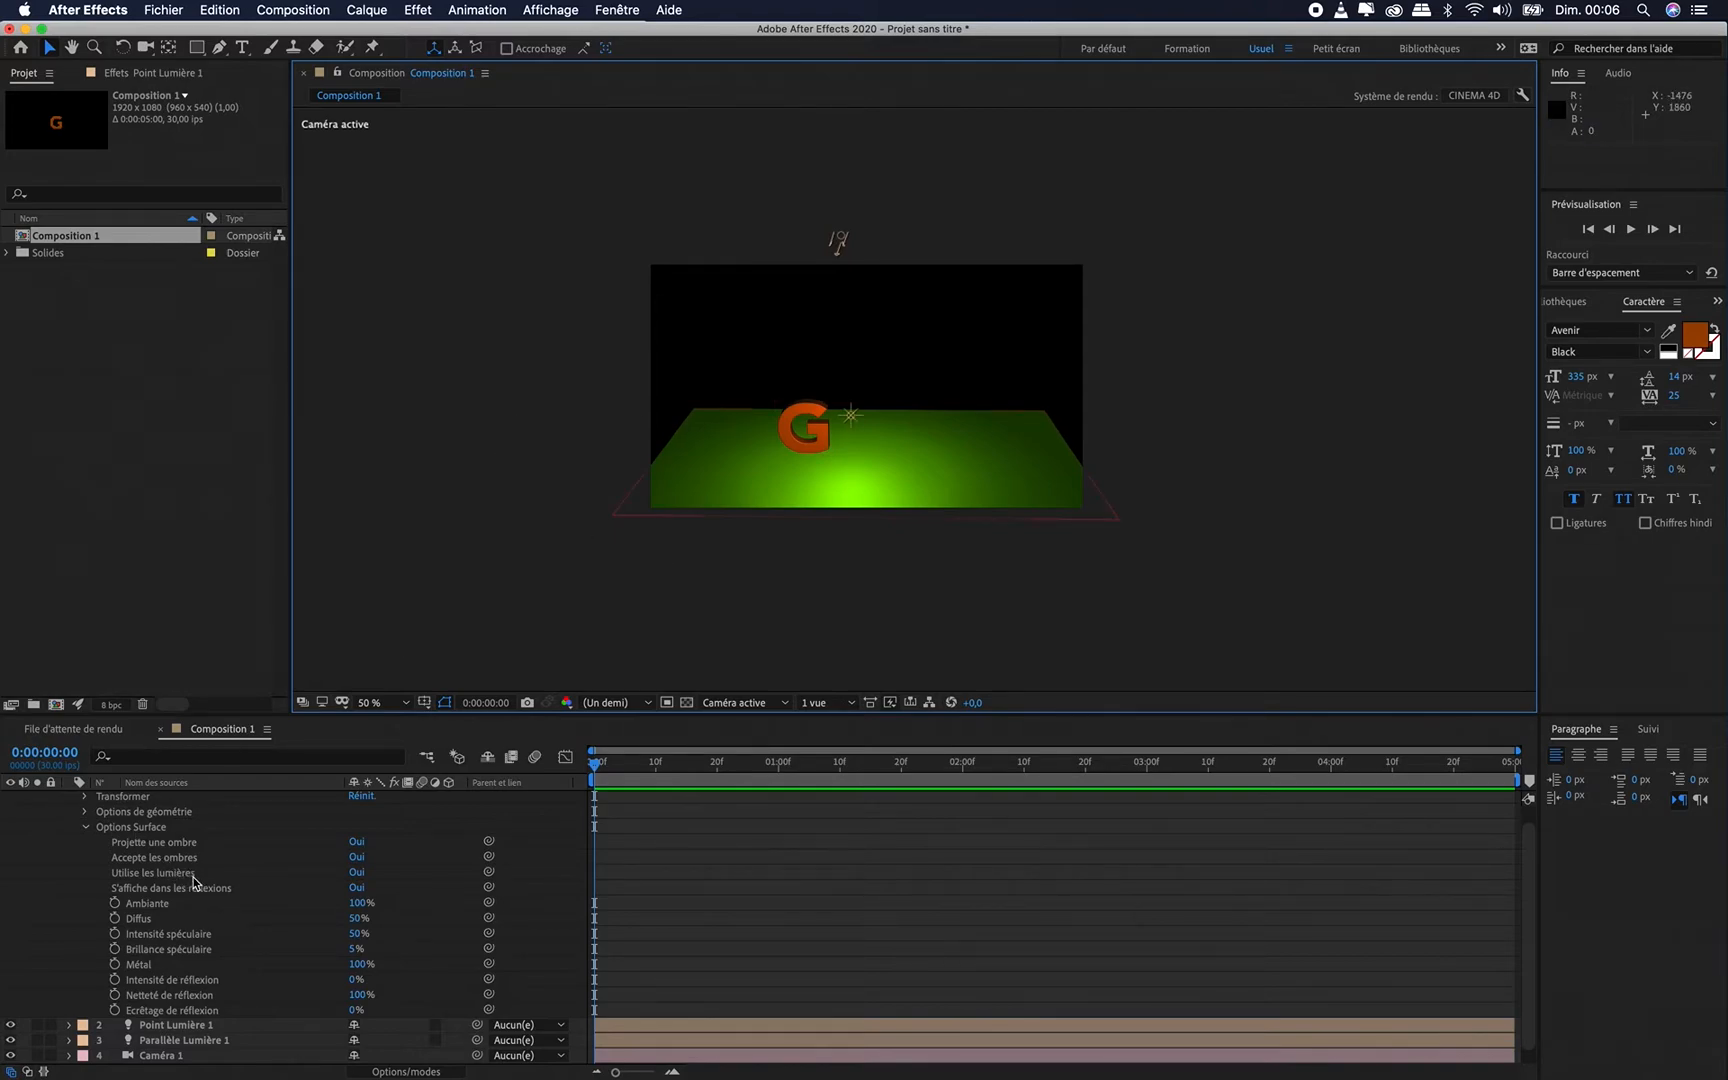
pyautogui.scroll(-1, 176, 1015)
pyautogui.click(170, 1056)
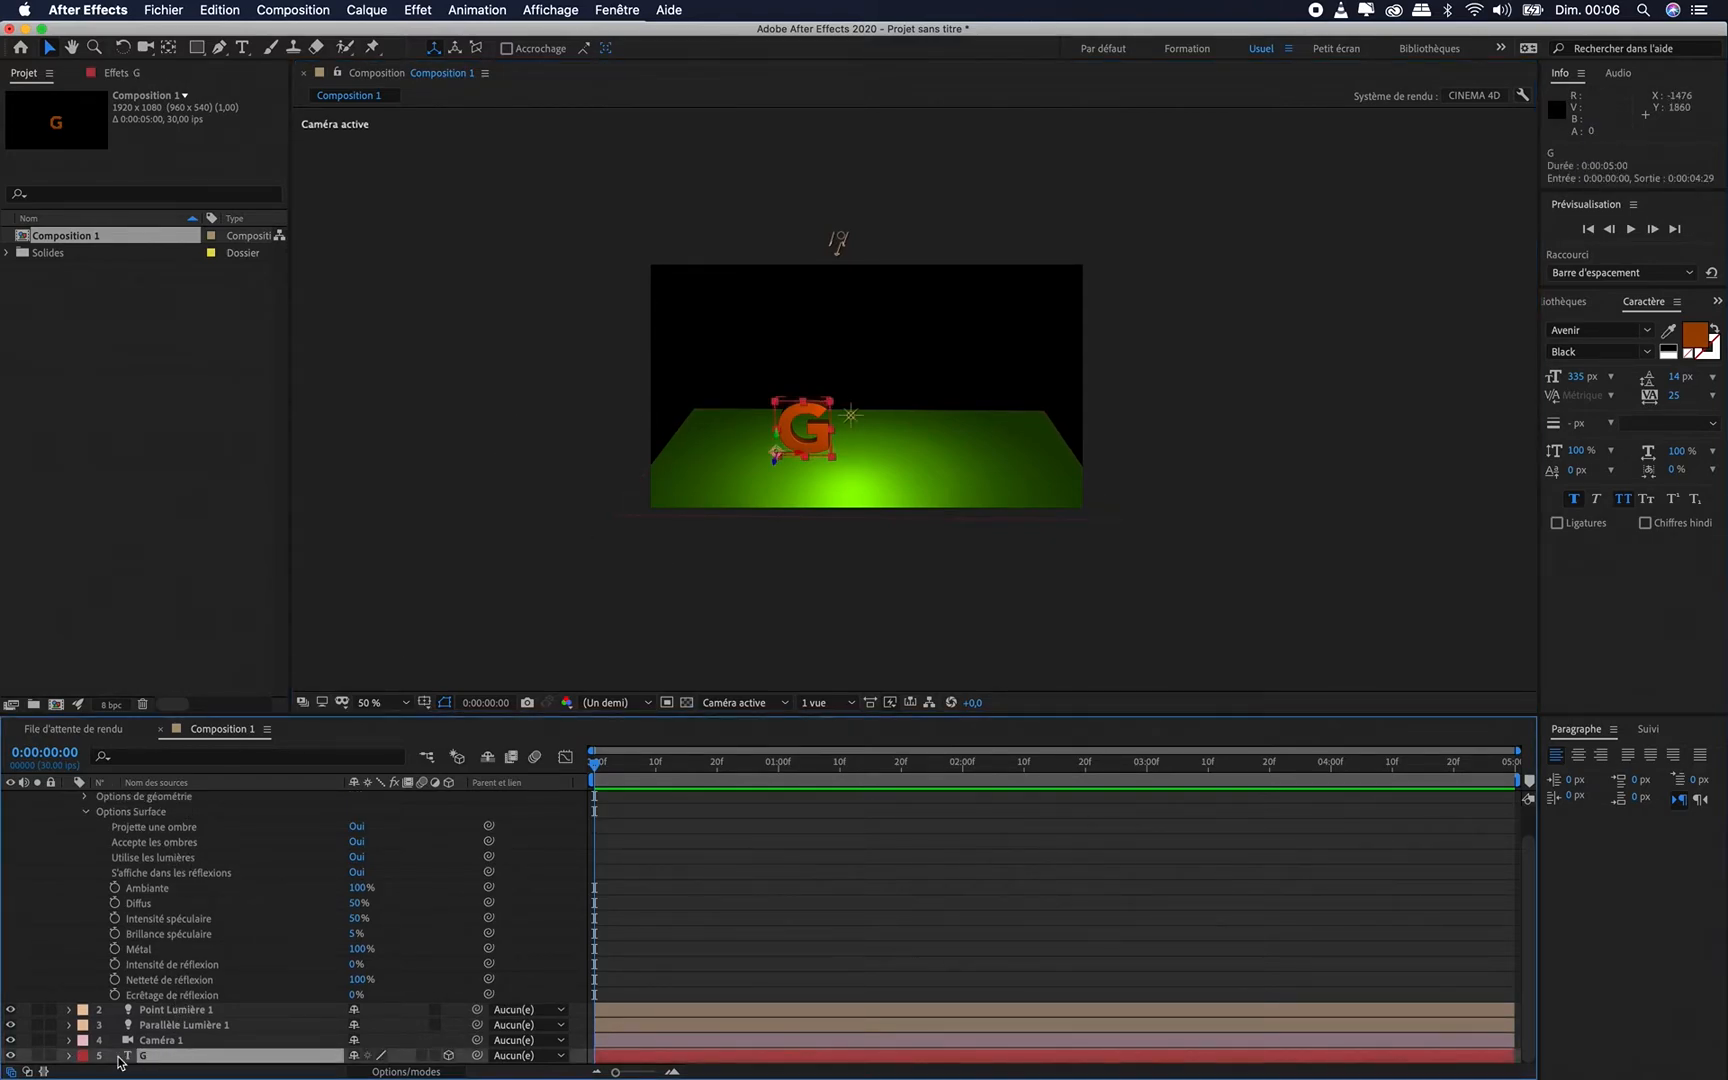
pyautogui.click(69, 1056)
pyautogui.scroll(-5, 212, 1030)
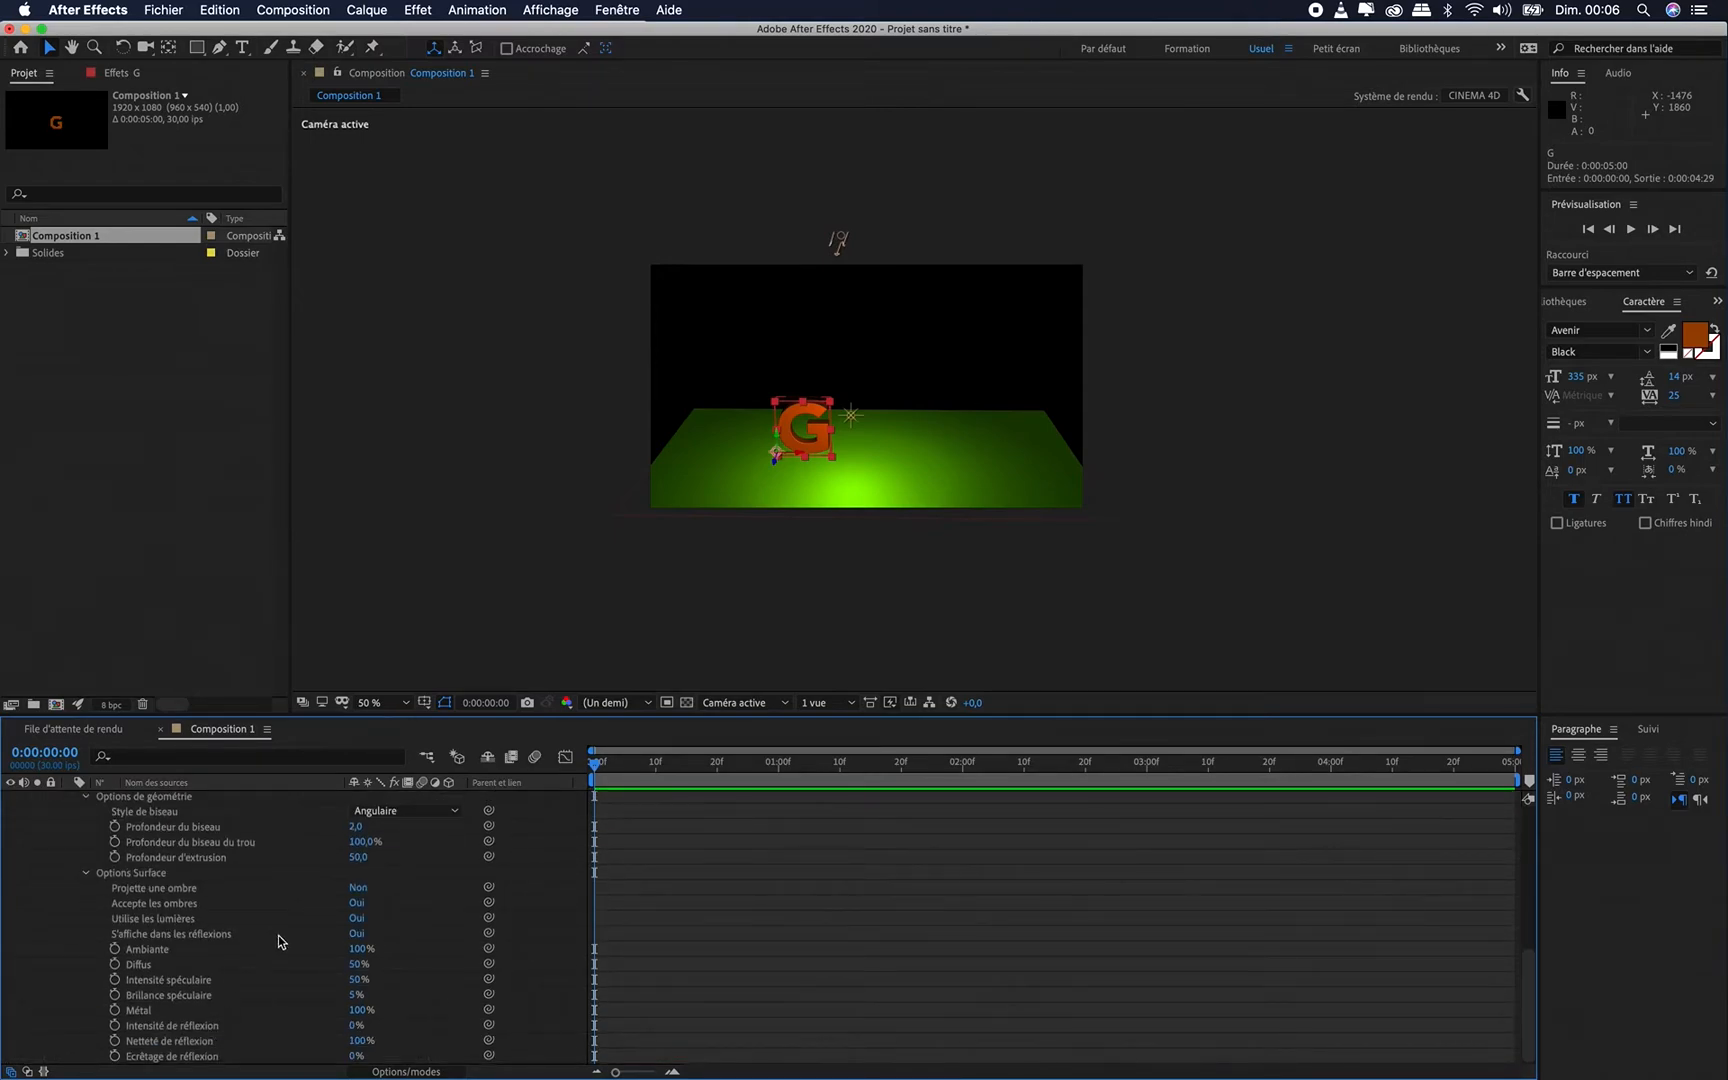
pyautogui.click(180, 889)
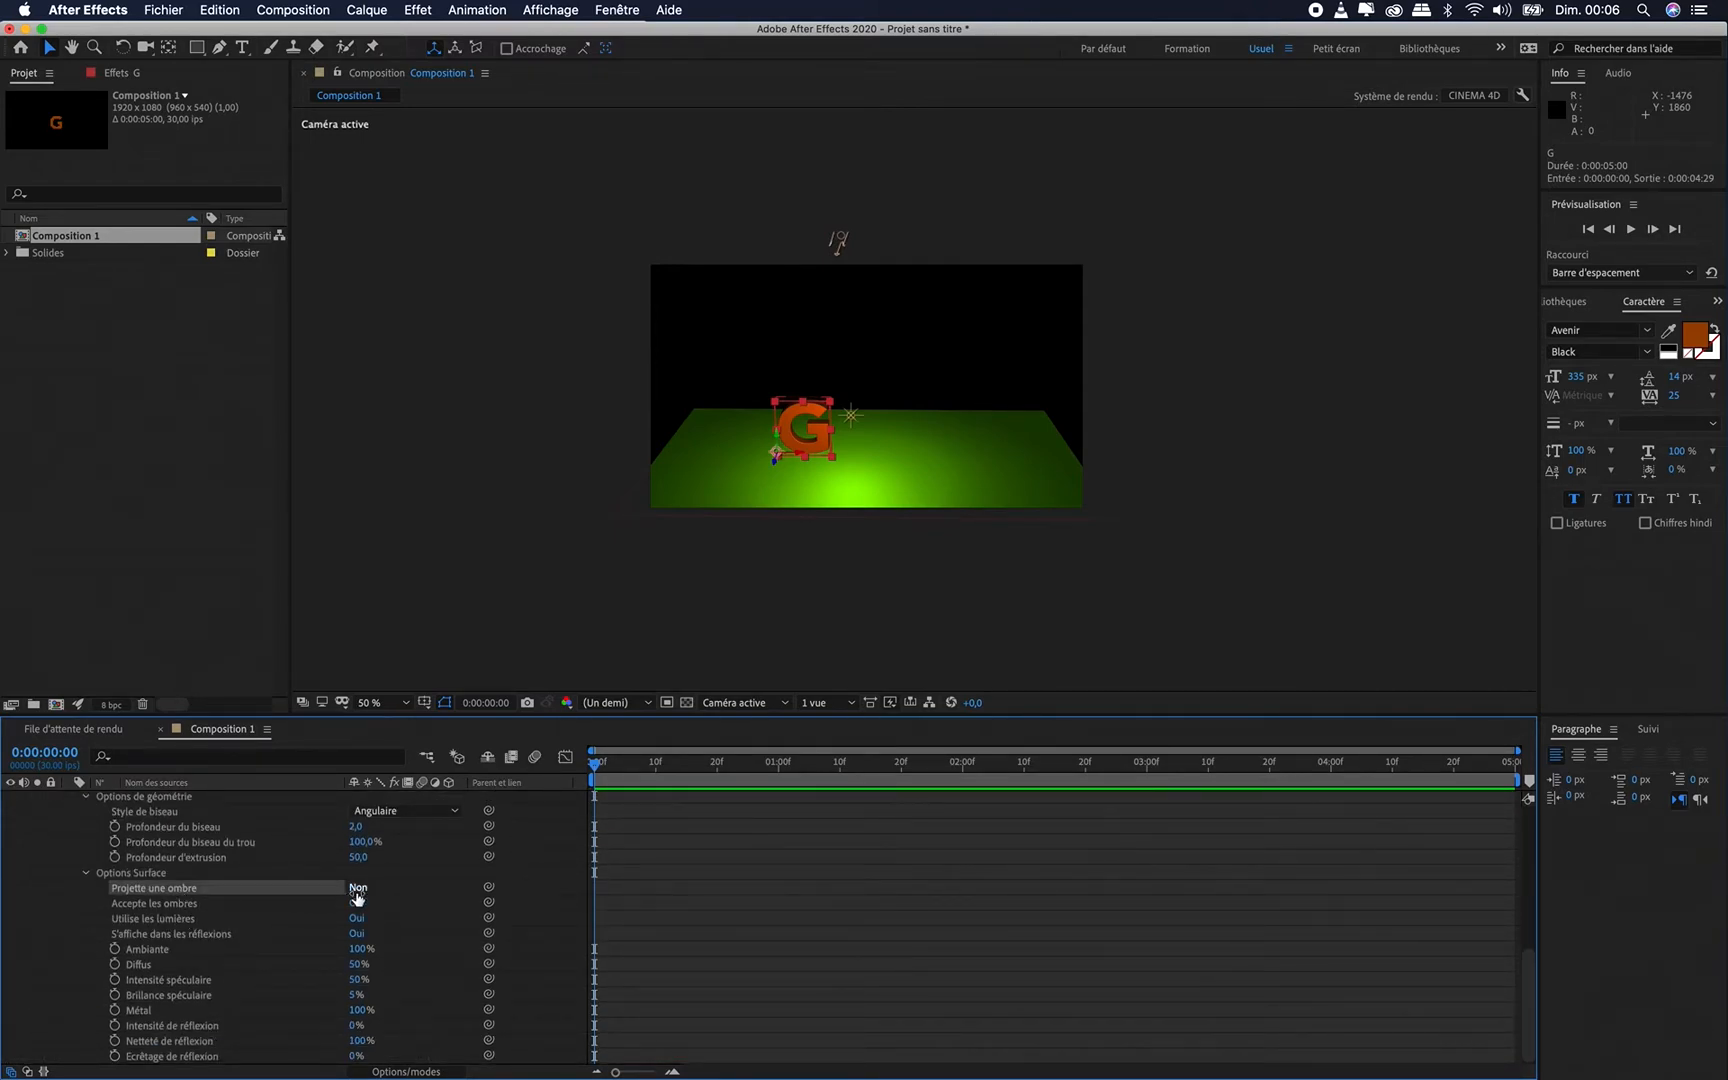
pyautogui.click(357, 888)
# Hide Point Lumière 1 and orbit the camera to the side of the G, to about 2931, -545, -1432
pyautogui.click(851, 420)
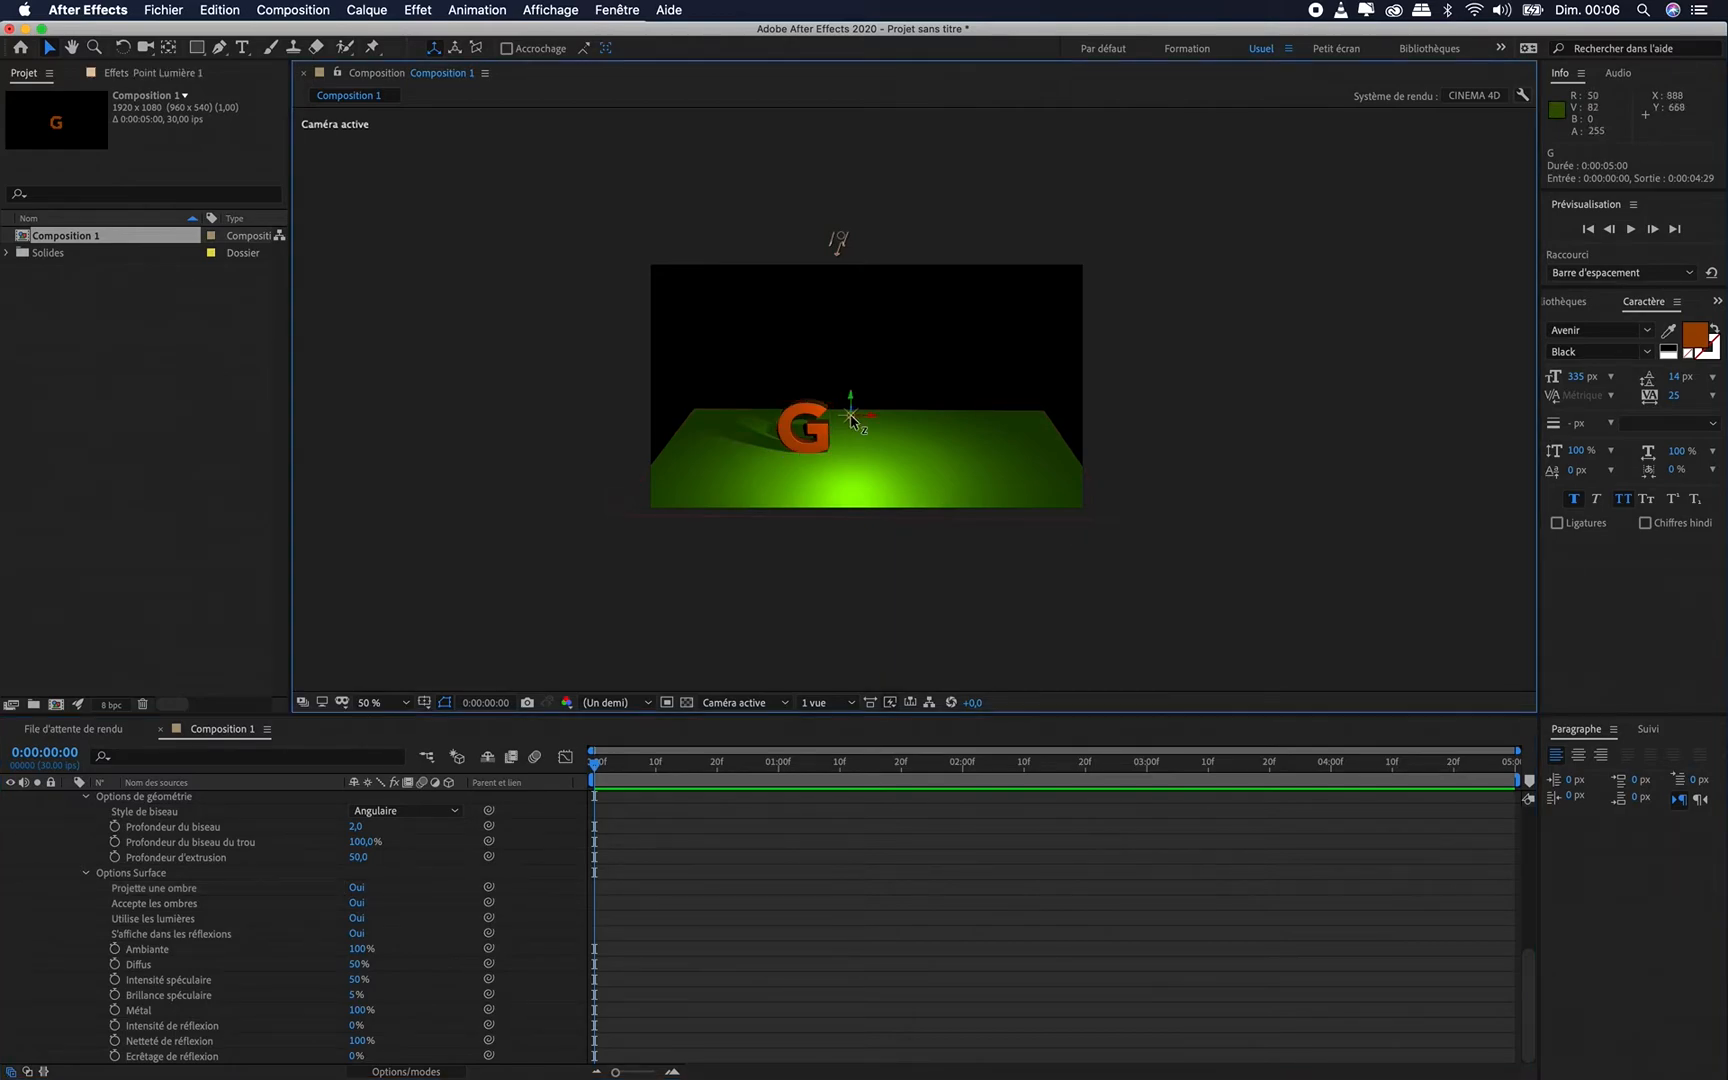
pyautogui.scroll(5, 166, 873)
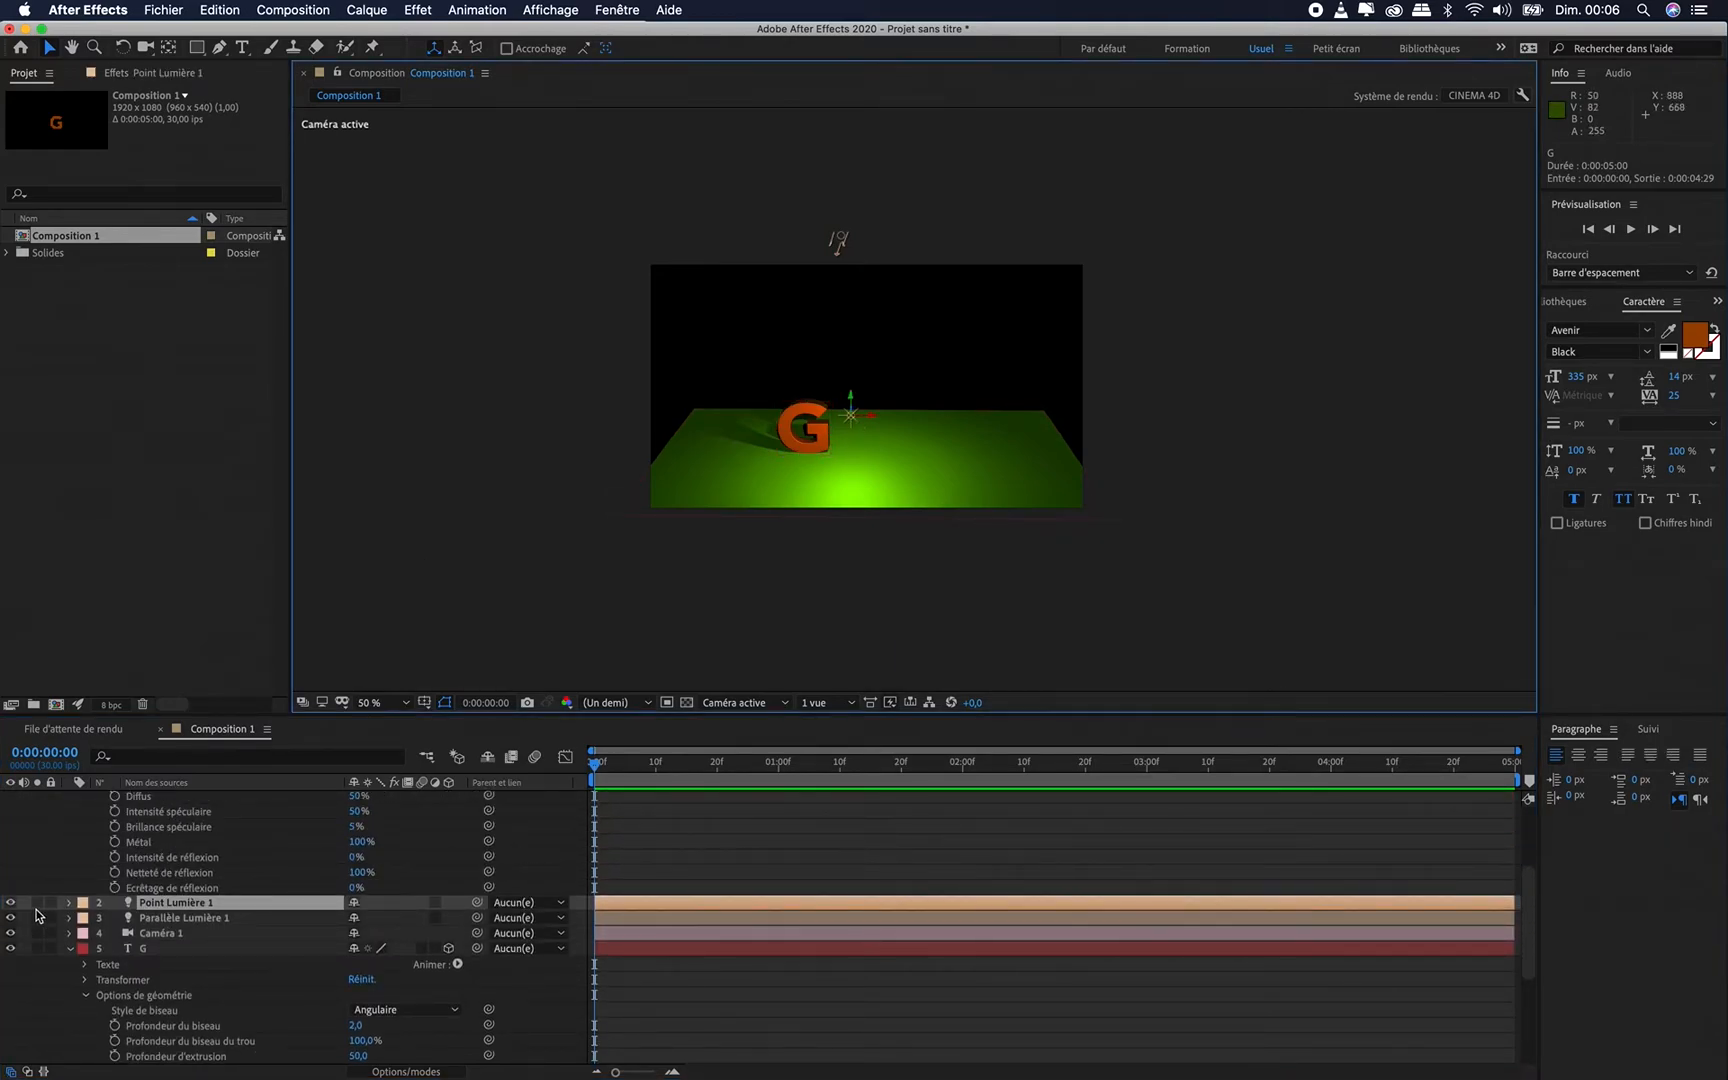
pyautogui.click(12, 903)
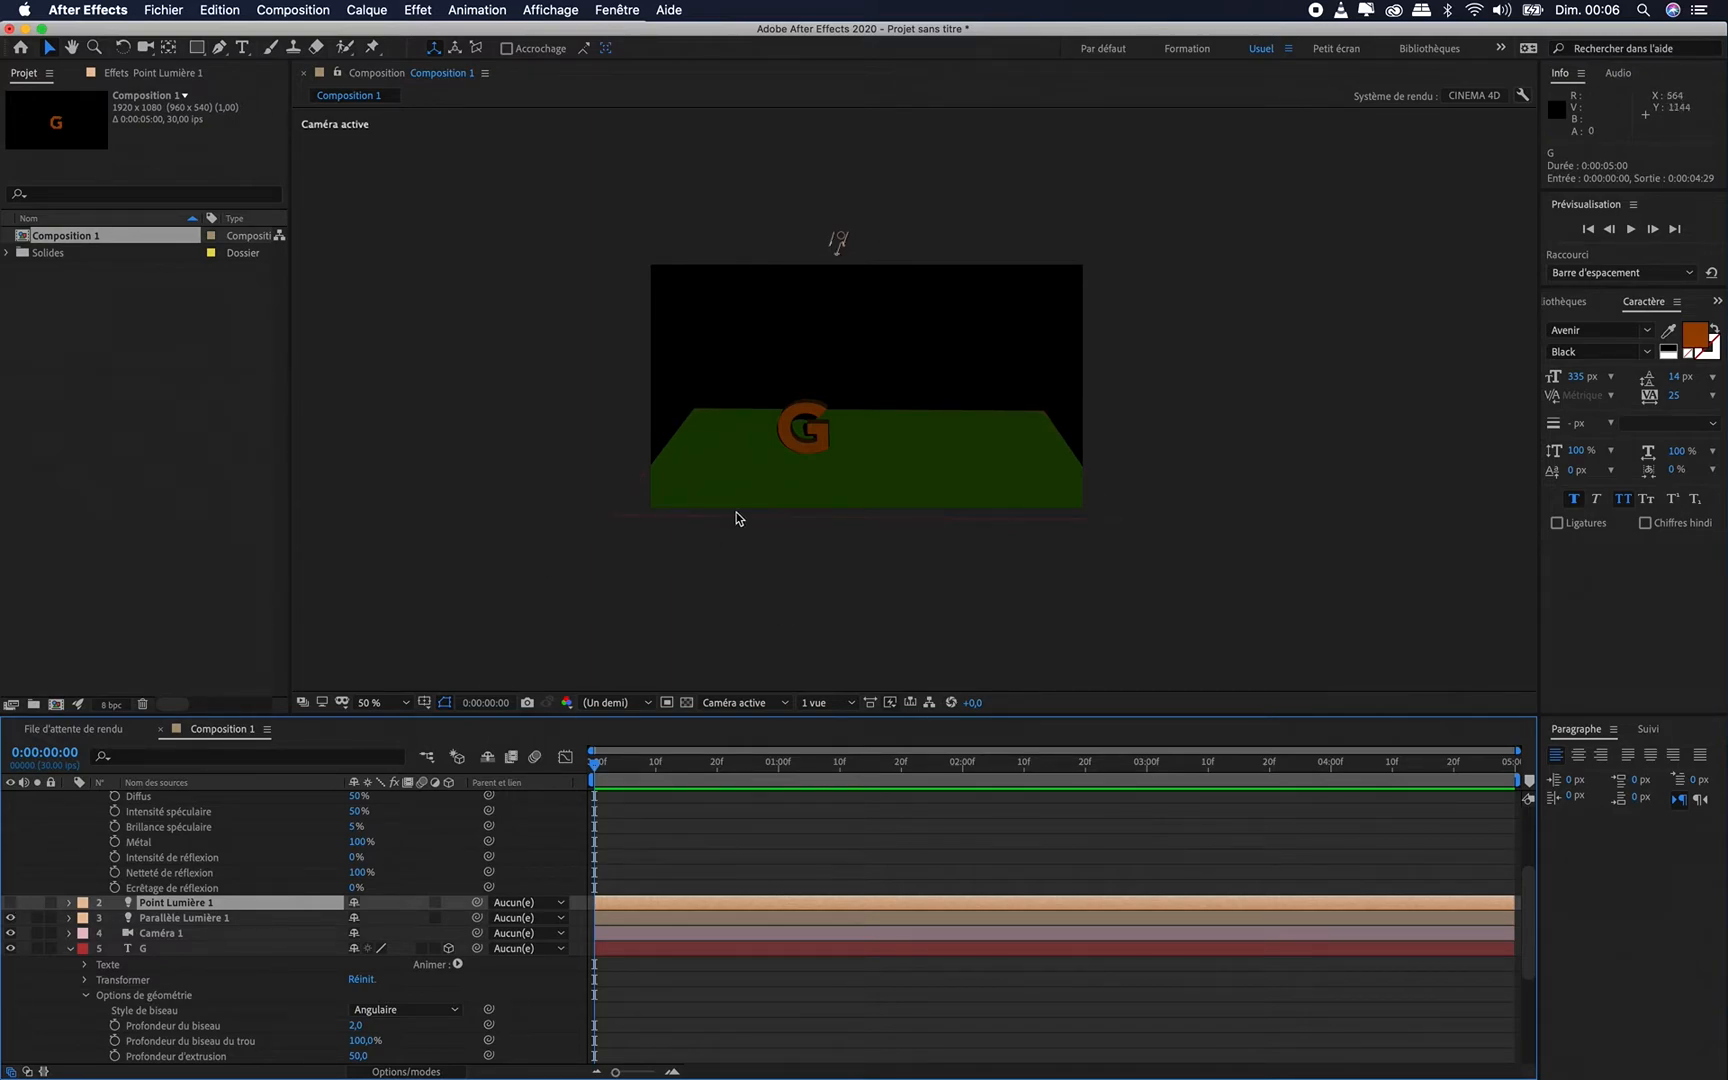
pyautogui.press('c')
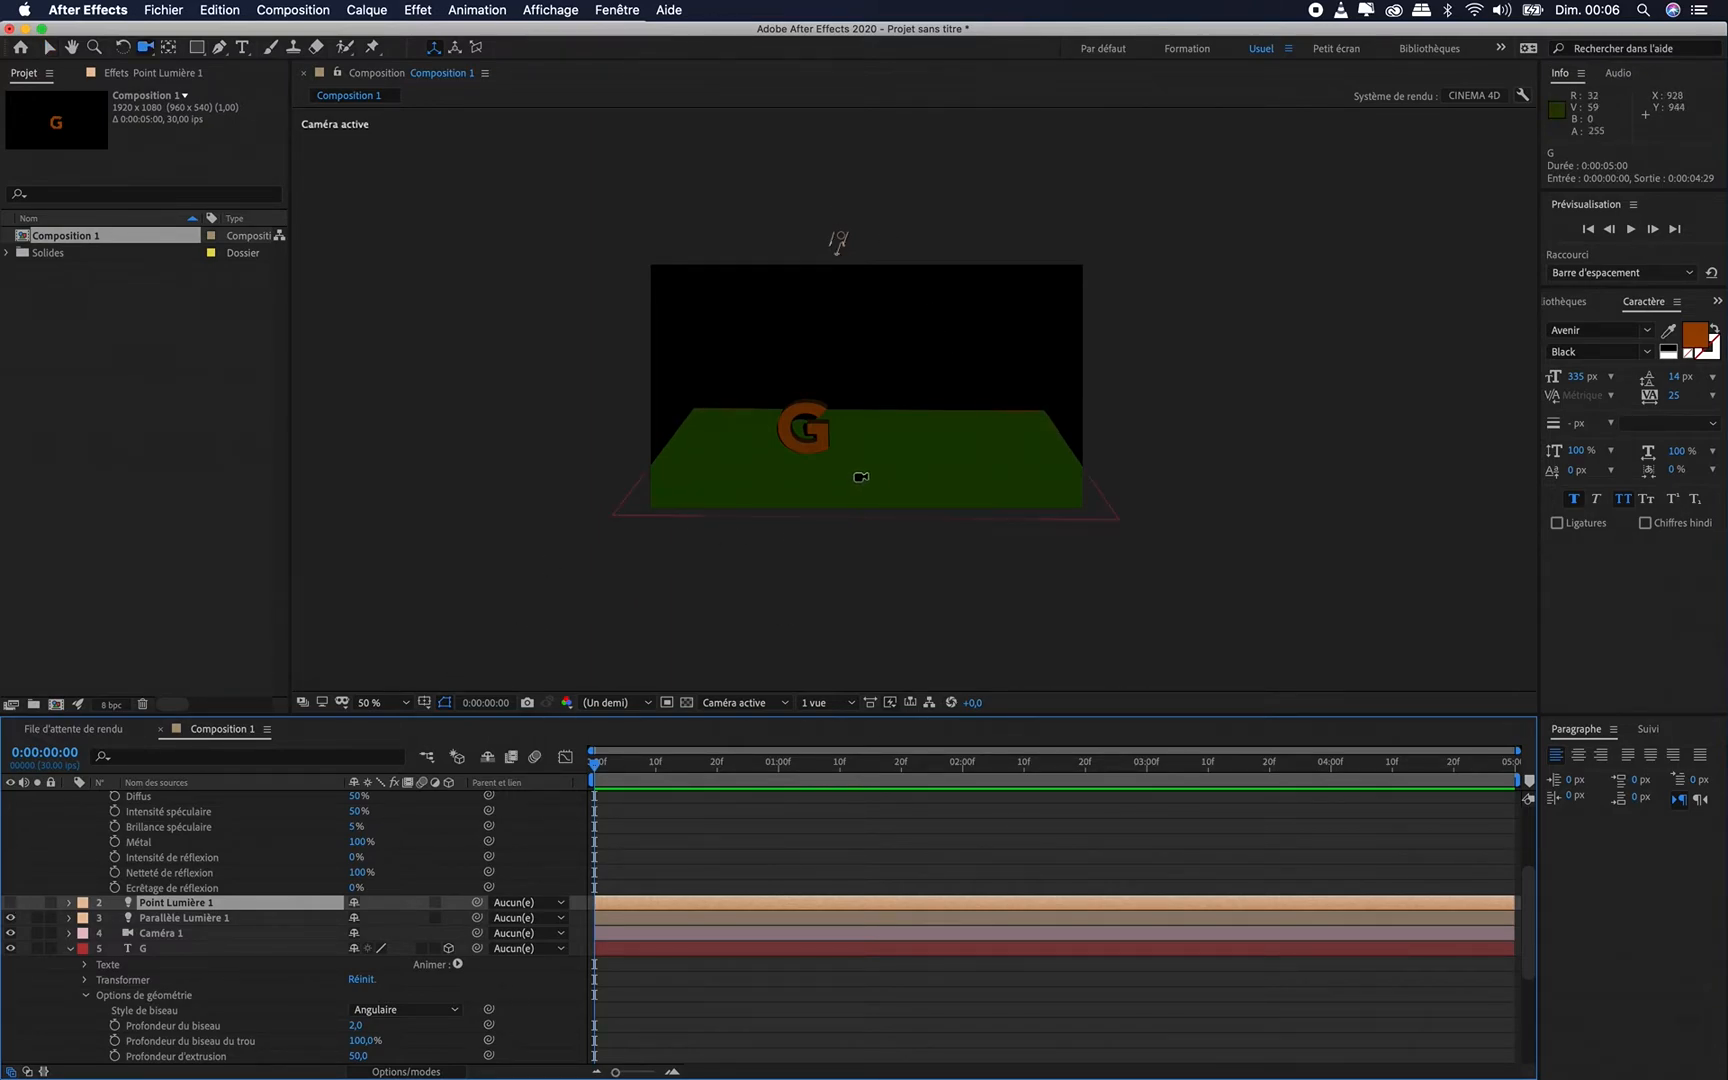
pyautogui.moveTo(860, 478); pyautogui.dragTo(913, 425)
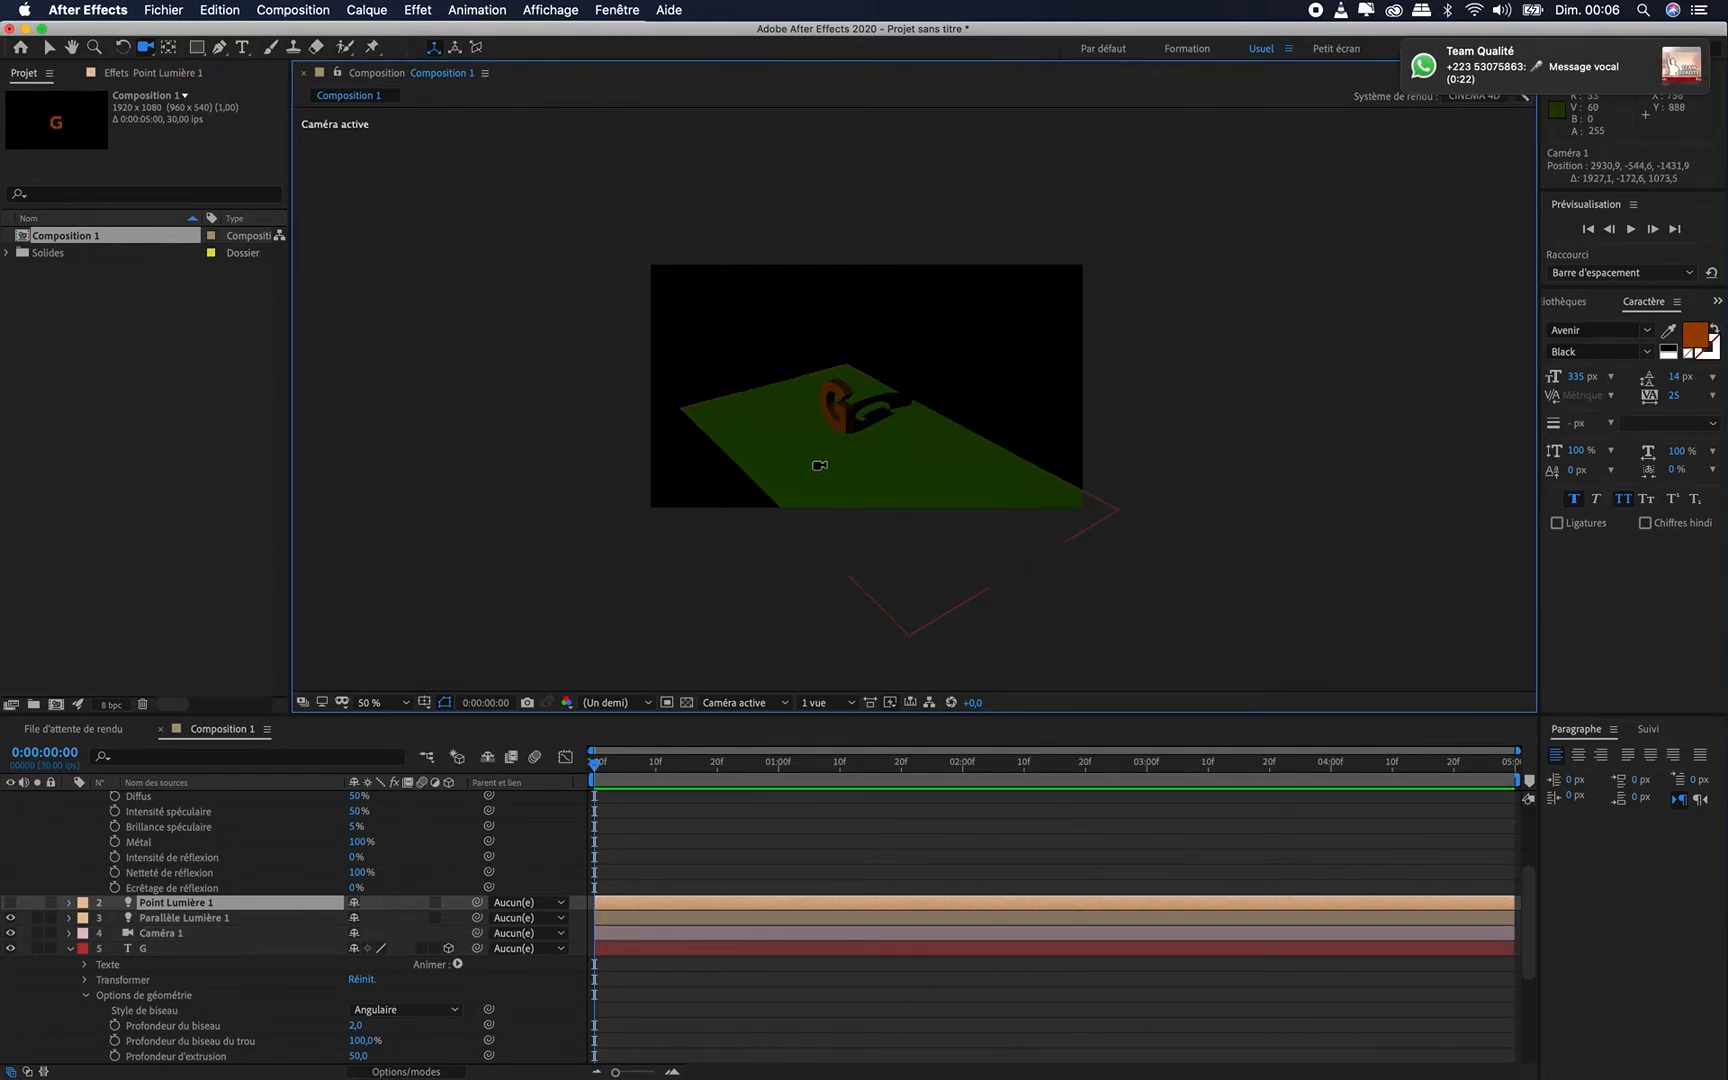
# Set the shadow intensity of Parallèle Lumière 1 to 28 % in its light settings
pyautogui.click(196, 917)
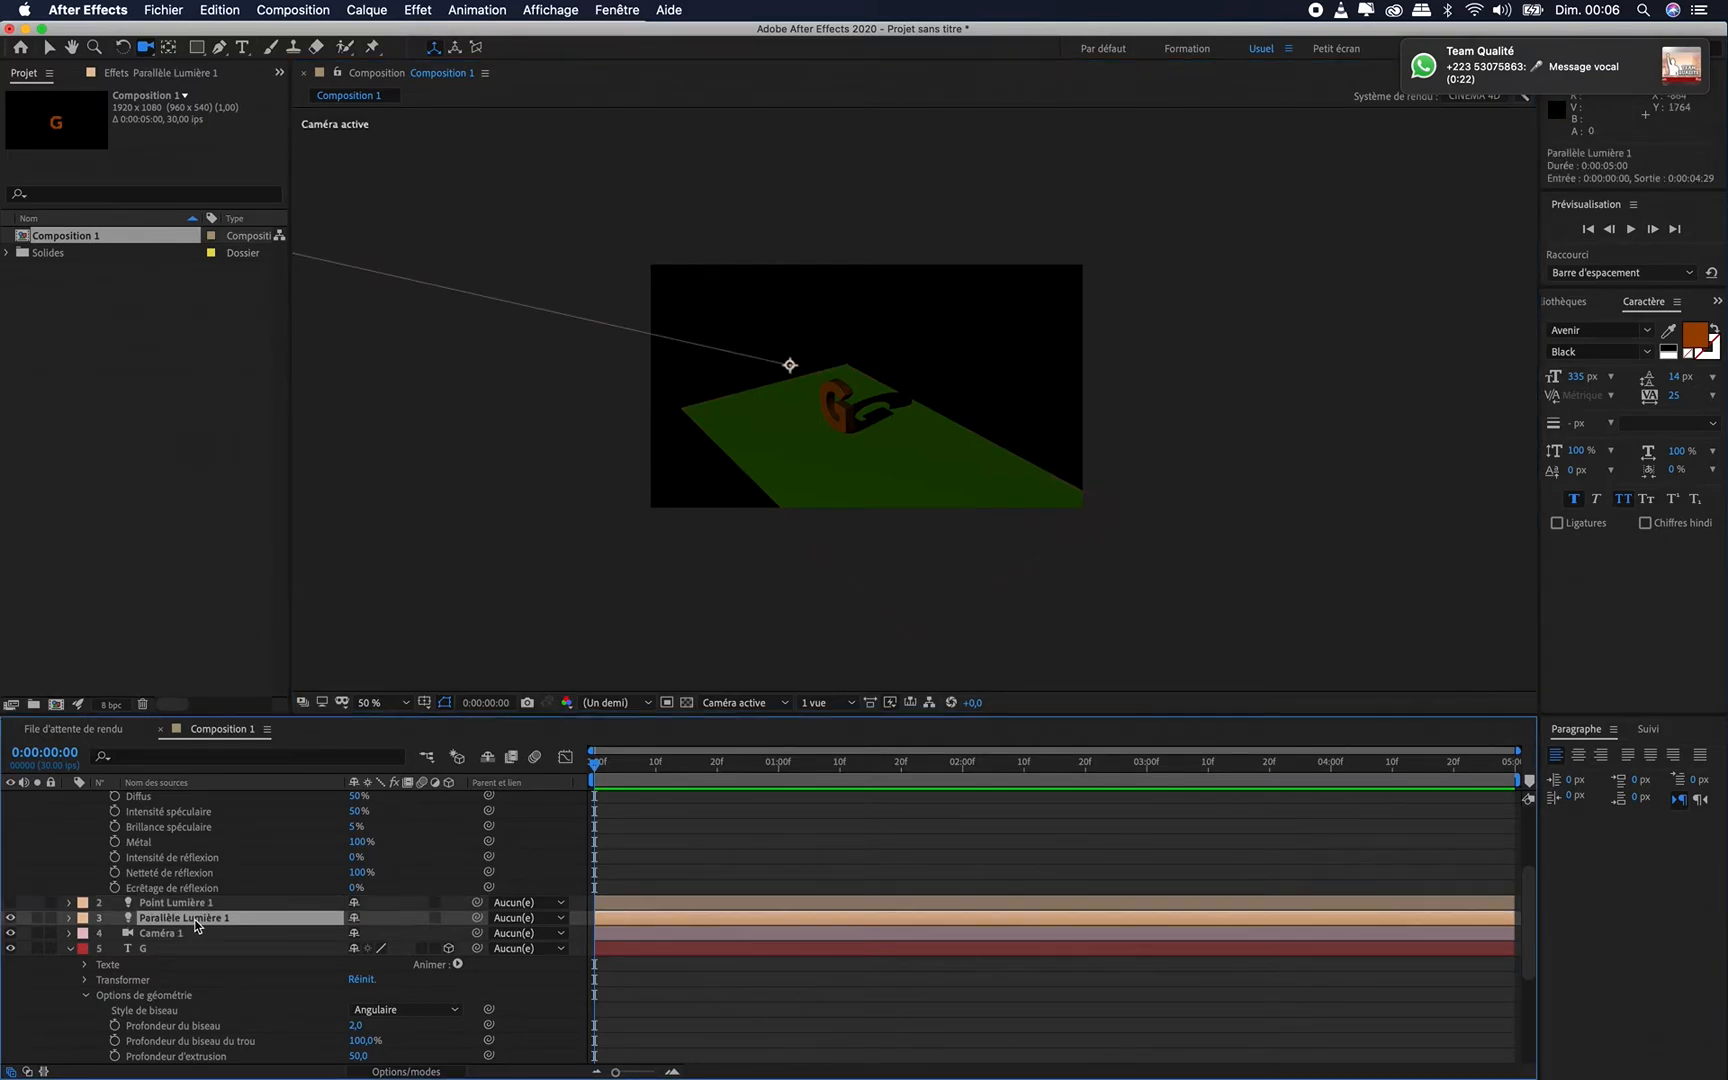
pyautogui.click(376, 12)
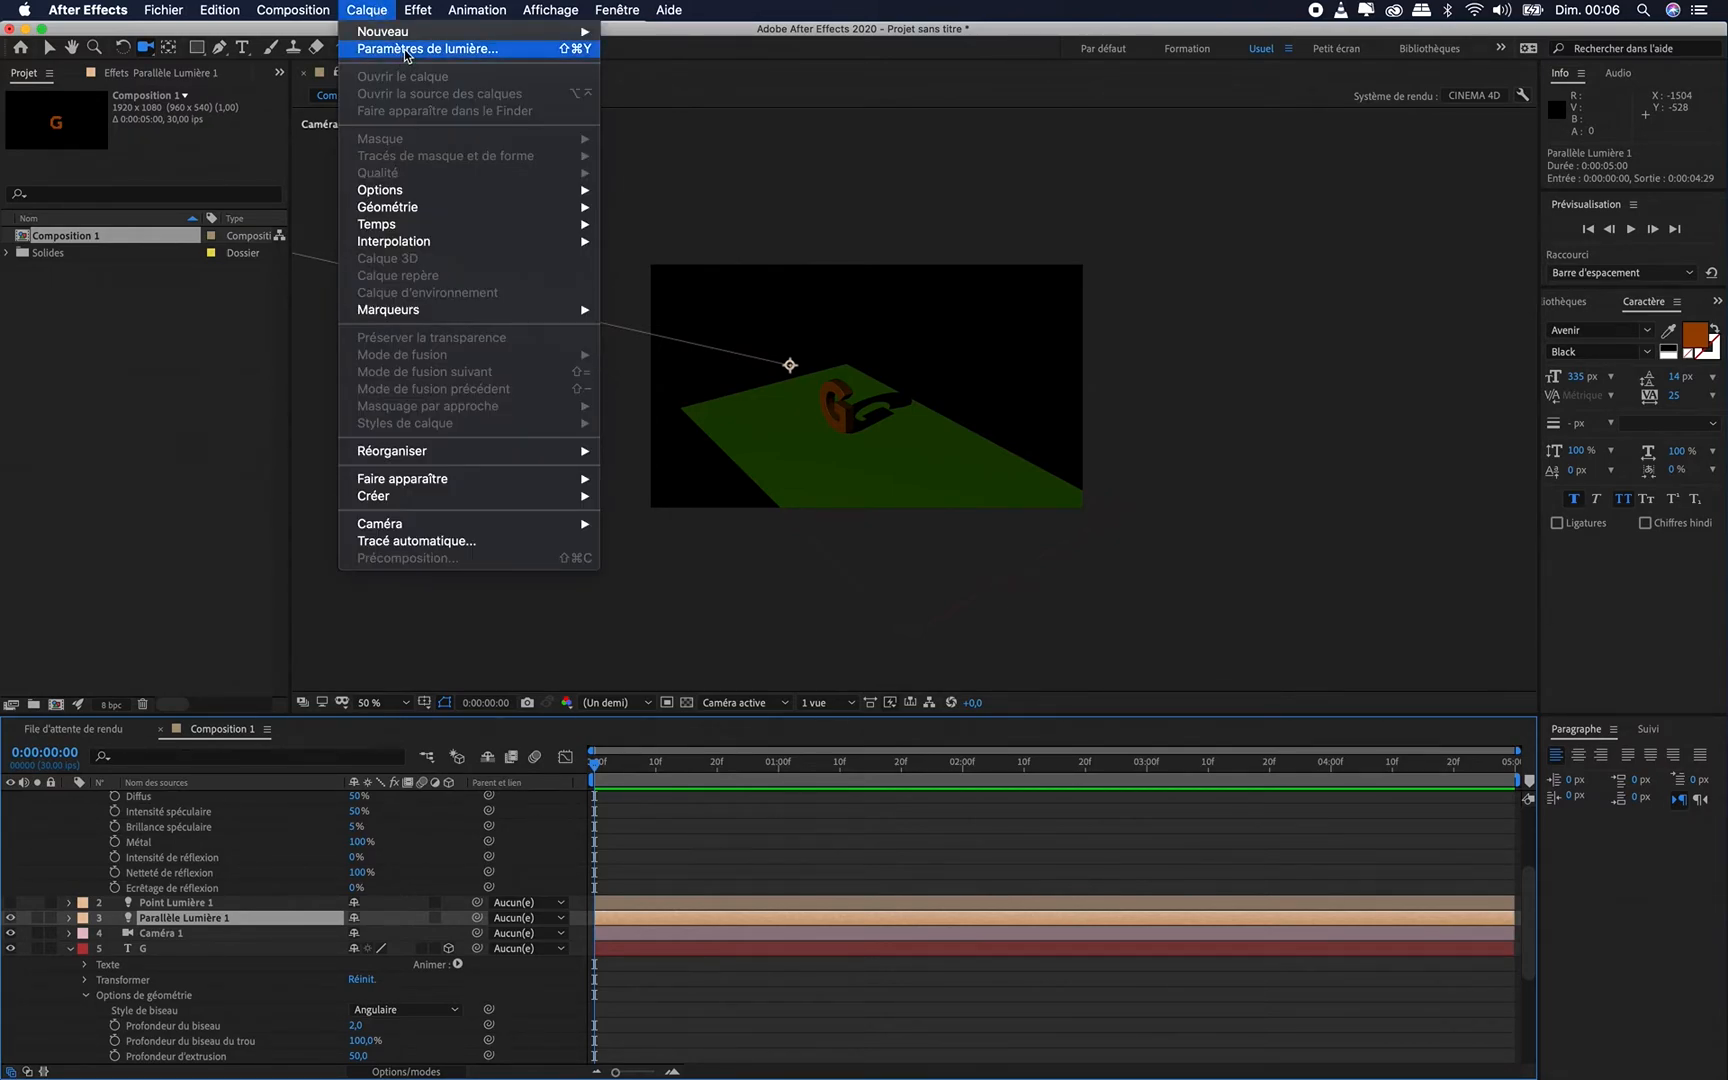
pyautogui.click(400, 49)
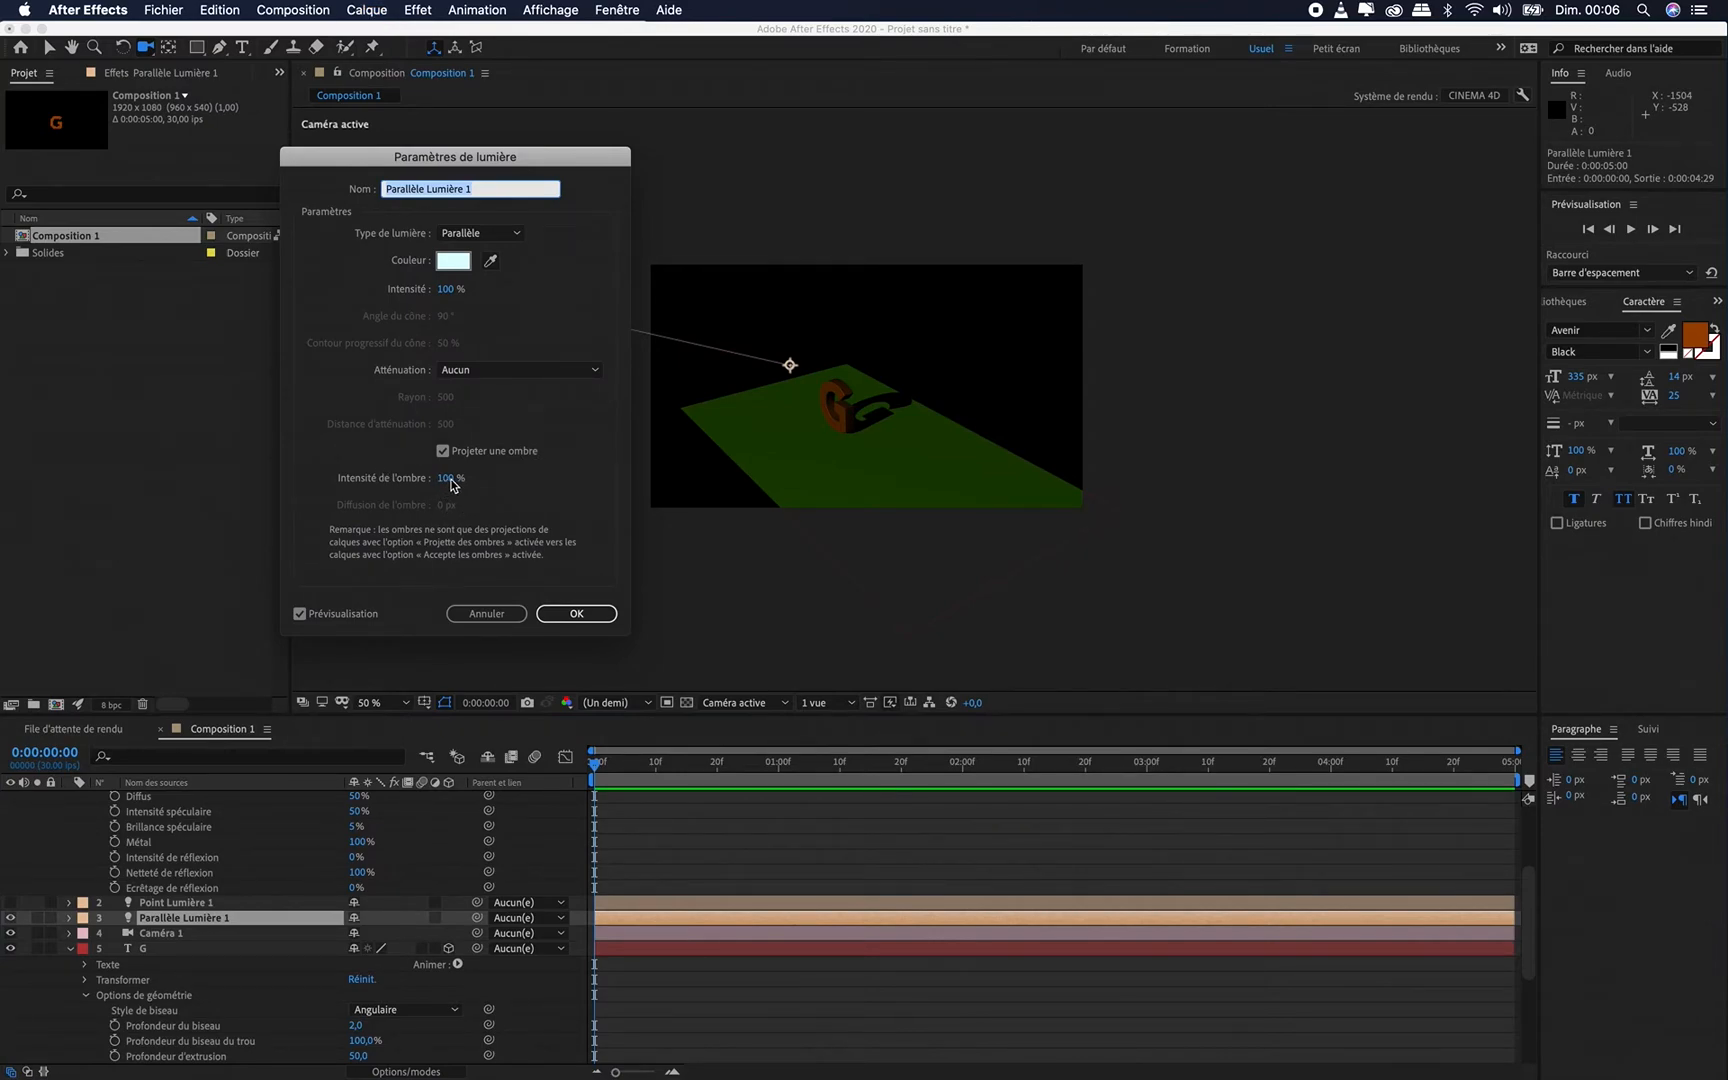
pyautogui.moveTo(447, 484); pyautogui.dragTo(412, 480)
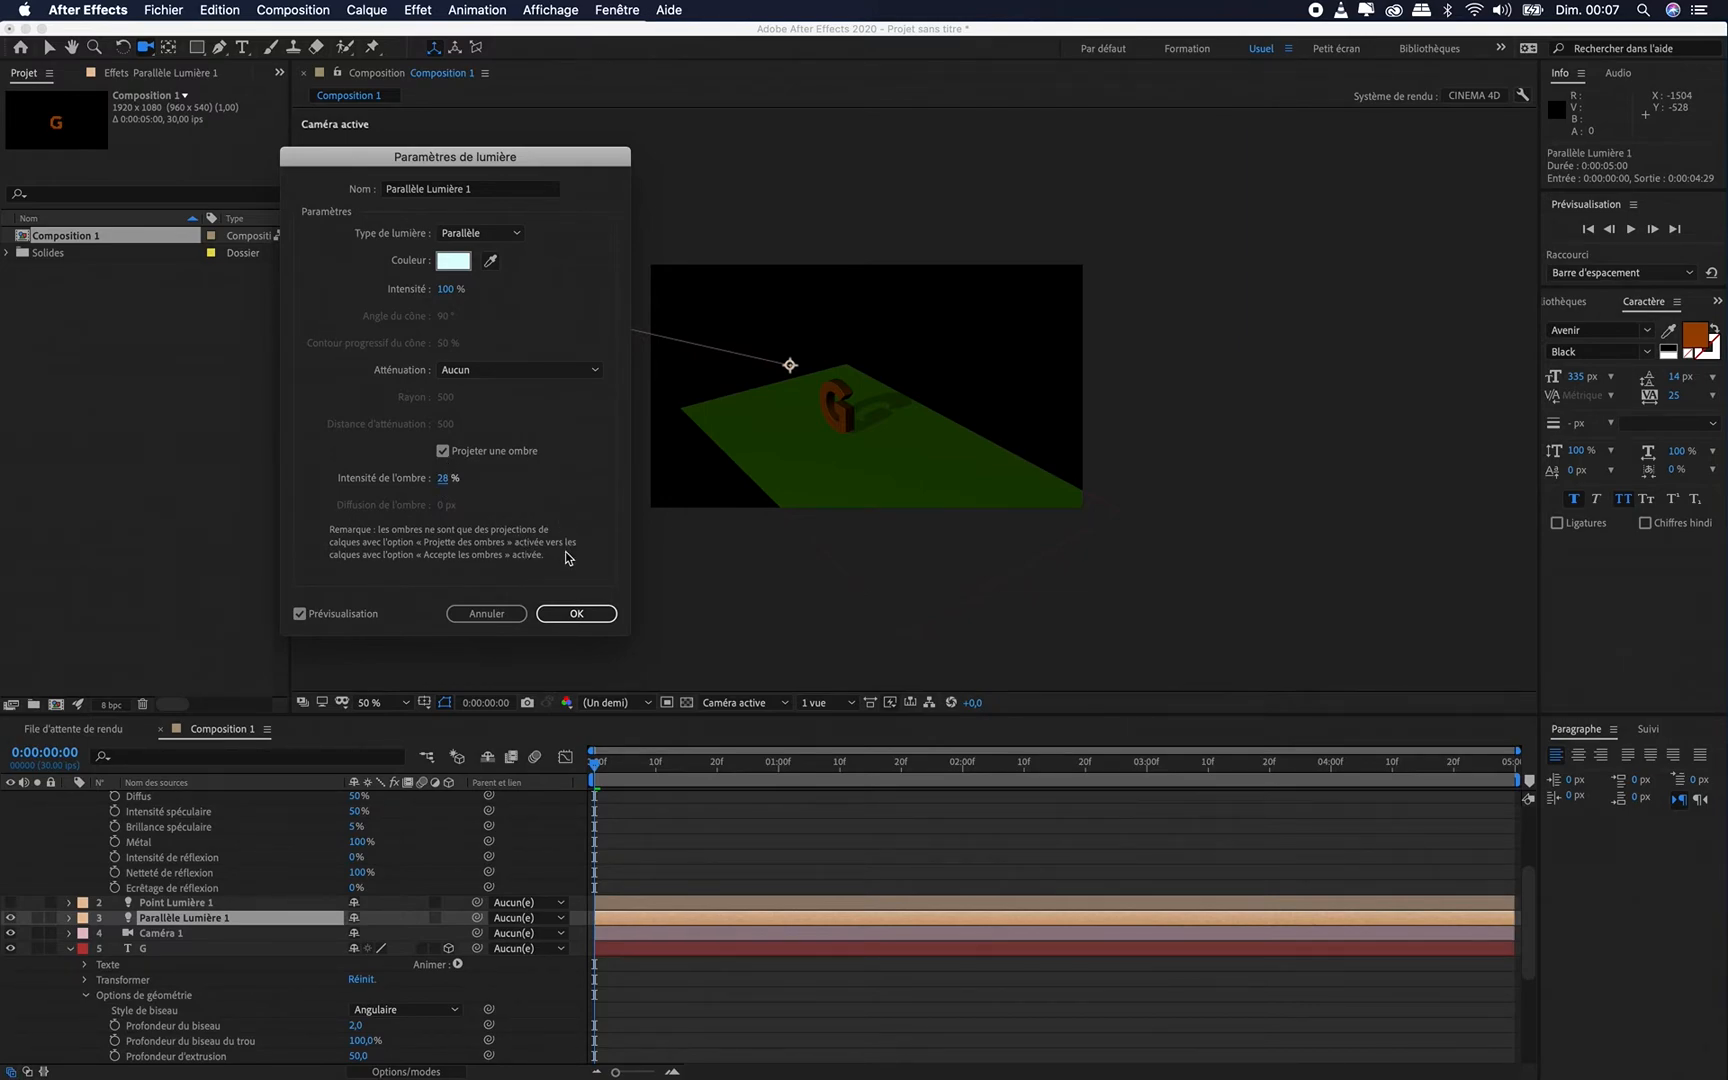
# Try the Lisse attenuation on the parallel light and set it back to Aucun
pyautogui.click(481, 369)
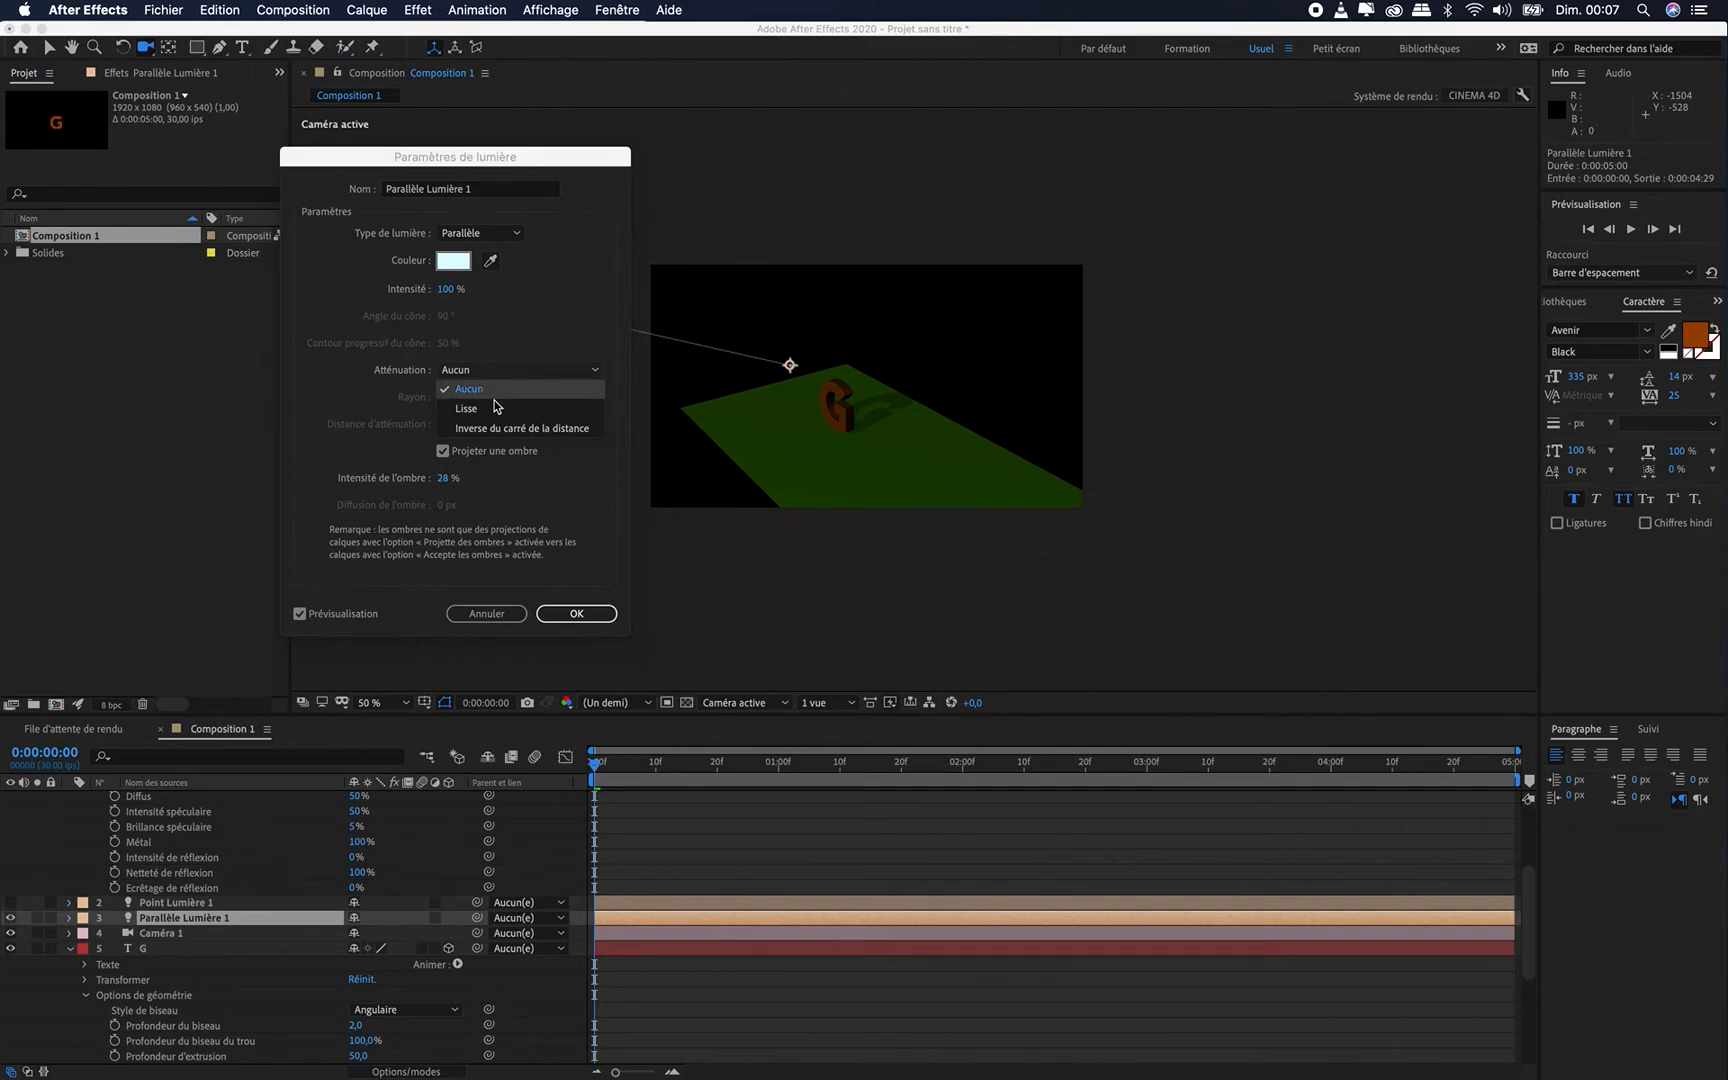
pyautogui.click(495, 407)
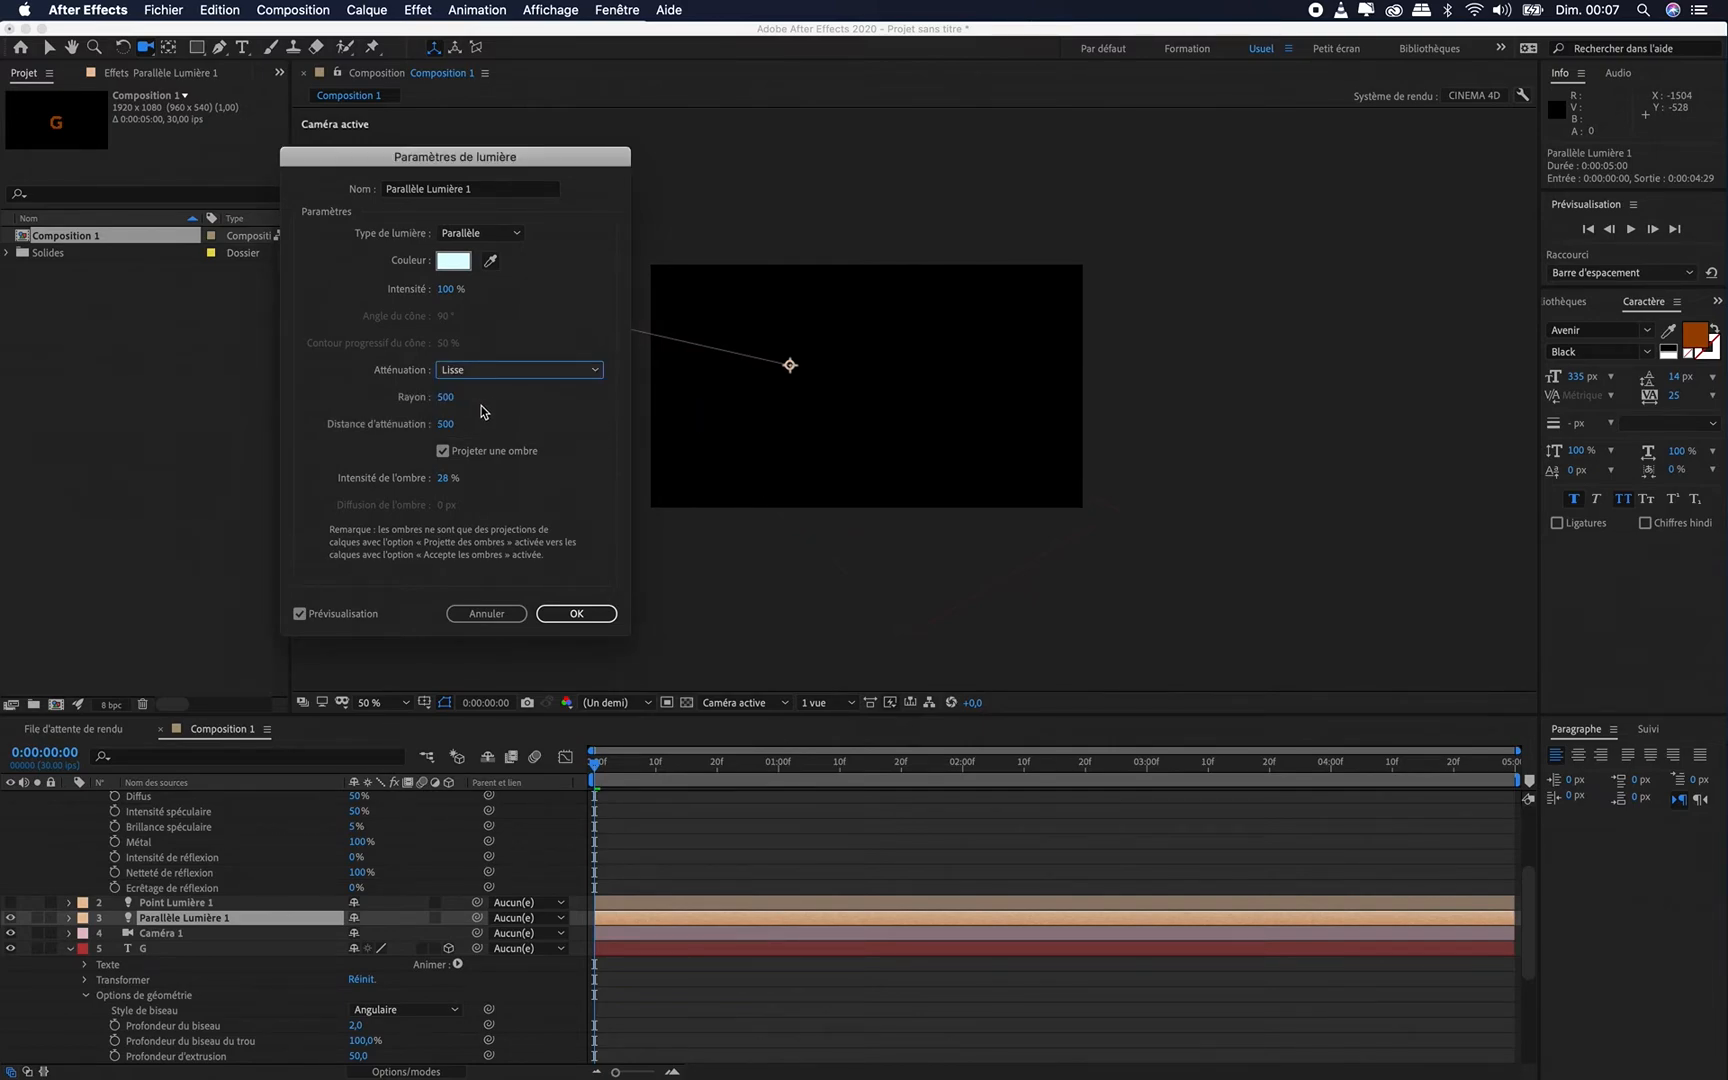
pyautogui.click(483, 376)
pyautogui.click(484, 389)
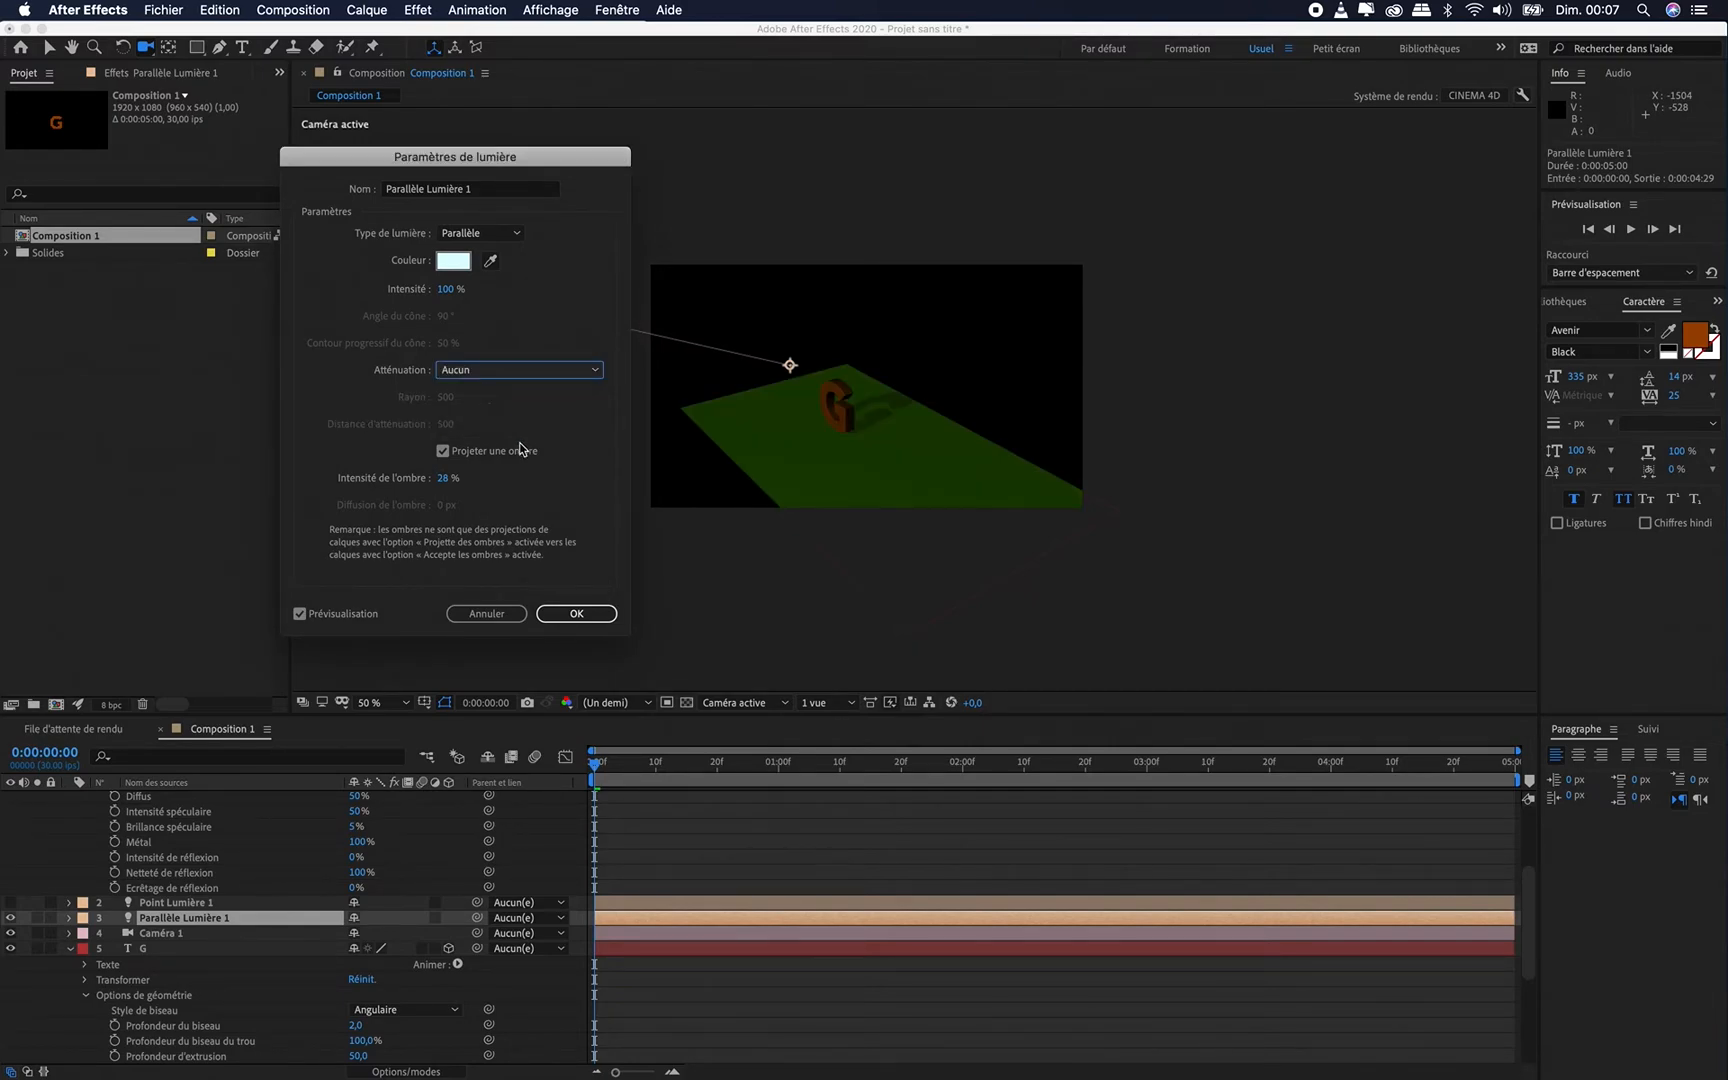
# Confirm the parallel light's settings and make Point Lumière 1 visible again
pyautogui.click(580, 608)
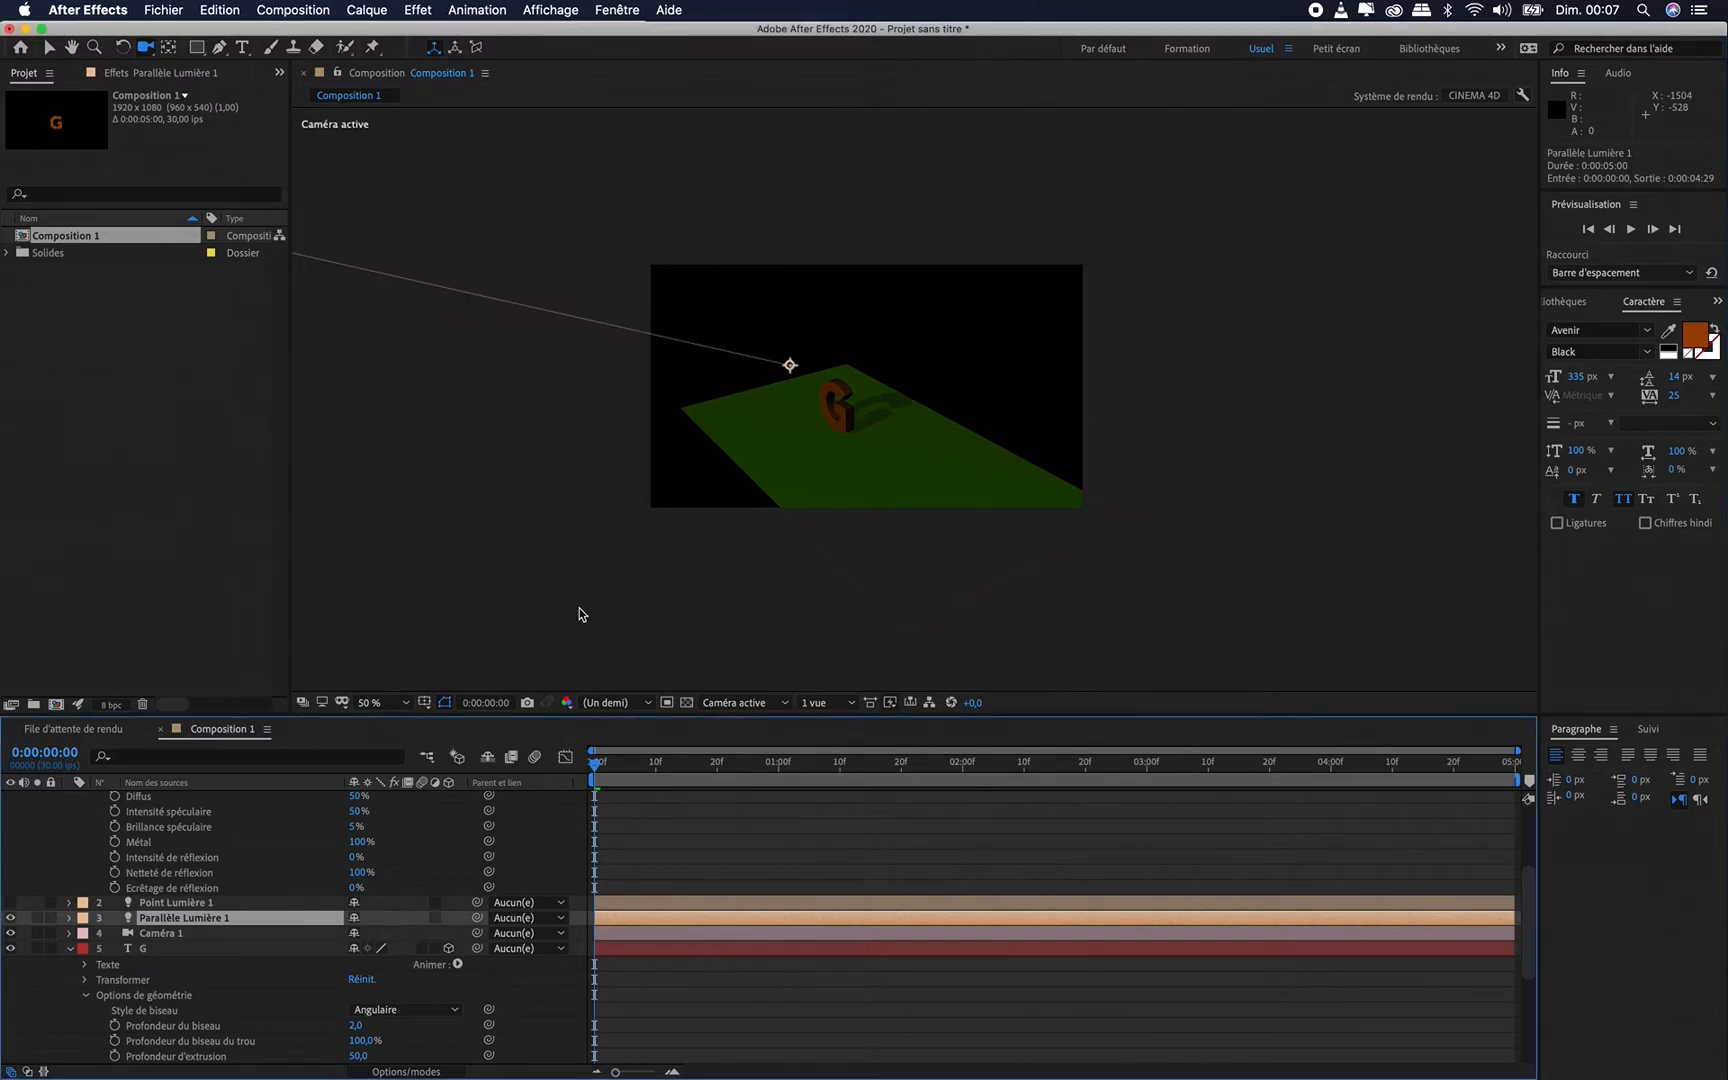
pyautogui.click(11, 903)
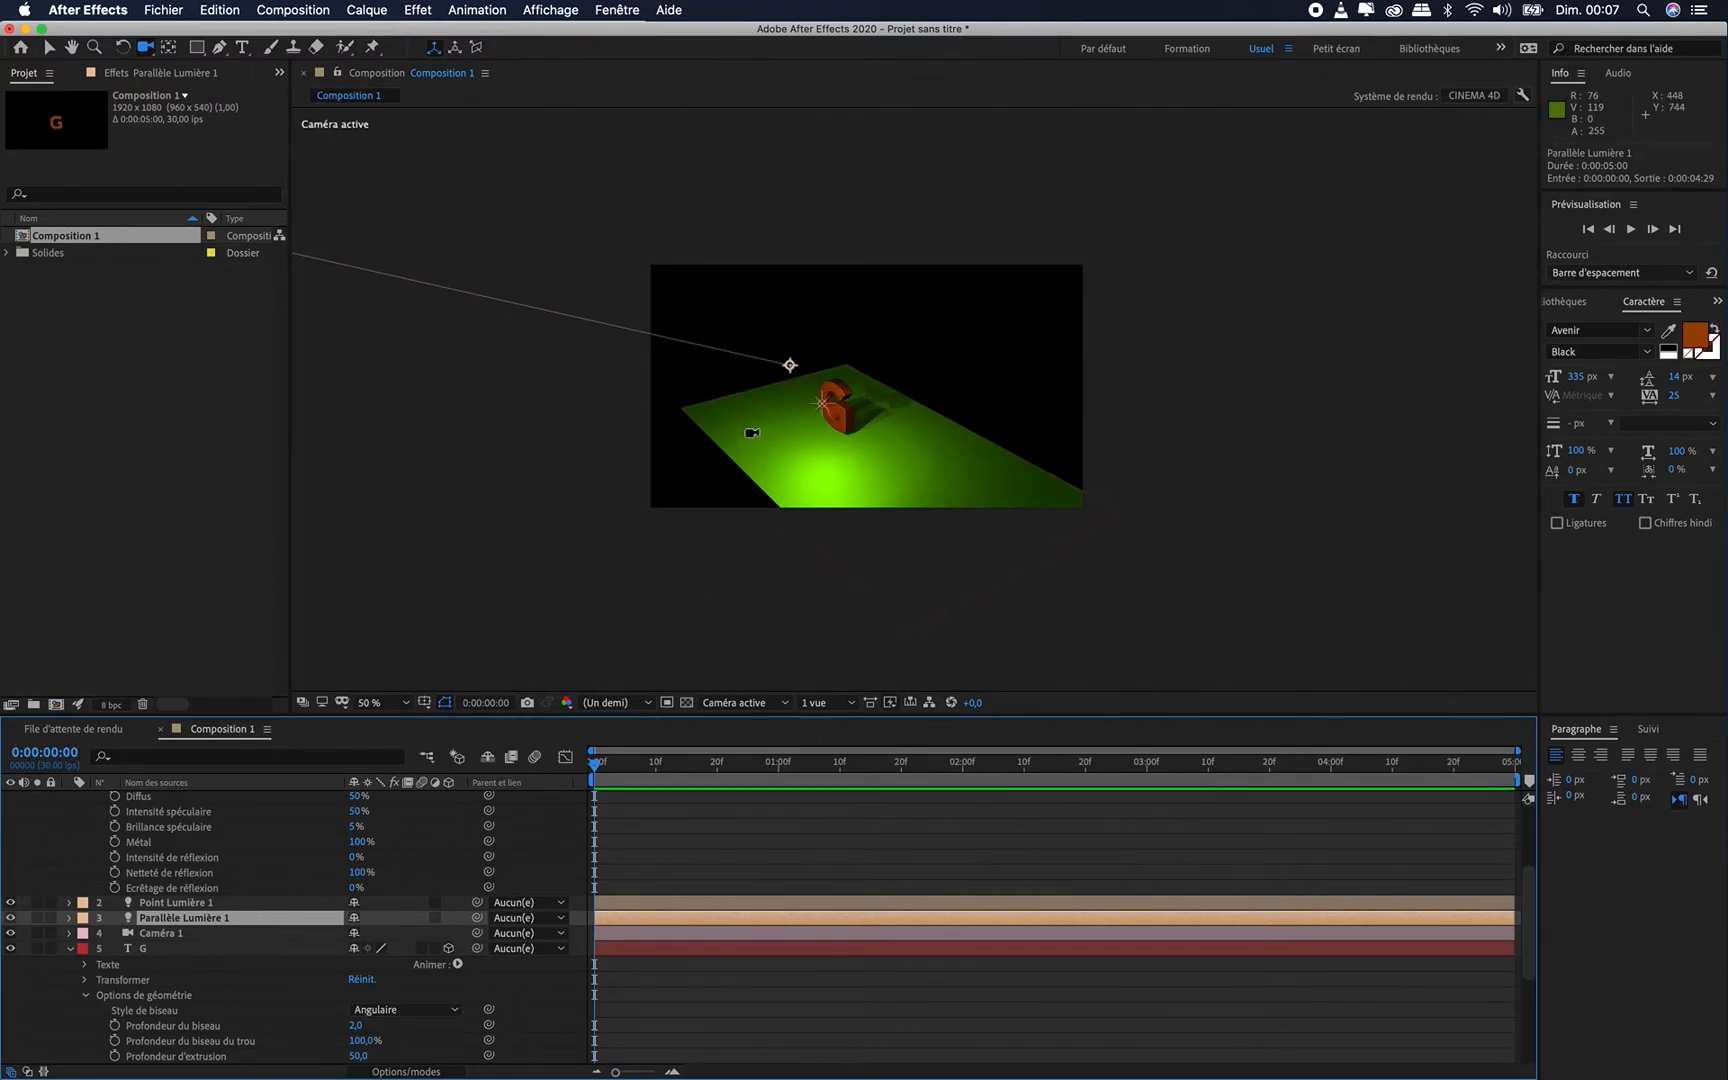
# Move Point Lumière 1 along its Z and X axes to about 820, 594, 114
pyautogui.click(49, 48)
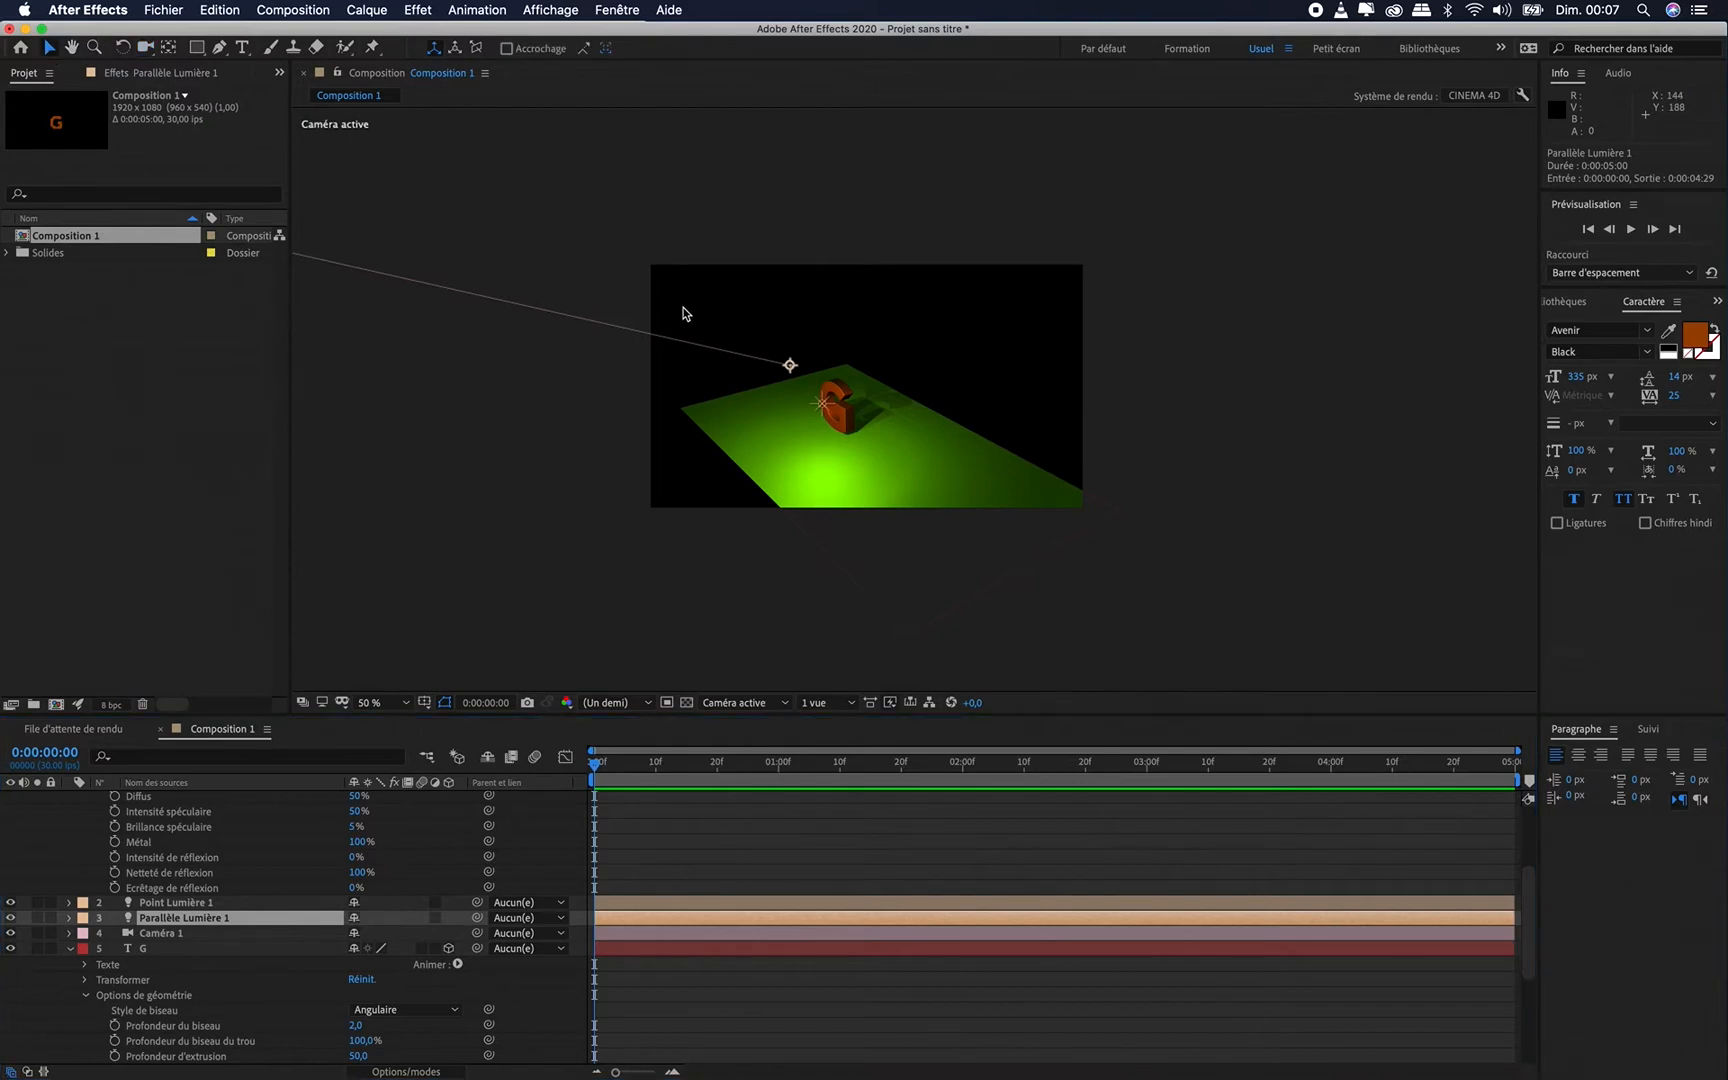
pyautogui.click(822, 406)
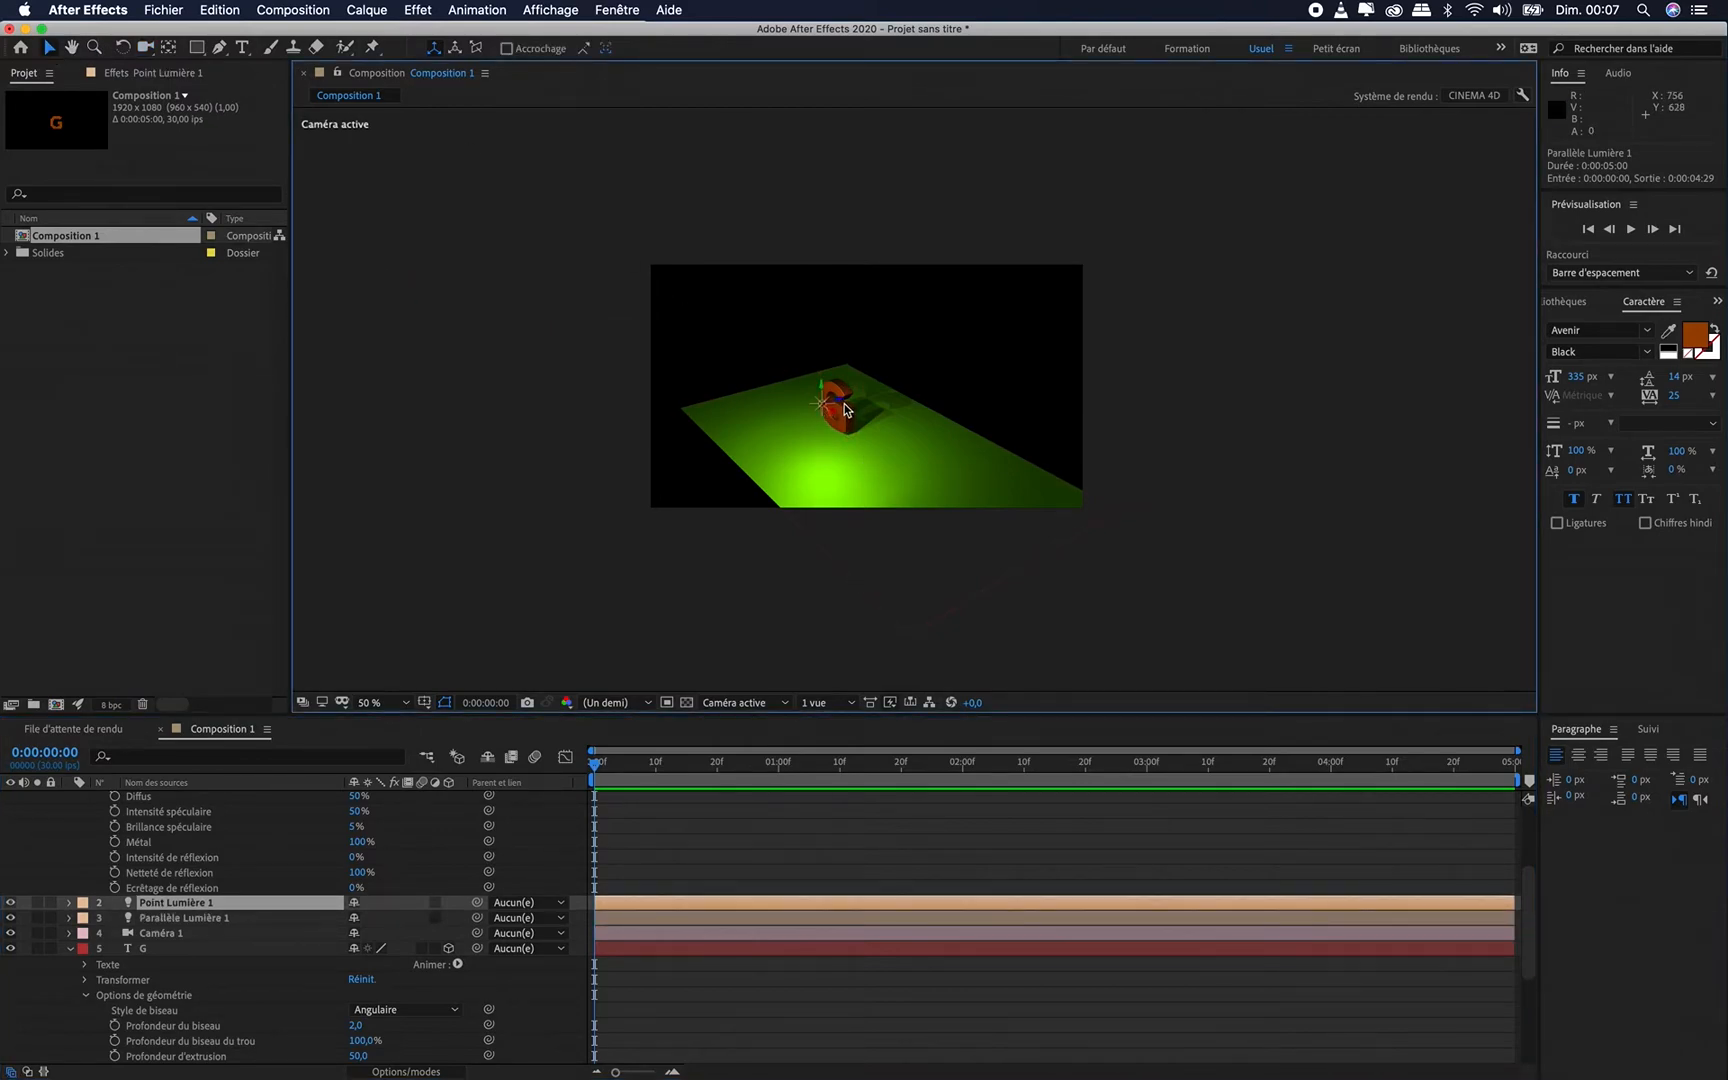
pyautogui.moveTo(836, 407); pyautogui.dragTo(888, 390)
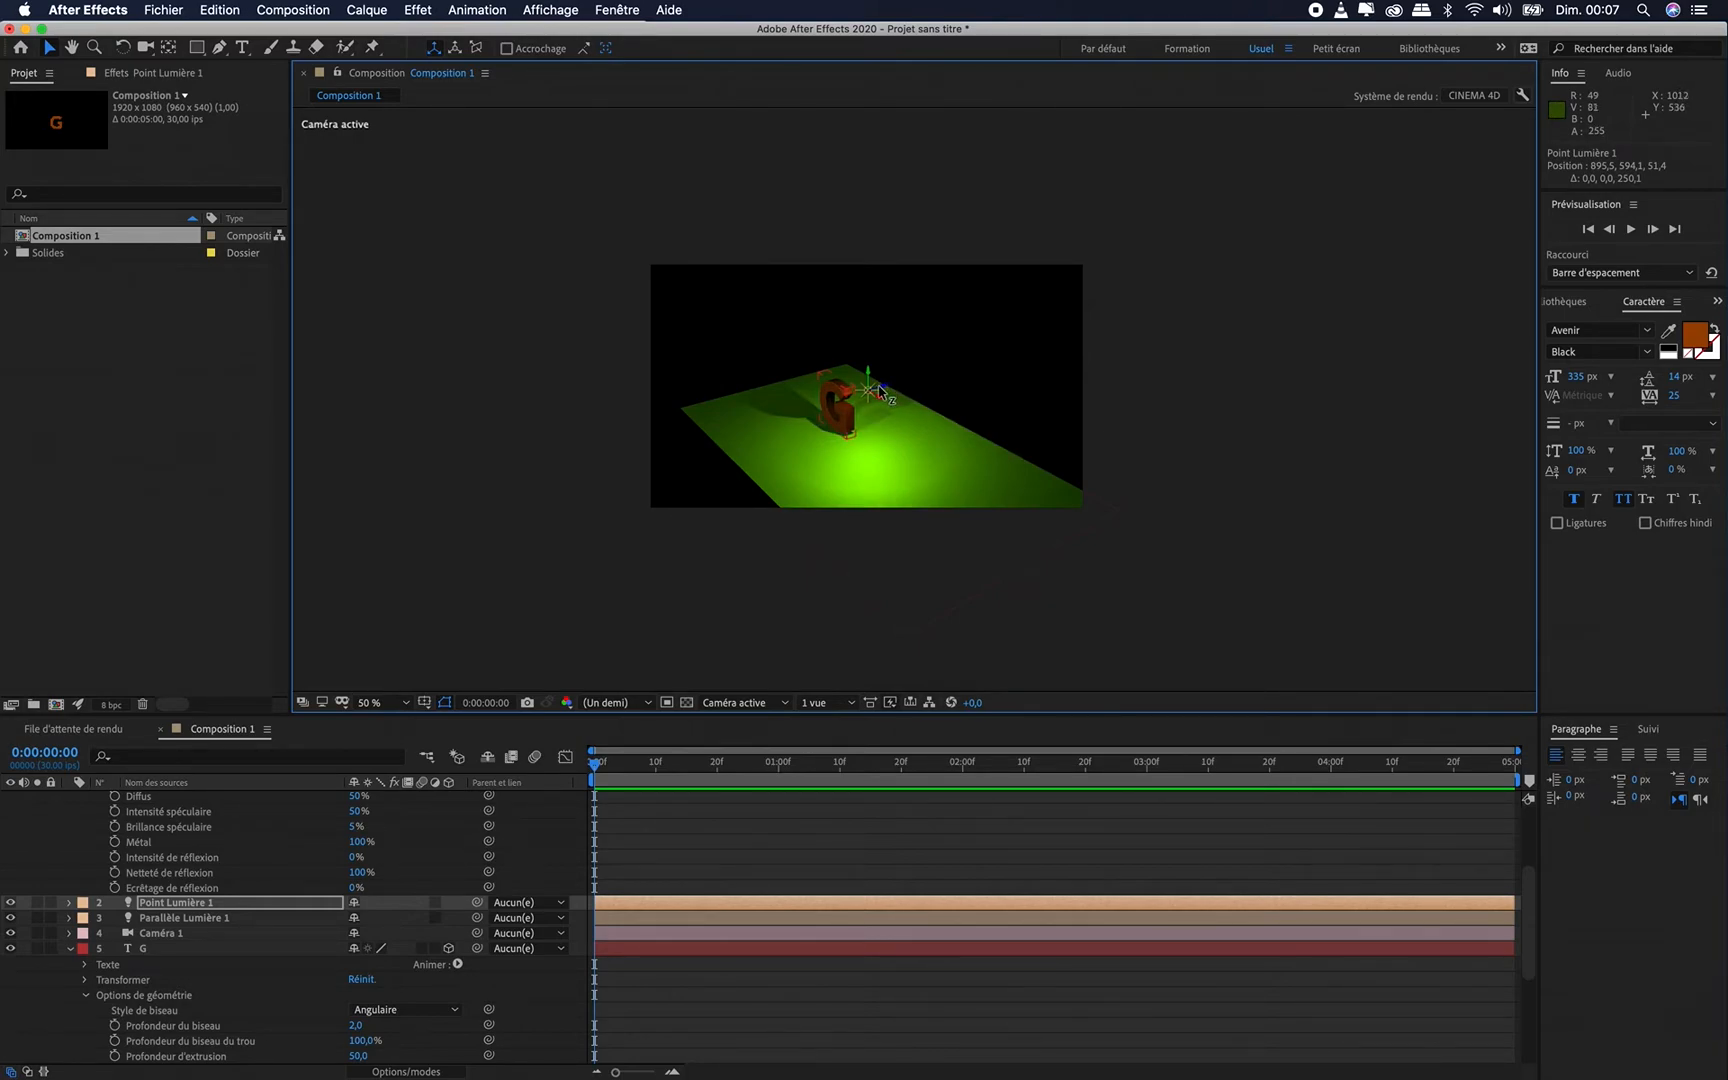
pyautogui.moveTo(884, 390); pyautogui.dragTo(894, 390)
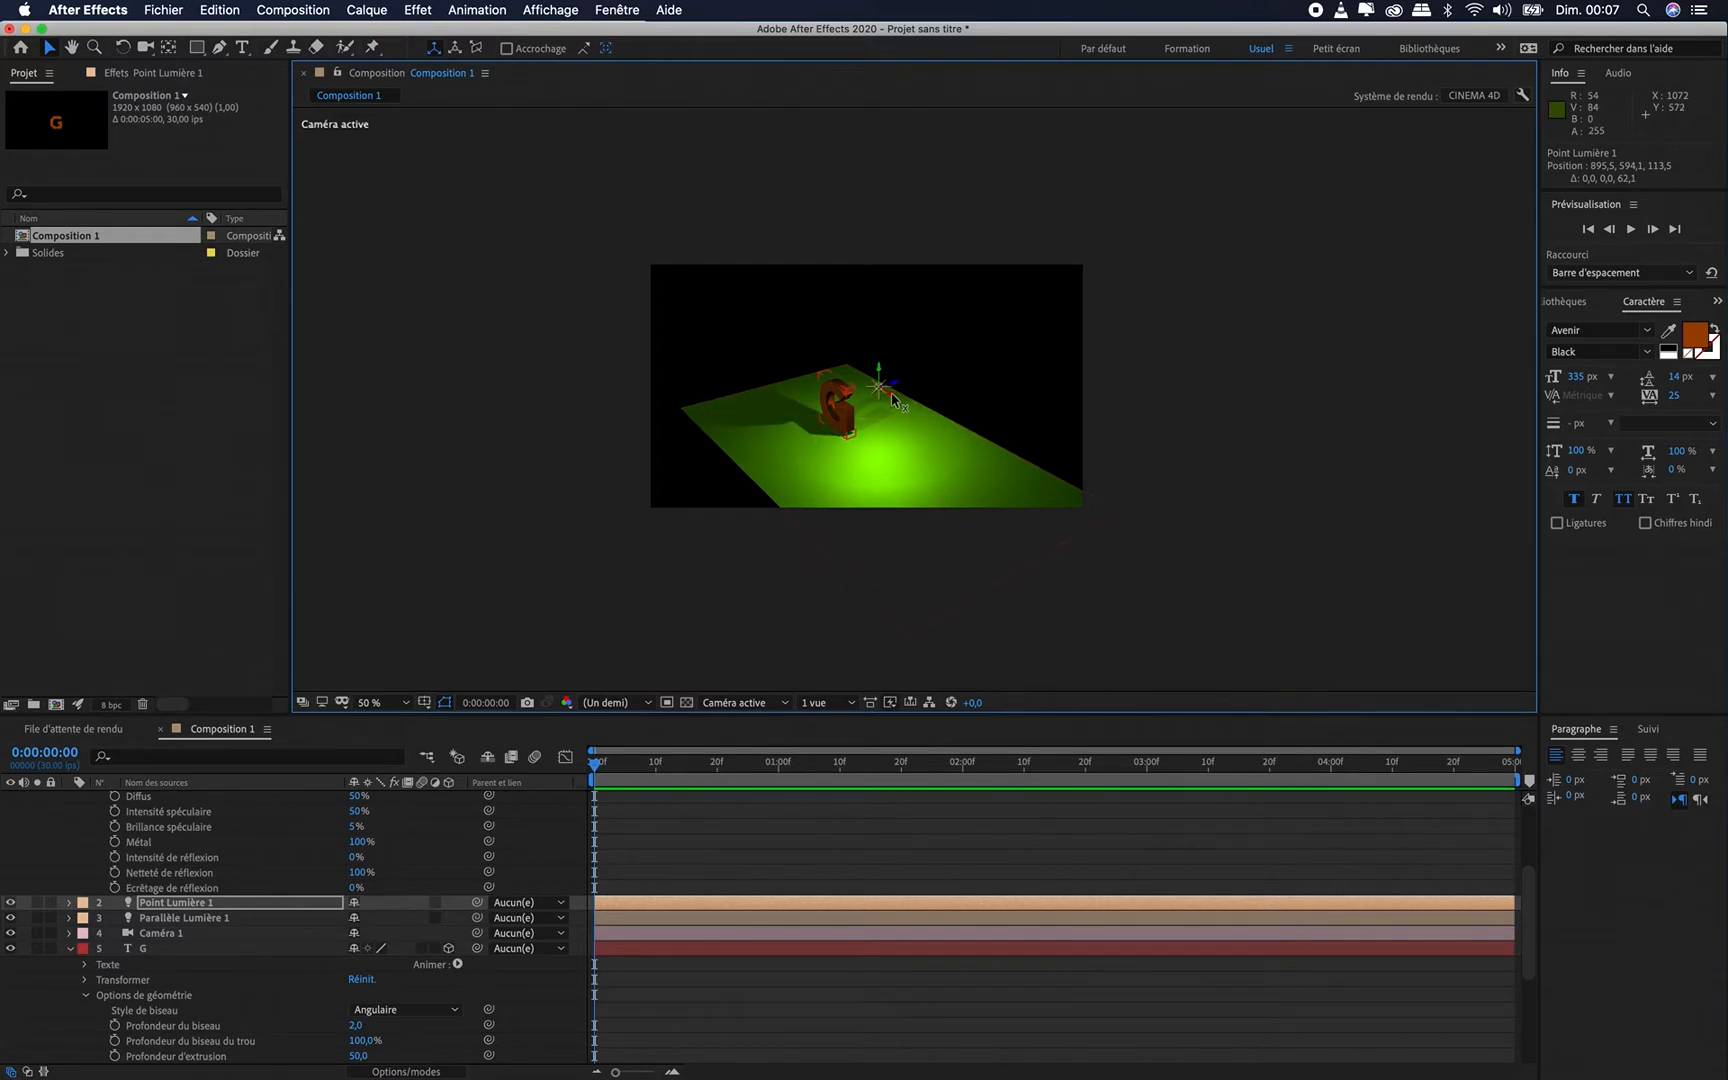
pyautogui.moveTo(893, 400); pyautogui.dragTo(879, 390)
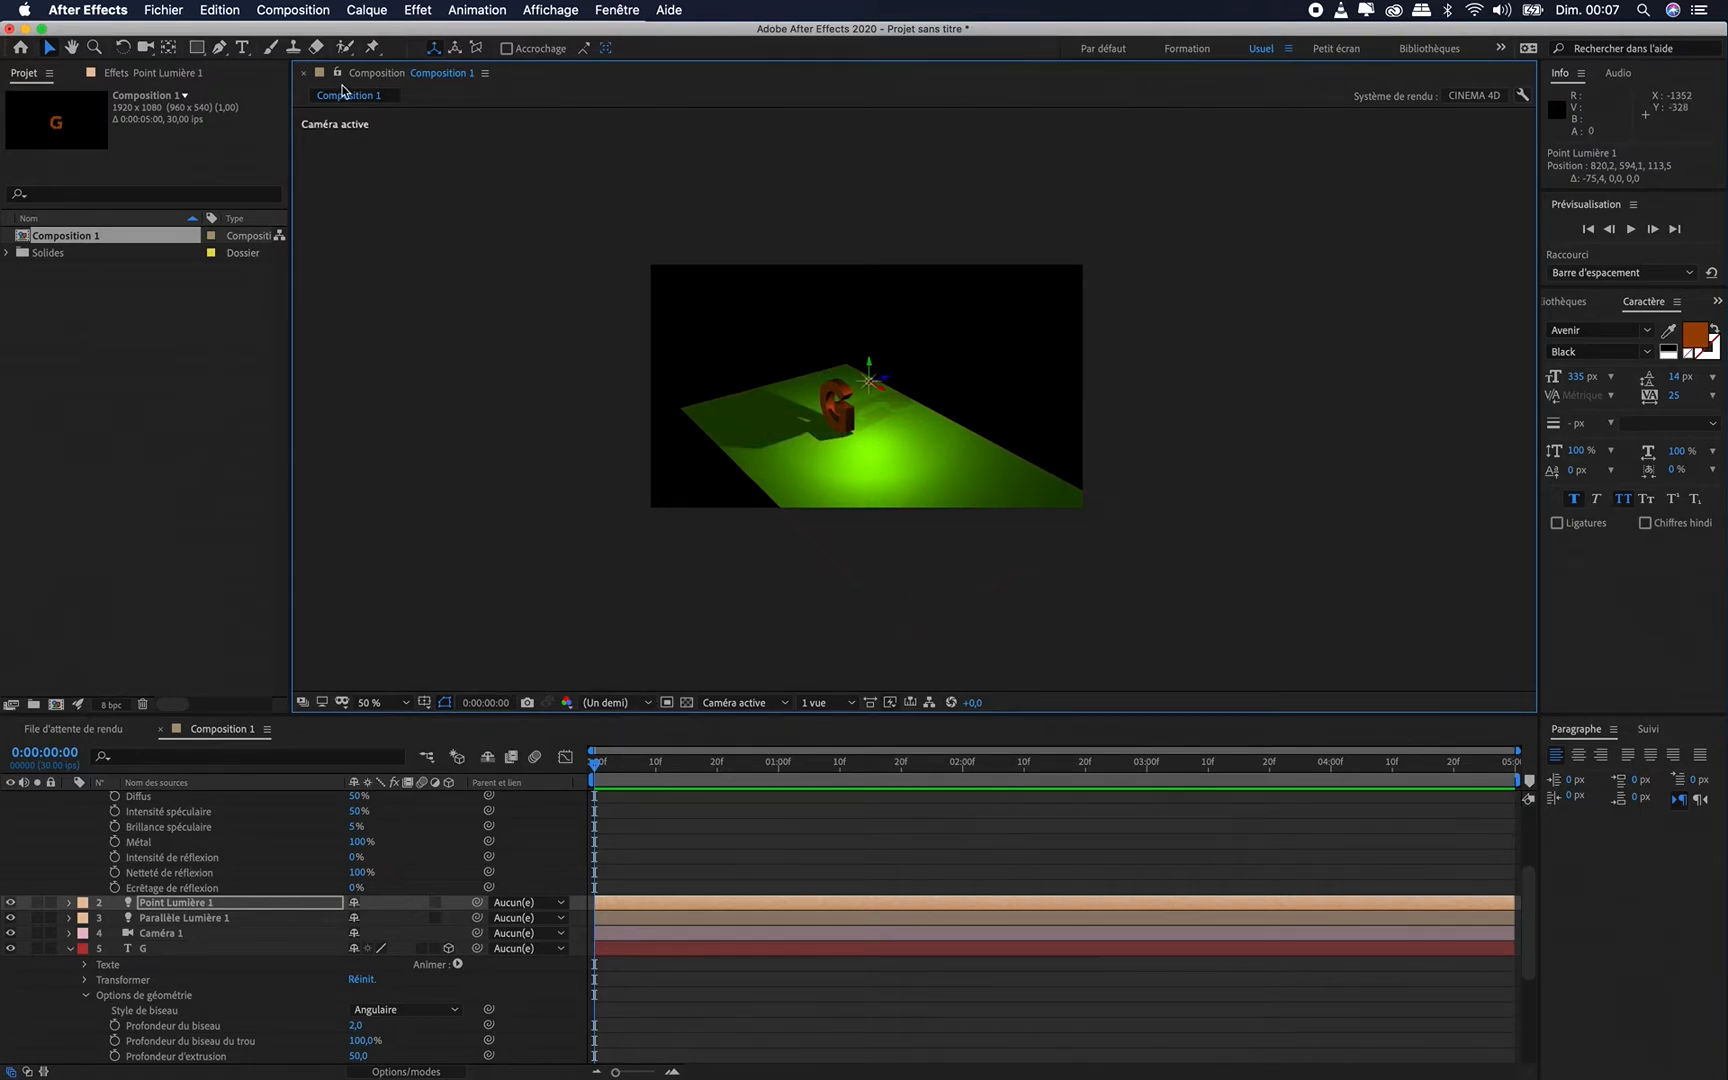
# Start a new light layer and set its type to Concentrée
pyautogui.click(369, 12)
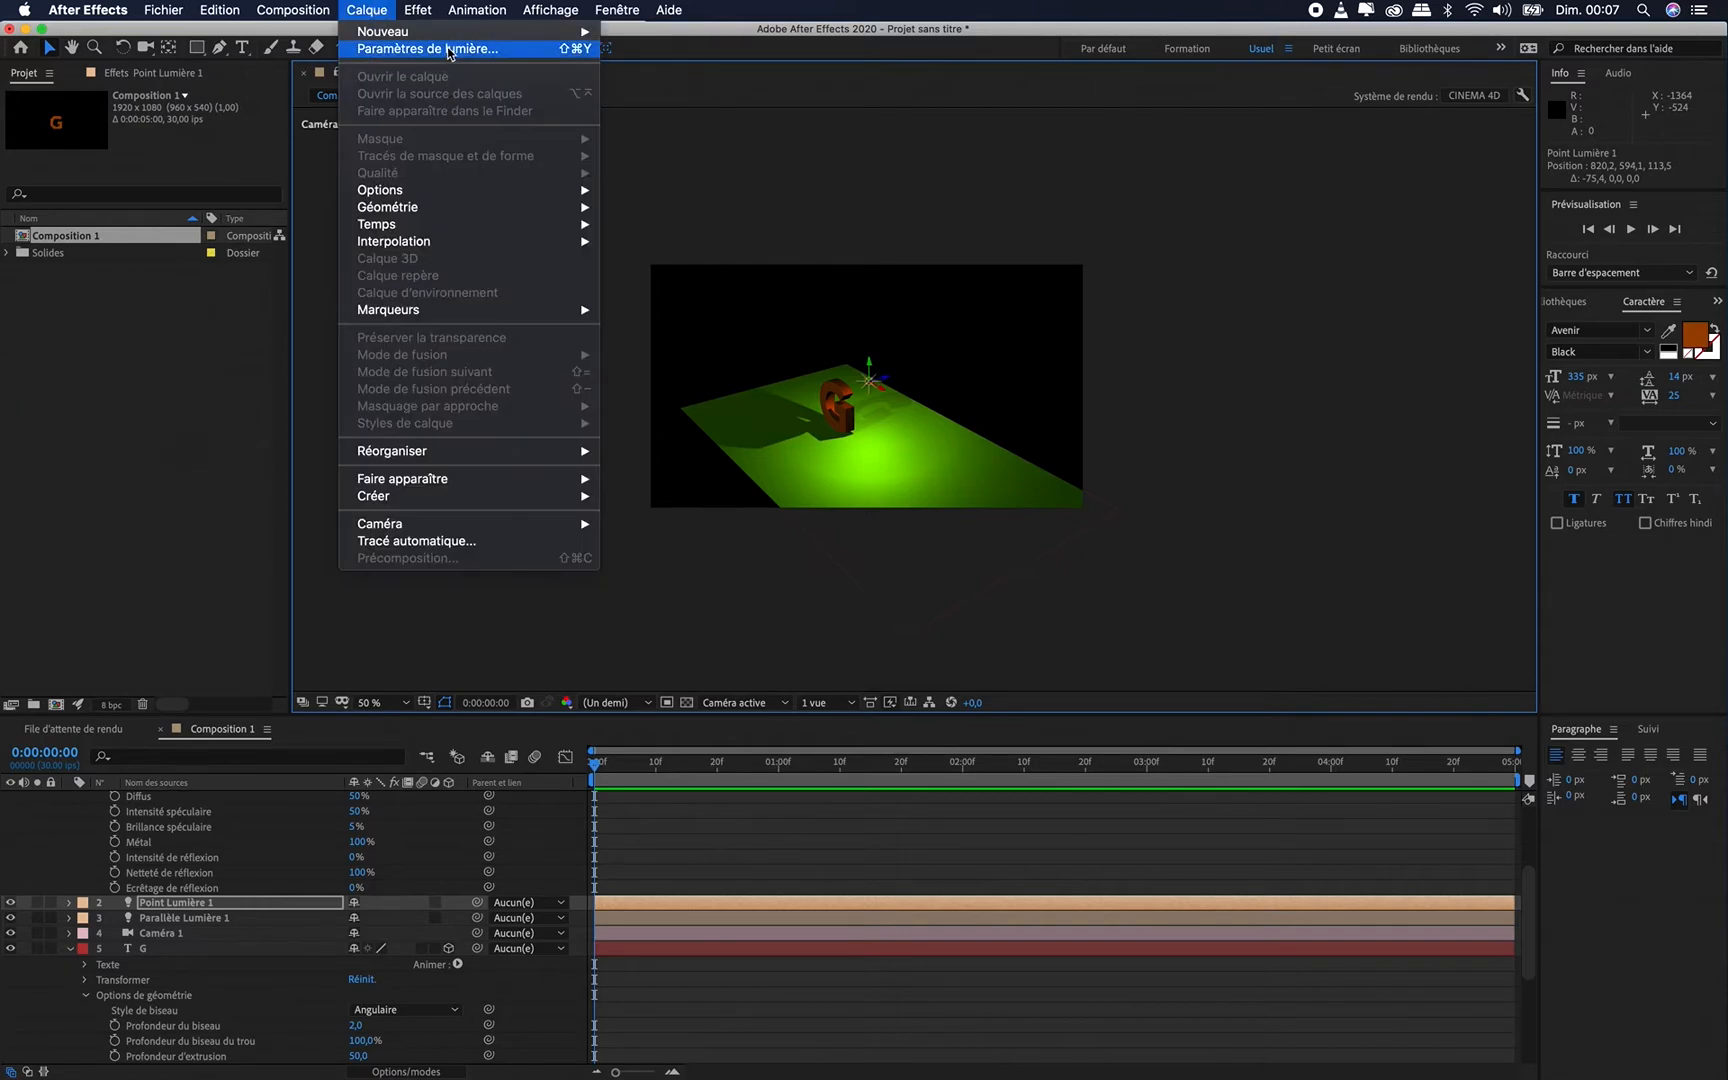
pyautogui.moveTo(448, 33)
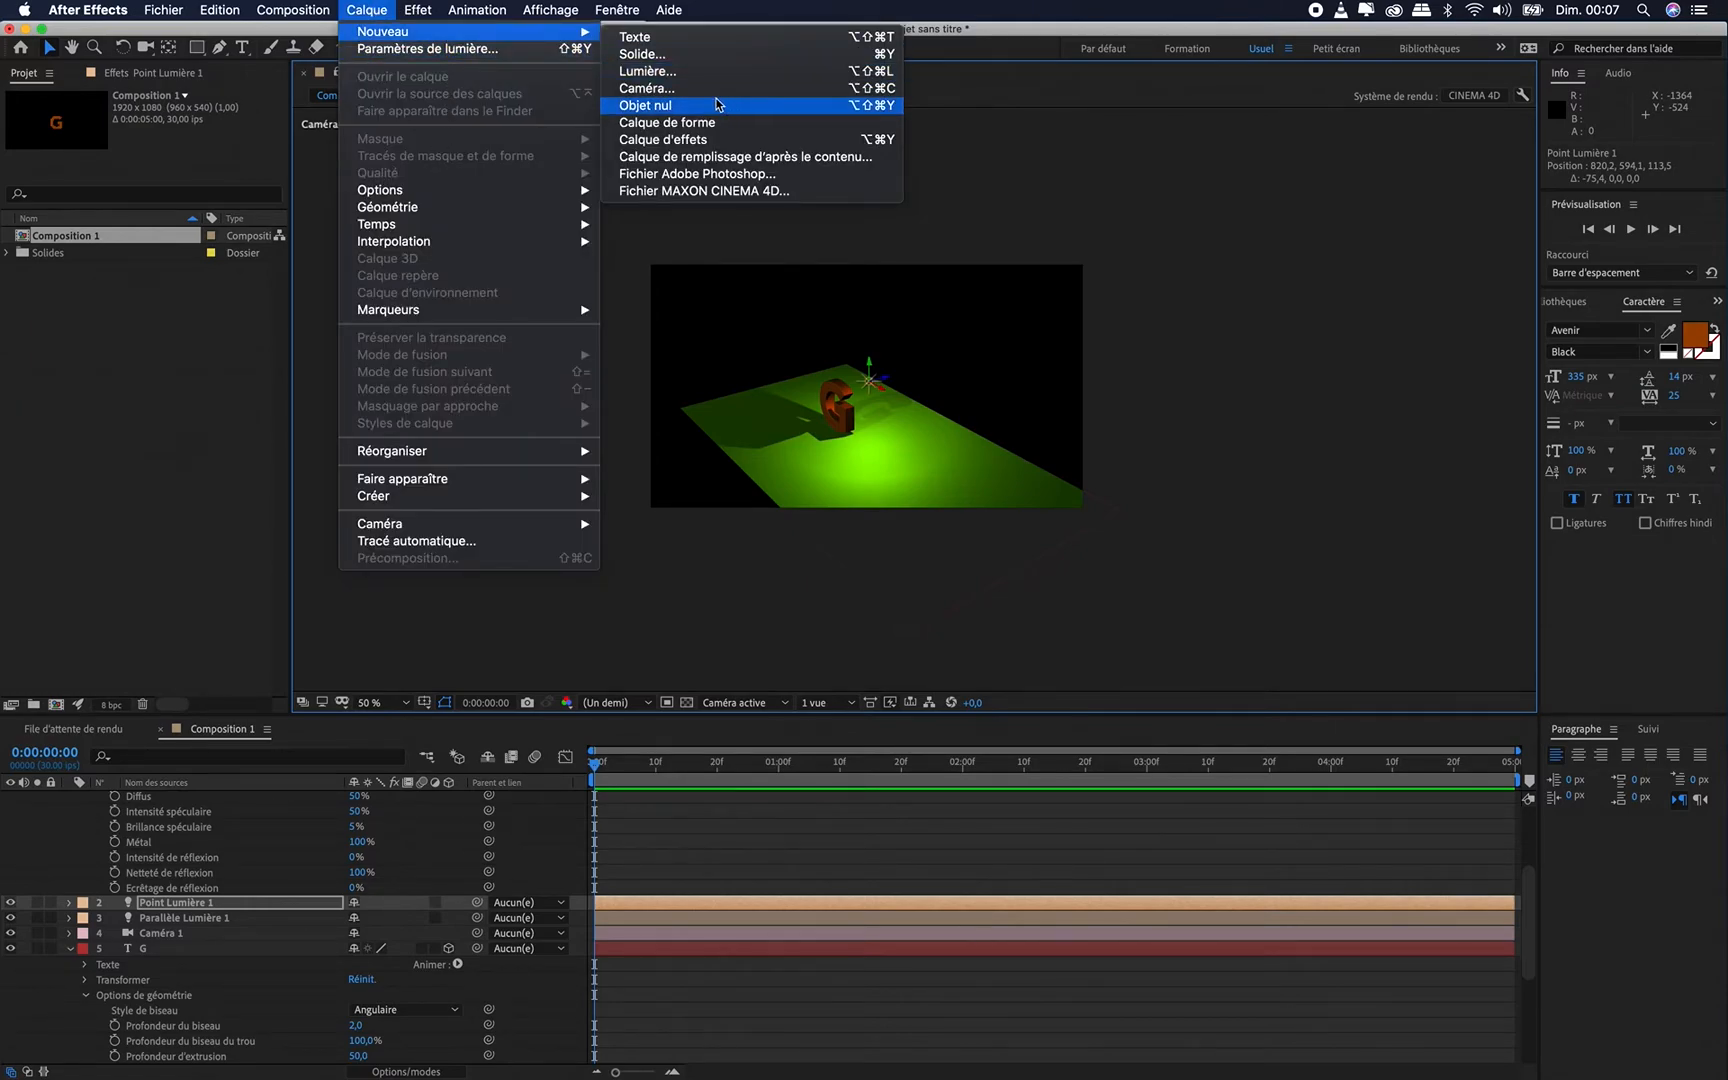
pyautogui.click(698, 71)
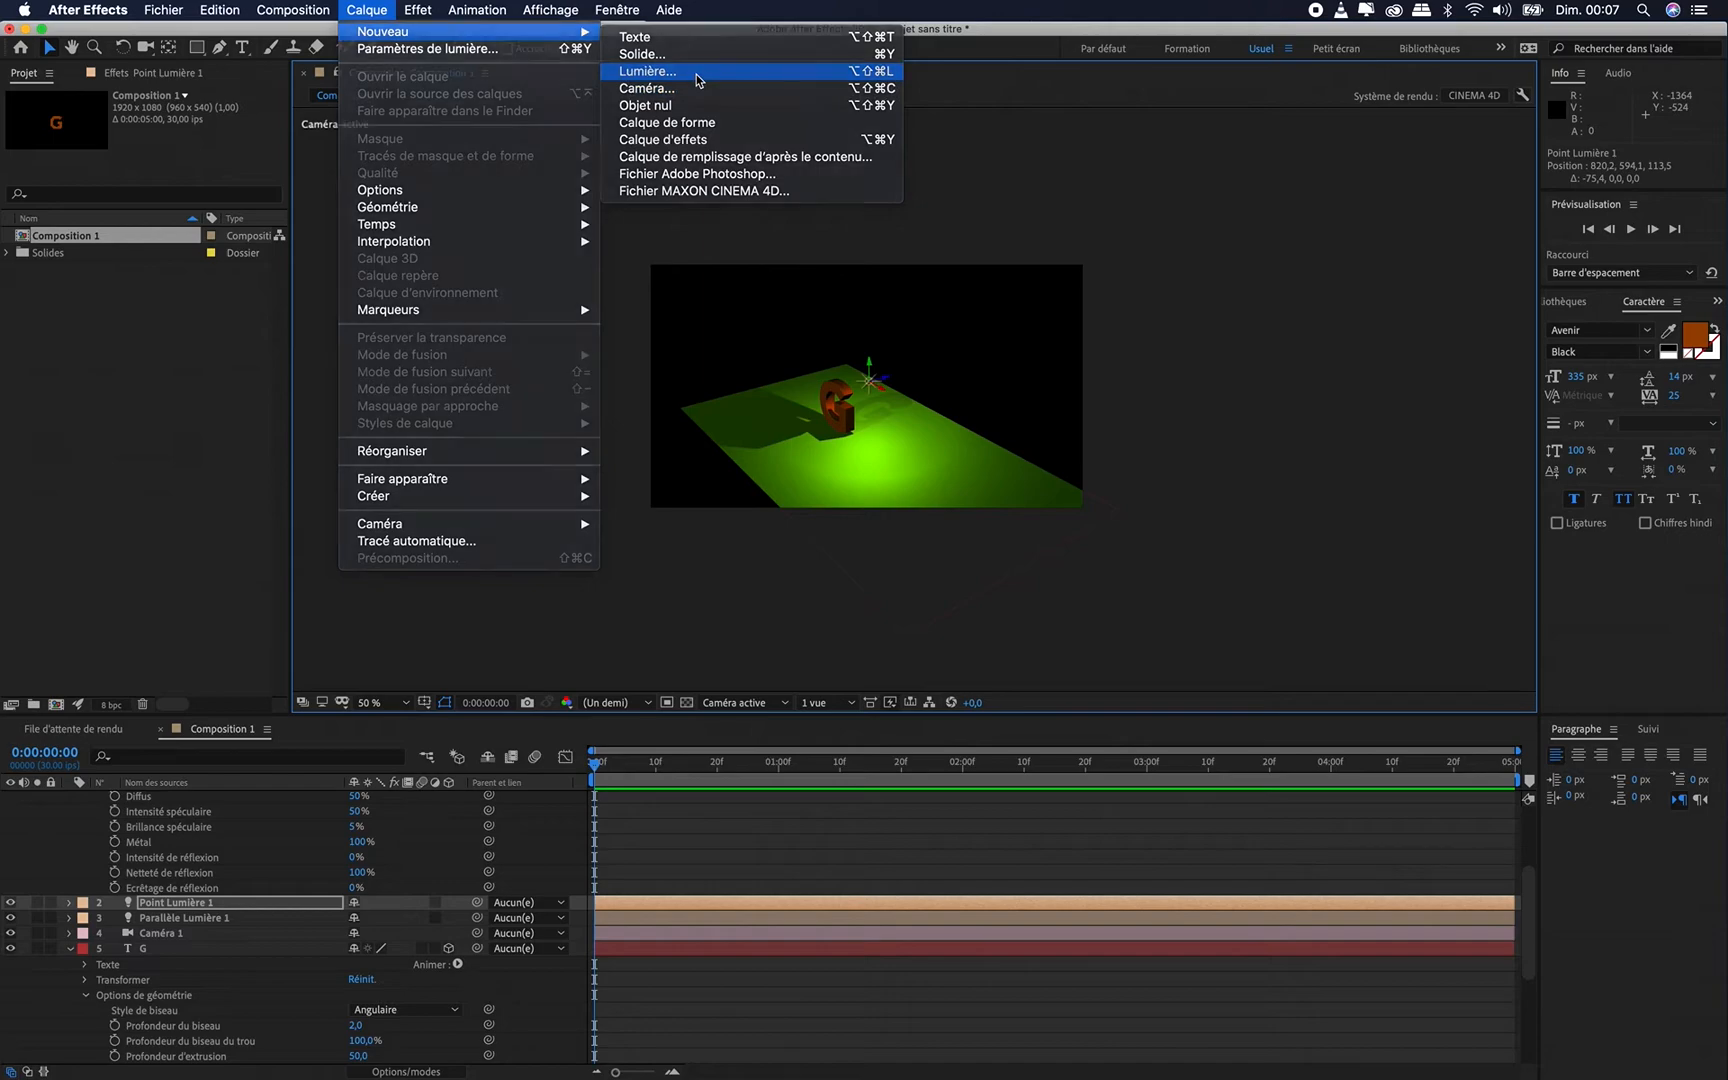
pyautogui.click(490, 233)
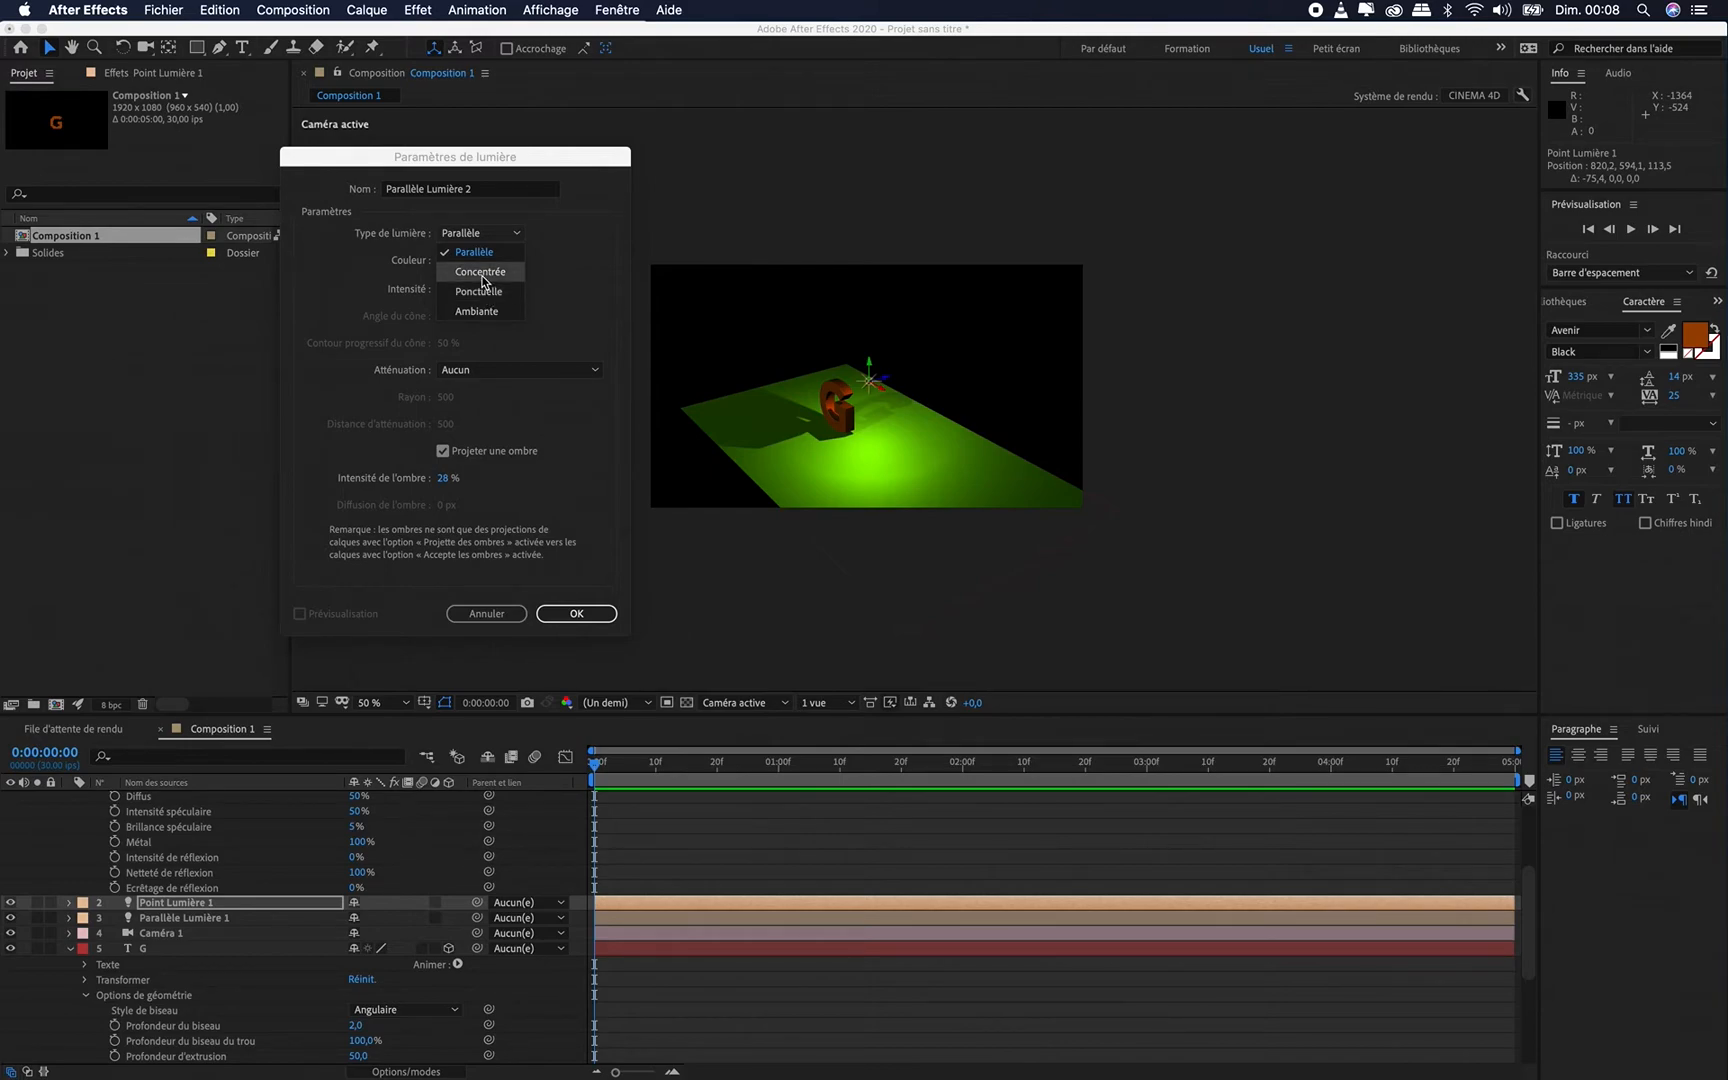
pyautogui.click(483, 276)
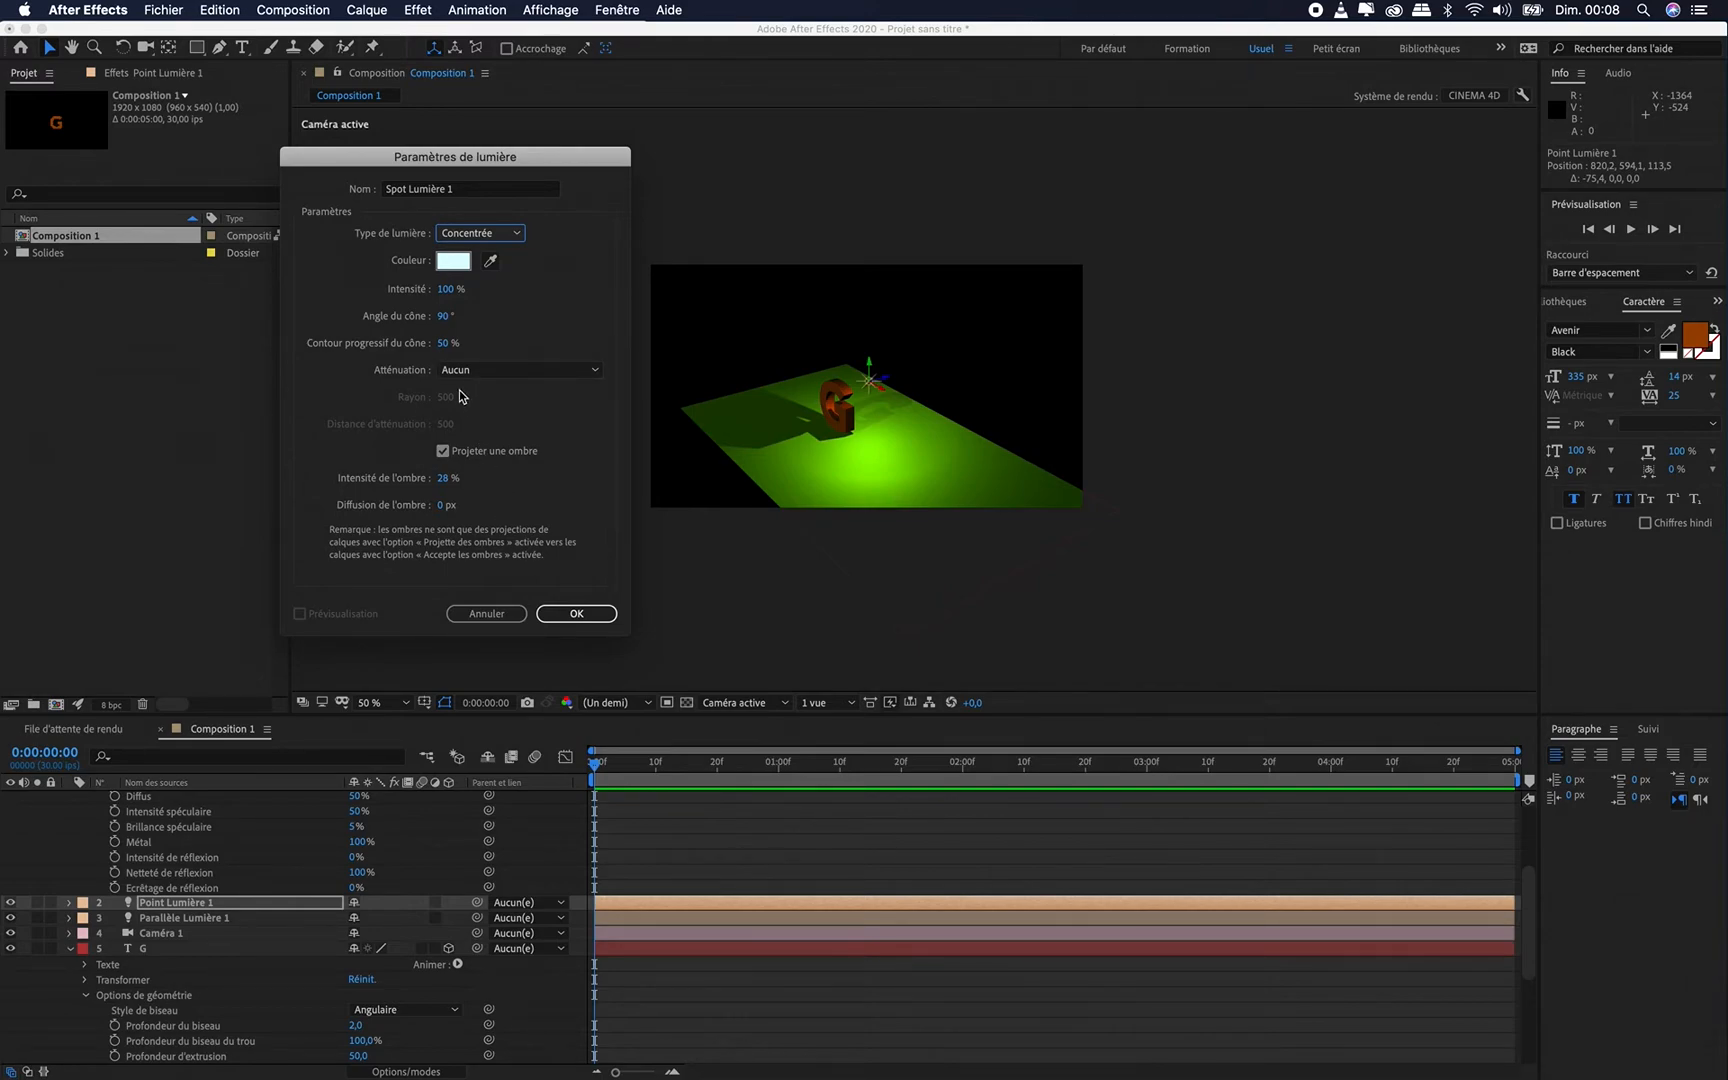
# Give the new spot light the yellow-green colour E8FF66 and create it
pyautogui.click(460, 267)
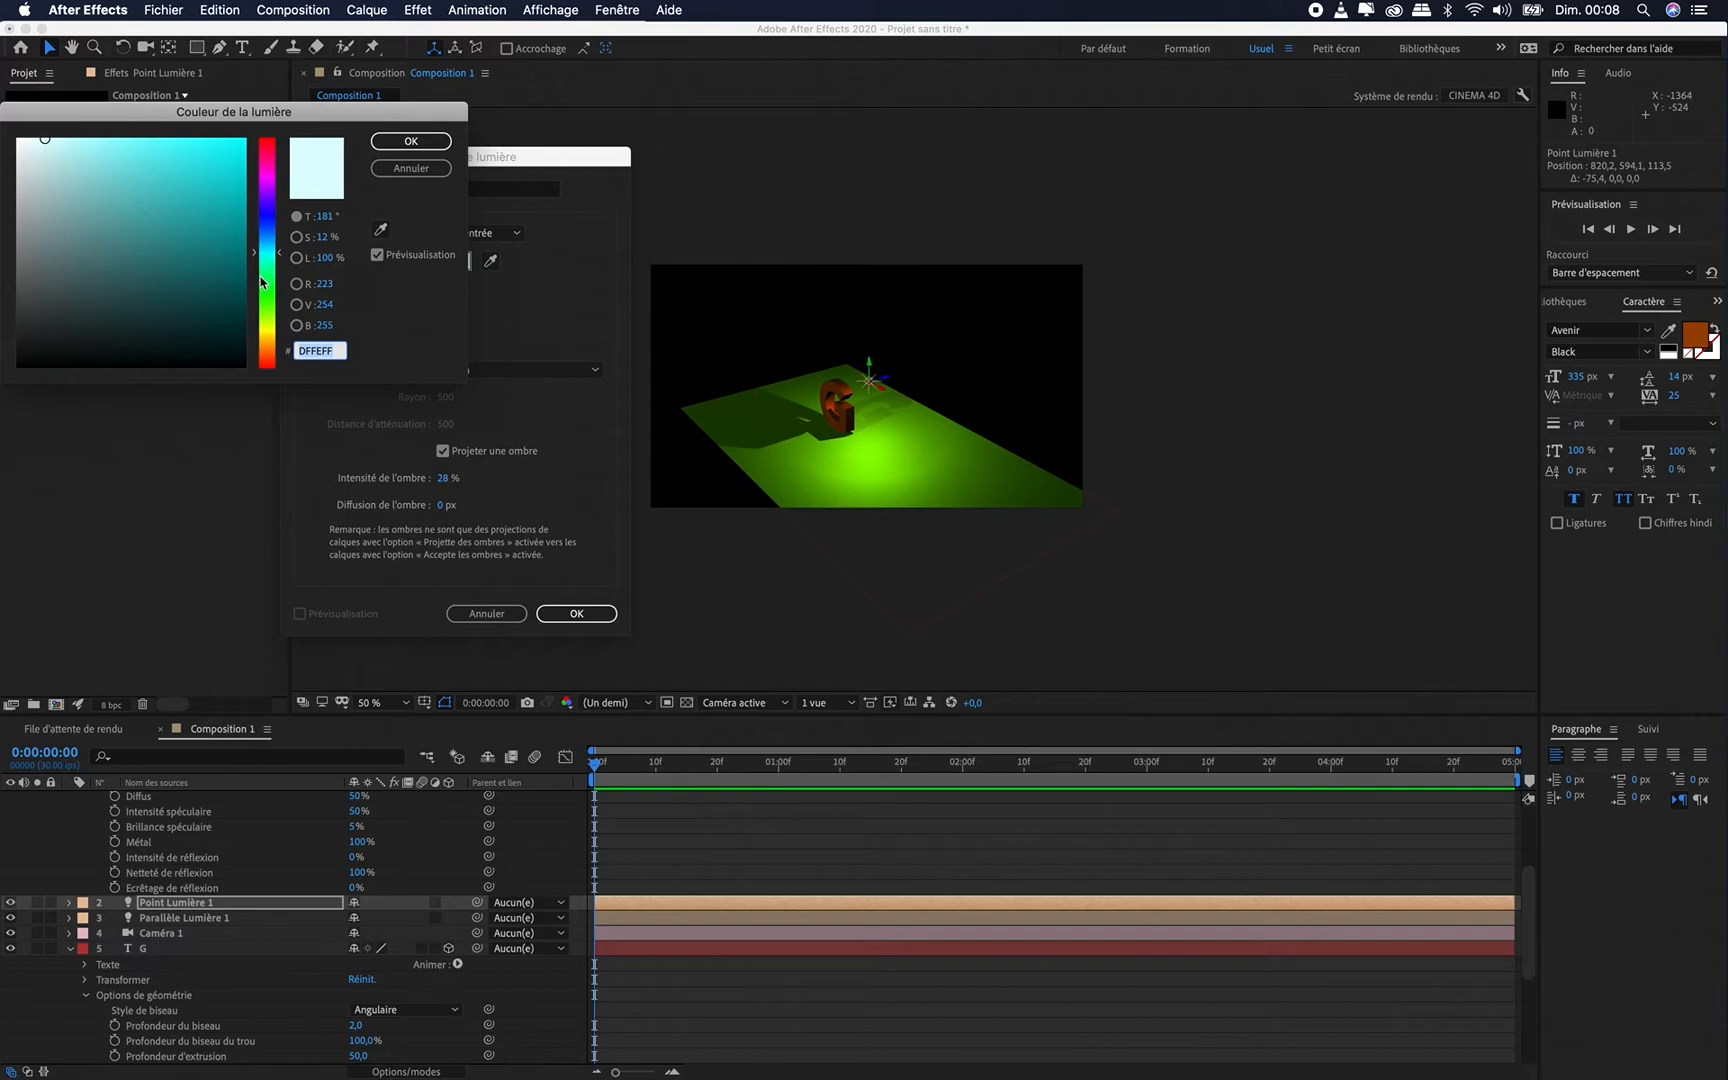
pyautogui.click(266, 289)
pyautogui.moveTo(266, 298)
pyautogui.mouseDown()
pyautogui.moveTo(277, 342)
pyautogui.moveTo(277, 327)
pyautogui.mouseUp()
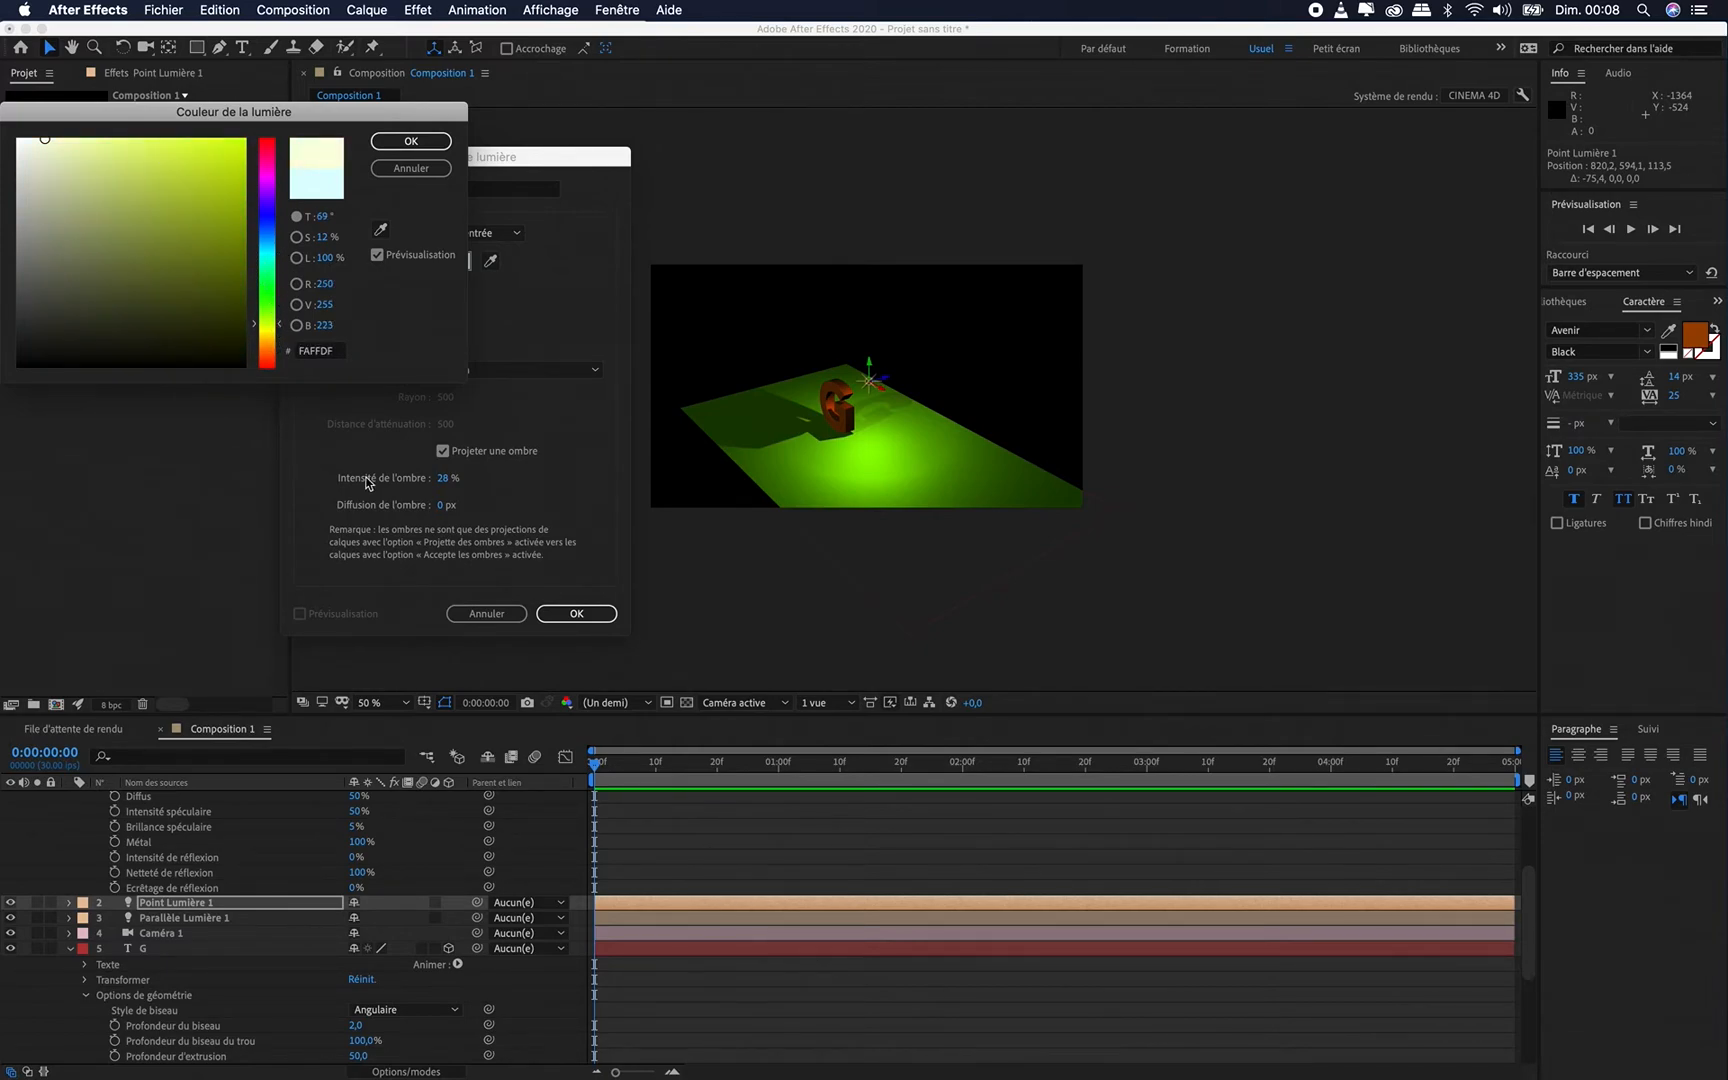
pyautogui.moveTo(146, 137); pyautogui.dragTo(153, 134)
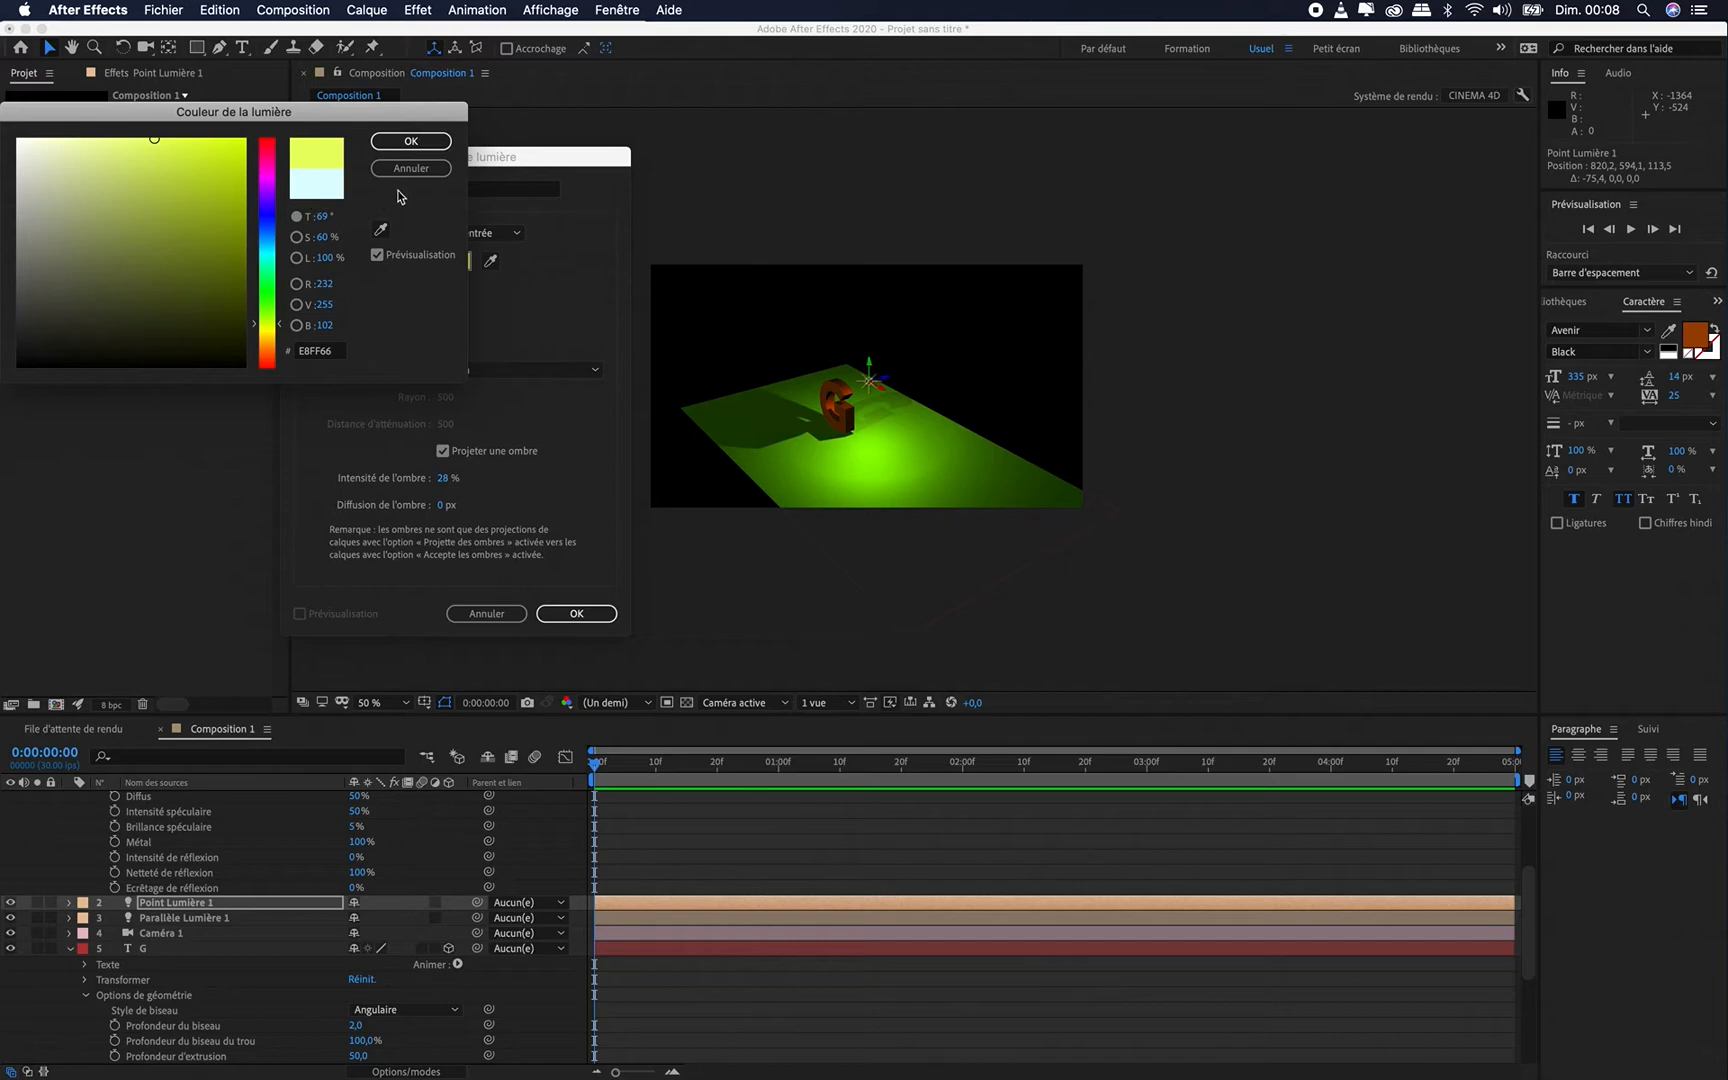
pyautogui.click(400, 147)
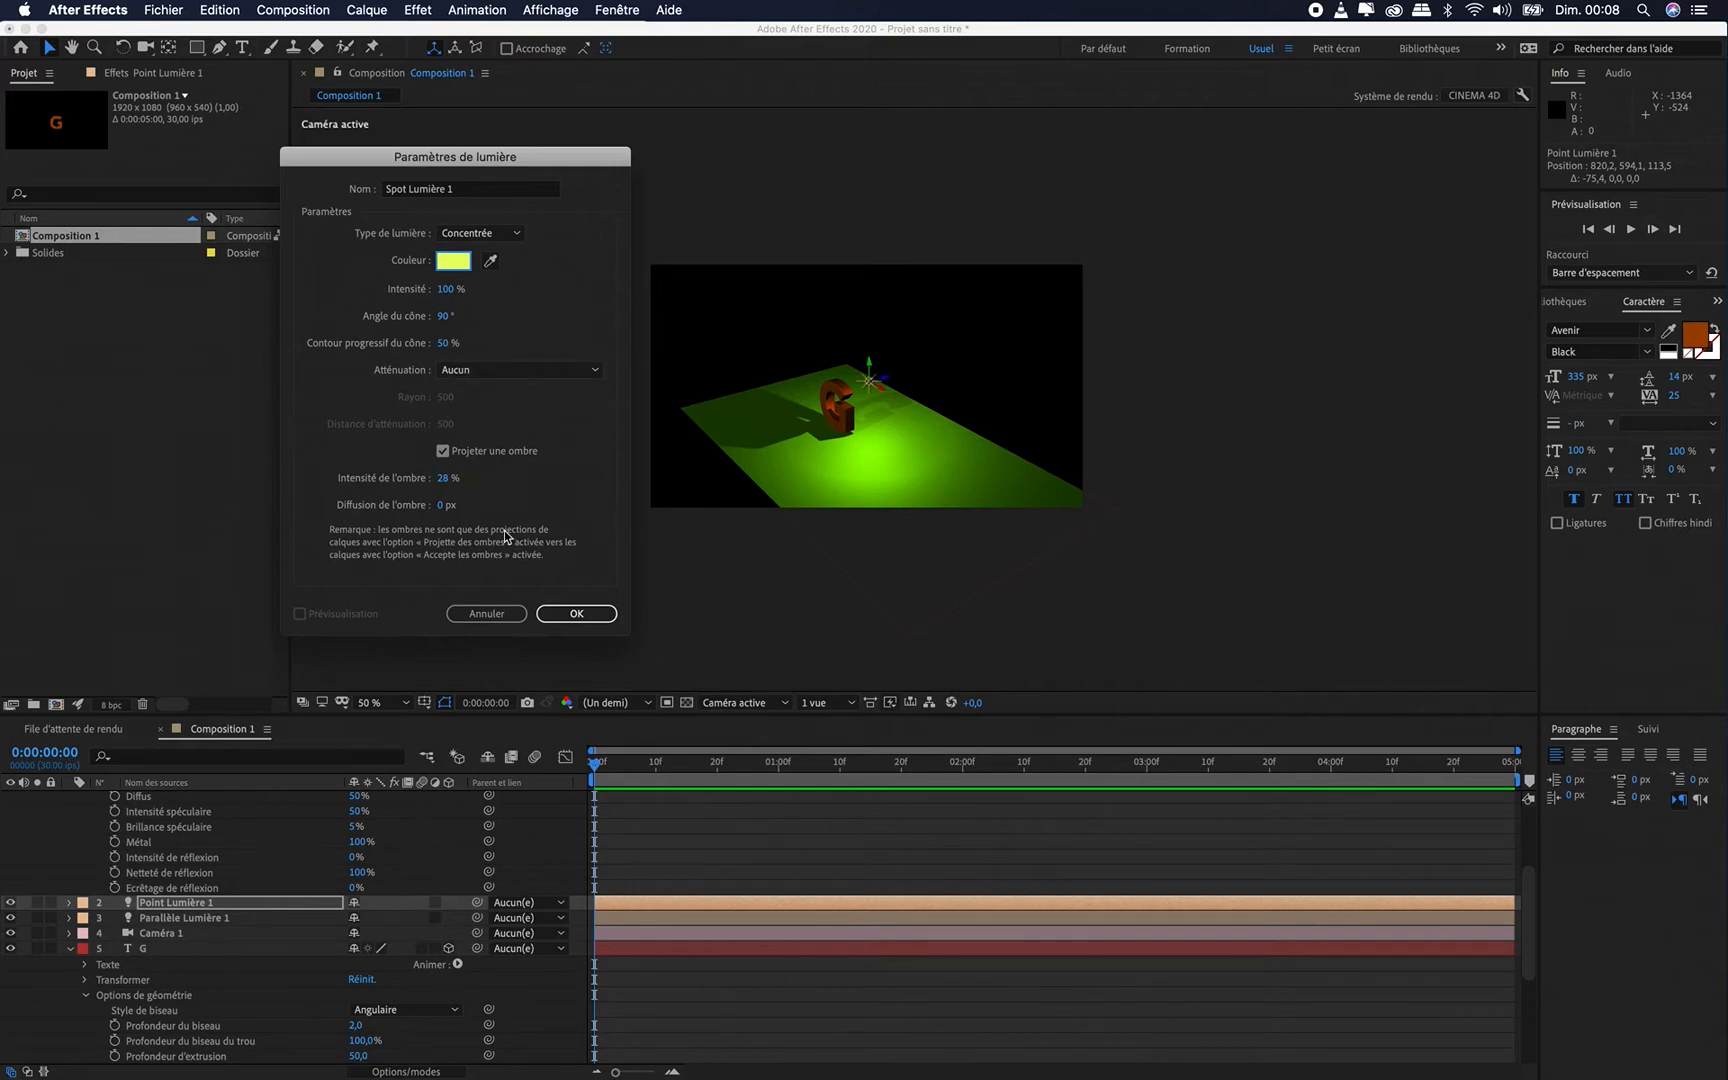
pyautogui.click(575, 614)
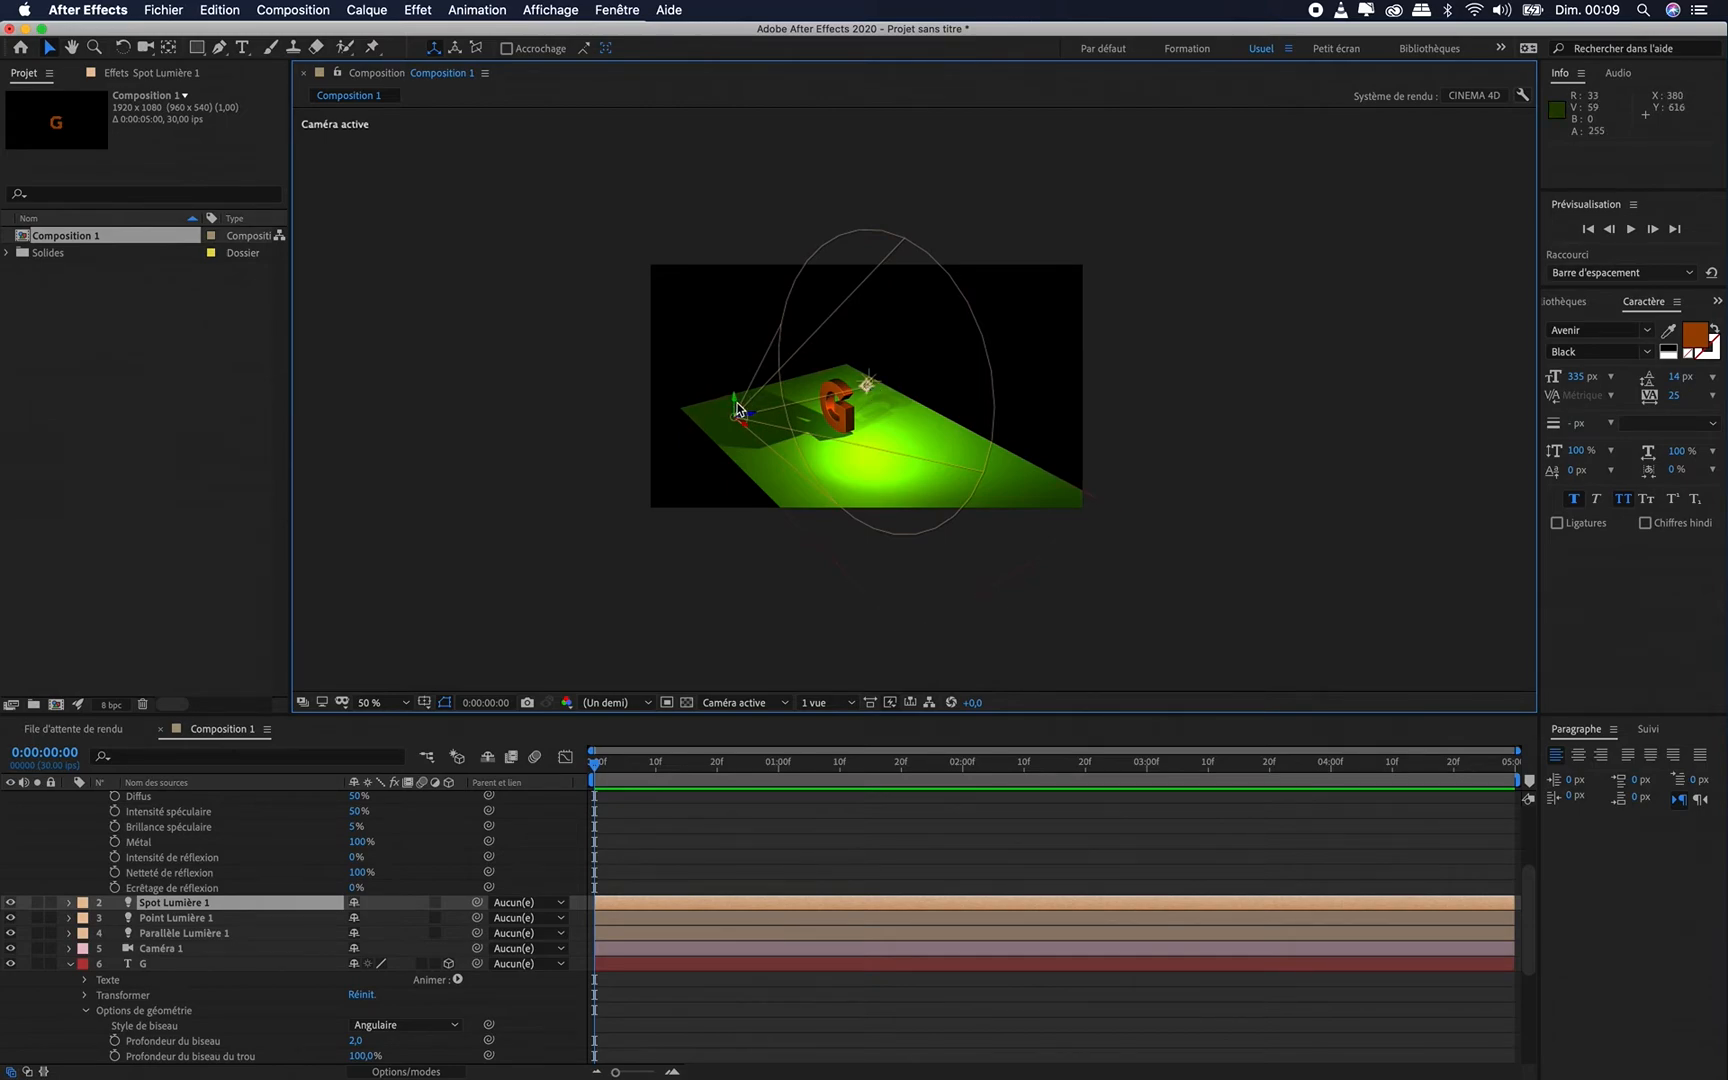
# Reposition Spot Lumière 1 near the G and move its target to about 1130, 456, -297
pyautogui.moveTo(736, 408); pyautogui.dragTo(737, 374)
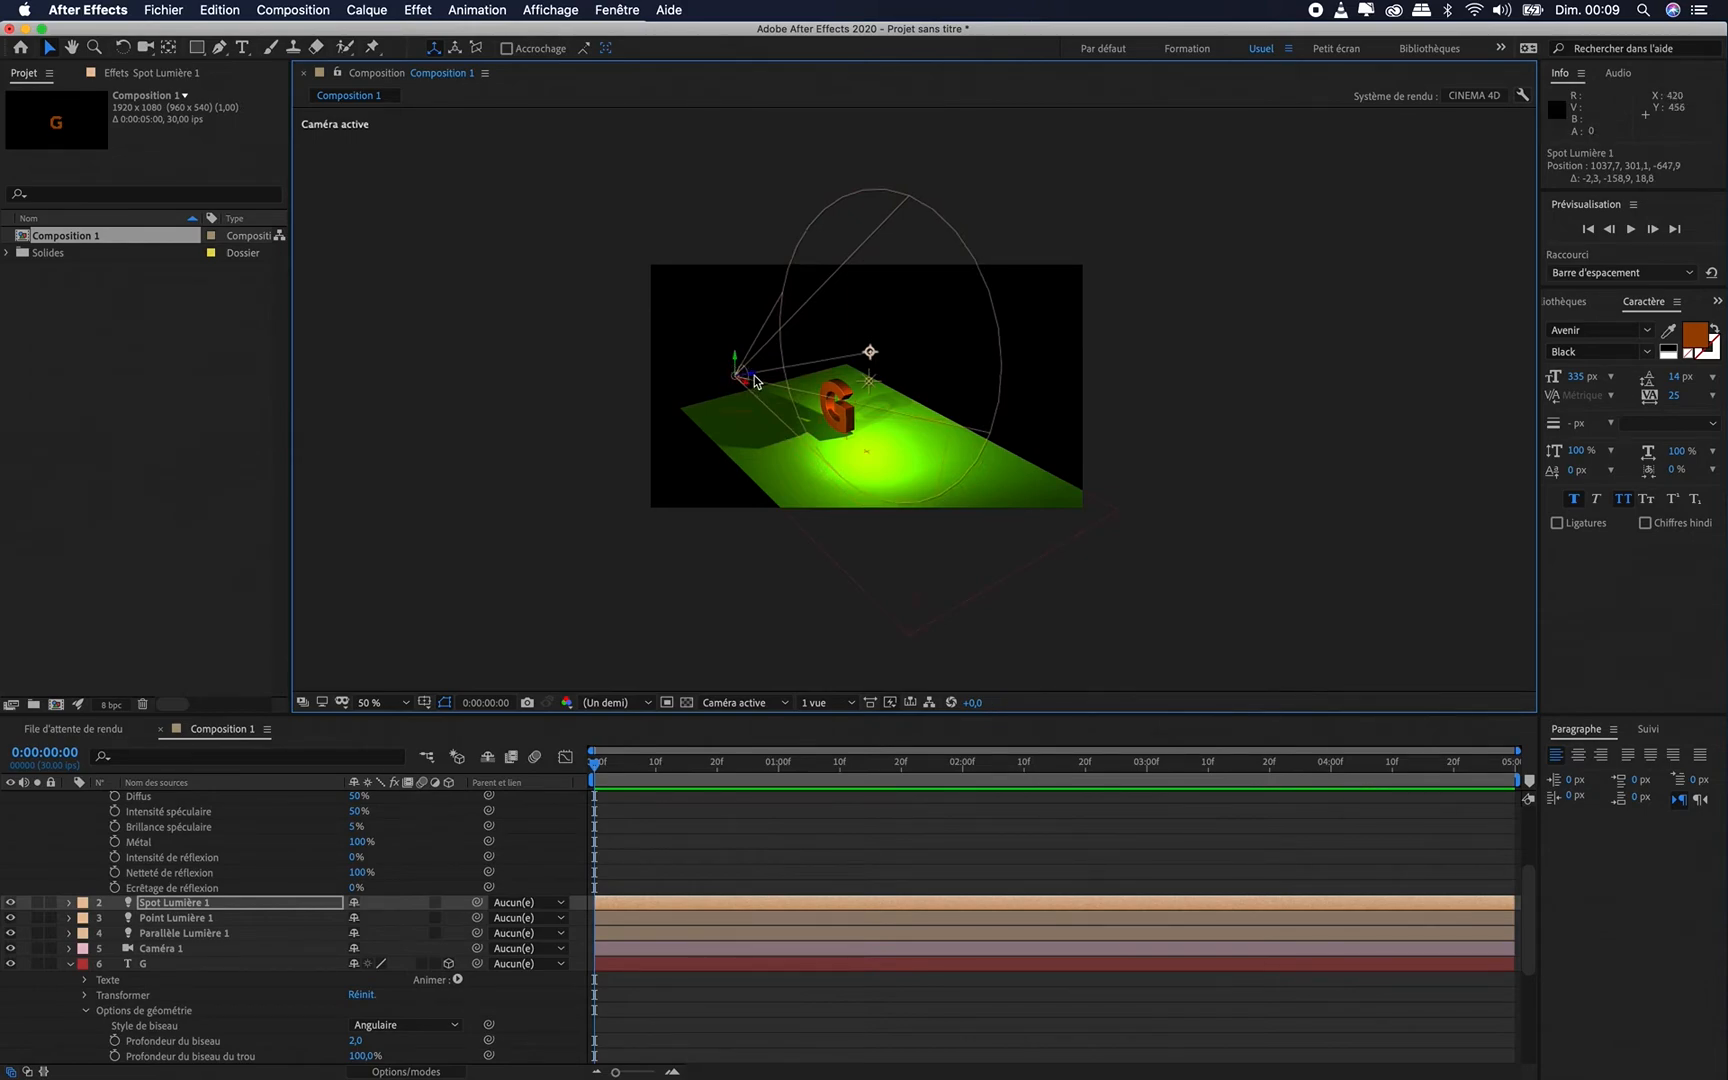
pyautogui.moveTo(750, 379); pyautogui.dragTo(722, 383)
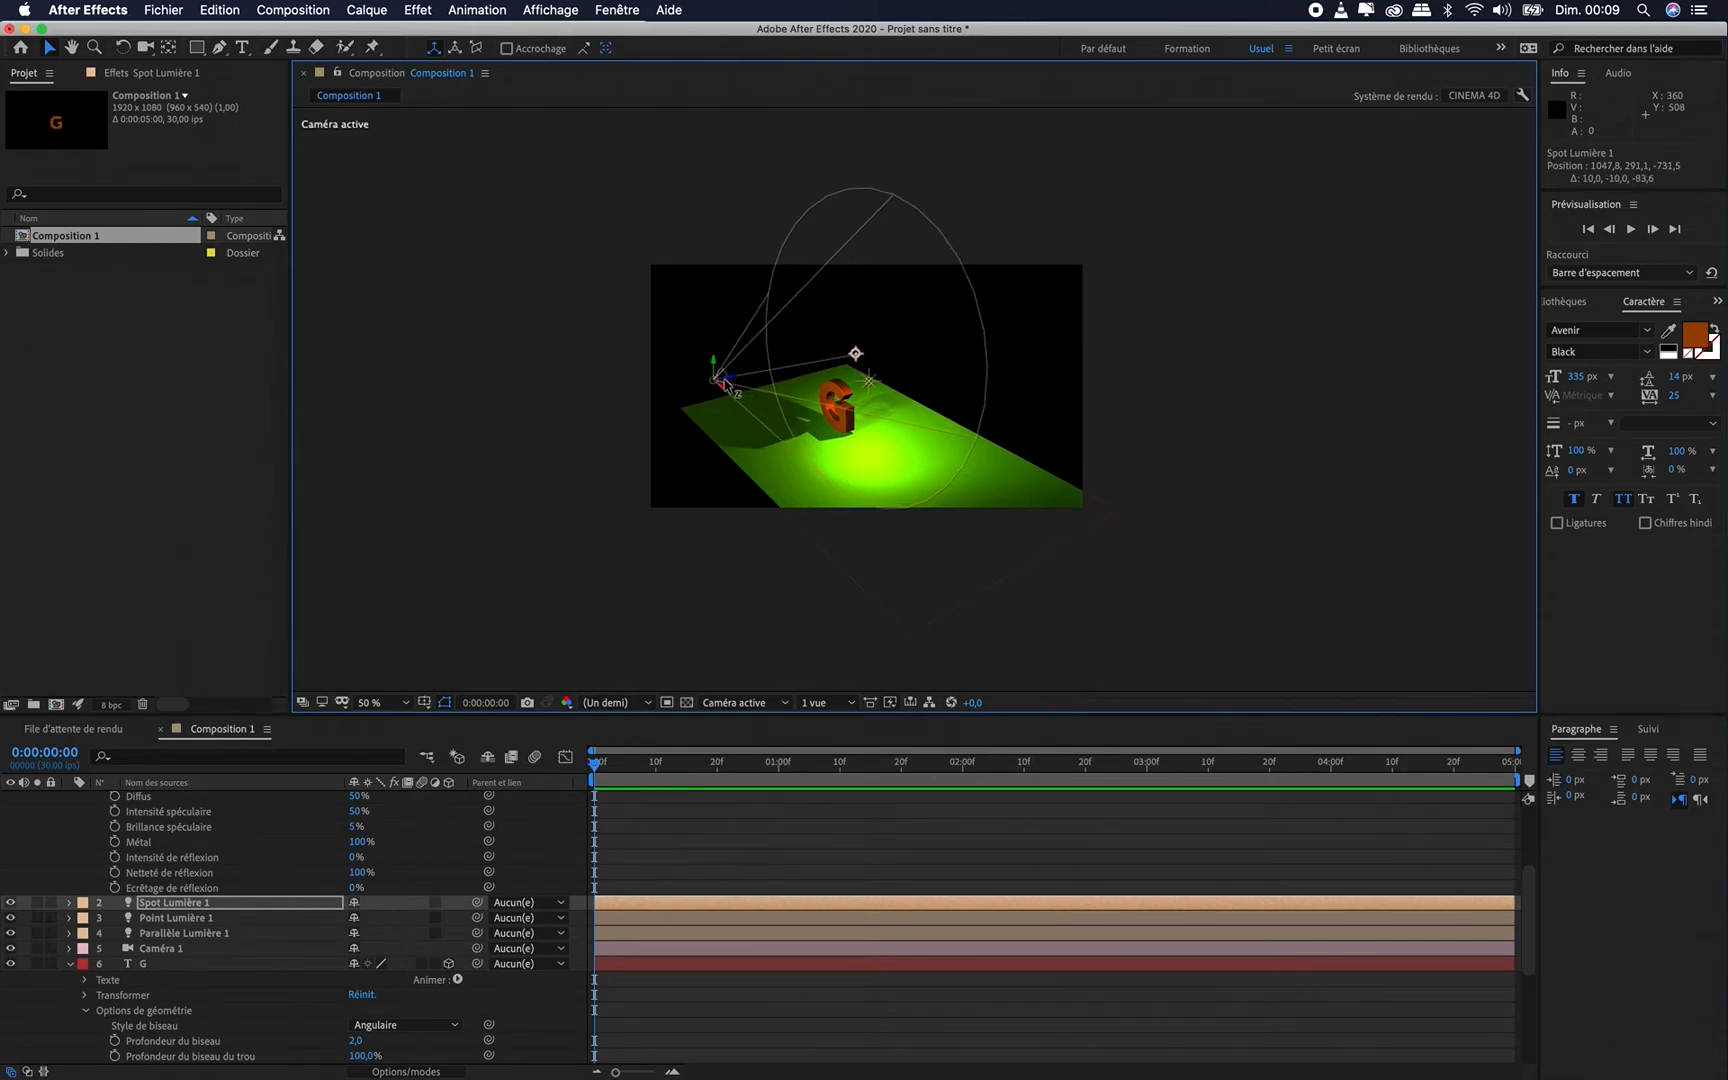
pyautogui.moveTo(856, 354); pyautogui.dragTo(826, 401)
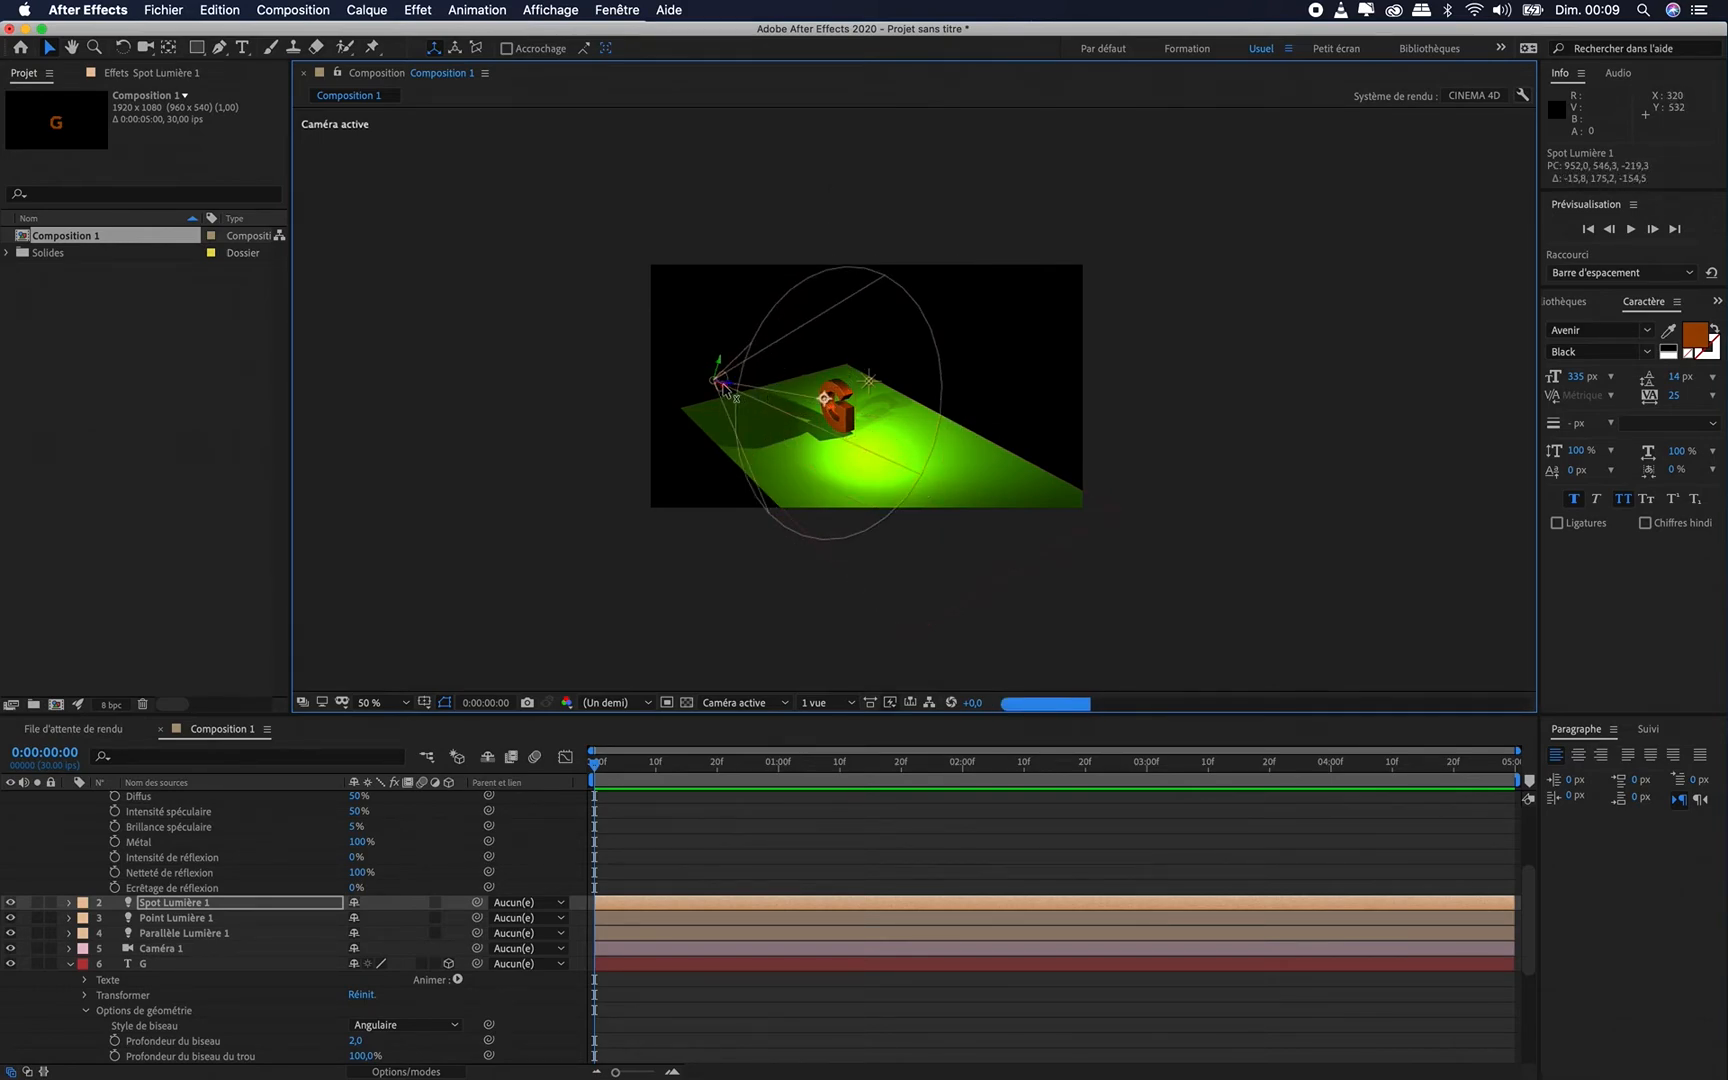
pyautogui.moveTo(722, 394); pyautogui.dragTo(838, 406)
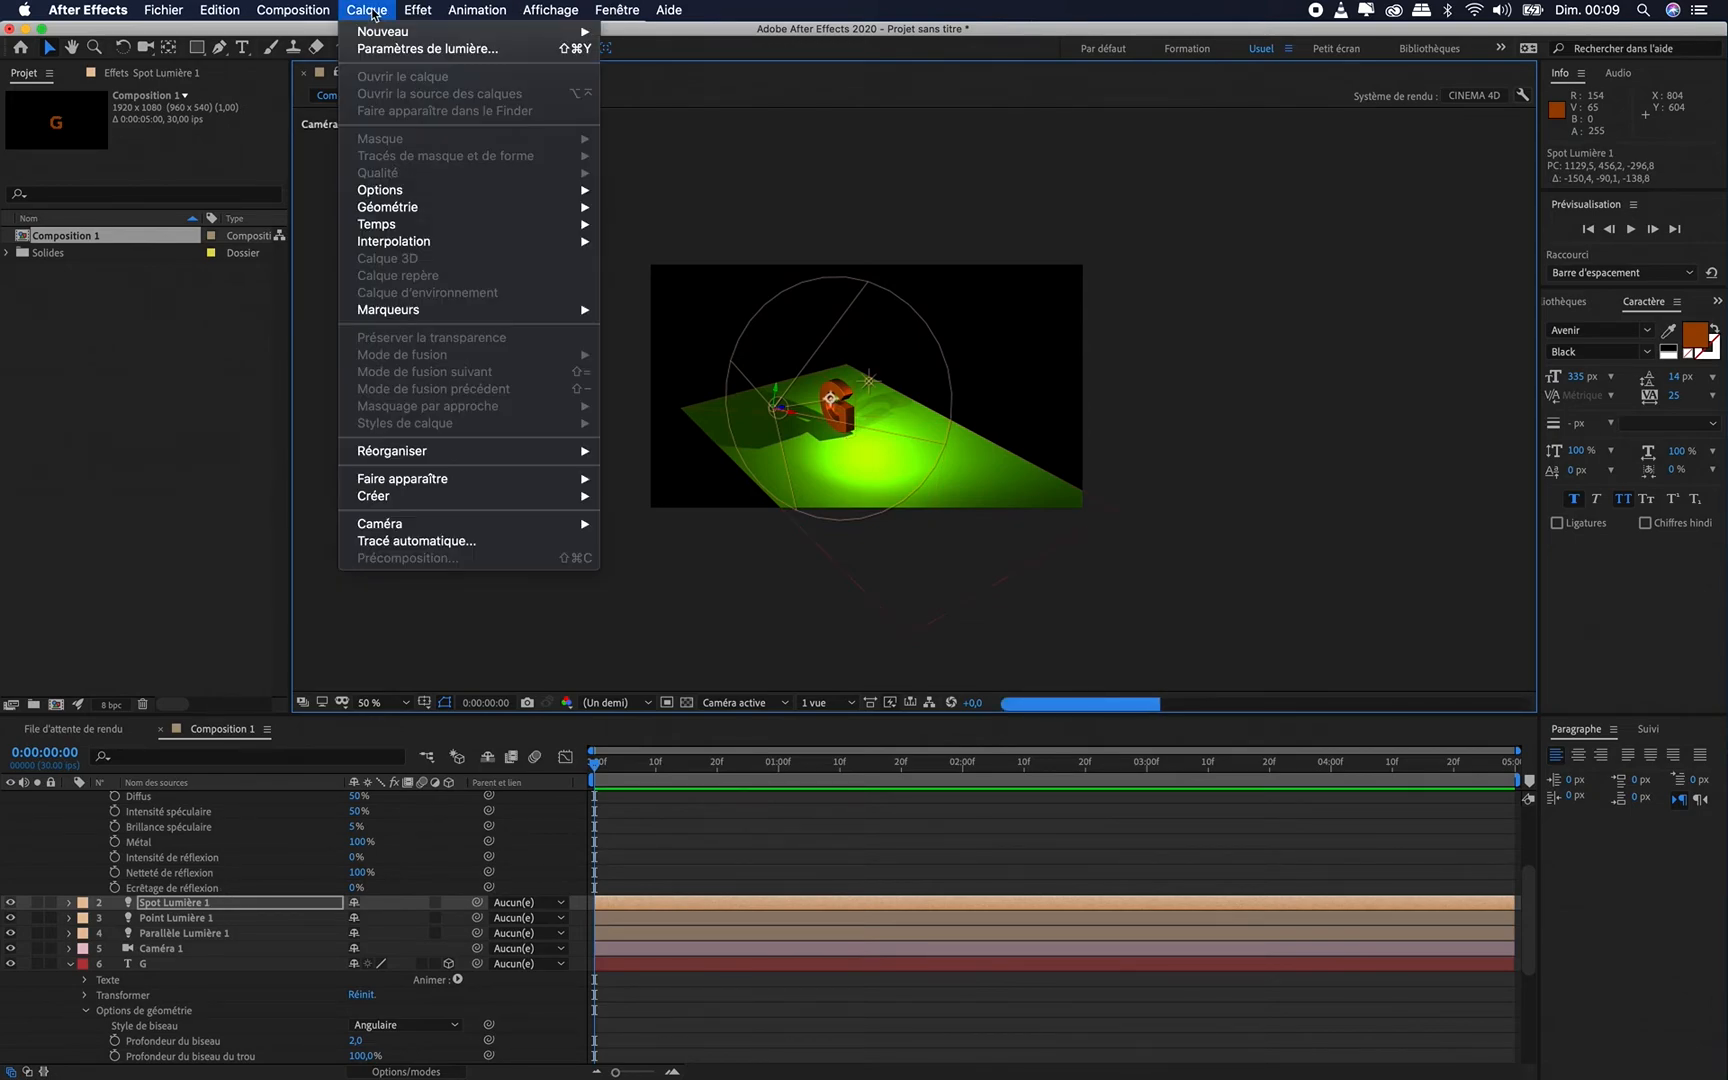
# Narrow the cone angle of Spot Lumière 1 to 32° in its light settings
pyautogui.click(367, 10)
pyautogui.click(407, 51)
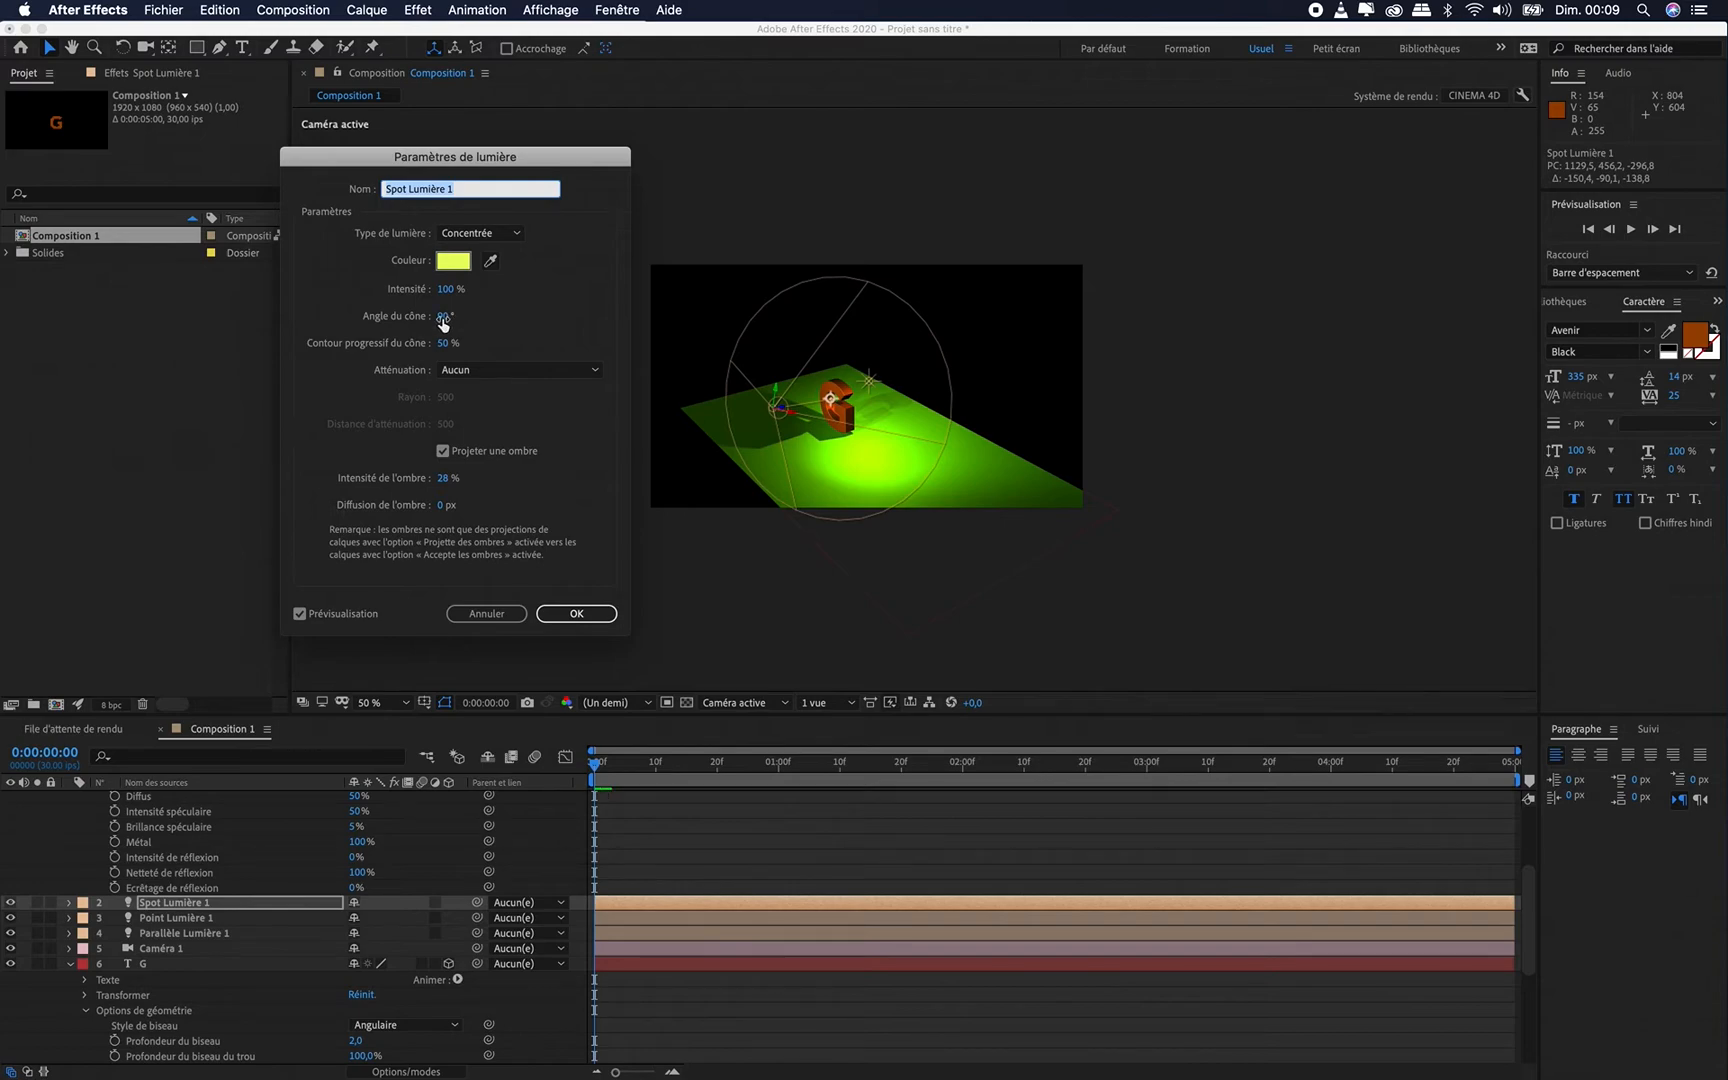
pyautogui.moveTo(443, 316); pyautogui.dragTo(390, 320)
pyautogui.click(593, 613)
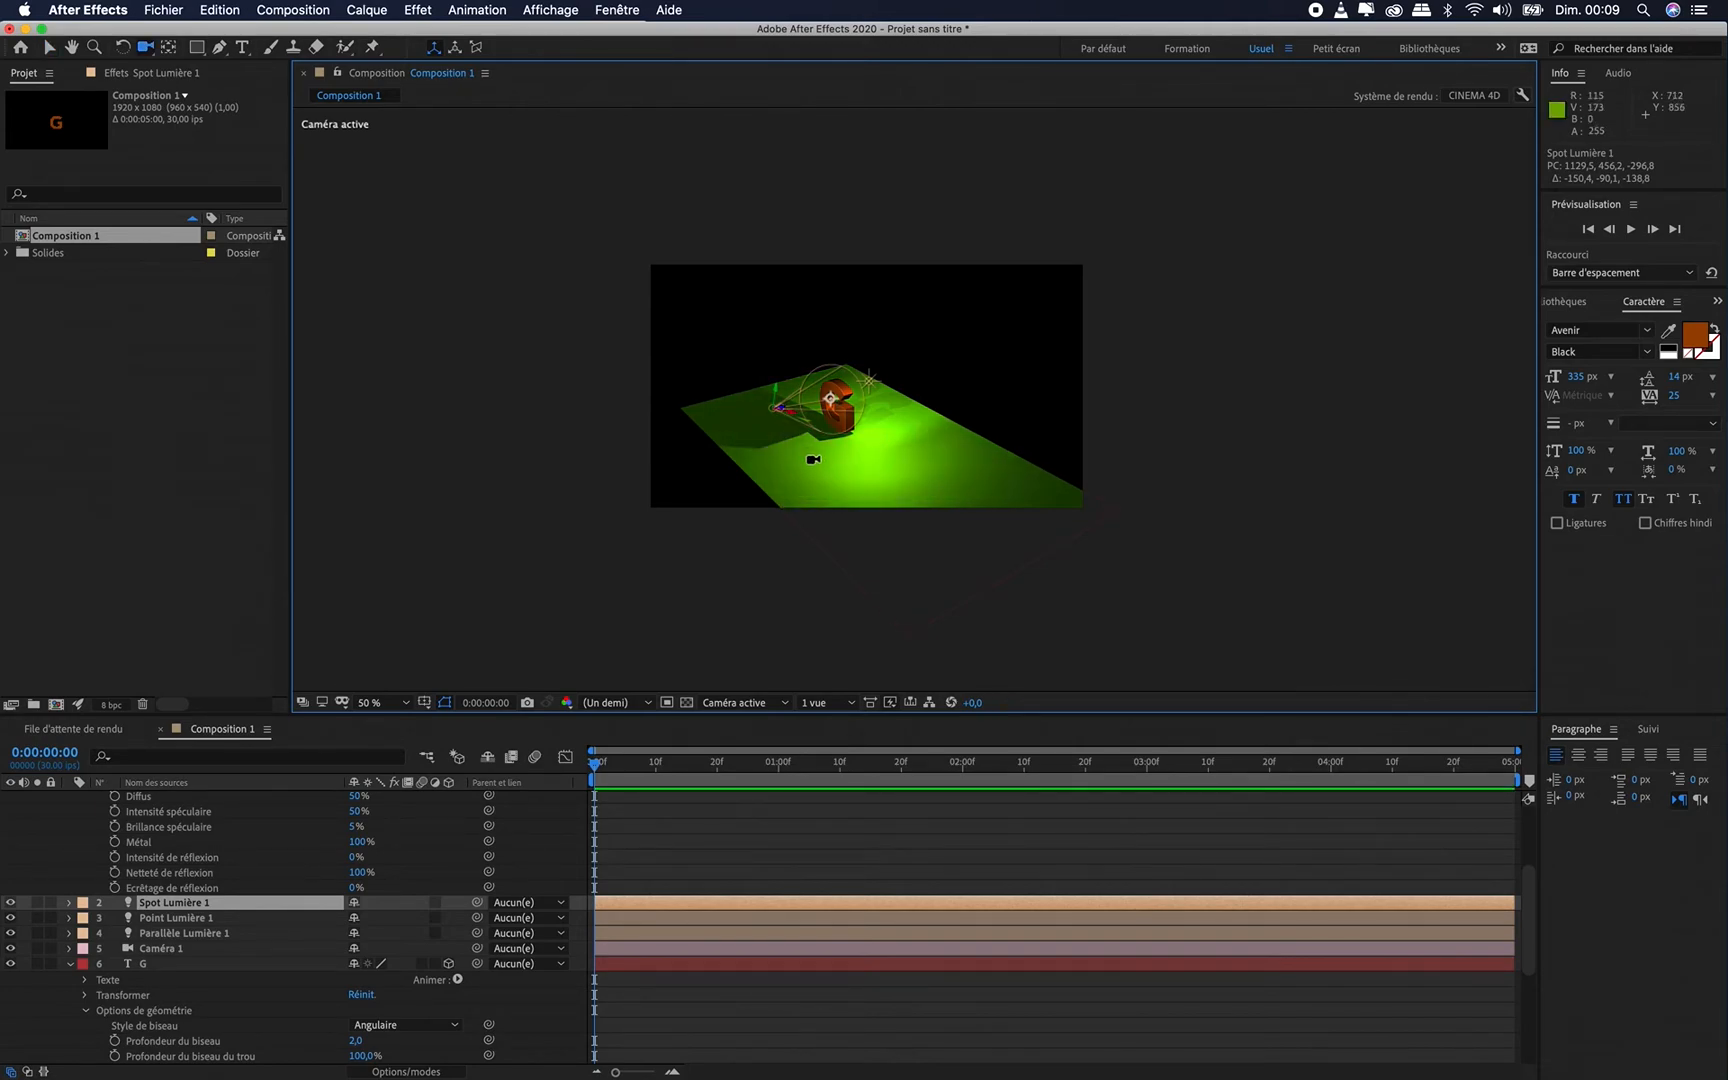
# Orbit Caméra 1 to about 1116, -912, -2231 and move the spot light's target to about 799, 489, -341
pyautogui.press('c')
pyautogui.moveTo(814, 445); pyautogui.dragTo(762, 608)
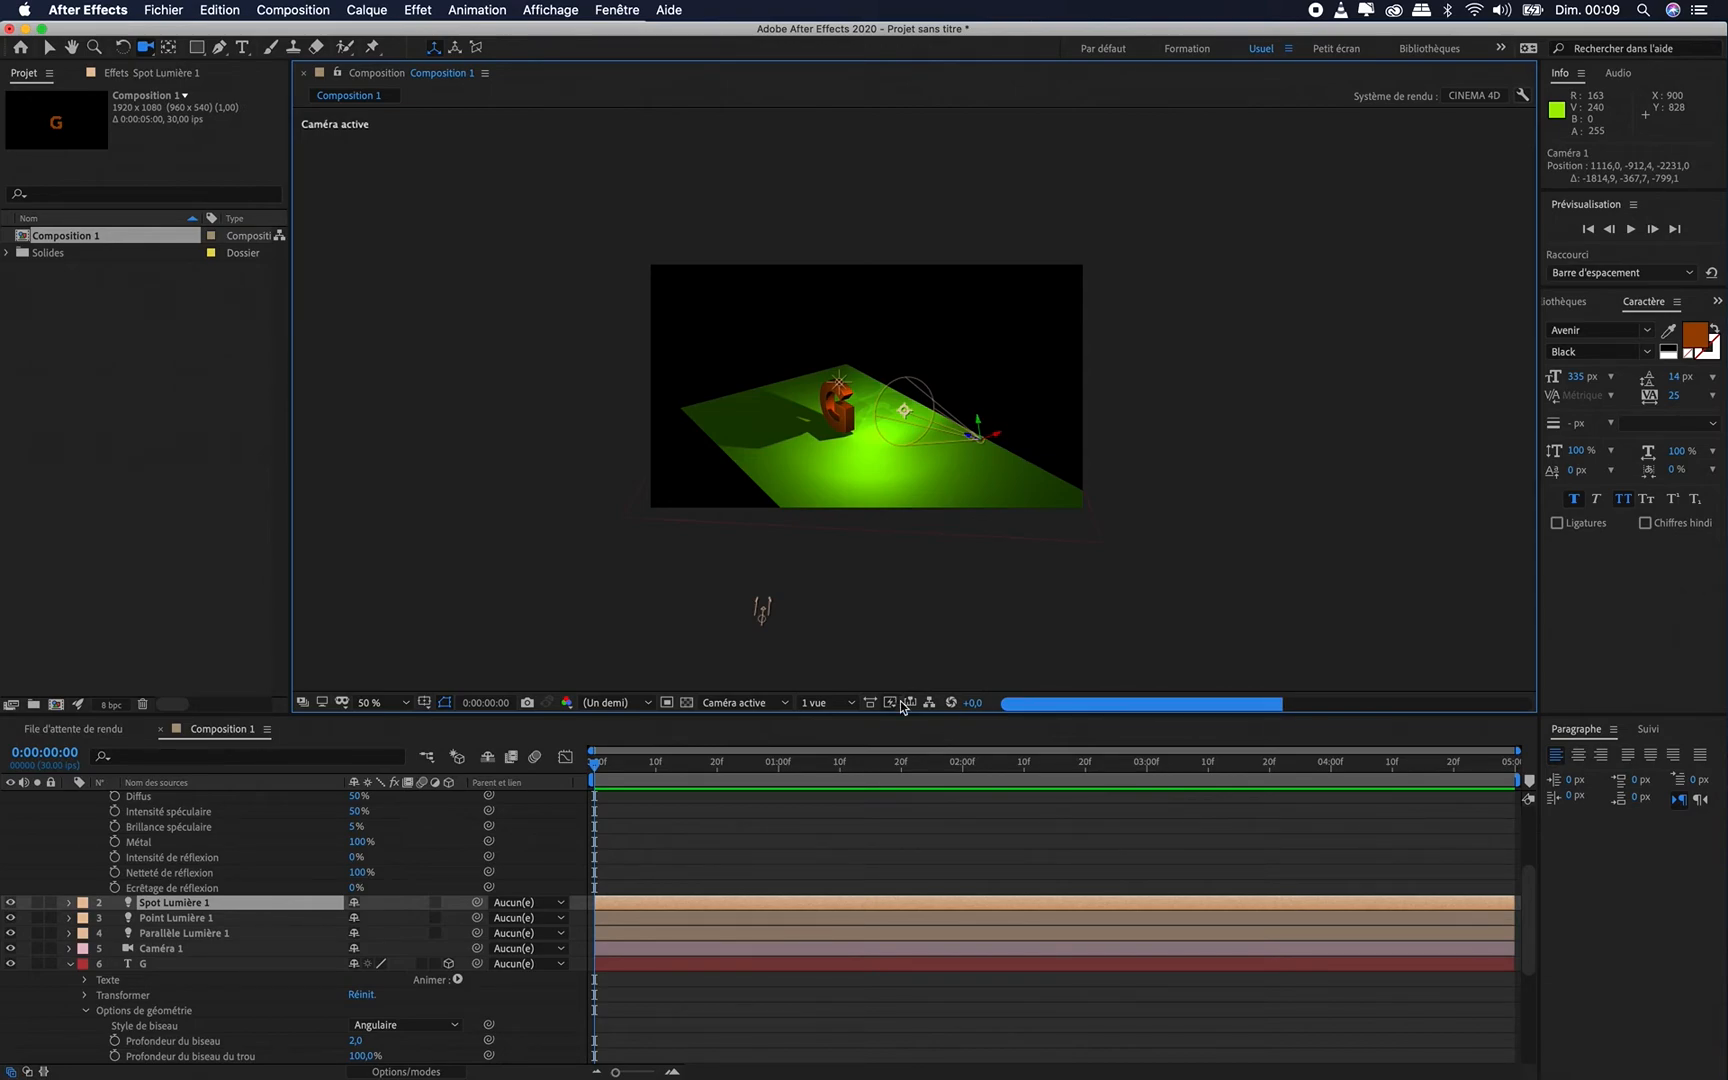
pyautogui.click(56, 44)
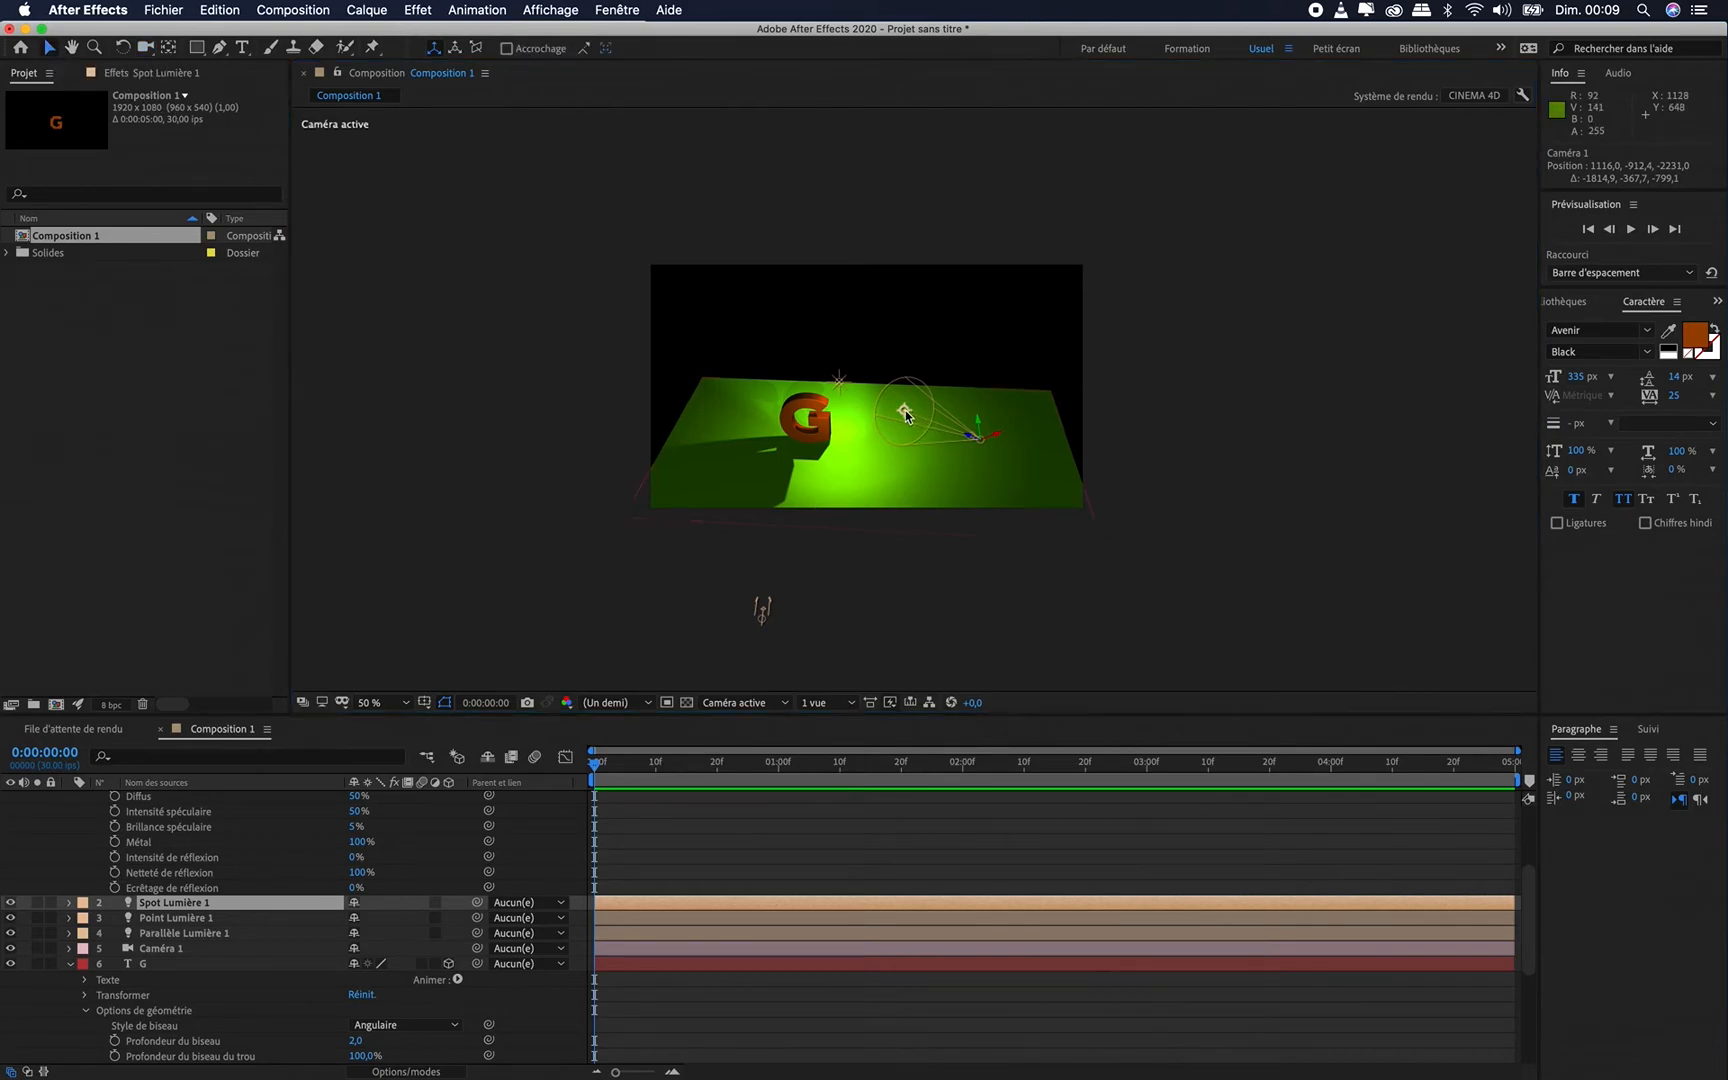
pyautogui.moveTo(899, 416); pyautogui.dragTo(820, 424)
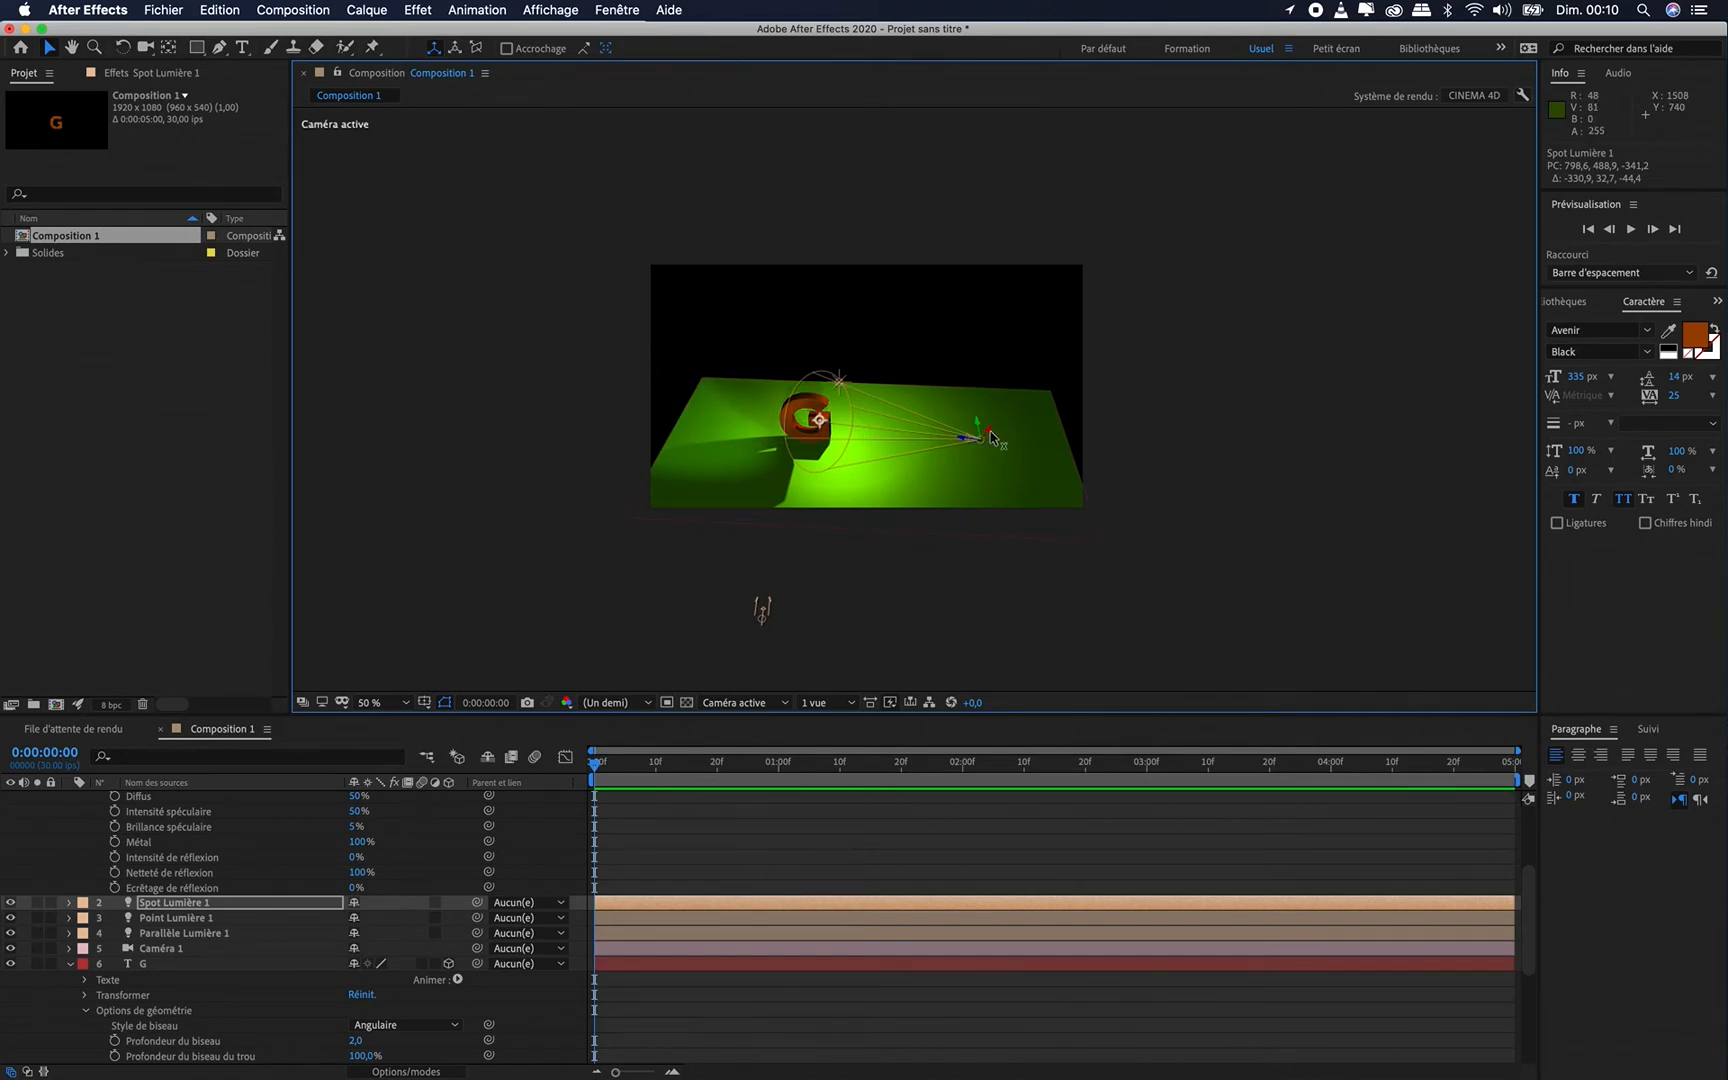
# Using two horizontal views, move Spot Lumière 1 to about -100, 291, -466 and its target to about 572, 601, -114
pyautogui.click(840, 702)
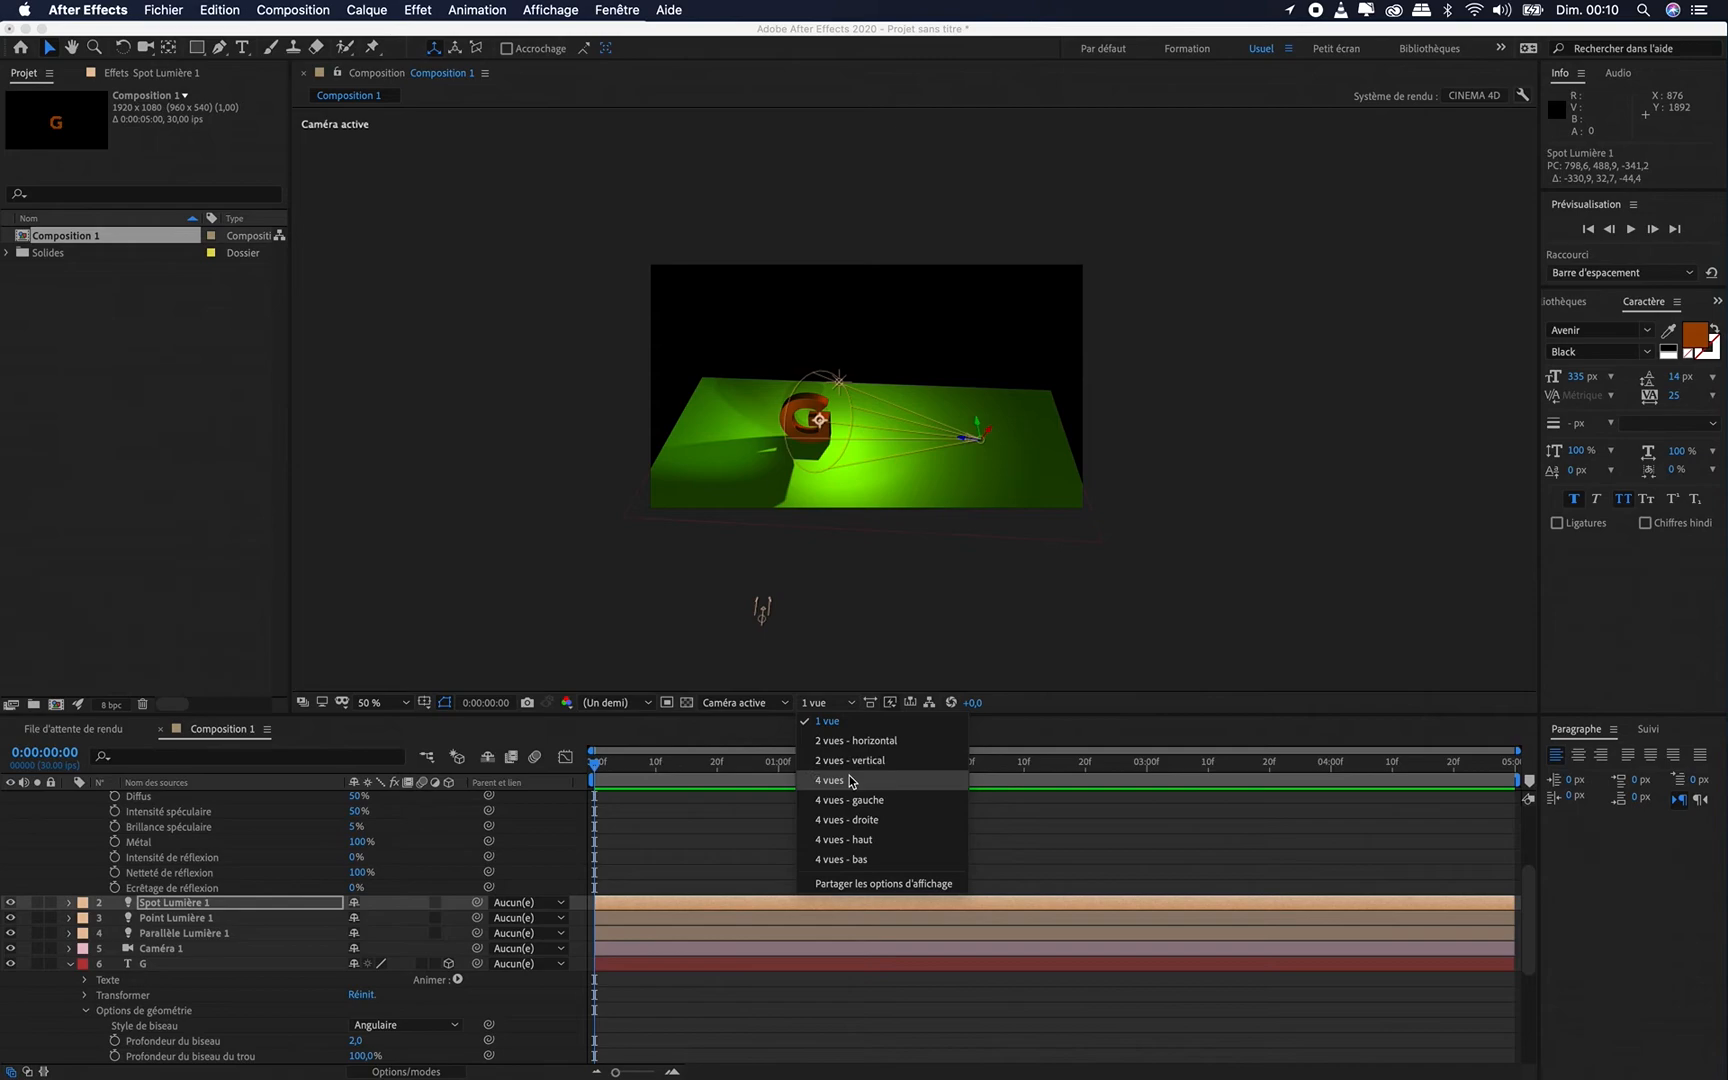
pyautogui.click(850, 742)
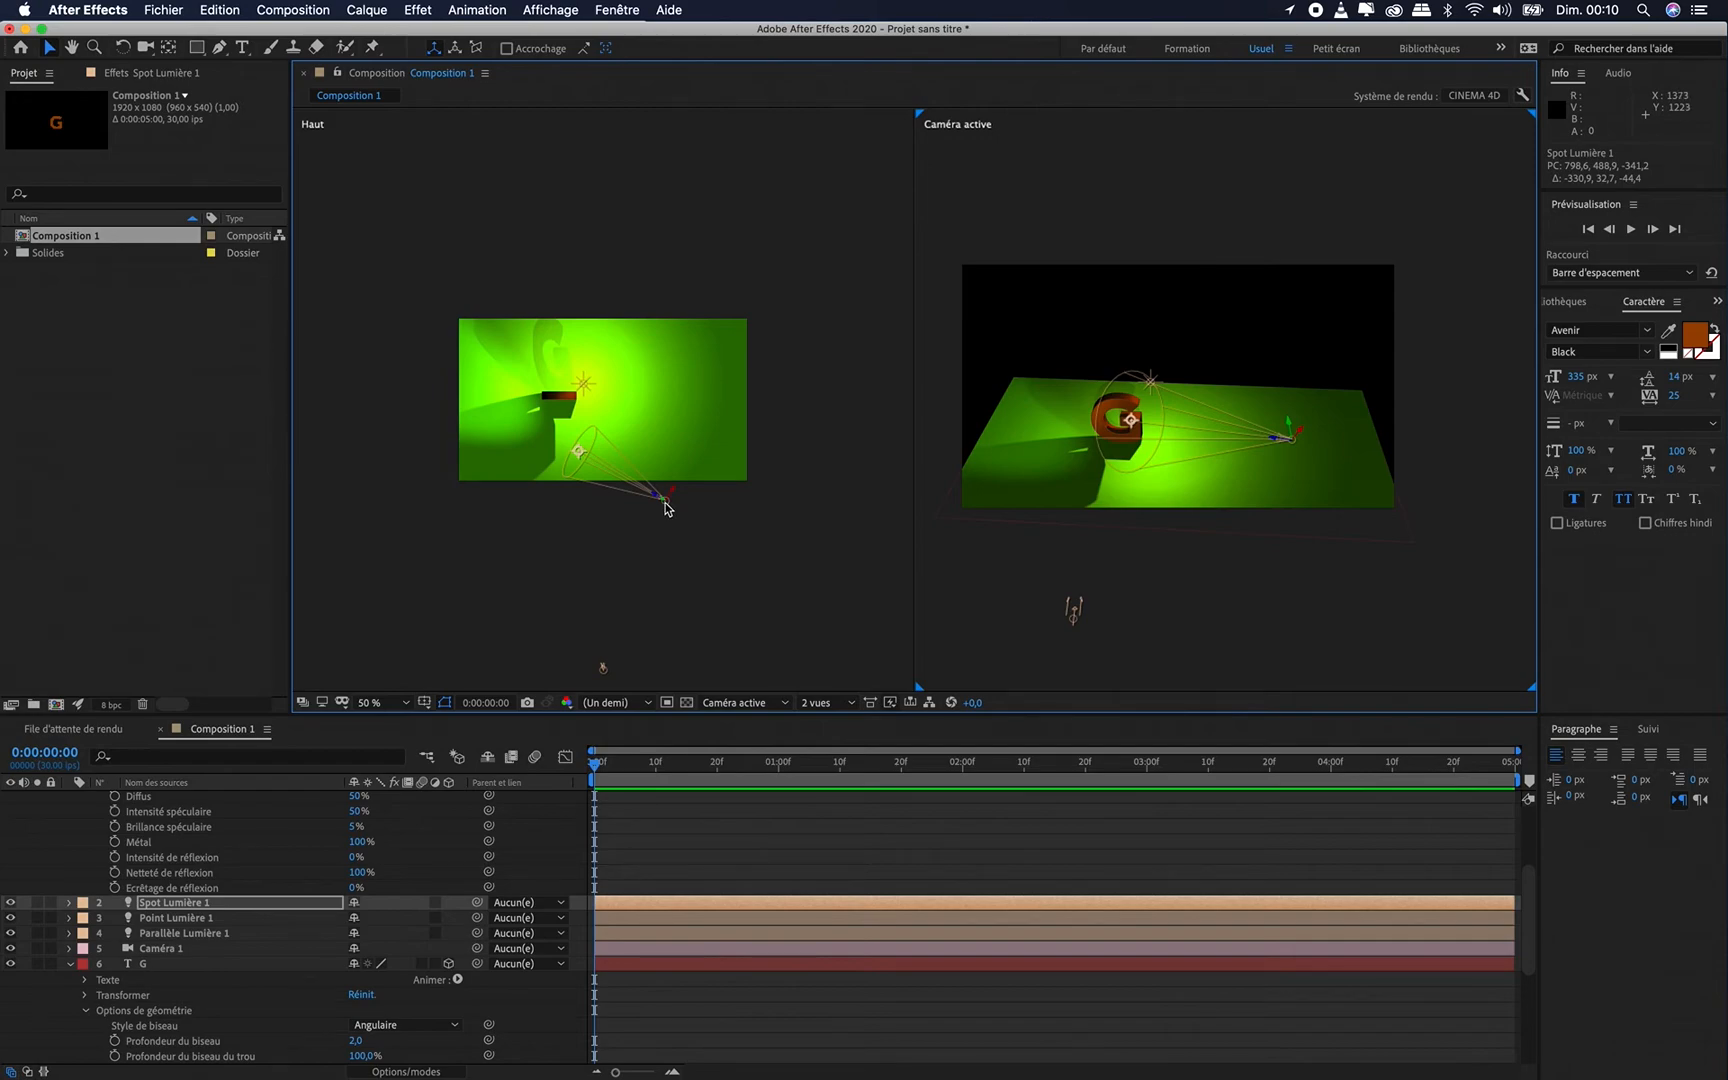
pyautogui.moveTo(668, 510); pyautogui.dragTo(446, 478)
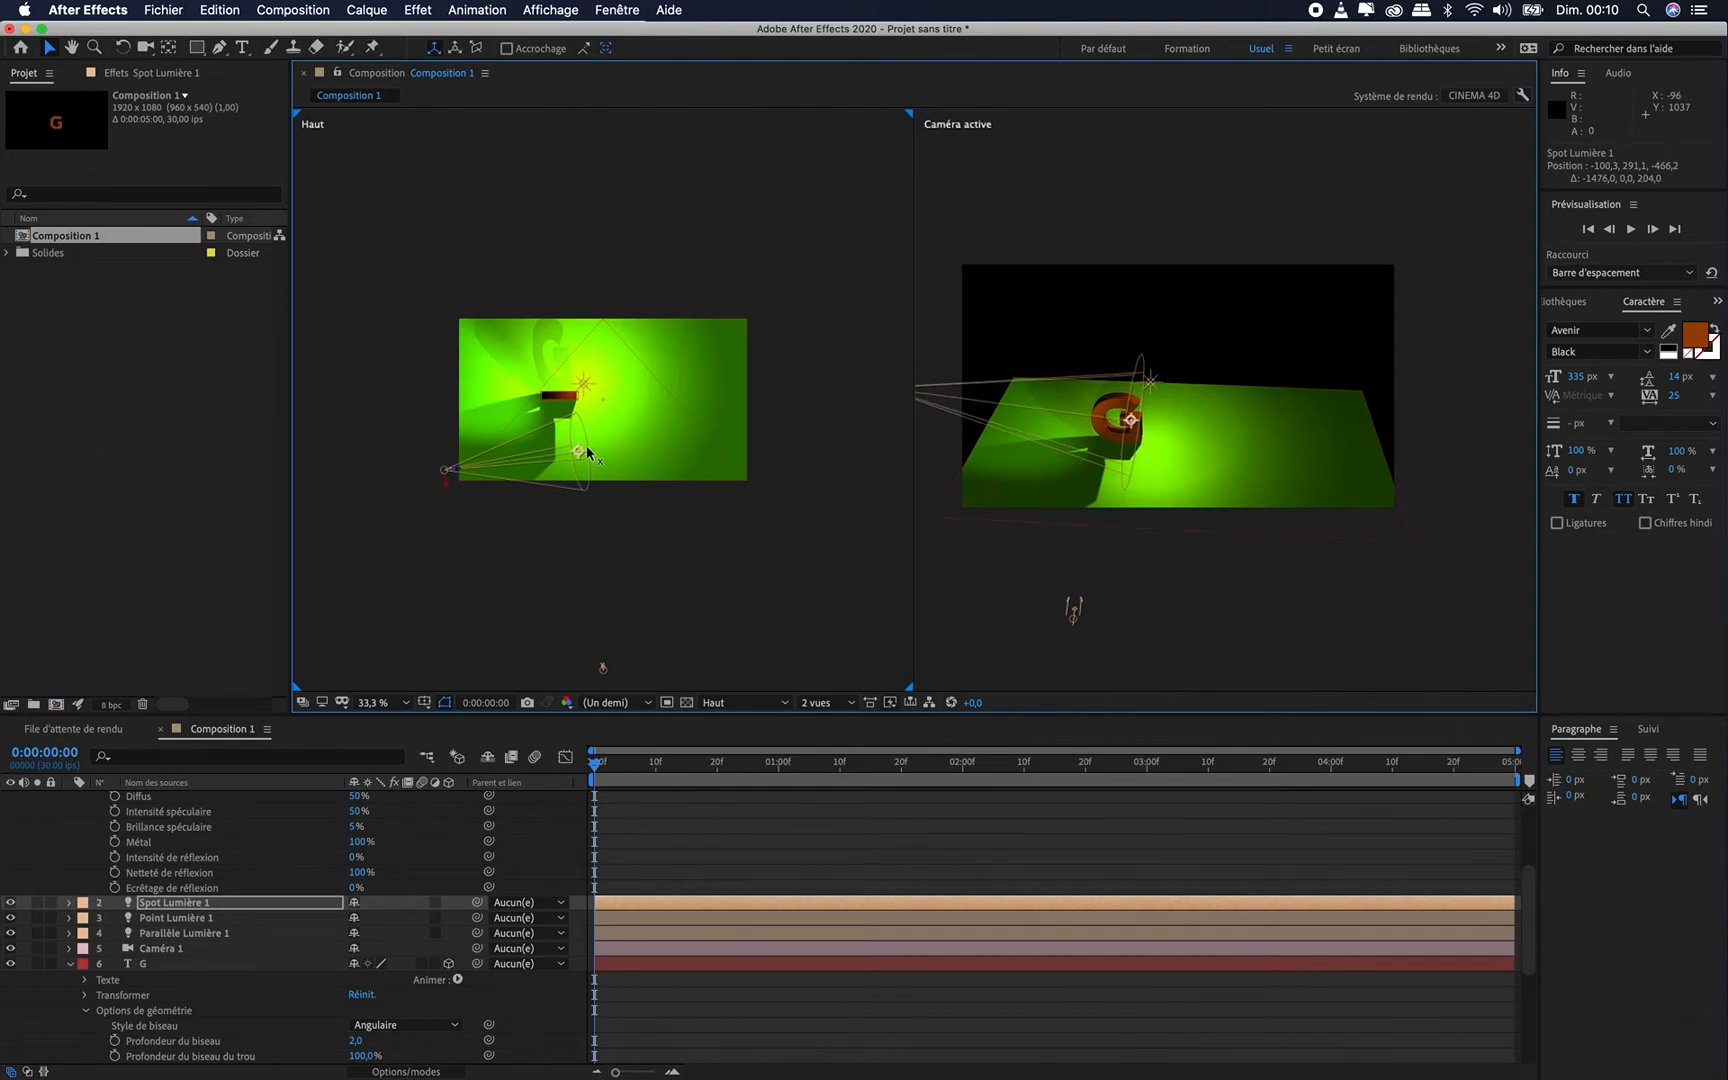
pyautogui.moveTo(576, 446); pyautogui.dragTo(542, 403)
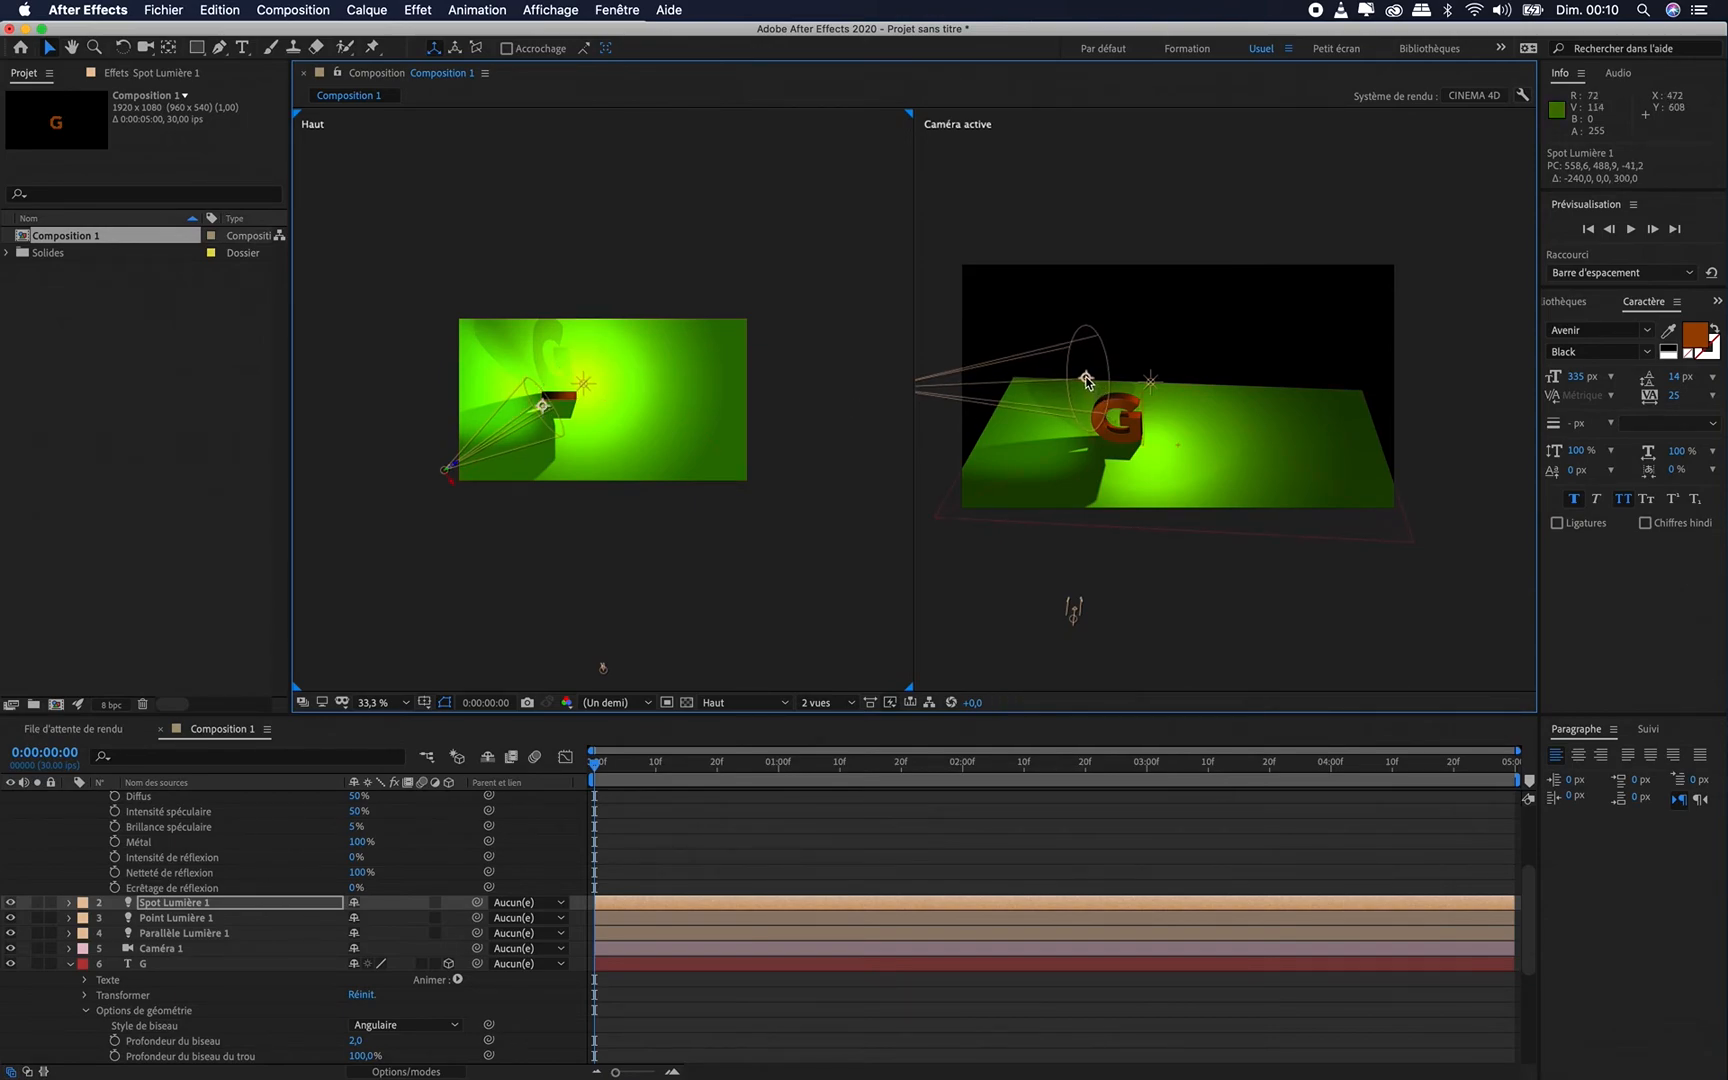
pyautogui.moveTo(1089, 398); pyautogui.dragTo(1089, 407)
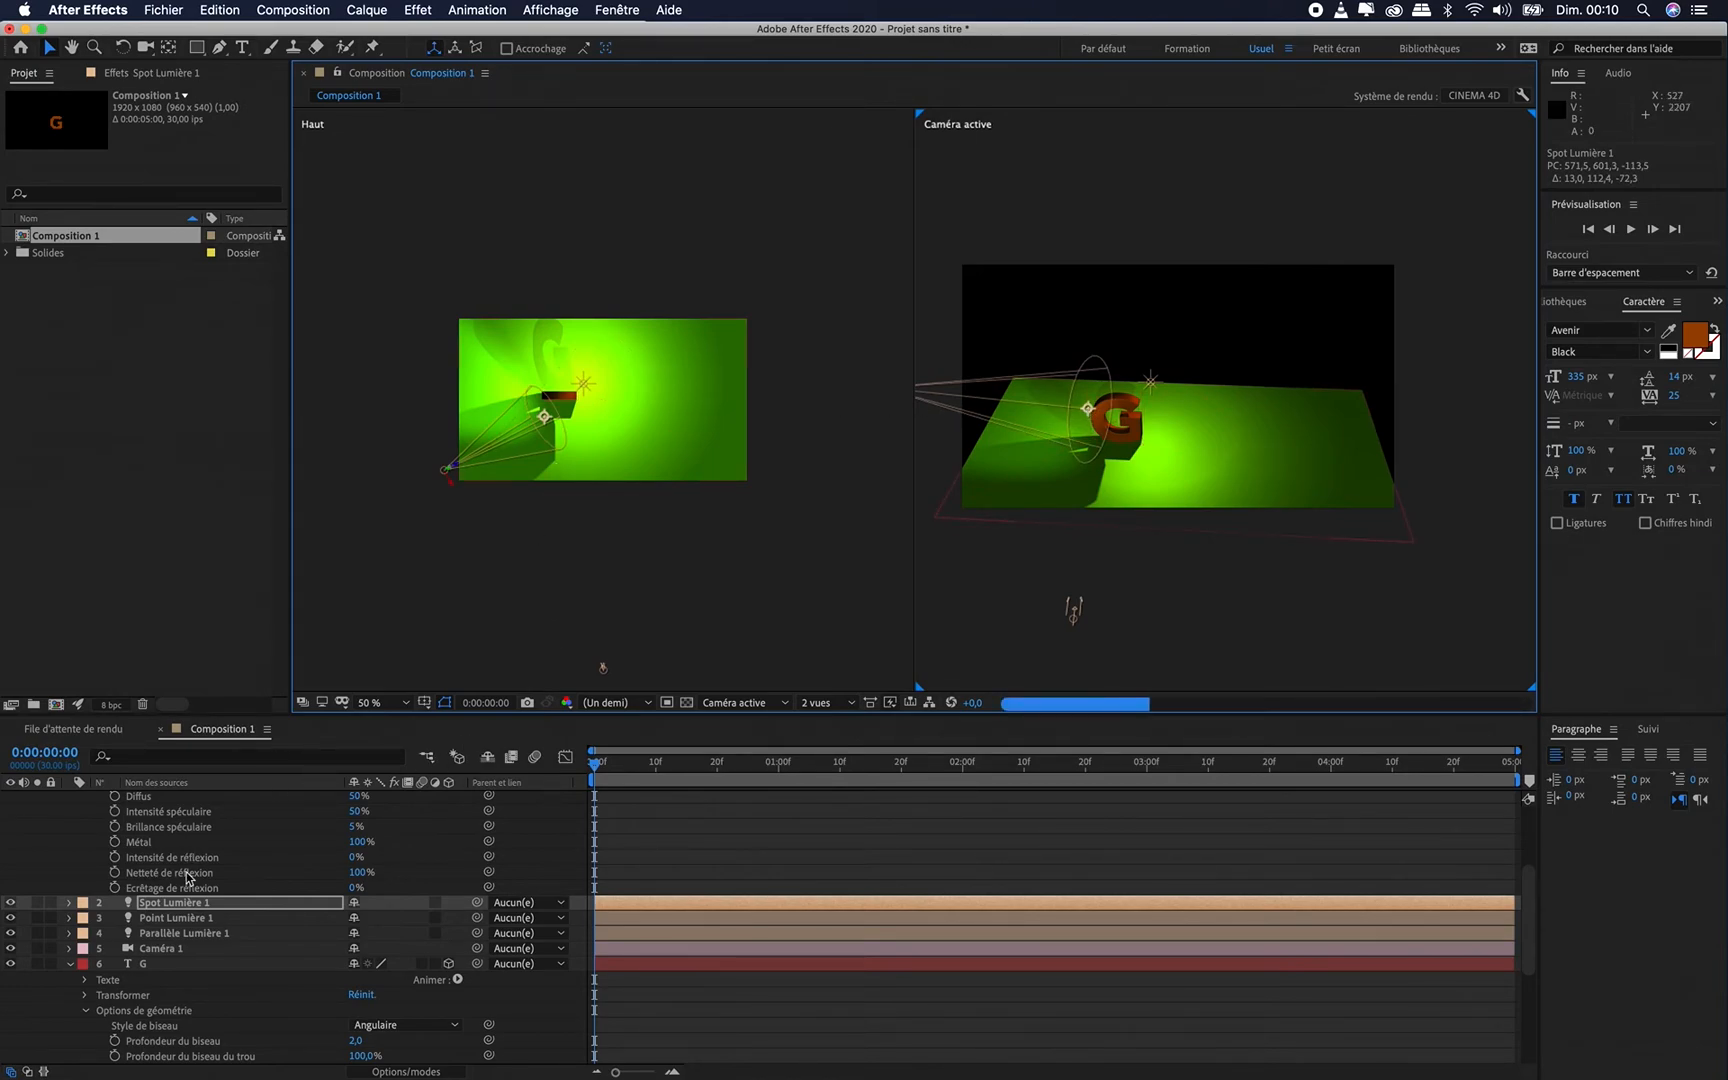
# Raise the intensity of Spot Lumière 1 to 168% in its light options
pyautogui.click(70, 903)
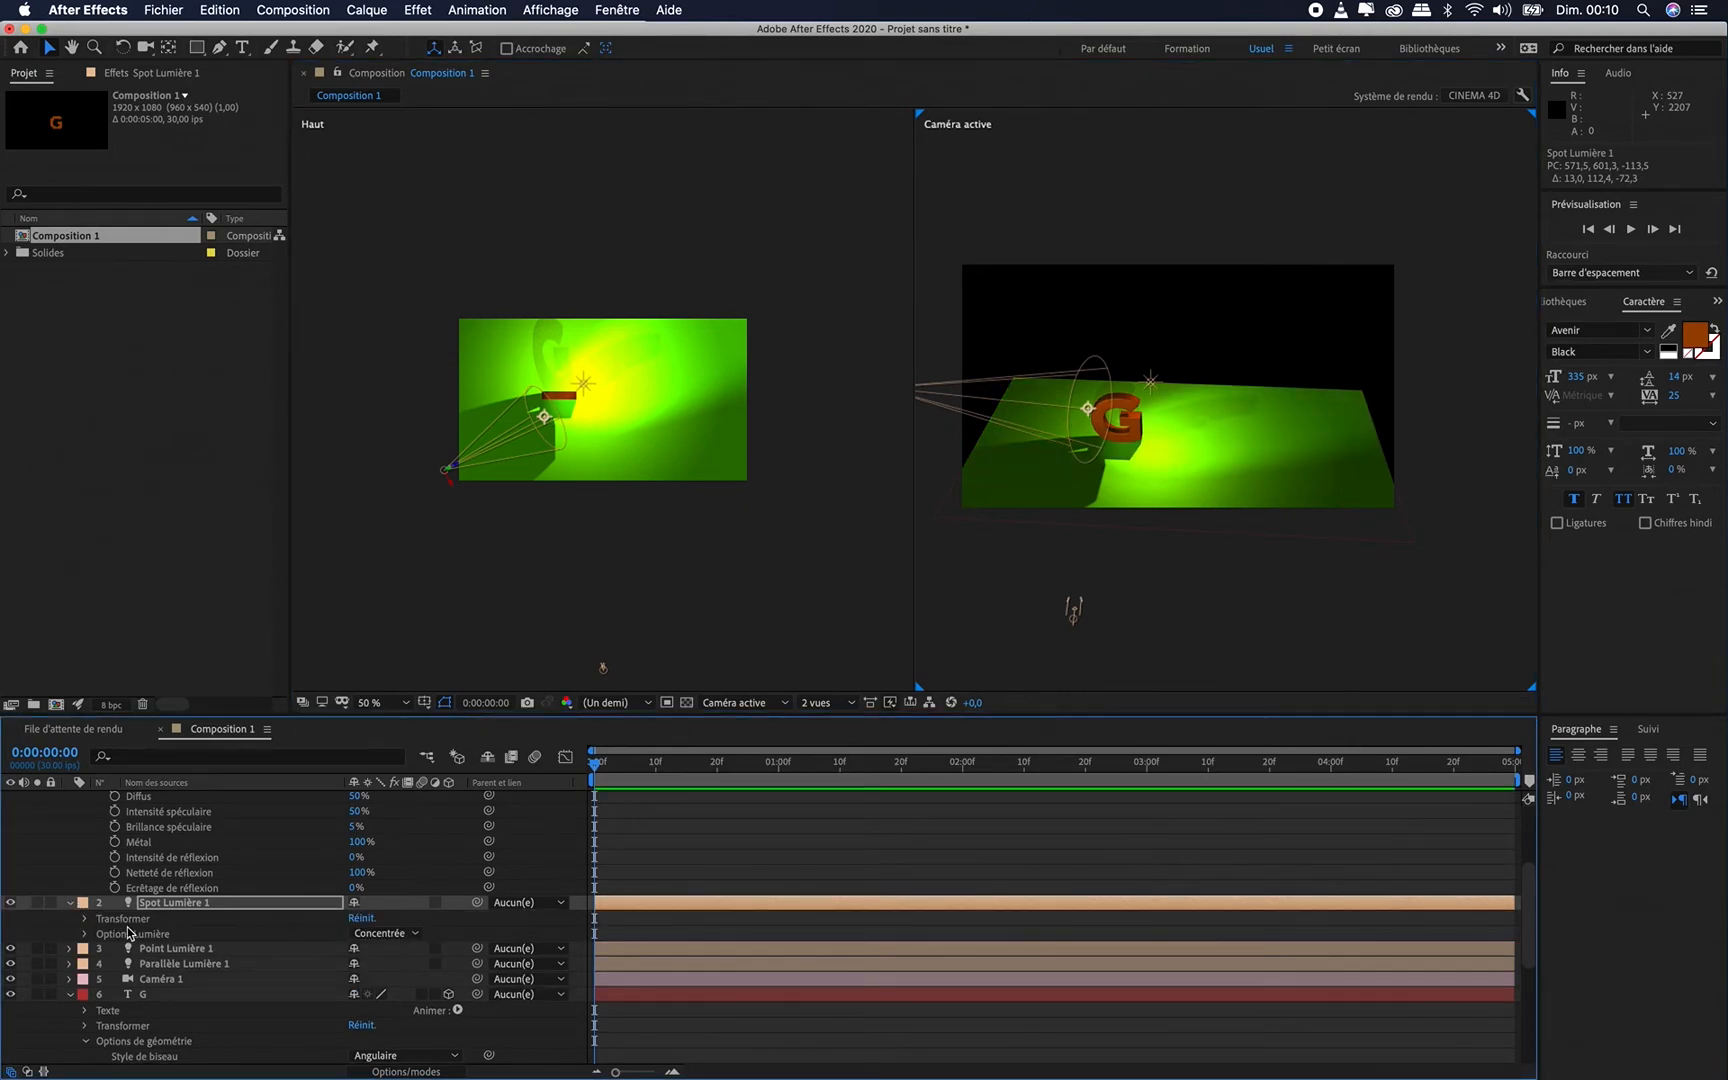
pyautogui.click(85, 934)
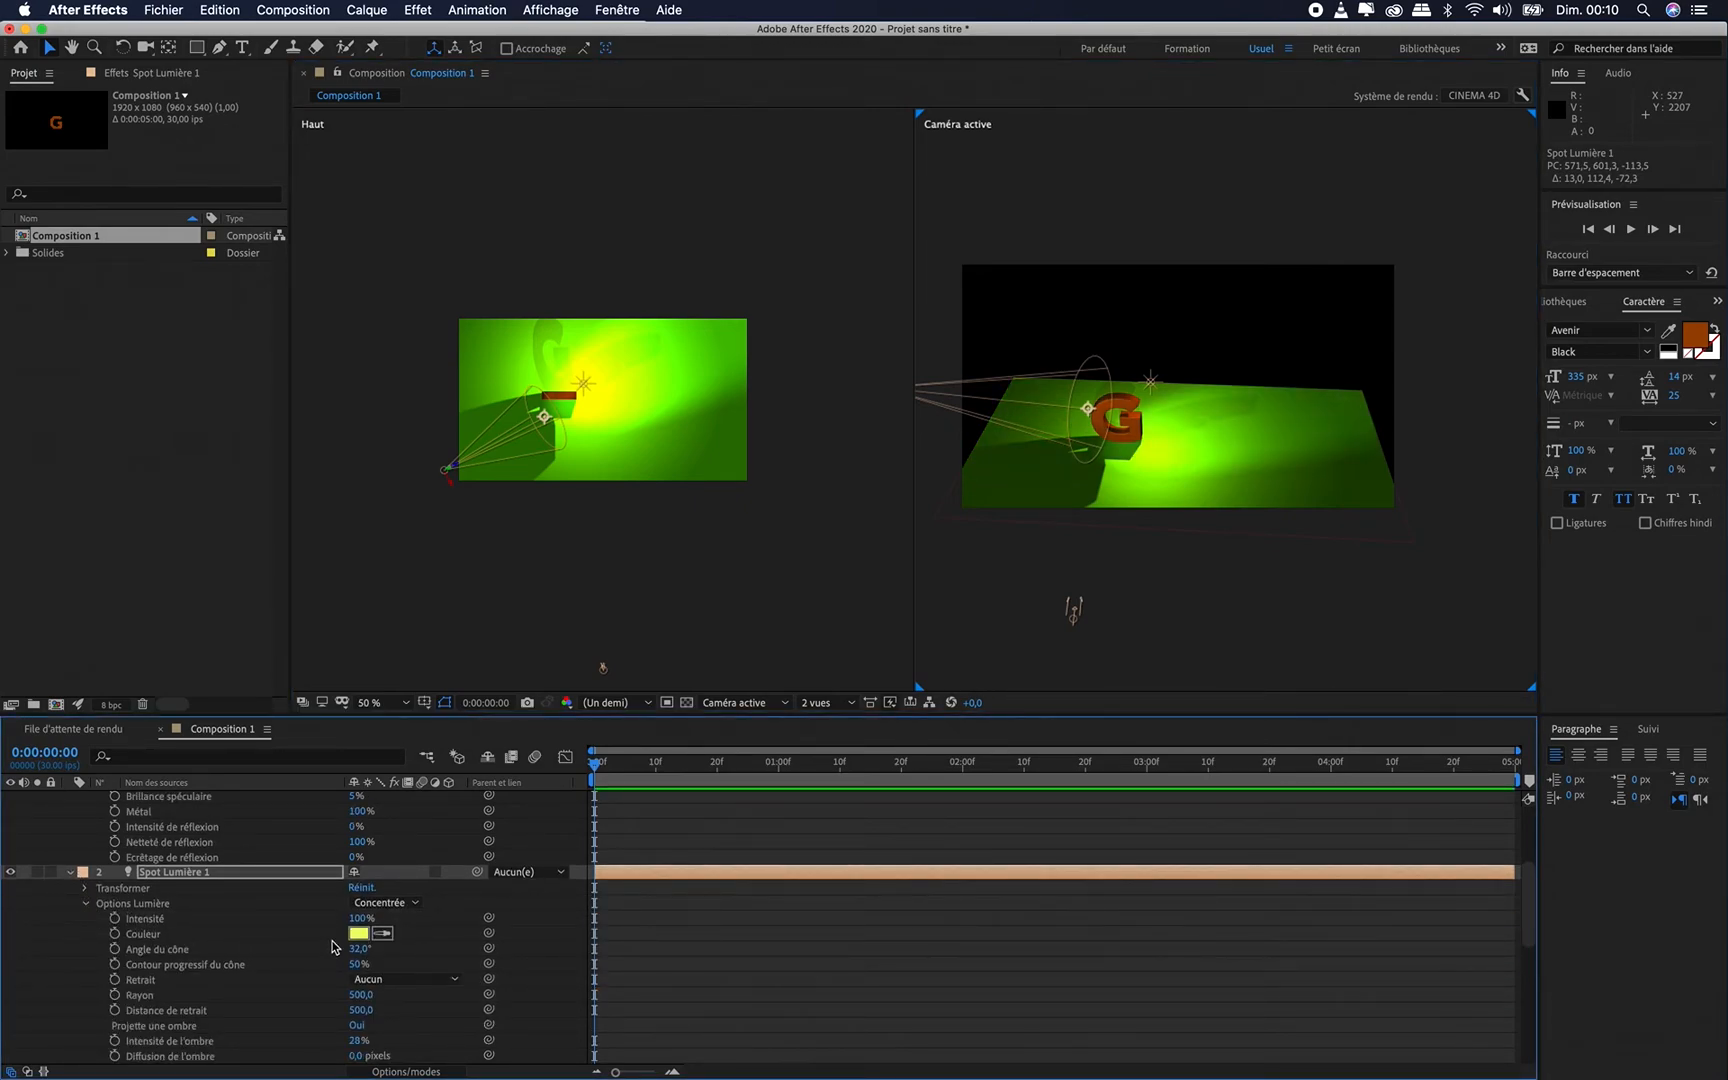
pyautogui.moveTo(363, 920); pyautogui.dragTo(431, 927)
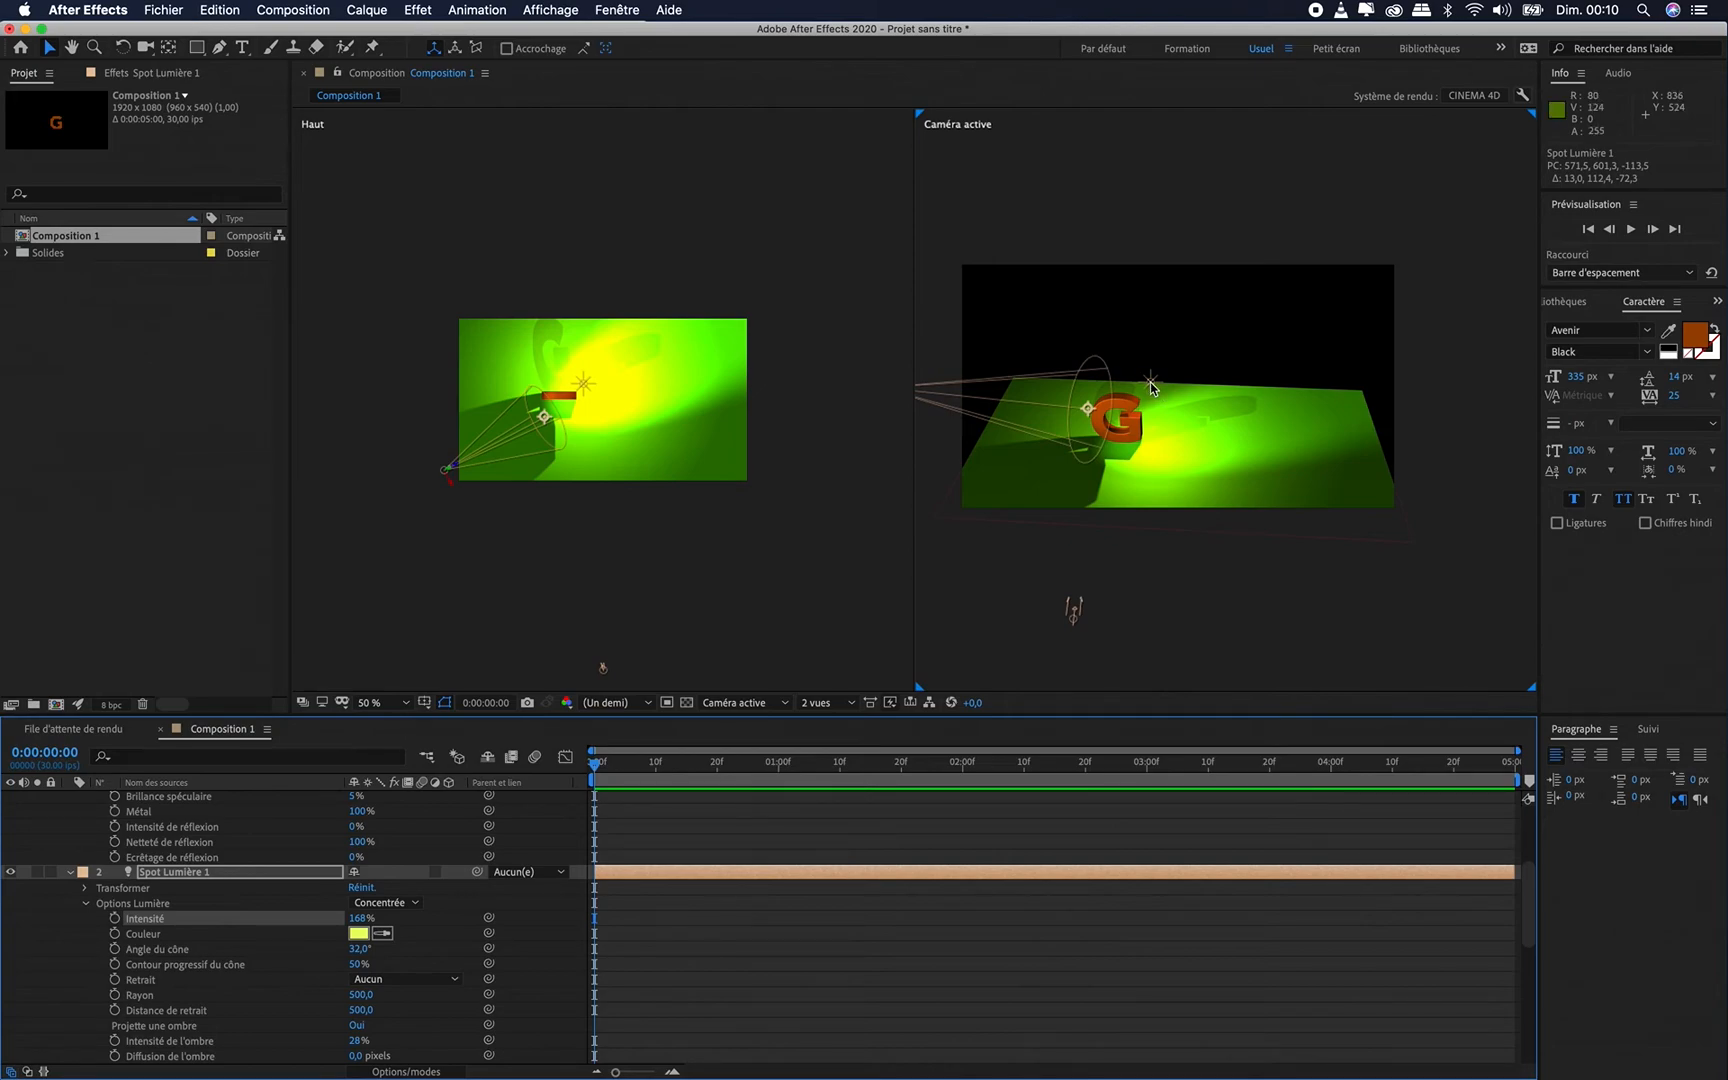
# Turn off shadow casting for Point Lumière 1 in its light settings
pyautogui.click(1152, 382)
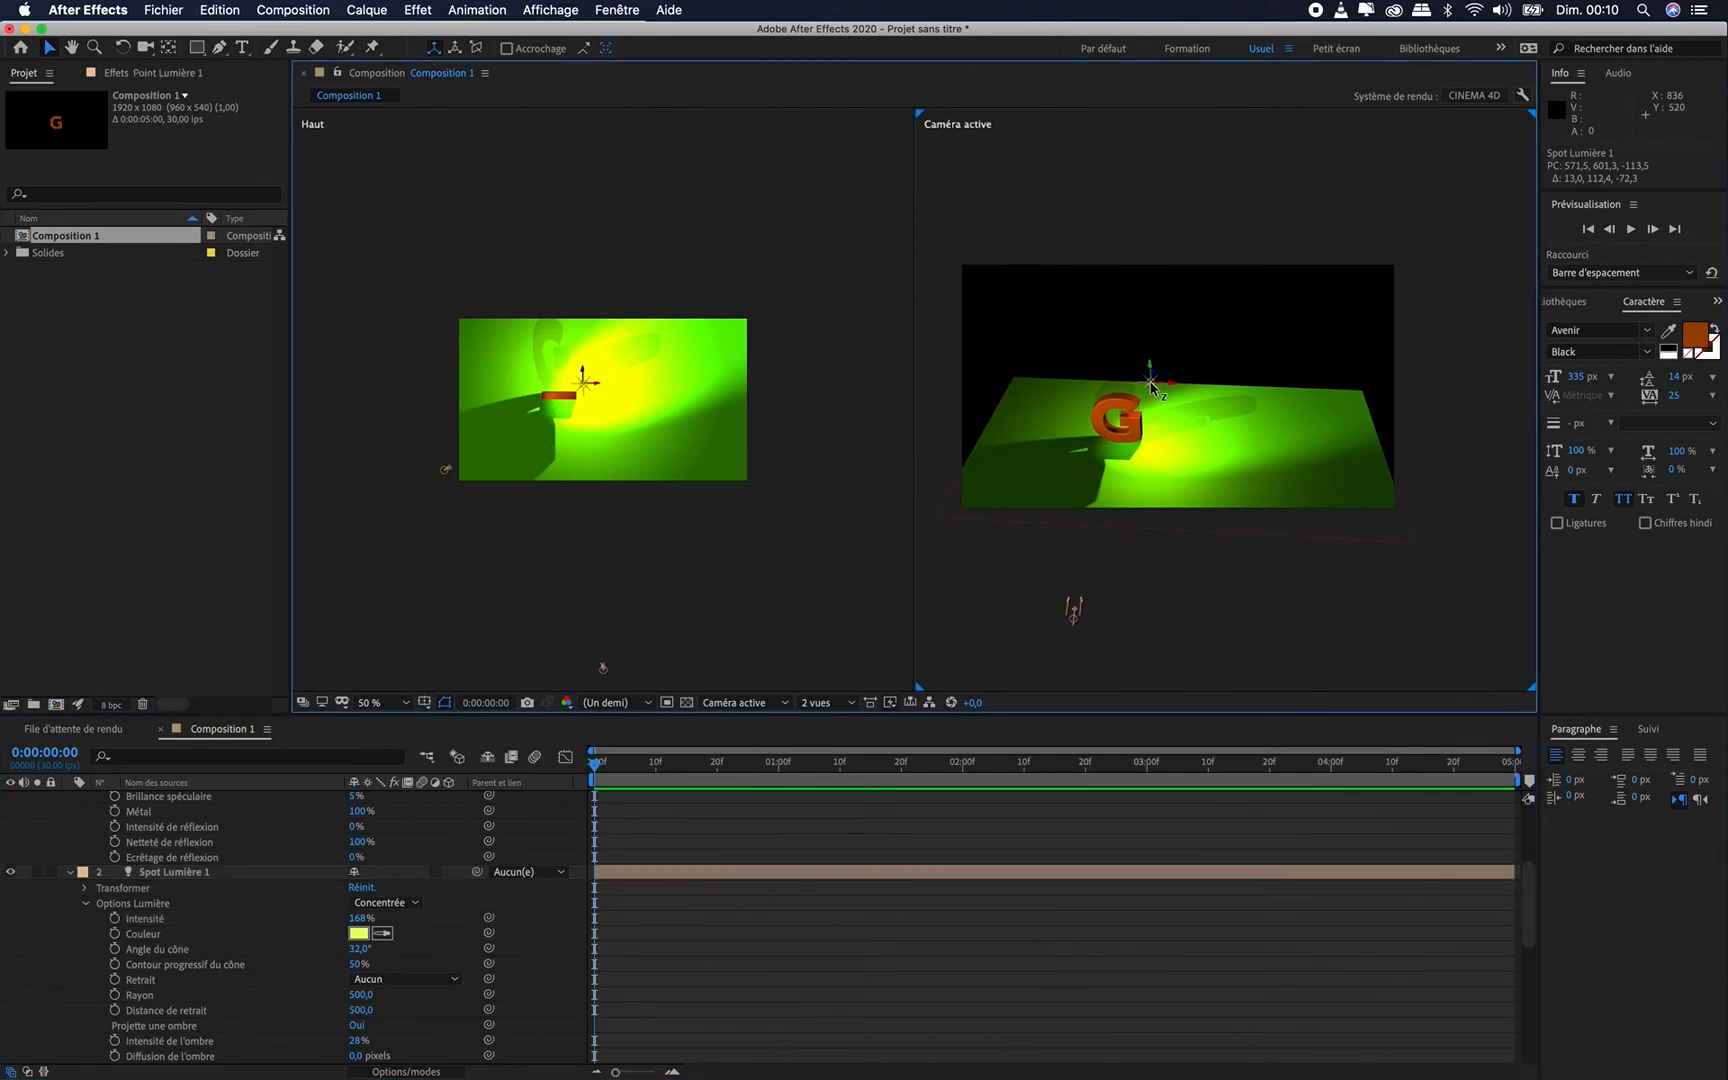
pyautogui.scroll(-3, 172, 922)
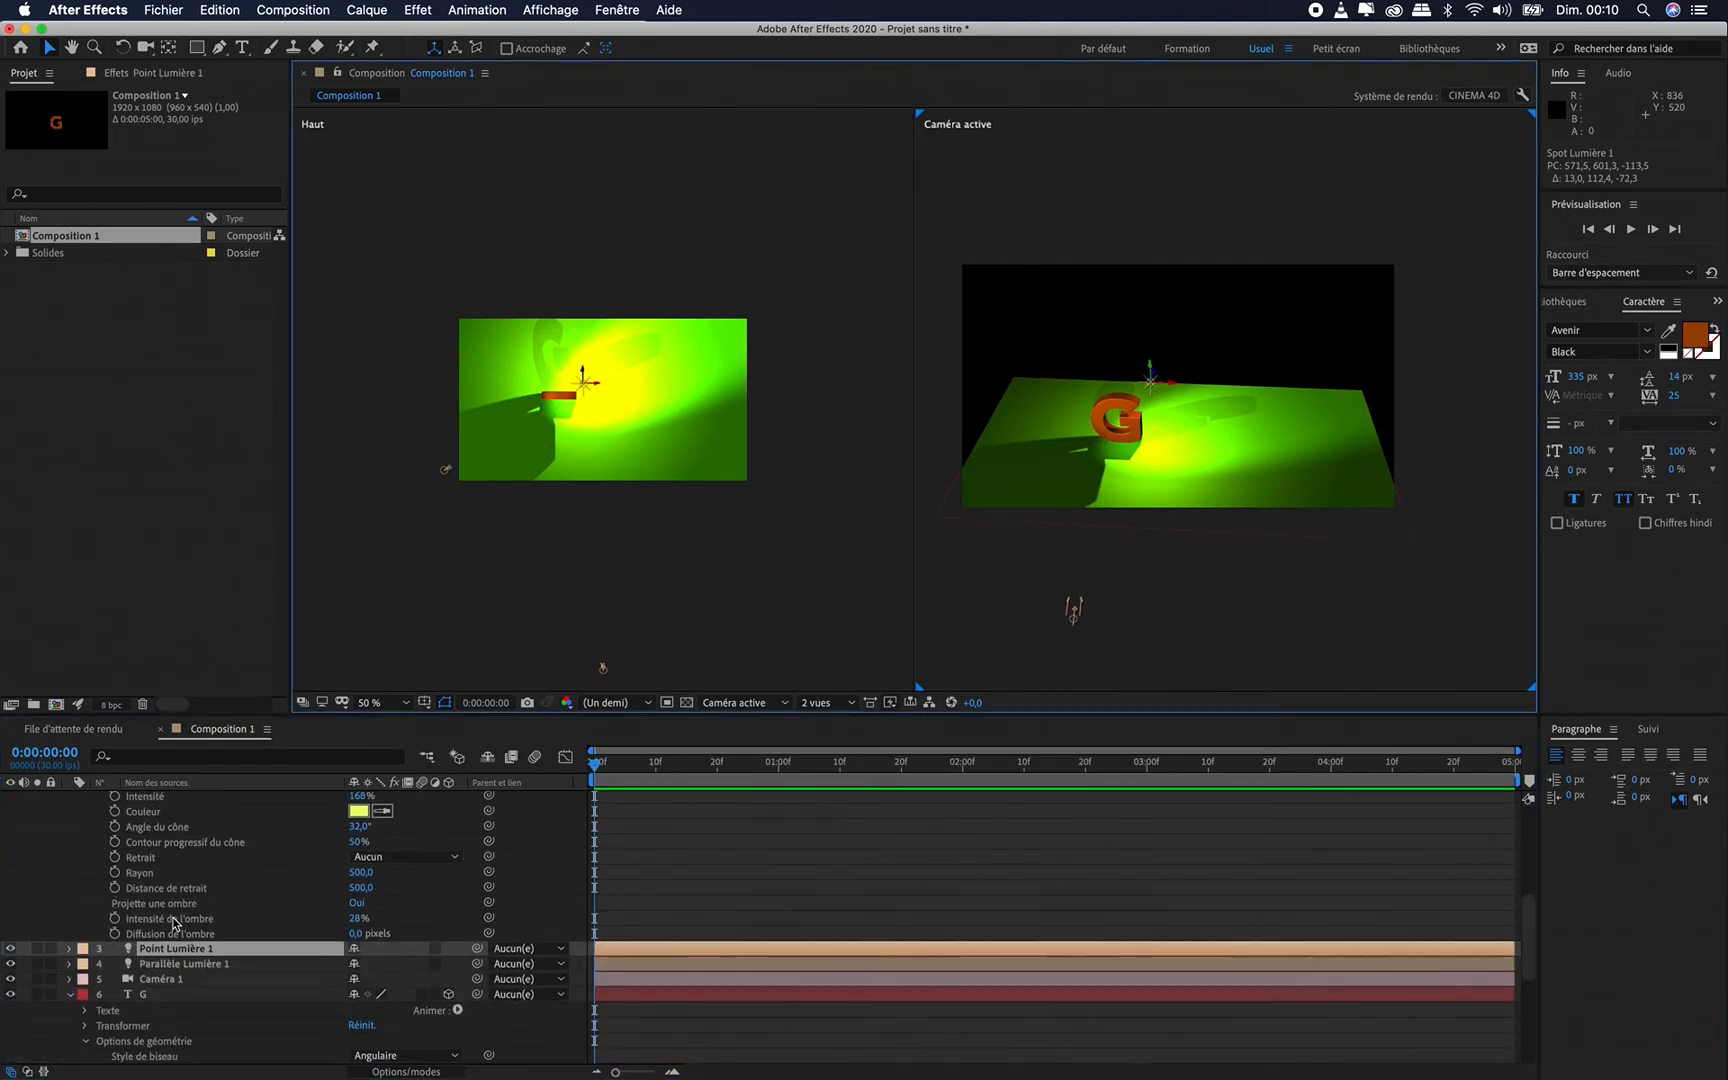
pyautogui.click(368, 10)
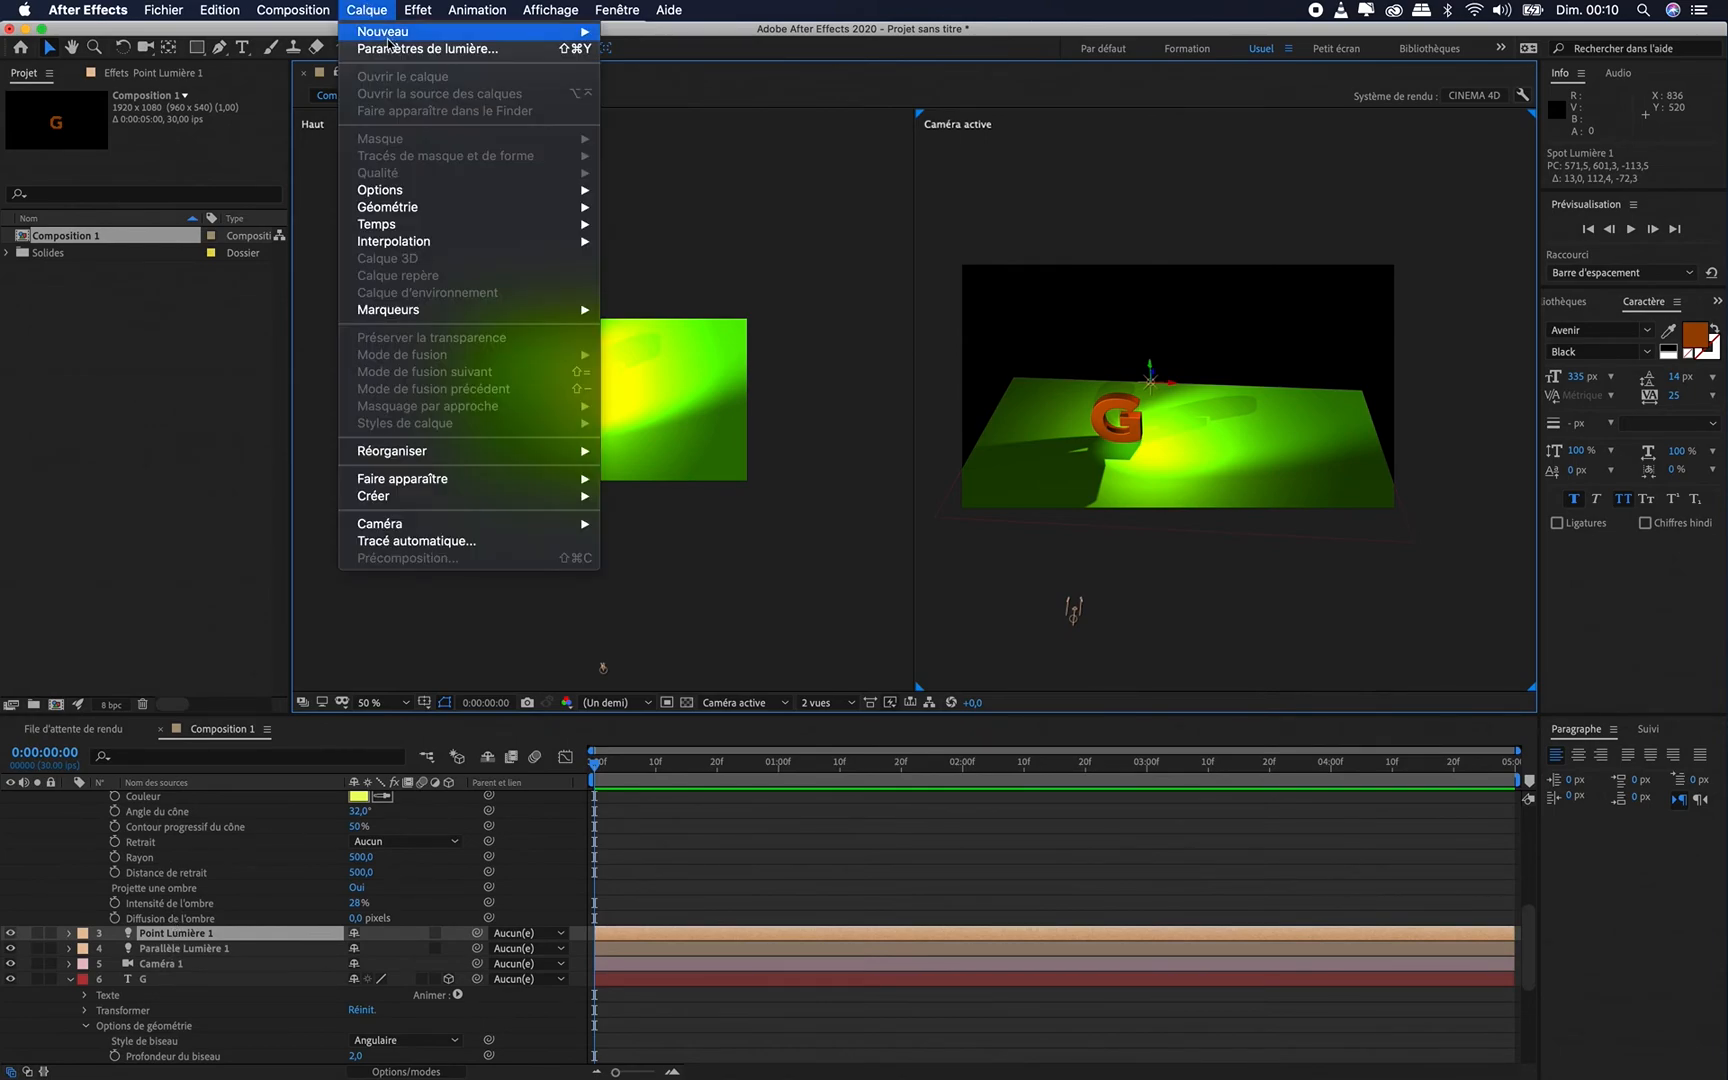
pyautogui.click(400, 60)
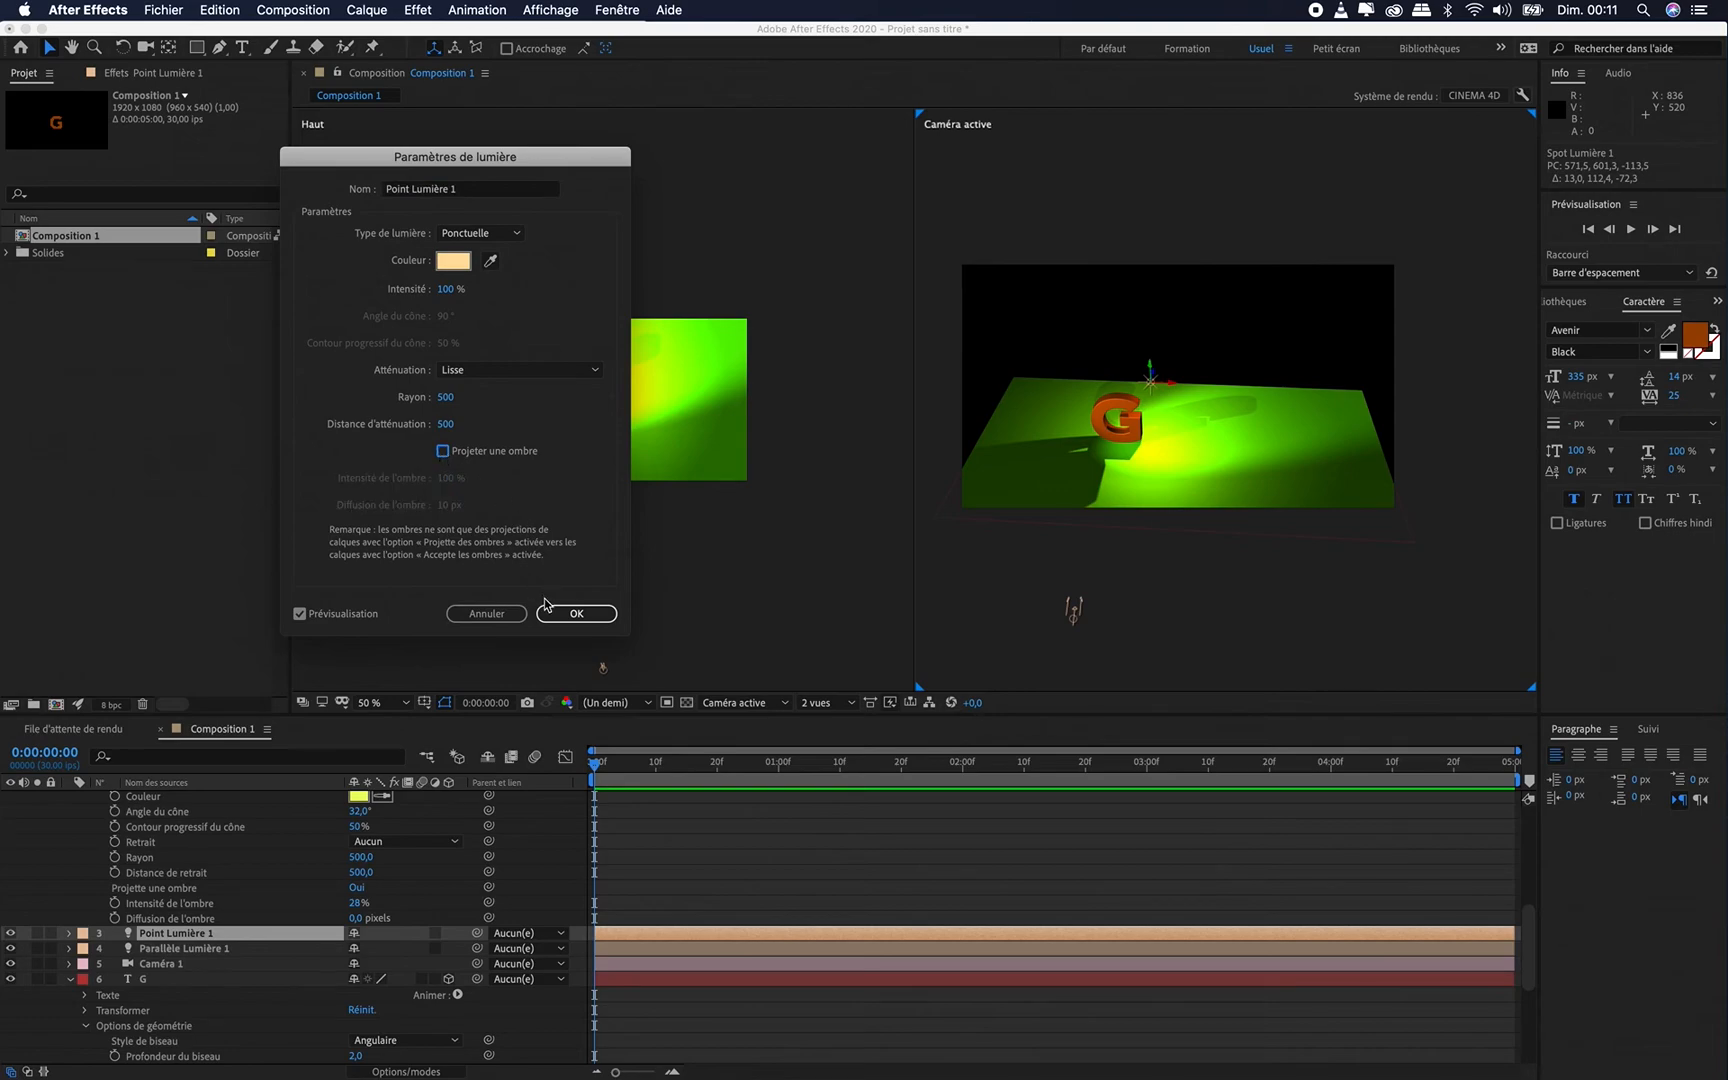
pyautogui.click(576, 613)
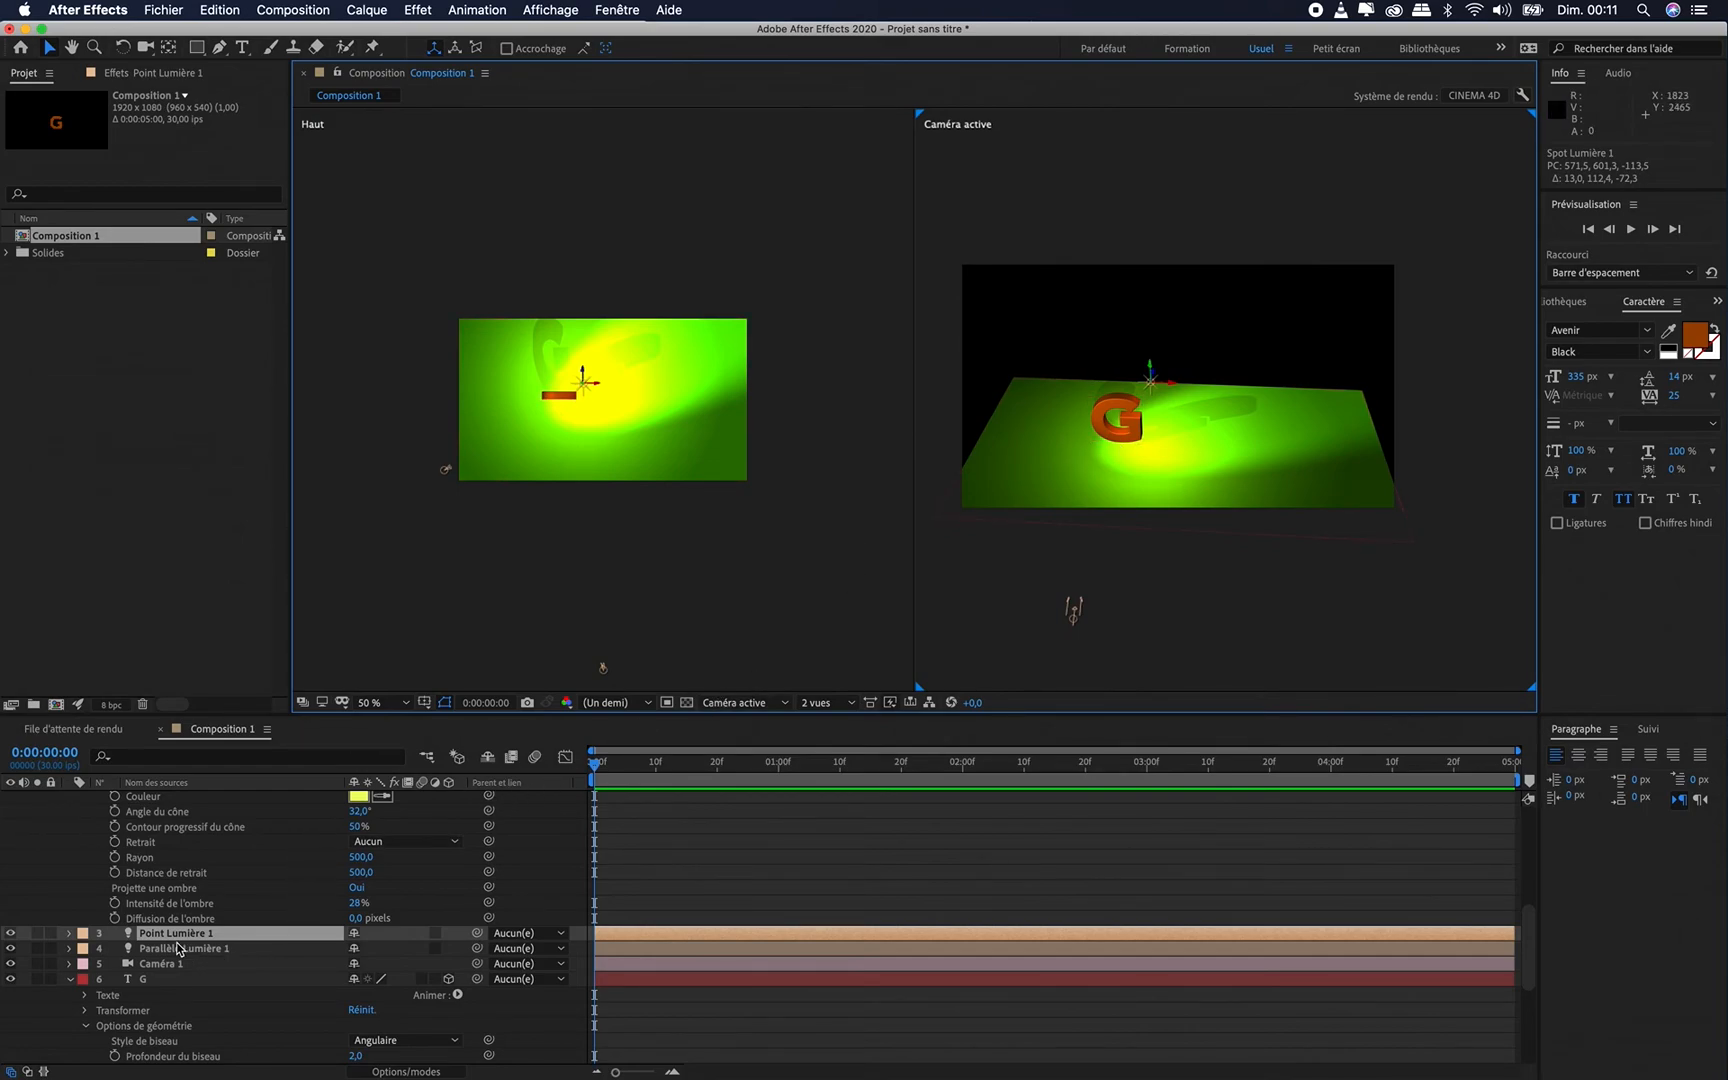
# Turn off shadow casting for Spot Lumière 1 and return the composition to a single view
pyautogui.click(181, 950)
pyautogui.scroll(3, 178, 933)
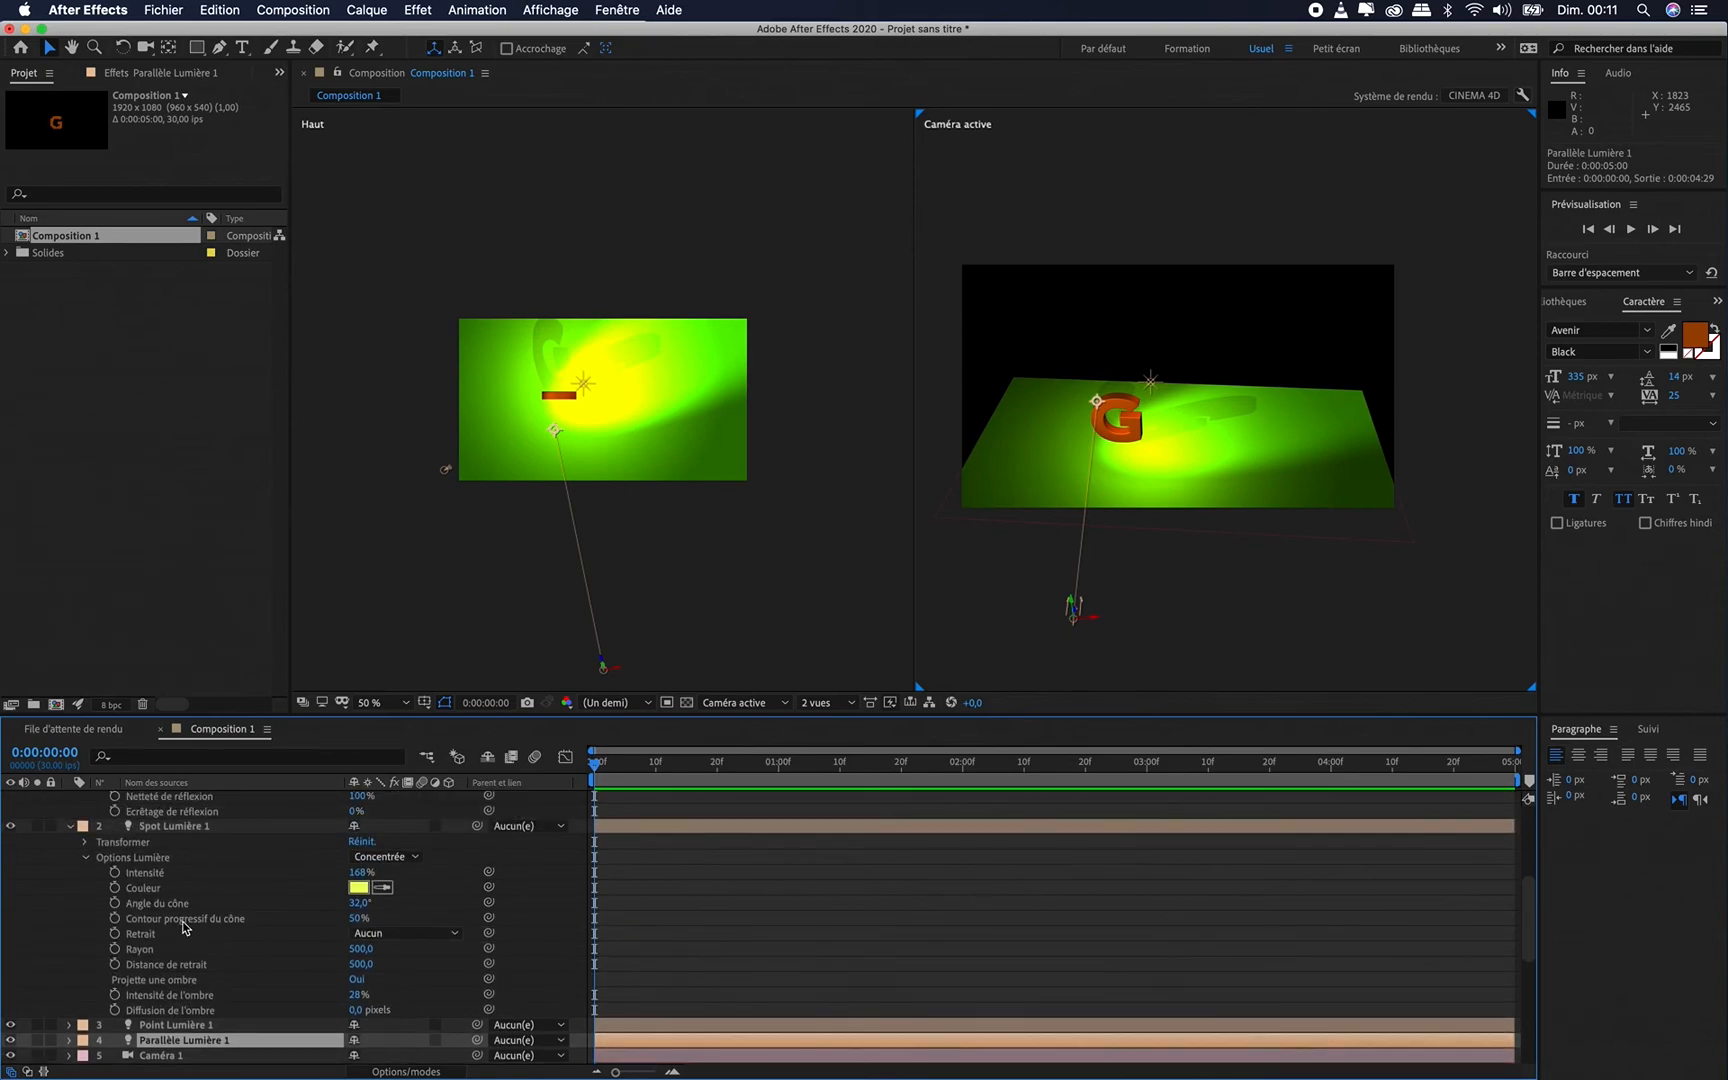
pyautogui.click(200, 827)
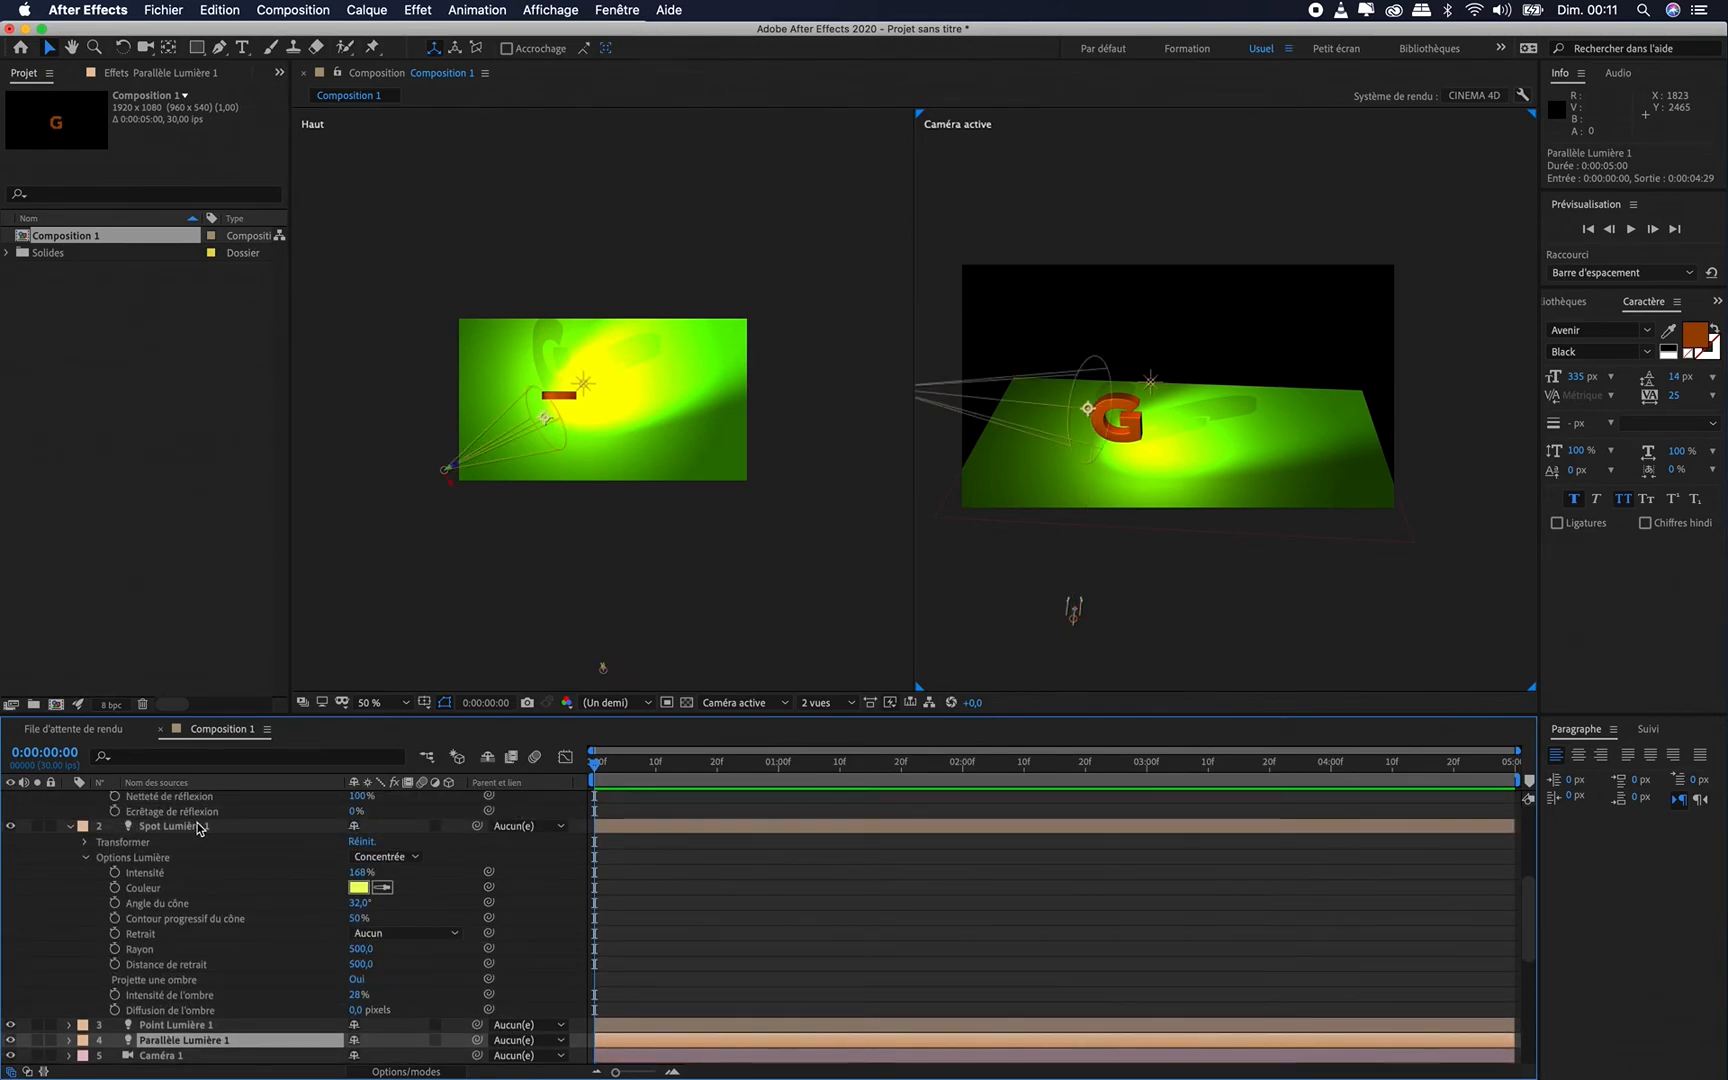
pyautogui.click(362, 980)
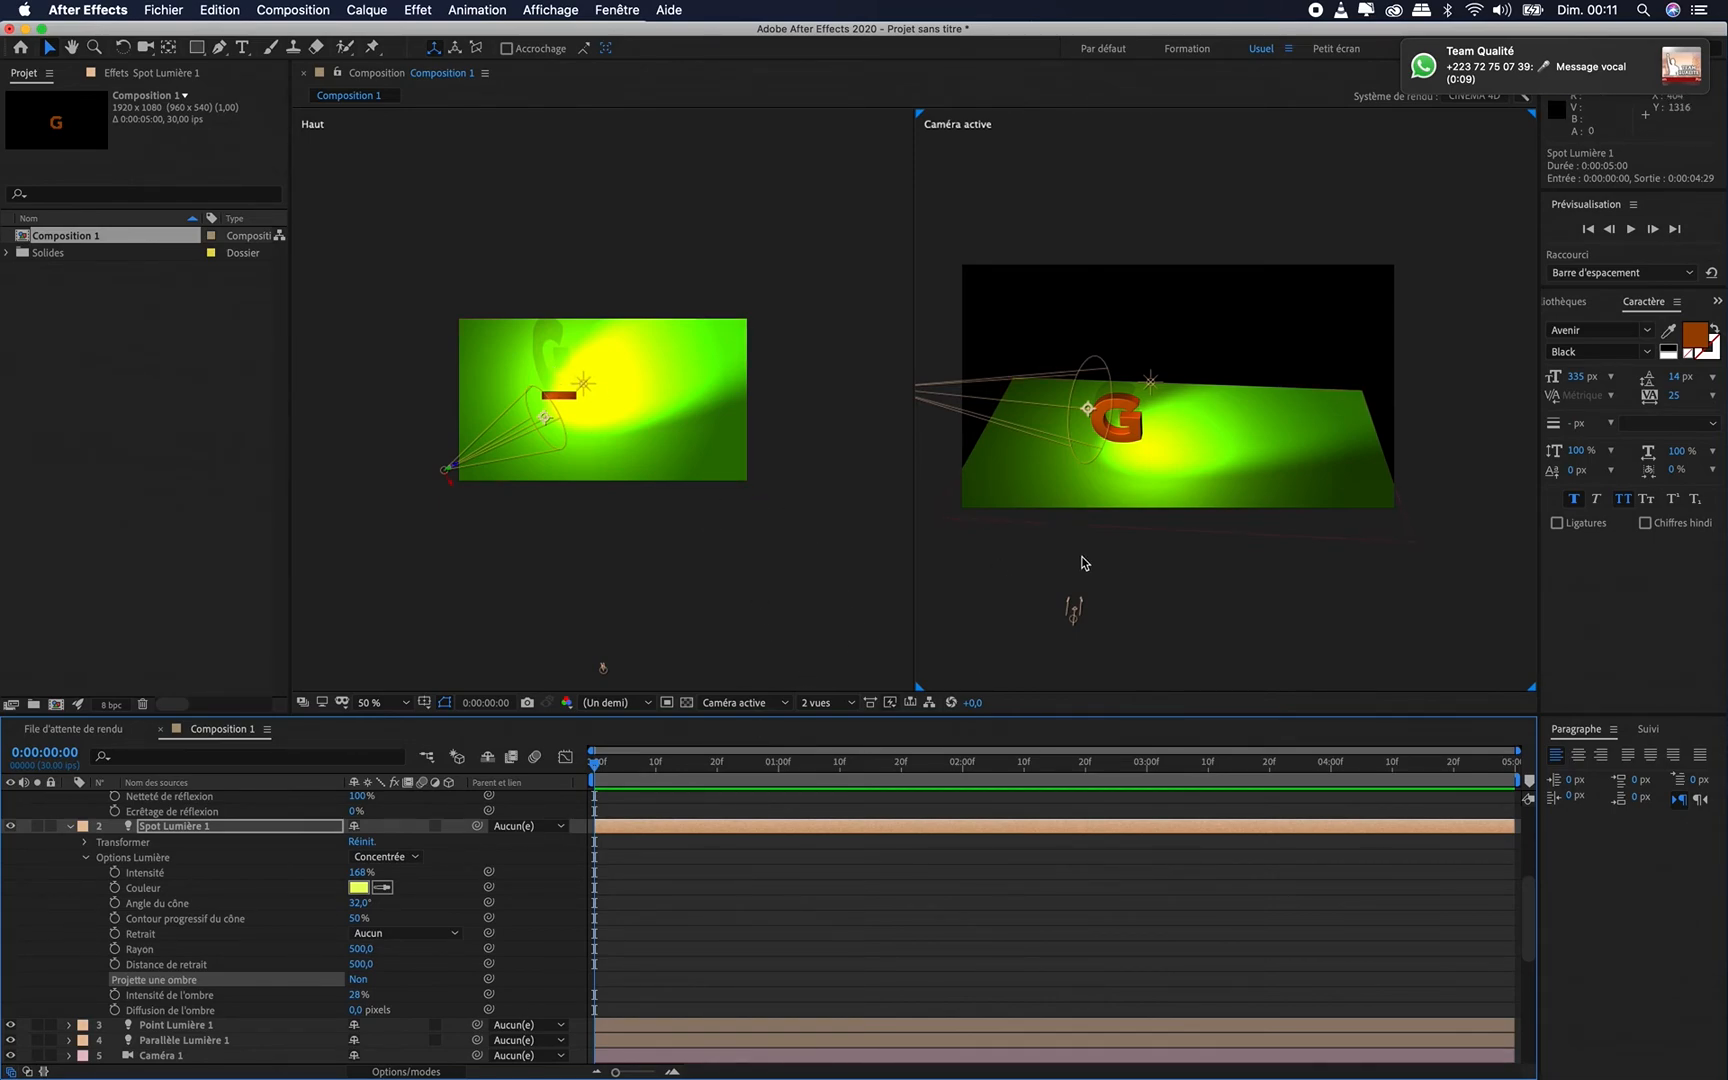
pyautogui.click(815, 702)
pyautogui.click(826, 720)
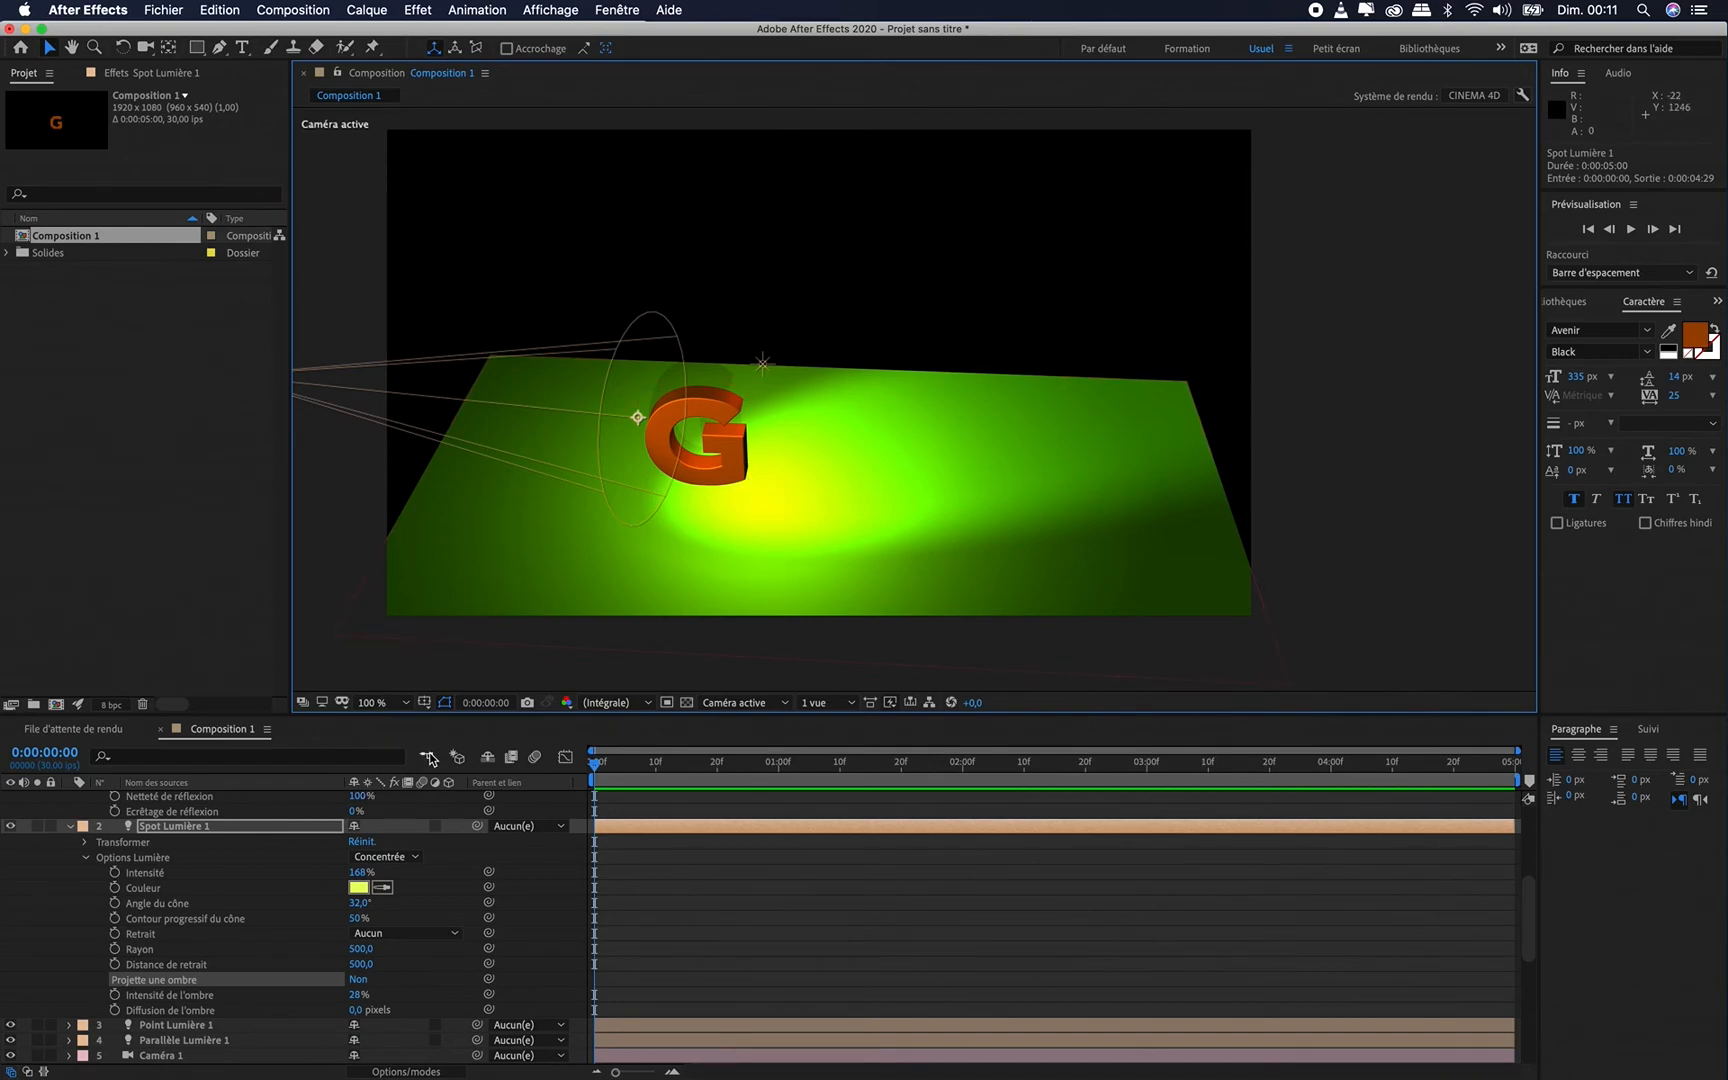
# Add starting keyframes for Caméra 1's Point ciblé, Position and Orientation at 0:00:00:00, and move the current time to 0:00:04:29
pyautogui.scroll(5, 148, 851)
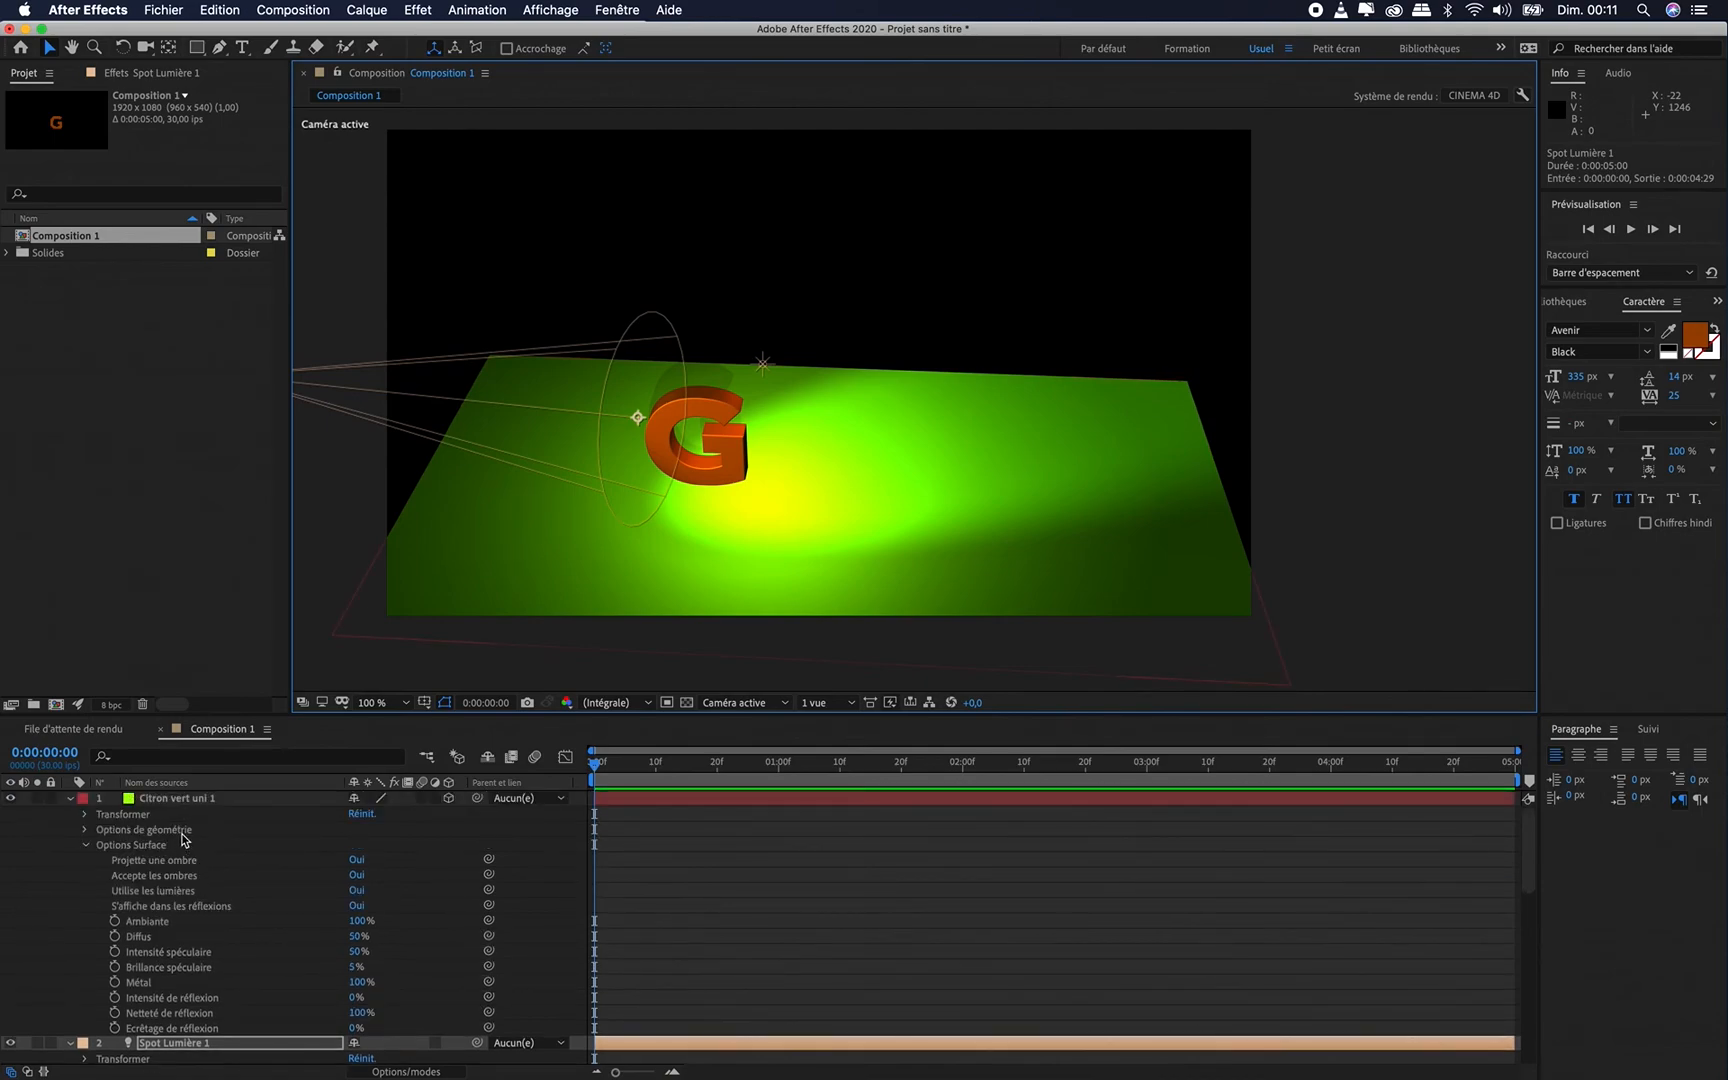
pyautogui.scroll(-10, 182, 872)
pyautogui.scroll(5, 184, 876)
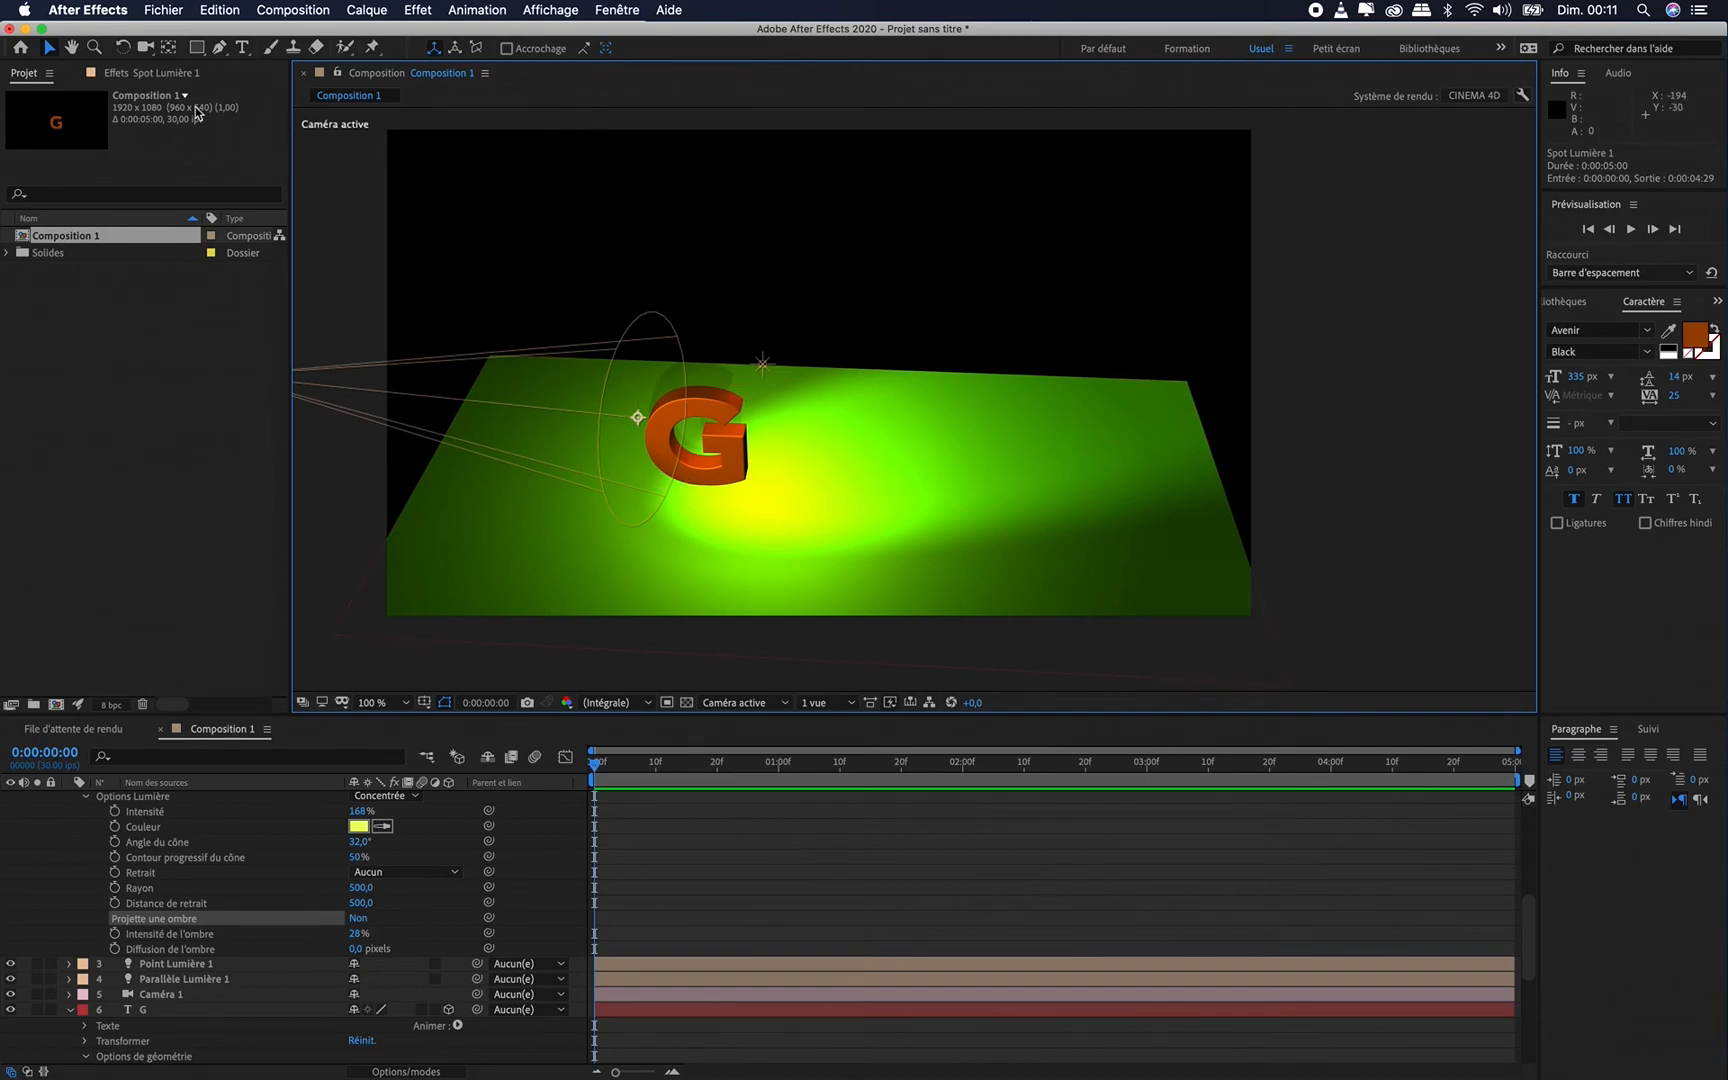
pyautogui.click(145, 48)
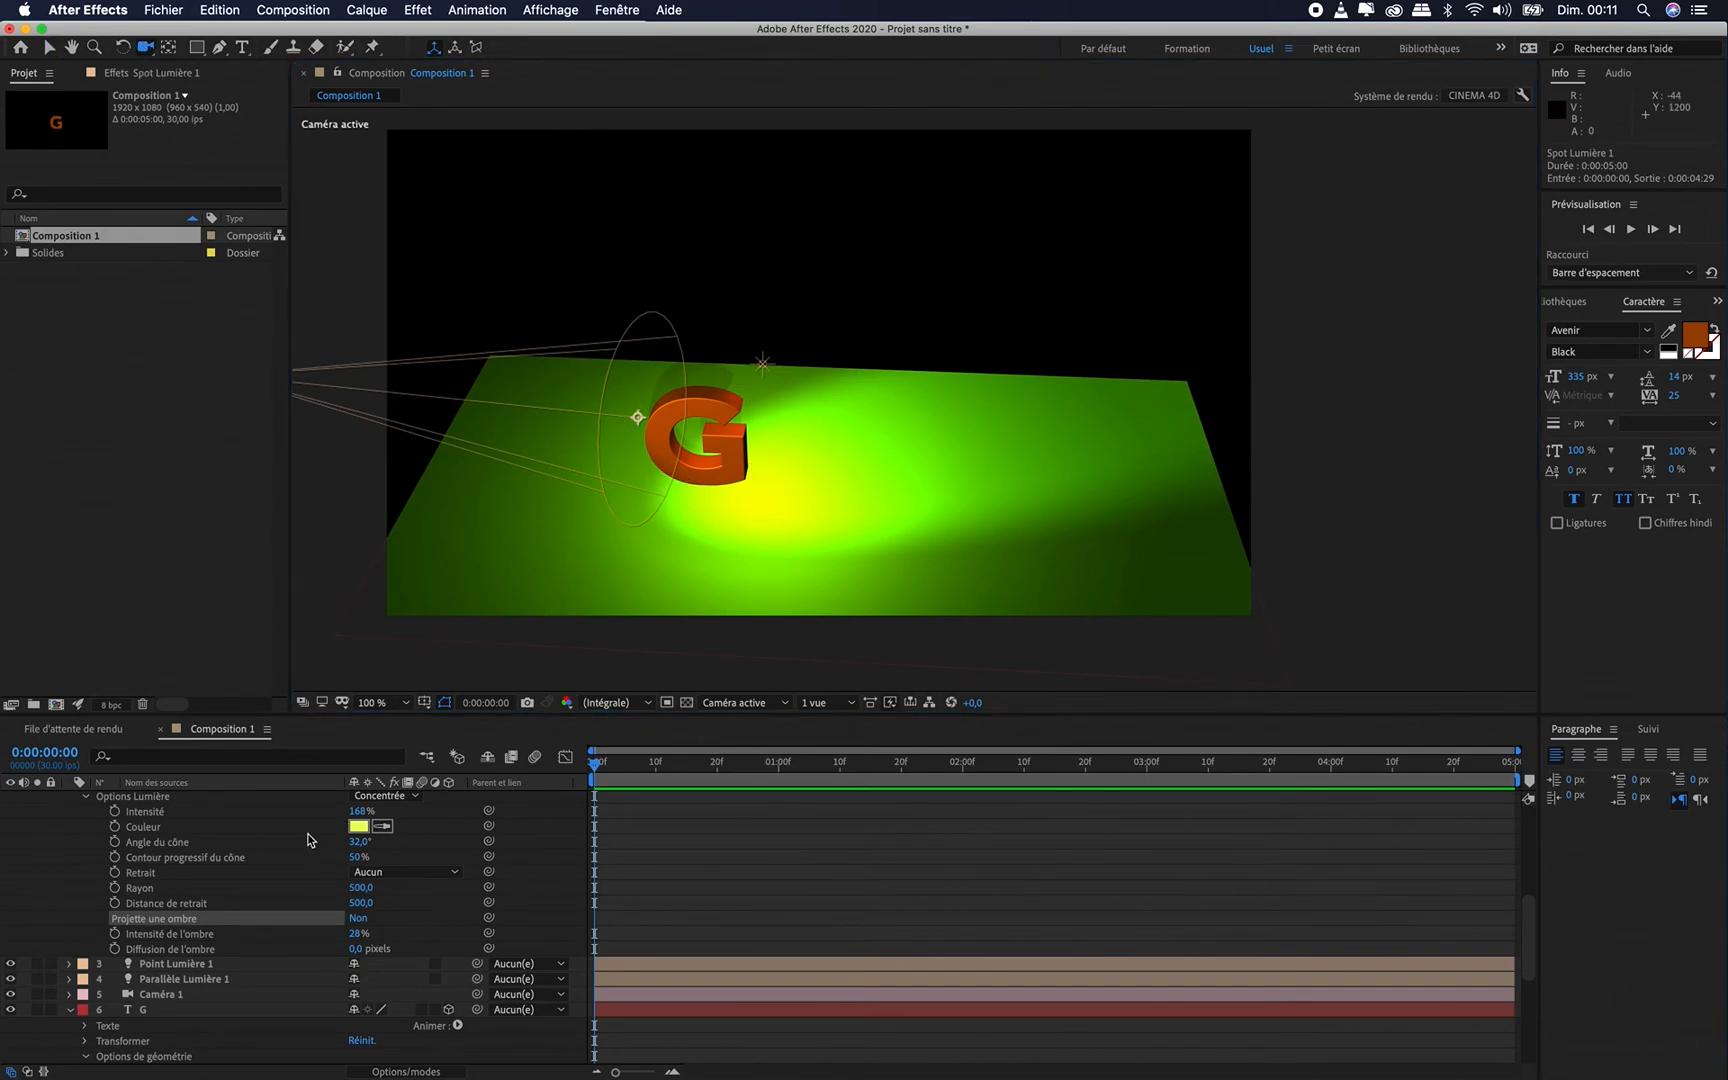
pyautogui.scroll(5, 122, 818)
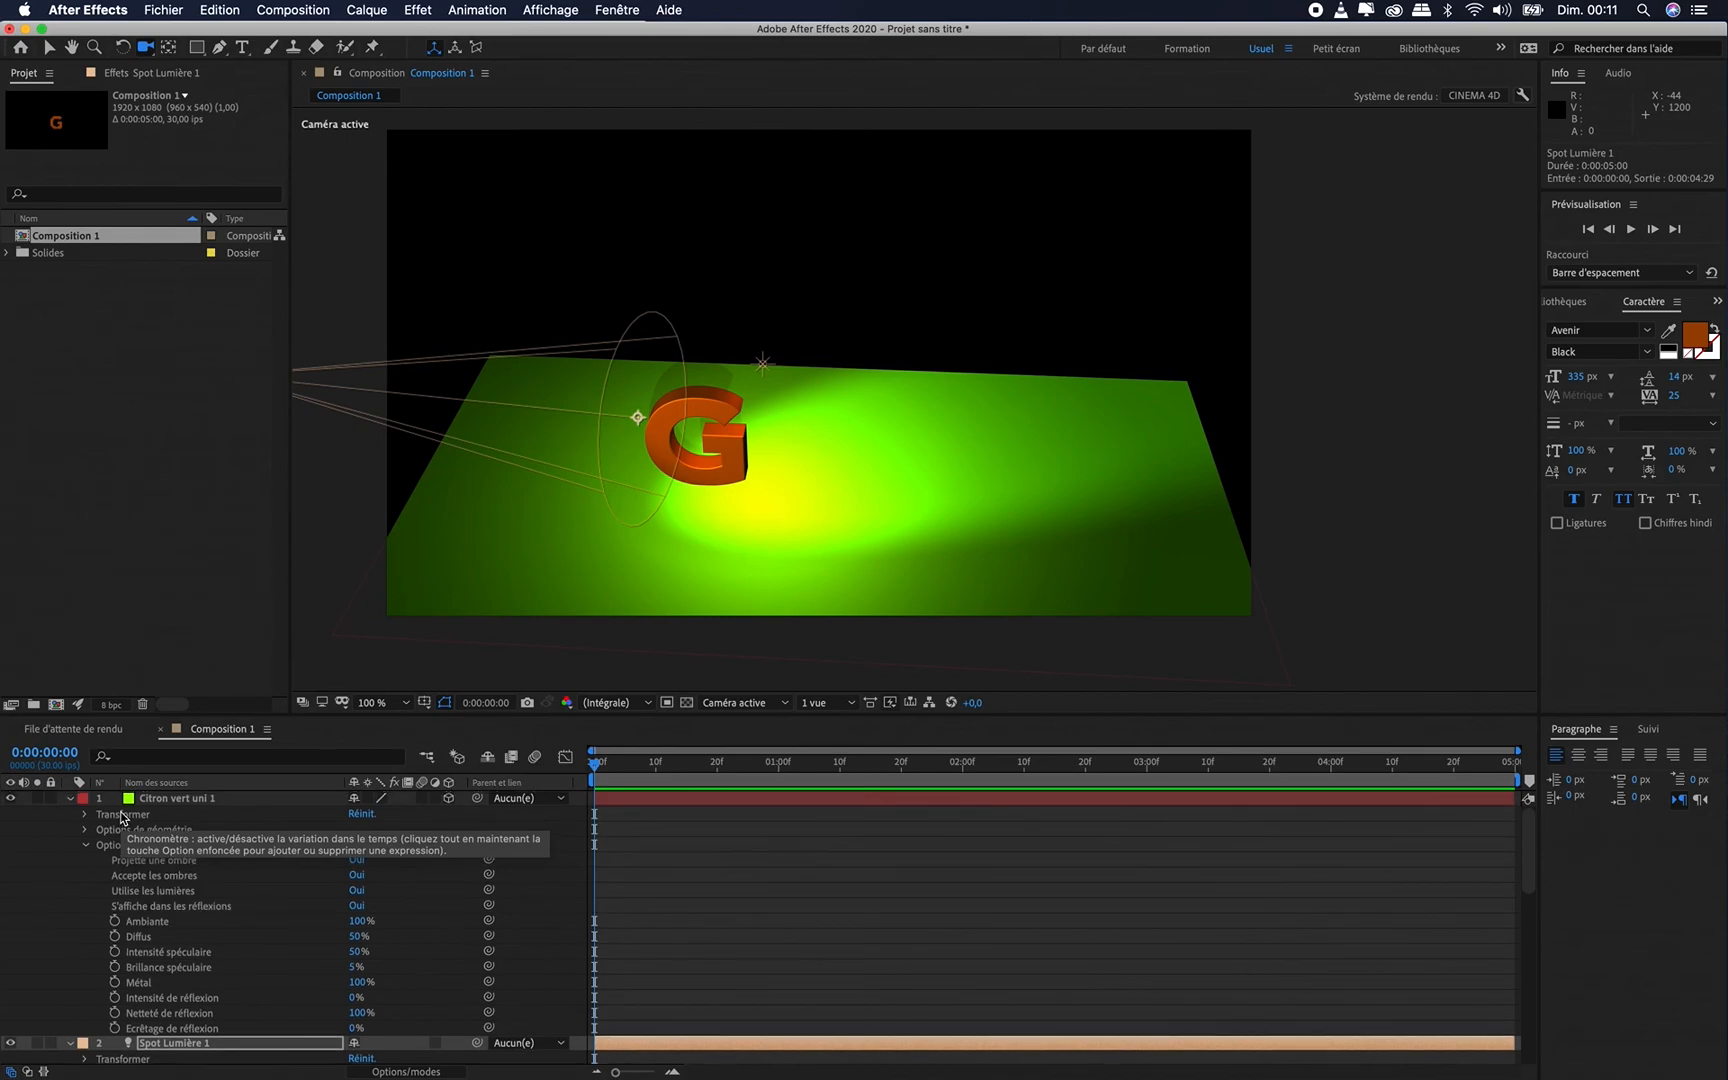
pyautogui.scroll(-5, 122, 818)
pyautogui.scroll(-6, 120, 816)
pyautogui.scroll(2, 120, 816)
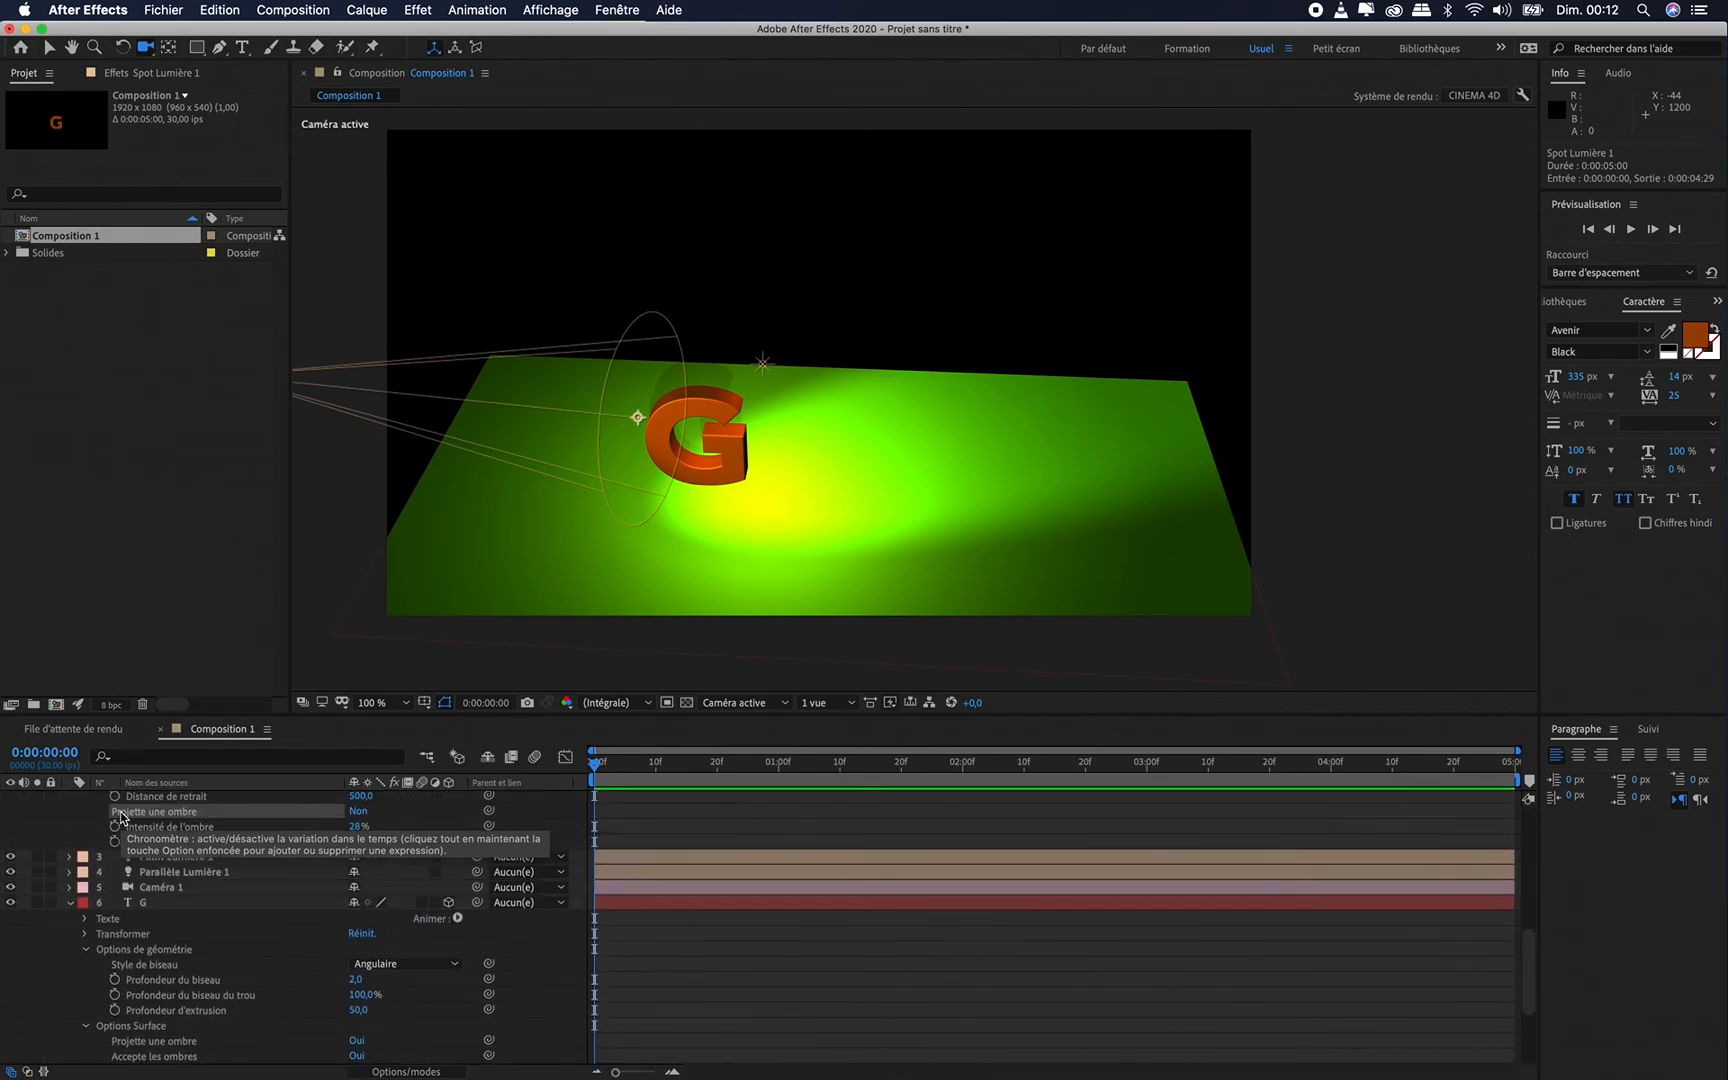
pyautogui.click(70, 887)
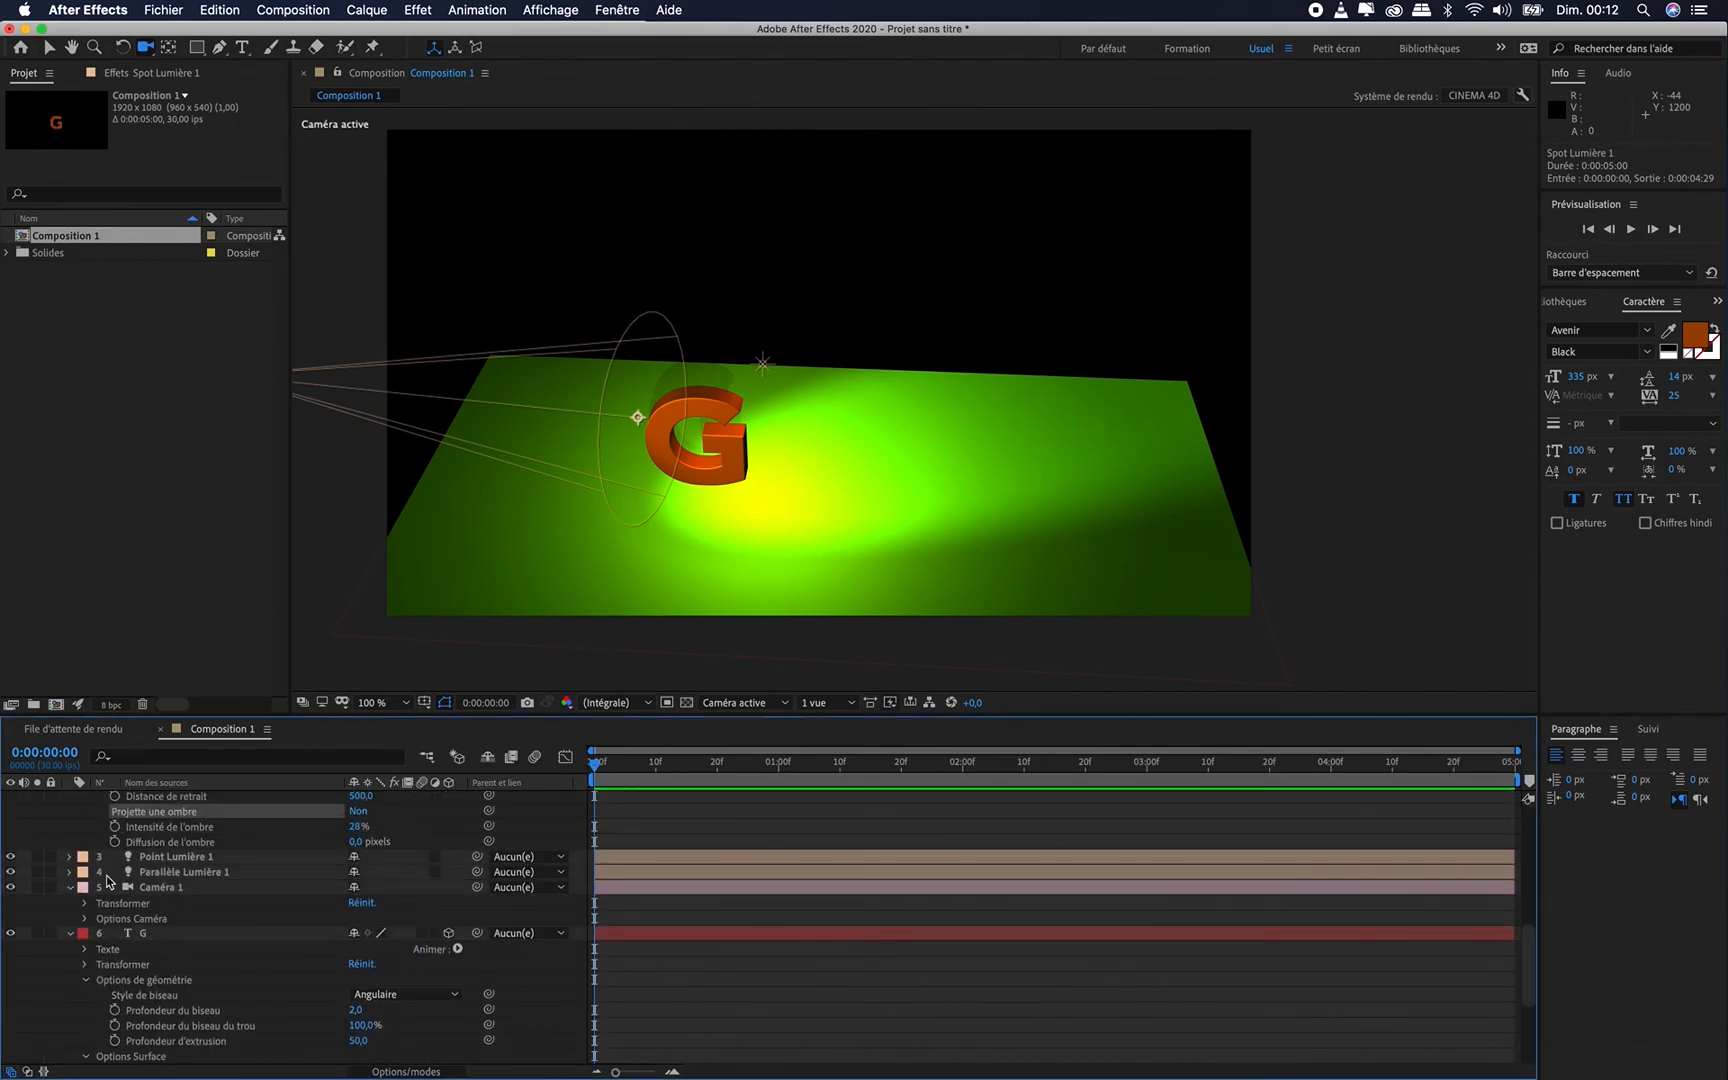
pyautogui.click(85, 903)
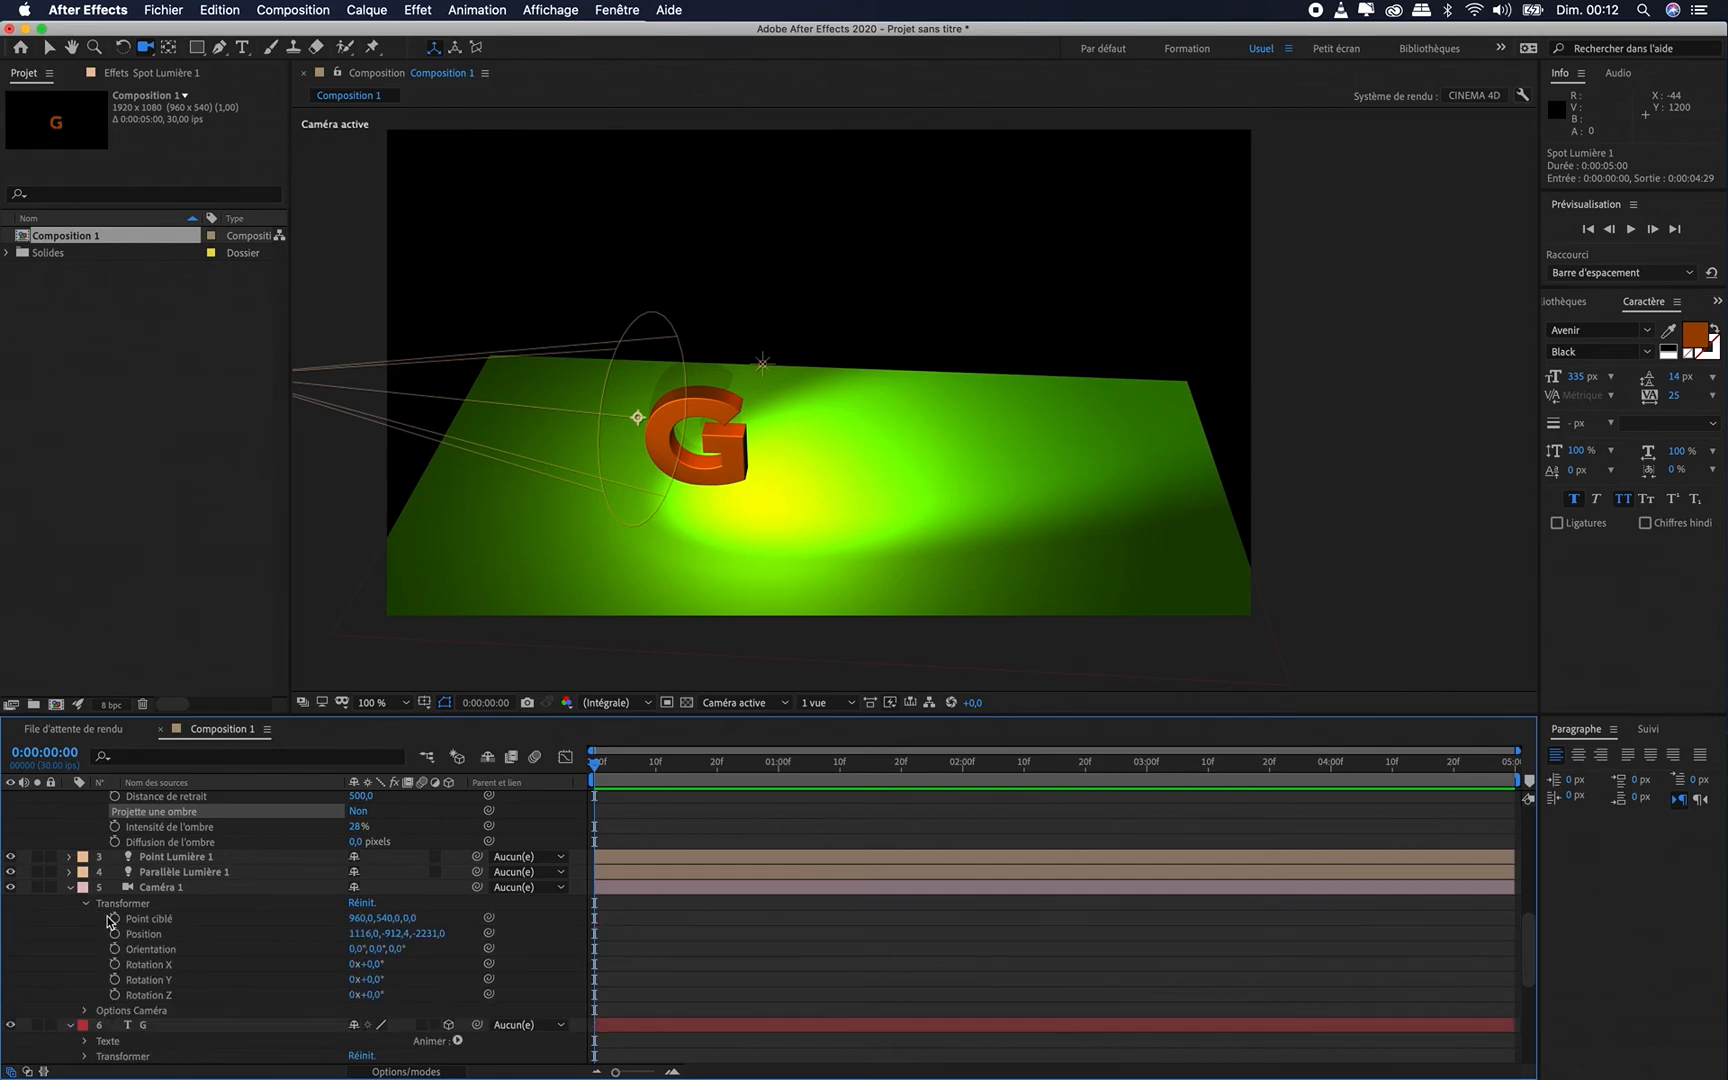
pyautogui.moveTo(116, 921); pyautogui.dragTo(114, 952)
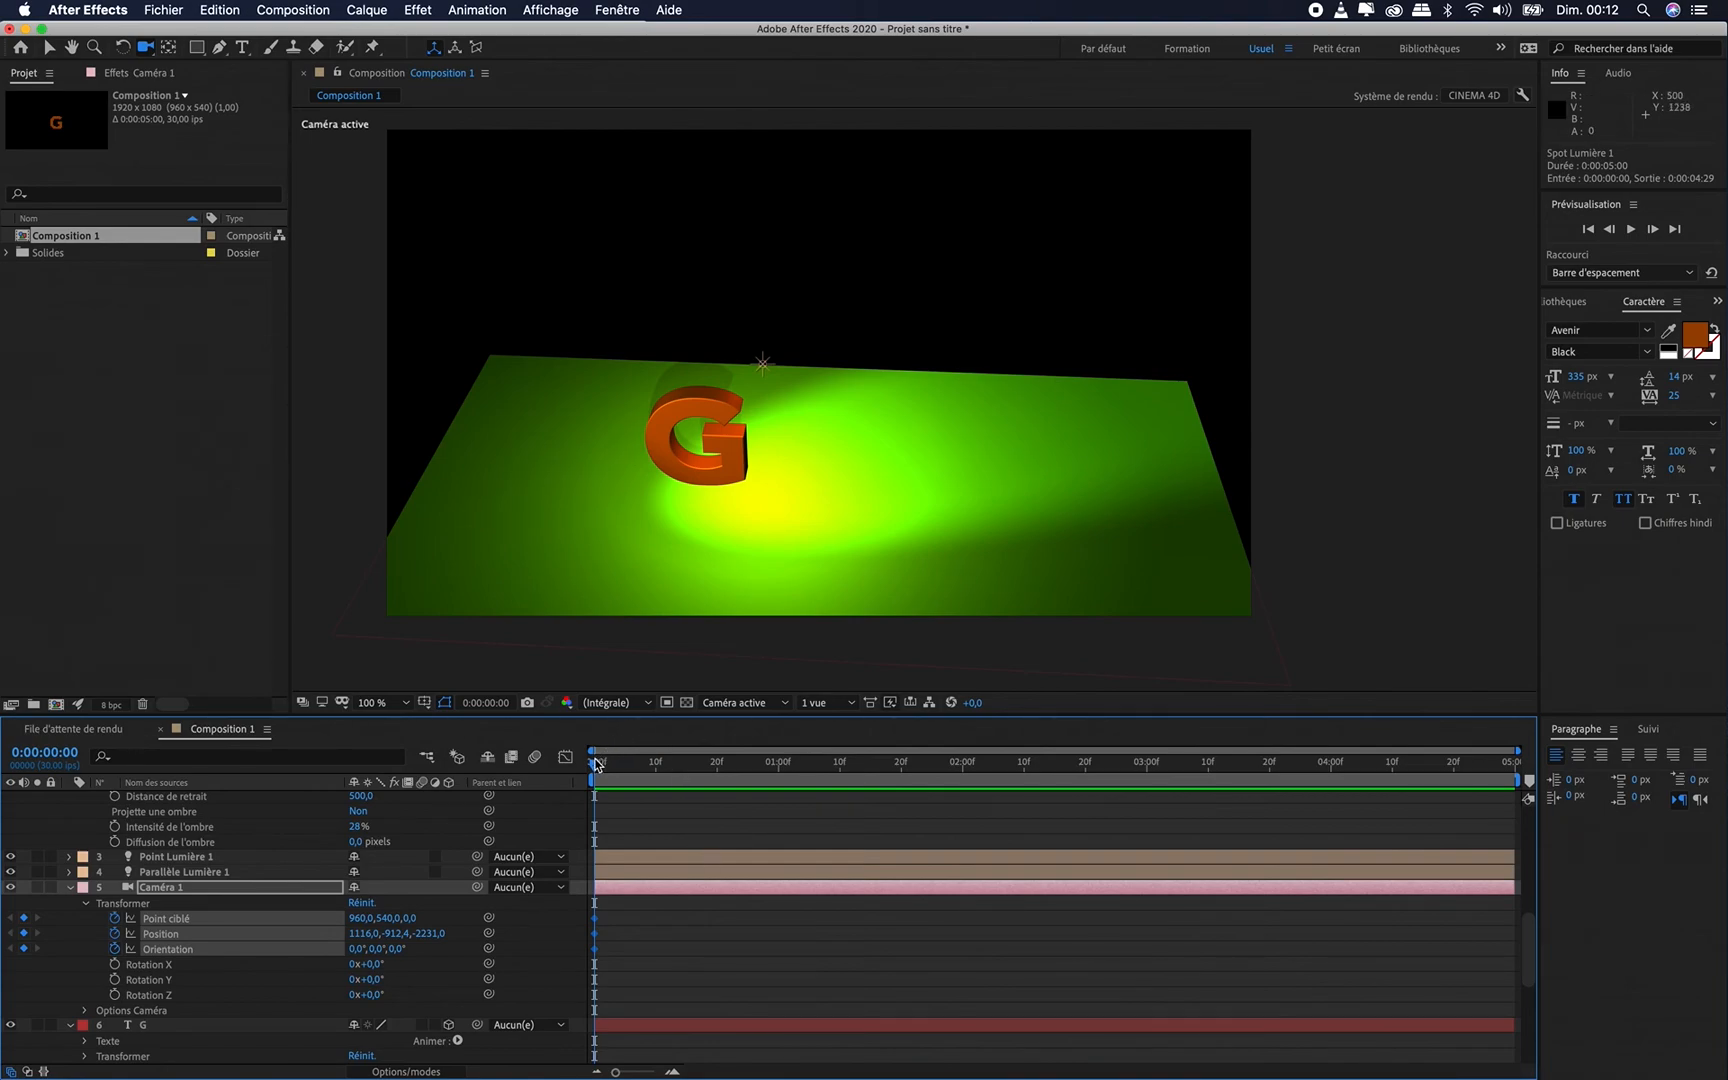
pyautogui.moveTo(595, 765); pyautogui.dragTo(1509, 762)
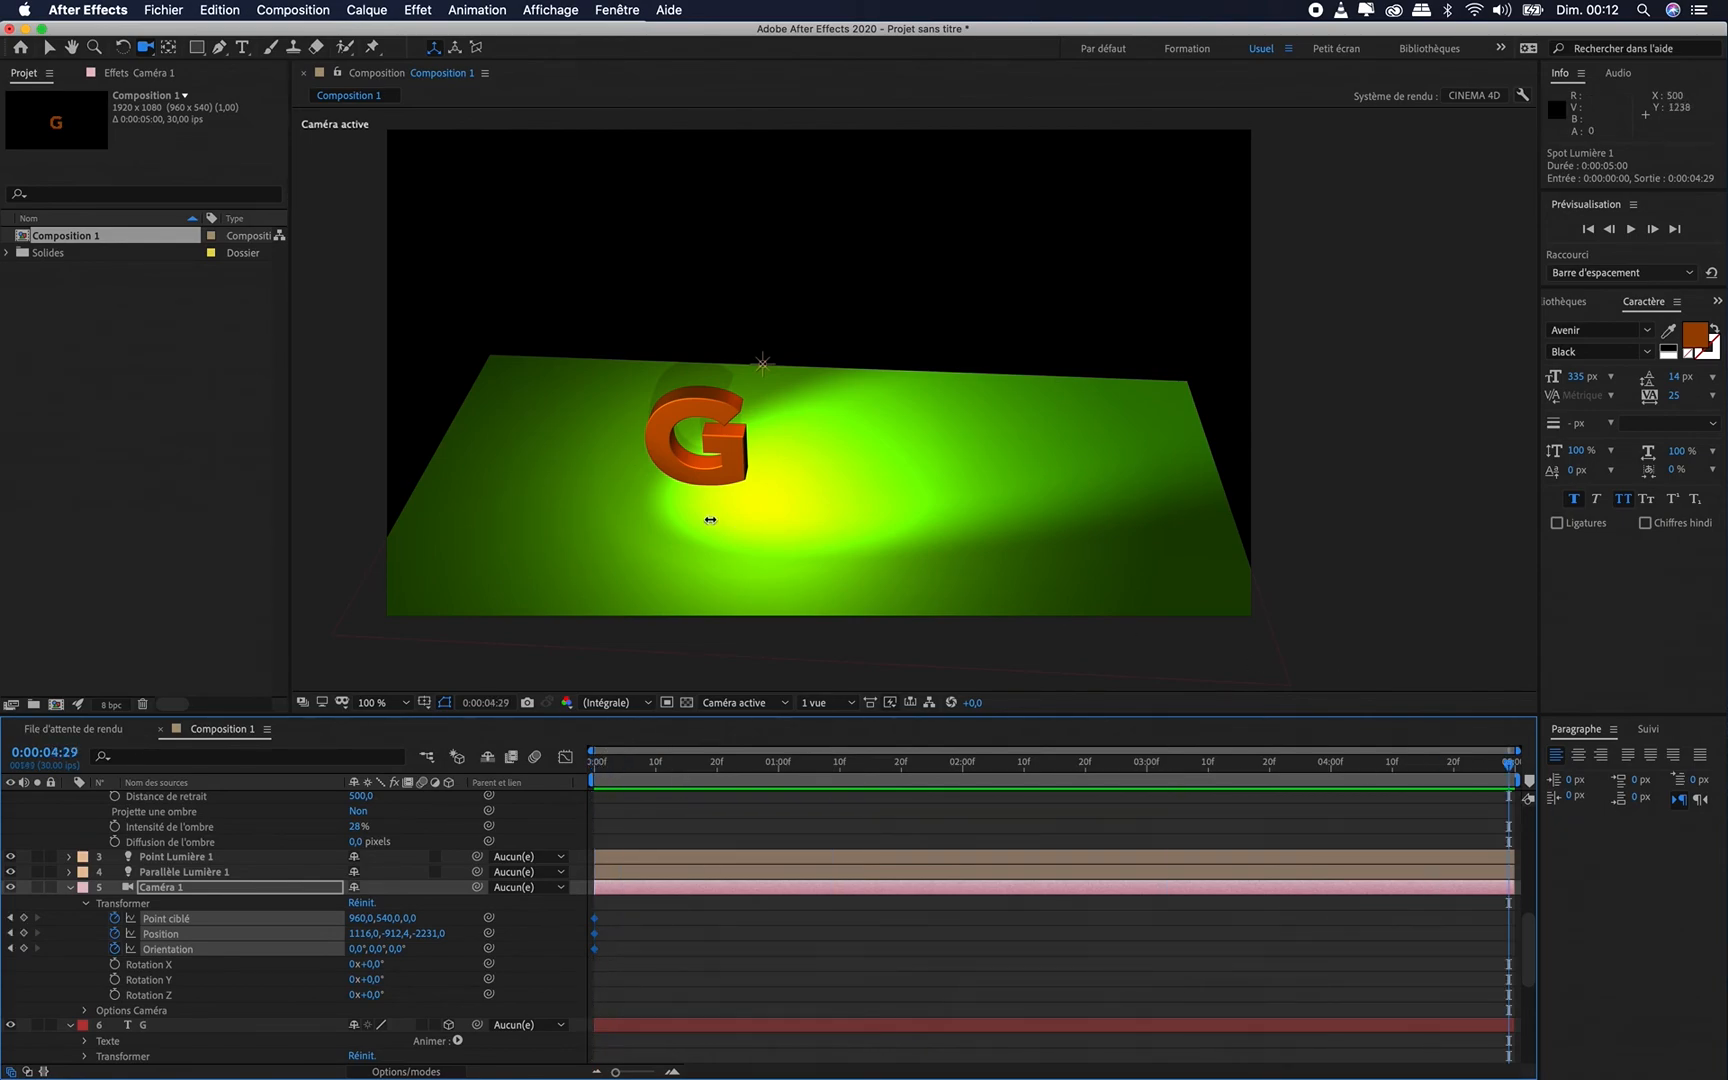
# At 0:00:04:29, orbit Caméra 1 lower and dolly in towards the G, ending at a Position of about 1100, -63, -1606
pyautogui.moveTo(718, 502); pyautogui.dragTo(714, 478)
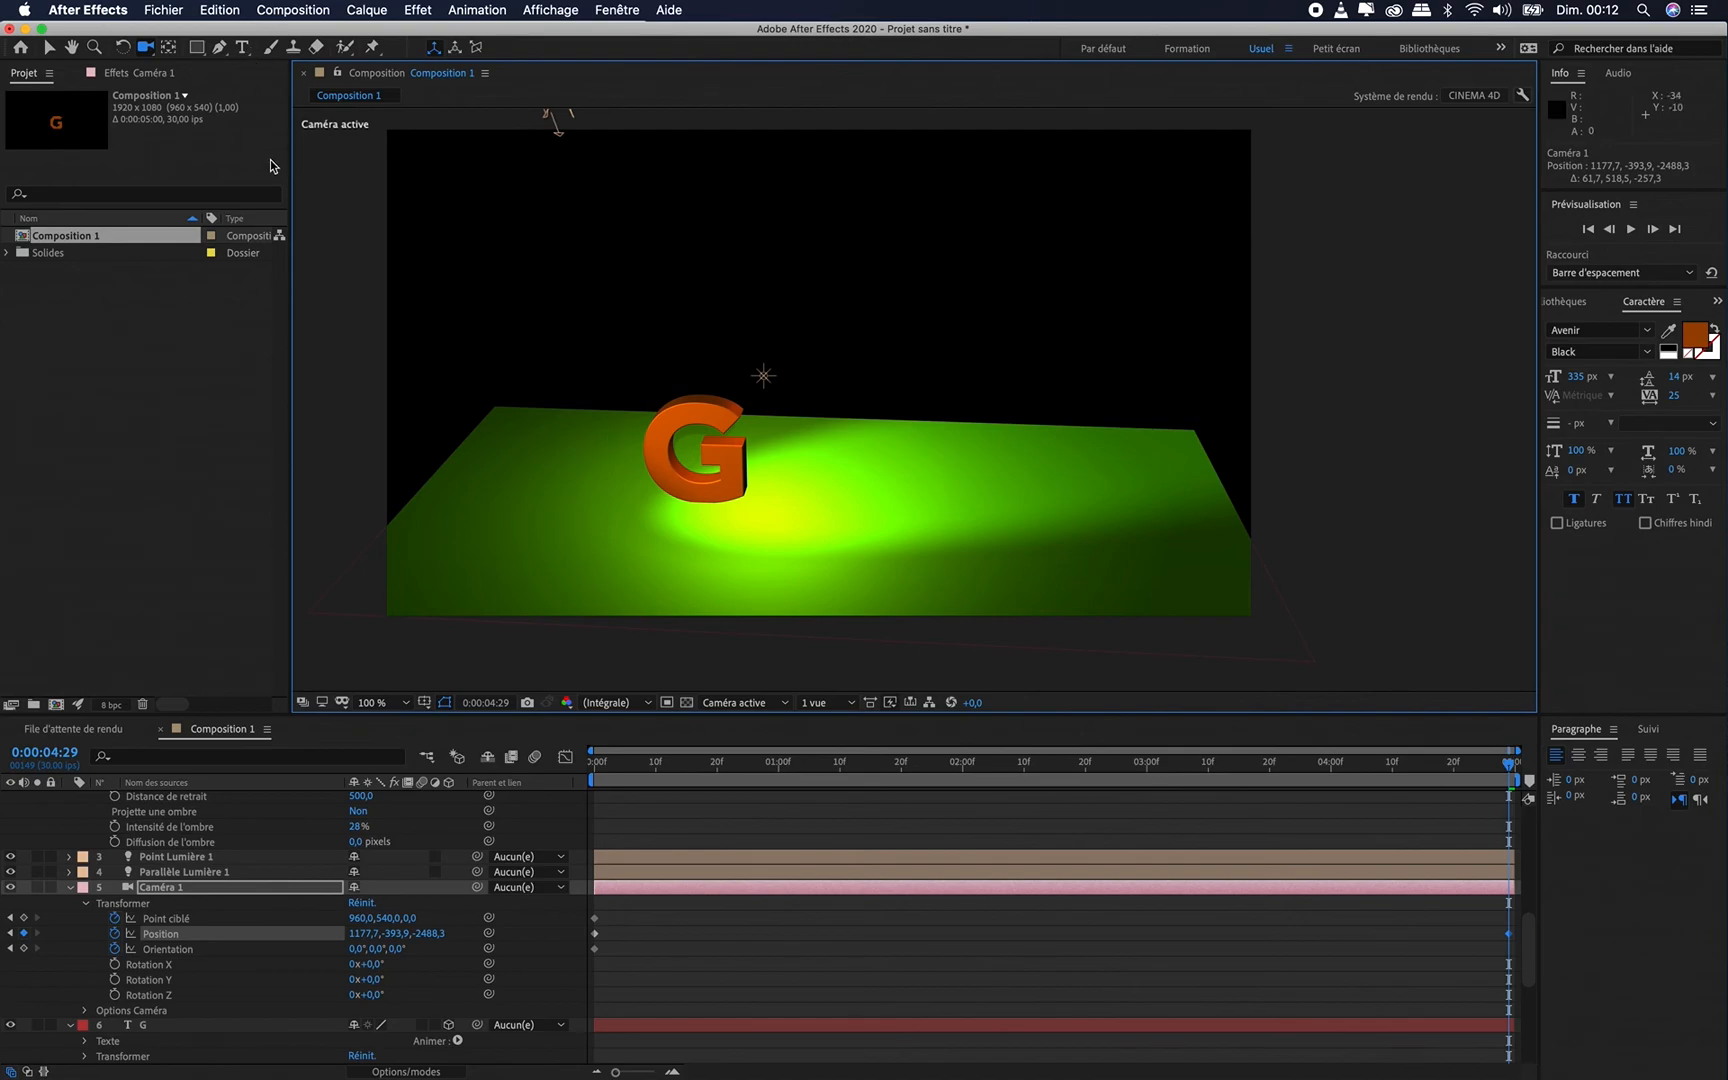
pyautogui.click(148, 50)
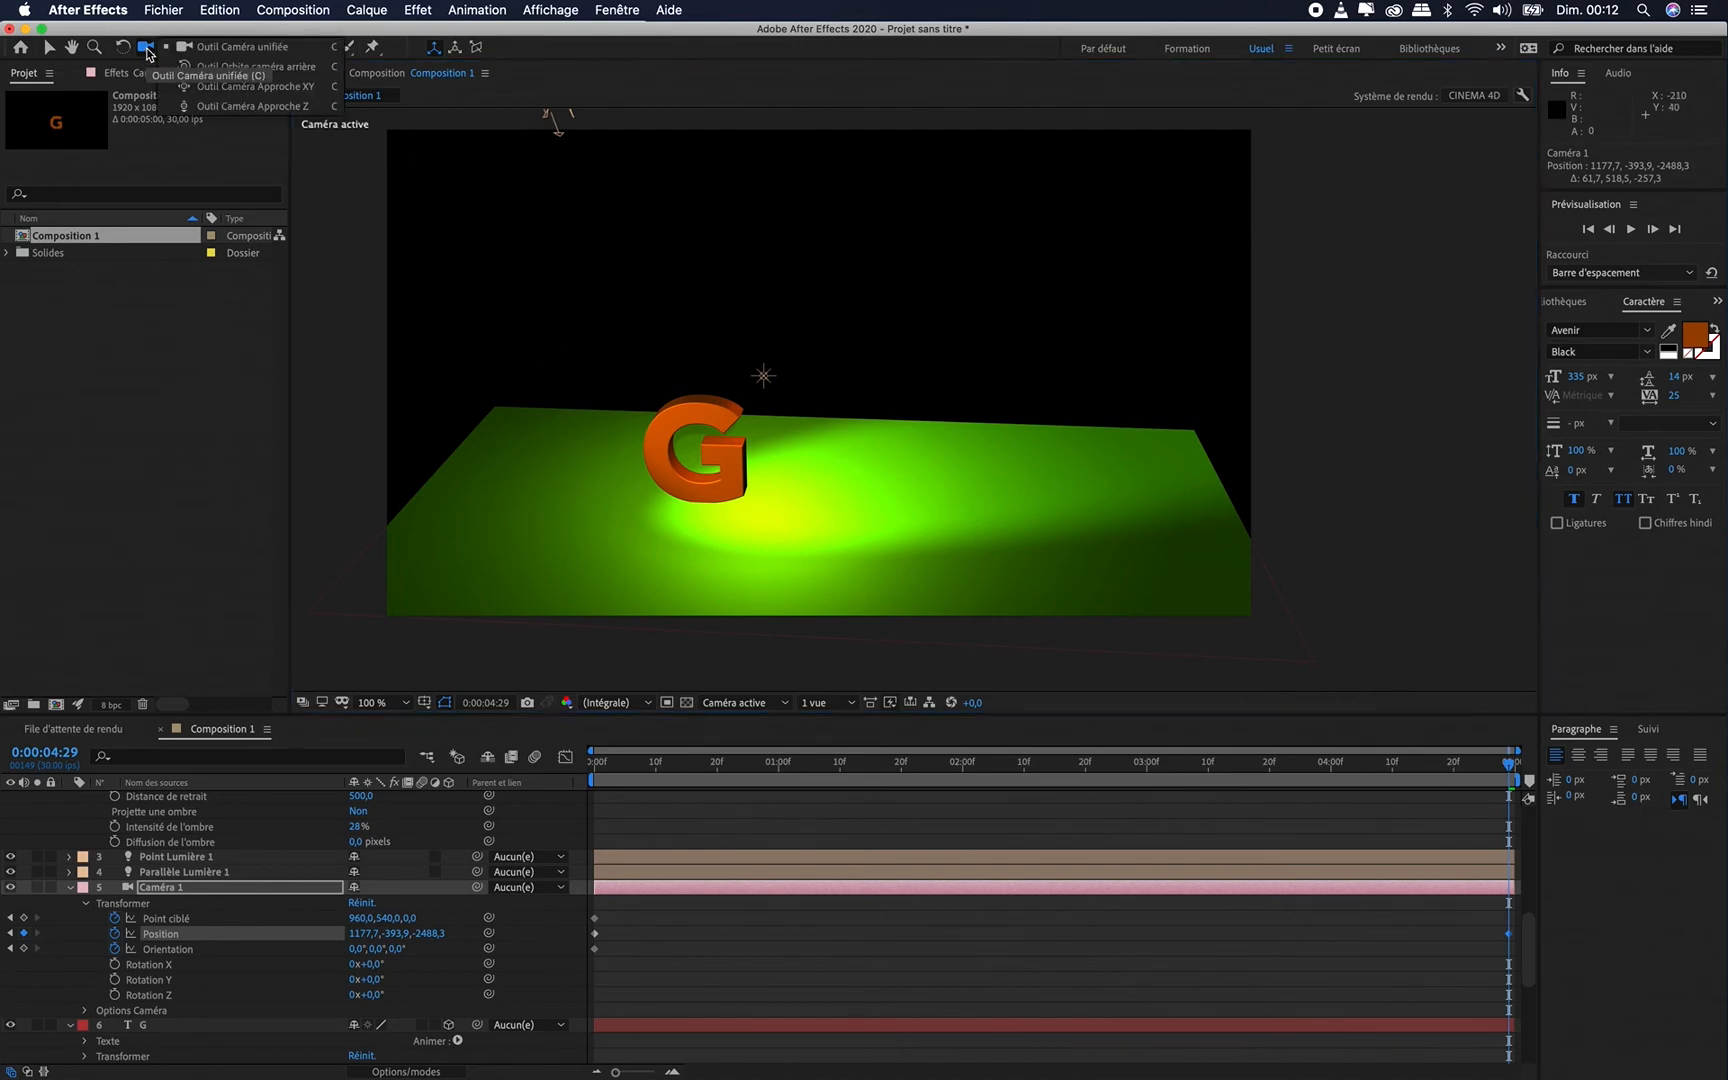
pyautogui.click(225, 106)
pyautogui.moveTo(692, 535); pyautogui.dragTo(700, 407)
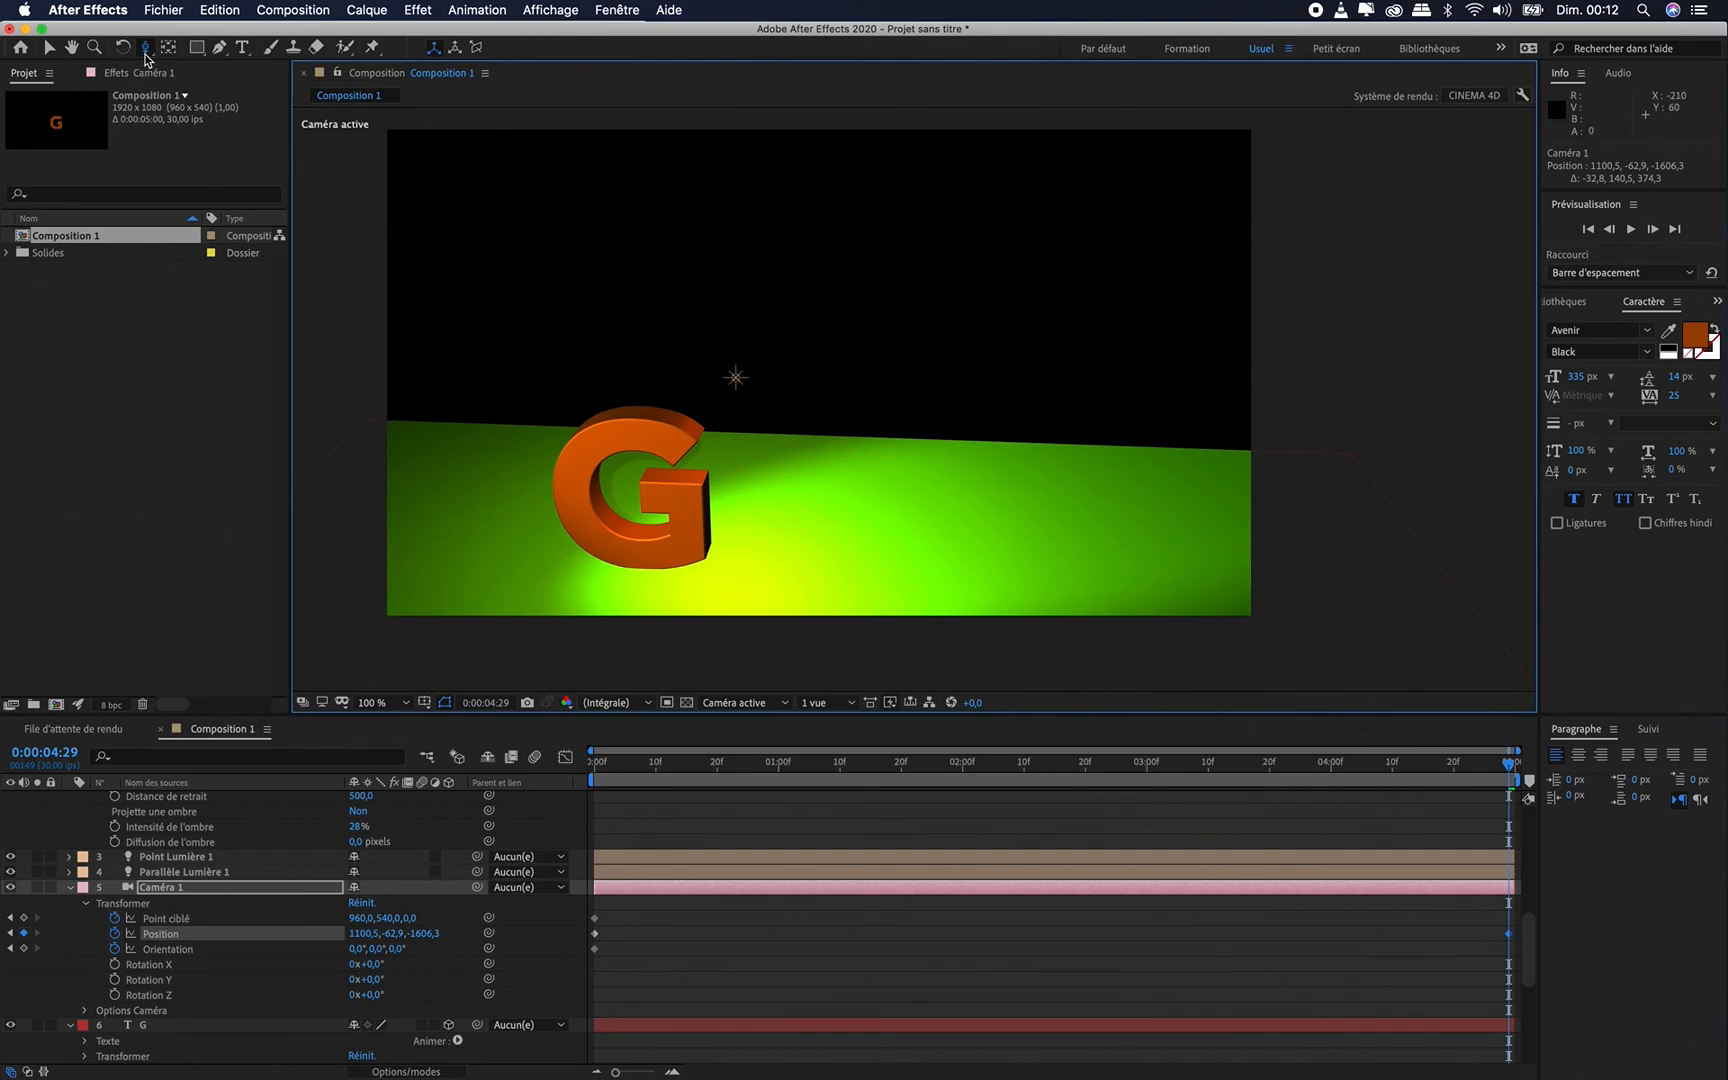
# Track Caméra 1 to a Point ciblé of about 672, 669, -74 and orbit it to a Position of about 298, 39, -1631
pyautogui.moveTo(146, 52); pyautogui.dragTo(215, 98)
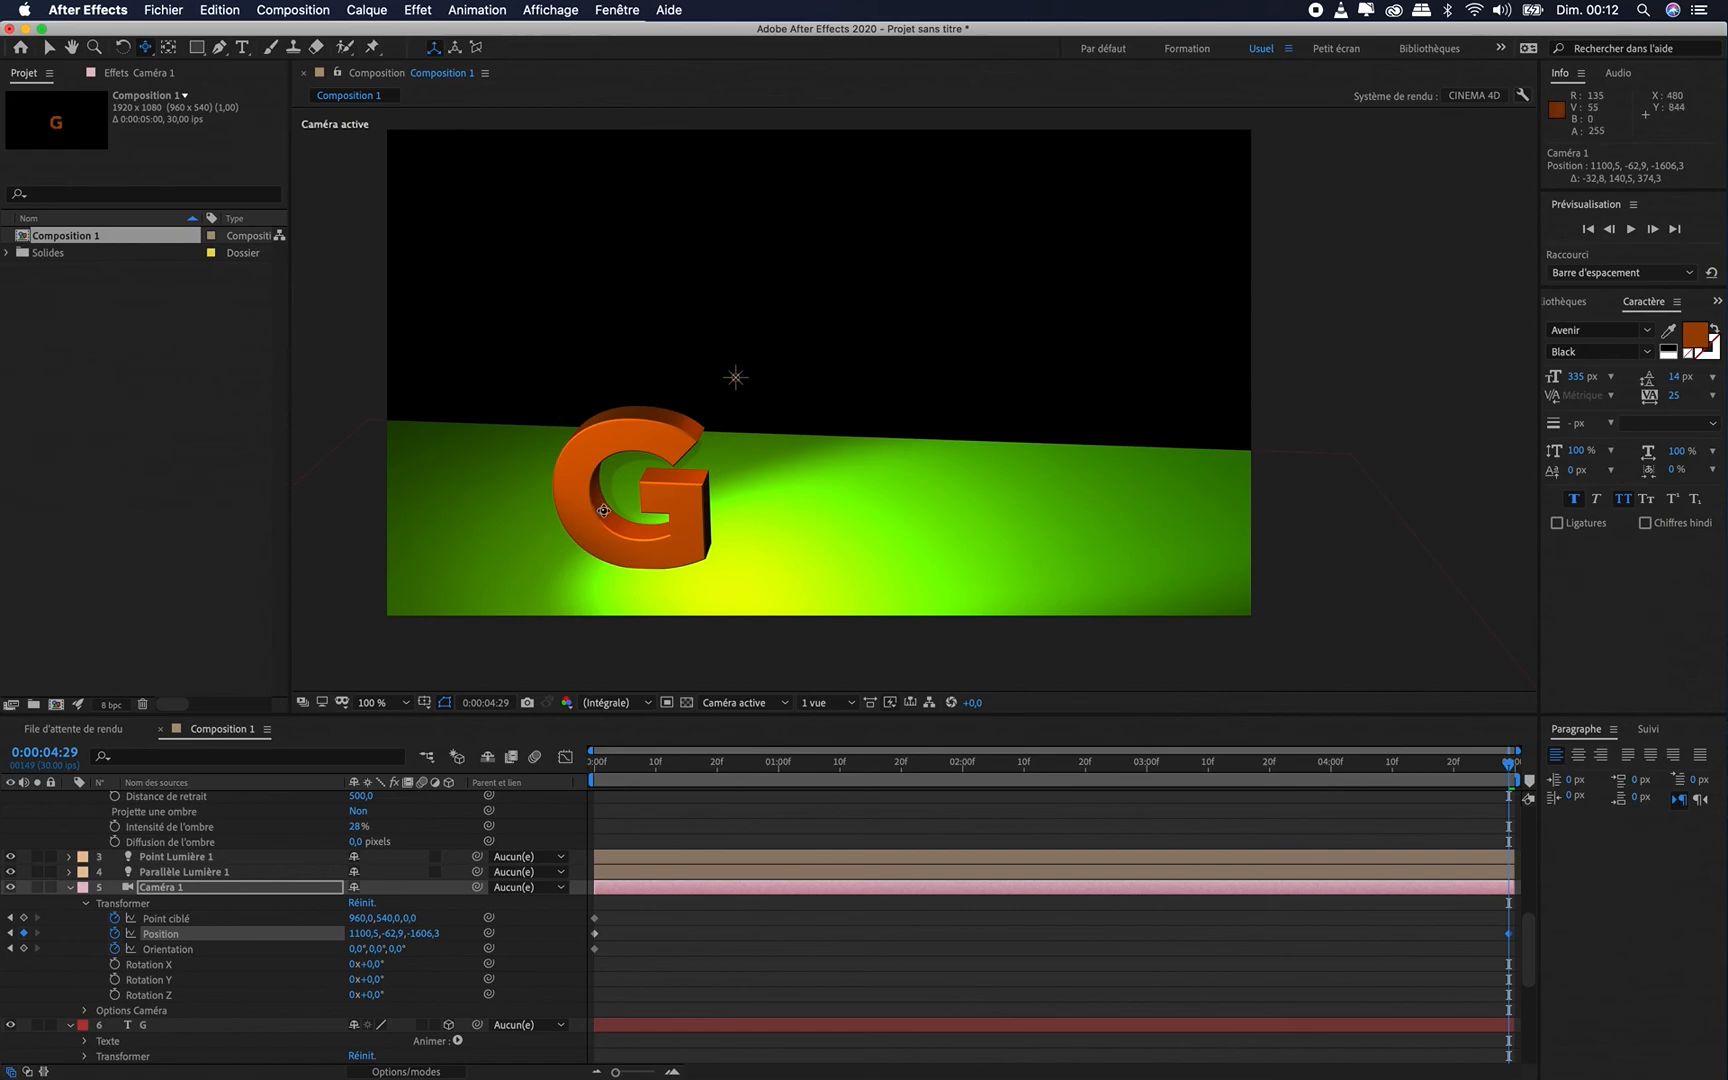
pyautogui.moveTo(603, 510); pyautogui.dragTo(806, 417)
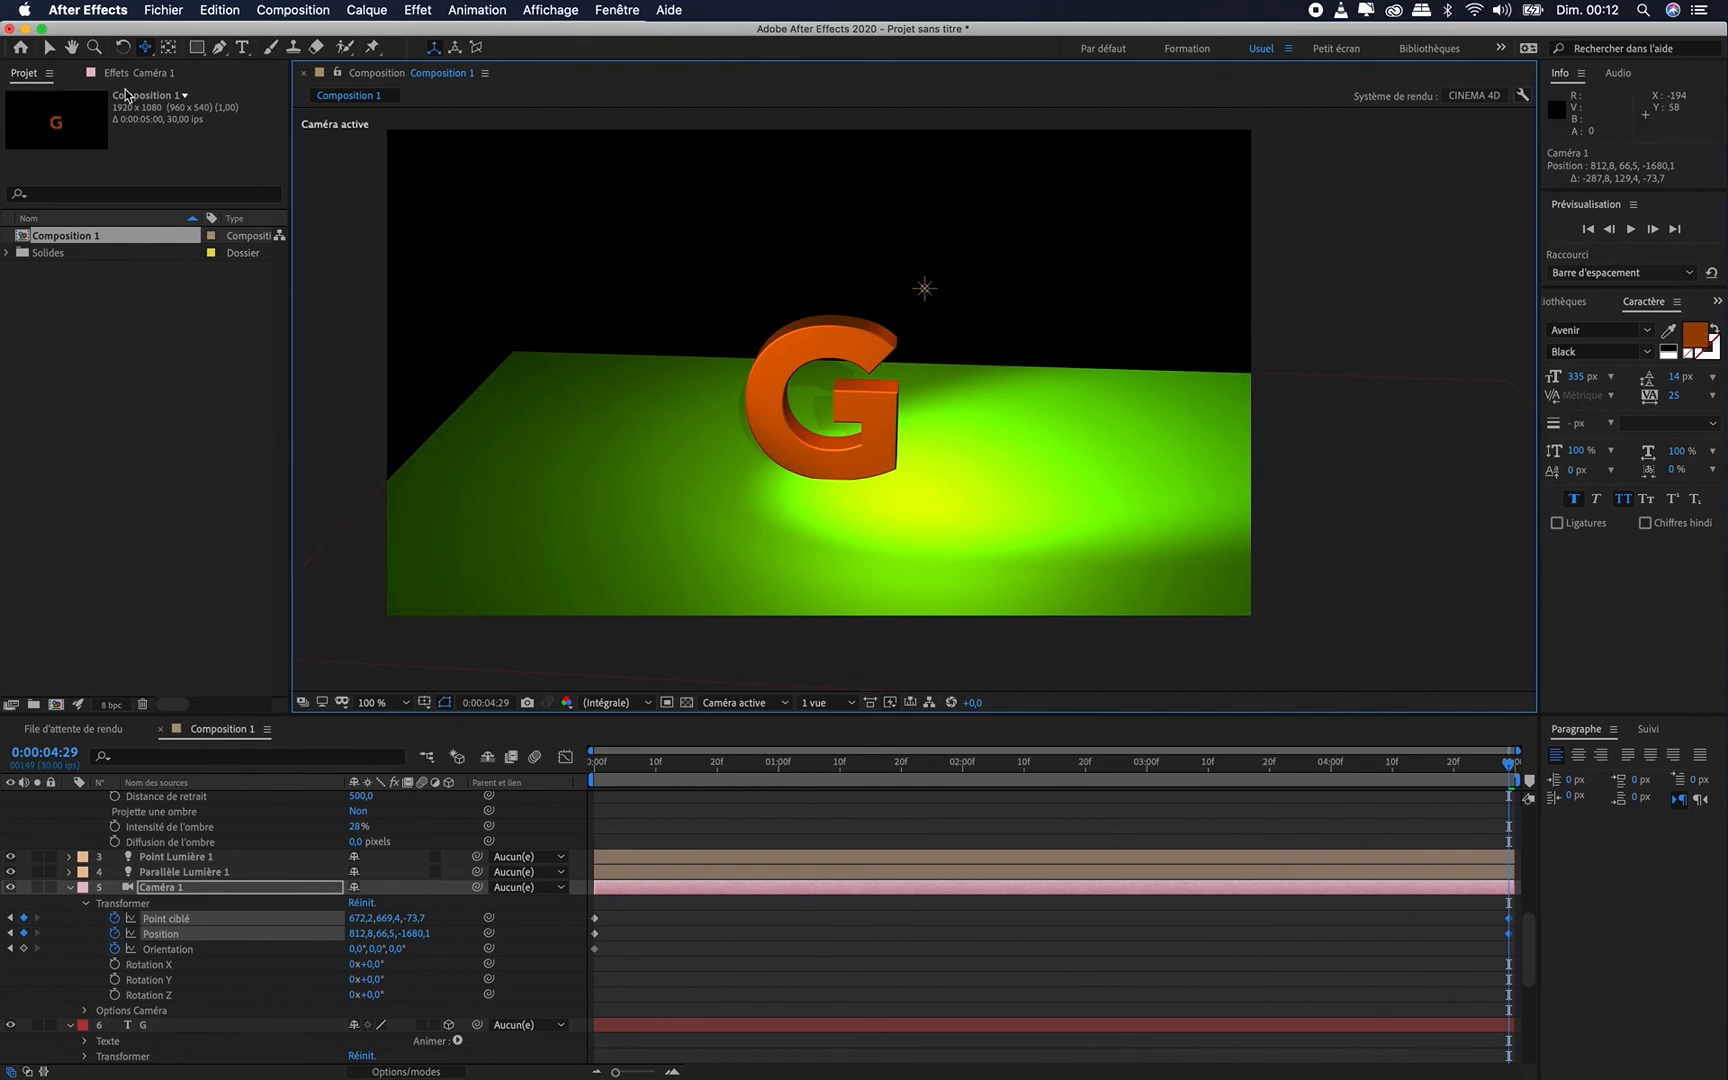
pyautogui.moveTo(145, 47); pyautogui.dragTo(217, 75)
pyautogui.moveTo(750, 438); pyautogui.dragTo(783, 440)
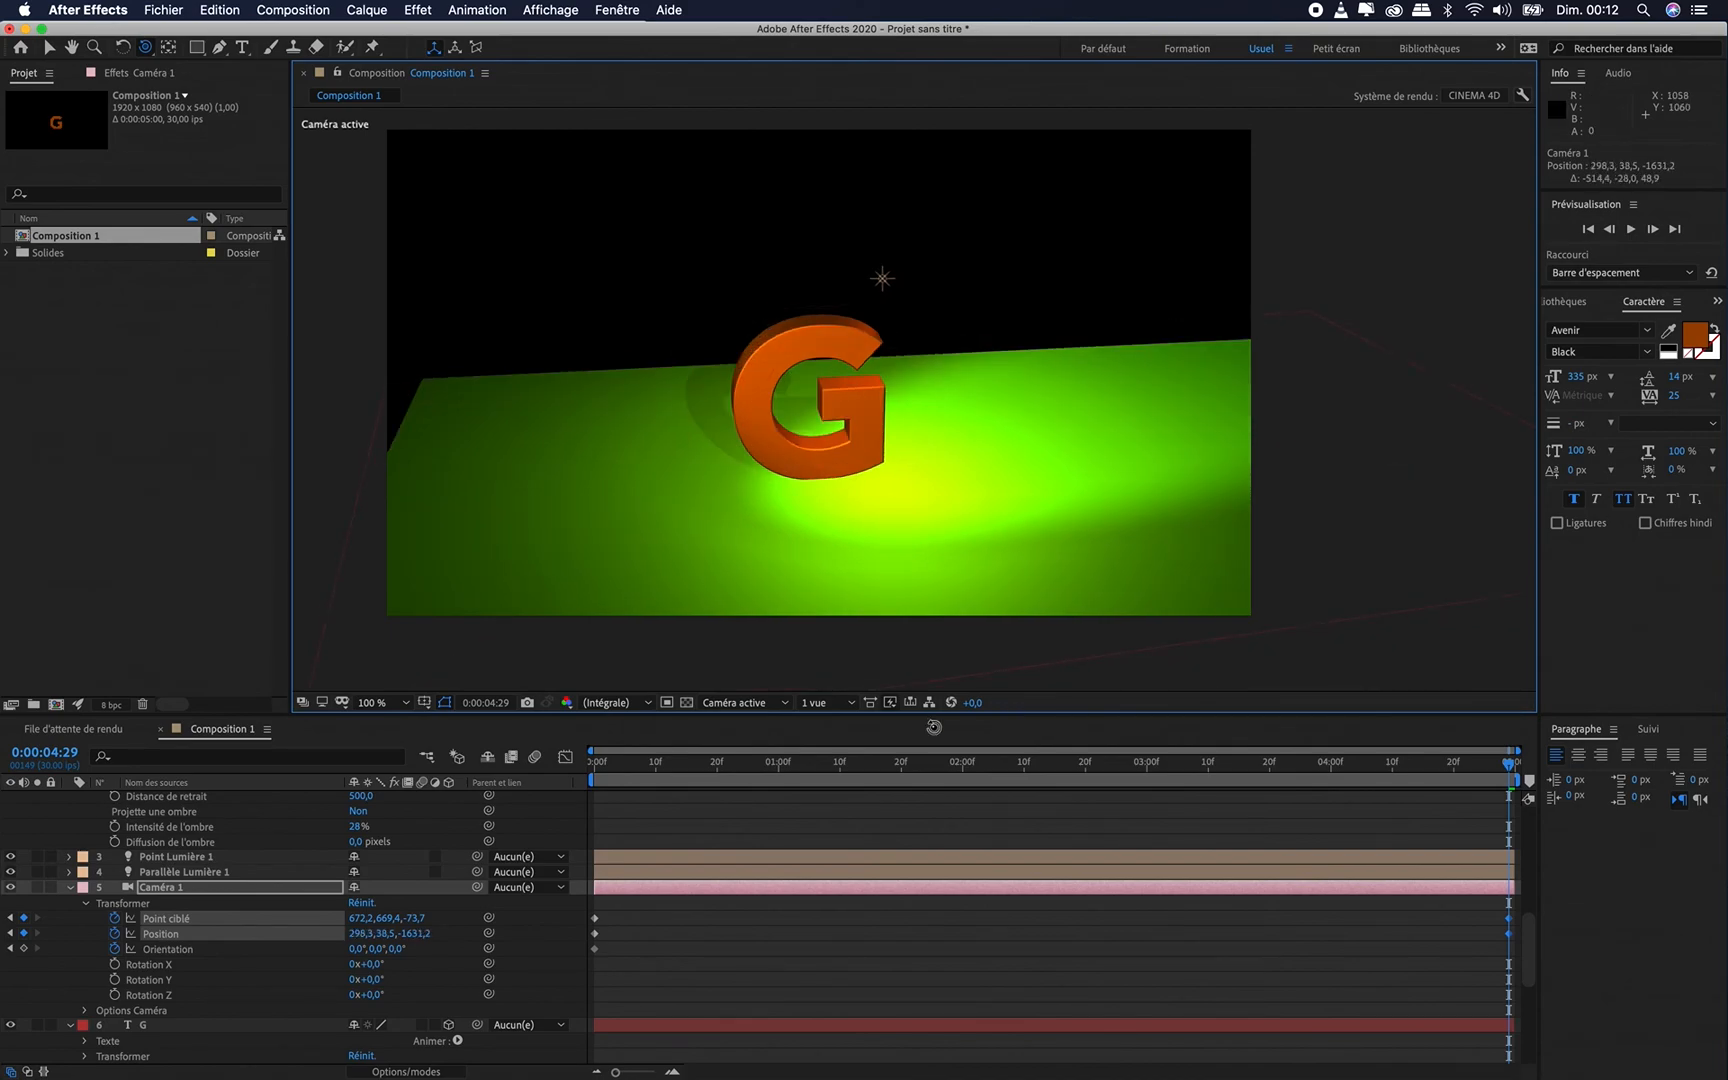
# Preview the camera animation from 0:00:00:00, stopping after the first few frames
pyautogui.click(630, 764)
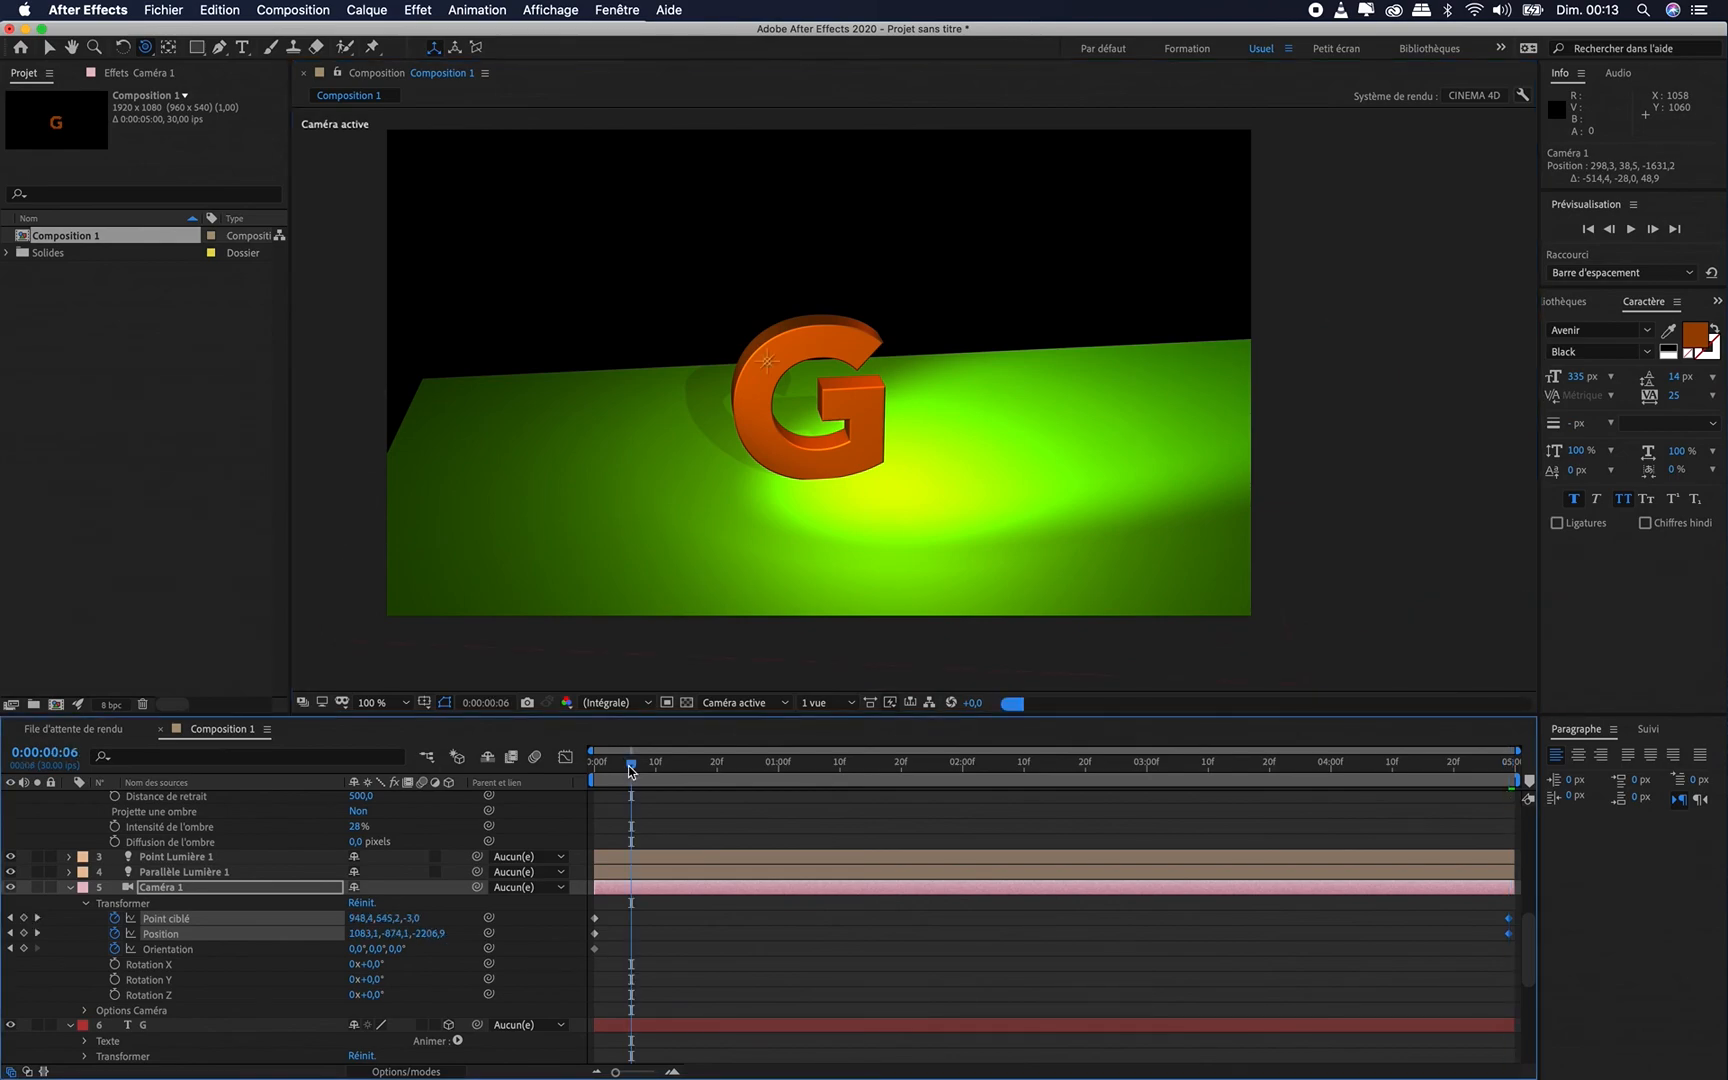
pyautogui.click(595, 765)
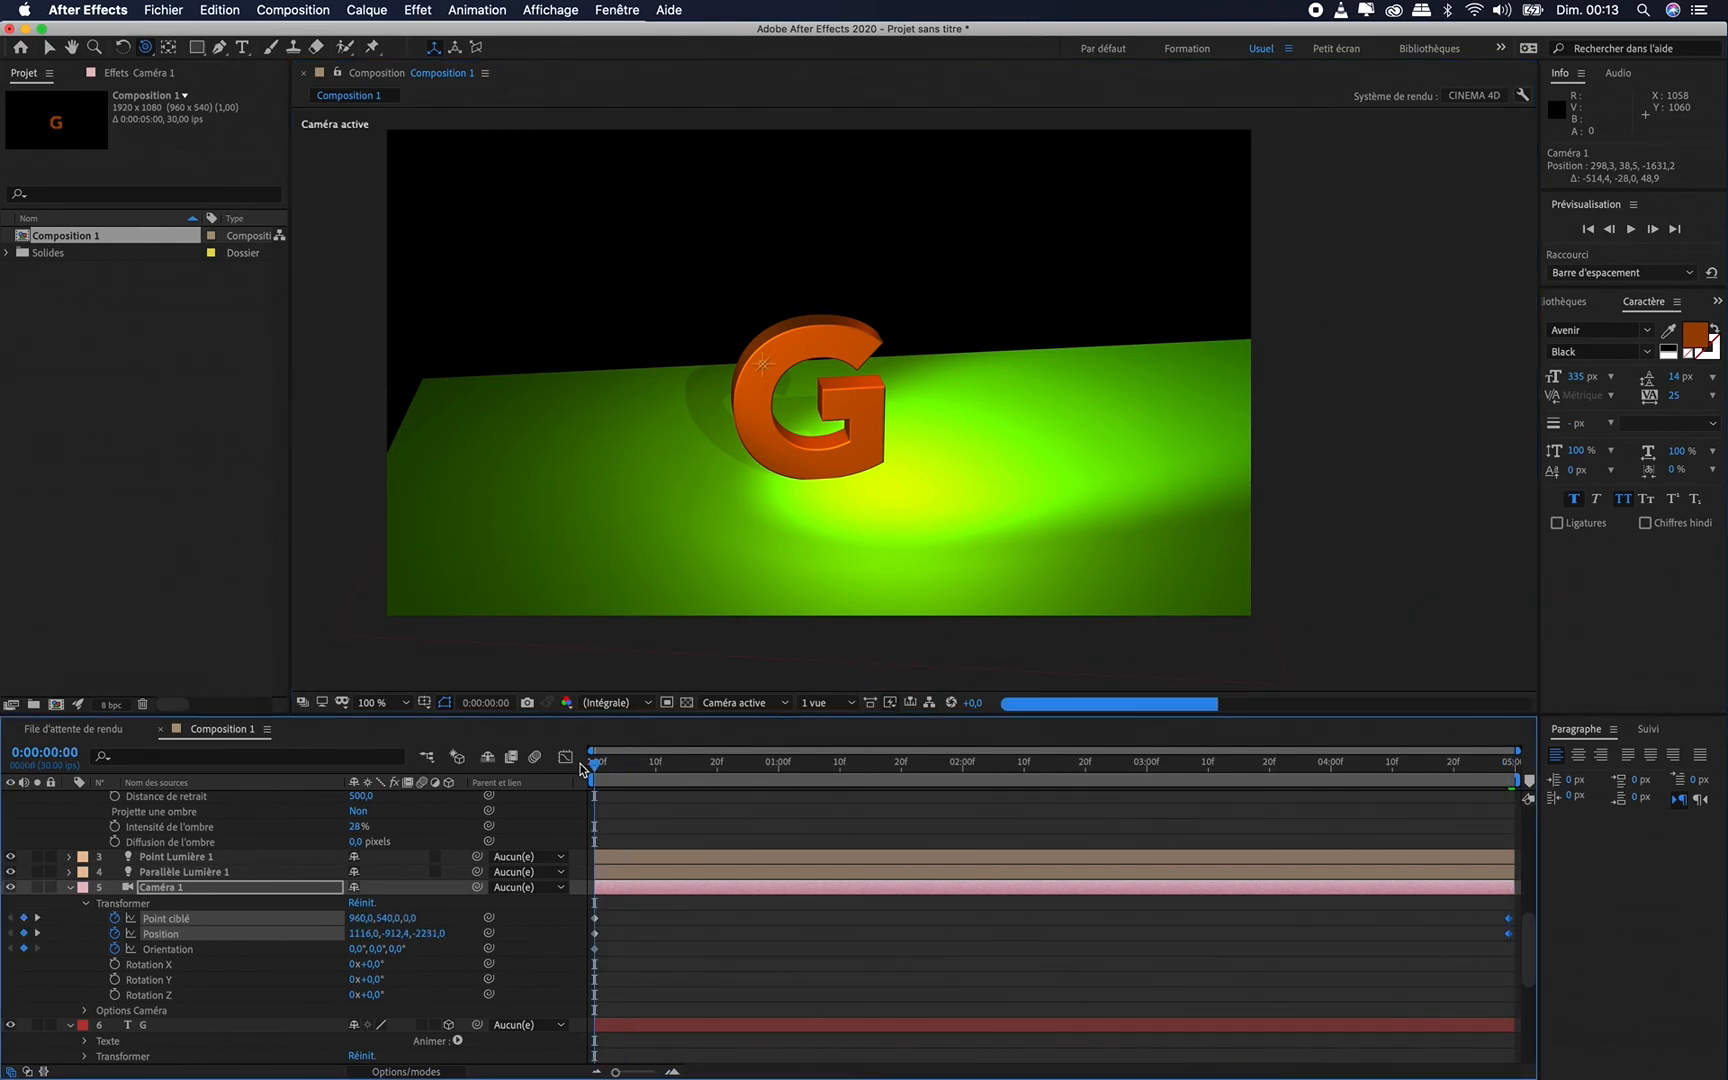
pyautogui.press('space')
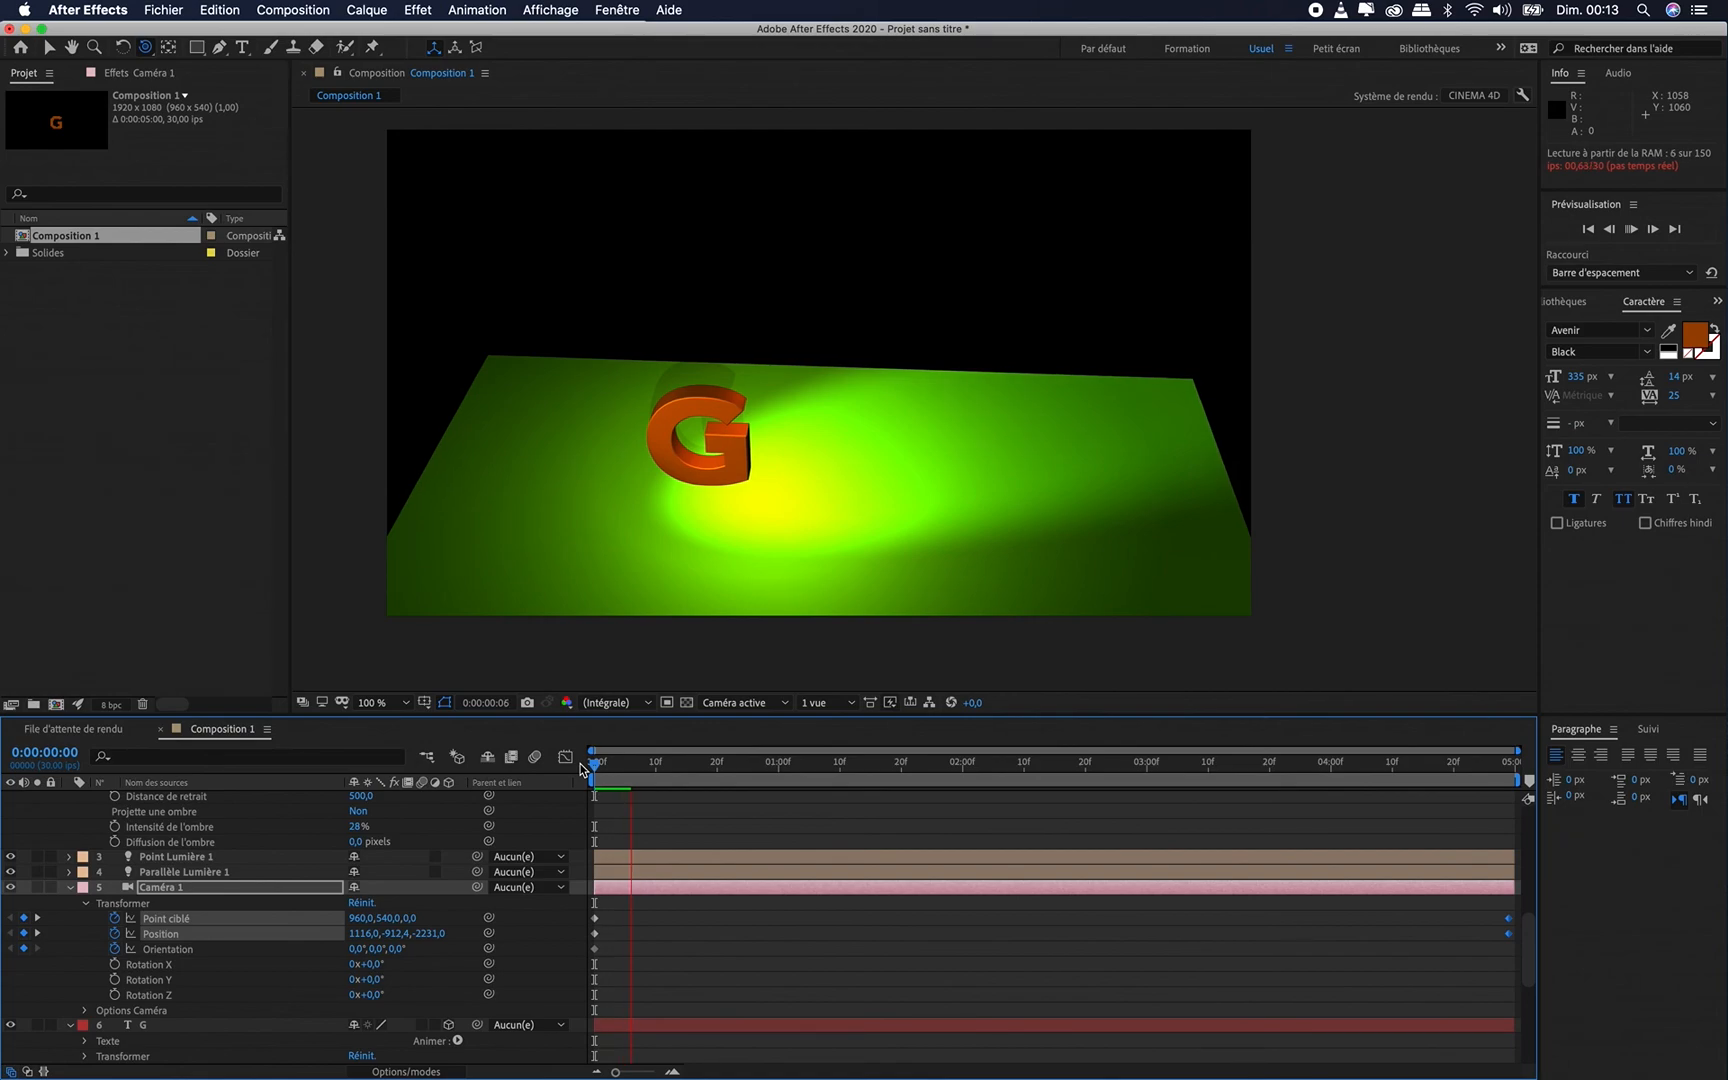
pyautogui.press('space')
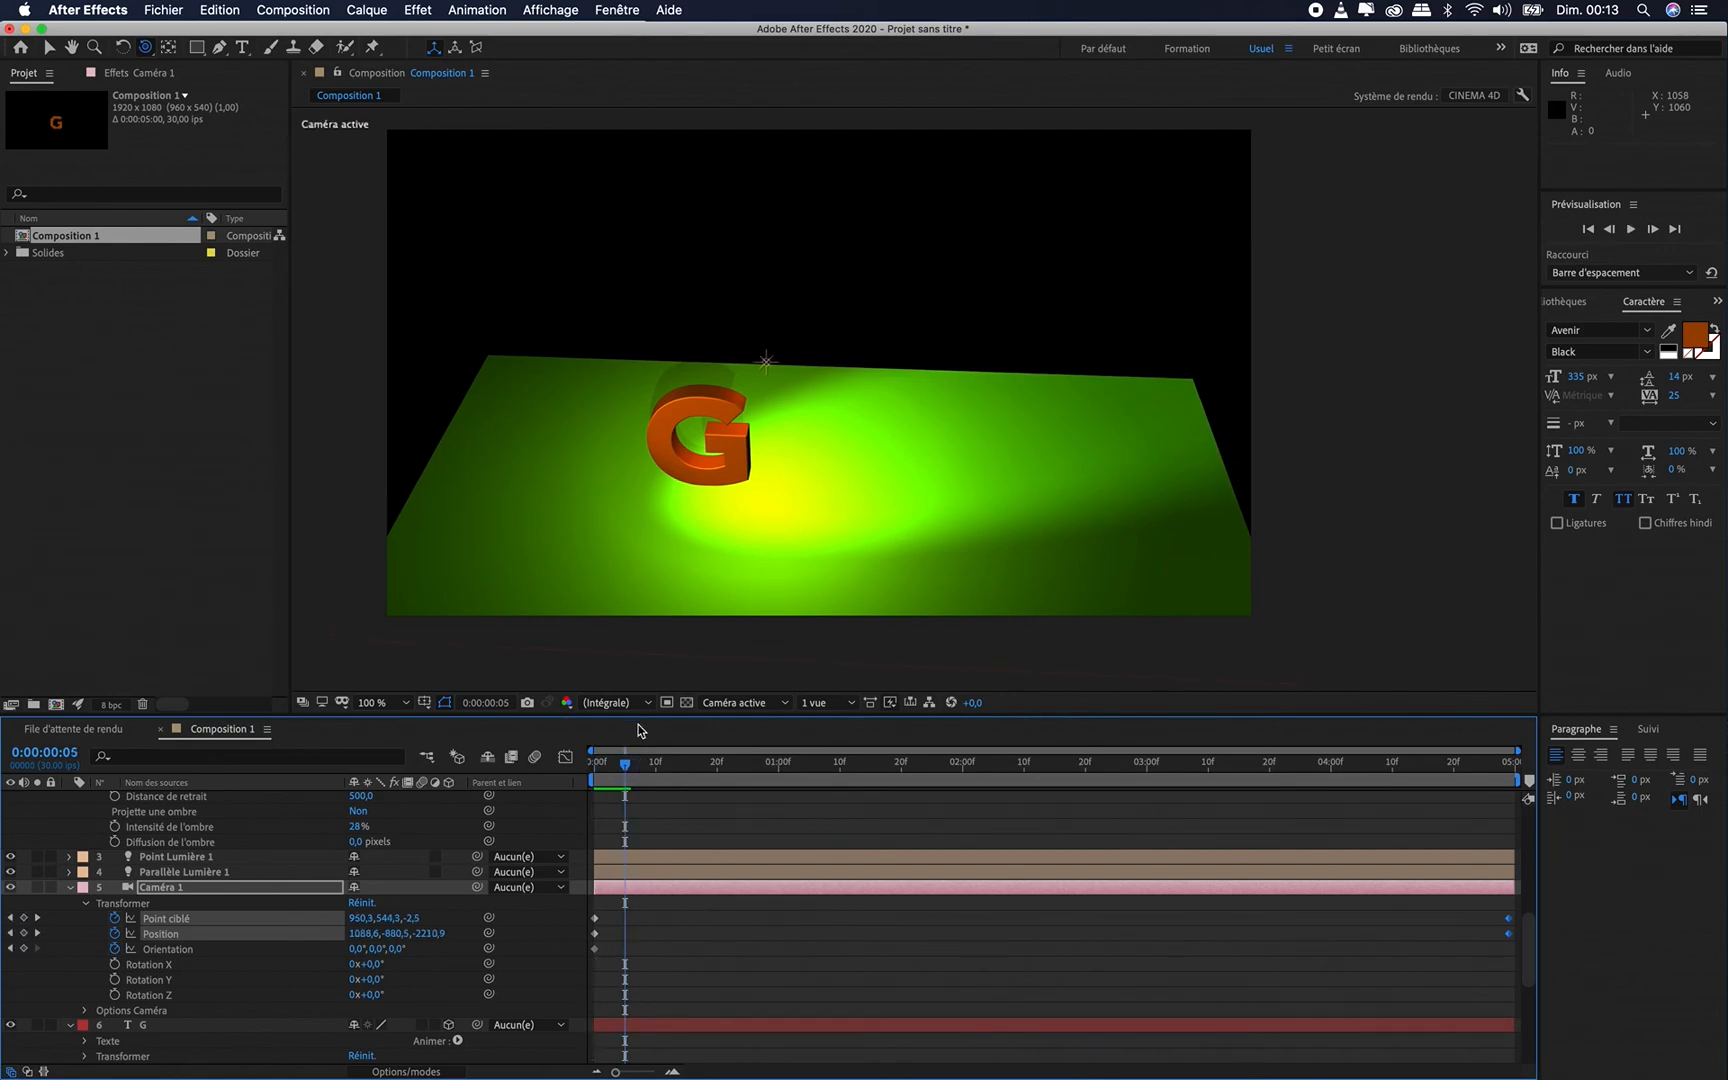
# Preview the camera animation at Un quart resolution and scrub through it to 0:00:04:29
pyautogui.click(646, 705)
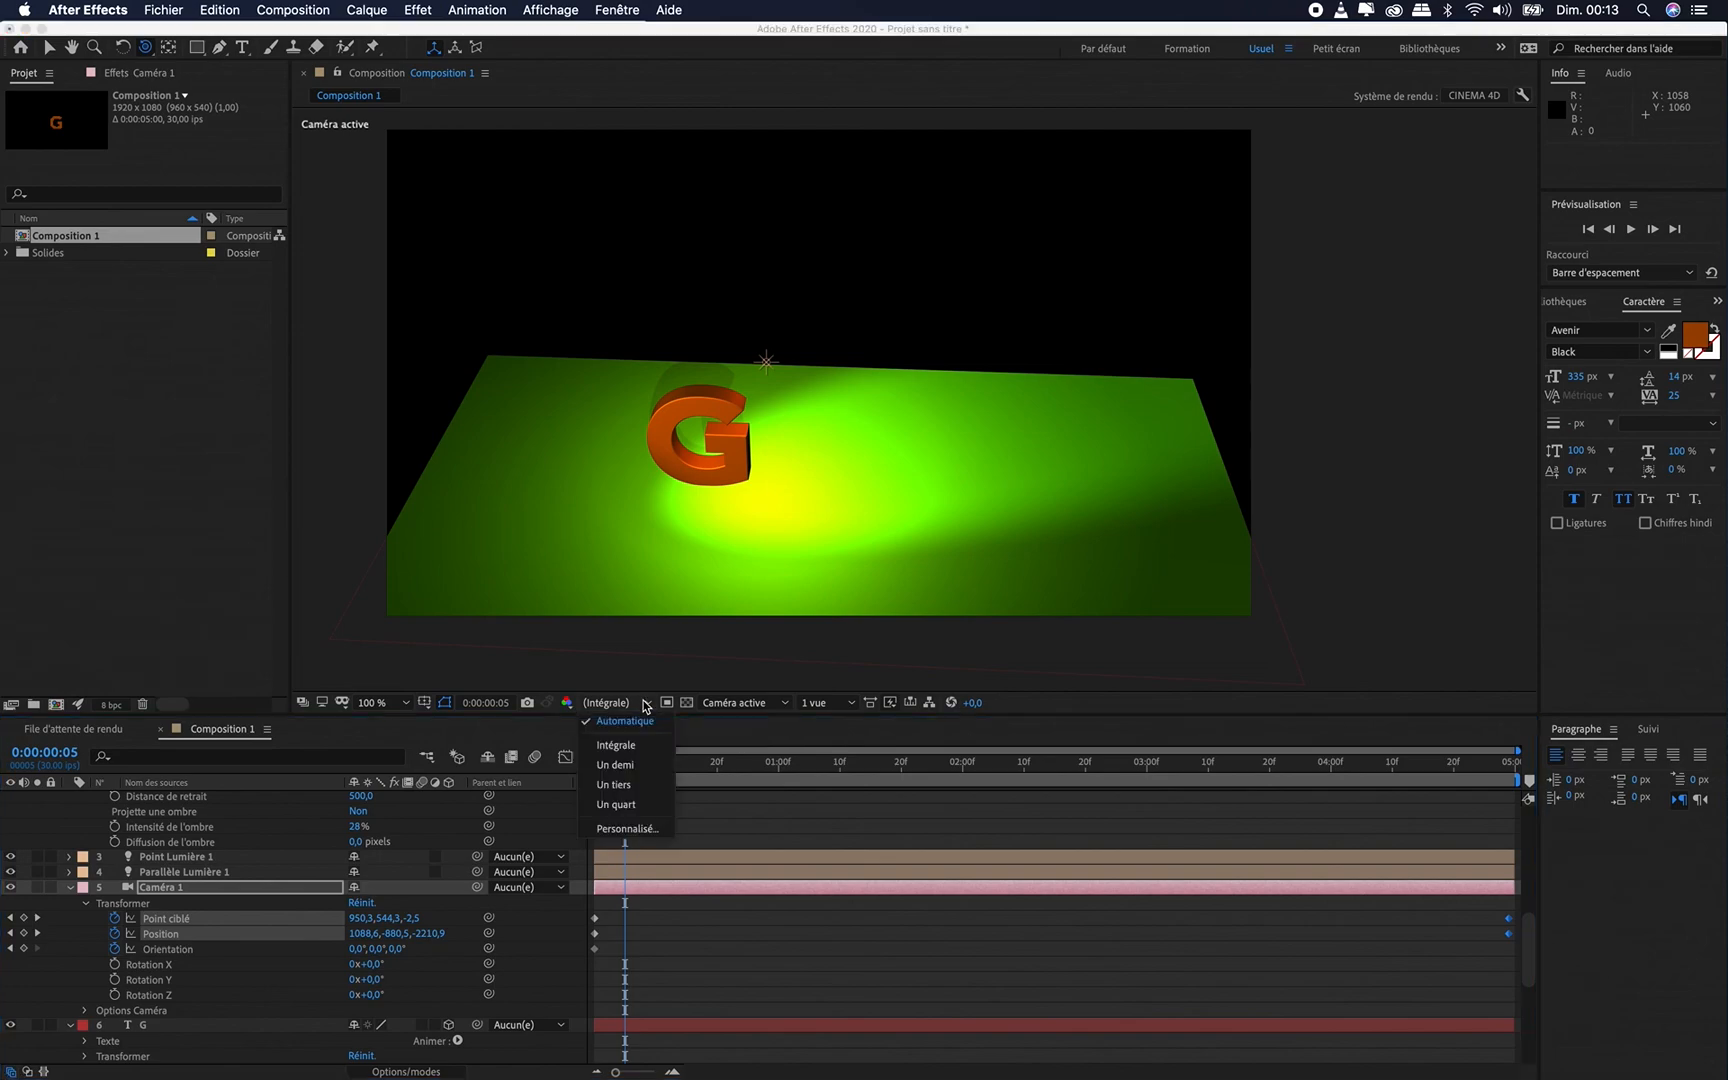
pyautogui.click(636, 801)
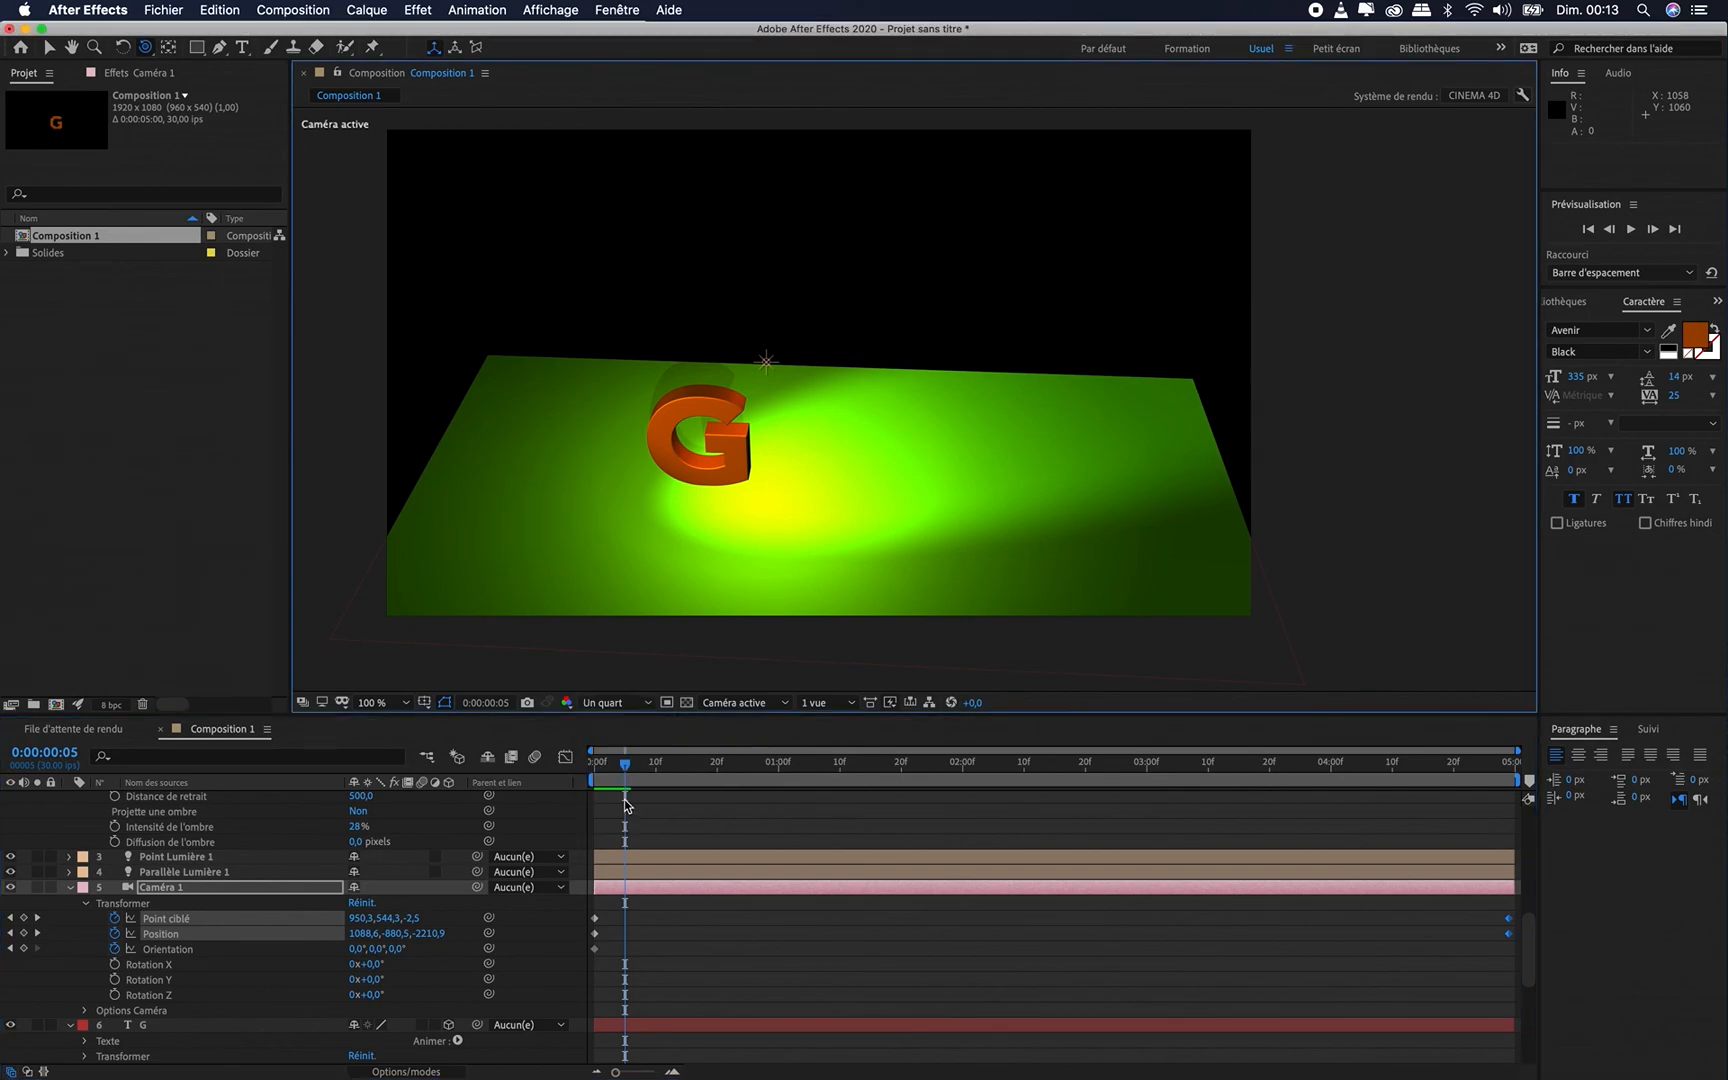
pyautogui.press('space')
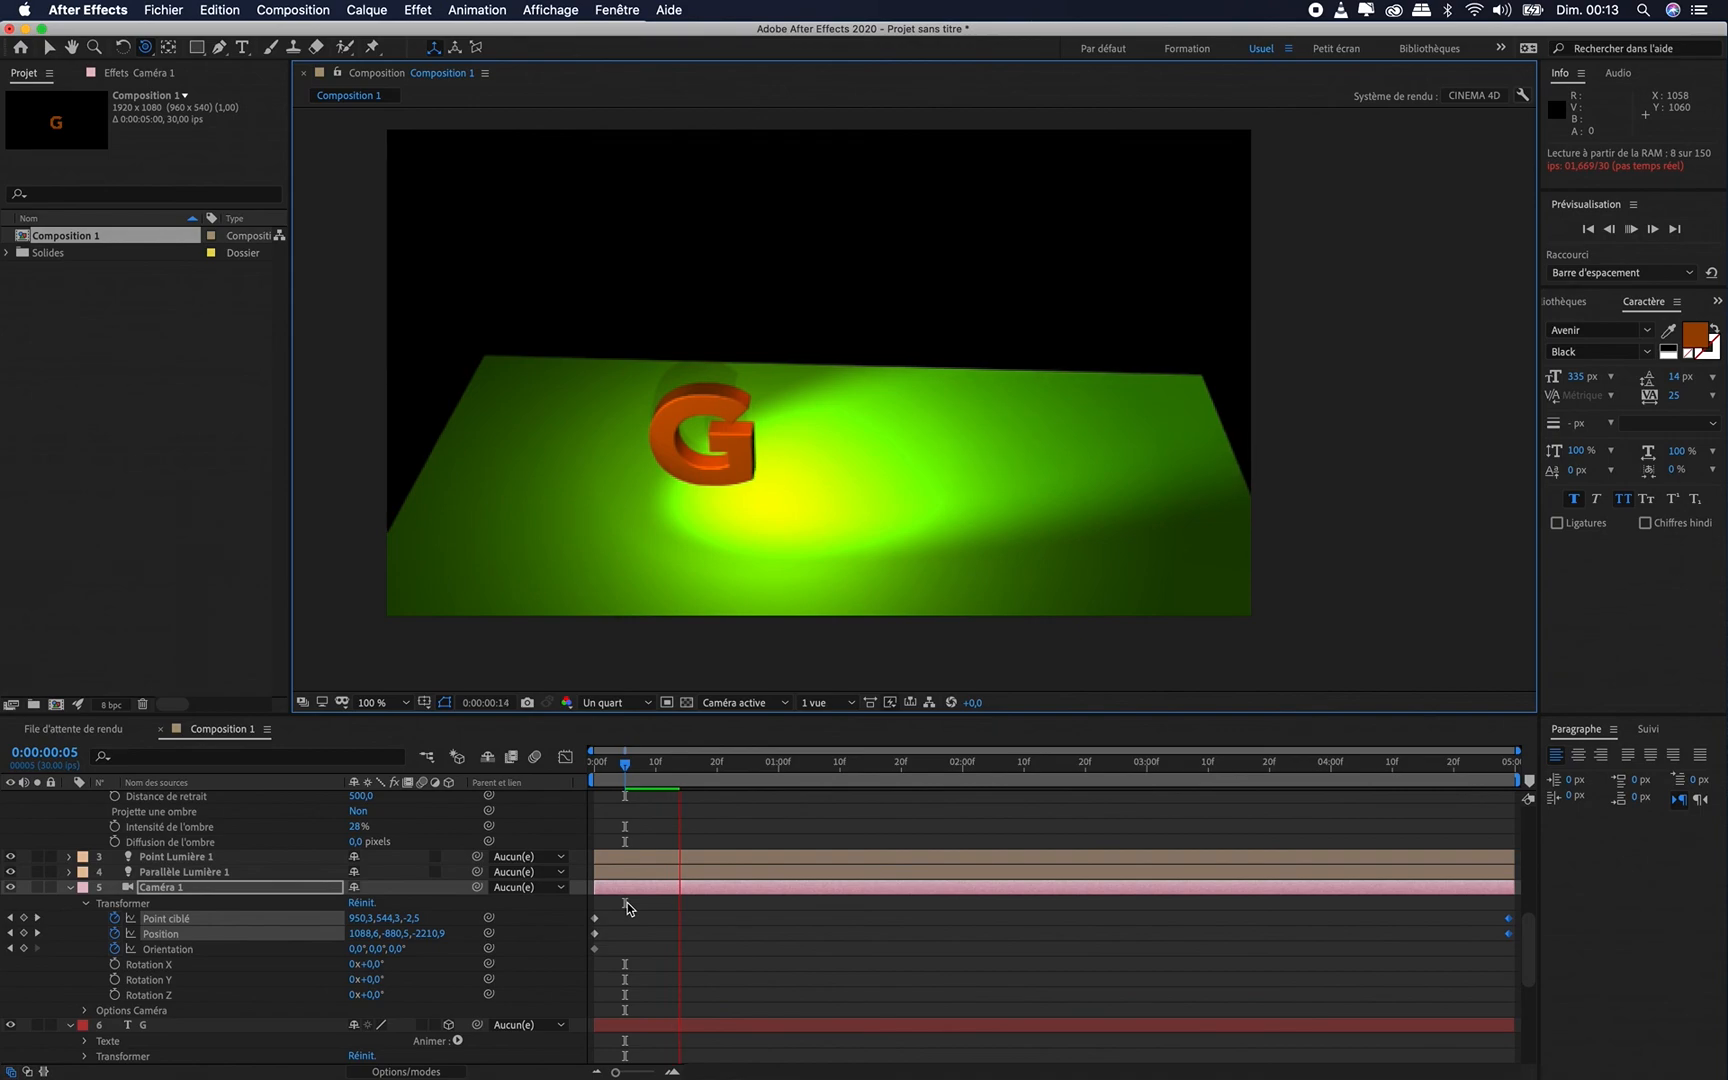
pyautogui.press('space')
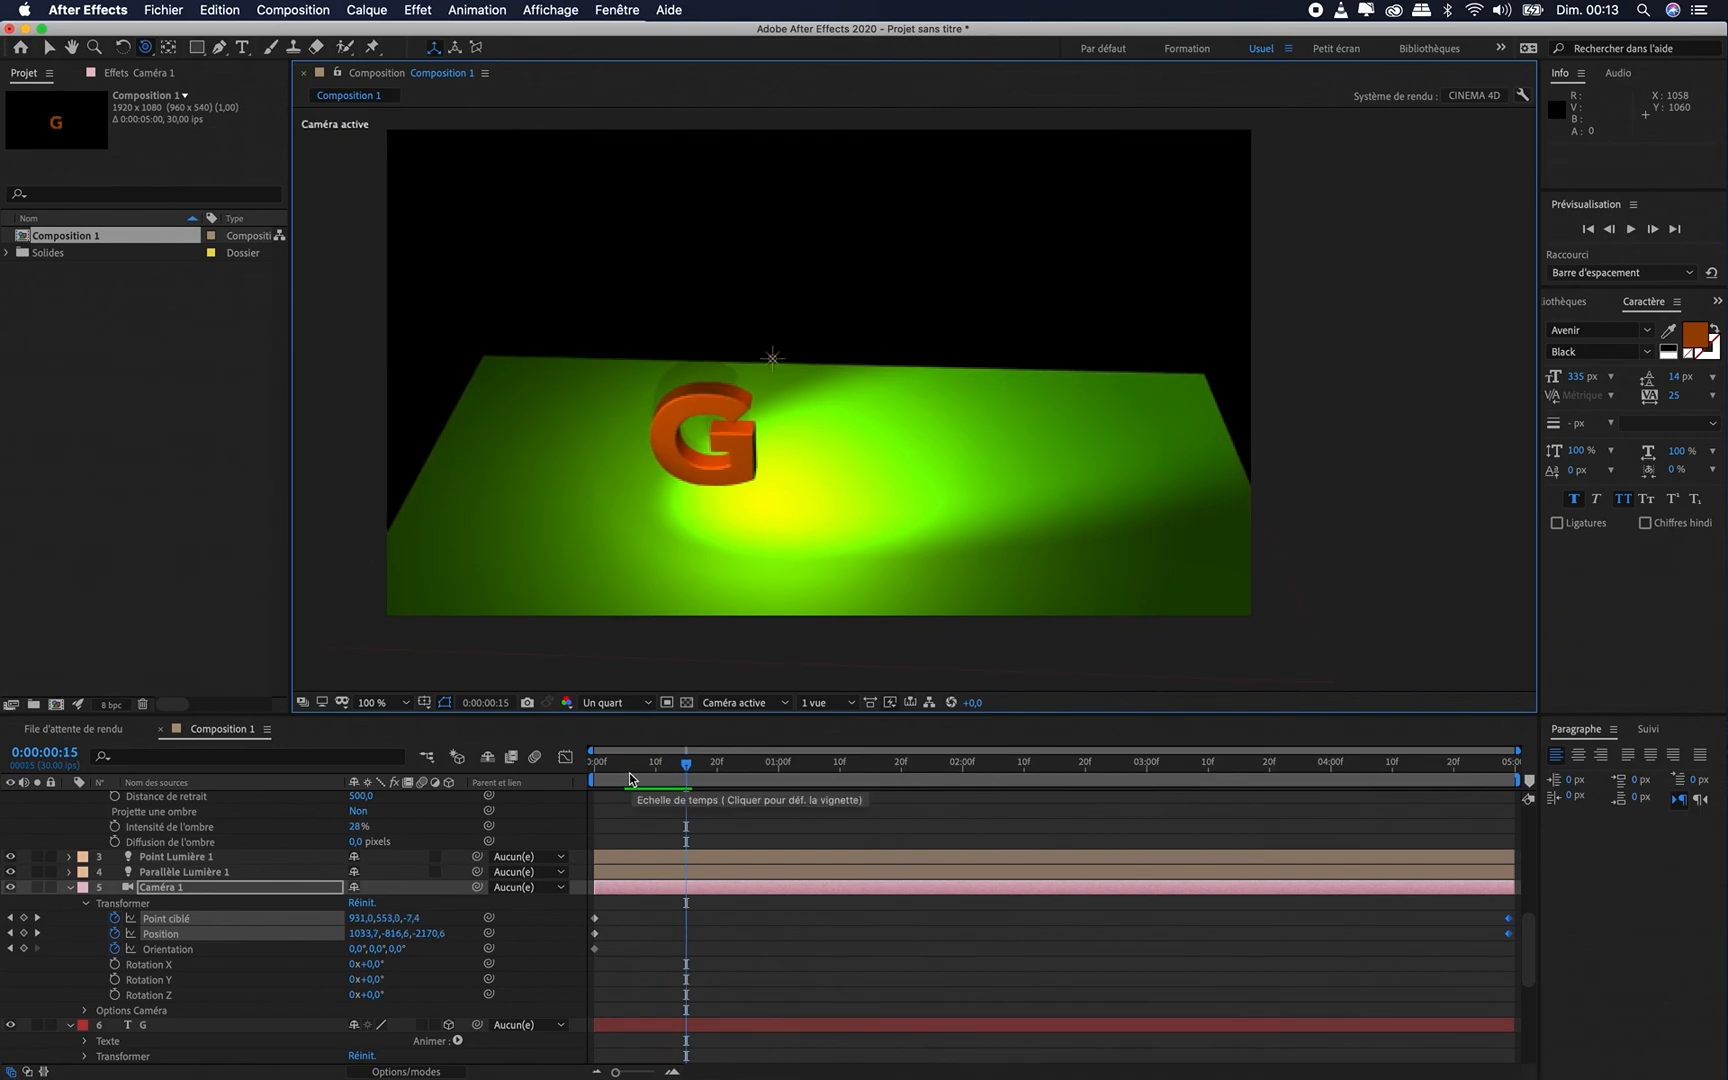
pyautogui.moveTo(628, 774); pyautogui.dragTo(1628, 945)
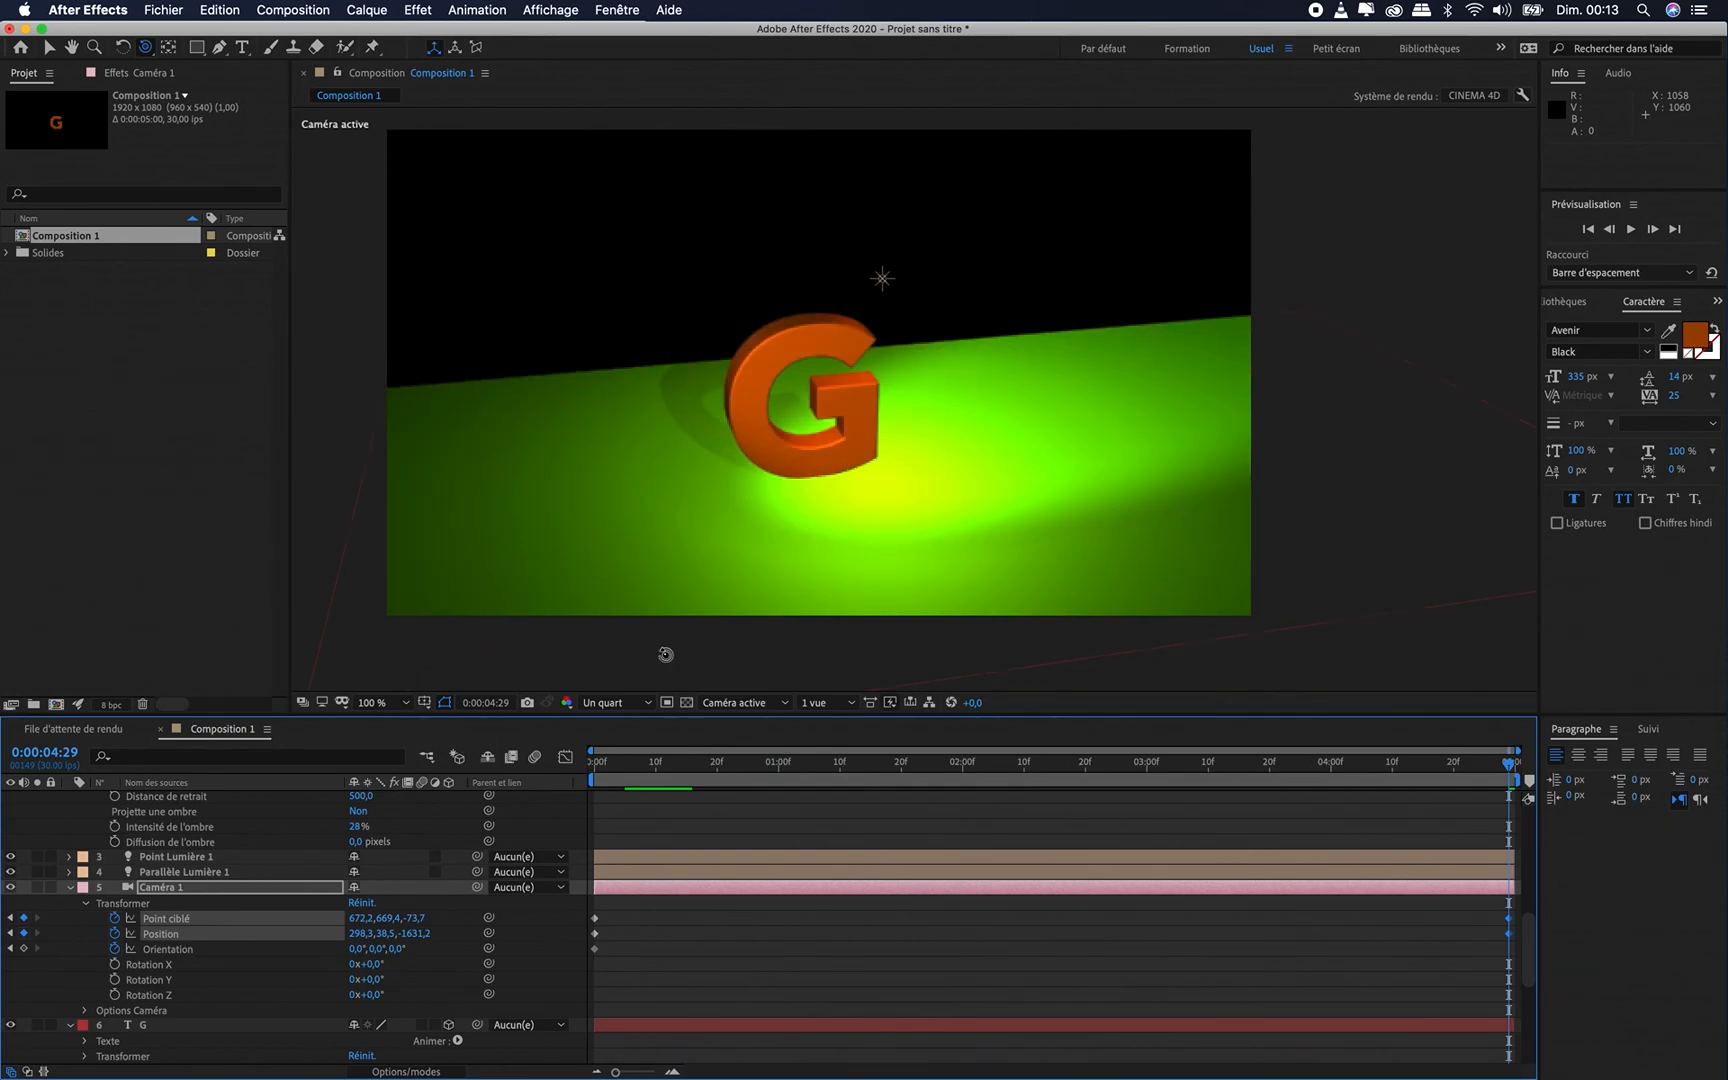
# Zoom the composition view out to 50%, collapse the expanded properties of all layers in the timeline, and deselect everything
pyautogui.press(',')
pyautogui.press(',')
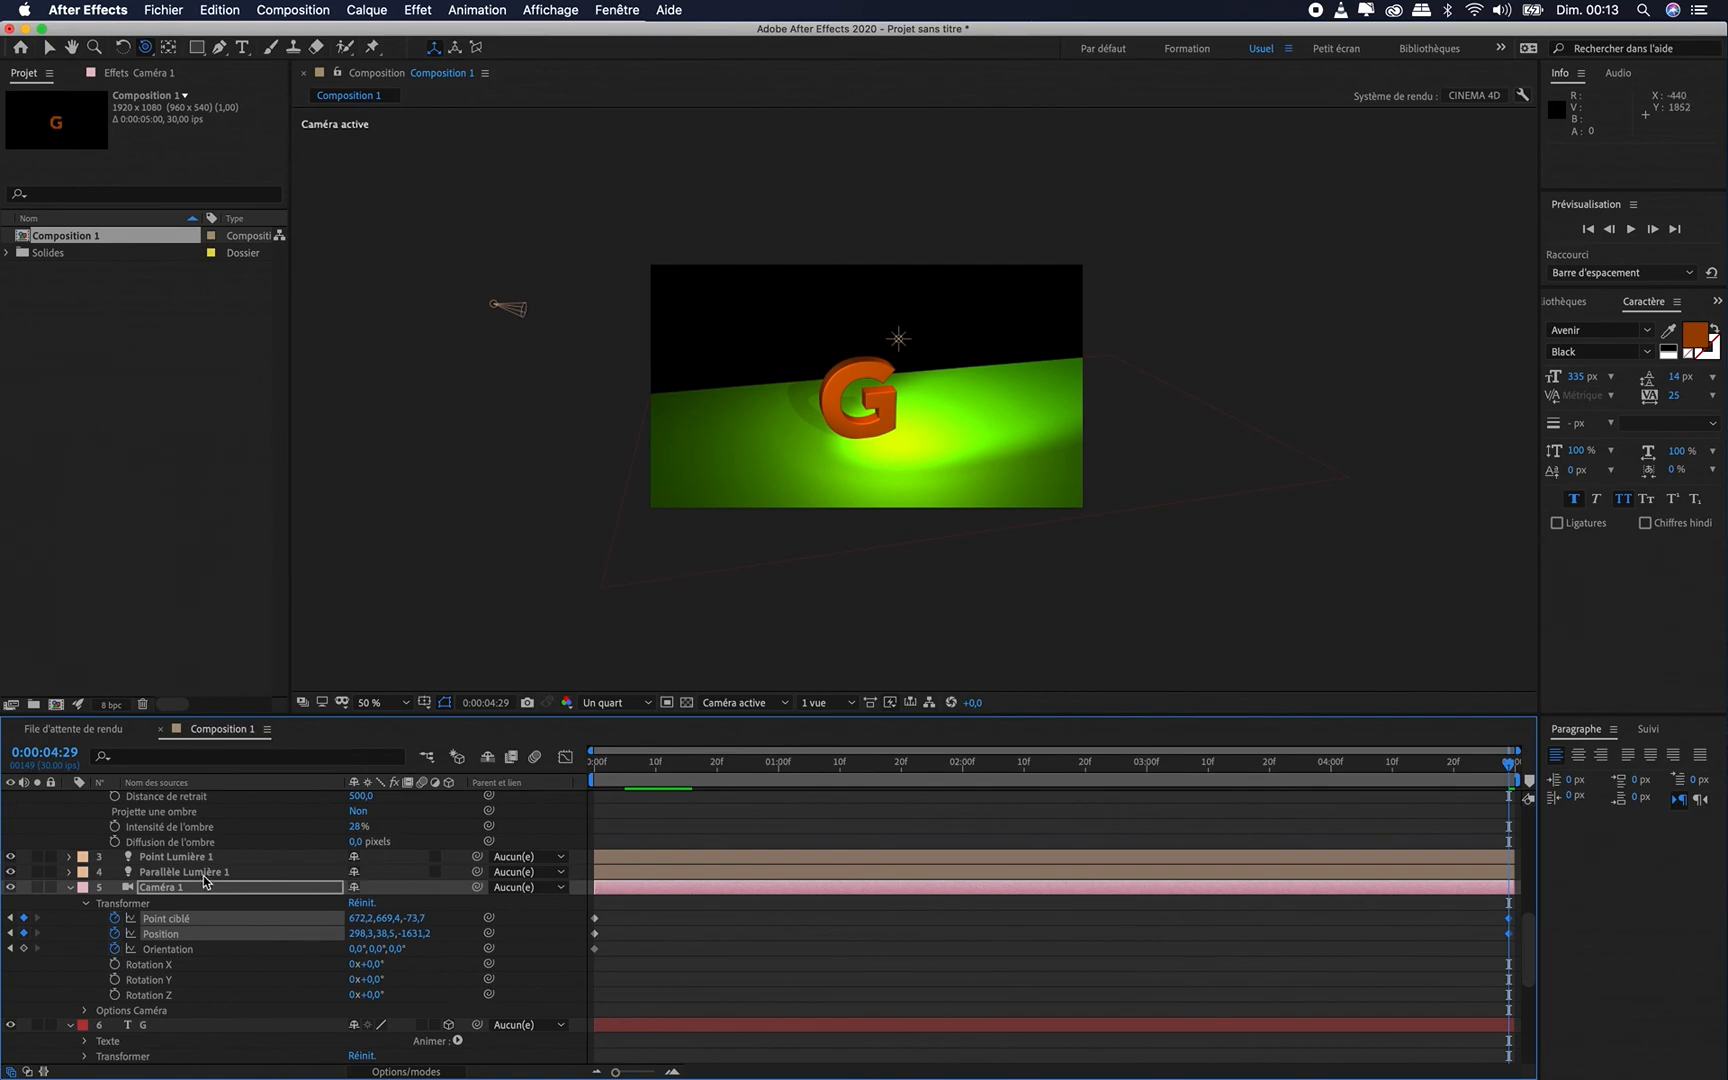
pyautogui.scroll(10, 202, 875)
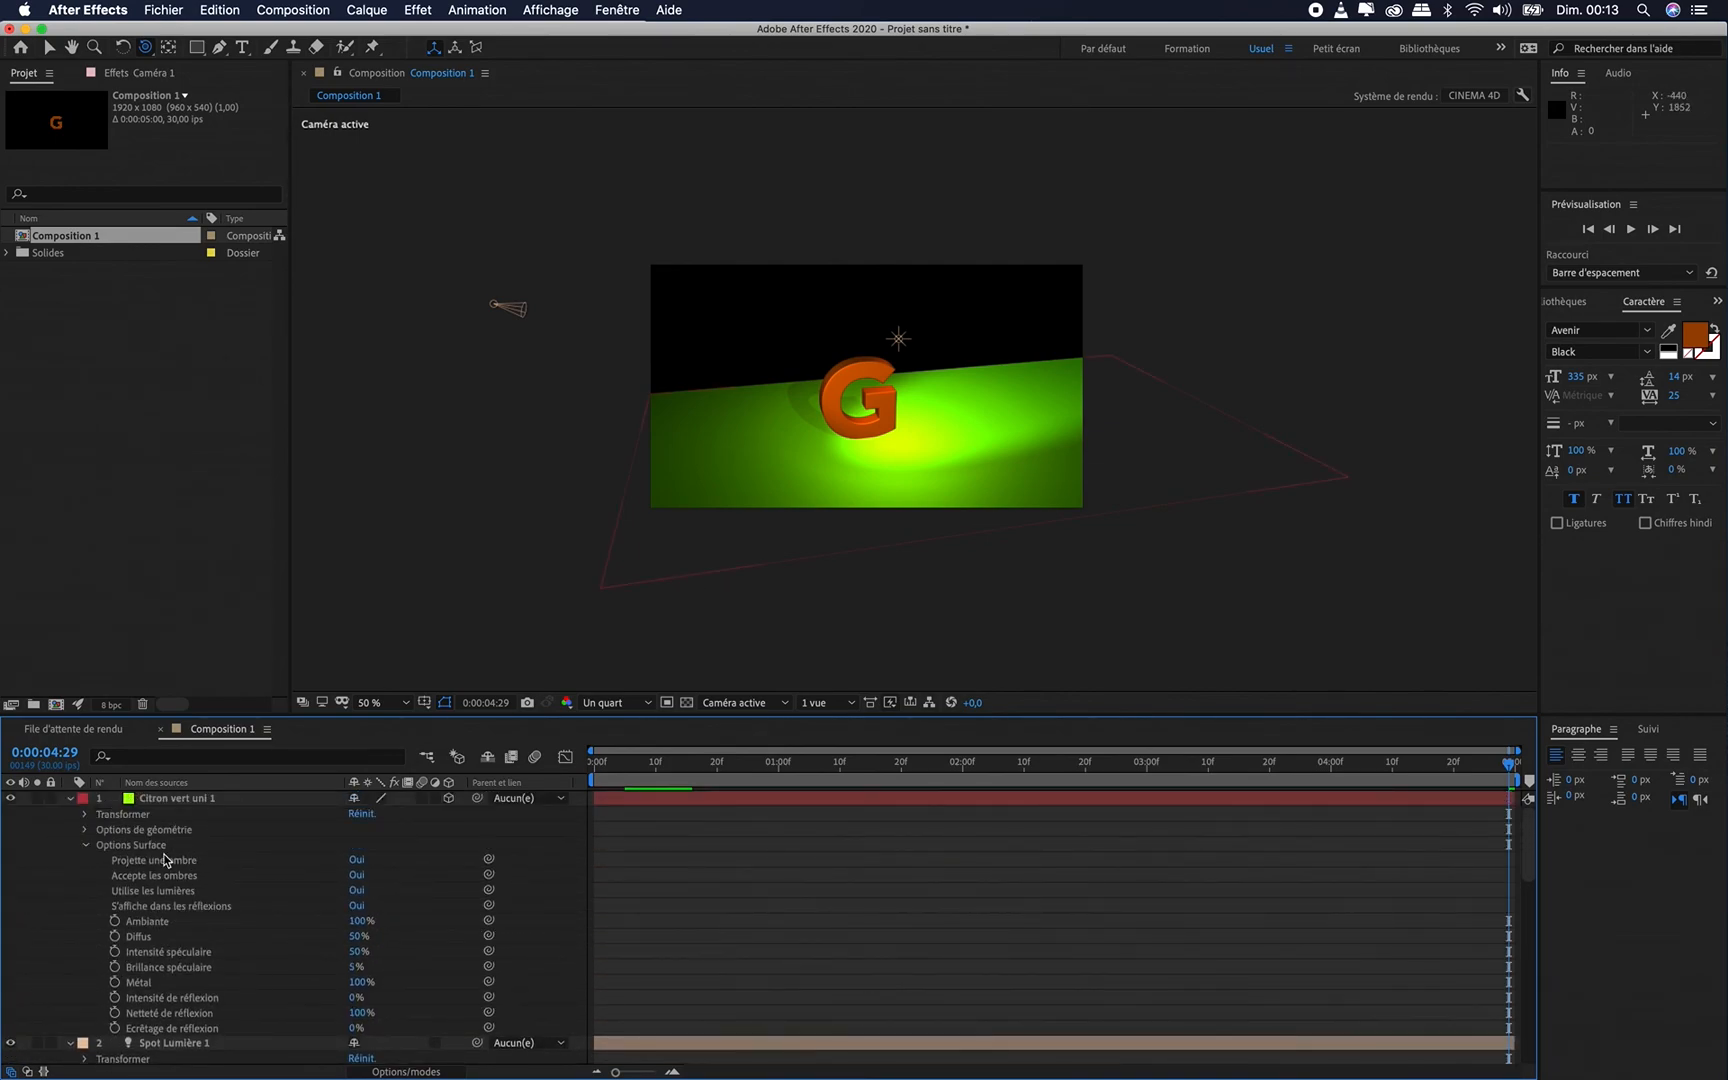
pyautogui.click(69, 800)
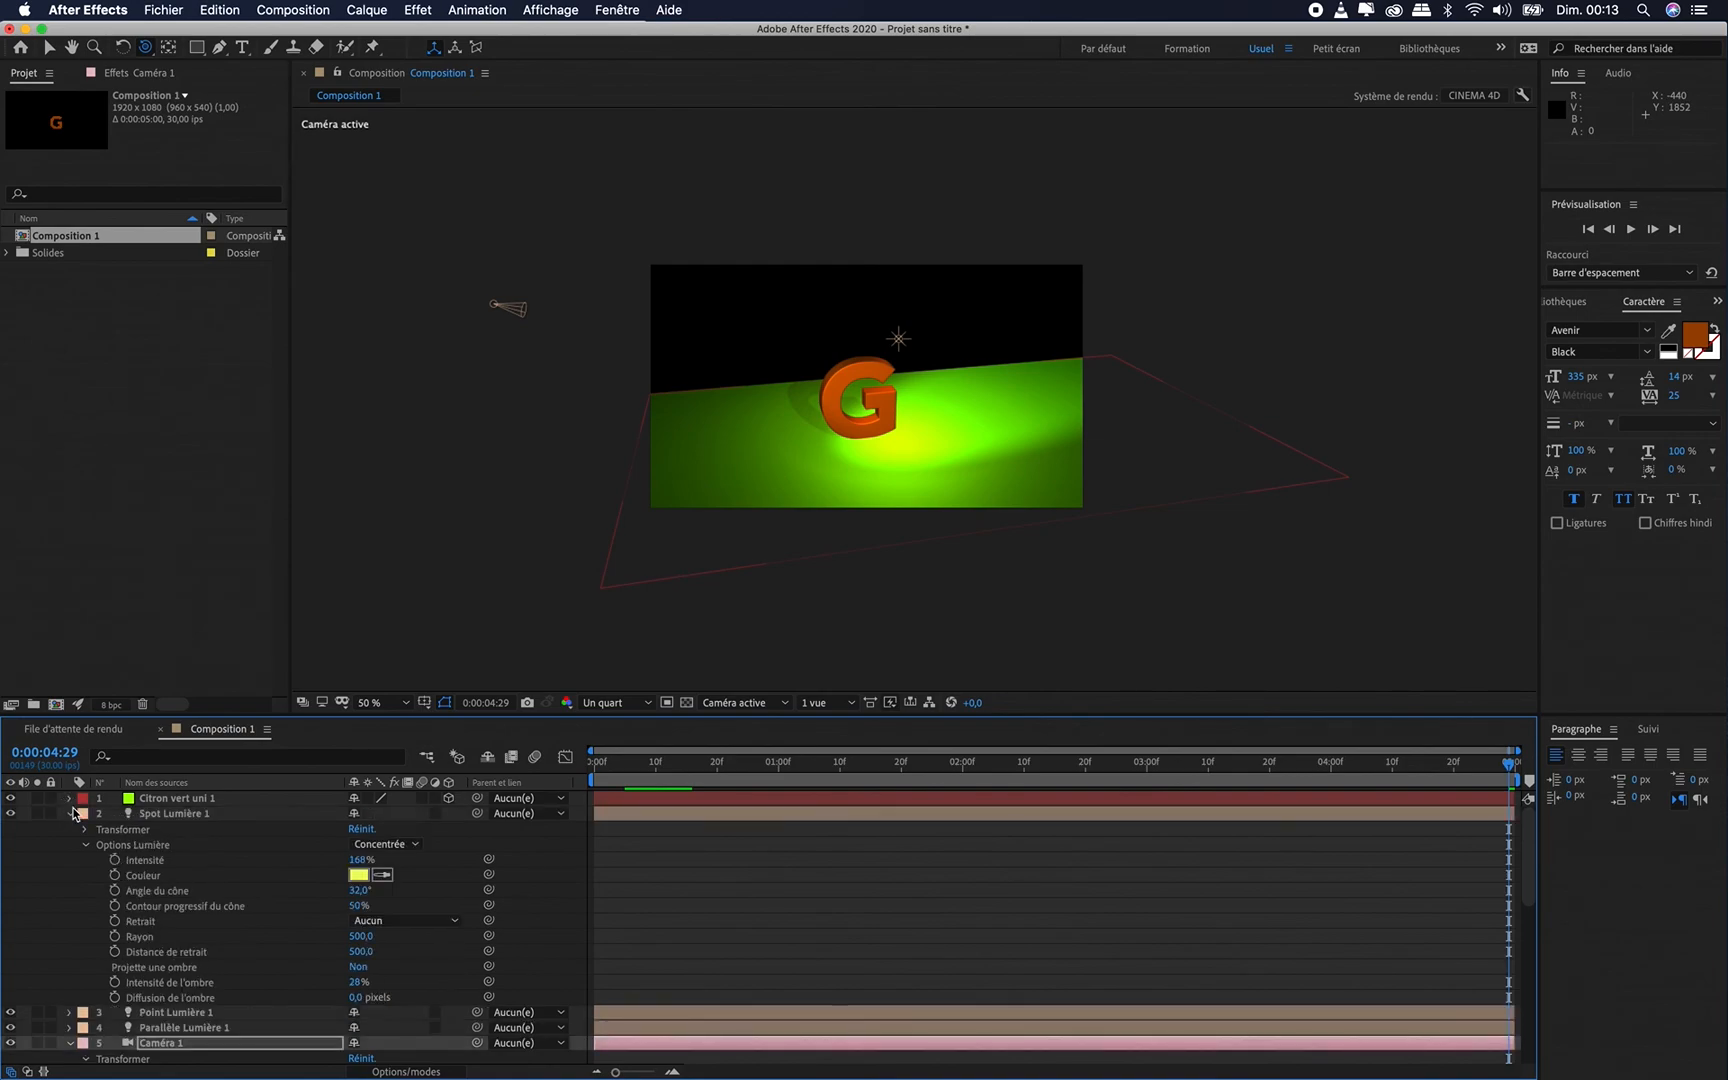
pyautogui.click(70, 815)
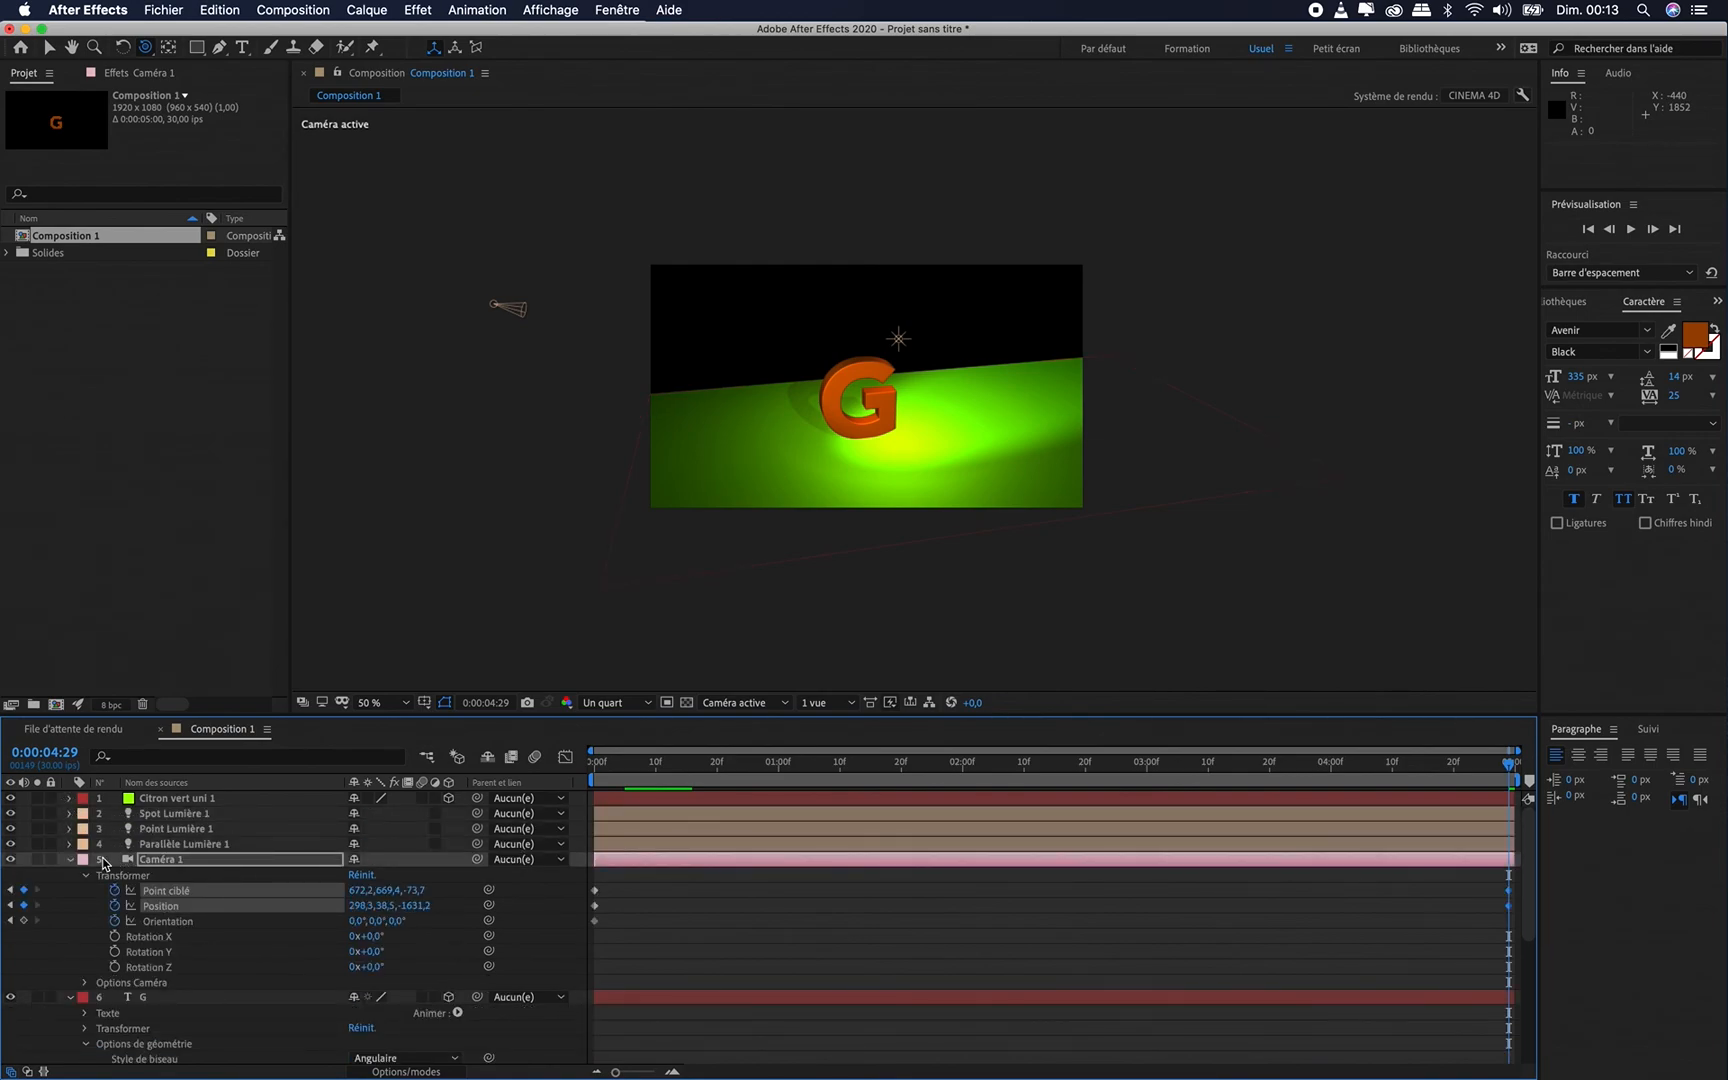
pyautogui.click(69, 860)
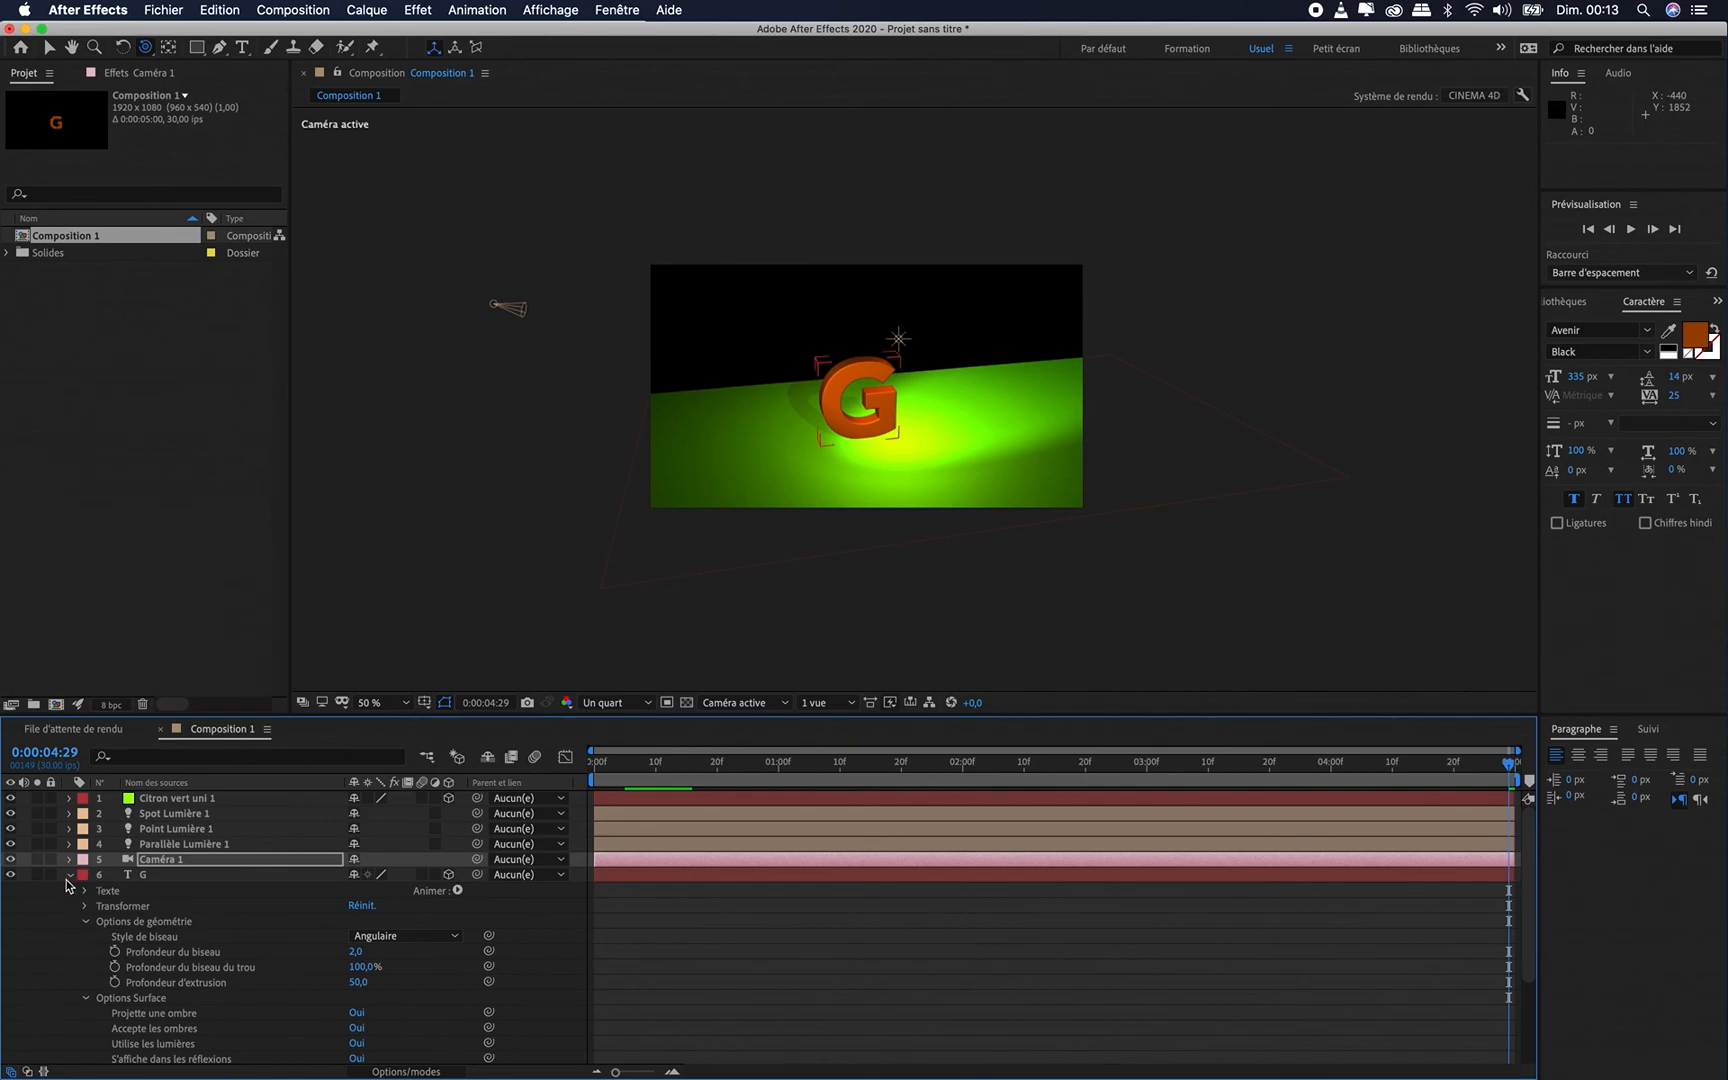
pyautogui.click(71, 876)
pyautogui.click(124, 917)
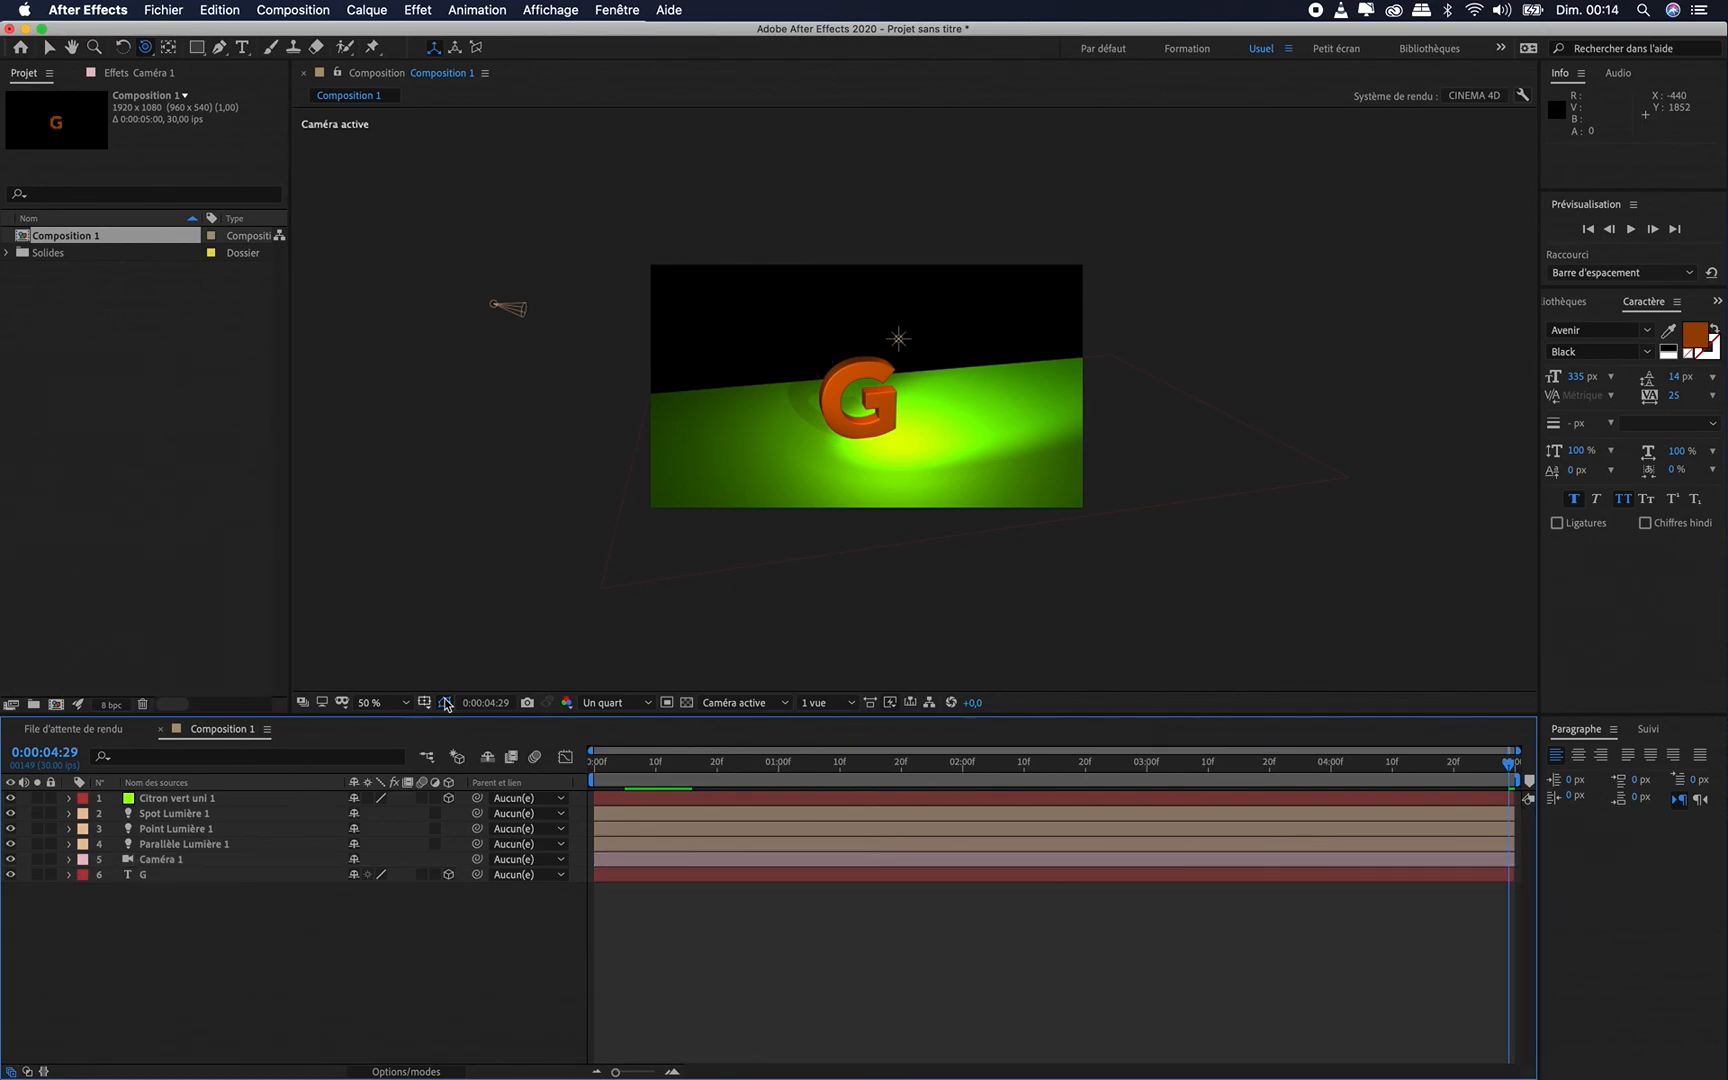
# Set the composition's preview resolution back to Automatique
pyautogui.click(642, 703)
pyautogui.click(615, 764)
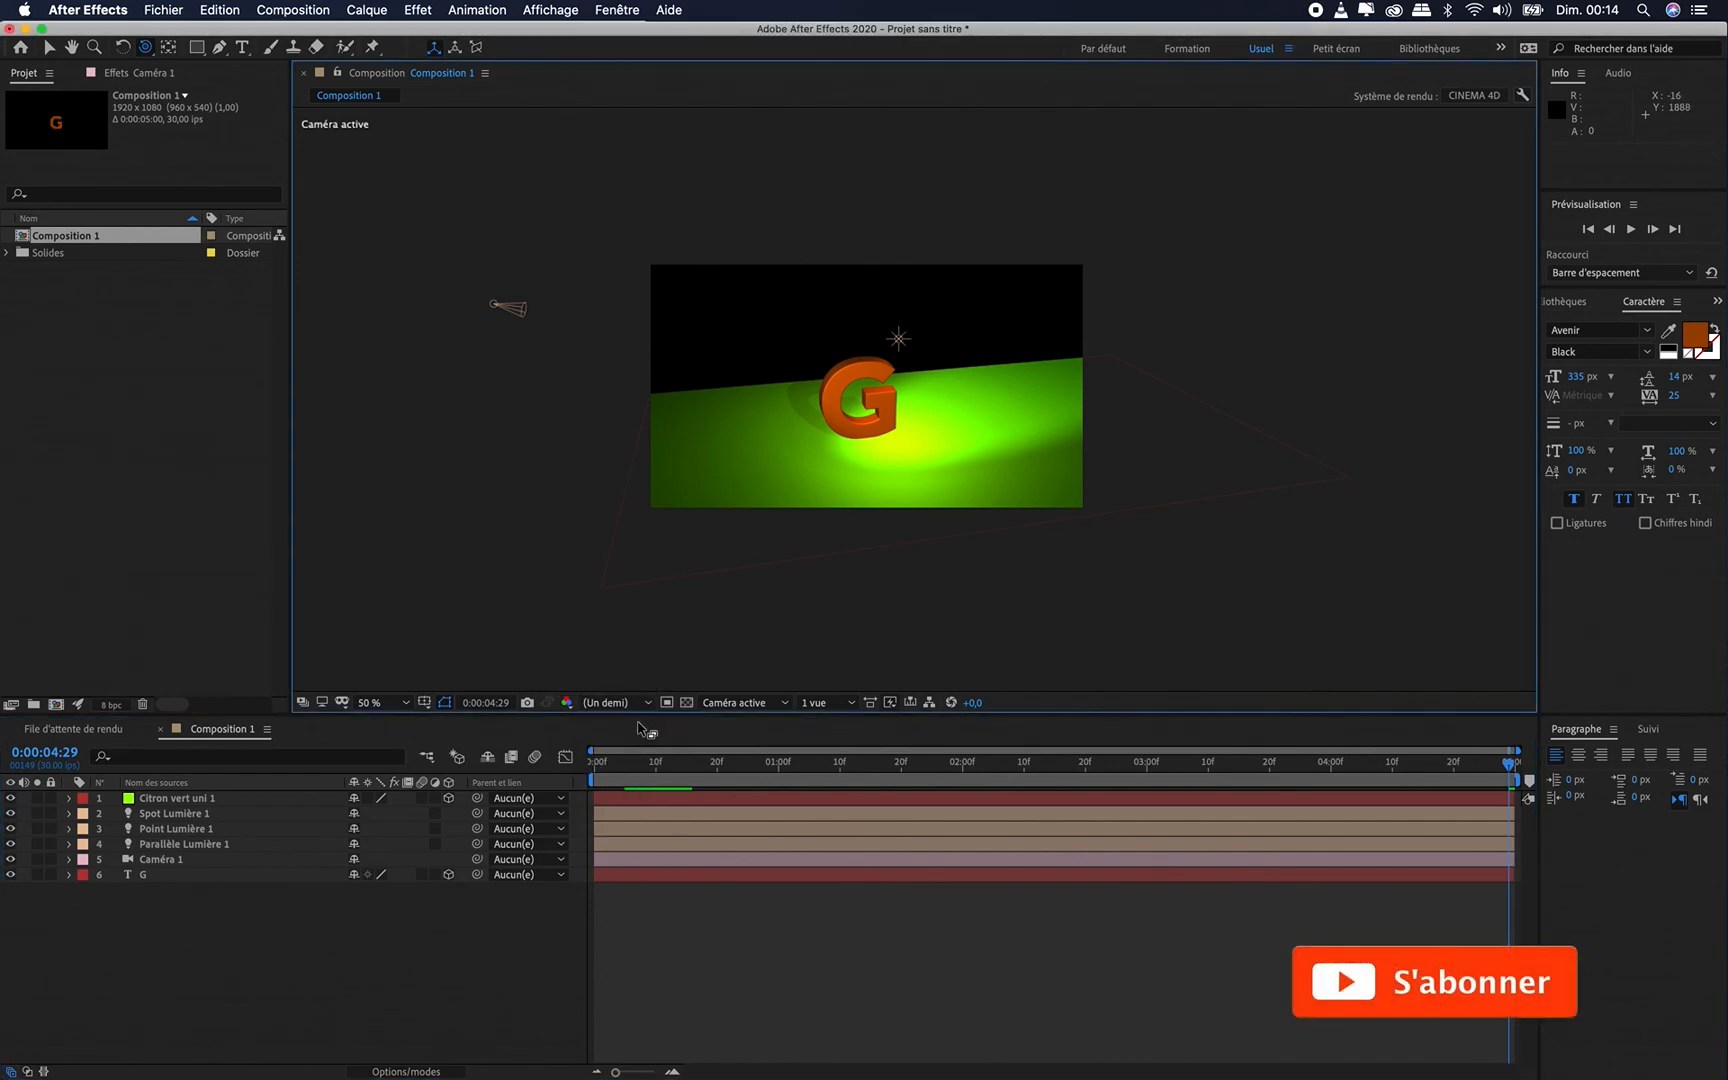